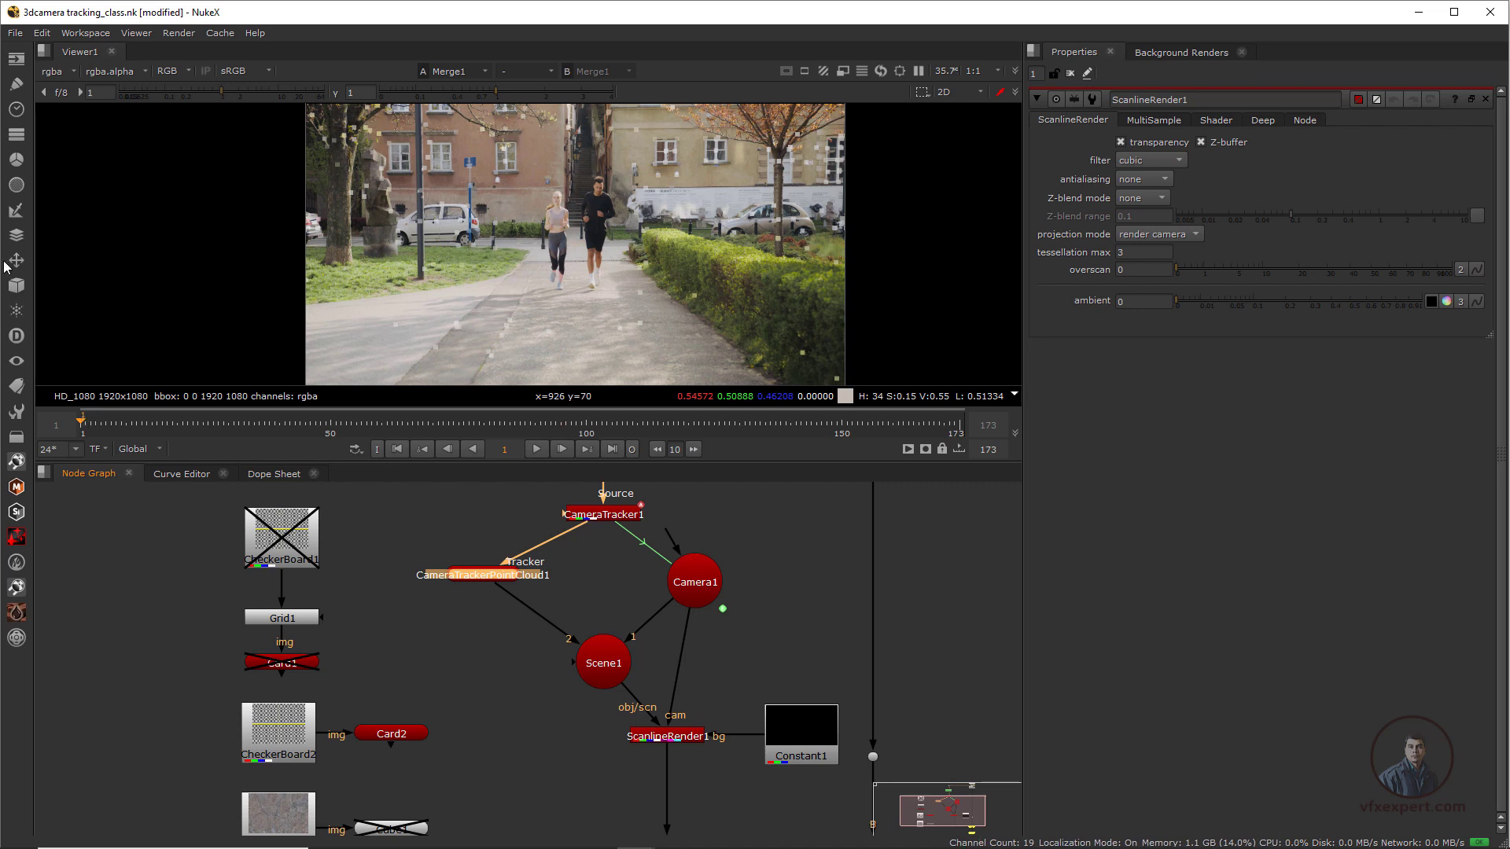
Add a WriteGeo node, detach it from the point cloud and connect its input to Scene1, placing it just below the scene
left_click(16, 285)
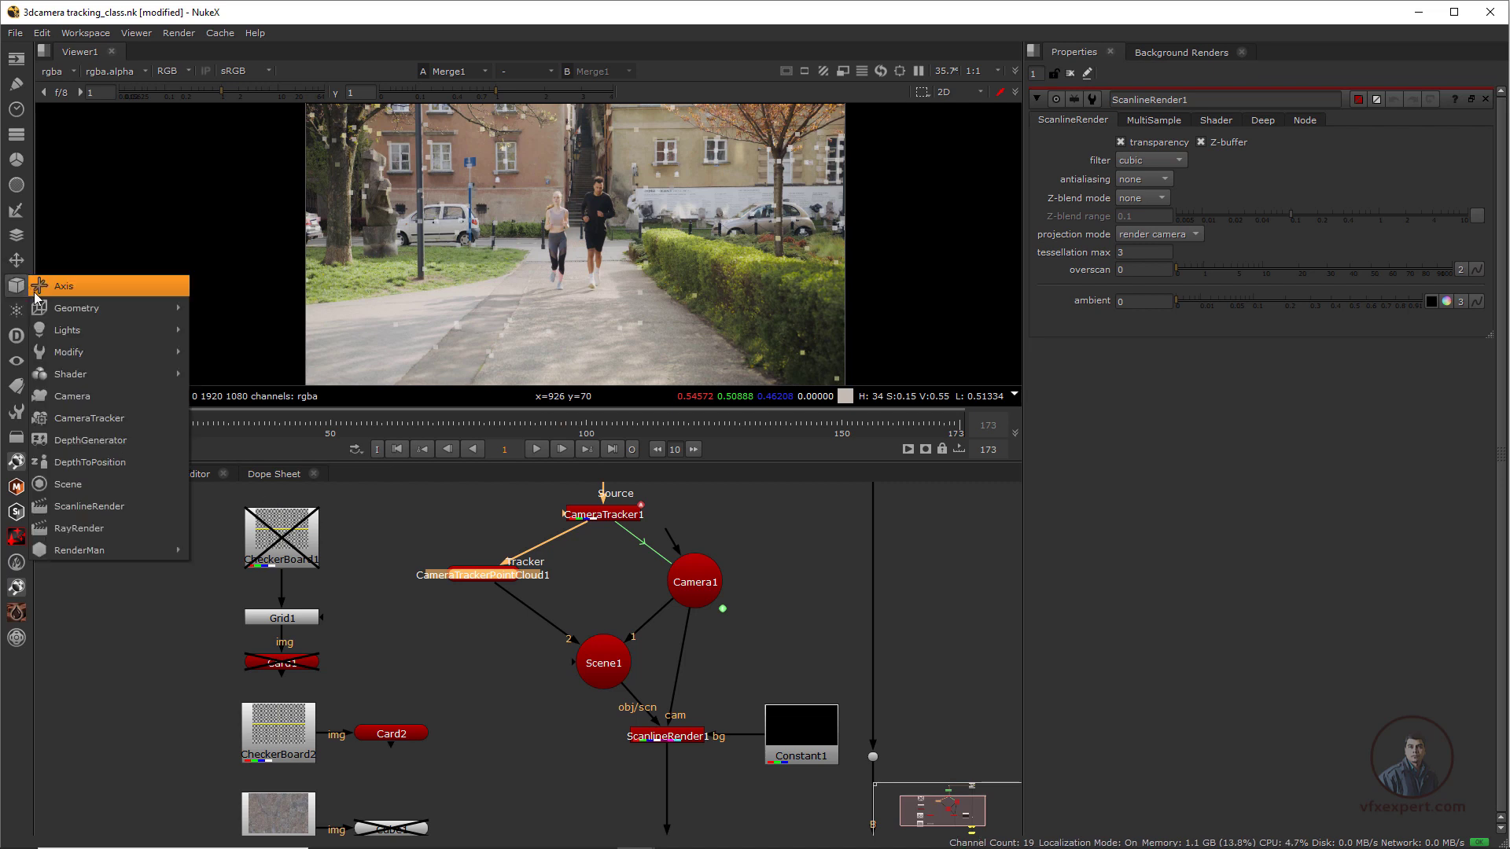
mouse_move(52, 308)
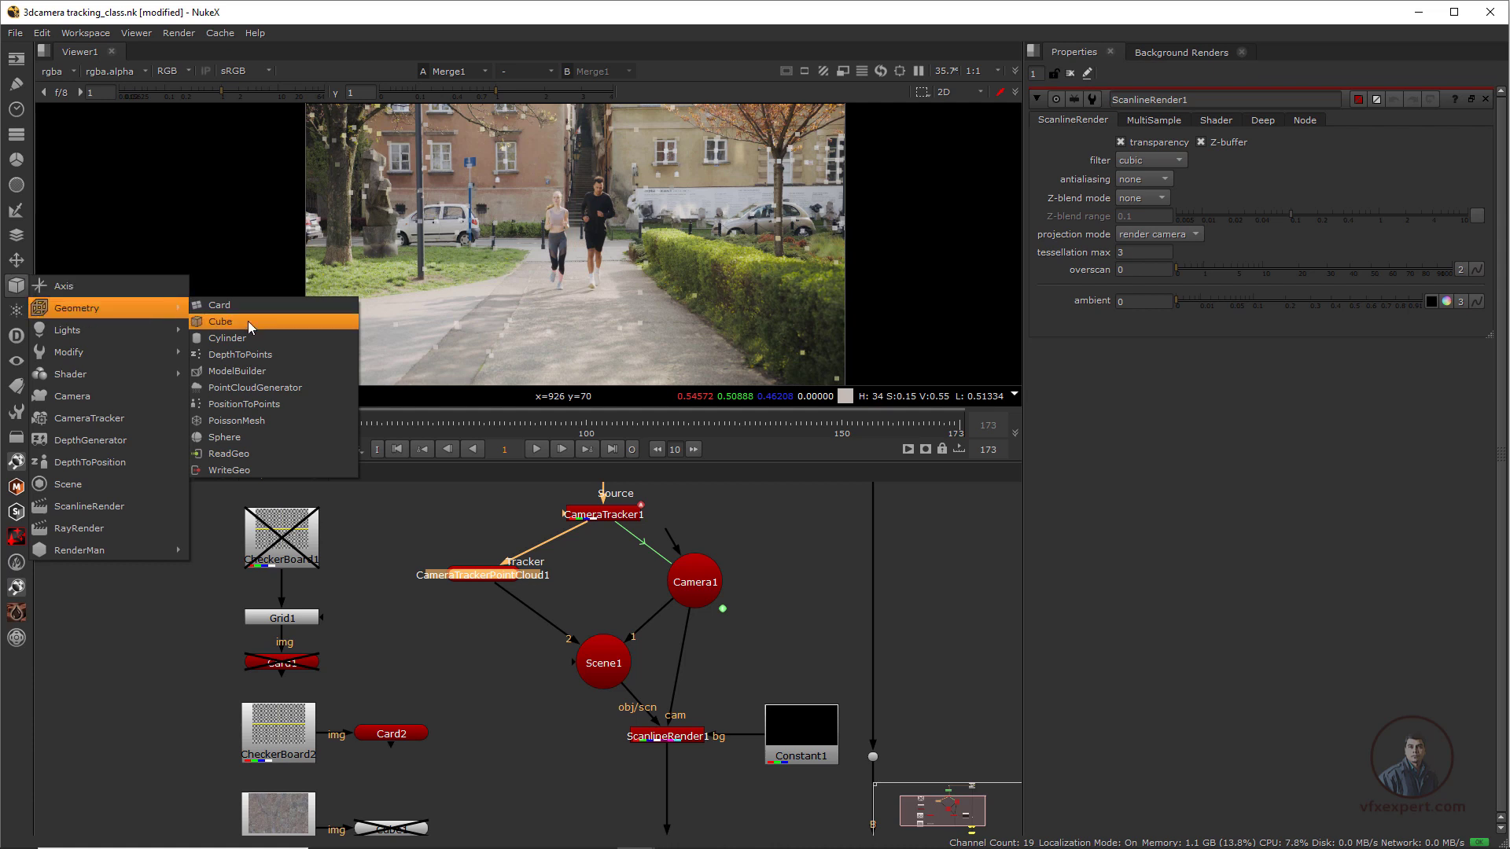
left_click(242, 470)
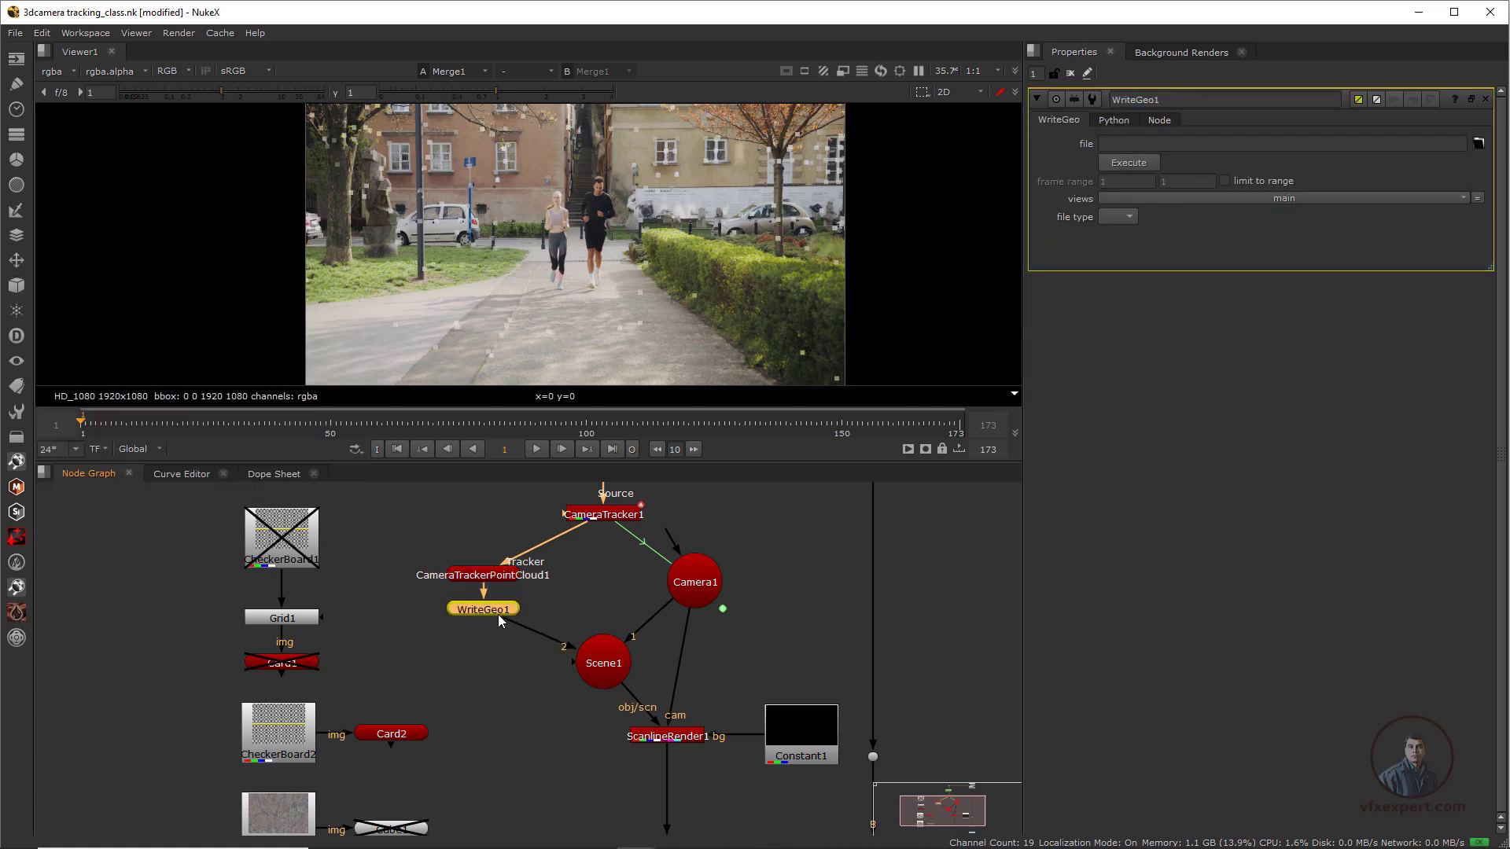
left_click_drag(495, 605, 507, 681)
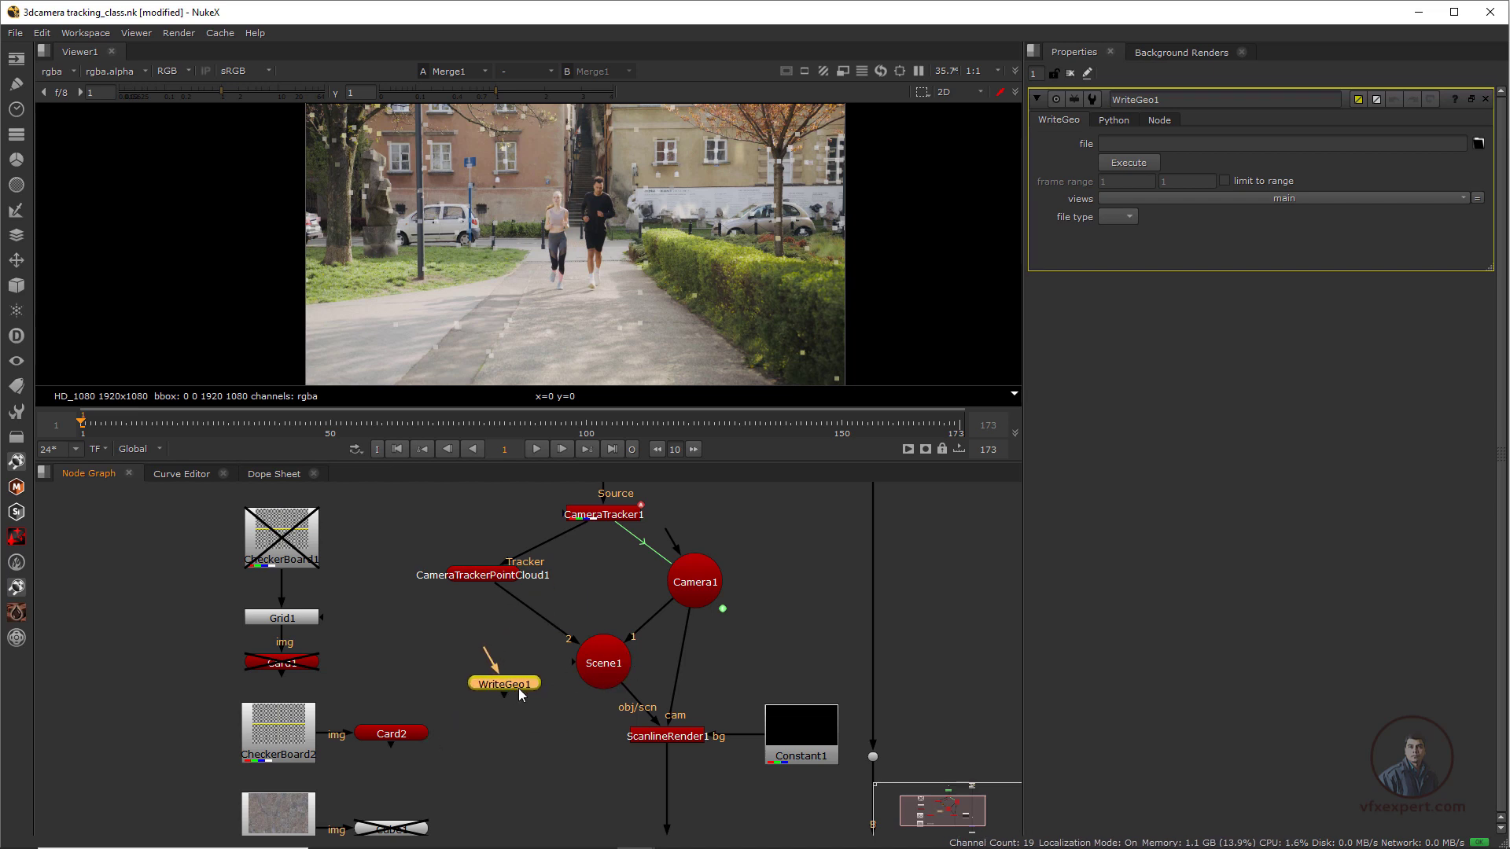
left_click_drag(464, 668, 599, 664)
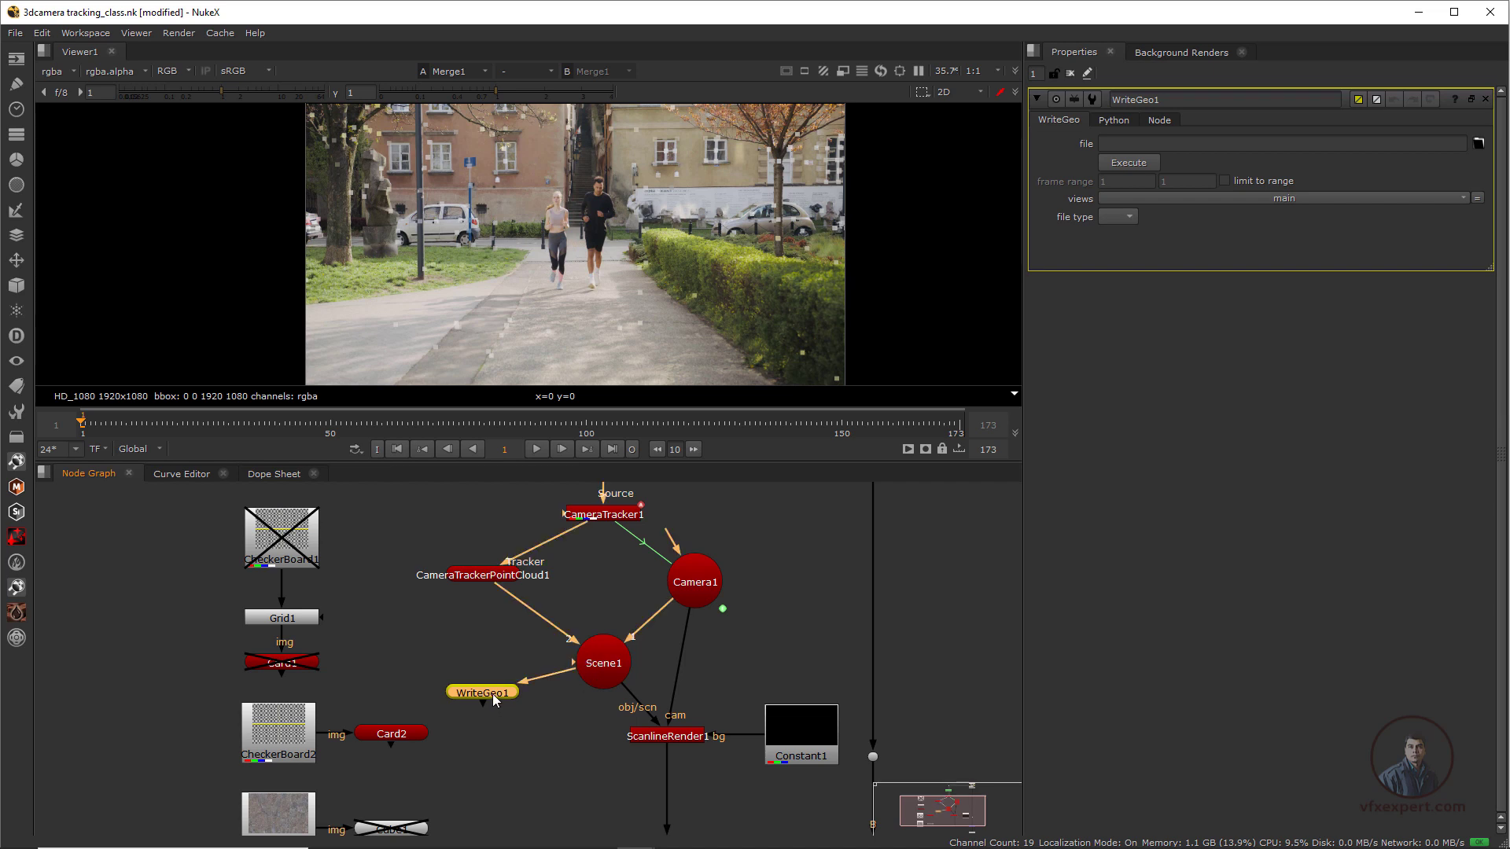
left_click_drag(492, 694, 548, 716)
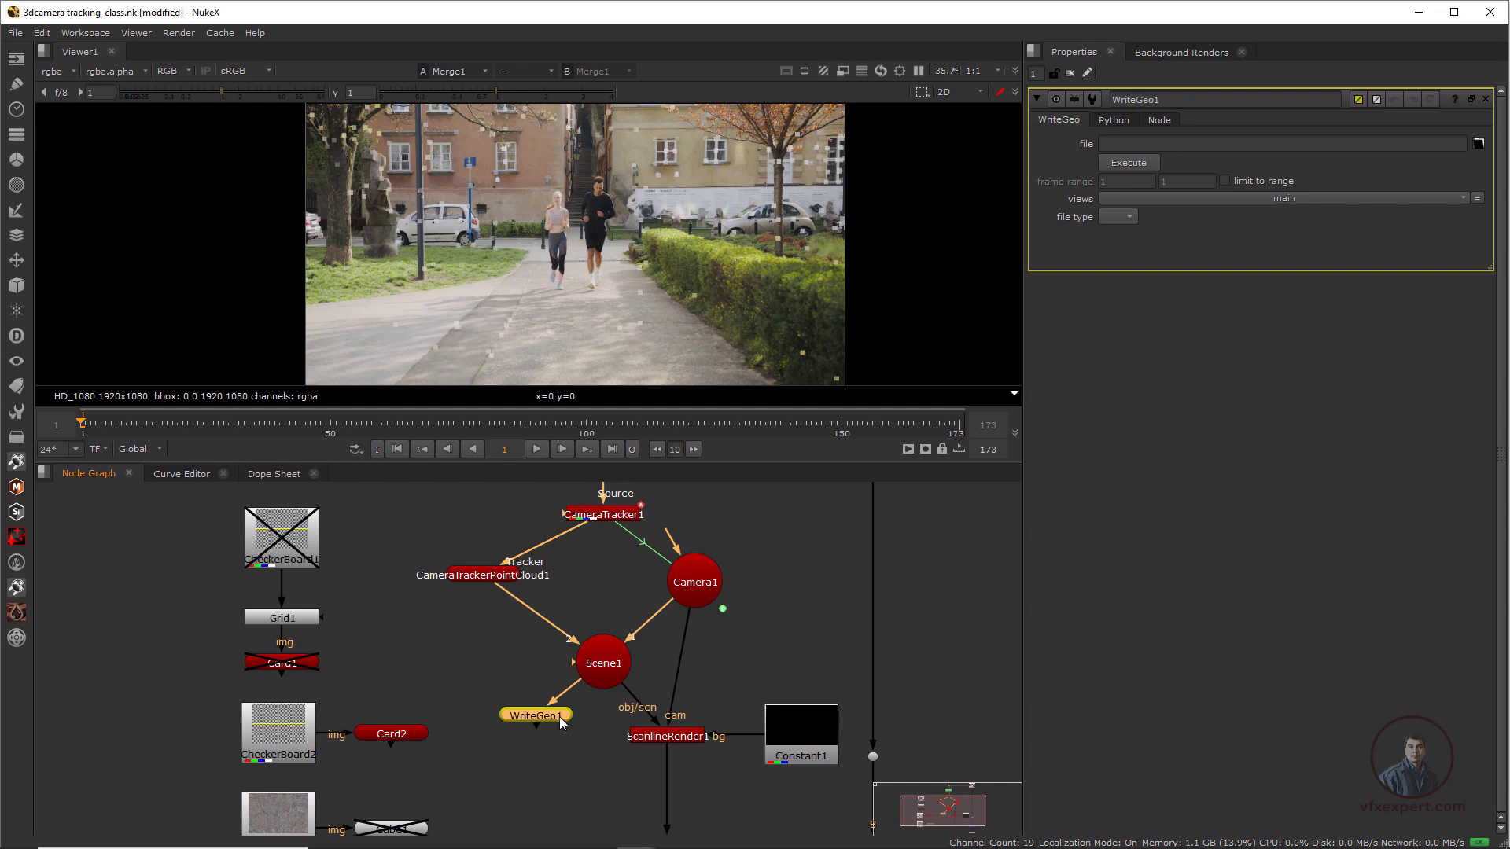
left_click_drag(559, 716, 560, 714)
Set the WriteGeo output file to camformaya.fbx in the F:/New Vfx Footage folder
left_click(1478, 145)
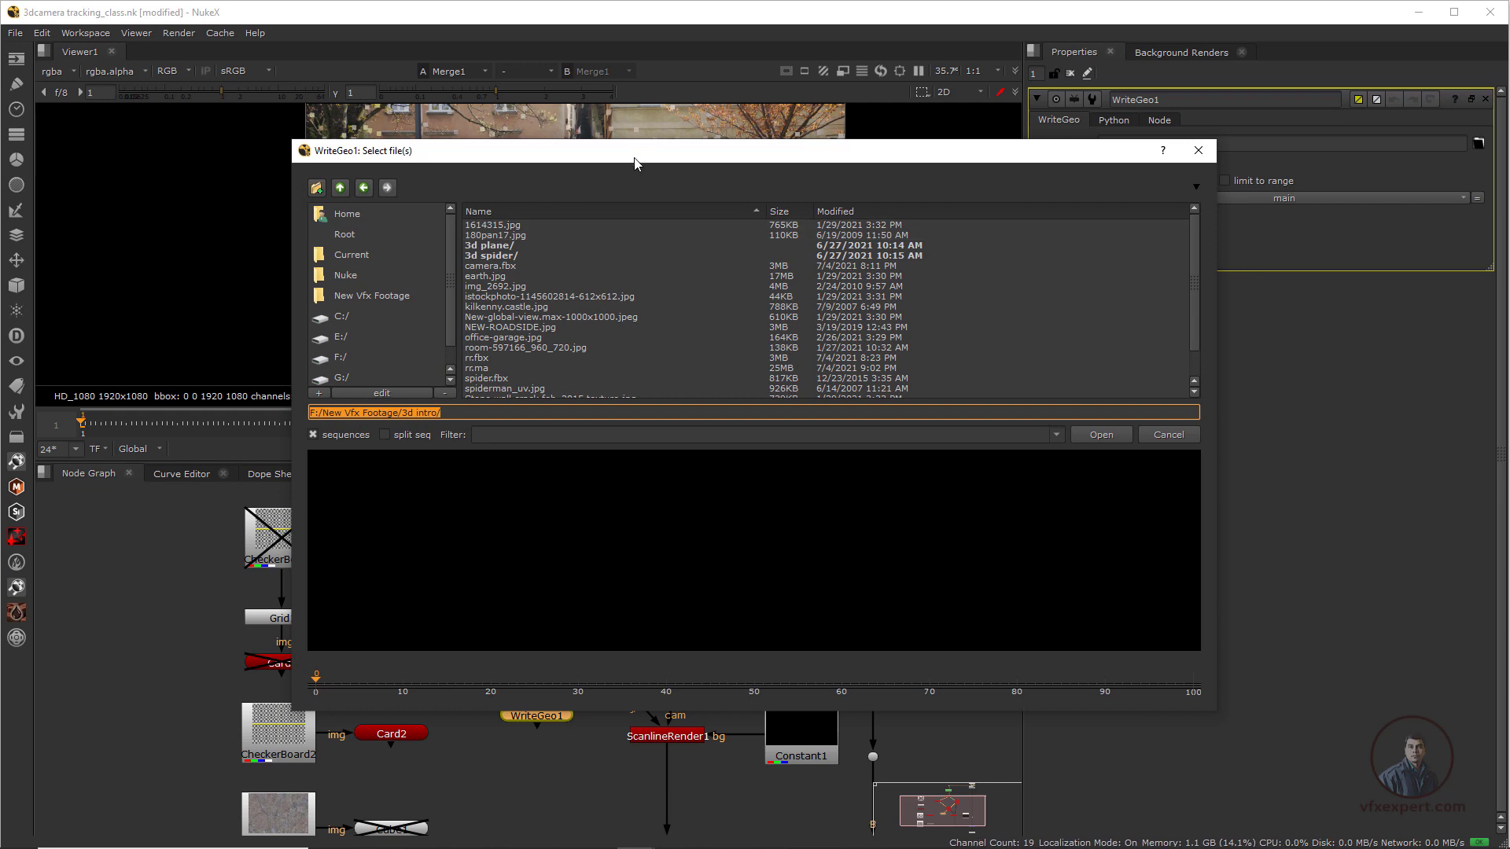
left_click_drag(585, 162, 581, 151)
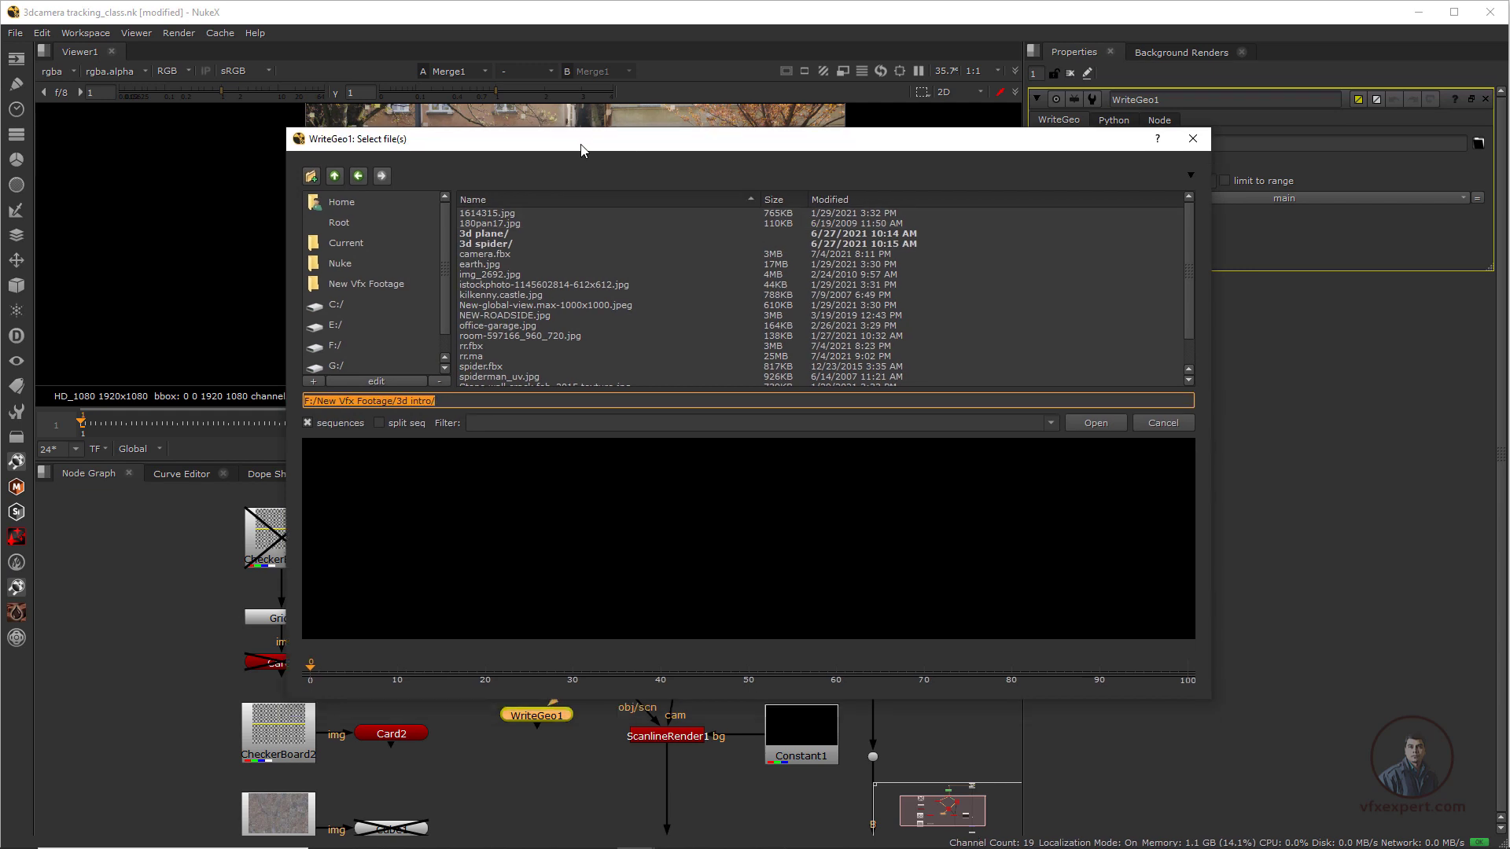
left_click(394, 283)
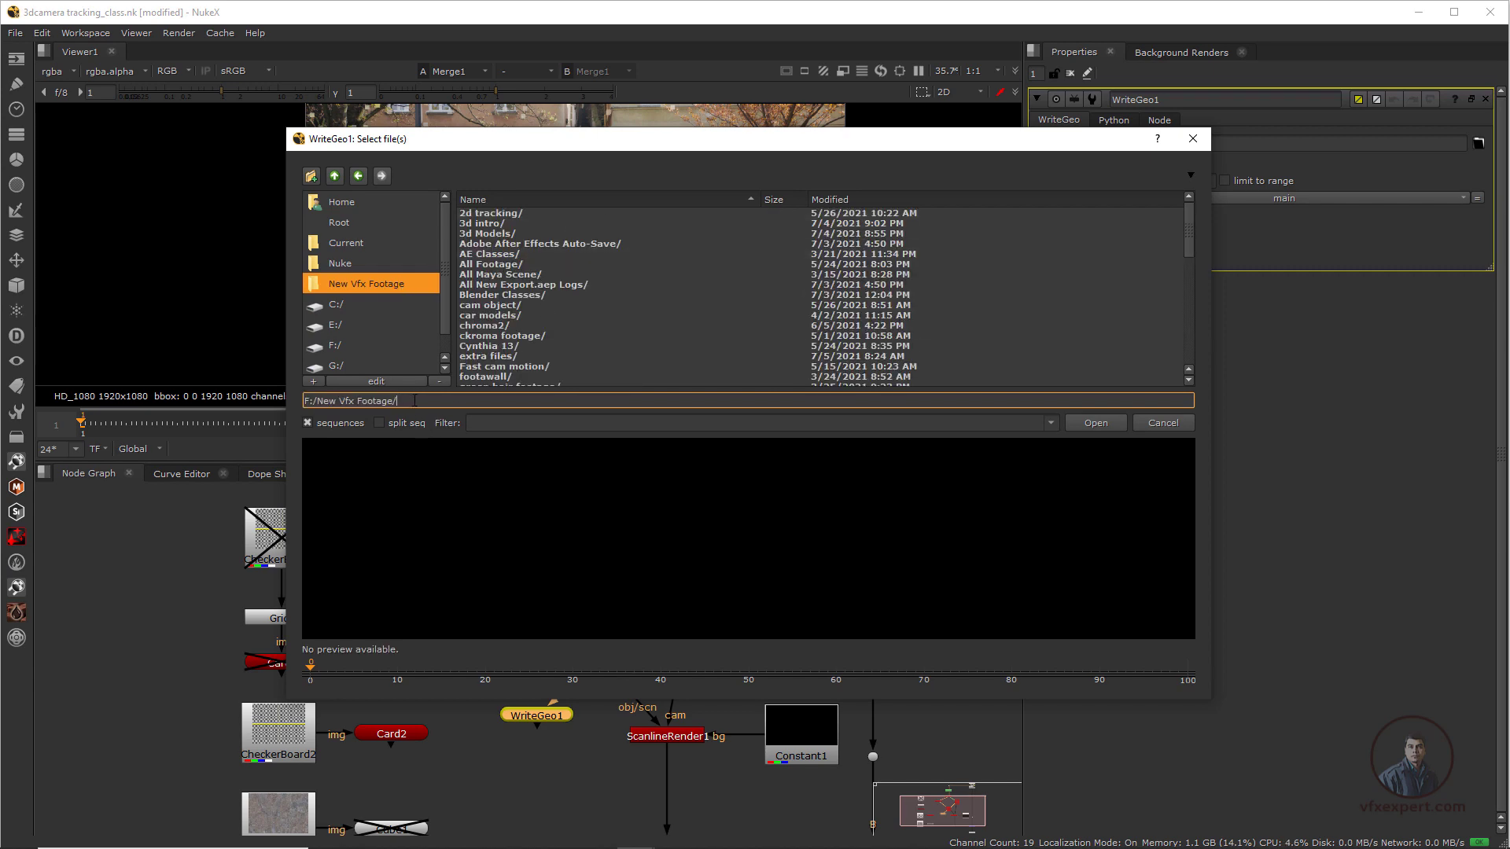
type("fo")
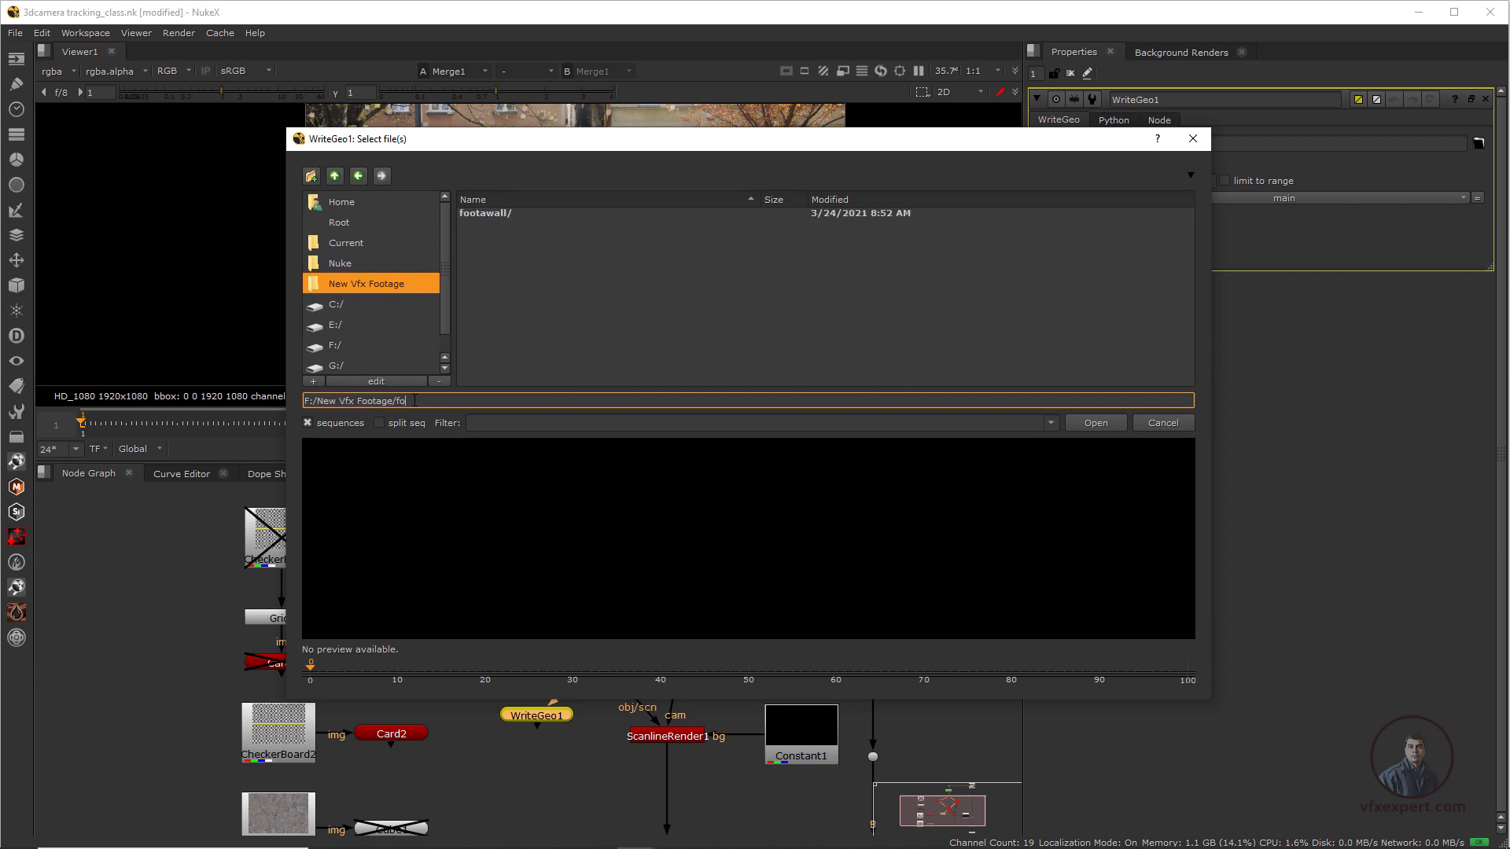
key("BackSpace")
key("BackSpace")
type("camformaya")
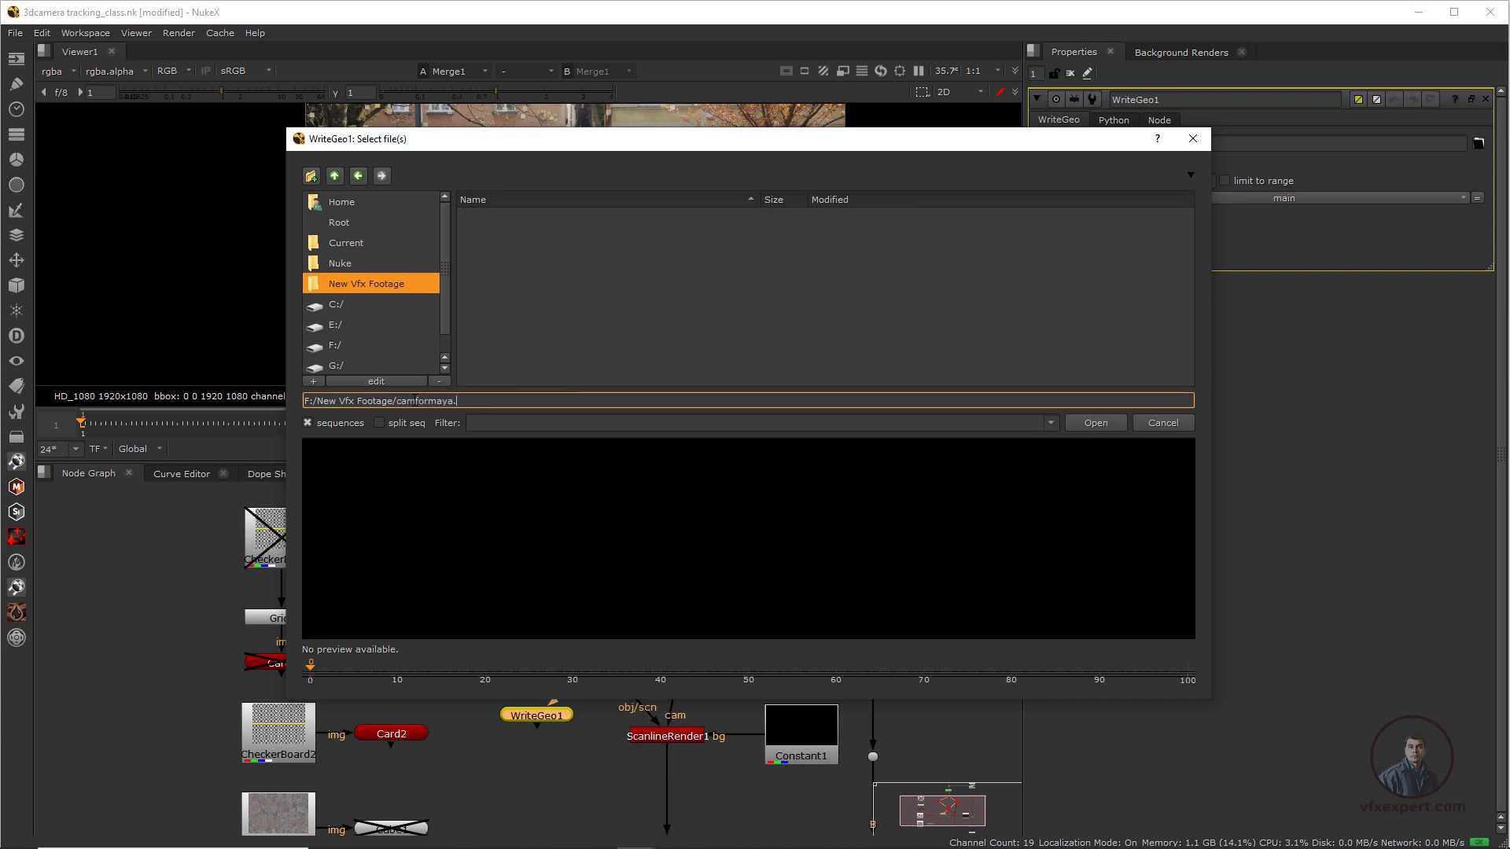
type(".fbx")
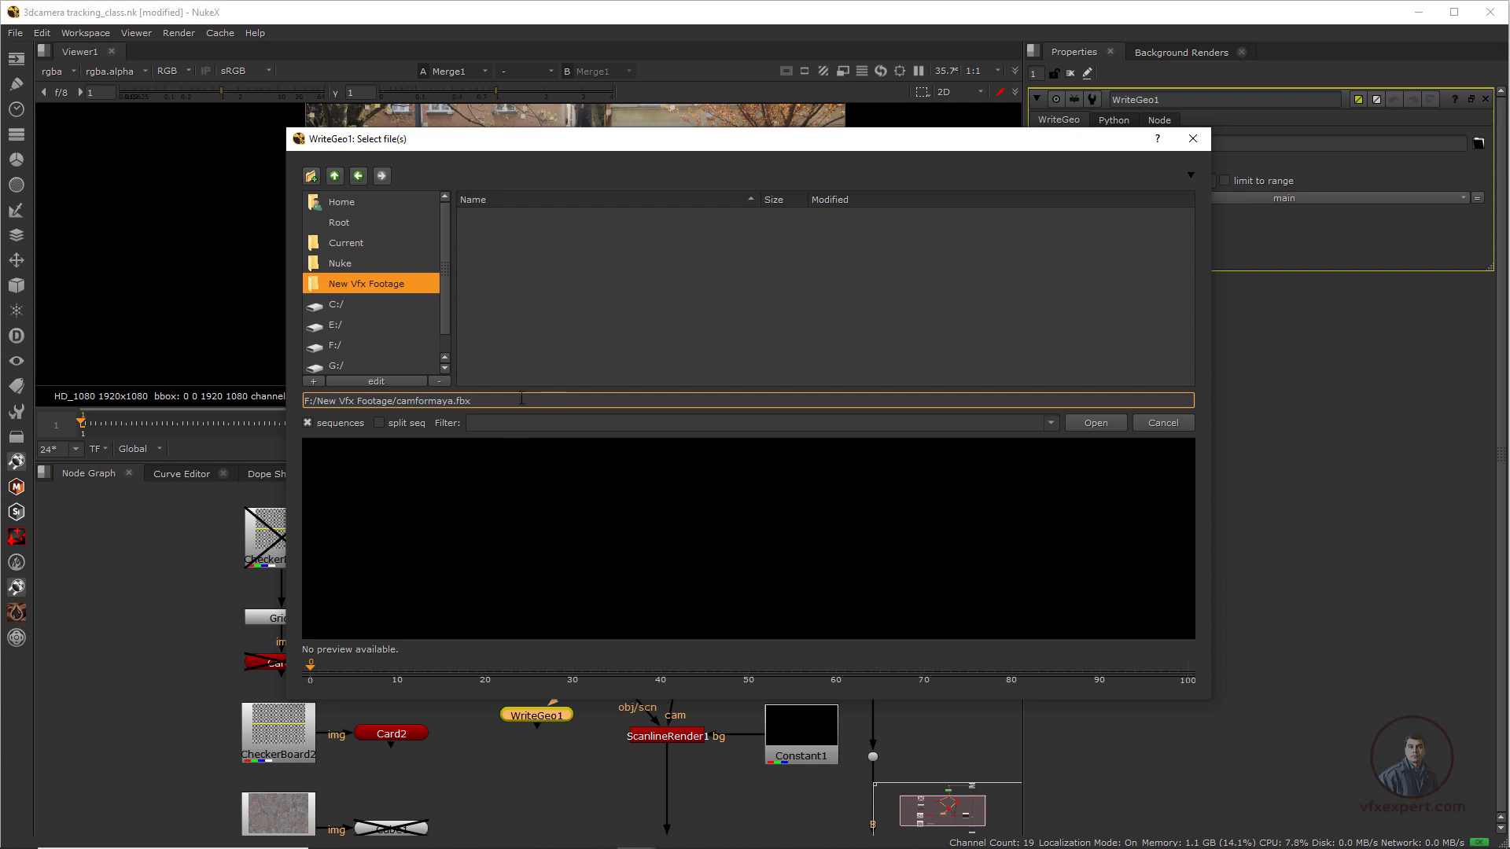
left_click(1101, 423)
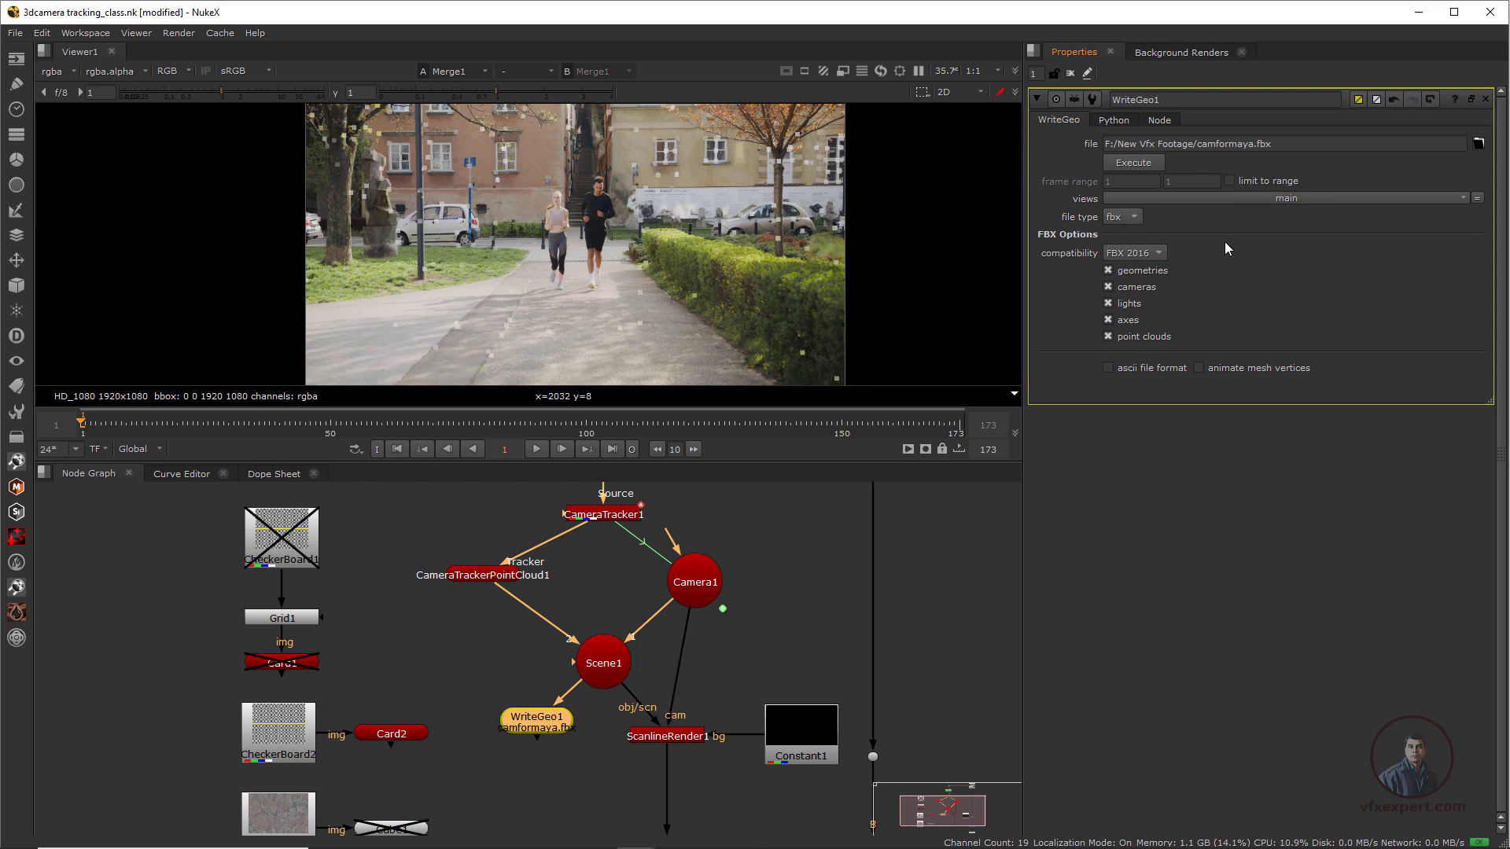
Choose FBX 2016 compatibility and exclude geometries, lights and axes from the export, leaving cameras and point clouds enabled
left_click(1151, 253)
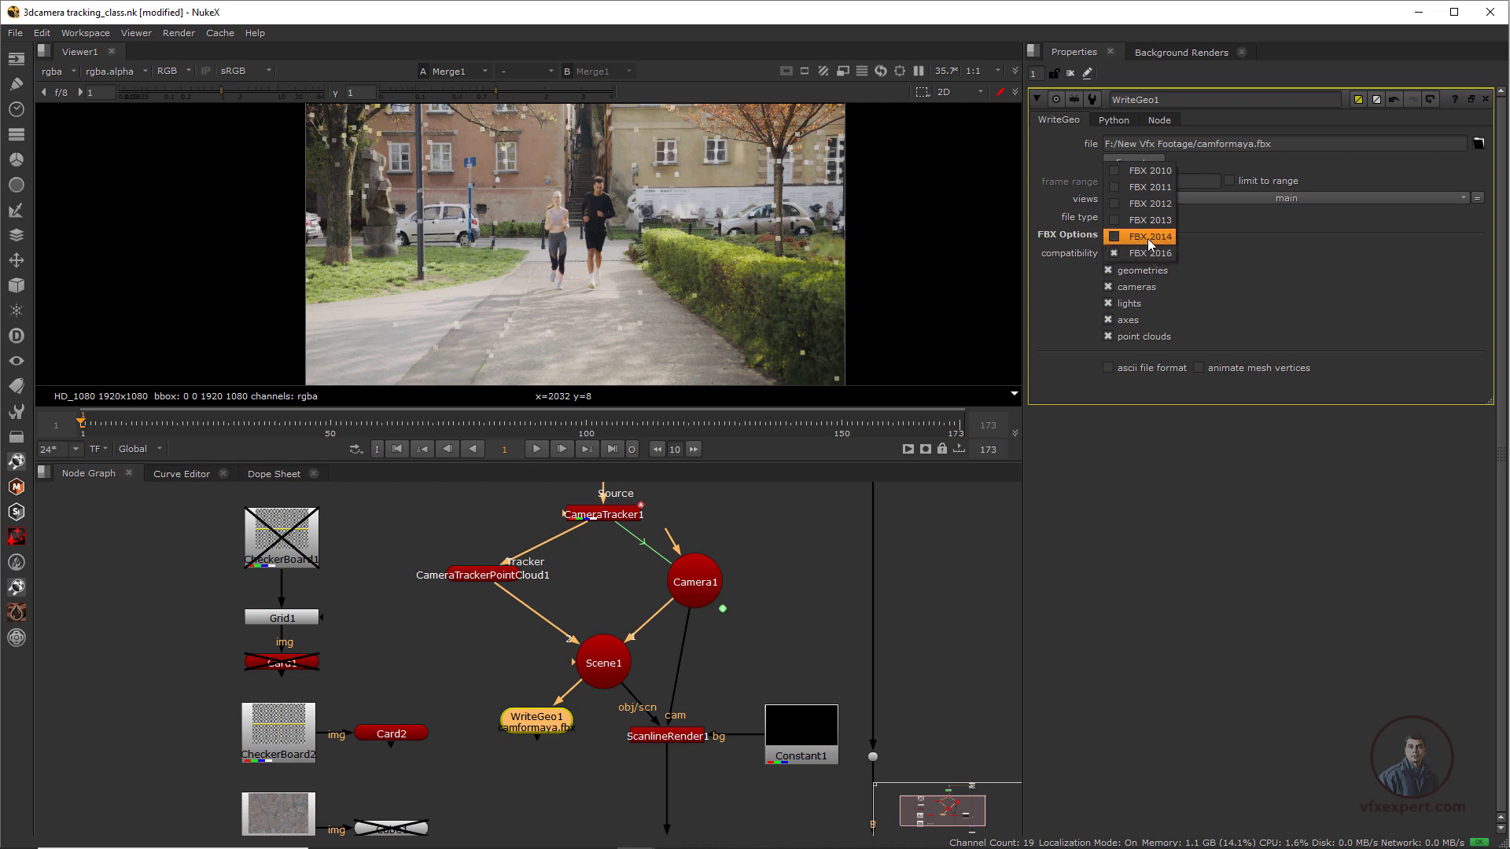
left_click(1144, 257)
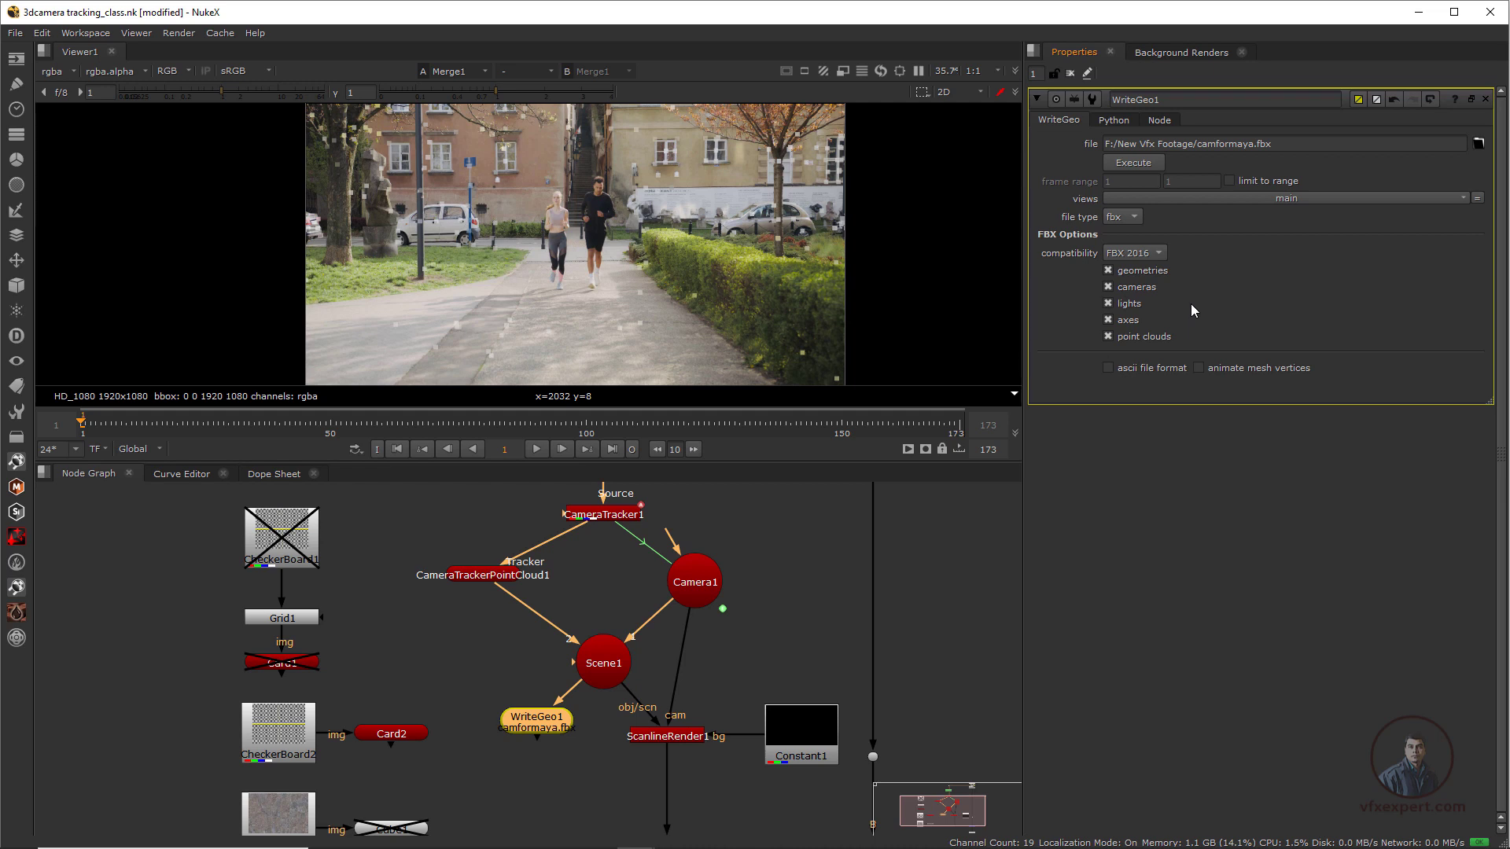
left_click(1107, 320)
left_click(1108, 271)
left_click(1109, 304)
View the WriteGeo node in the 3D viewer, inspect the camera and point cloud over time, and return to the first frame
left_click(543, 718)
key("1")
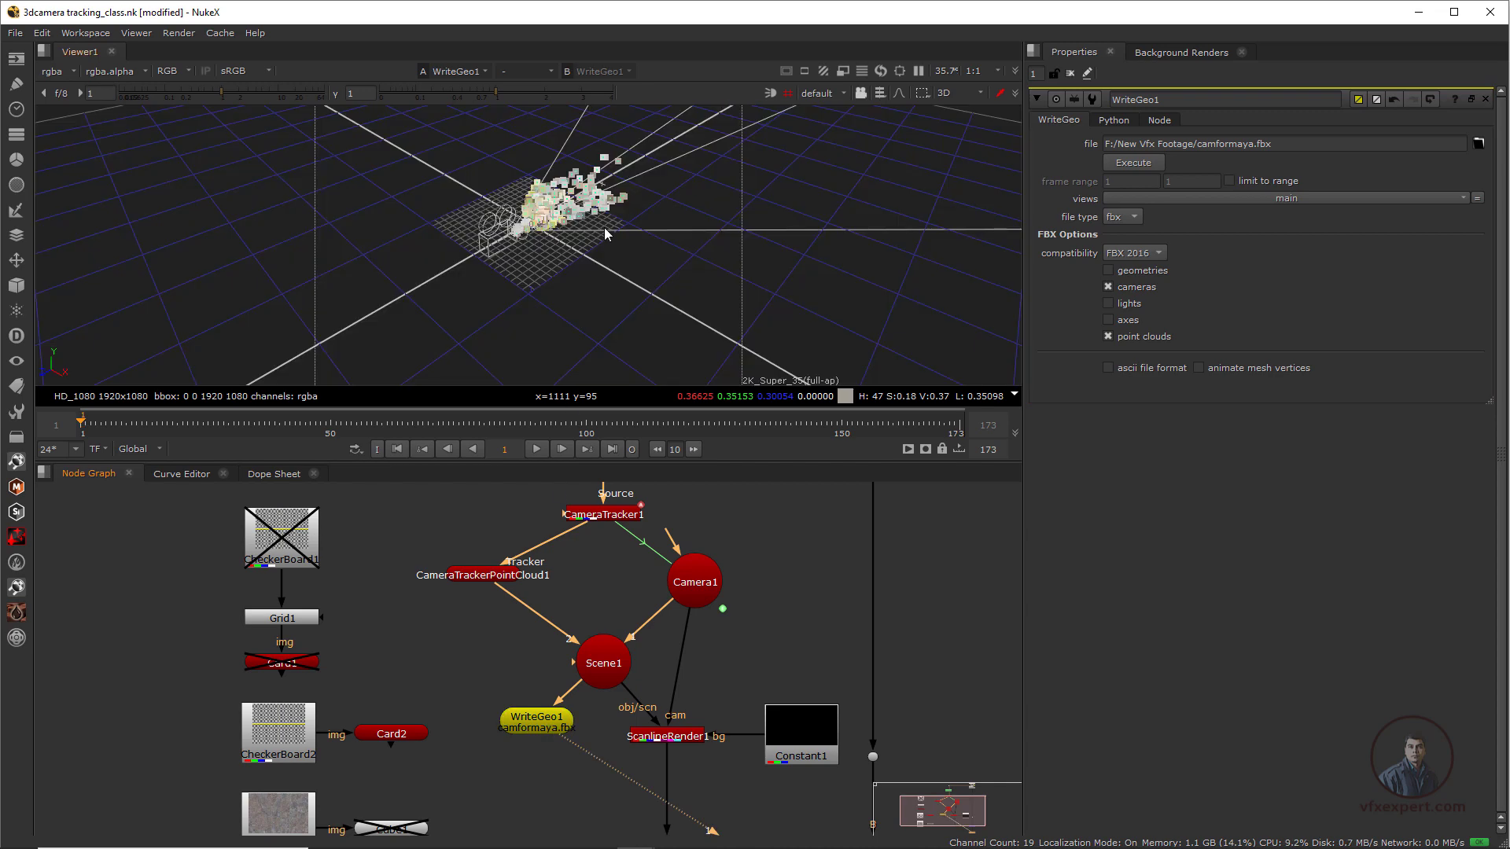
left_click_drag(527, 269, 695, 214, "ctrl")
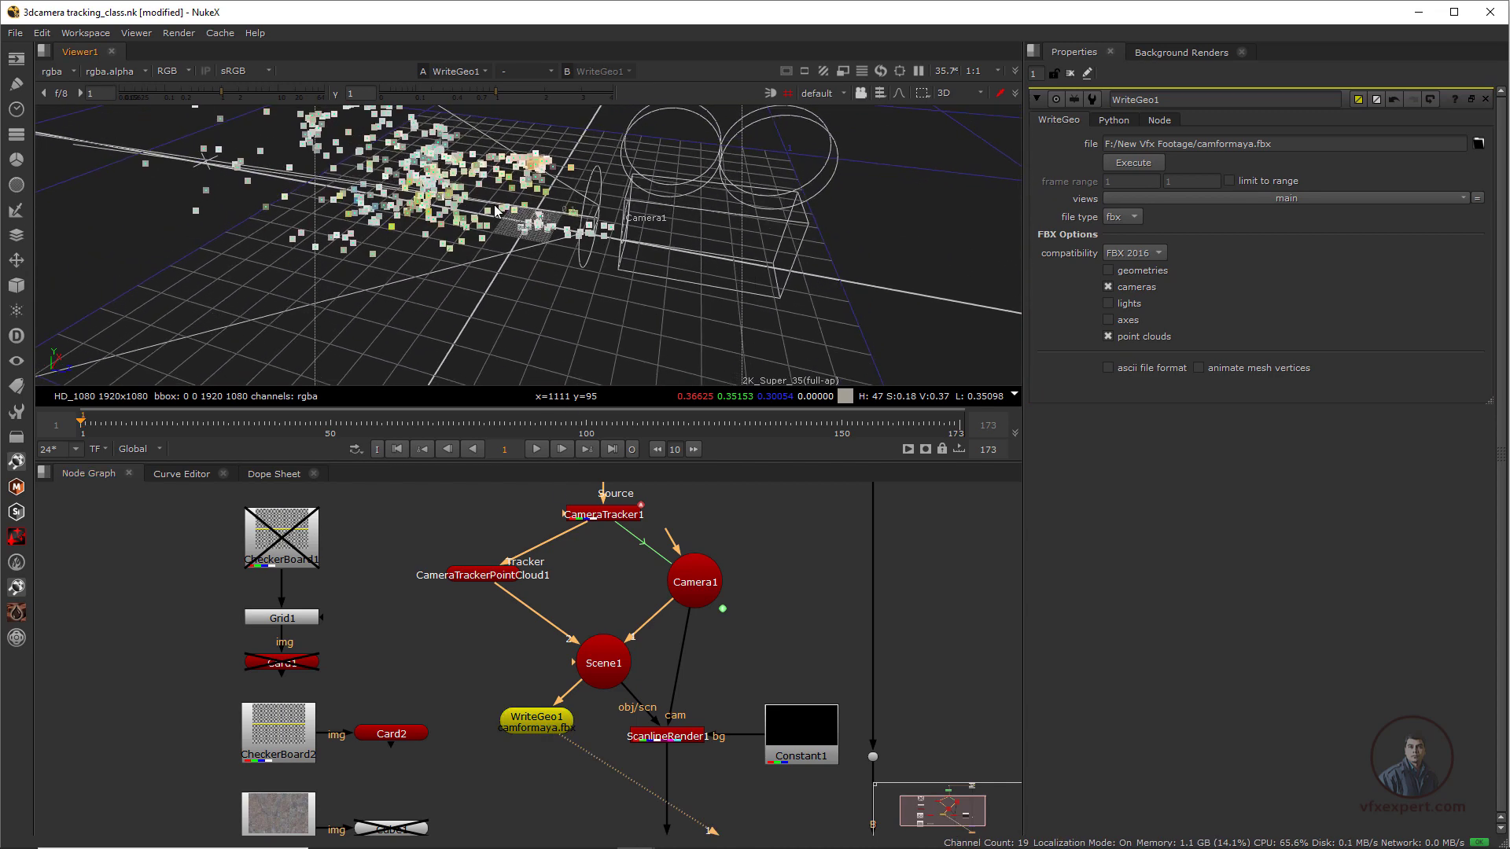
key("l")
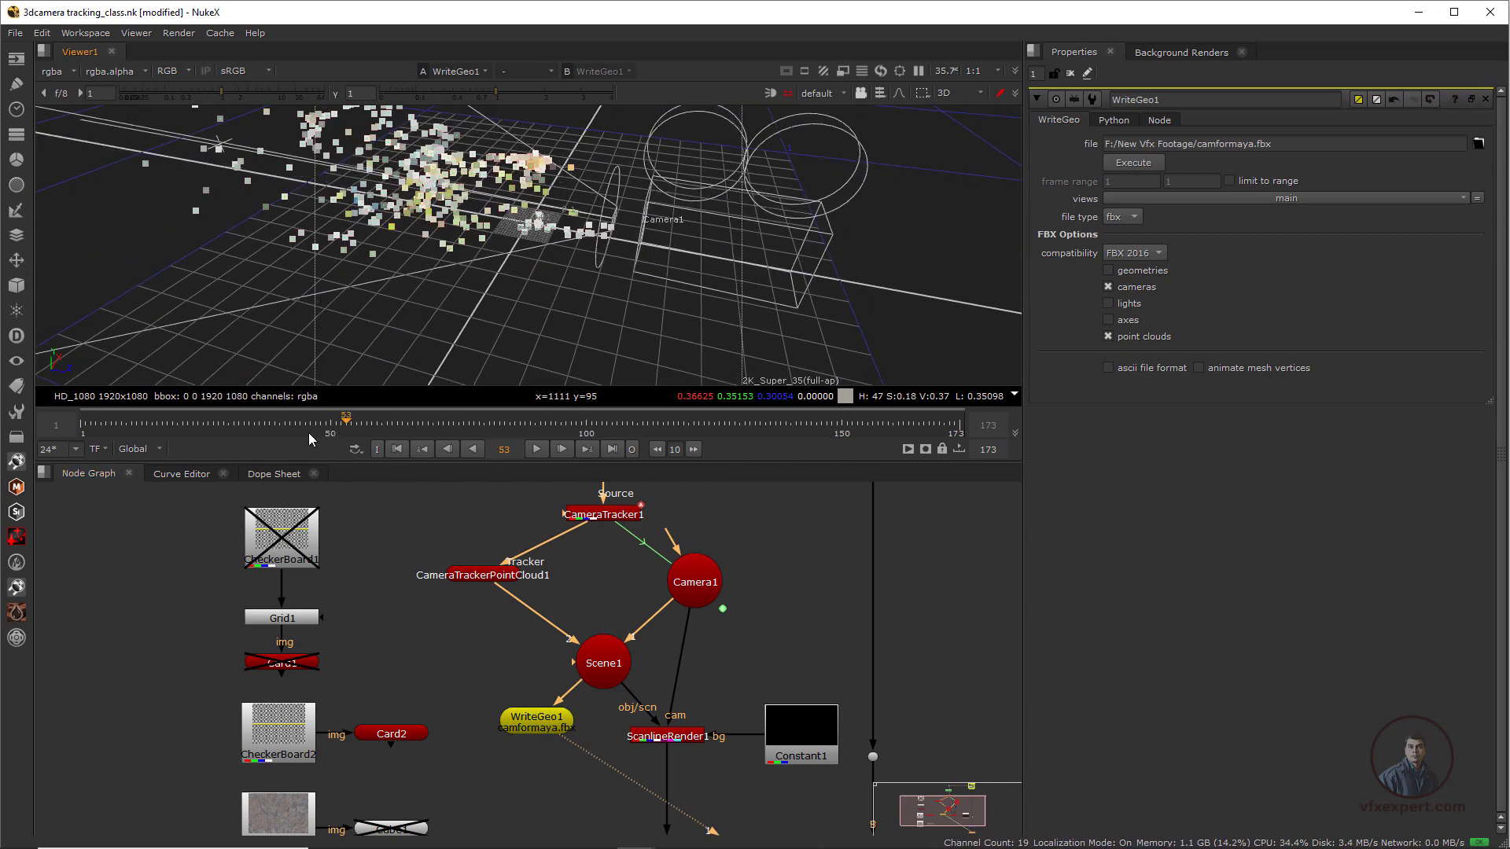
left_click(398, 451)
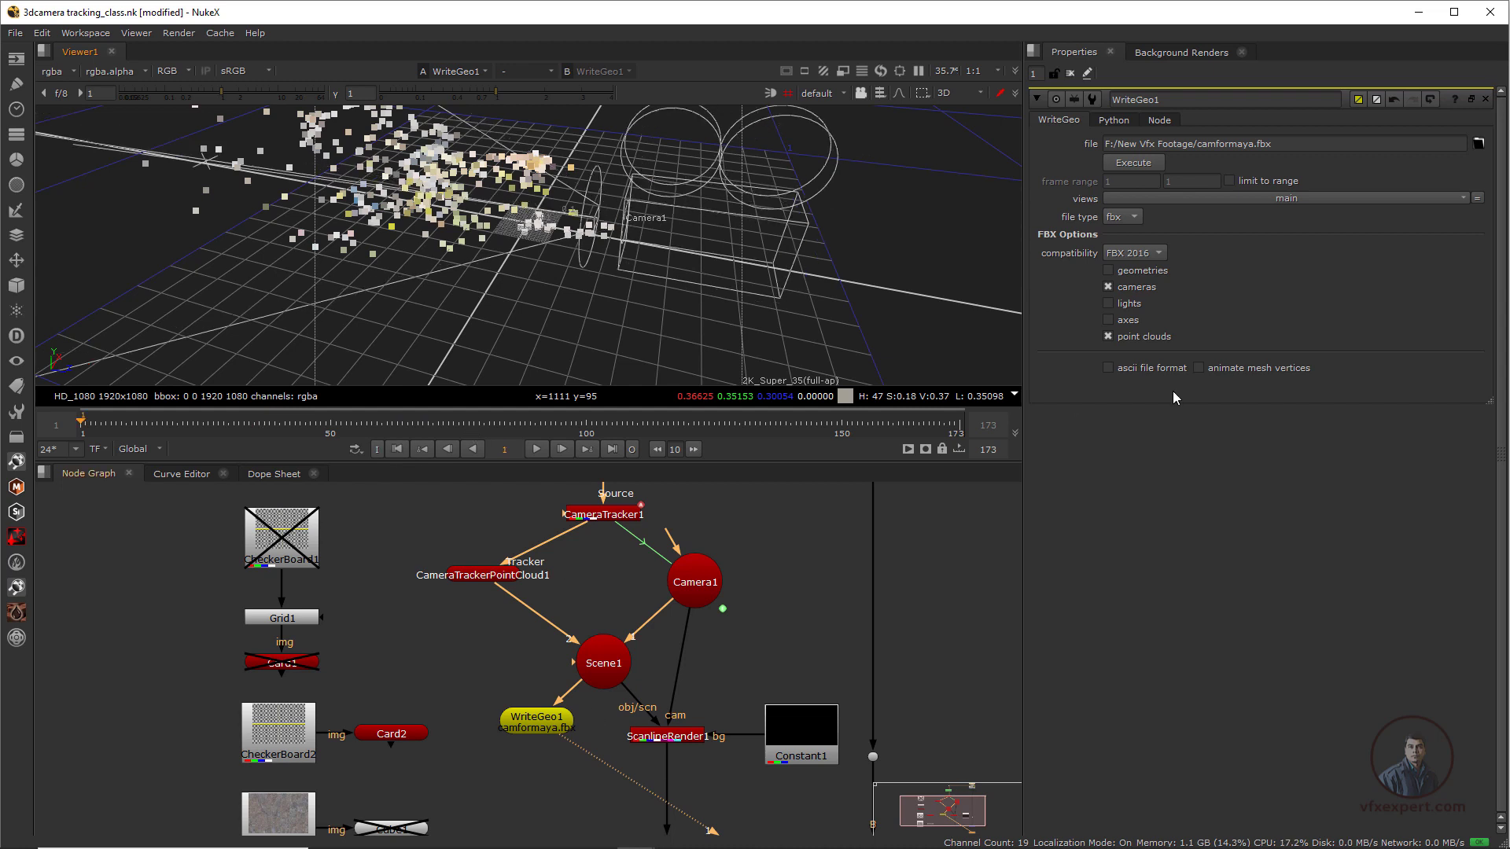
Execute the WriteGeo export over the global frame range, 1-173
left_click(1140, 162)
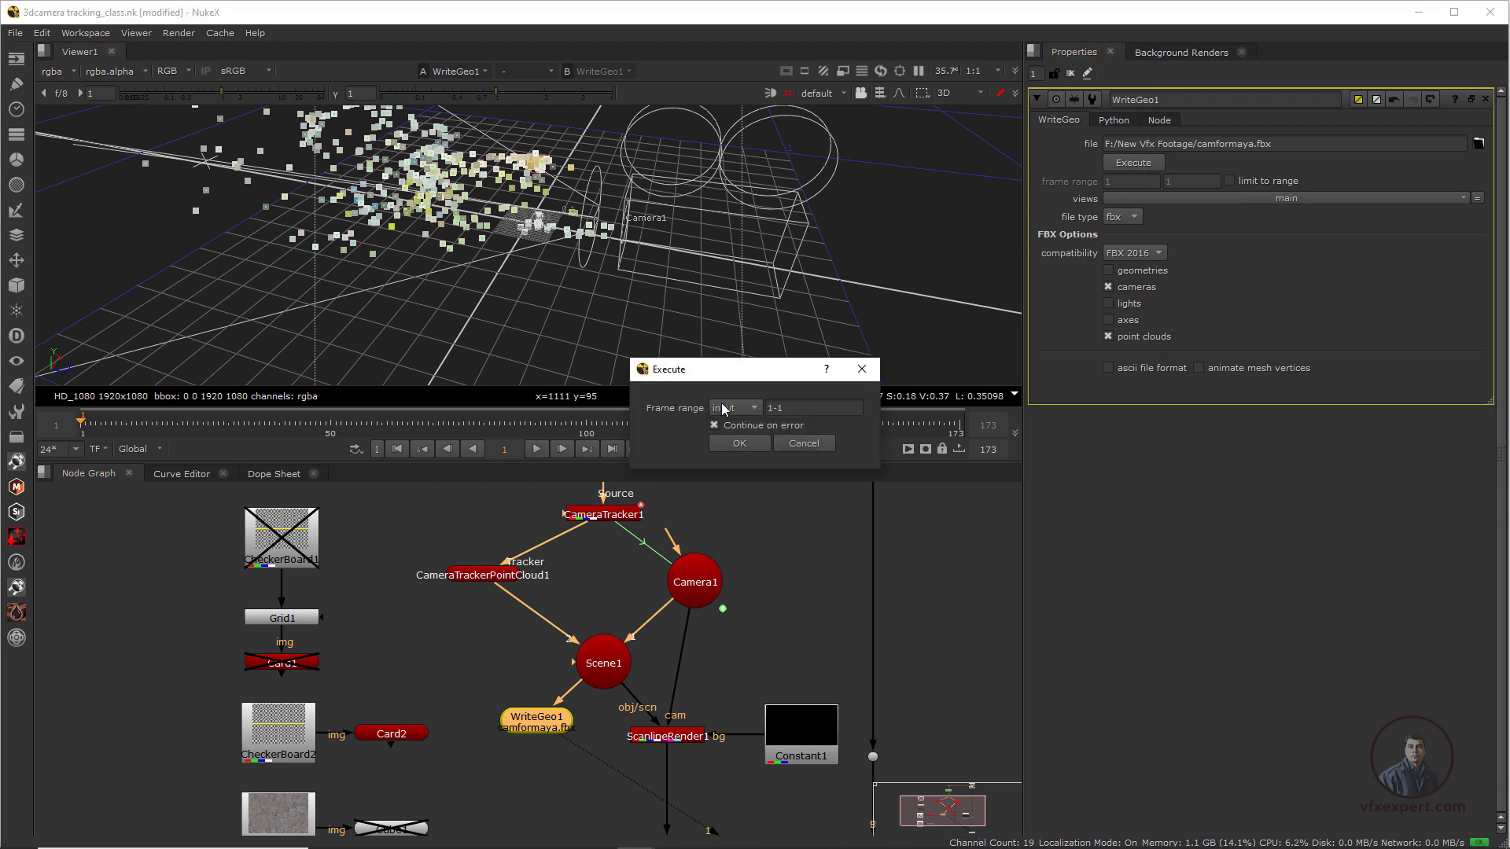
left_click_drag(708, 369, 777, 478)
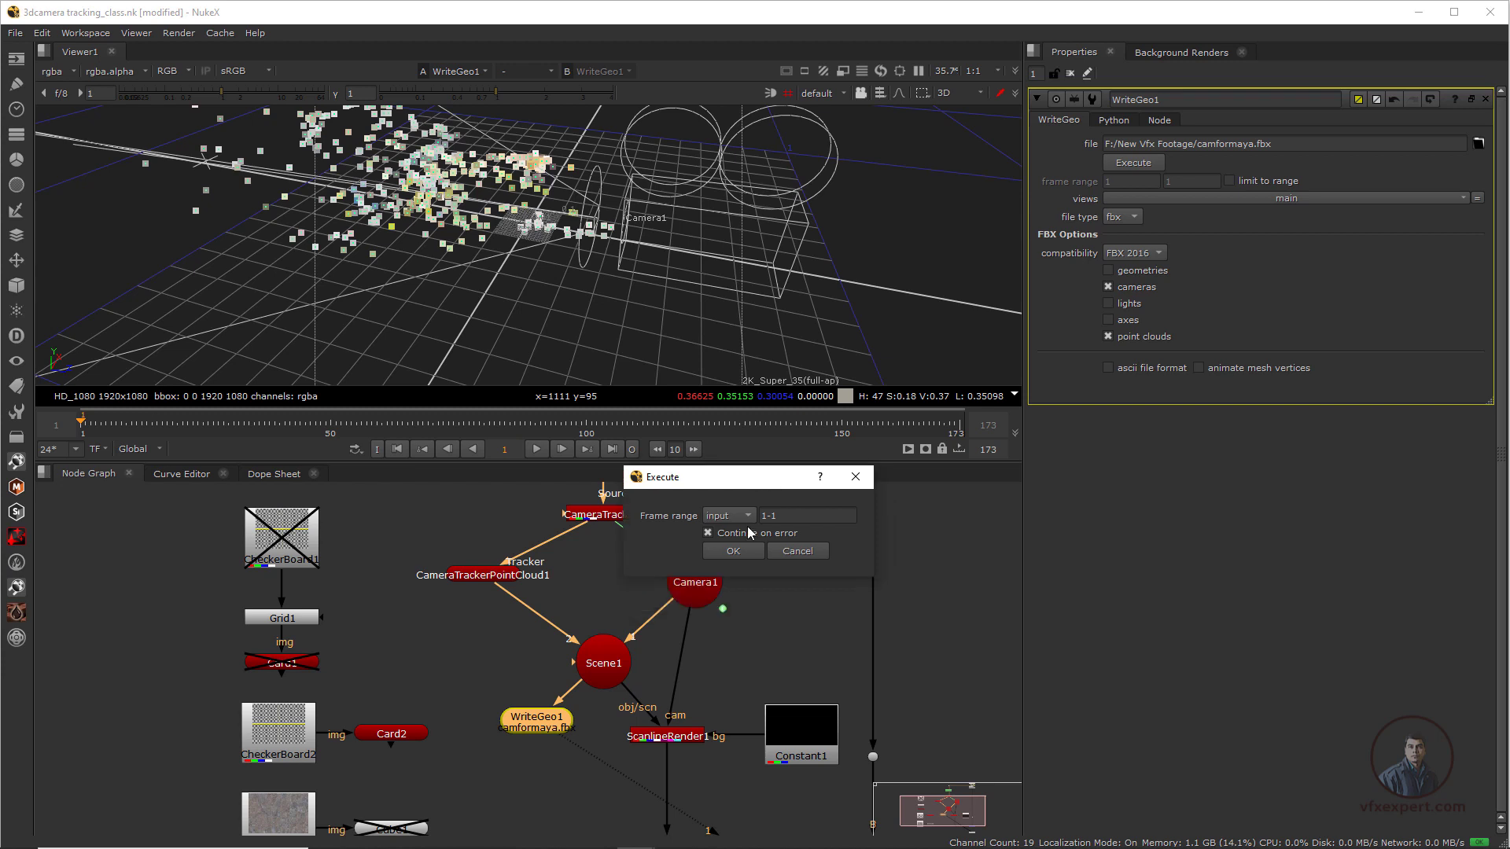
left_click(750, 514)
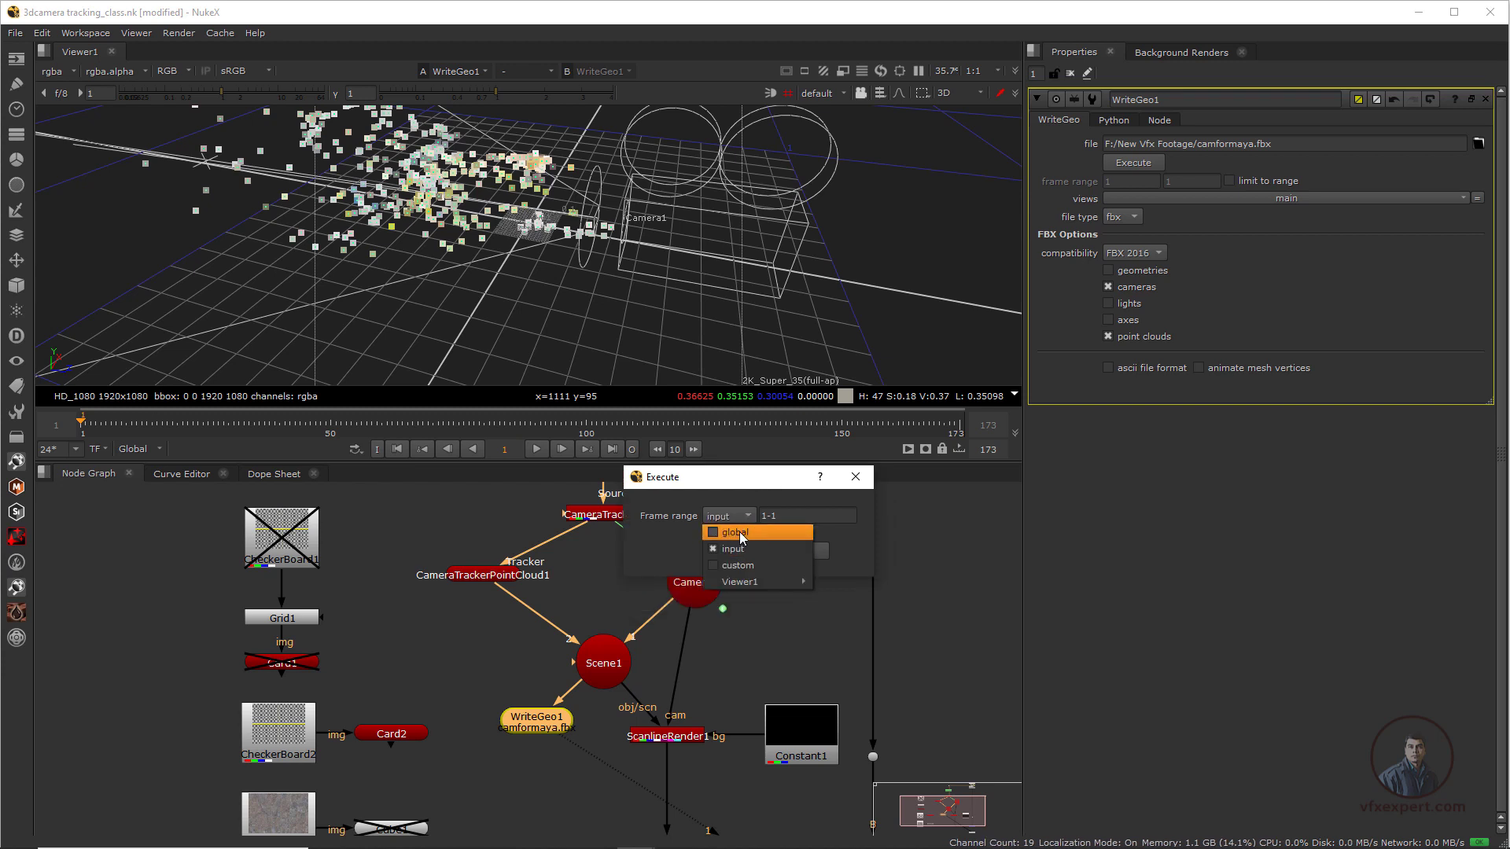
left_click(740, 532)
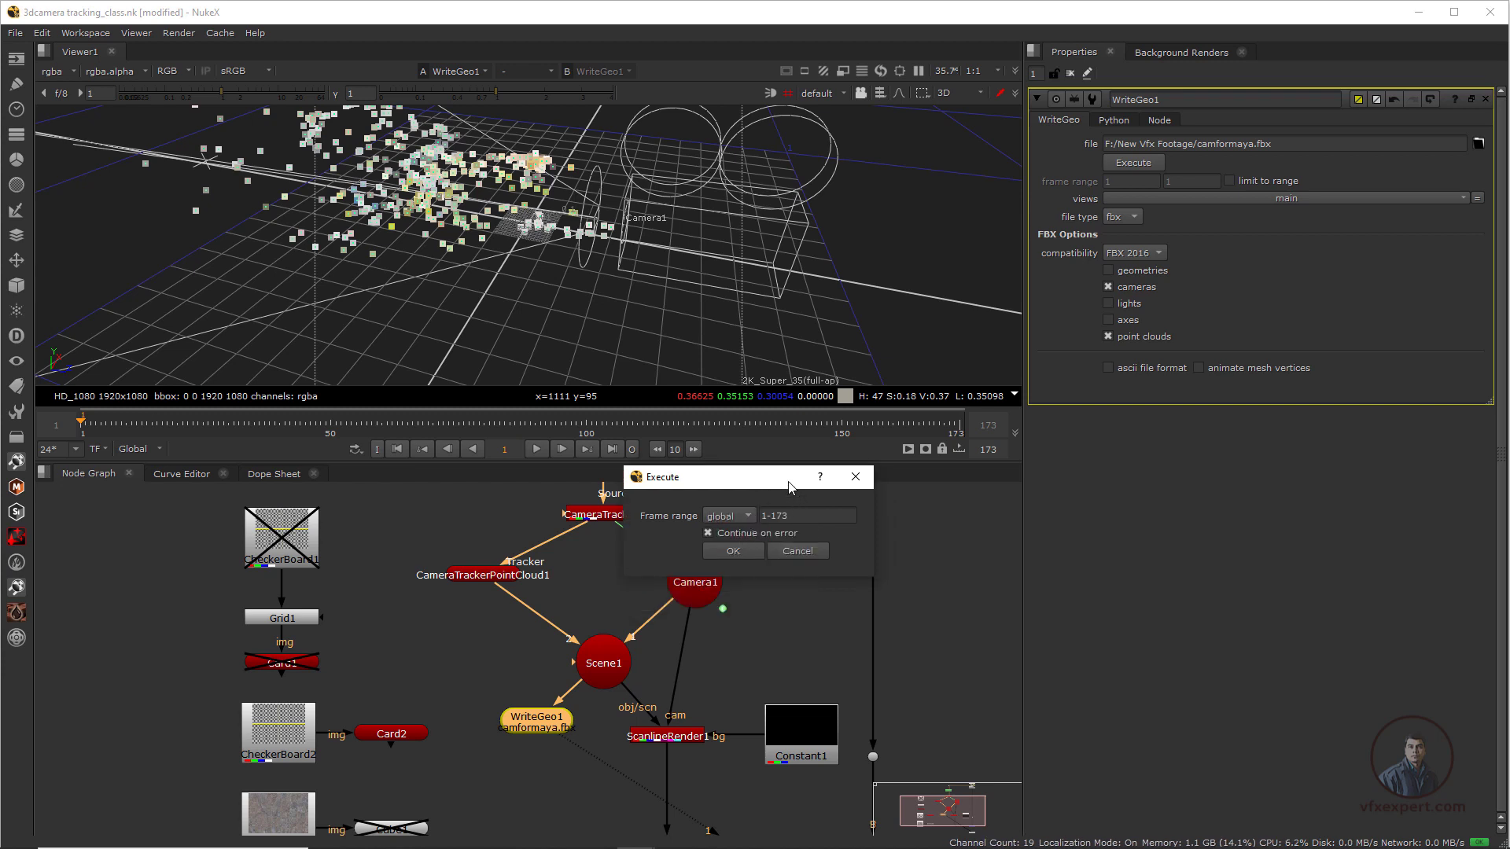
left_click_drag(791, 483, 792, 476)
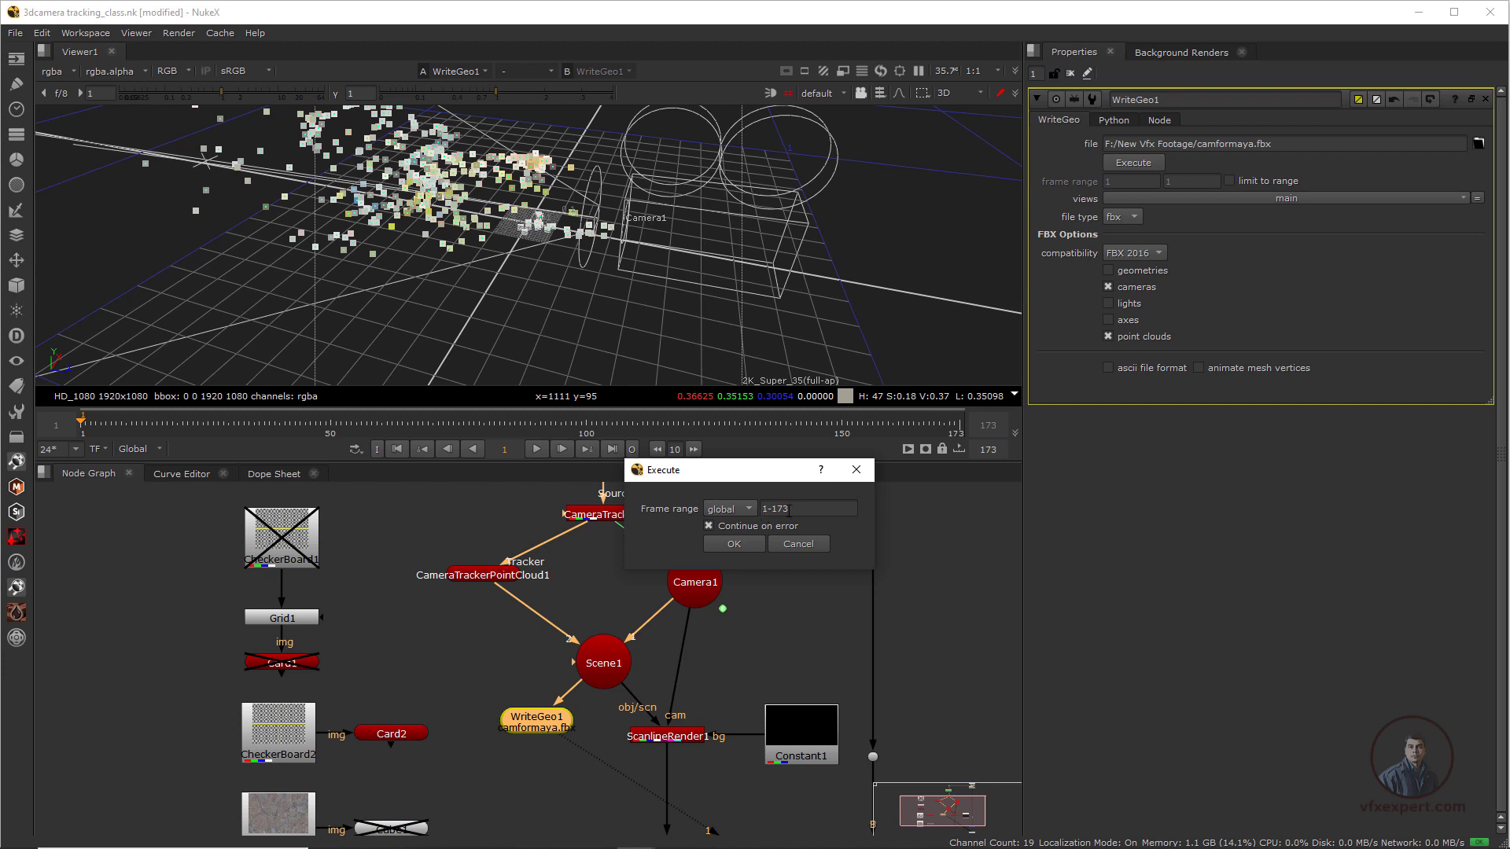
left_click(743, 545)
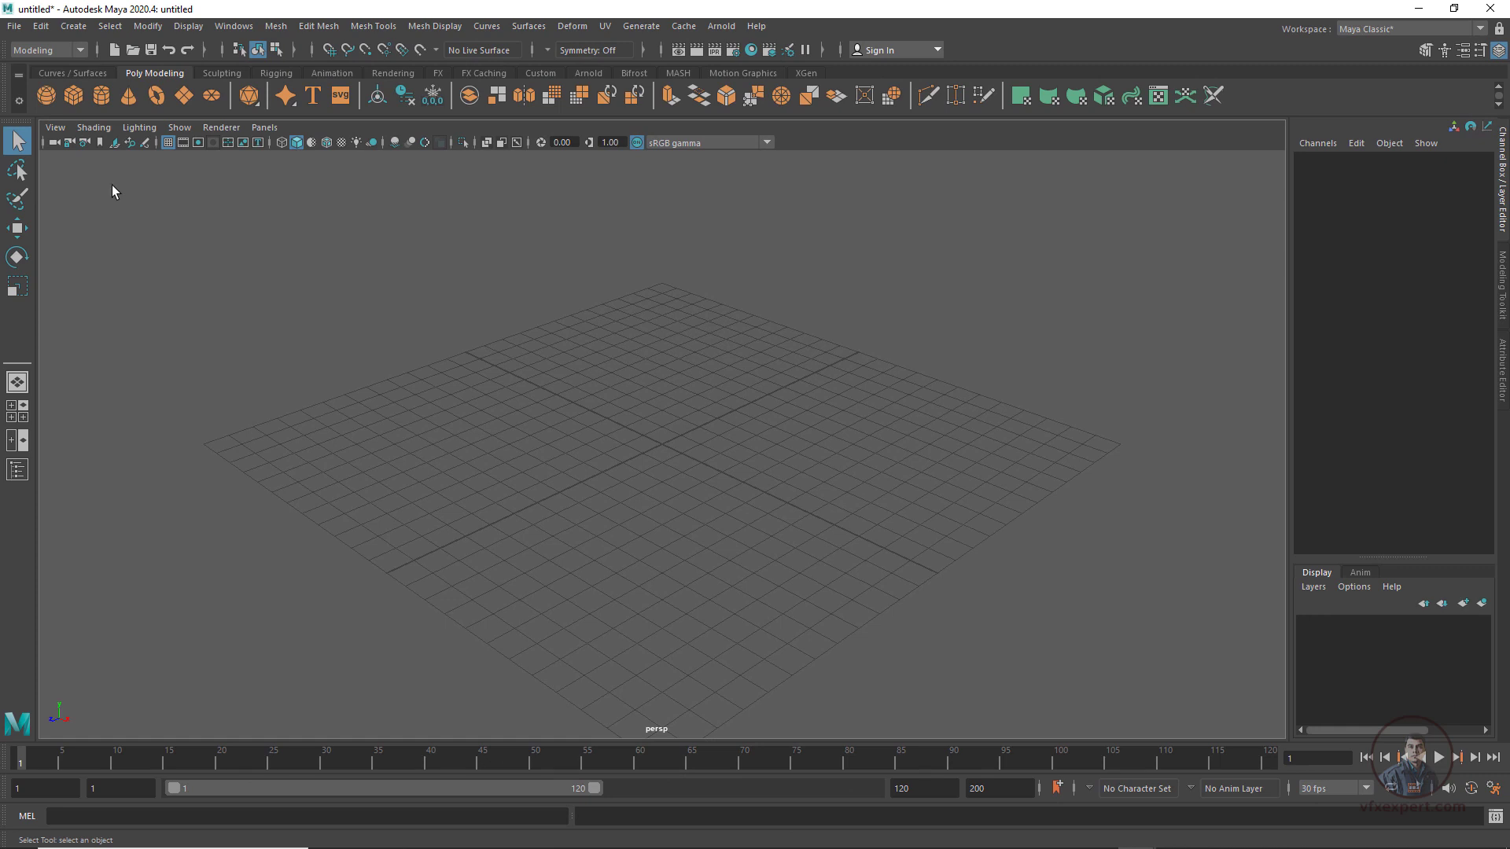
Switch to Maya and open camformaya.fbx from F:\New Vfx Footage with all file types listed, without saving the untitled scene
left_click(14, 26)
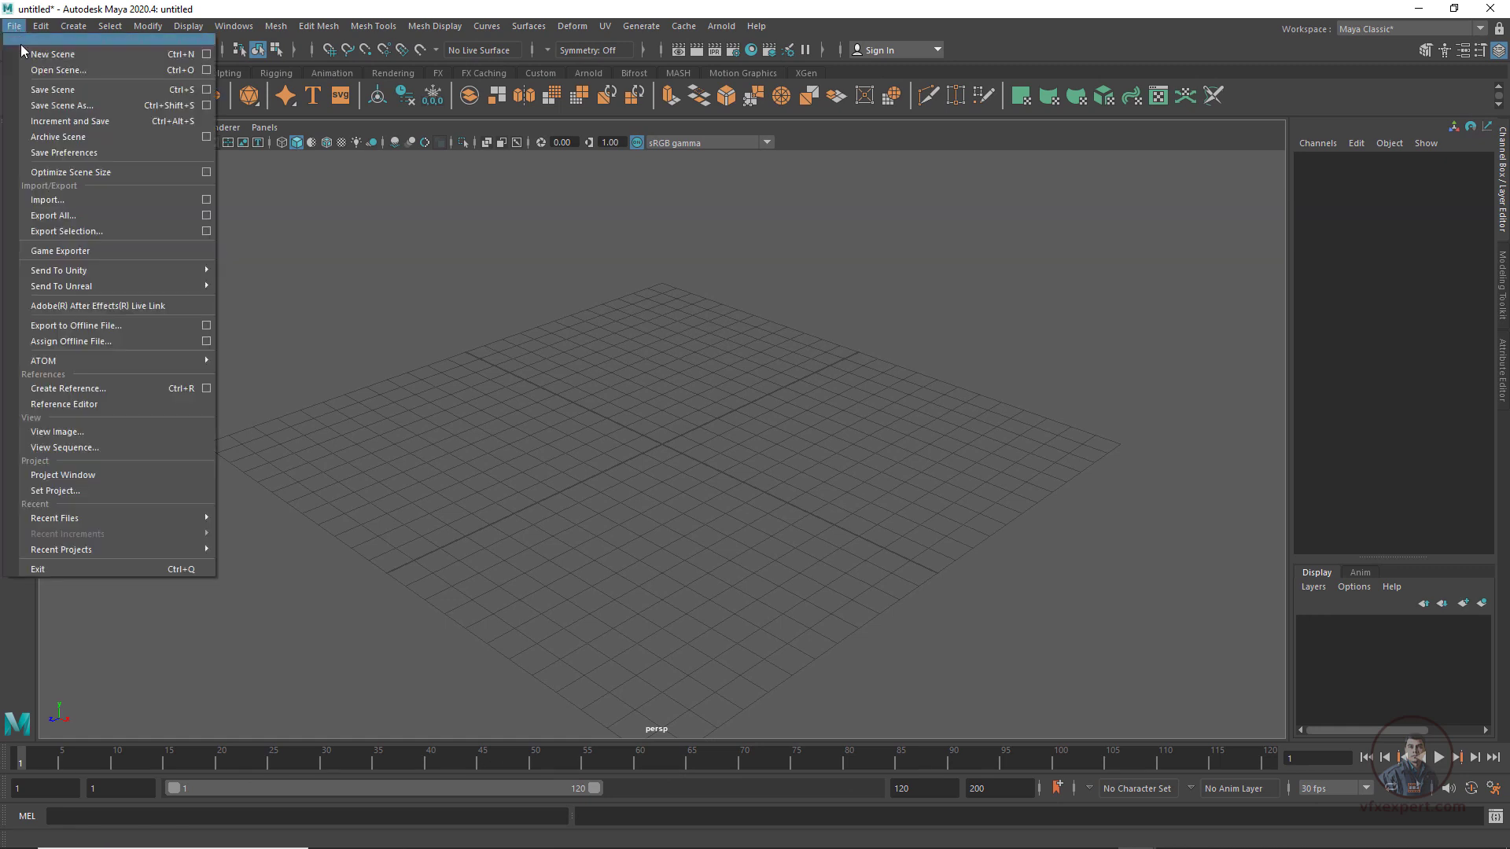
left_click(38, 72)
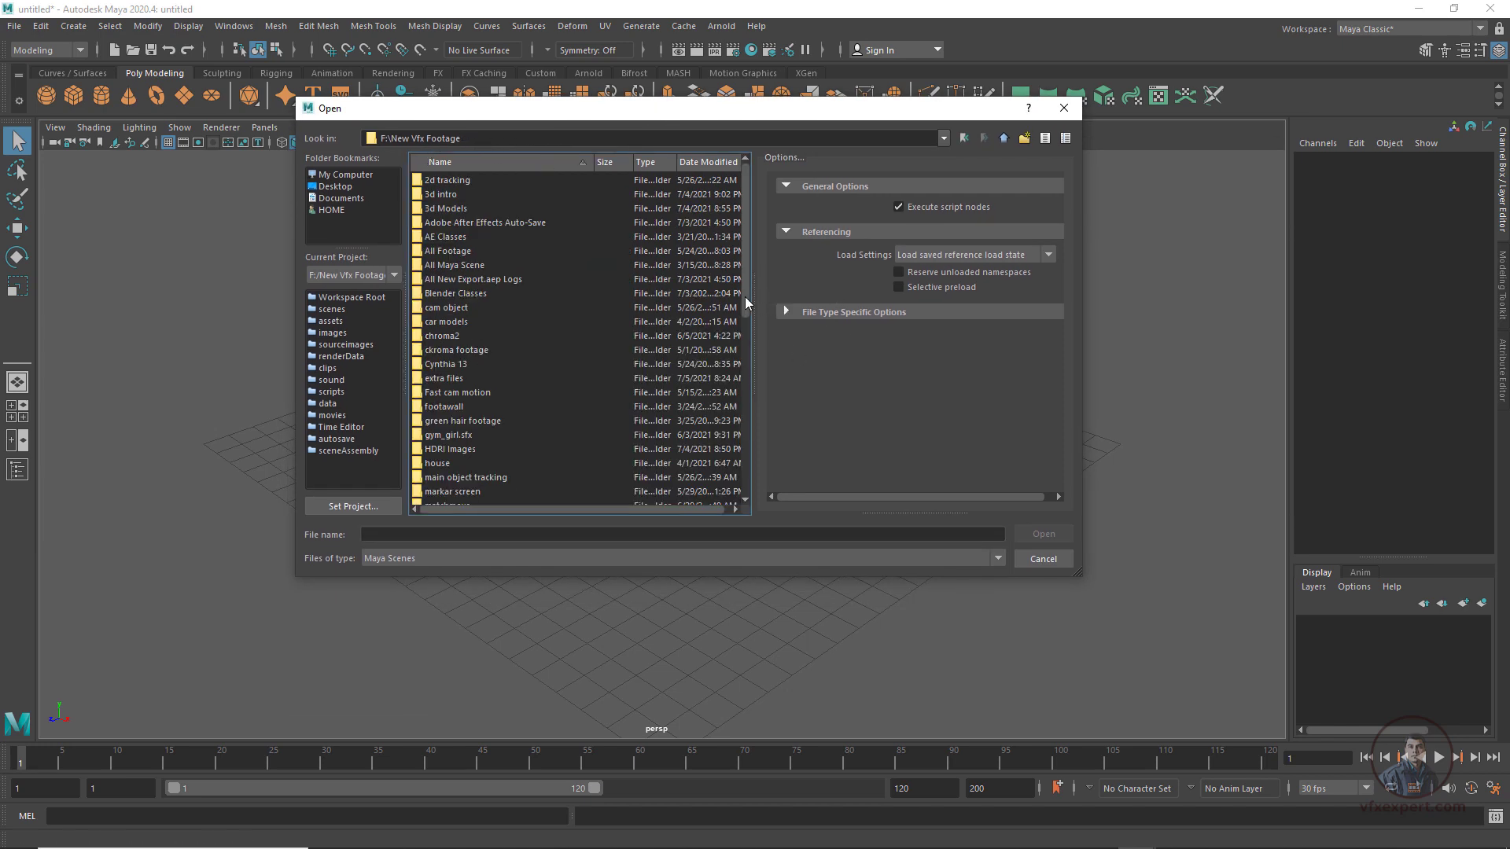
left_click_drag(748, 304, 756, 500)
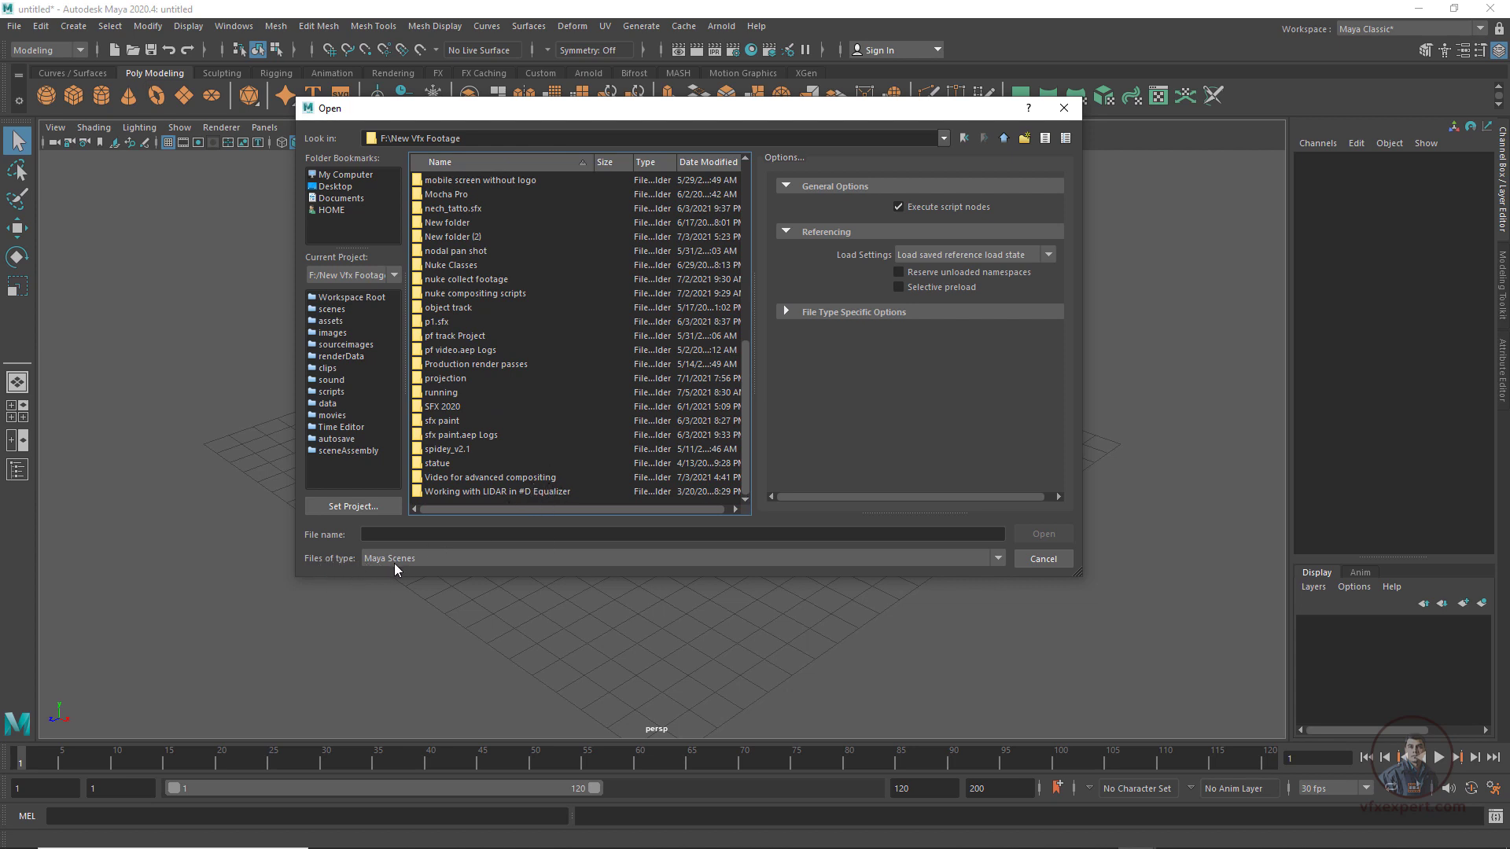
left_click(433, 557)
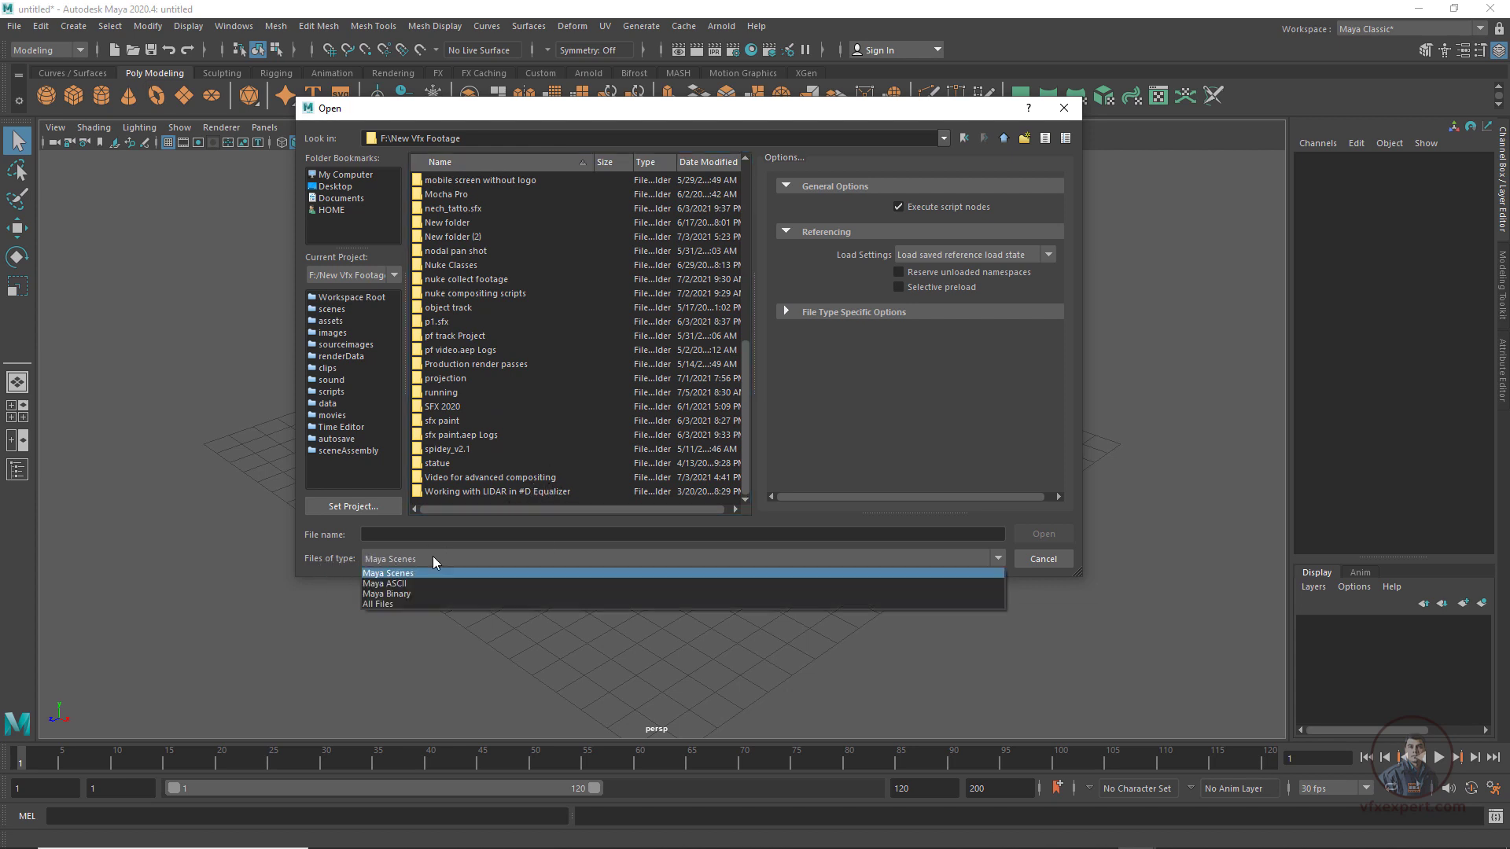
left_click(382, 603)
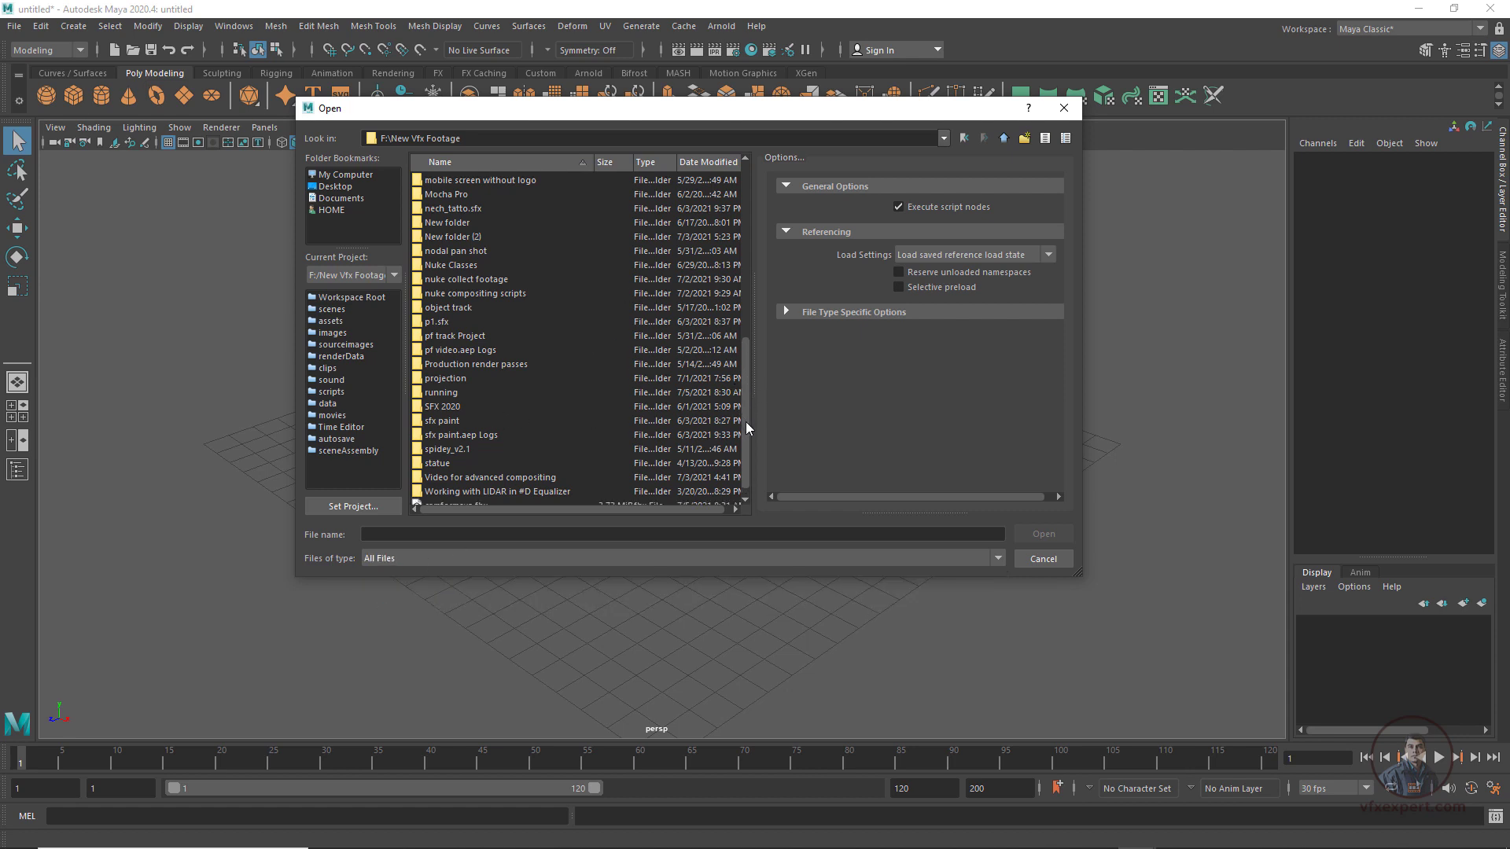
scroll(745, 421, "down", 1)
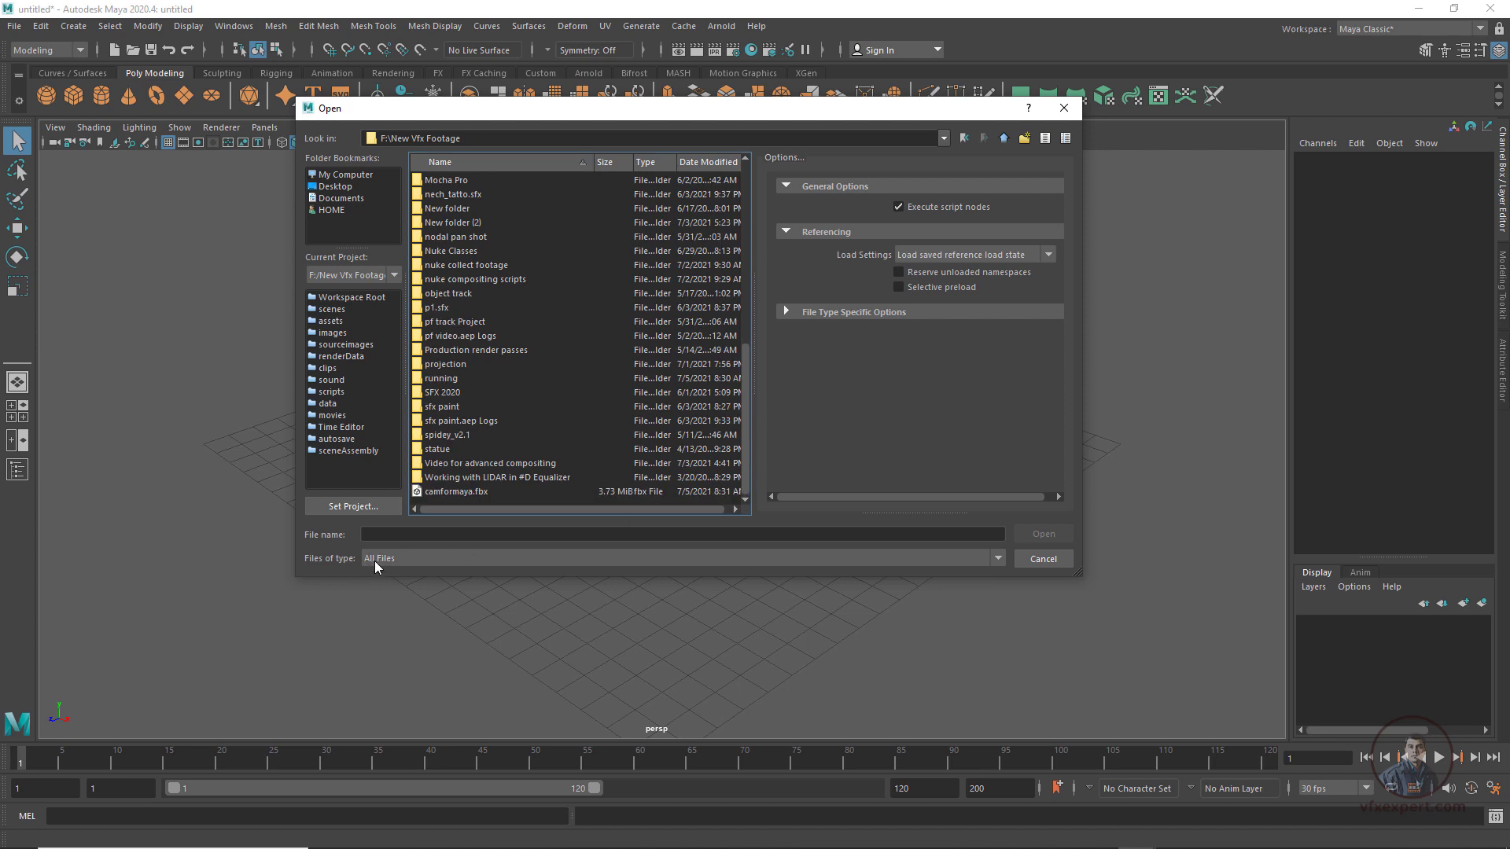
left_click(474, 492)
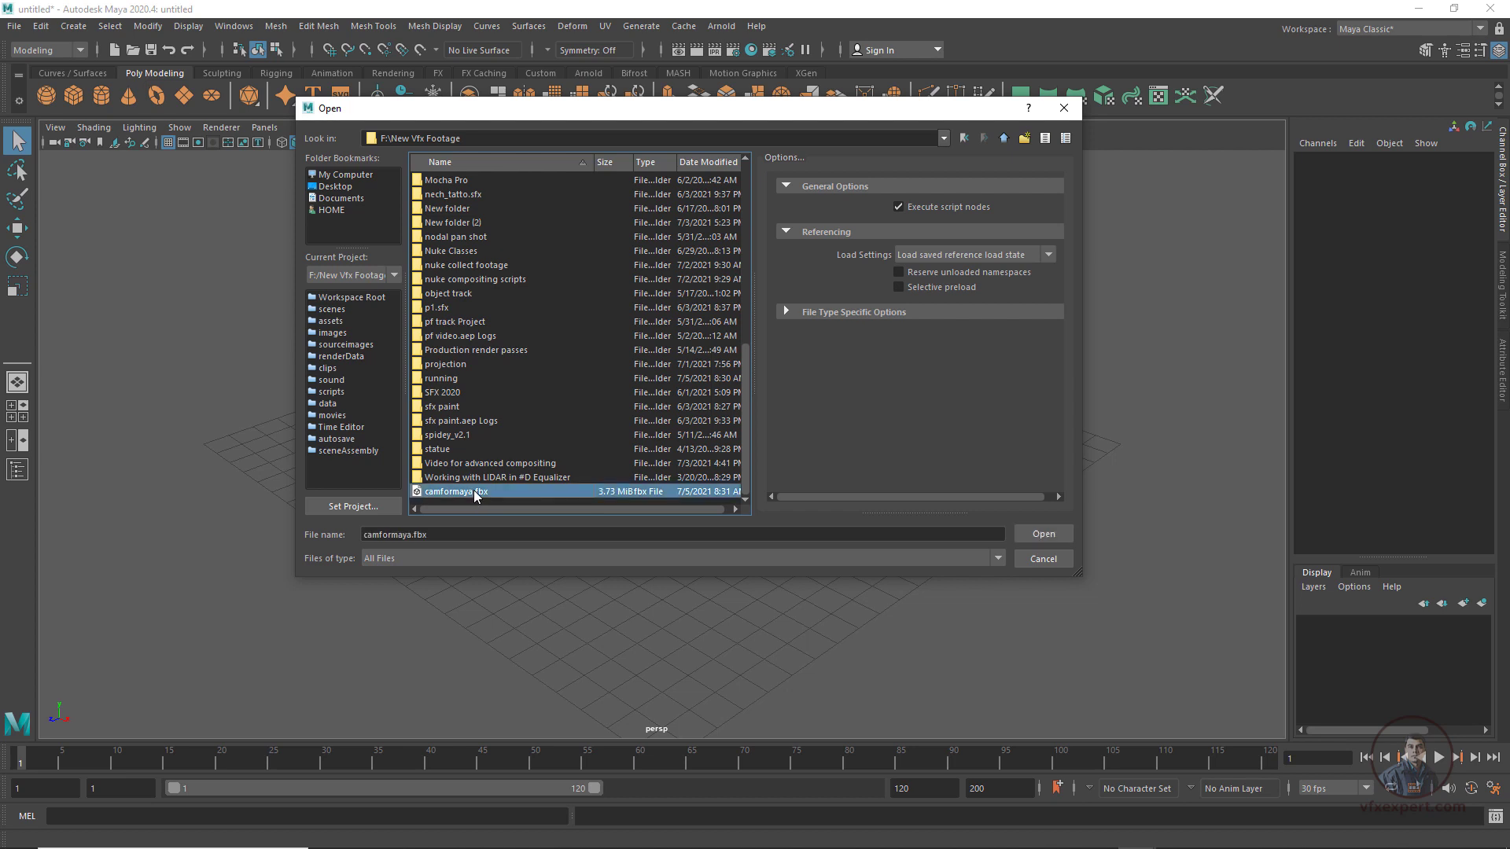
left_click(1043, 535)
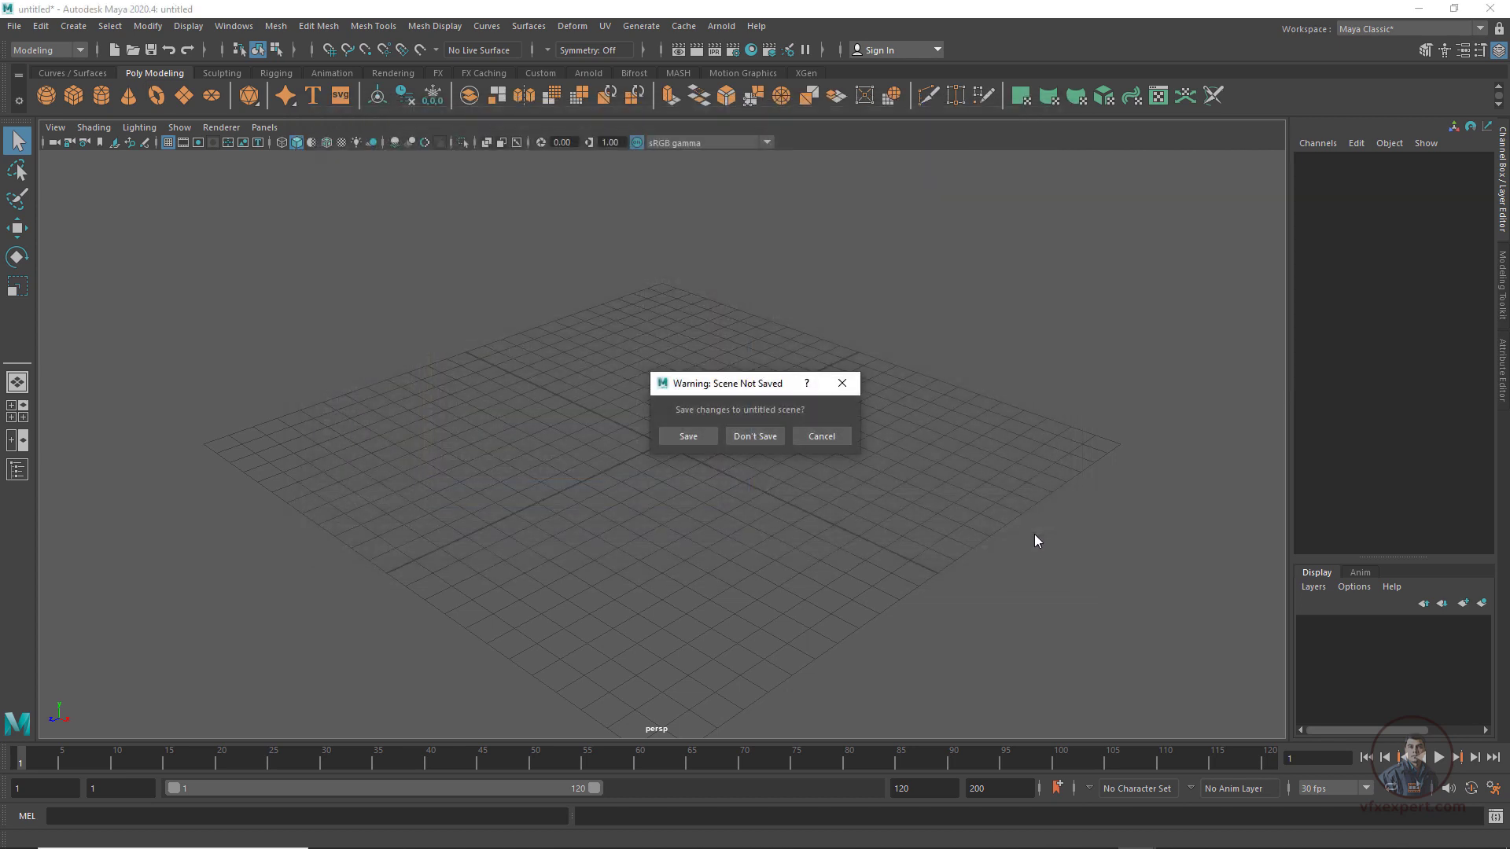
left_click(743, 434)
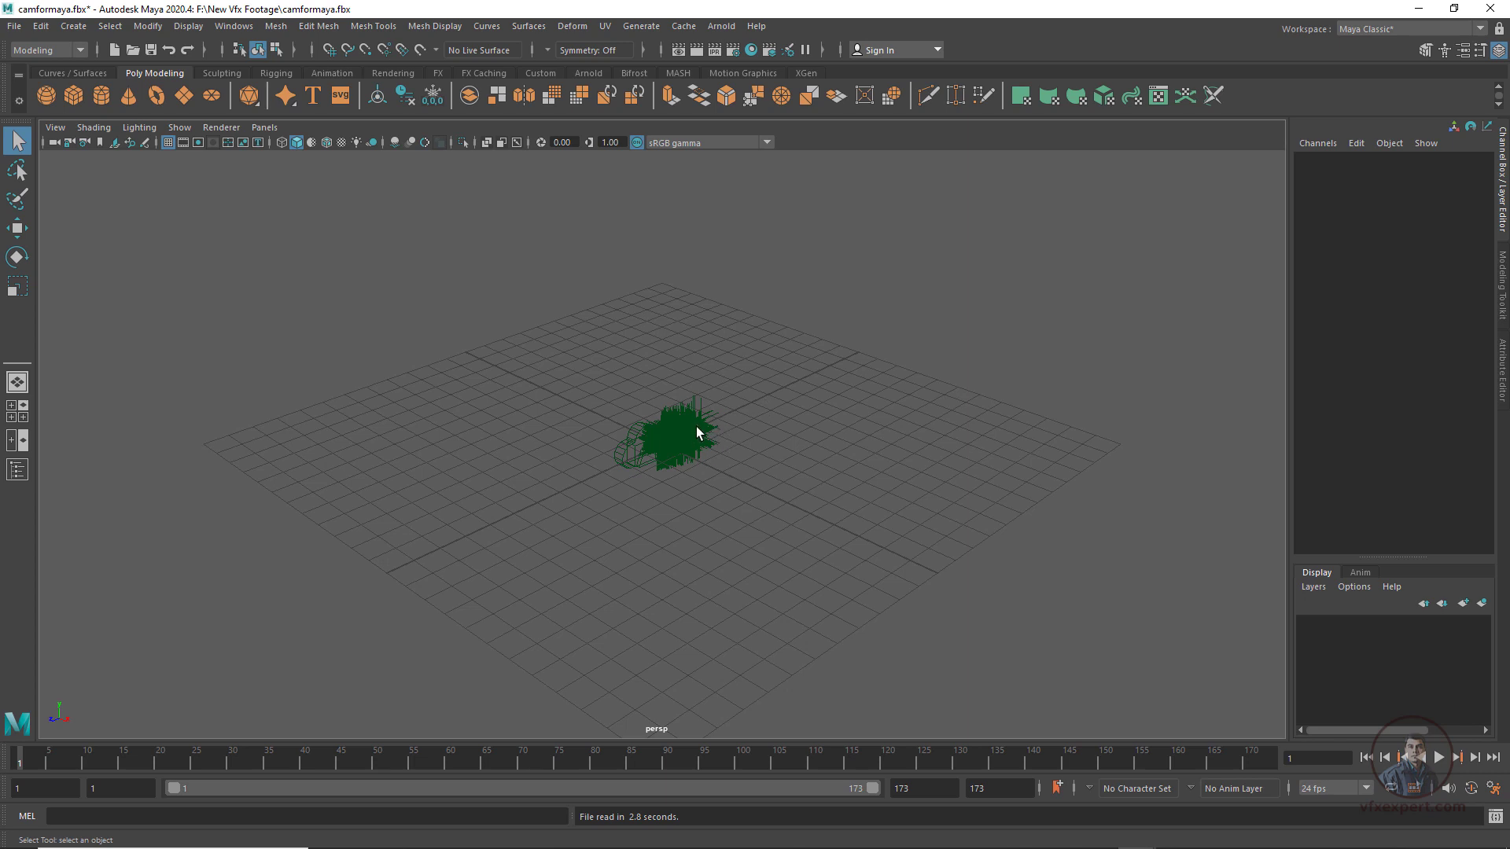
scroll(704, 430, "up", 10)
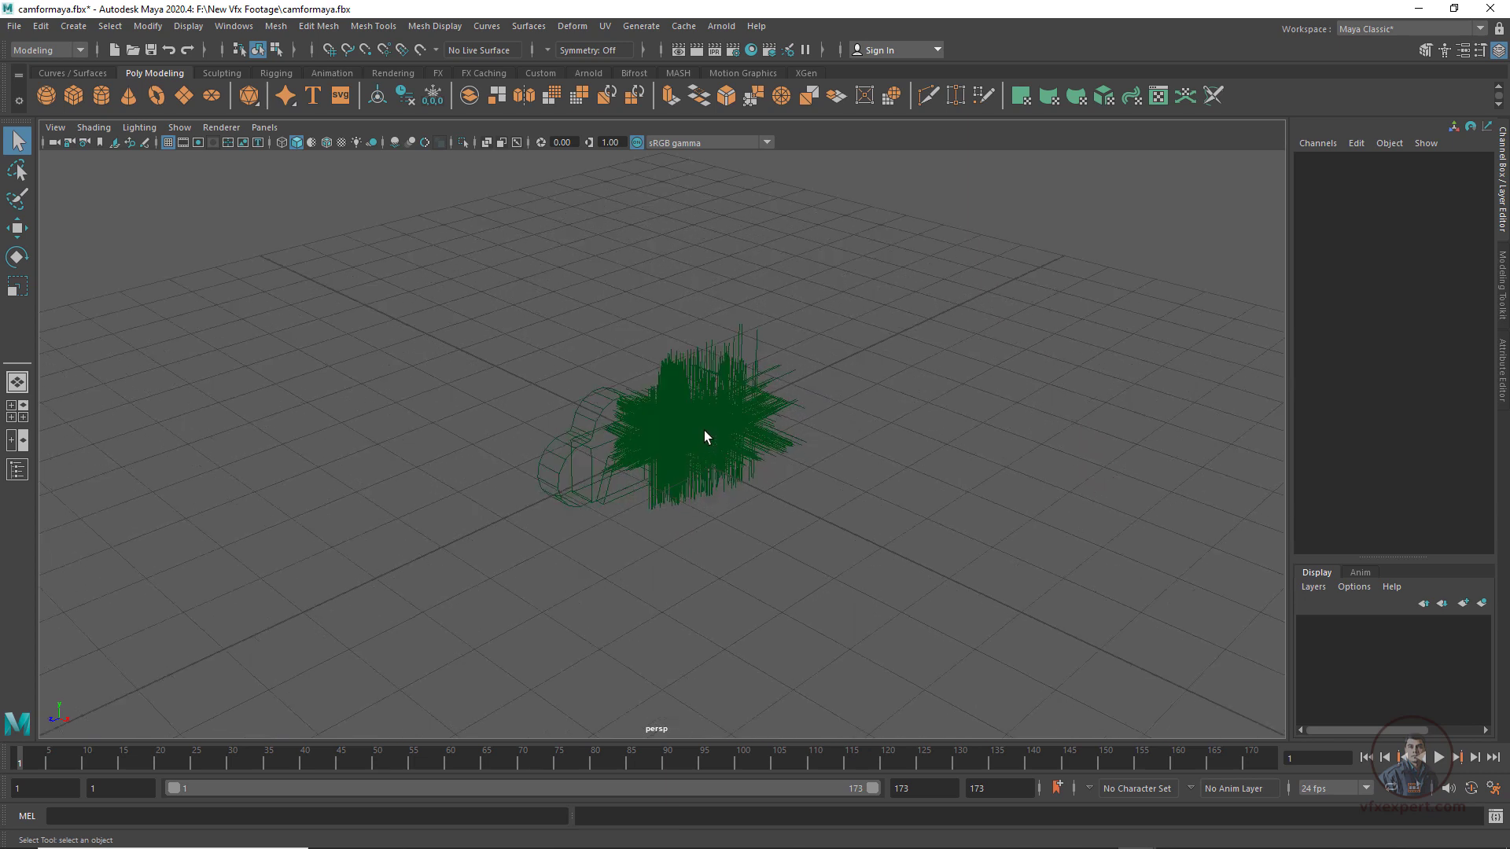
Inspect the imported camera and point cloud in perspective, play Camera1's animation, and return to the first frame with nothing selected
scroll(639, 581, "up", 2)
left_click_drag(474, 630, 623, 304, "alt")
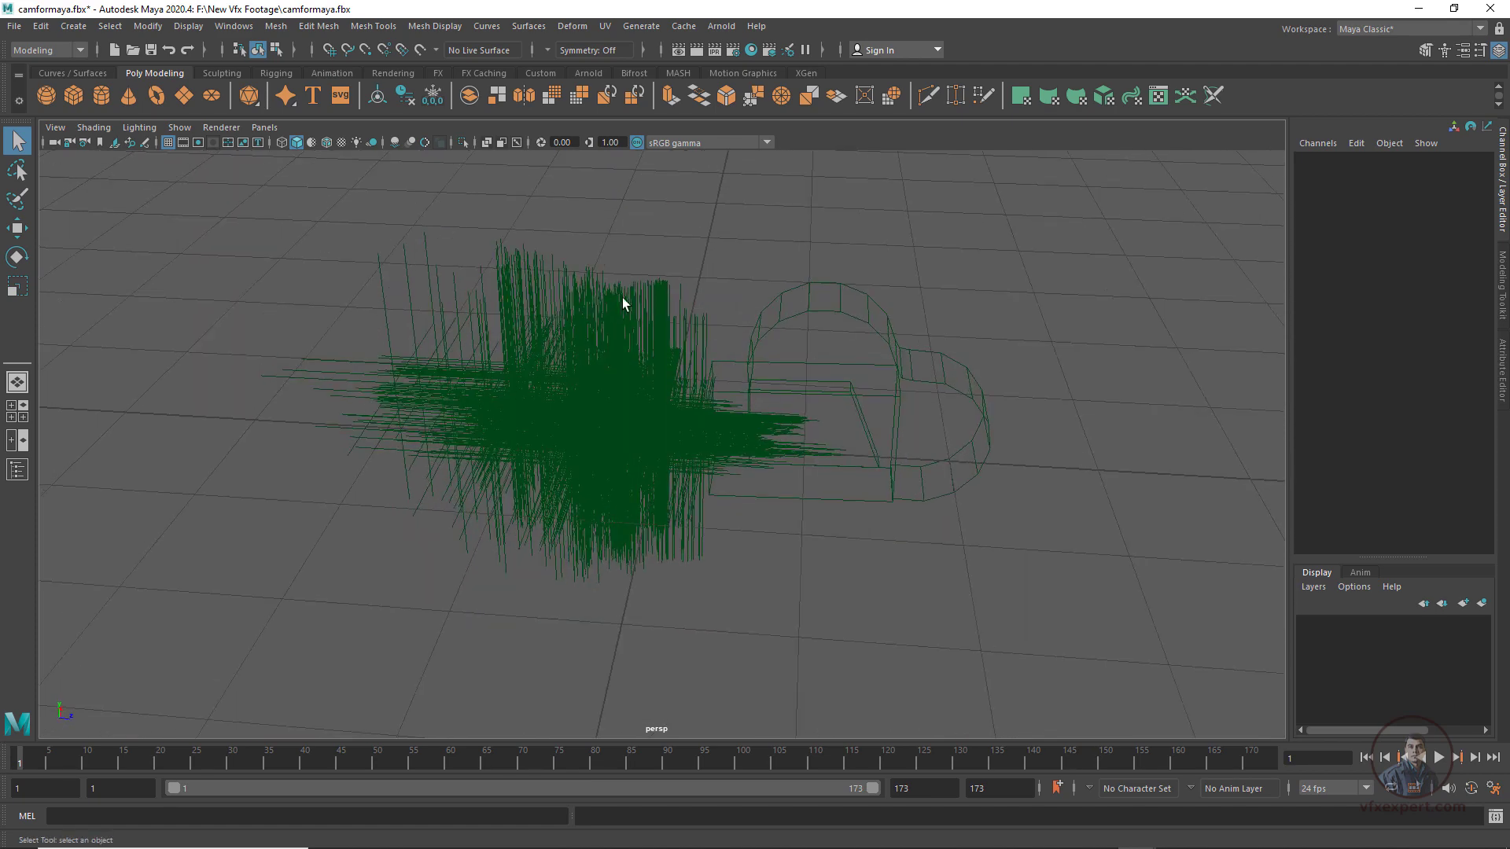
left_click(819, 339)
key("alt+v")
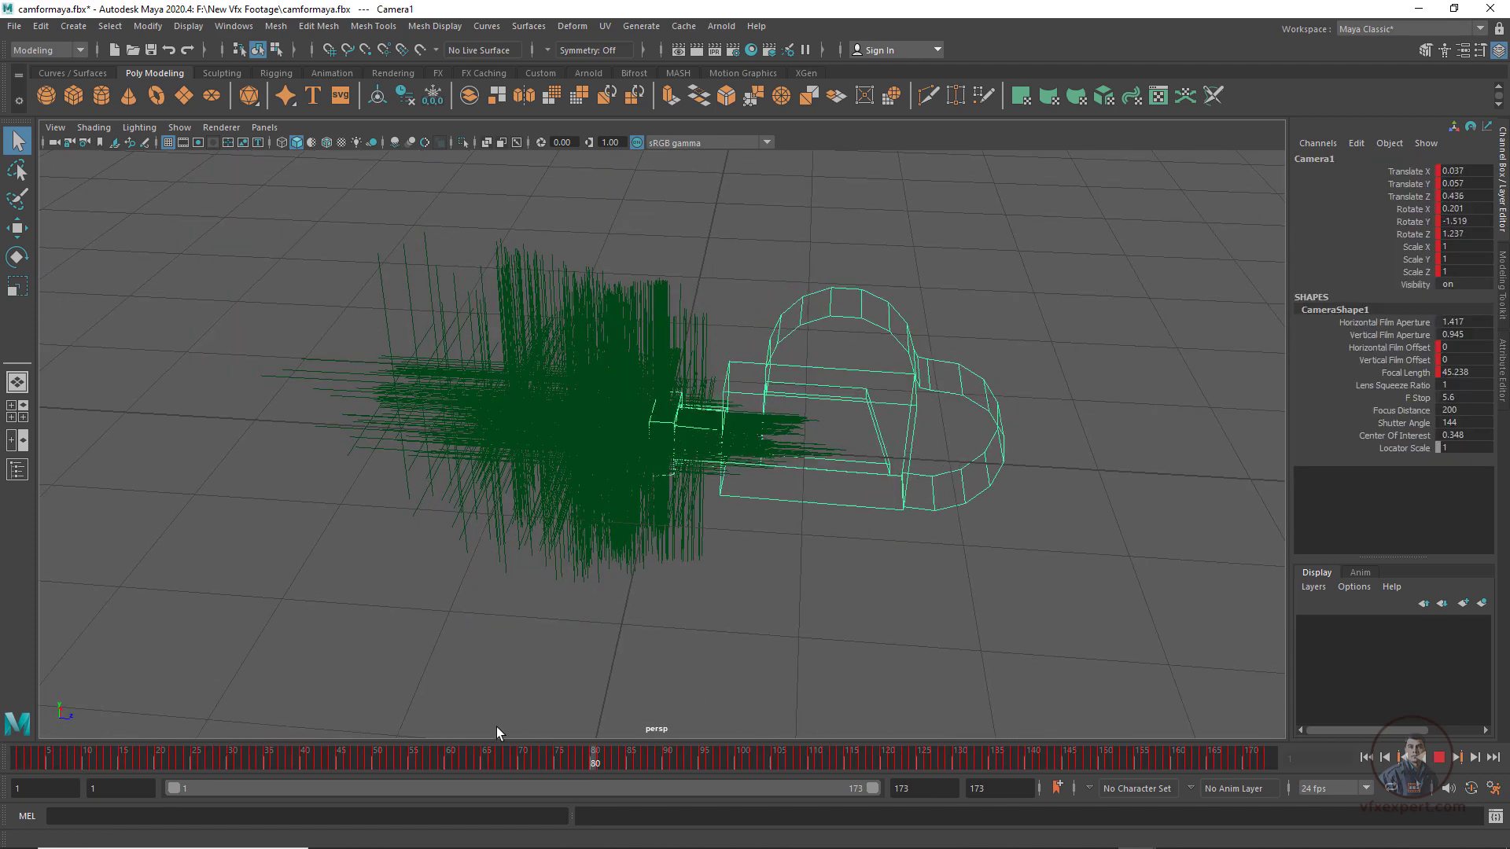
left_click_drag(472, 756, 5, 840)
left_click(904, 558)
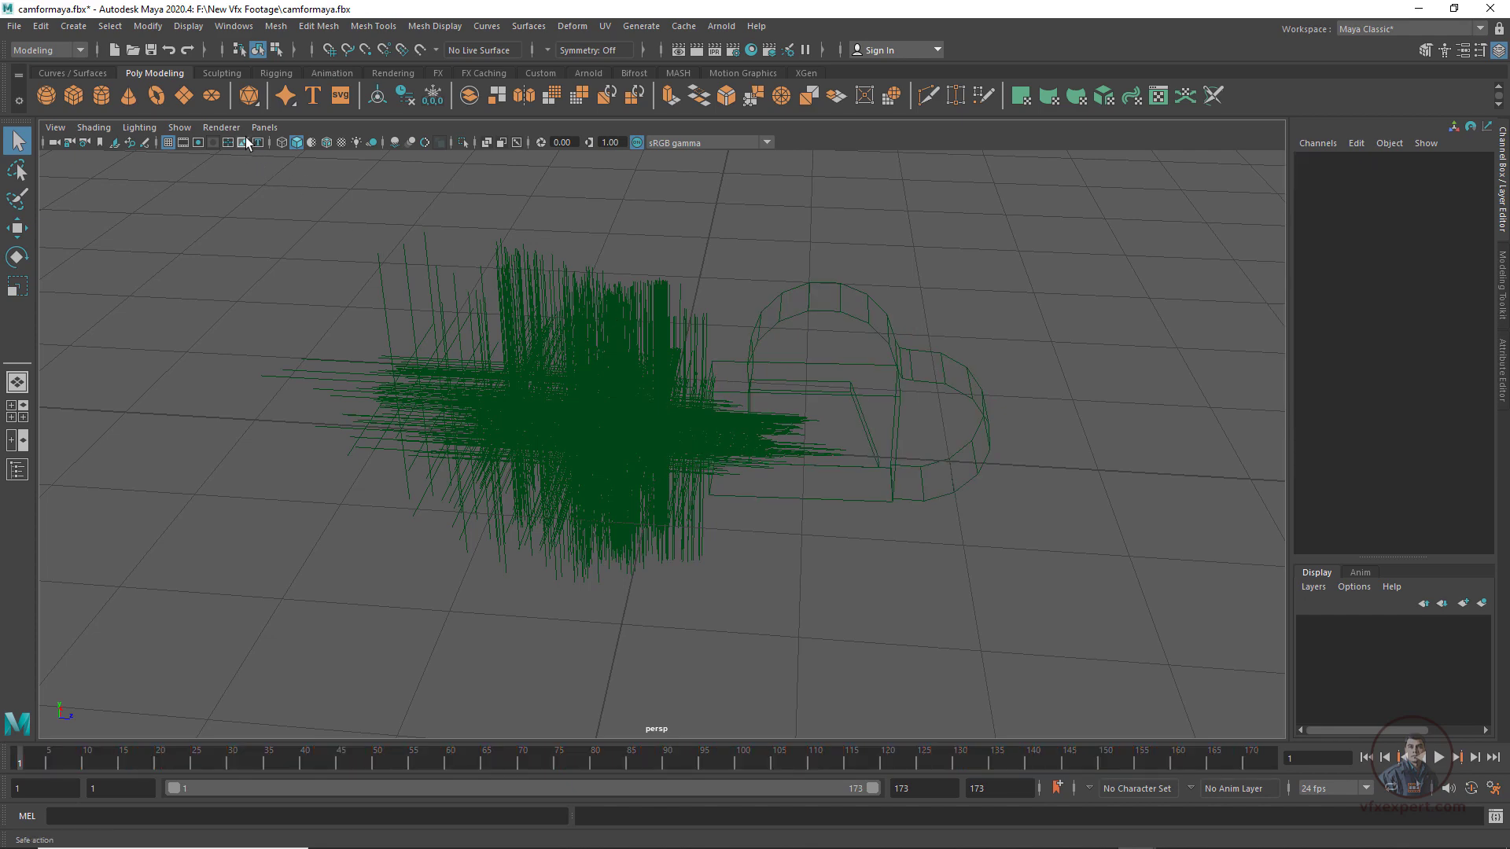
Switch the viewport from the perspective view to look through Camera1
left_click(271, 129)
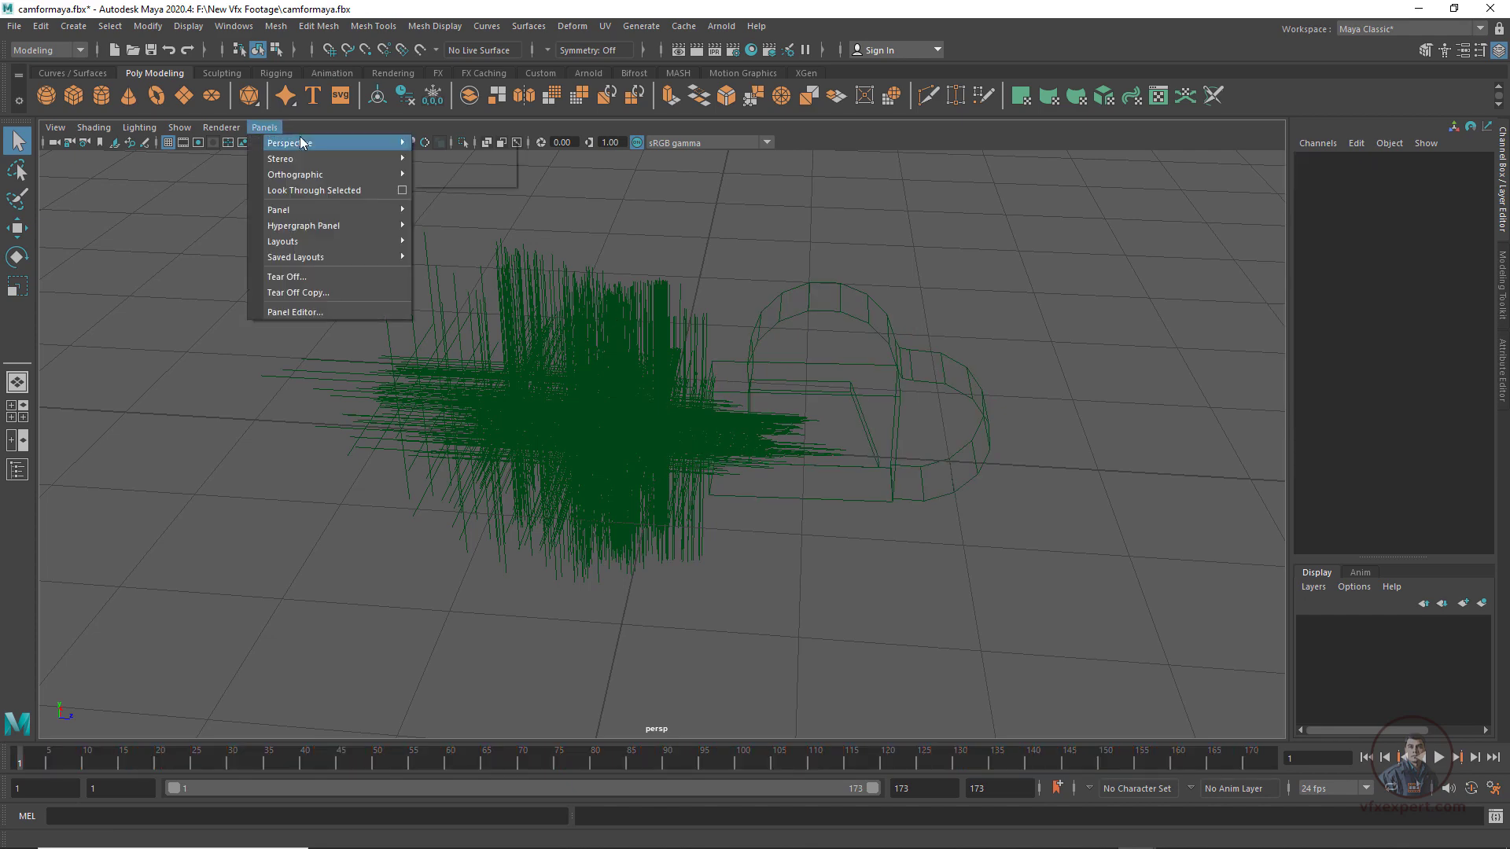
mouse_move(314, 143)
left_click(443, 144)
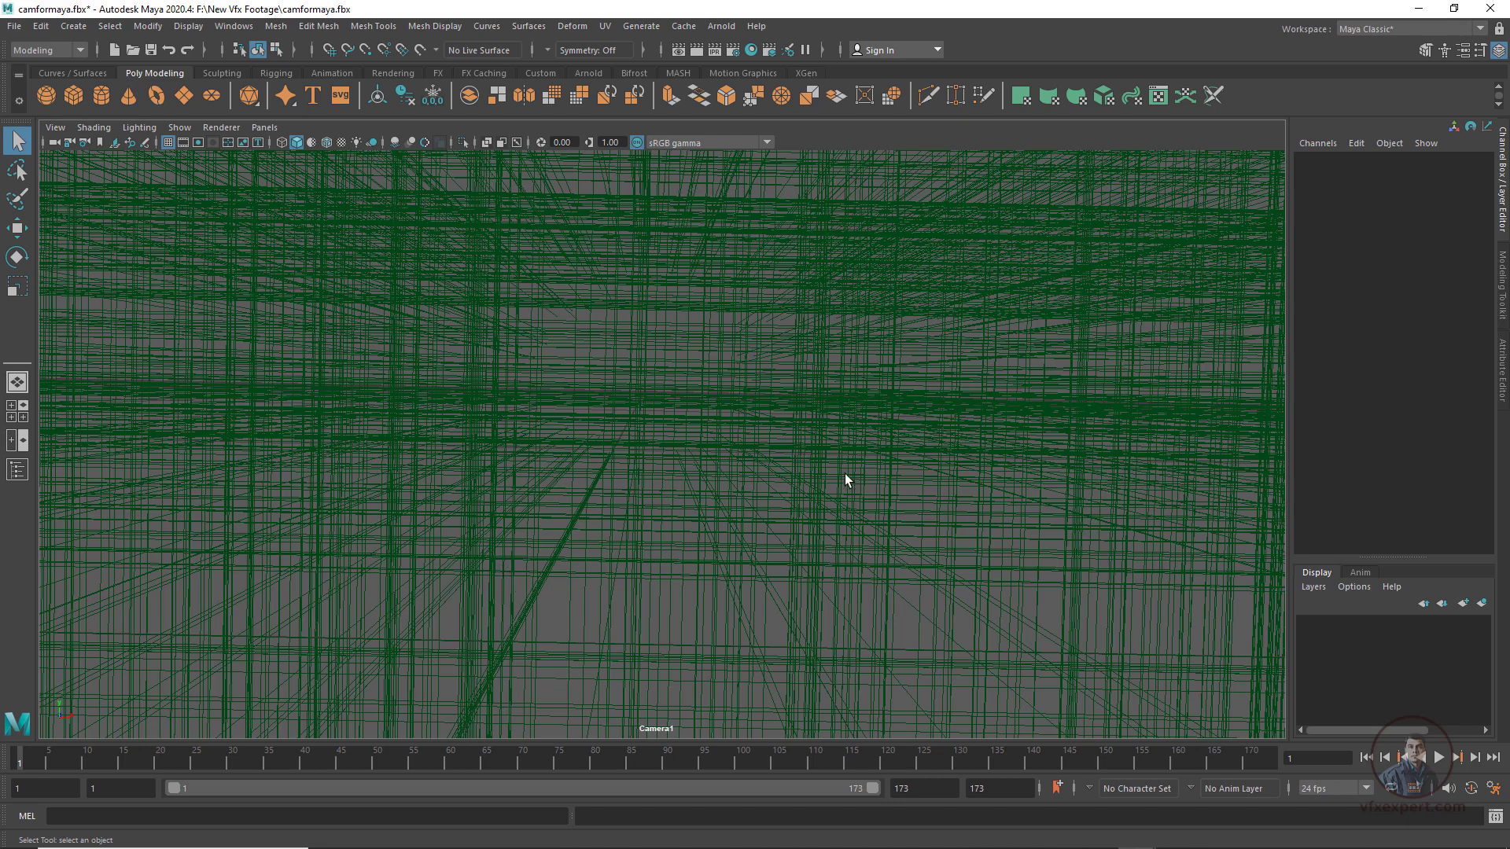
Save the scene as a Maya ASCII file named "matchmove with nuke and maya_01" in F:\New Vfx Footage
left_click(16, 30)
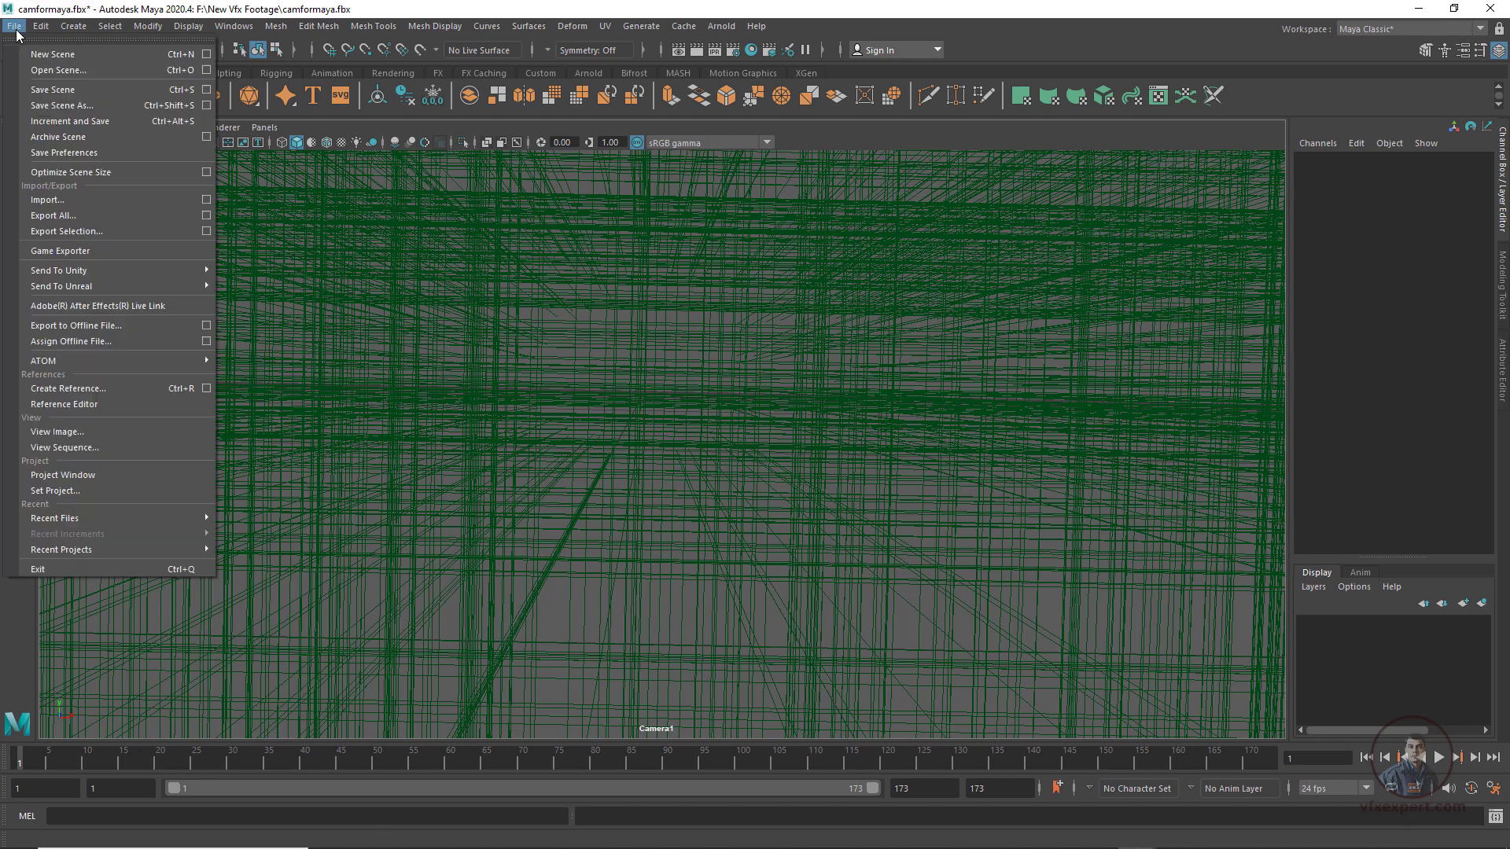
left_click(51, 106)
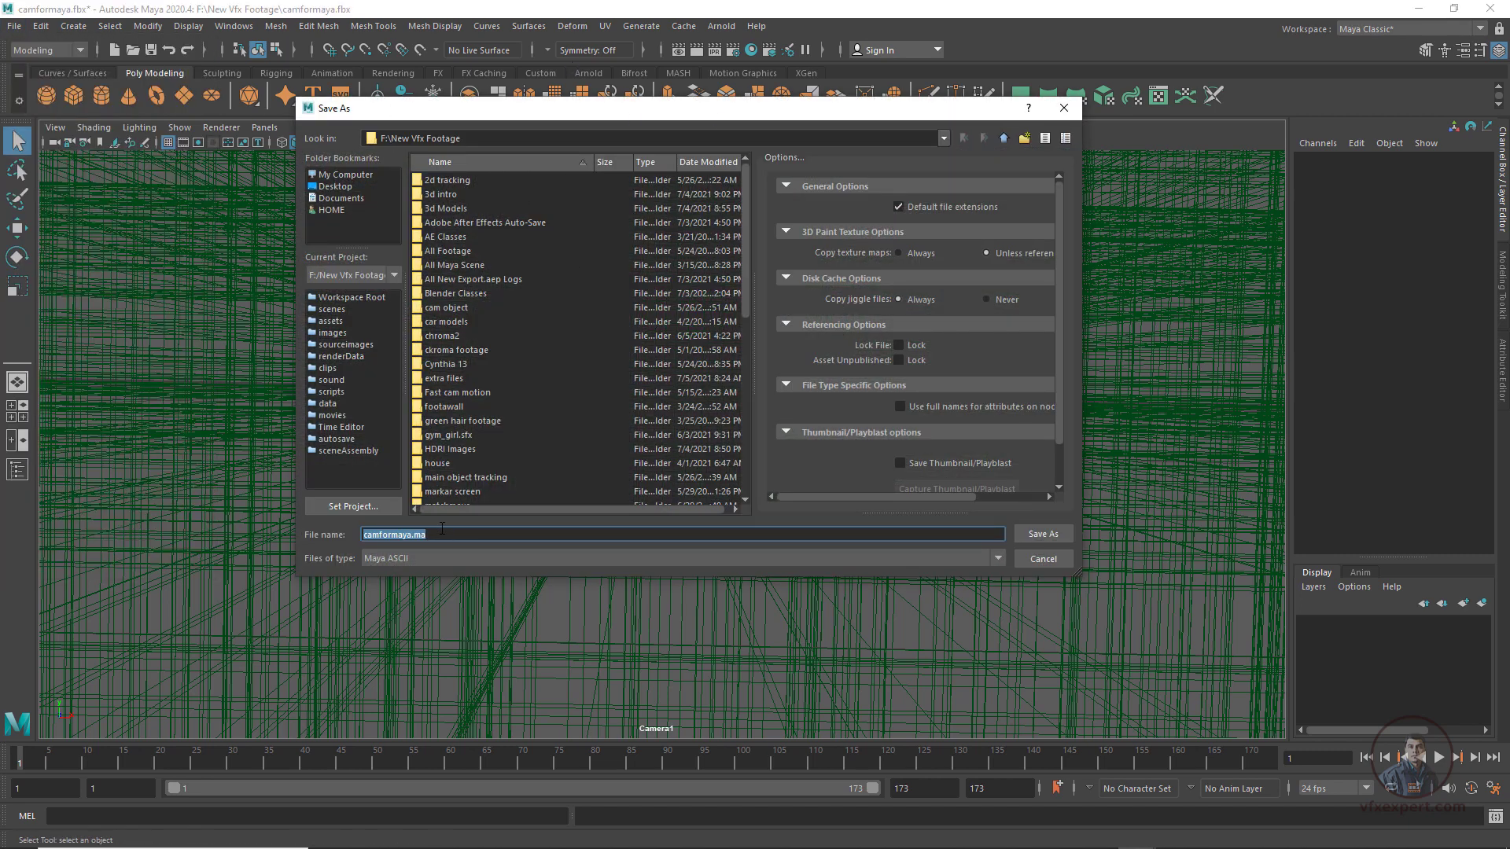
double_click(405, 534)
type("matchmove with nuke and maya_01")
left_click(1043, 533)
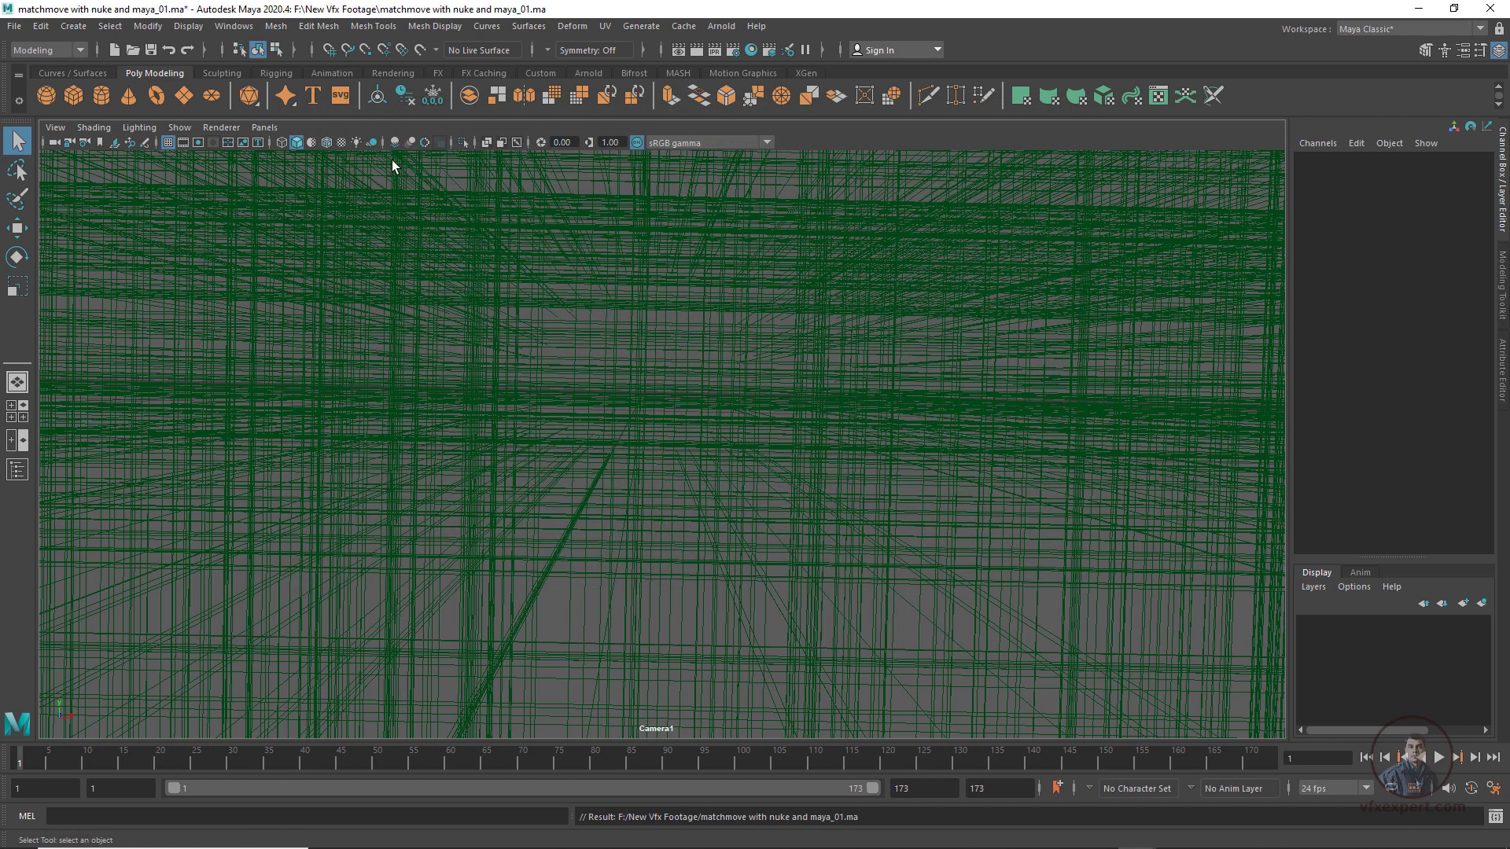
Open the Outliner, move it clear of the main view, and check individual locators by selecting them in the list
left_click(244, 29)
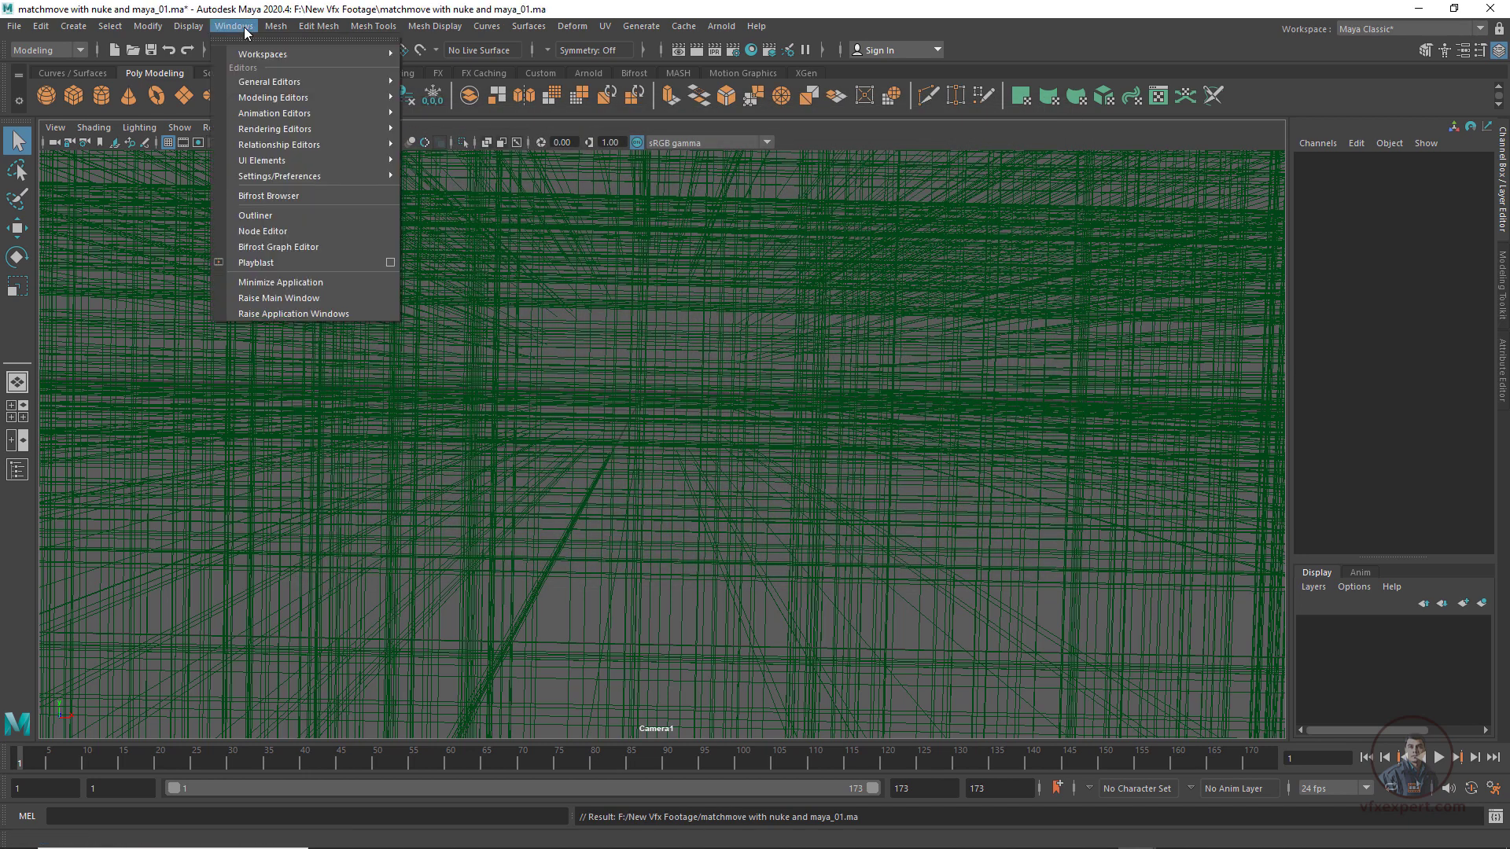
left_click(241, 212)
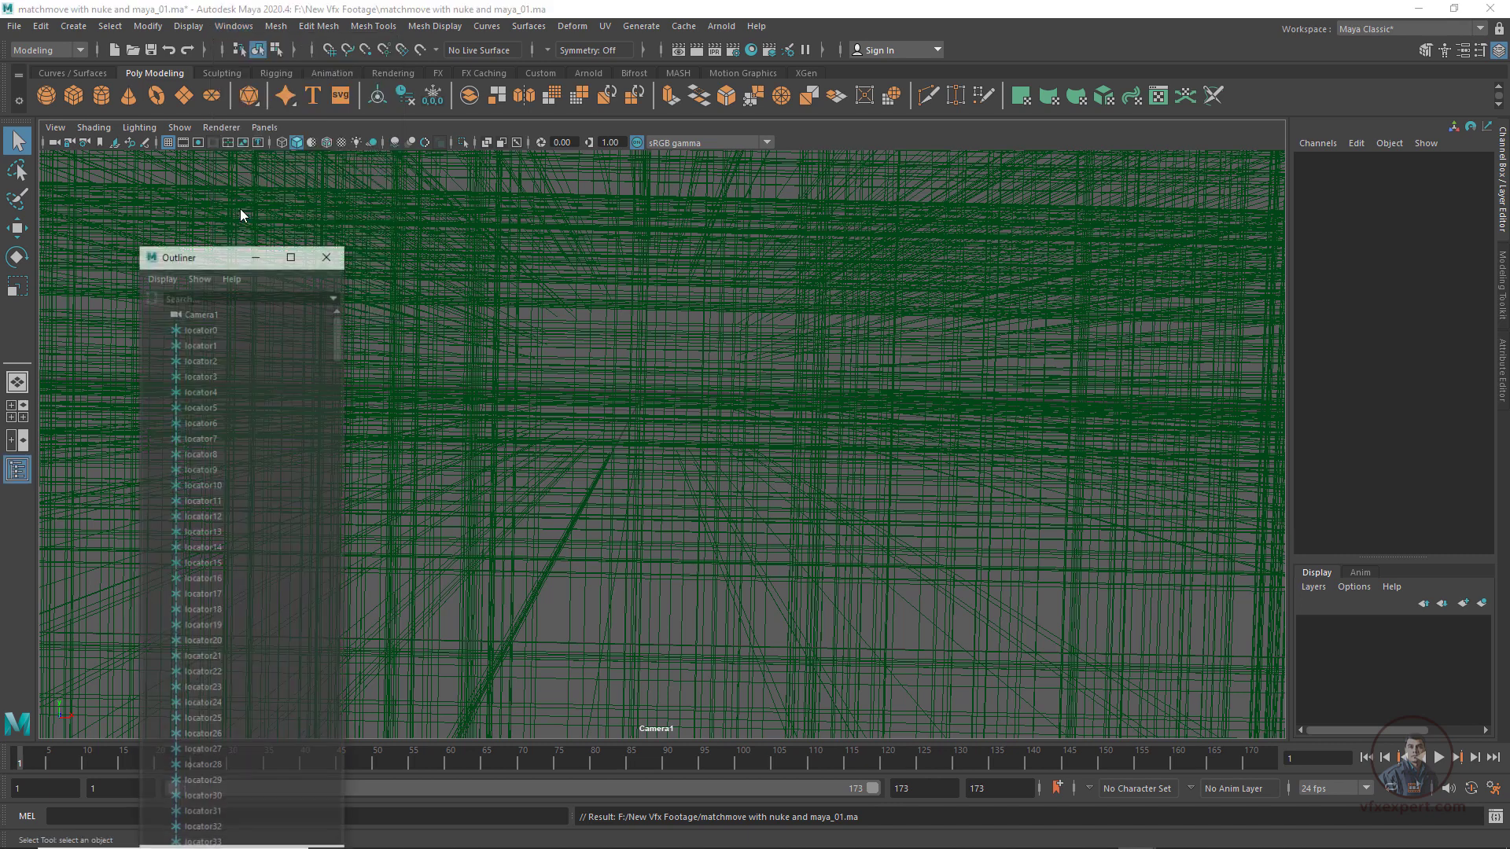
left_click_drag(228, 264, 1221, 108)
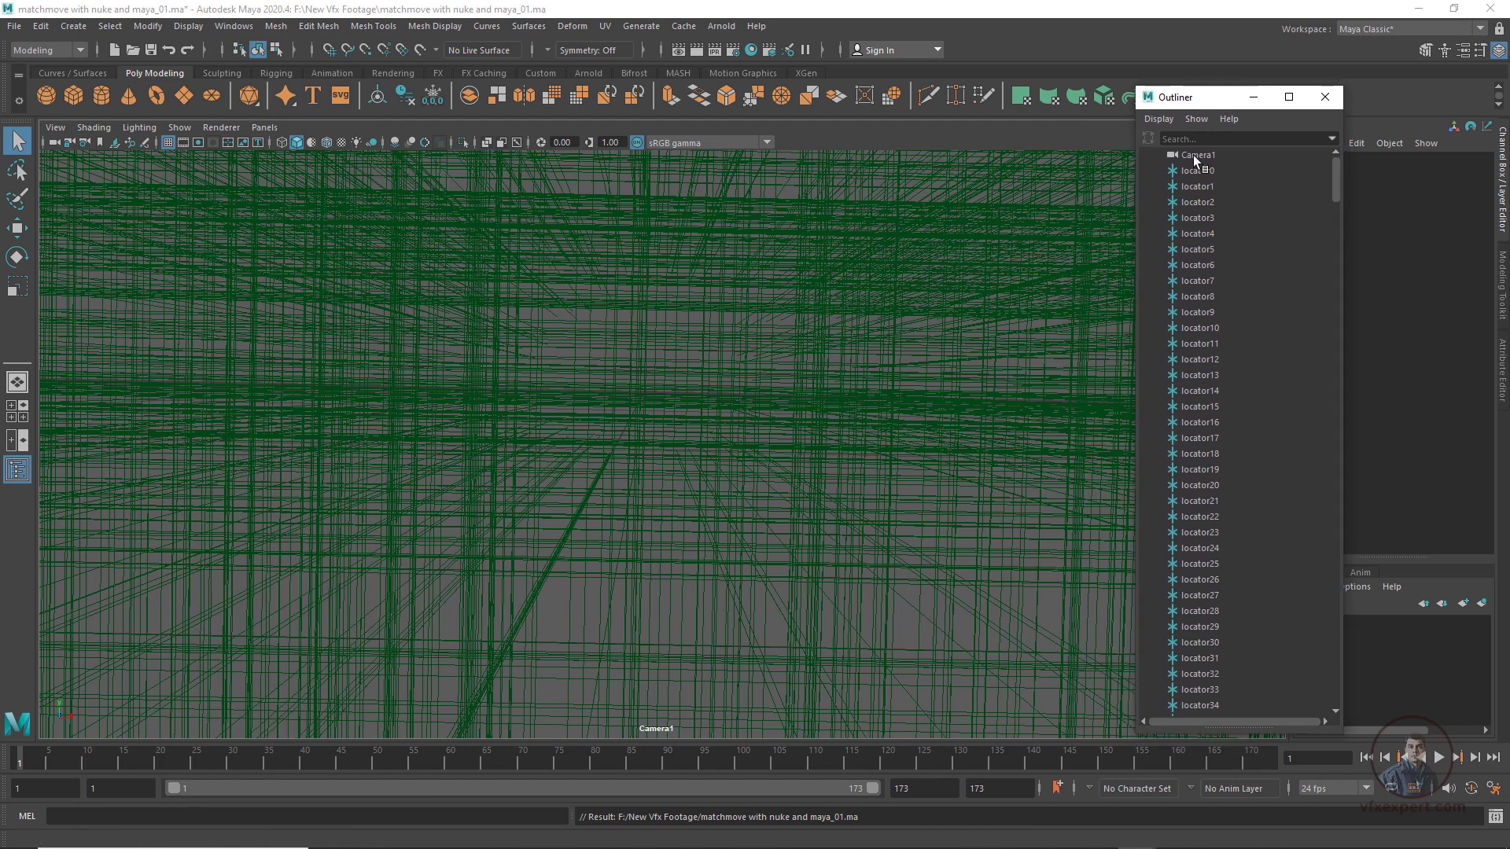
left_click(1192, 154)
left_click(1196, 170)
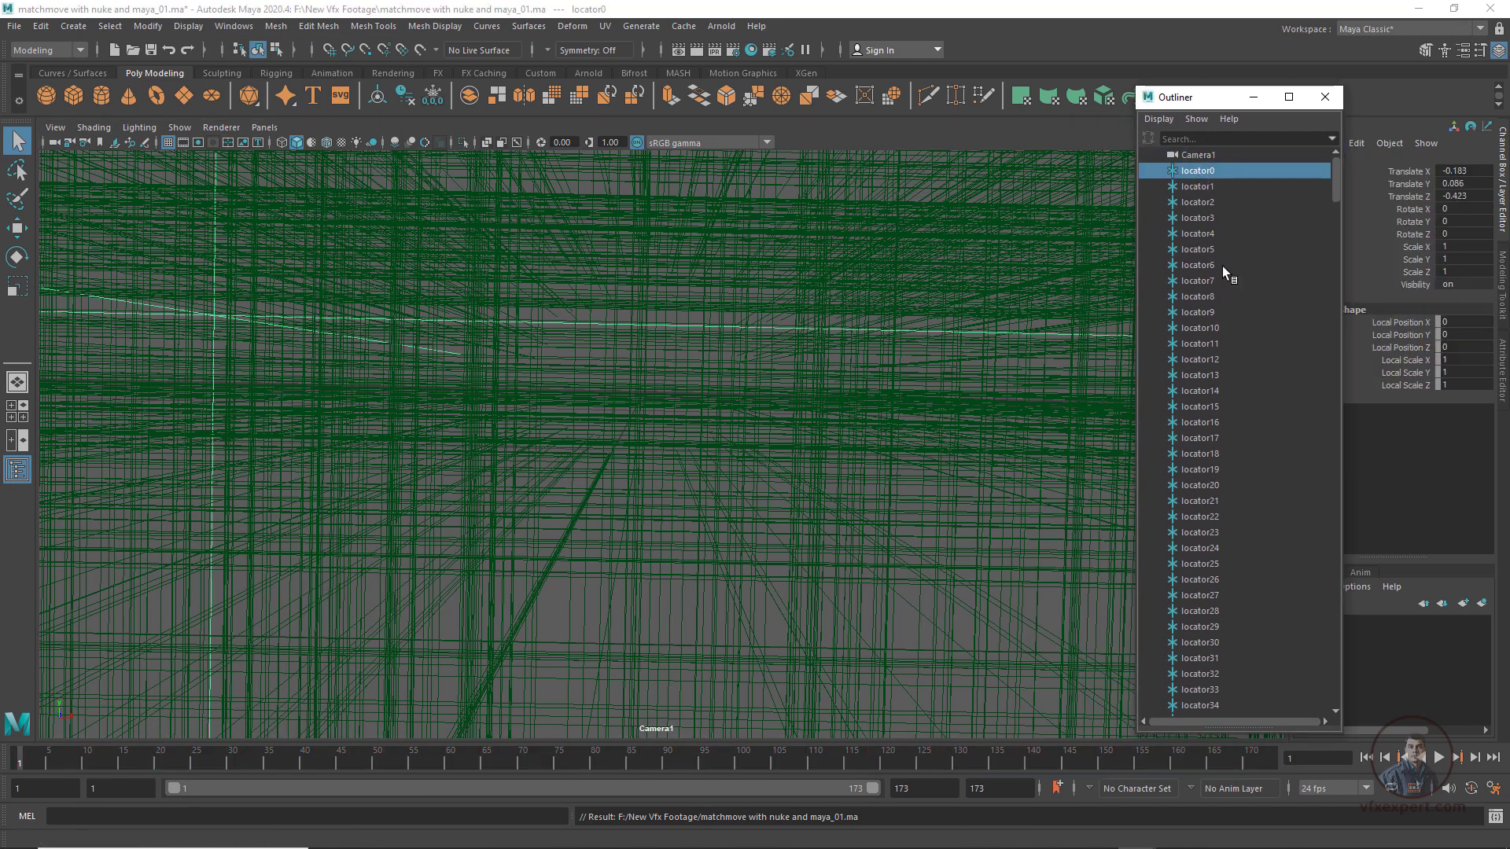
left_click(1280, 215)
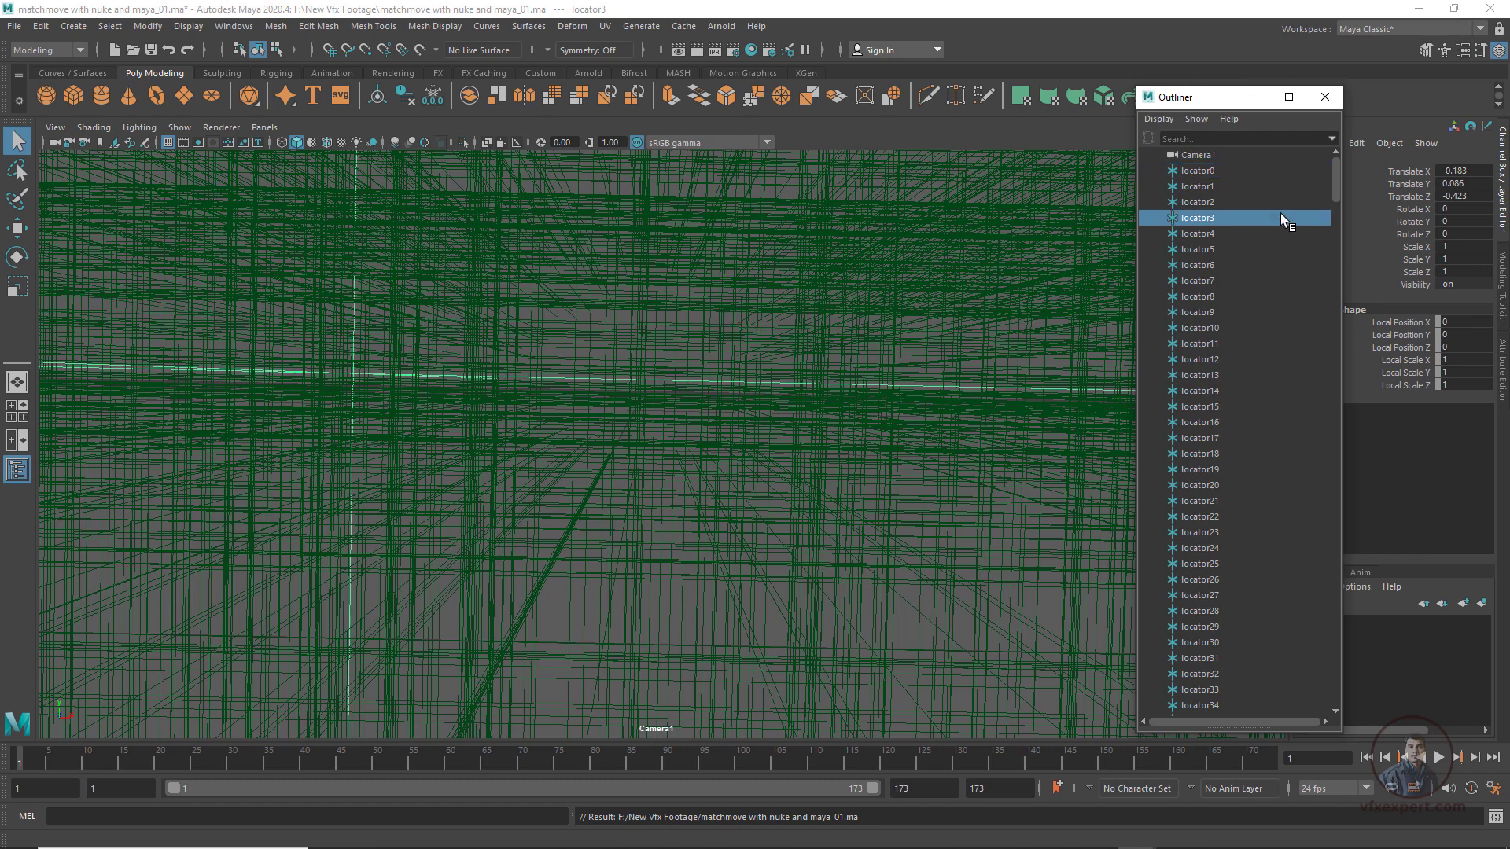
Group all the locators from locator0 to locator413, name the group "locators", and clear the selection
left_click(1200, 172)
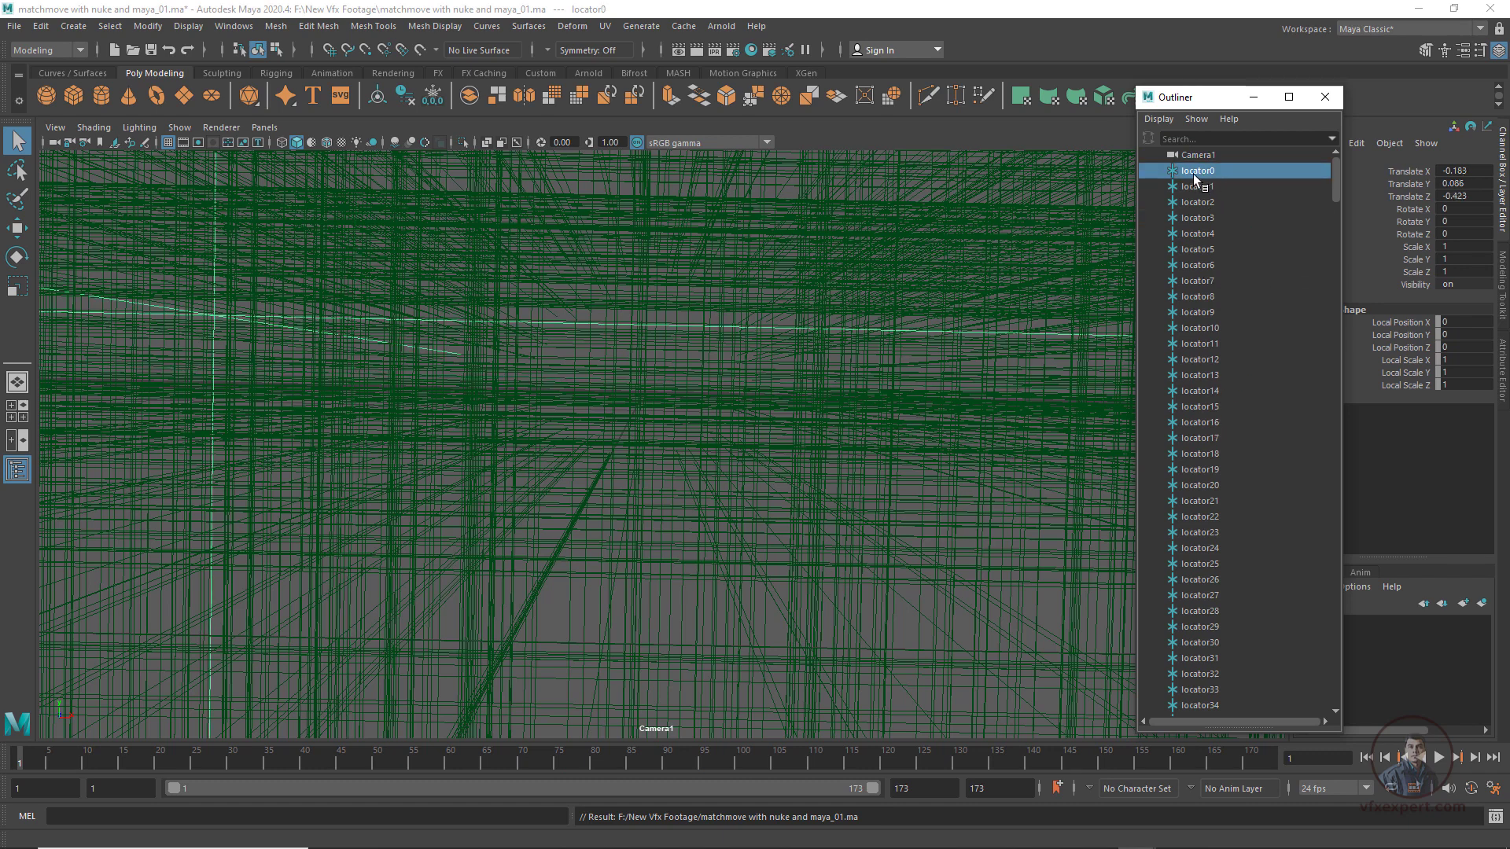
left_click_drag(1337, 190, 1337, 701)
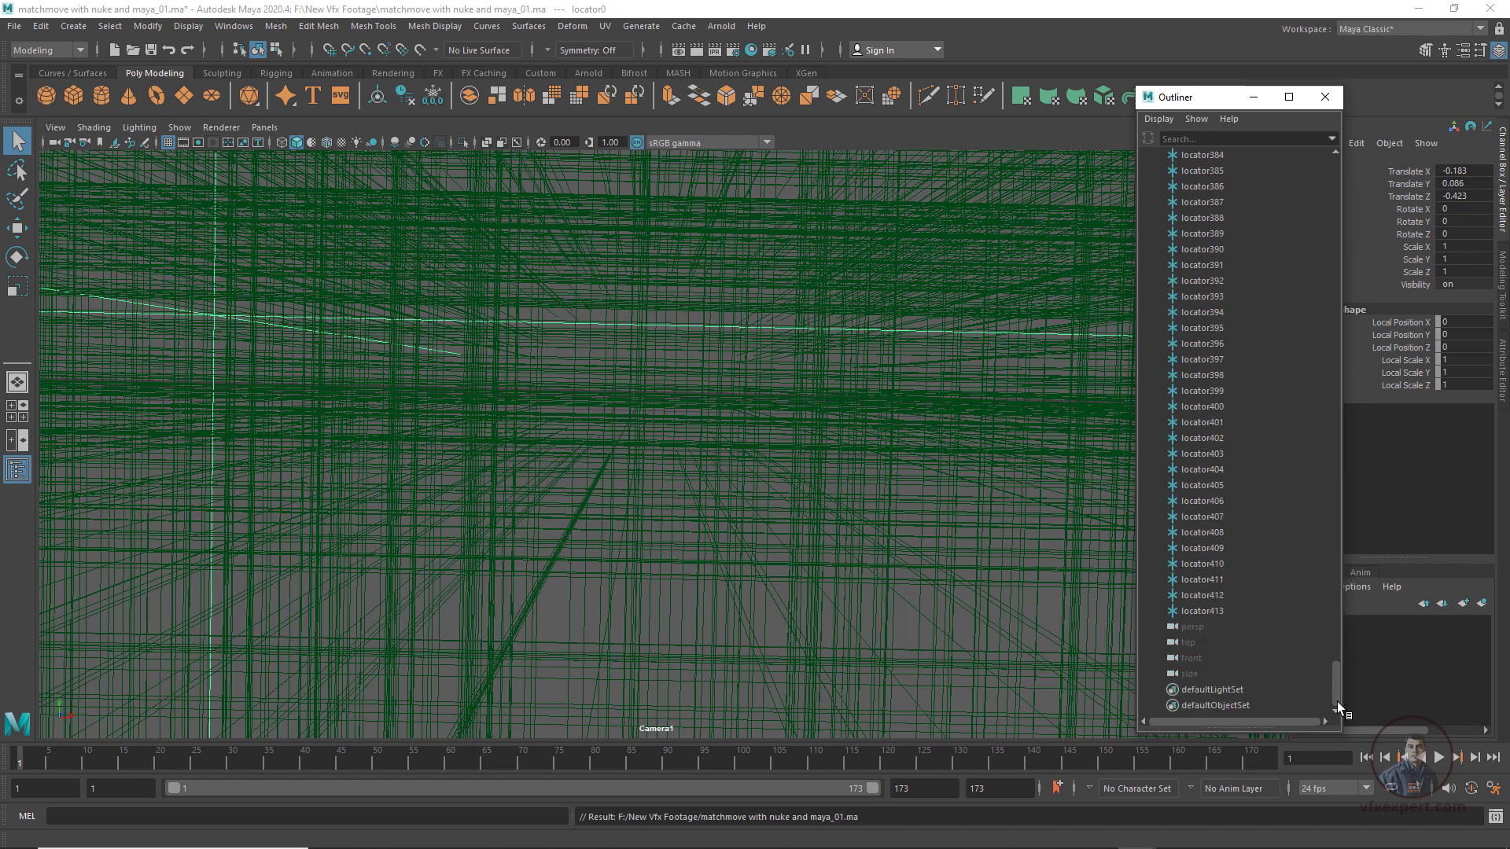
left_click(1216, 612, "shift")
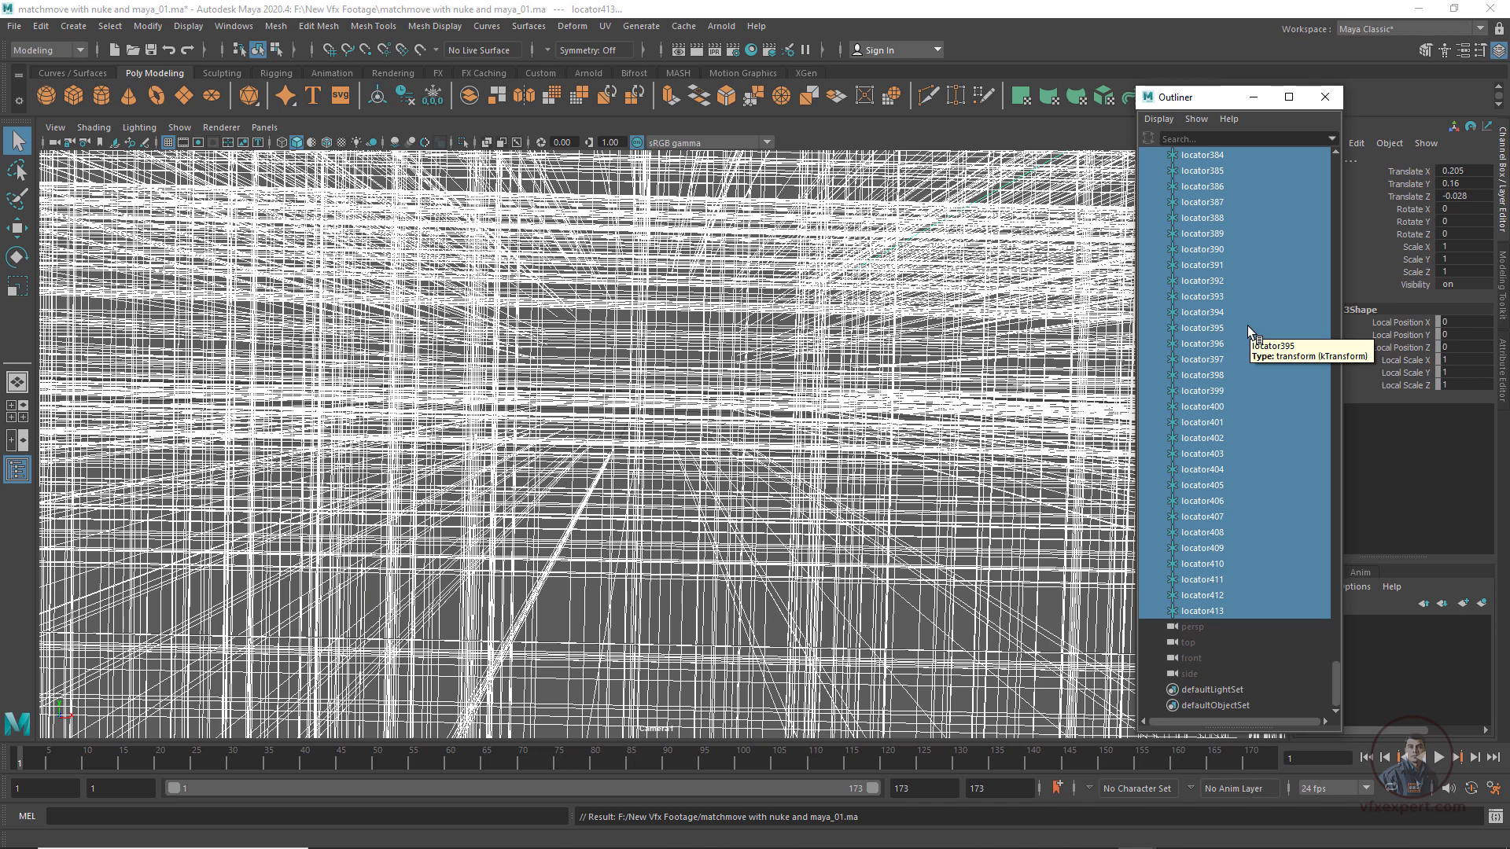
key("ctrl+g")
double_click(1199, 234)
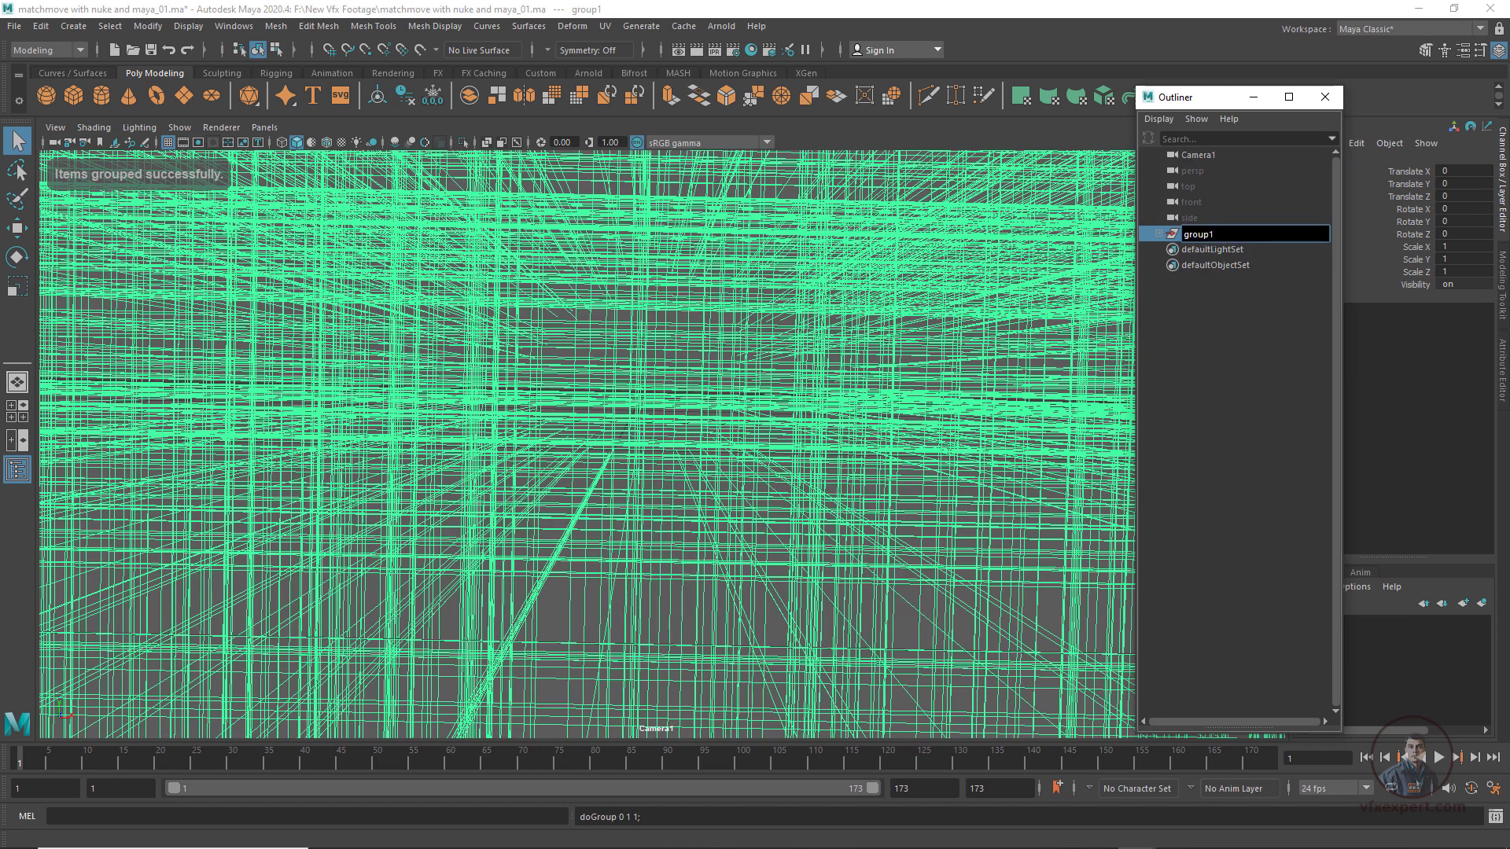
type("locators")
key("Return")
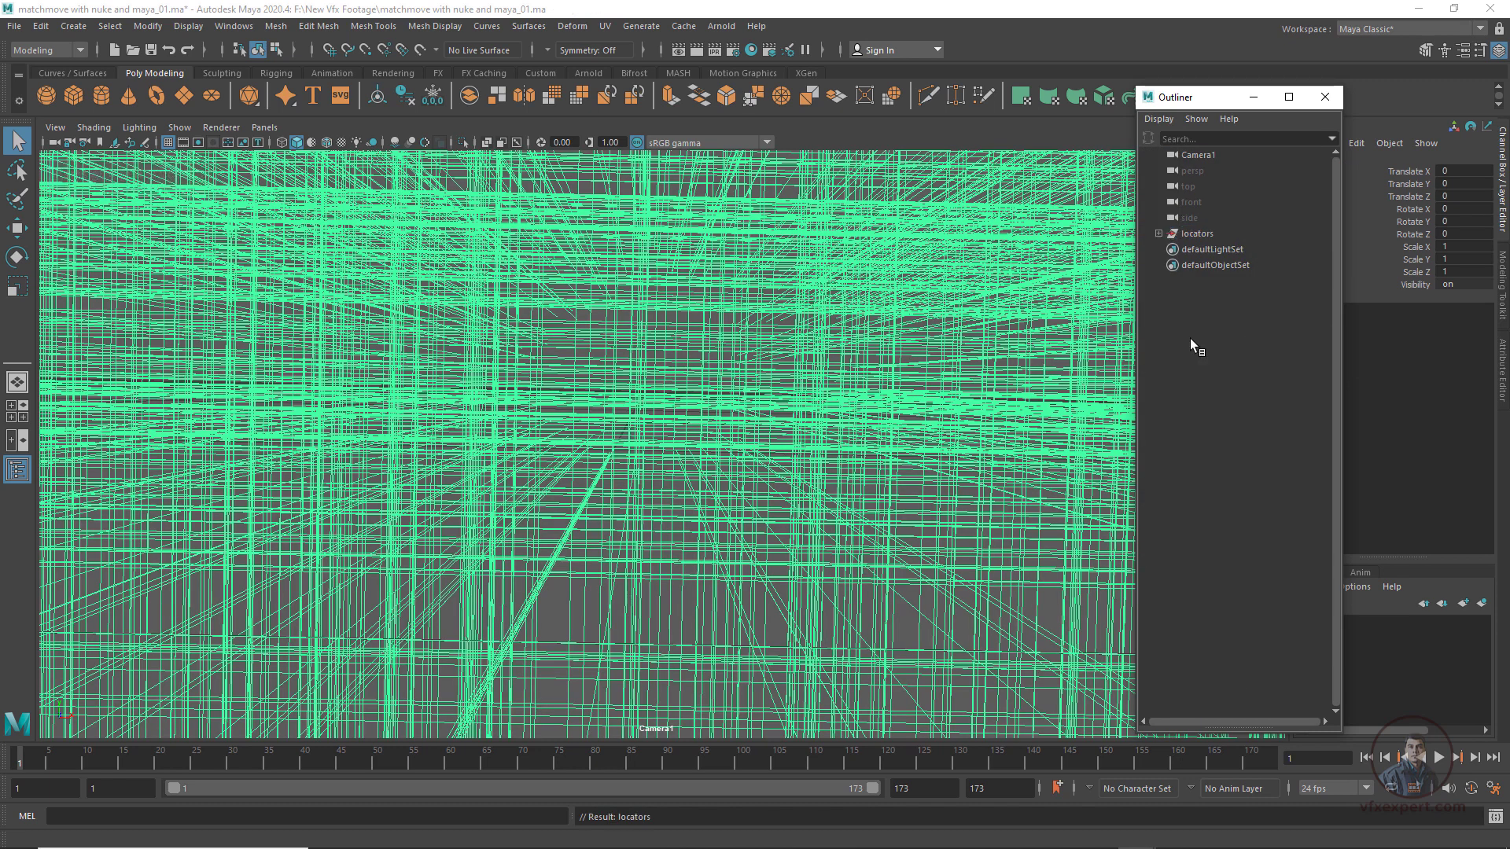
left_click(1190, 338)
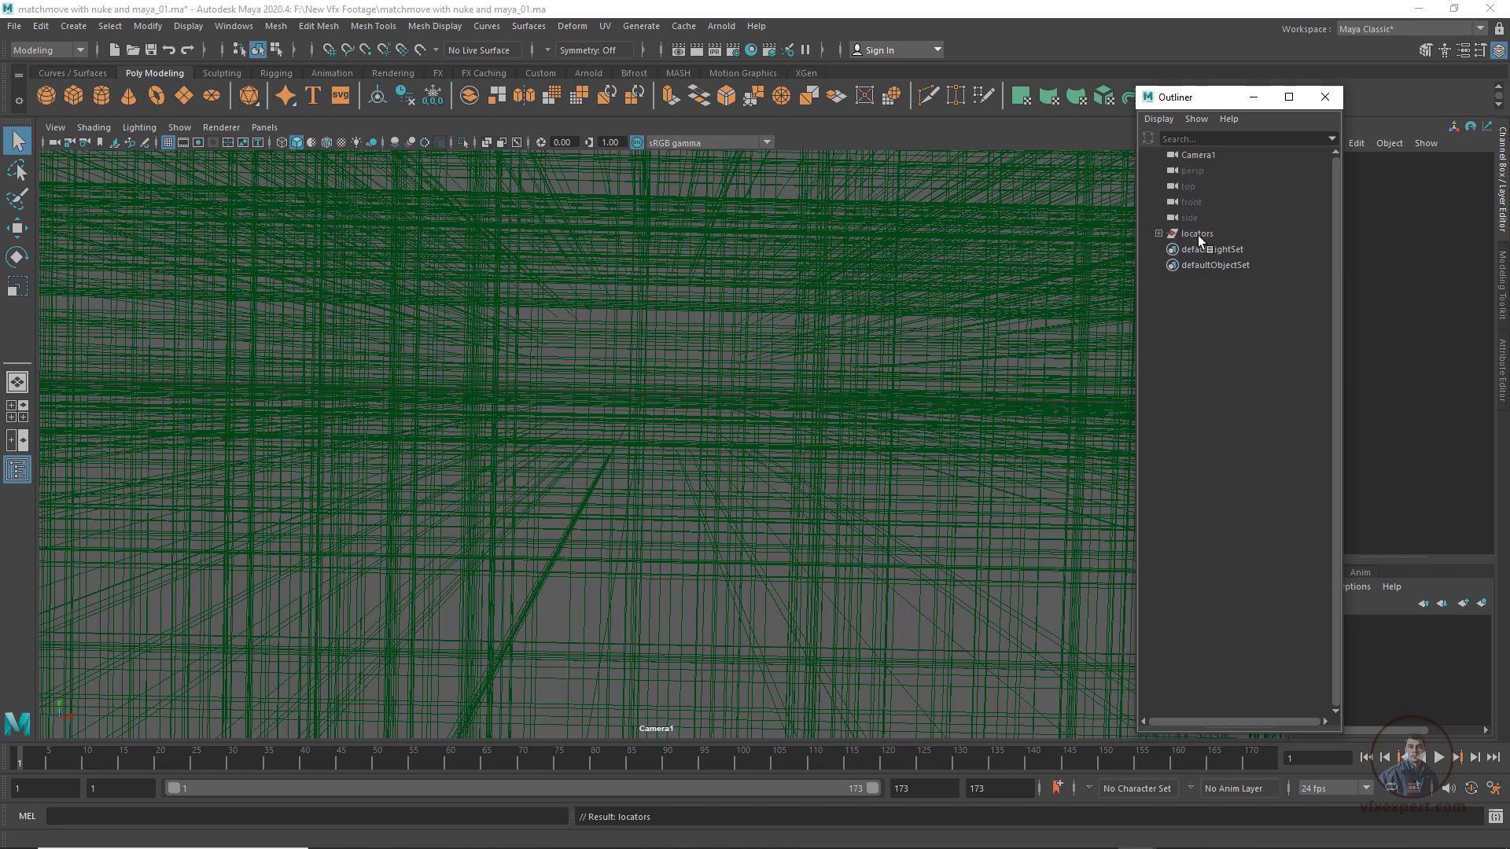
Group the locators group together with Camera1 and name the new group "main_scenegroup"
left_click(1196, 234)
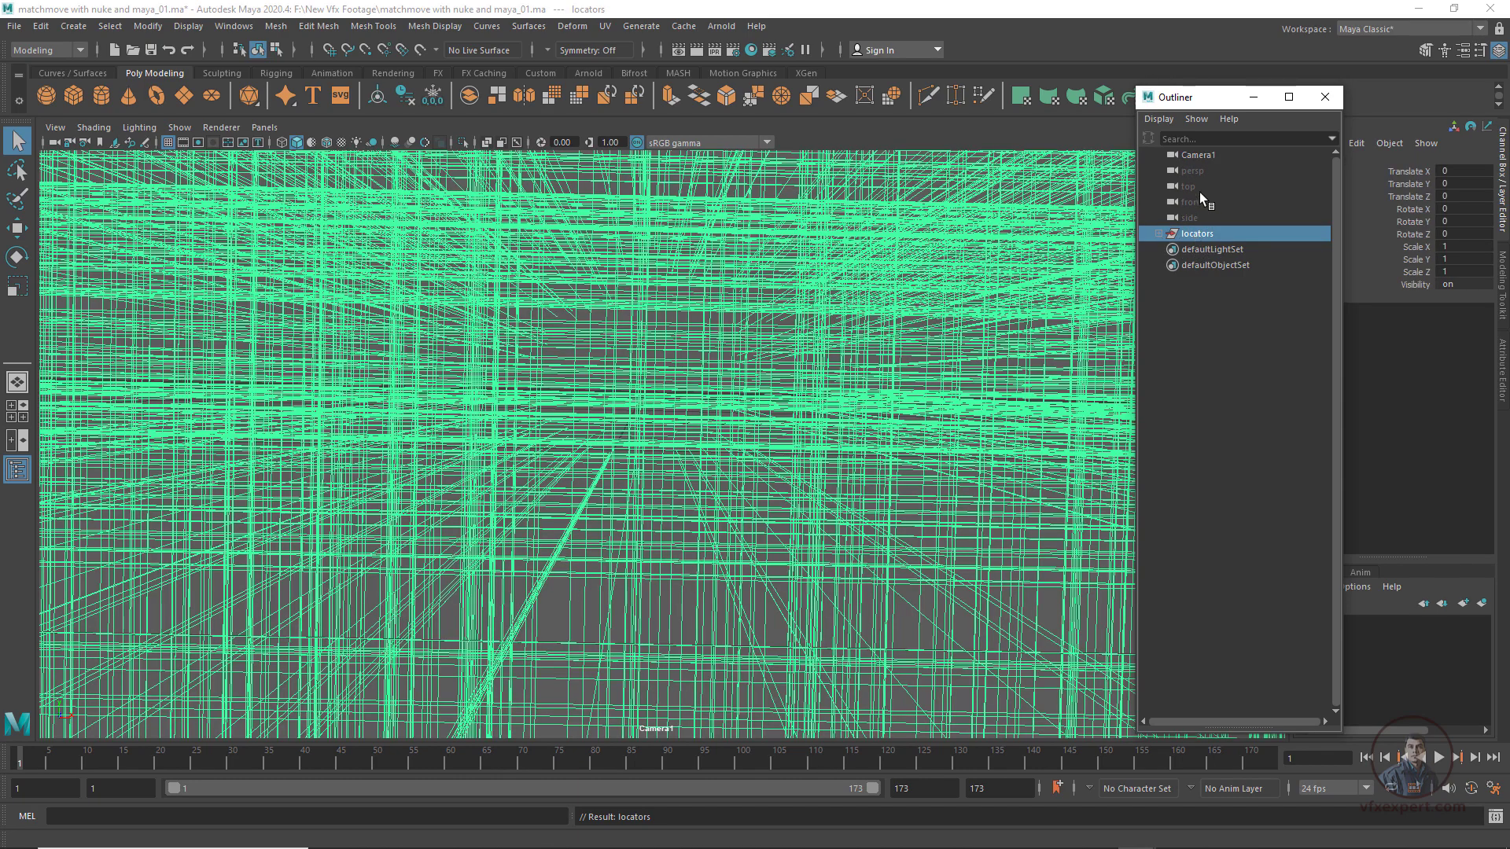
left_click(1203, 157, "ctrl")
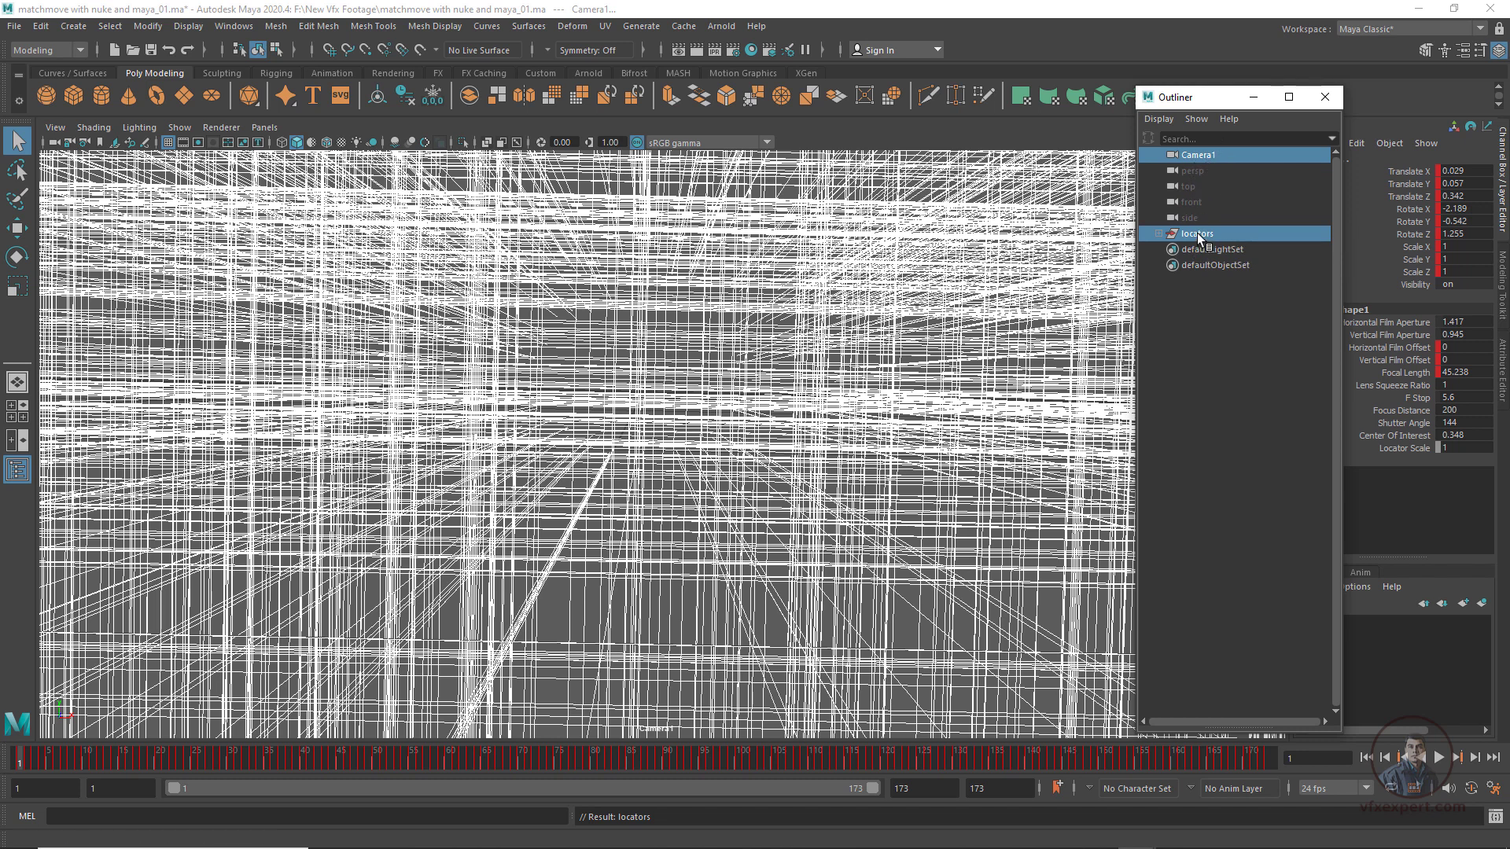
key("ctrl+g")
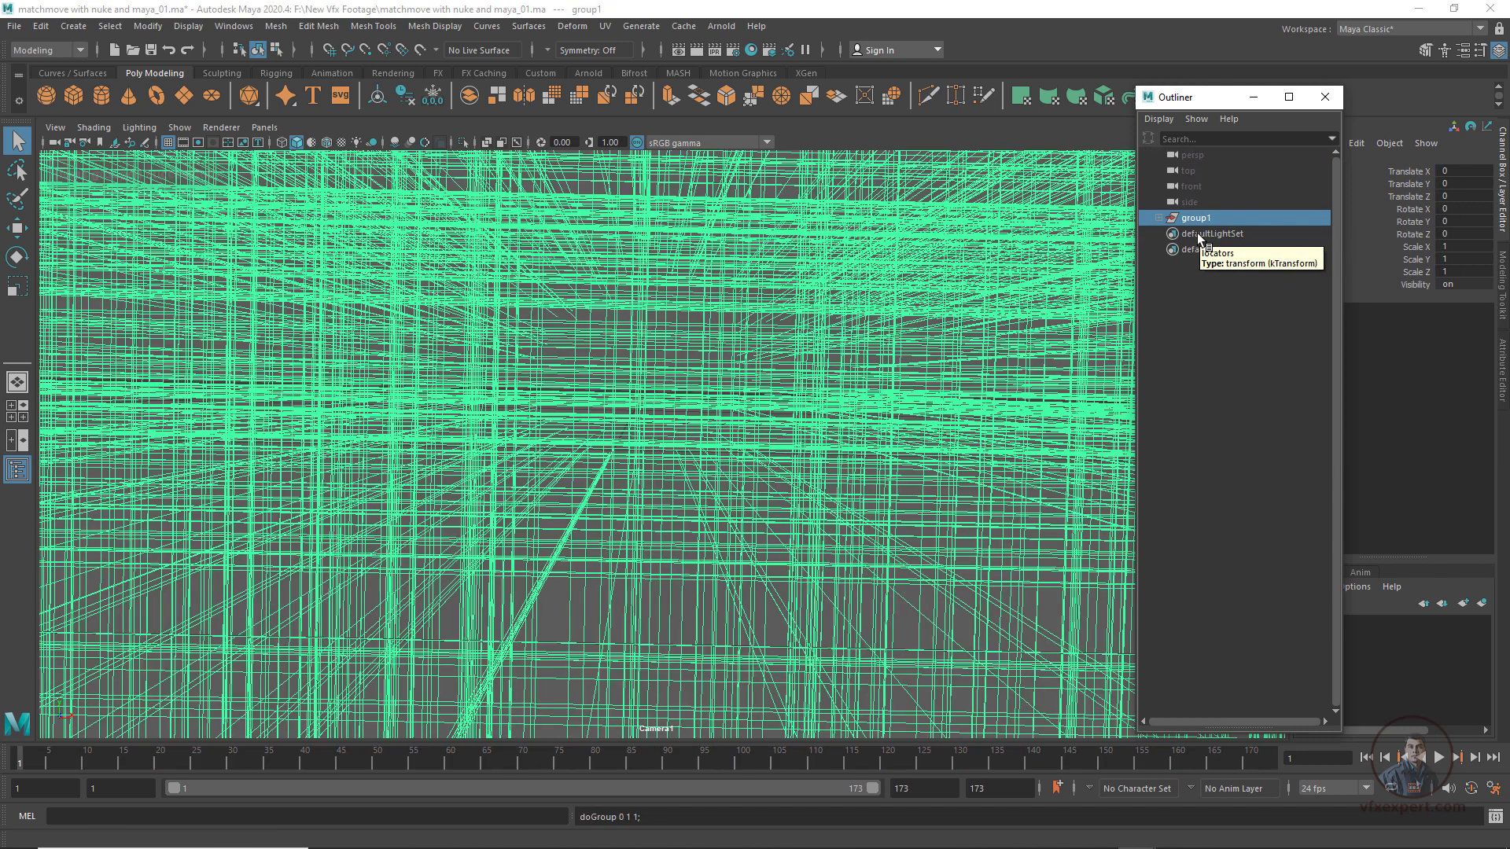
double_click(1201, 218)
type("main")
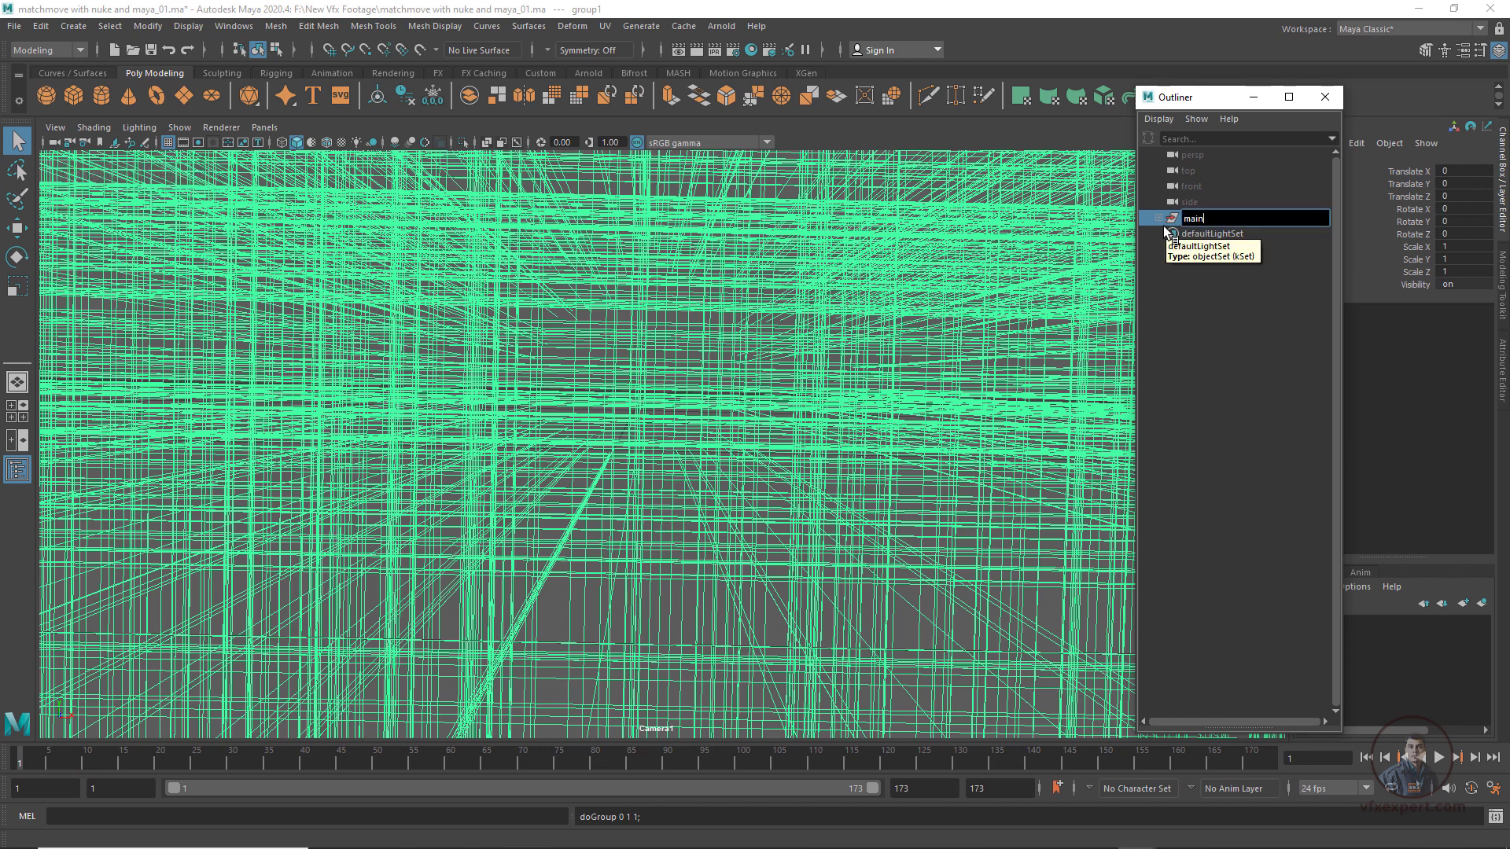
type("_scenegroup")
key("Return")
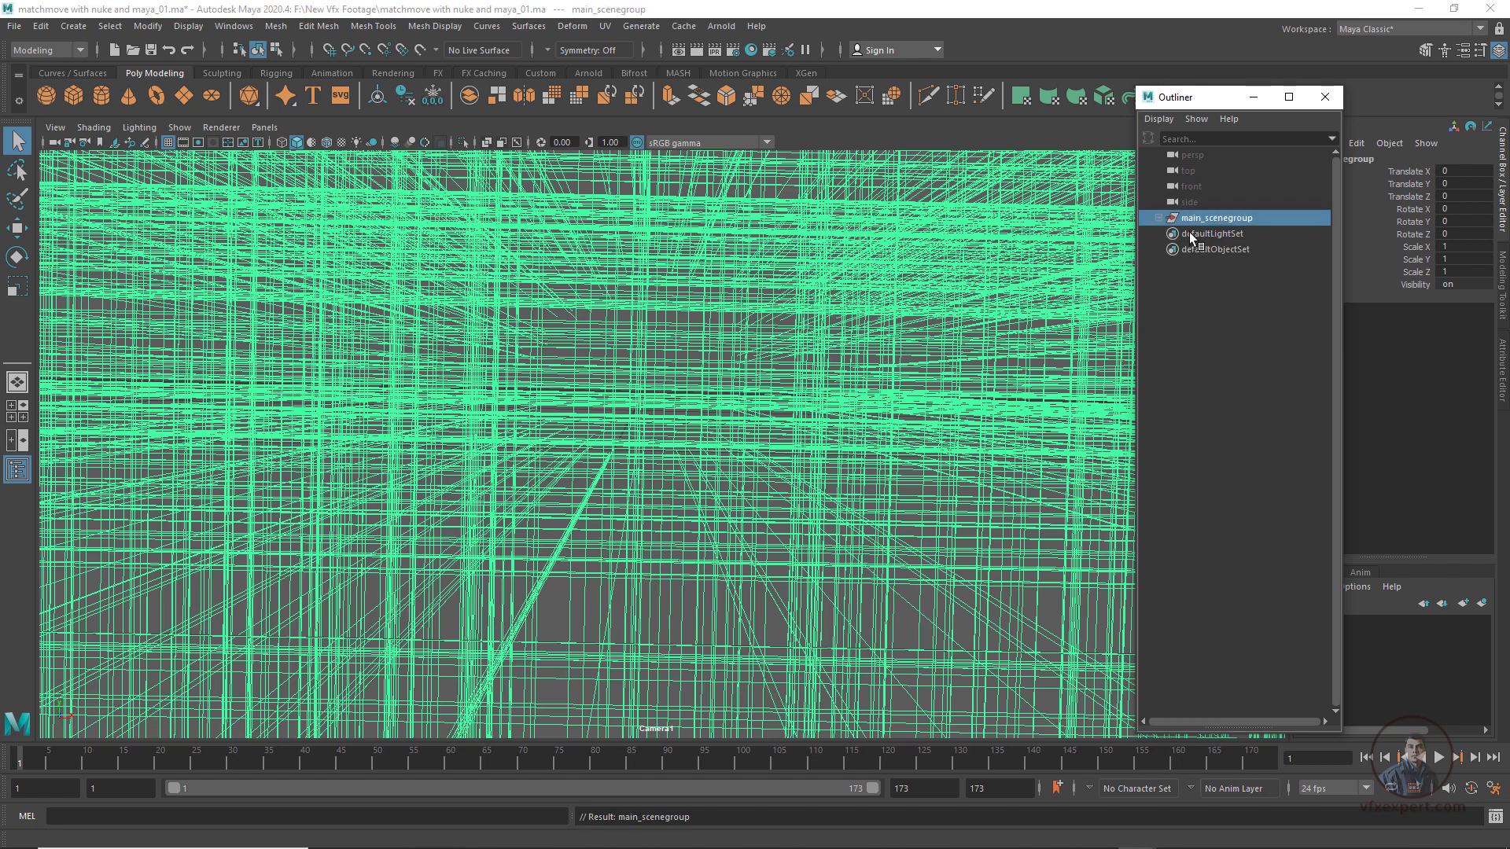
Expand main_scenegroup and check the camera and the locators group inside it
left_click(1159, 218)
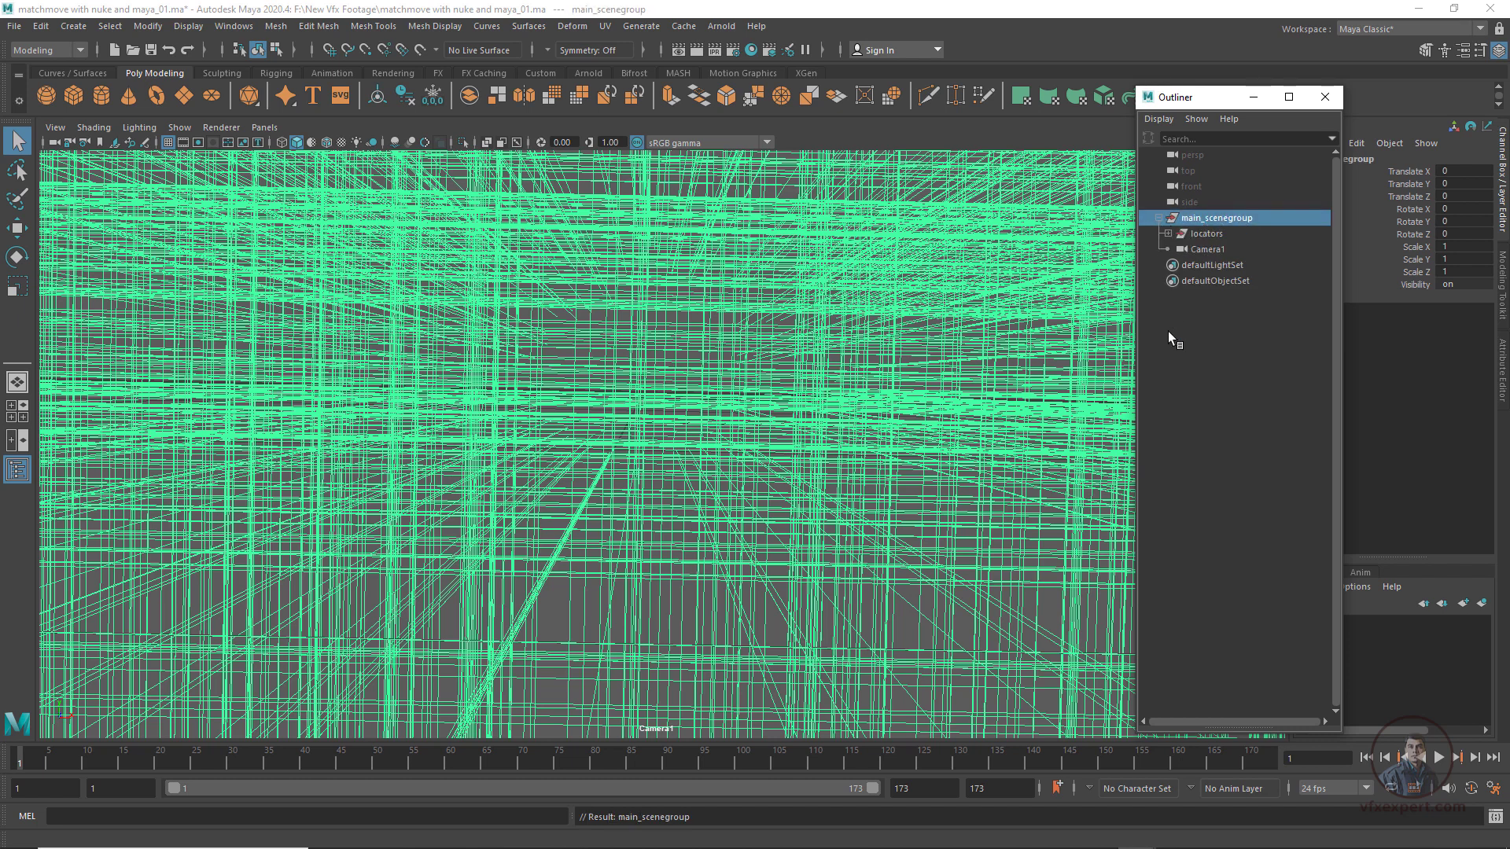
left_click(1202, 249)
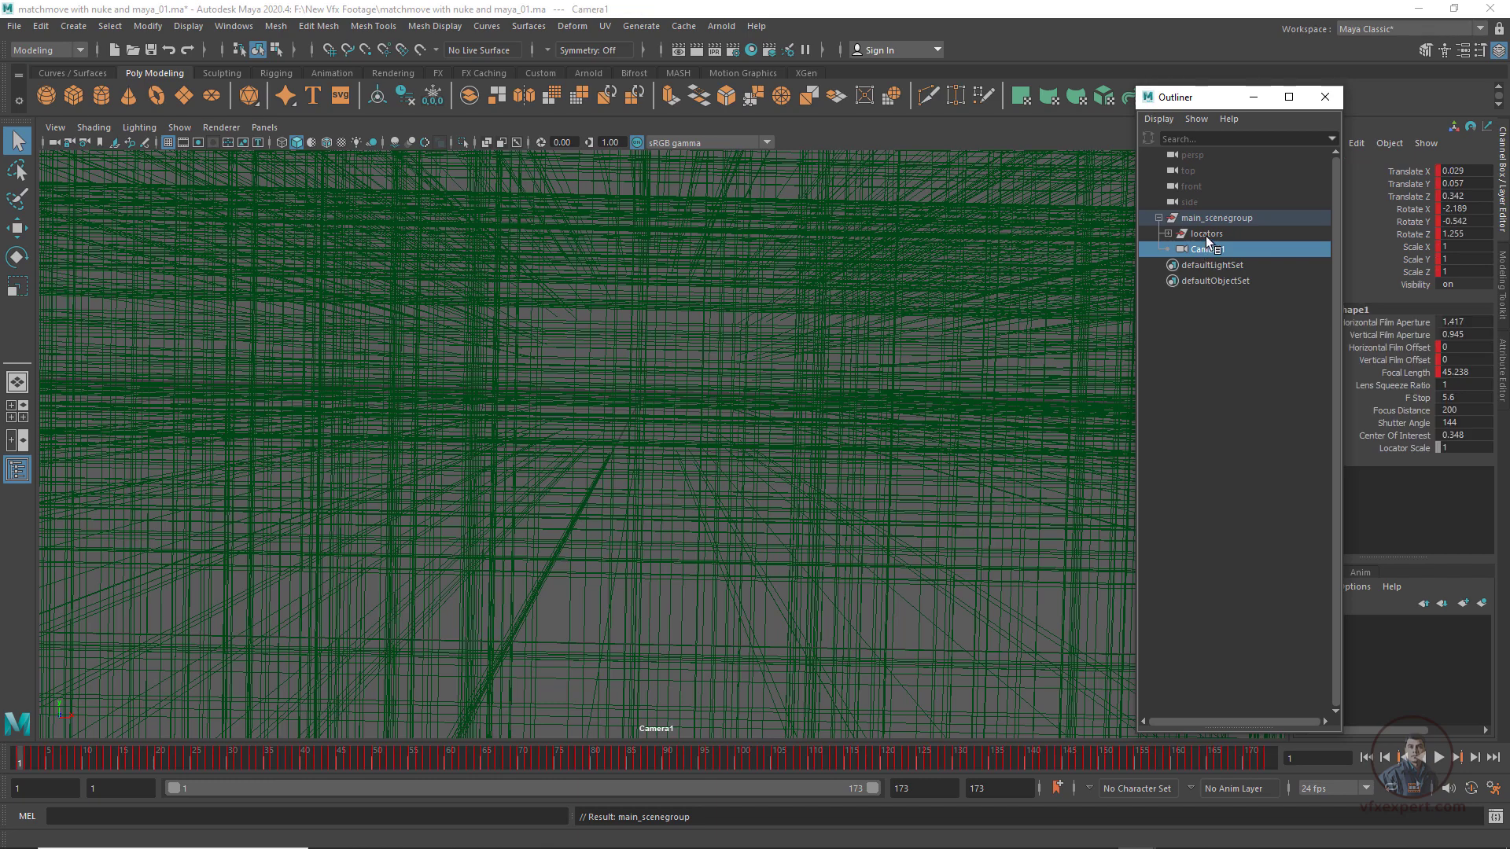
left_click(1199, 236)
left_click(1185, 333)
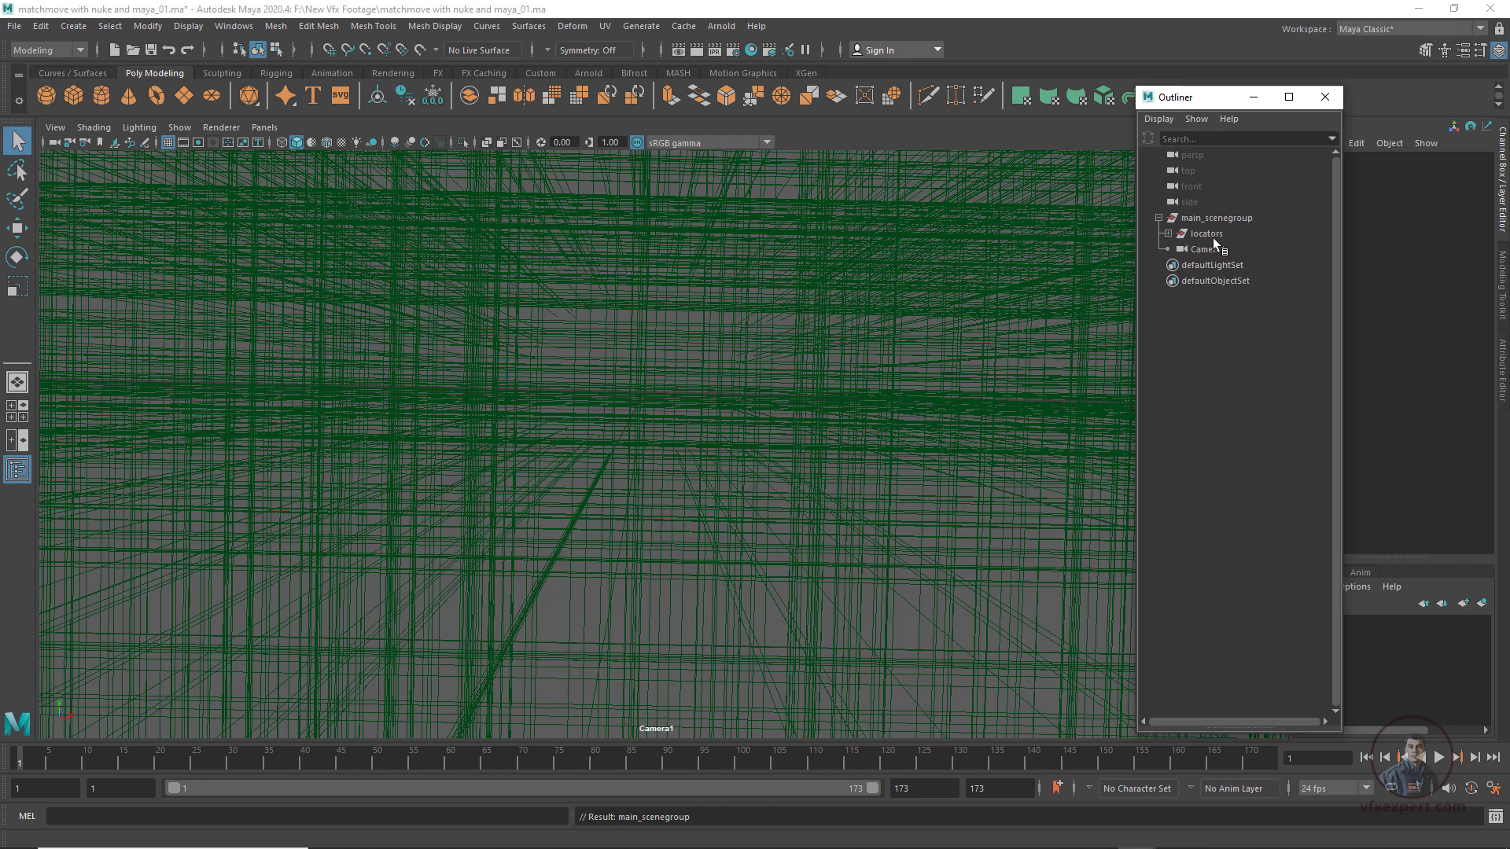
Select locator0 through locator413 inside the locators group and set their Scale X, Y and Z to 0.1
left_click(1169, 233)
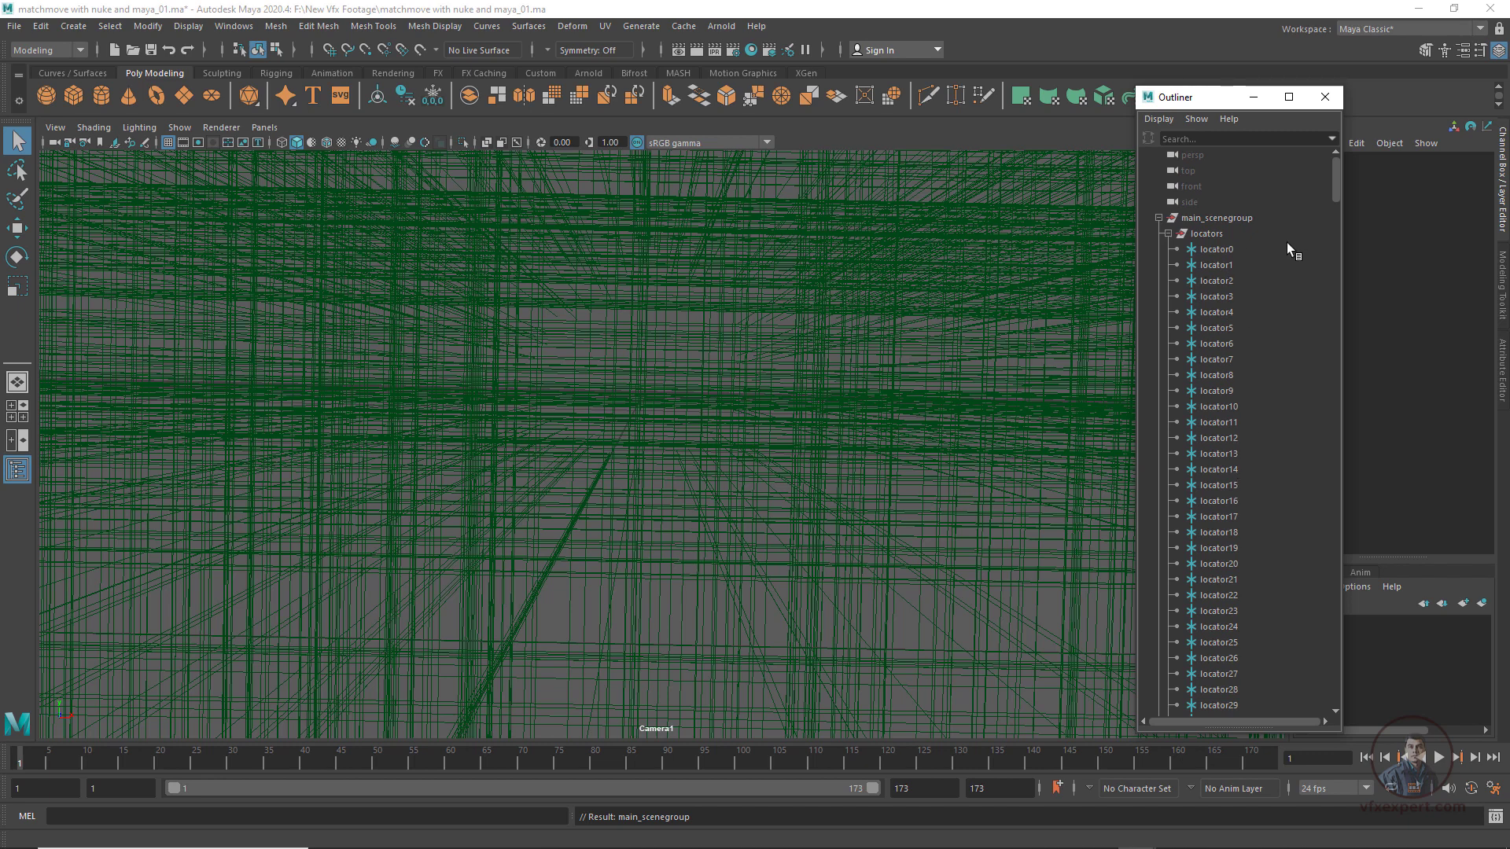
left_click(1214, 249)
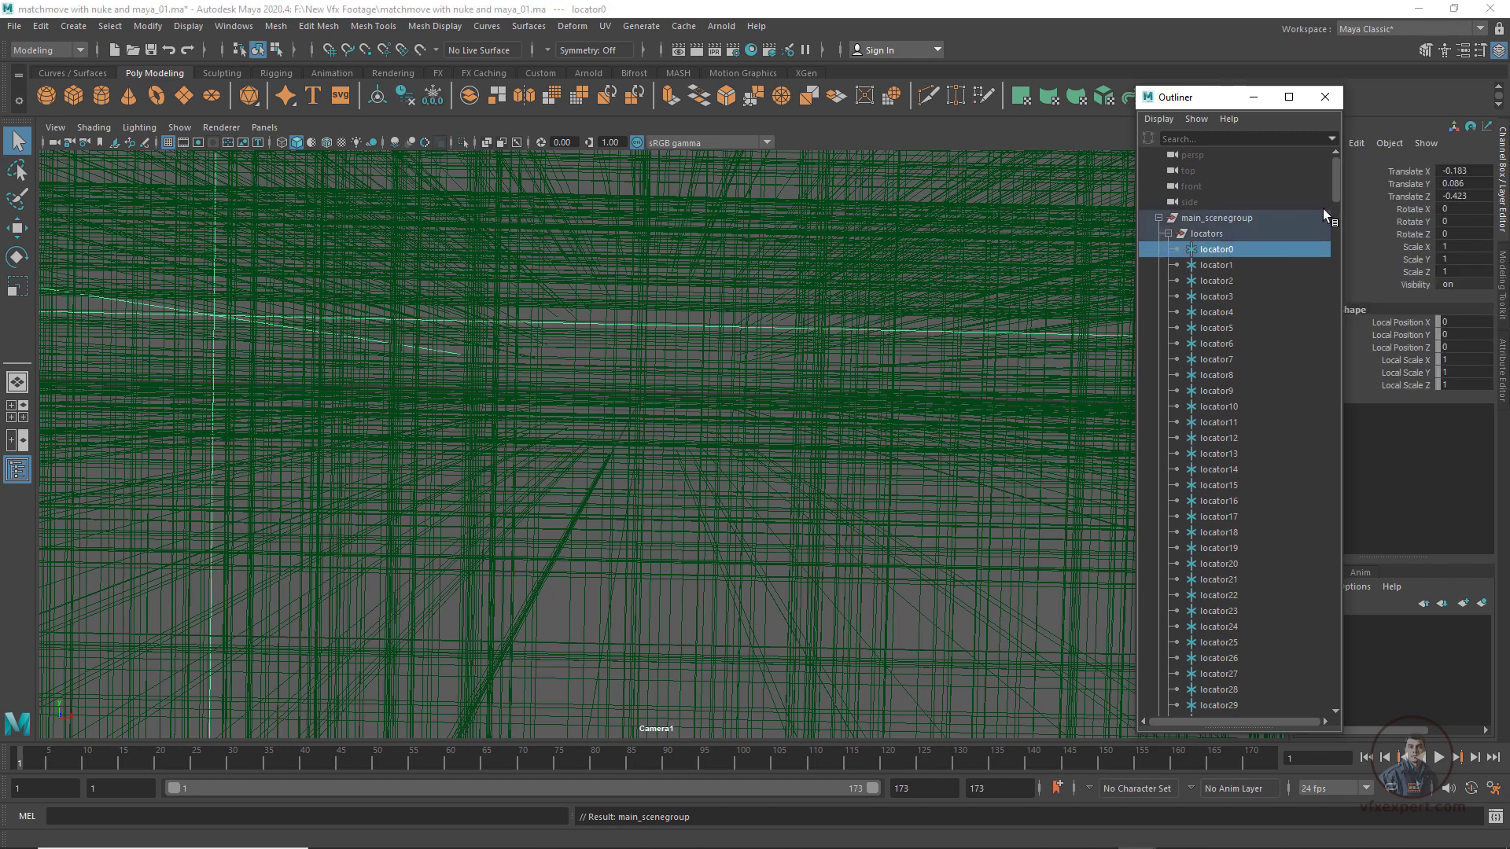
left_click_drag(1336, 187, 1338, 686)
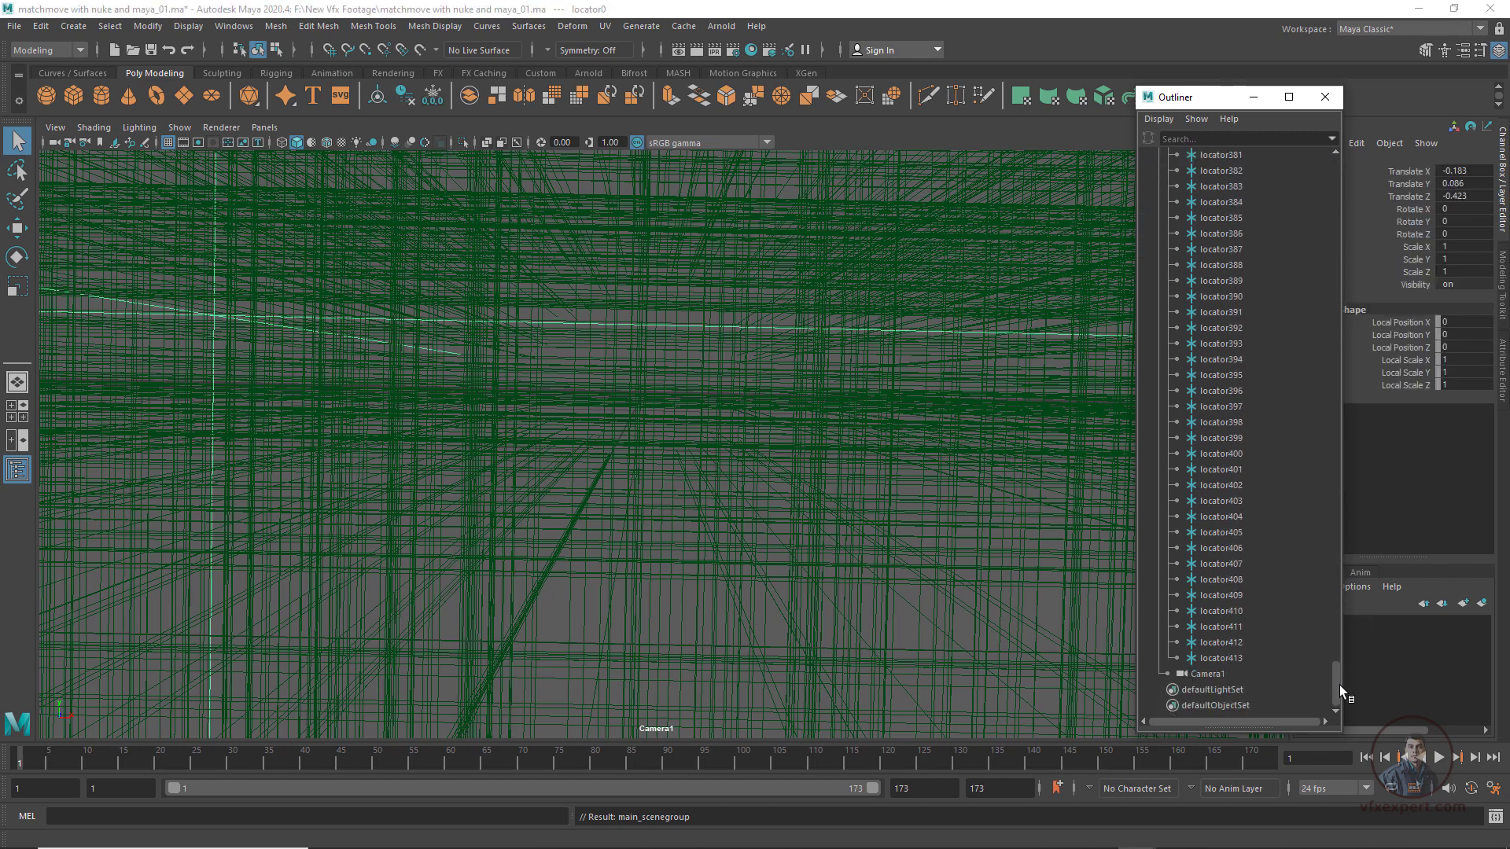
left_click(1228, 657, "shift")
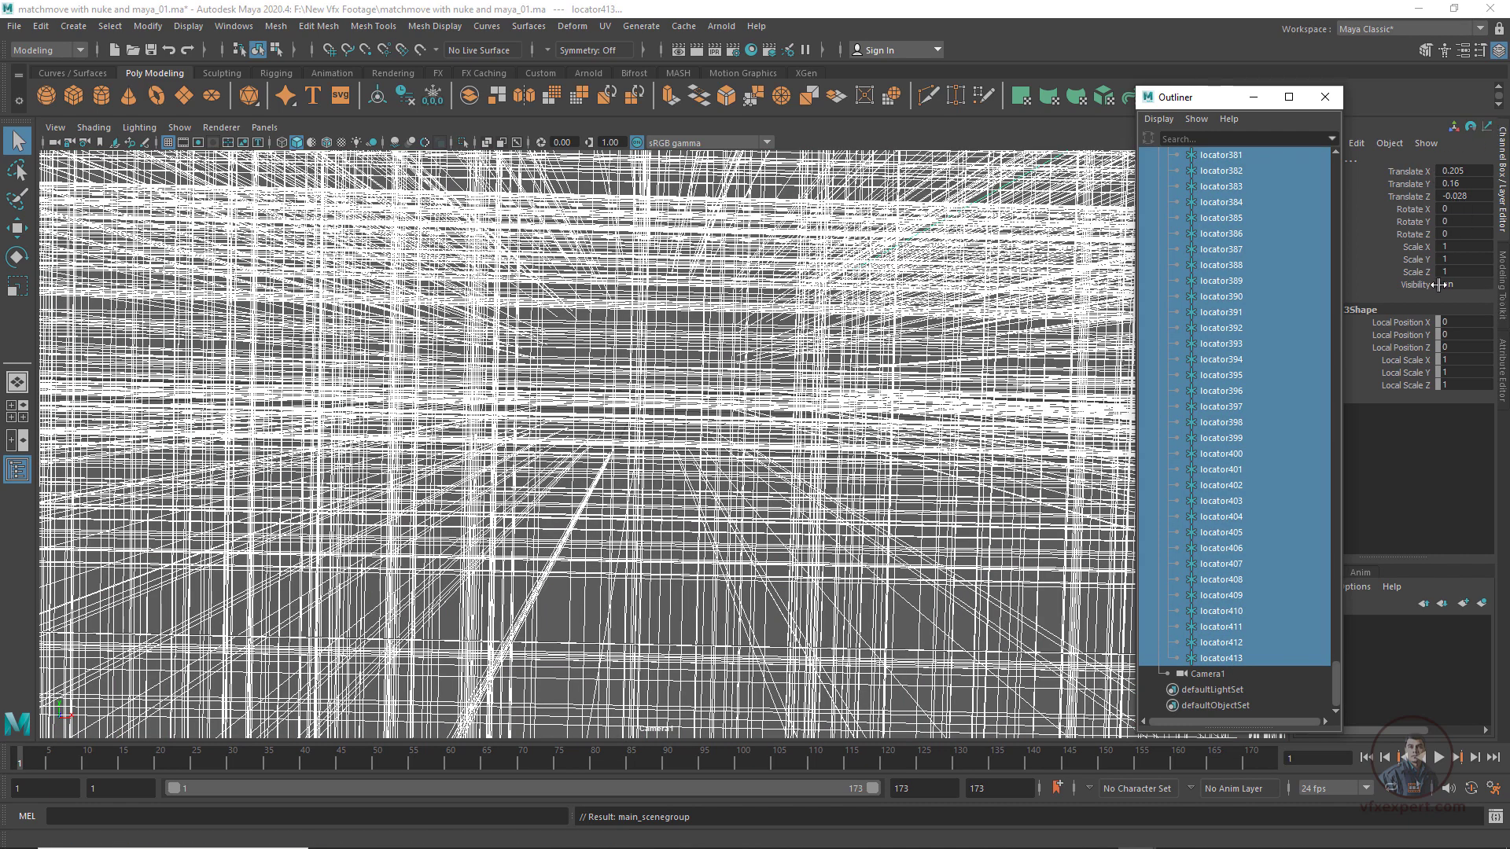
left_click(1458, 246)
left_click_drag(1458, 246, 1460, 273)
type(".1")
key("Return")
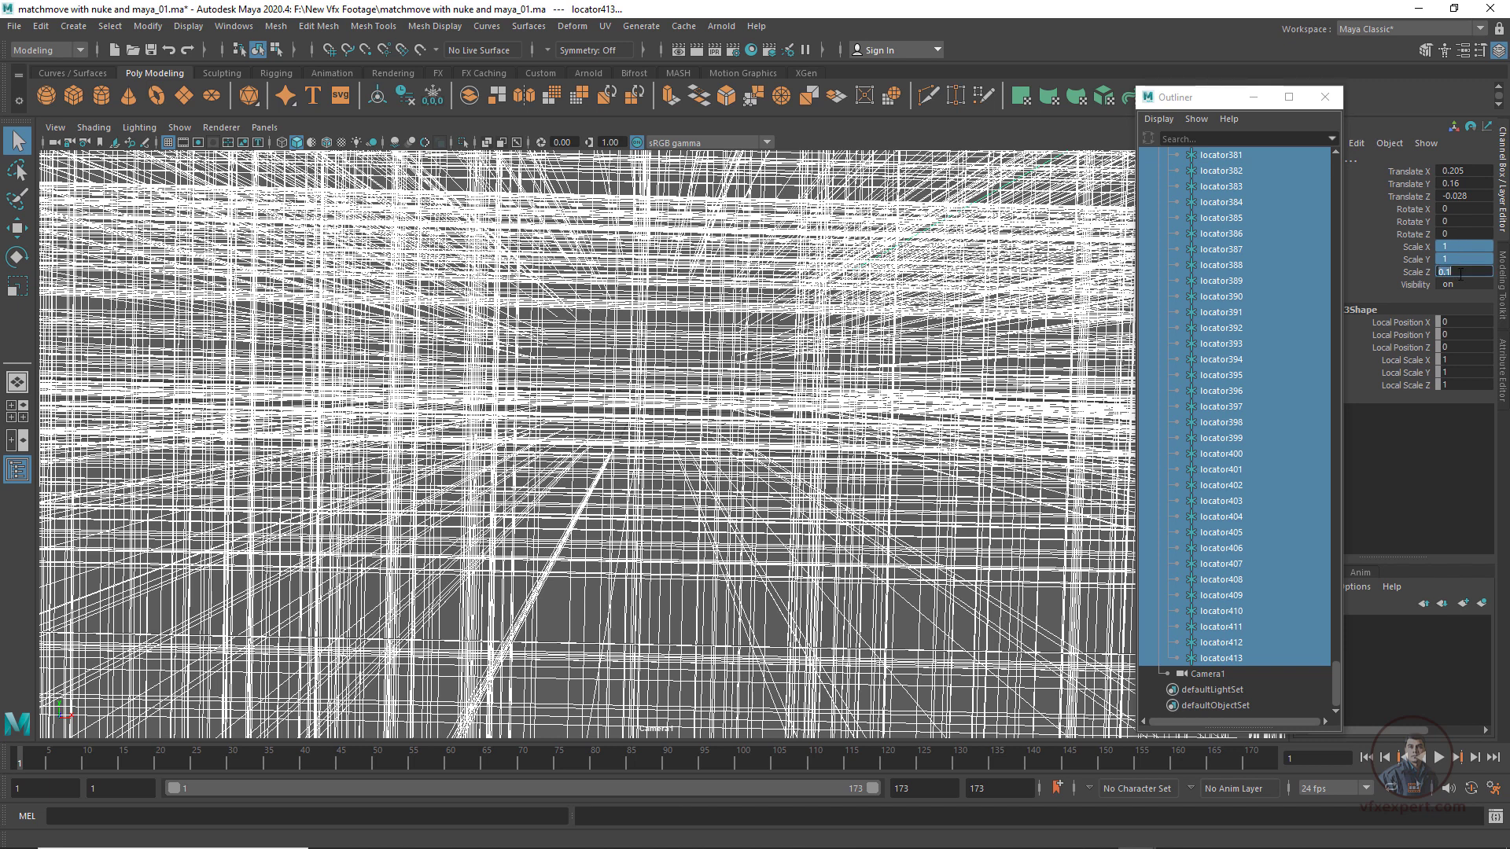
Reduce the Scale X, Y and Z of all selected locators to 0.01, leaving only locator389 selected
type(".01")
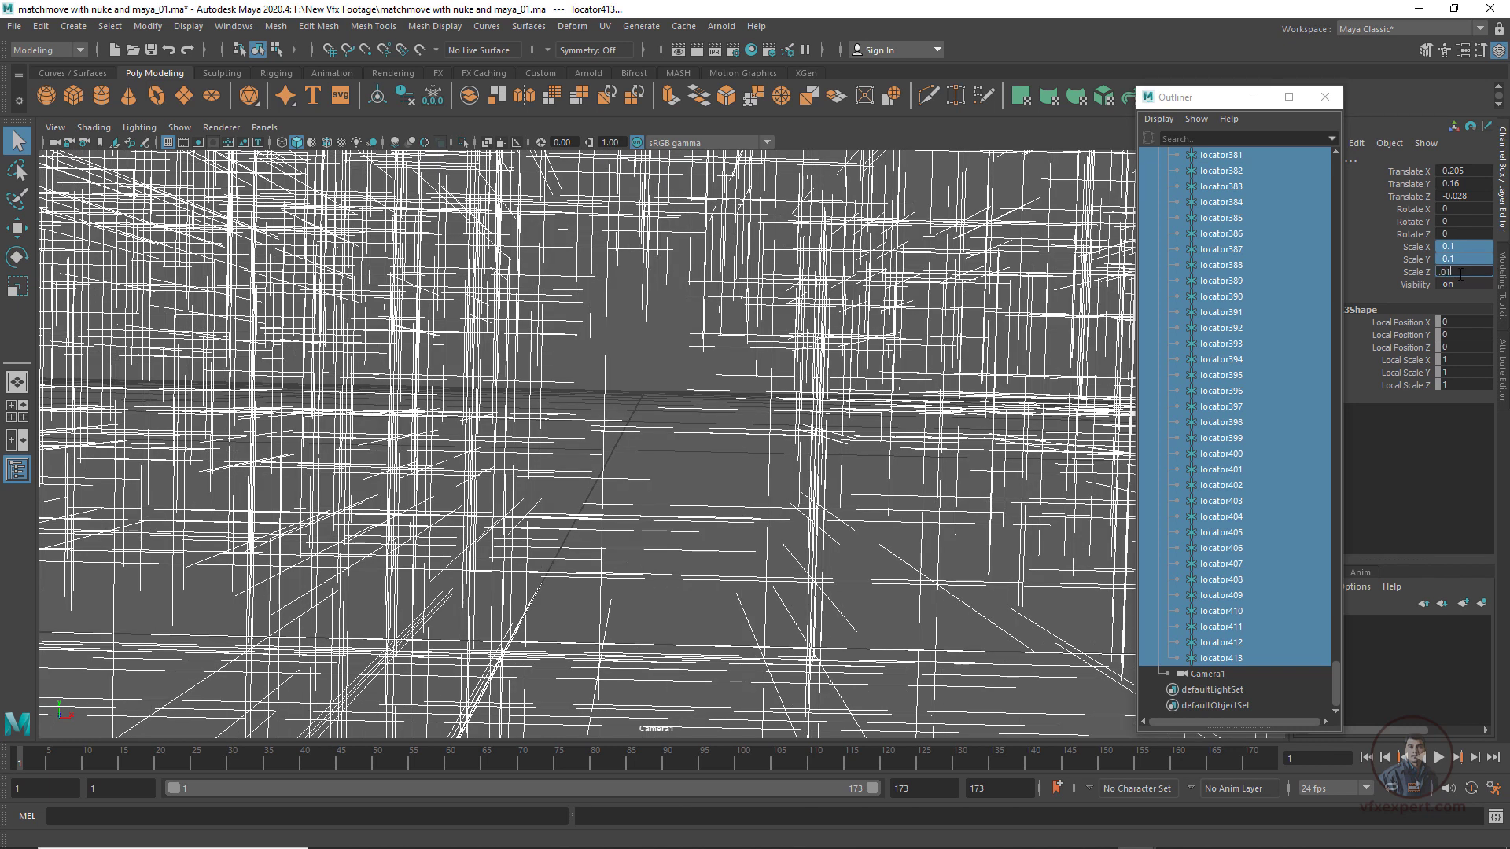
key("Return")
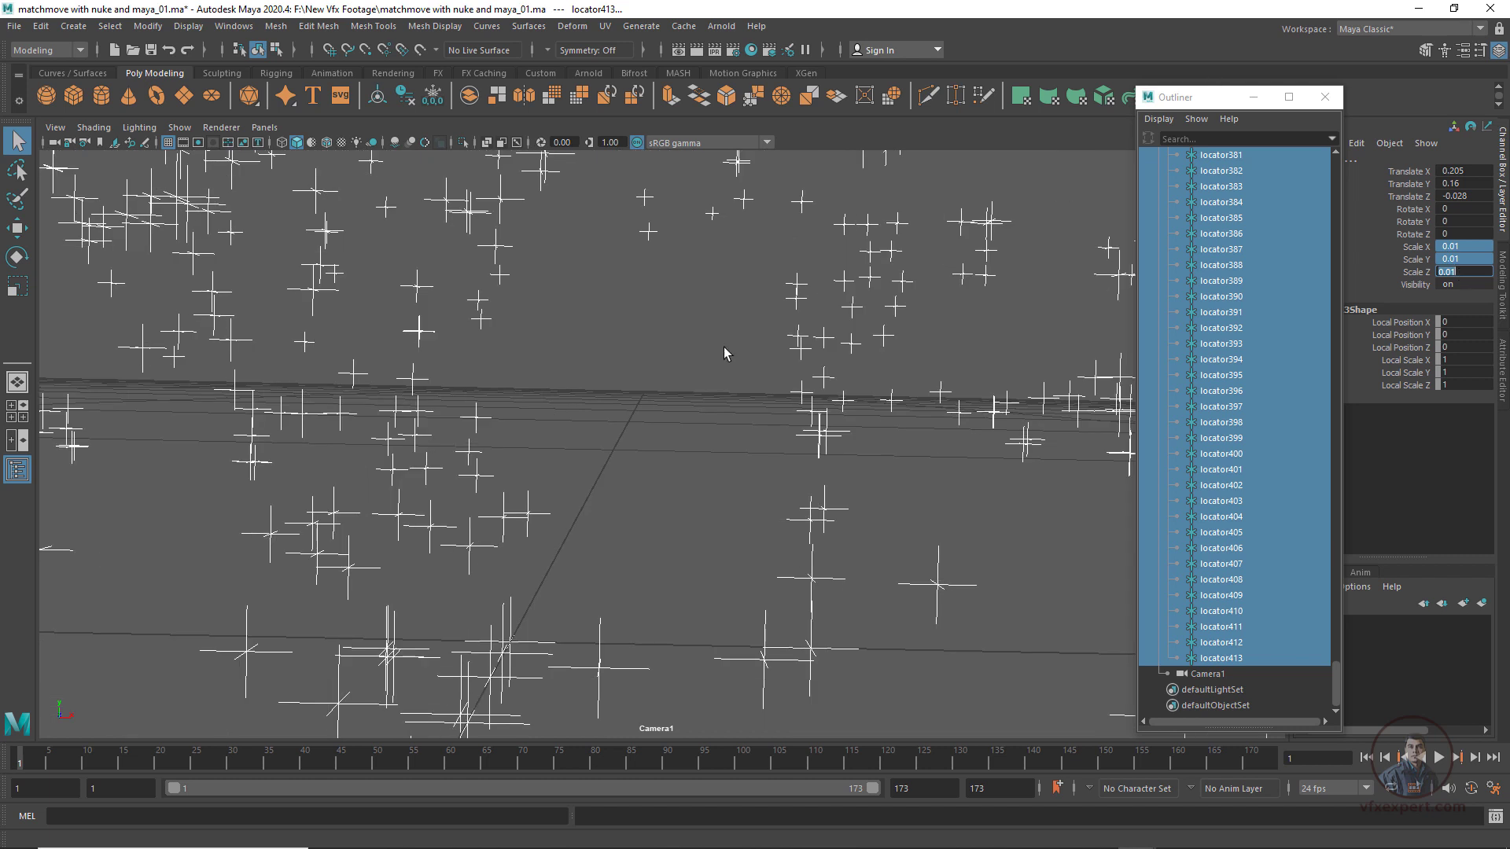
left_click(1285, 276)
scroll(1258, 291, "up", 20)
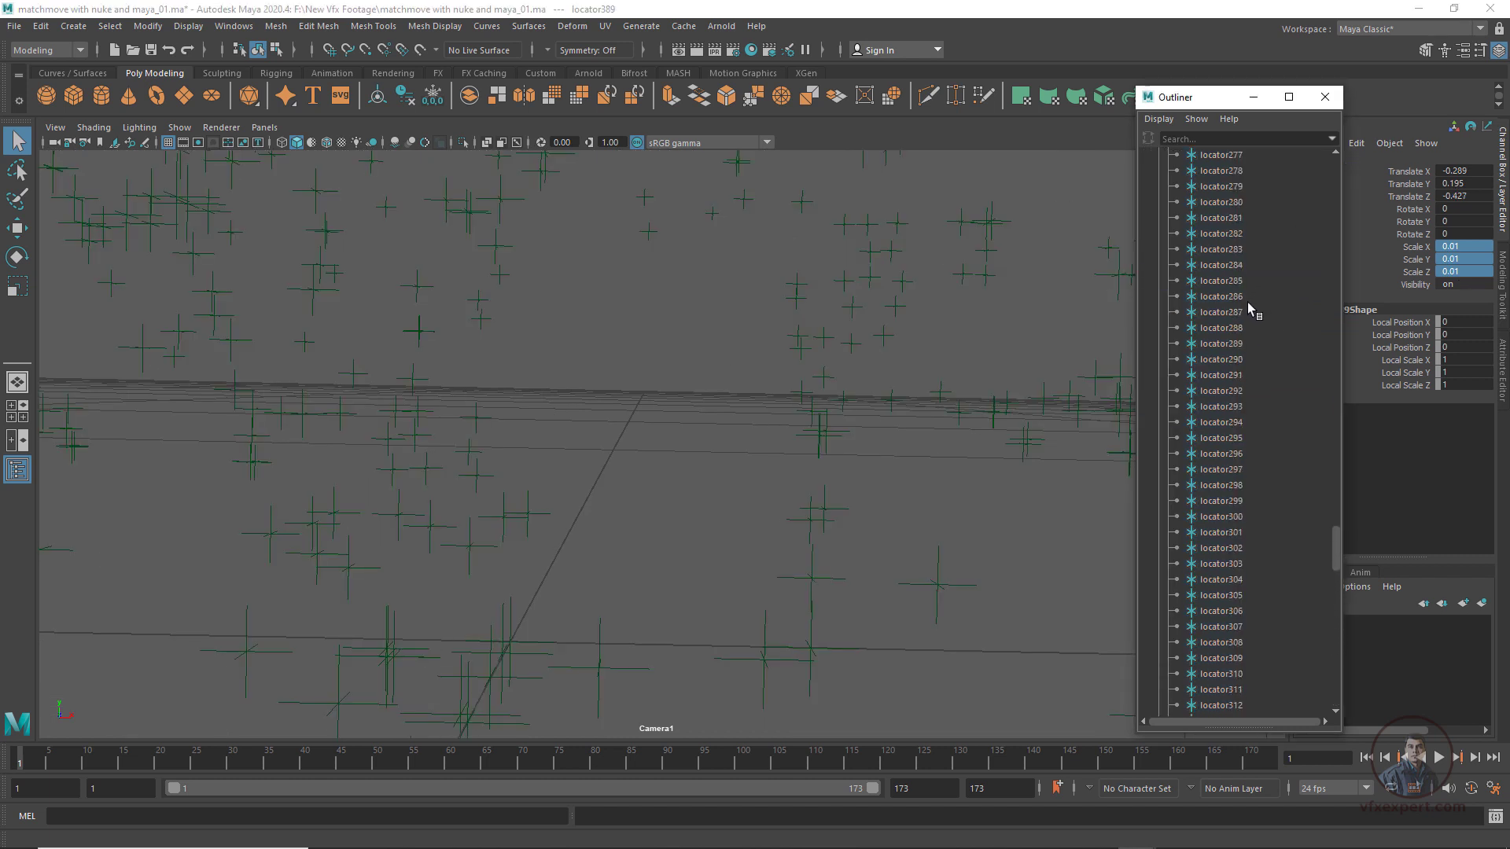
Collapse the locators group inside main_scenegroup and minimise the Outliner
scroll(1242, 307, "up", 20)
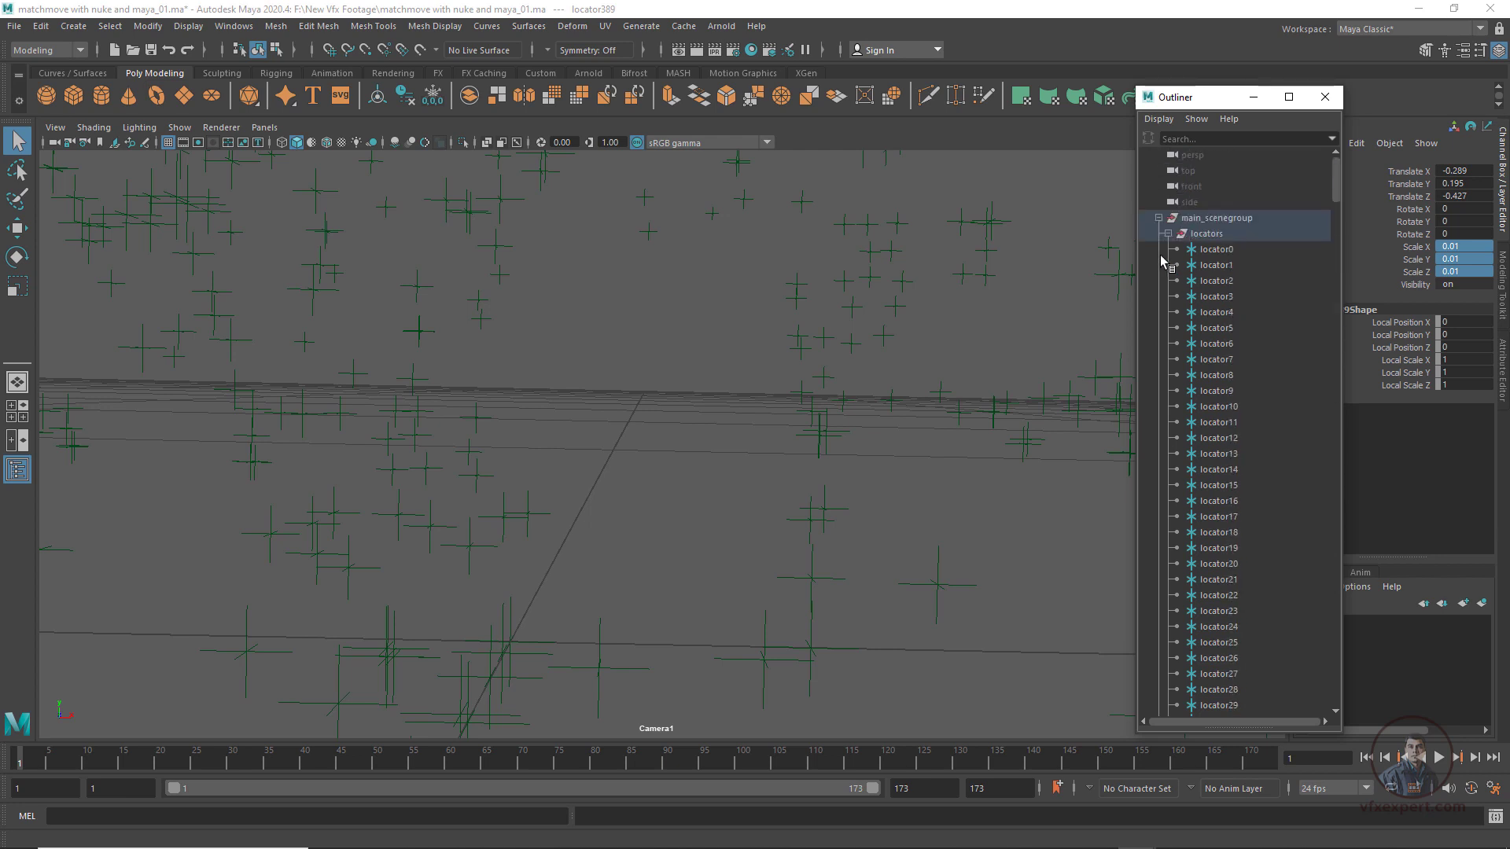
left_click(1168, 234)
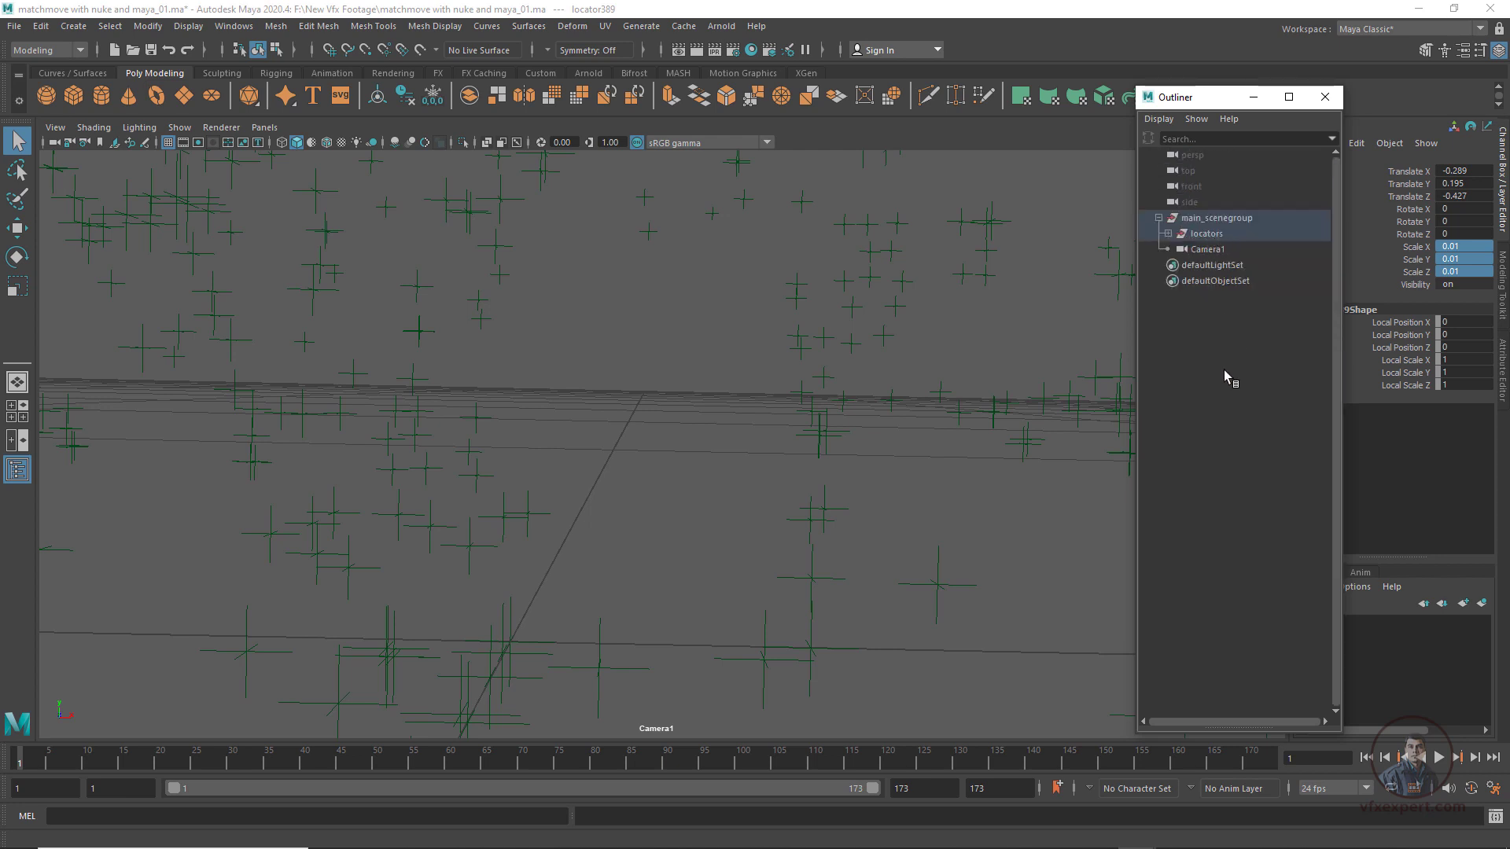
left_click(1253, 96)
Play back the tracked motion of the scaled-down locators through Camera1, stop it and return to frame 1
key("alt+v")
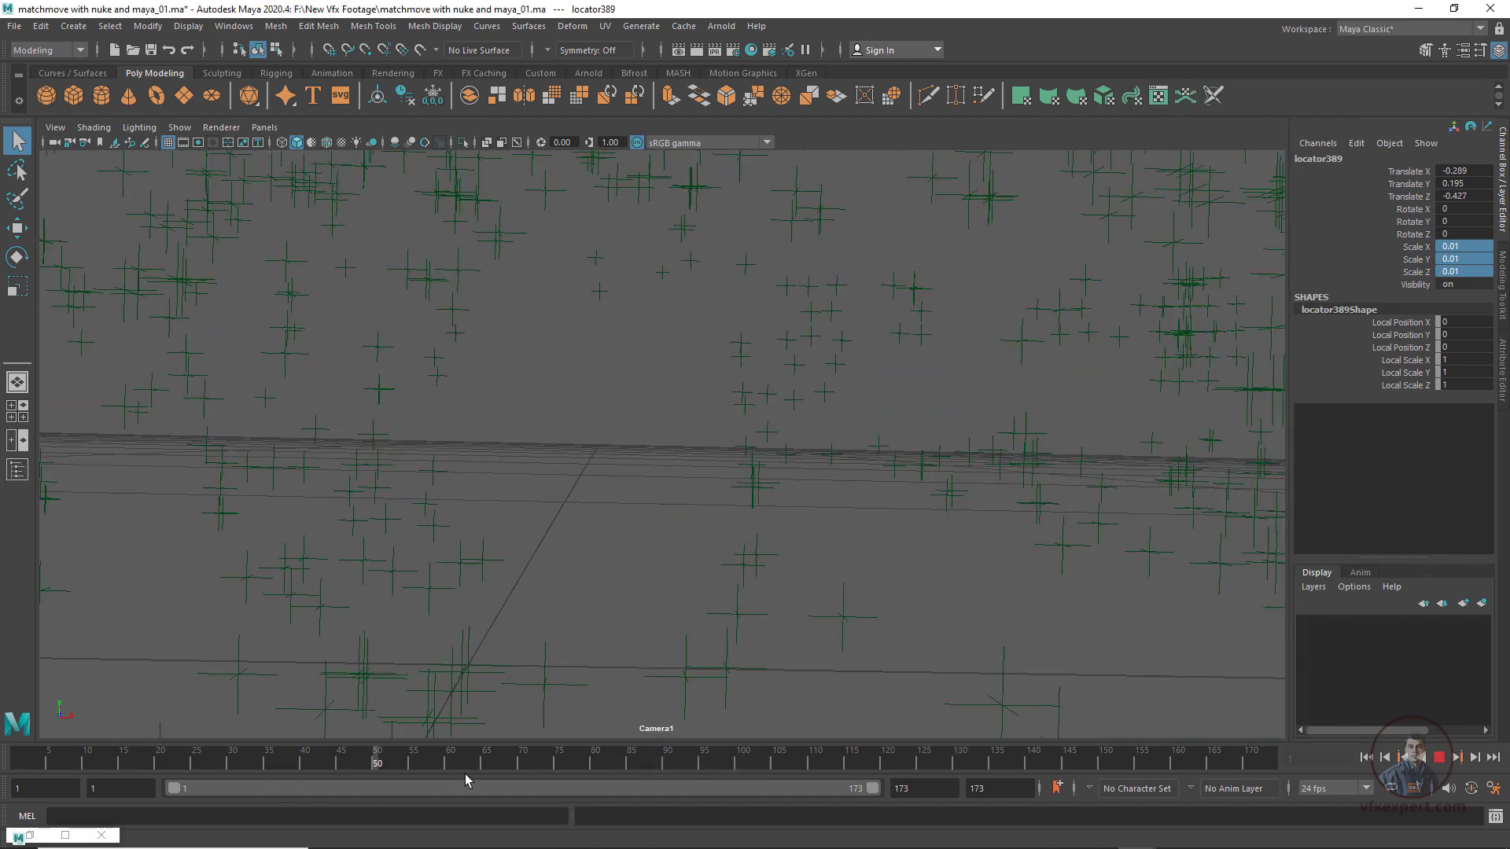
key("alt+v")
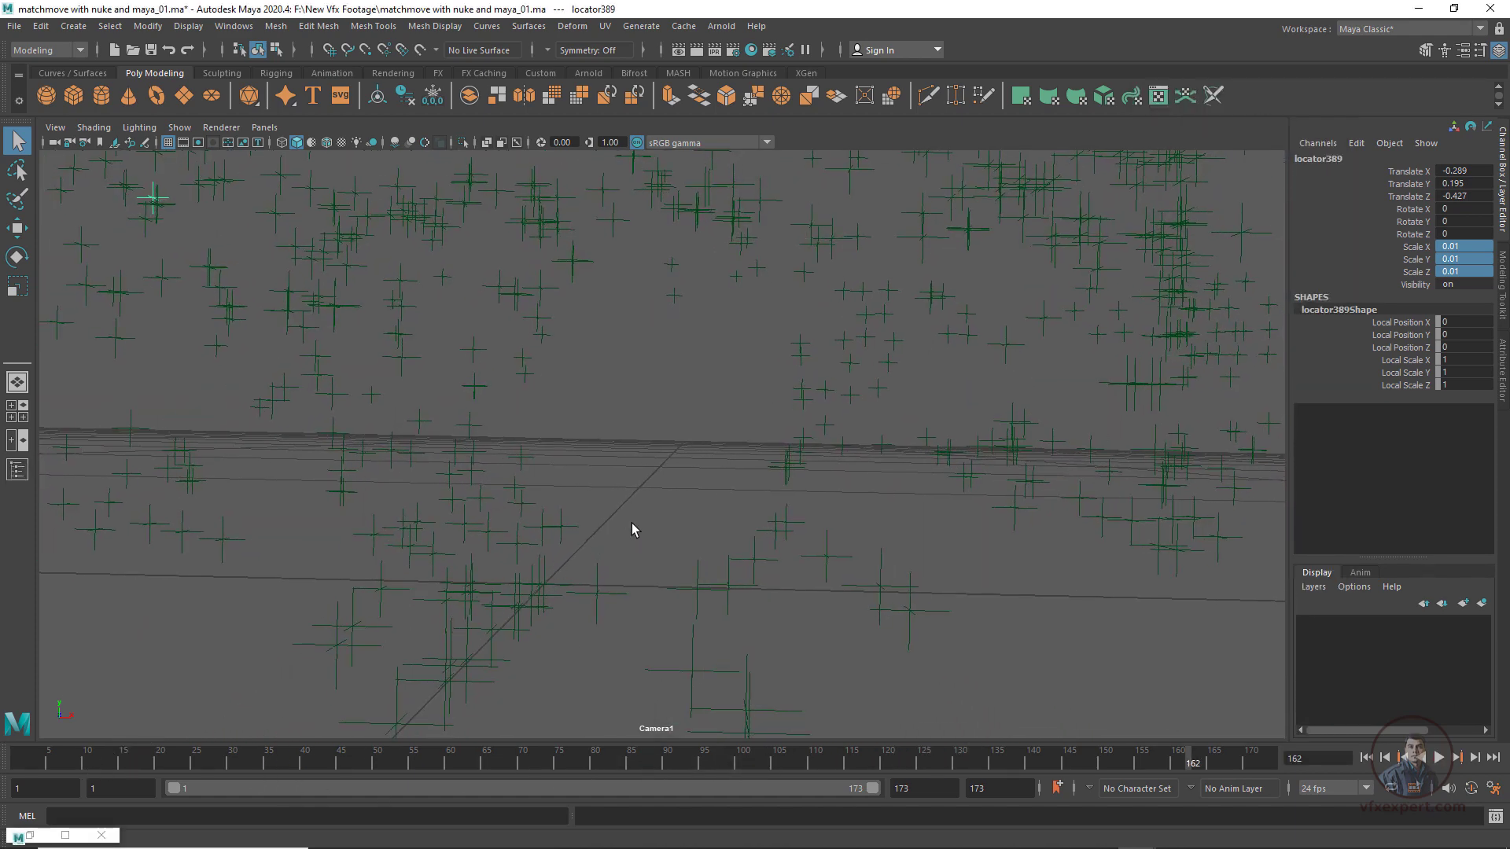
left_click_drag(464, 767, 16, 779)
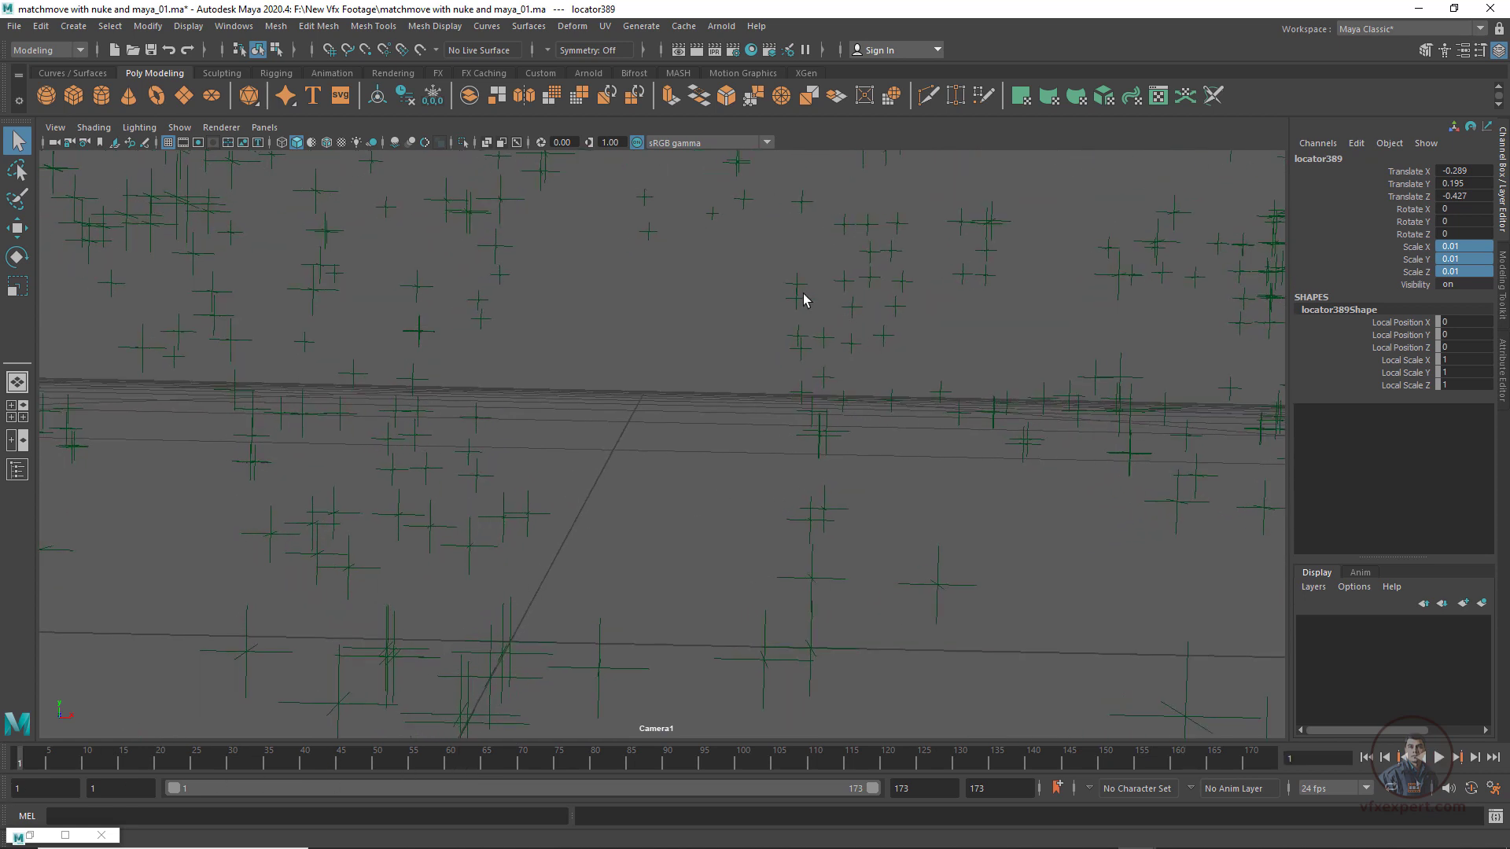
Select Camera1 and create an image plane from the Environment settings of CameraShape1
left_click(56, 145)
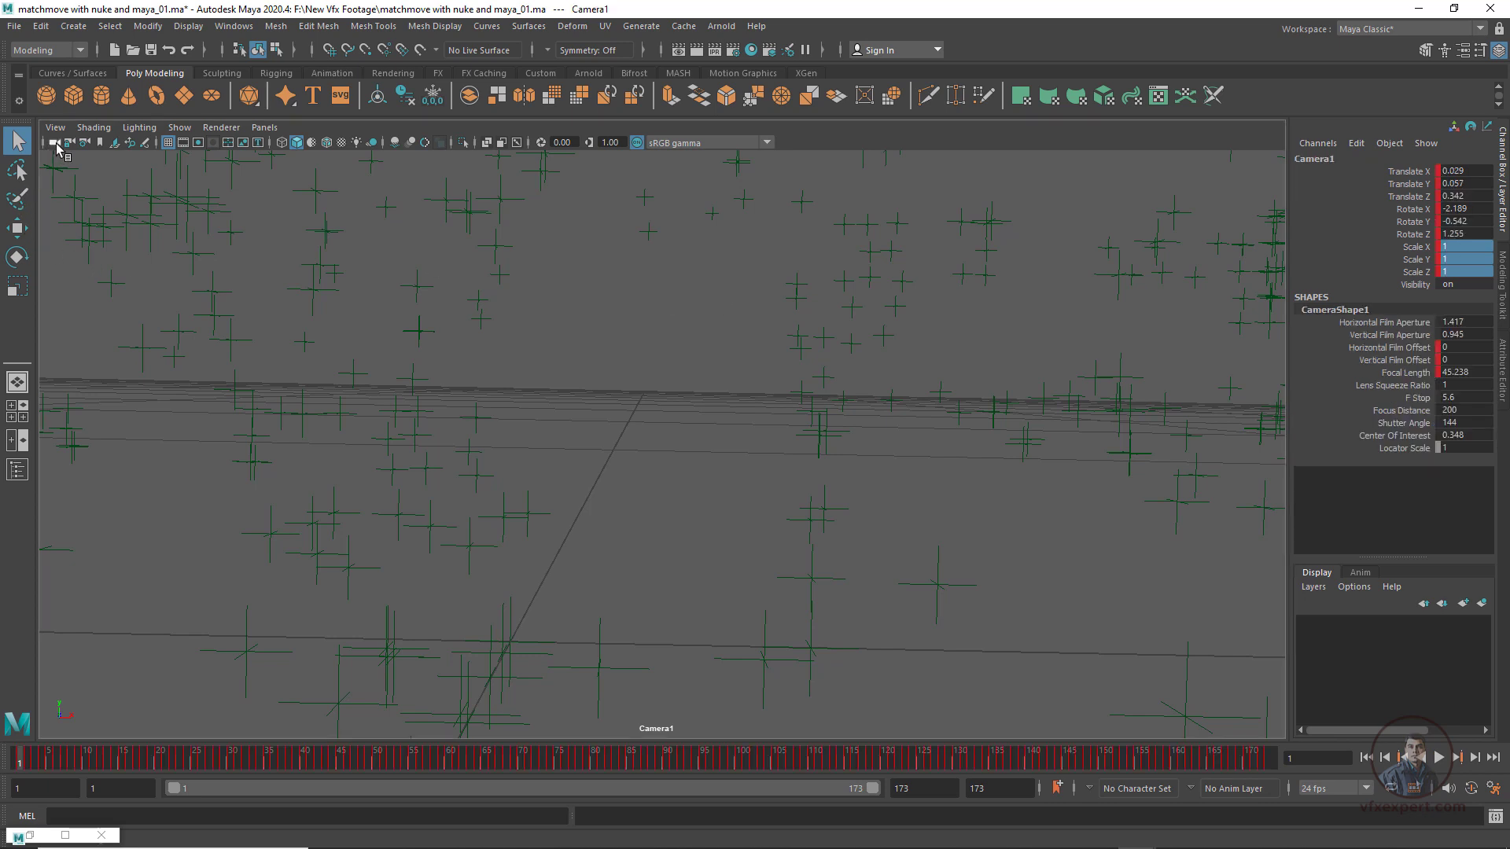
left_click(1503, 384)
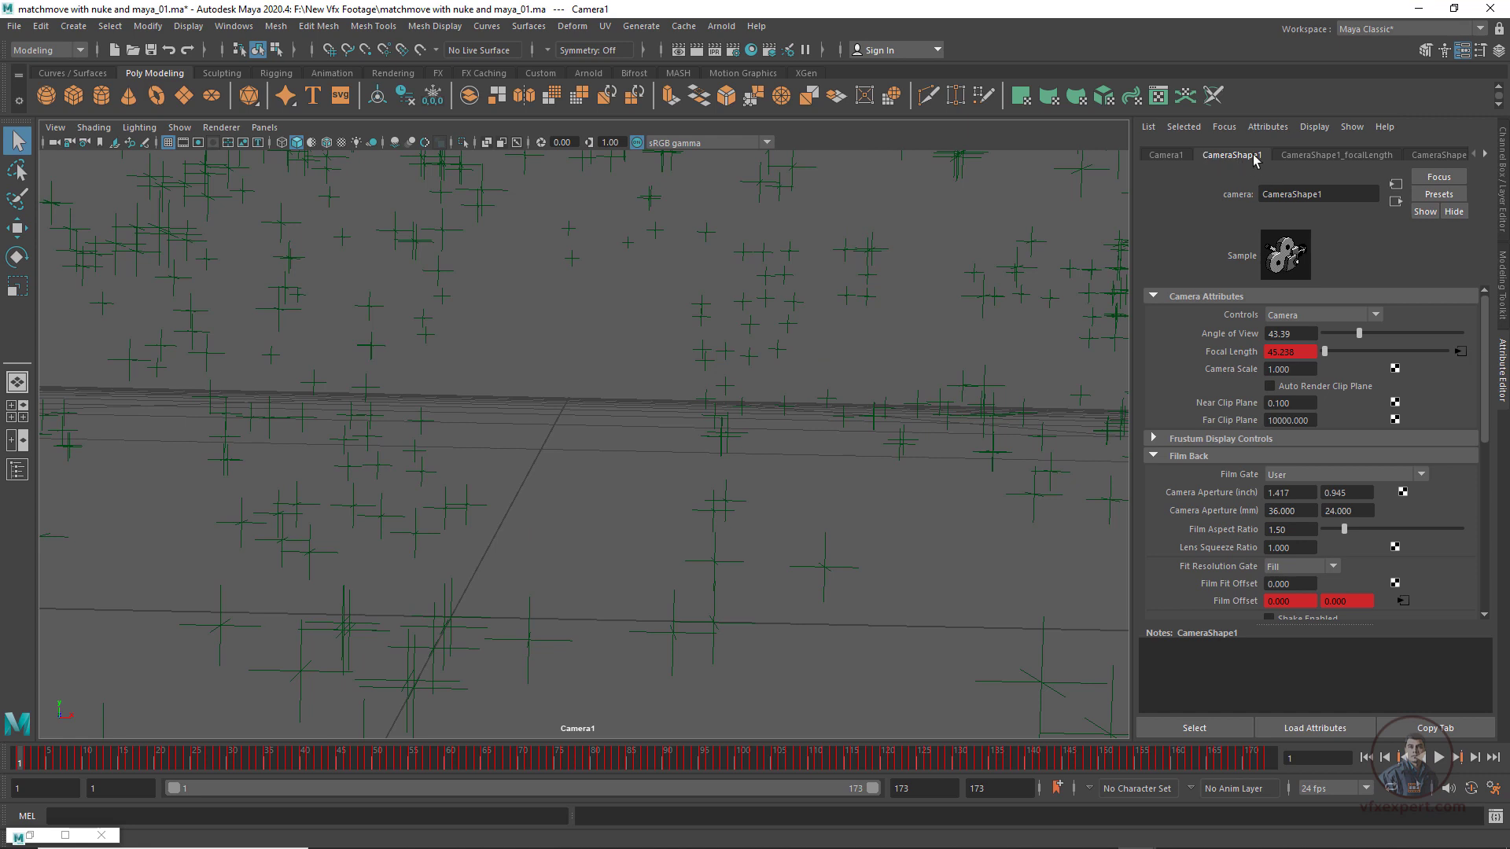
left_click(1159, 459)
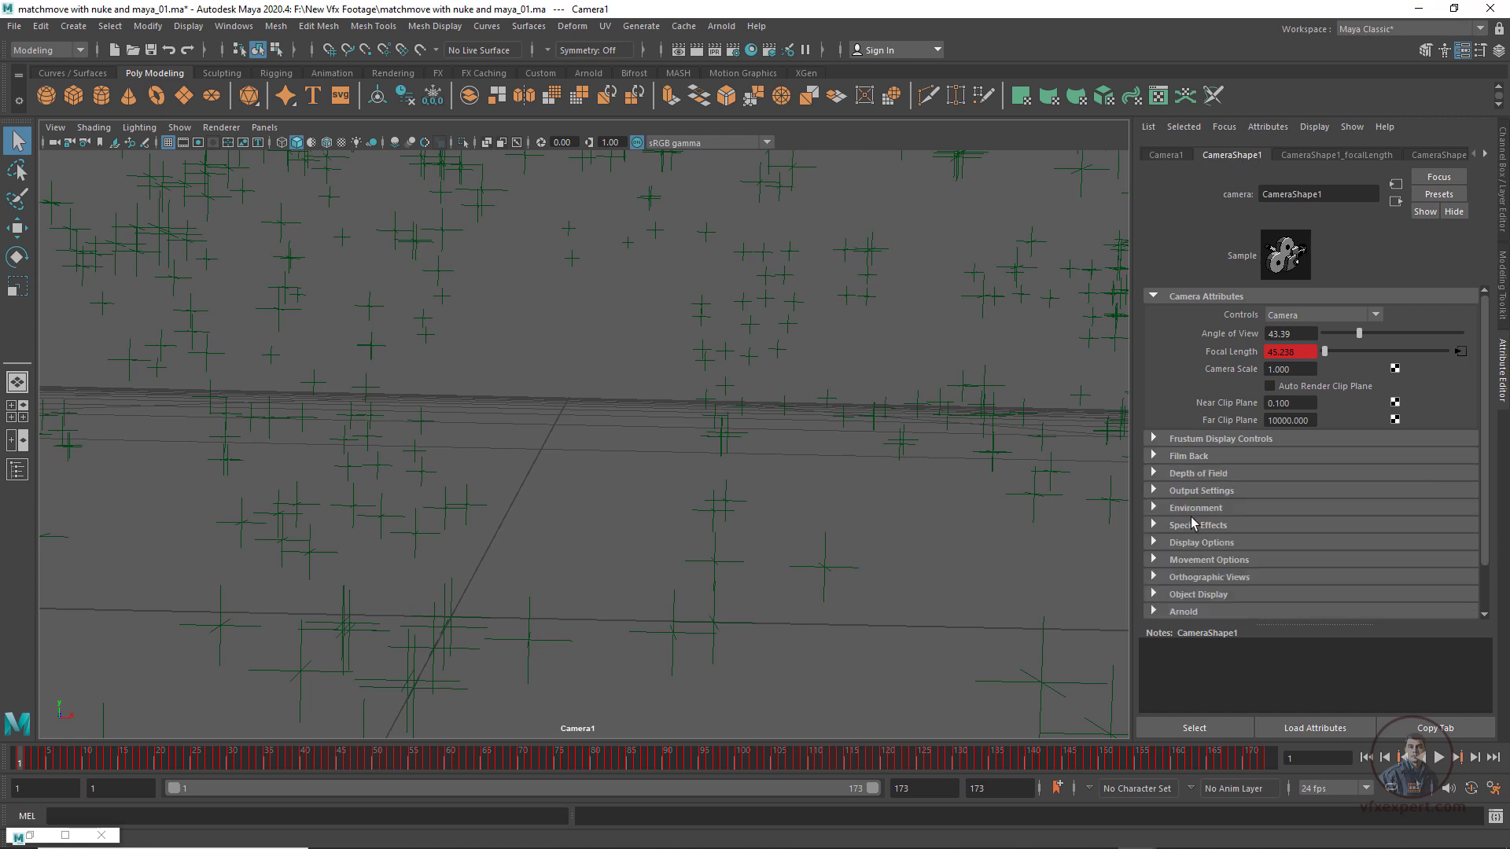
left_click(1193, 509)
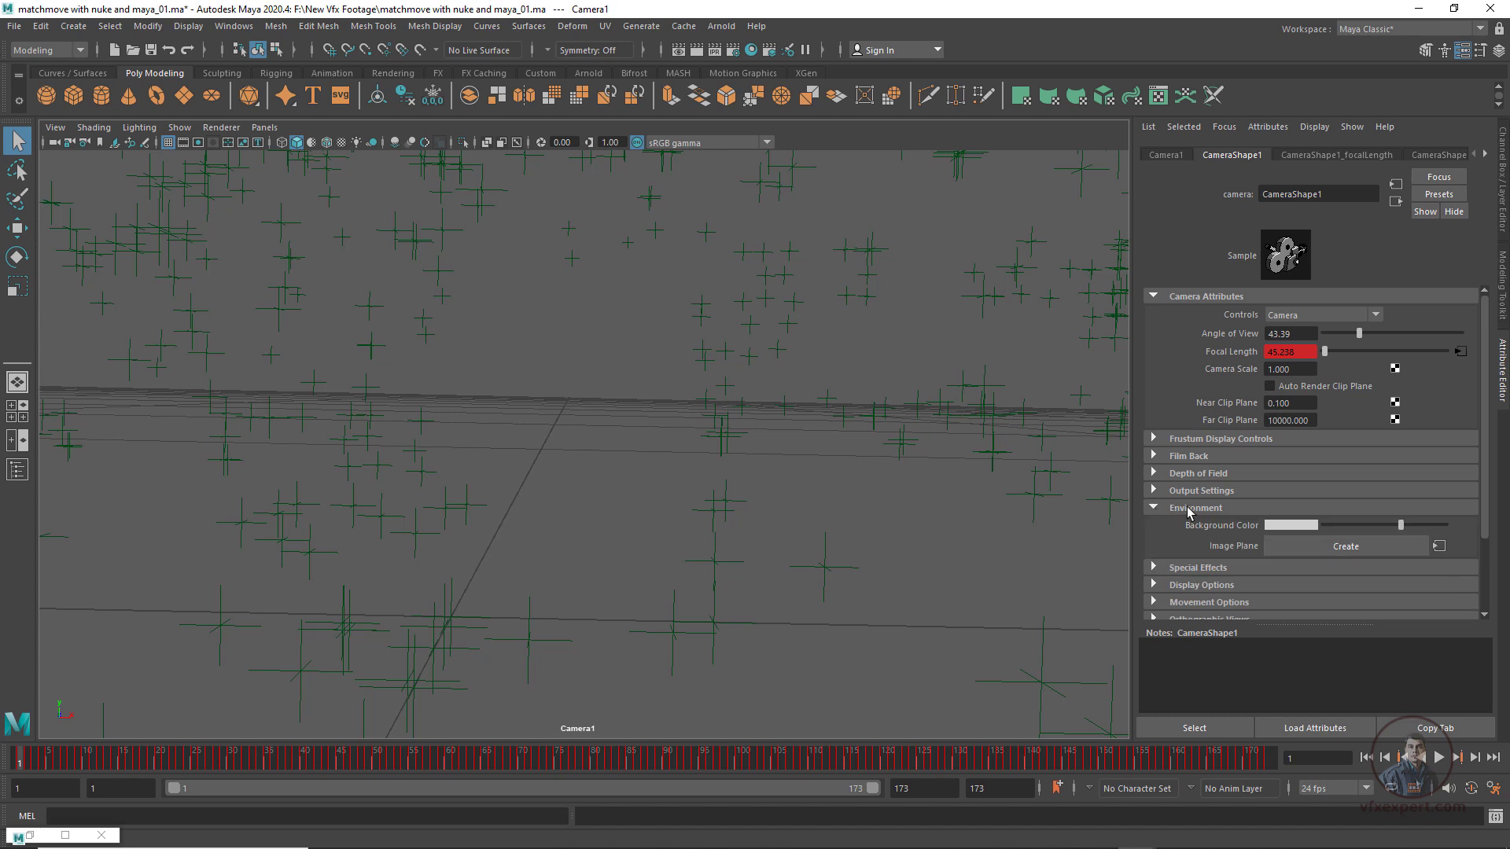
left_click(1342, 548)
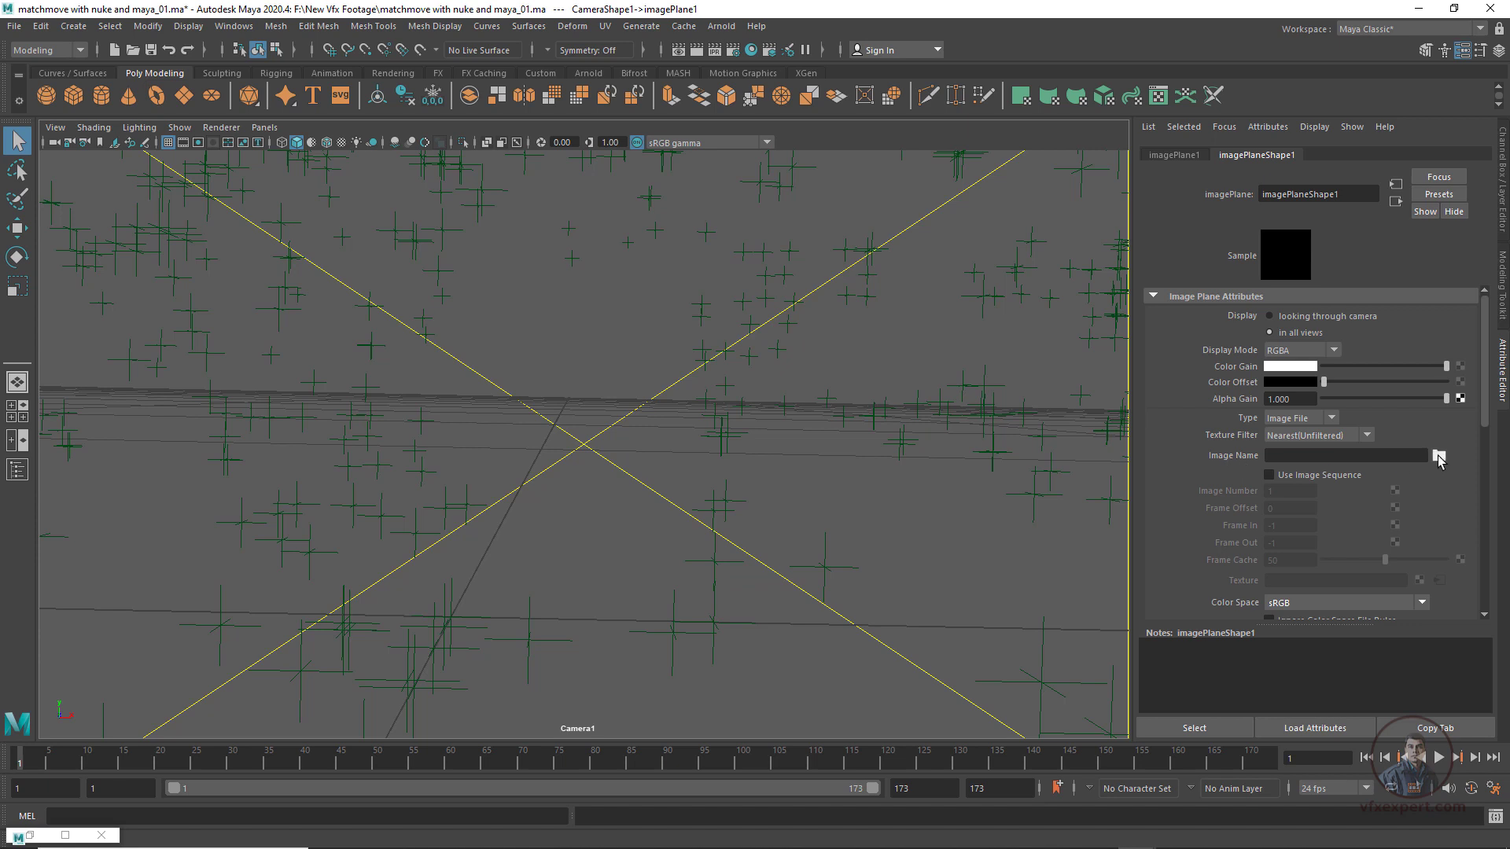
Load runningman_garden.00001.png from the running folder into the image plane and enable Use Image Sequence
left_click(1439, 456)
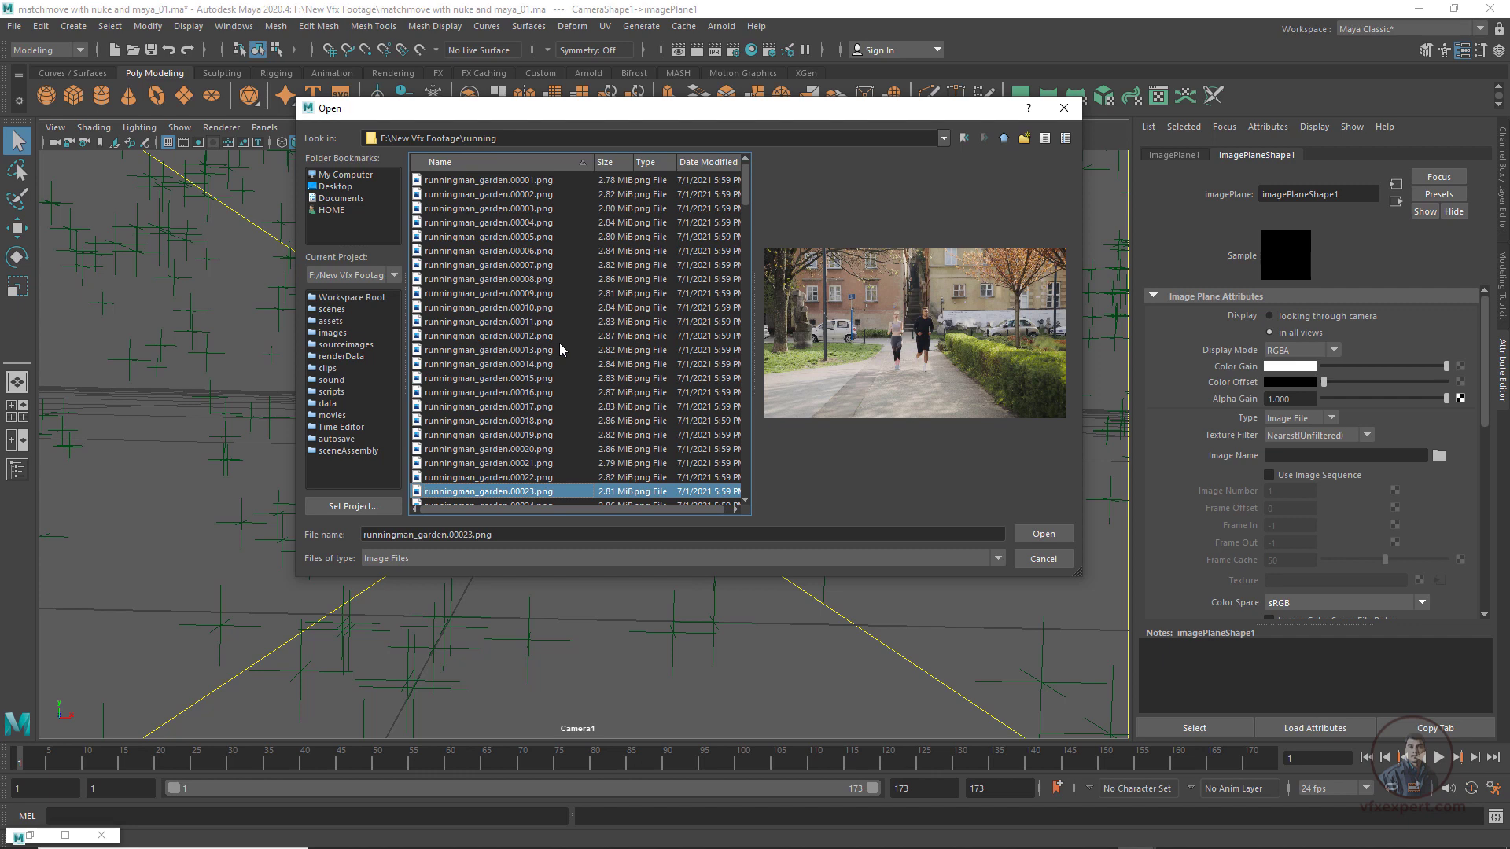
left_click(539, 186)
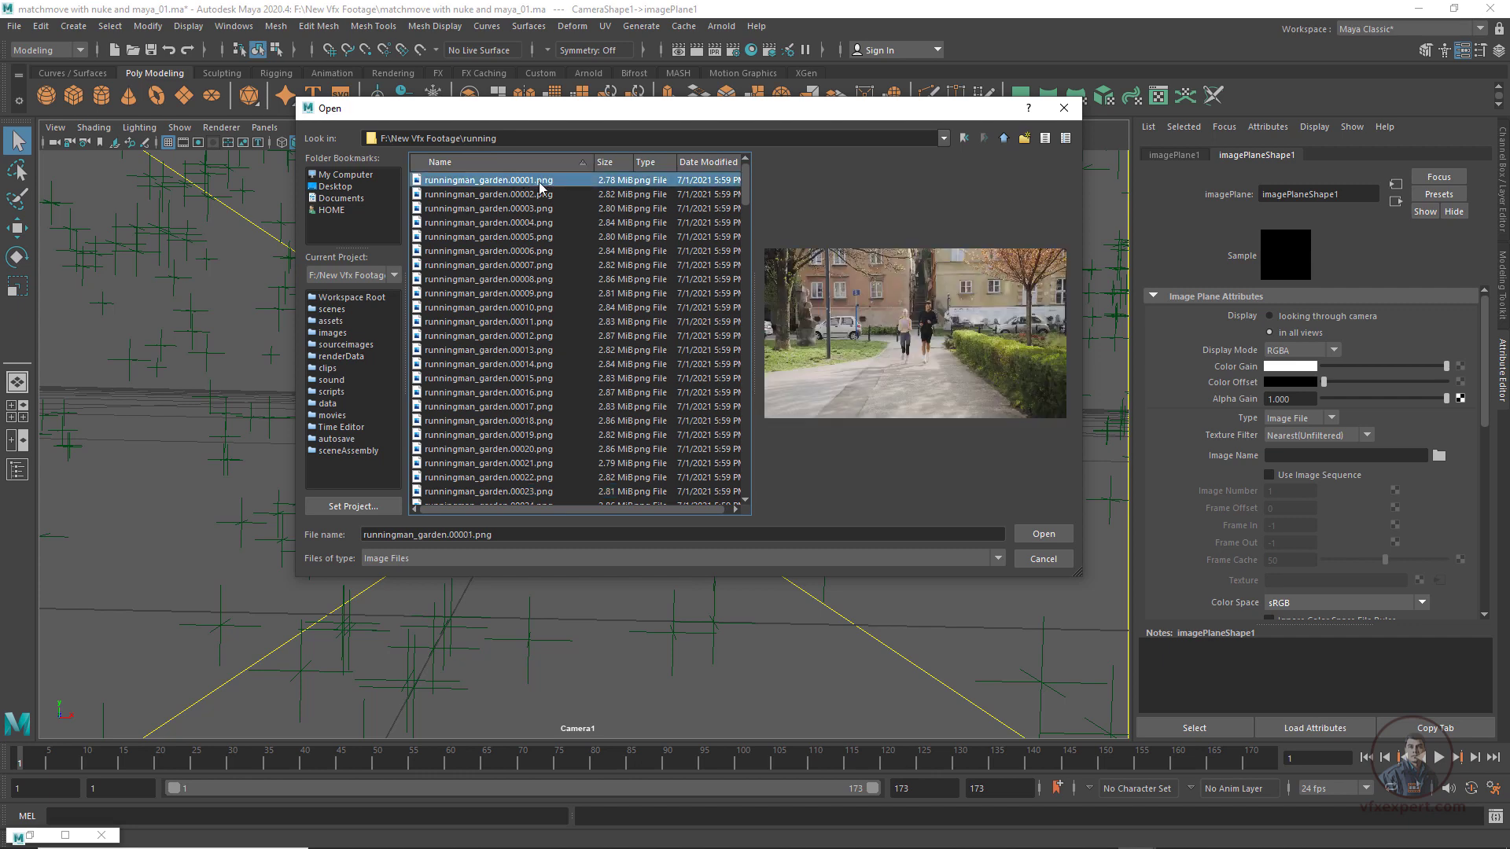
left_click(1044, 537)
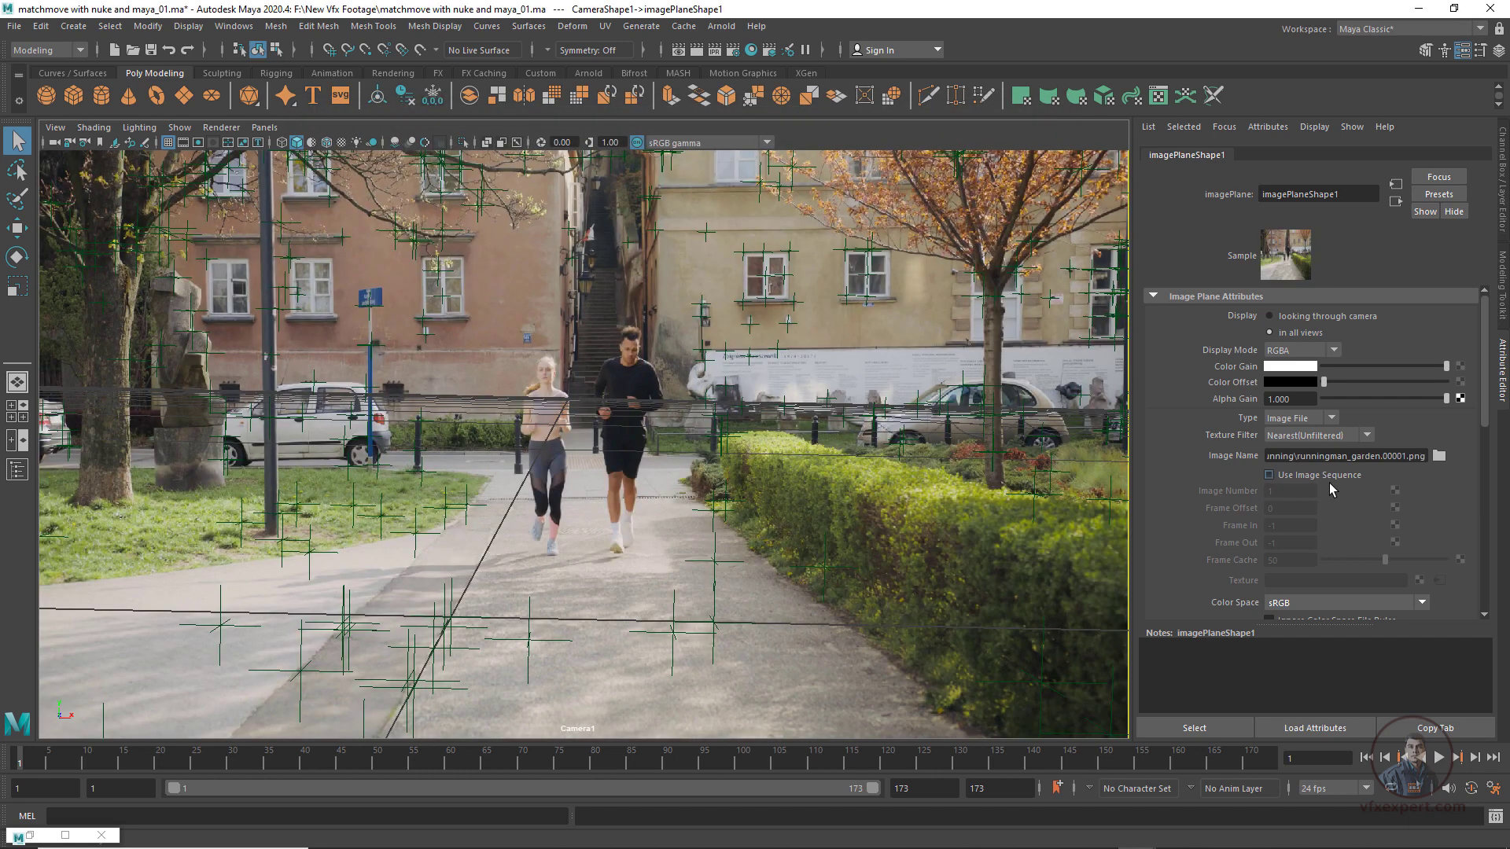
left_click(1269, 476)
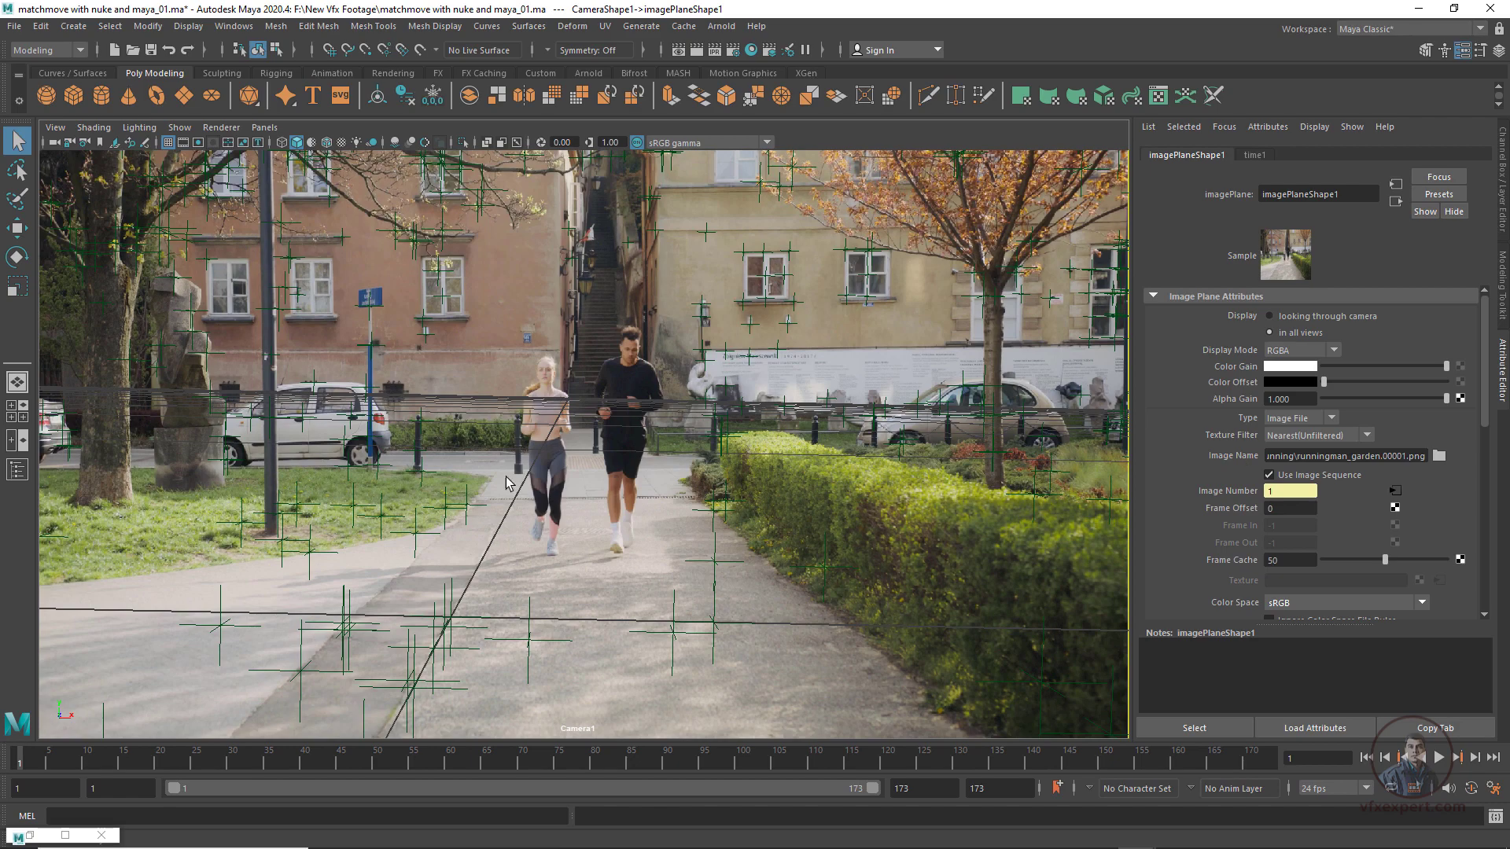
Play the image sequence from frame 1 to check how the locators follow the footage
mouse_move(32, 762)
left_mouse_down()
mouse_move(192, 762)
mouse_move(440, 723)
mouse_move(18, 767)
left_mouse_up()
key("alt+v")
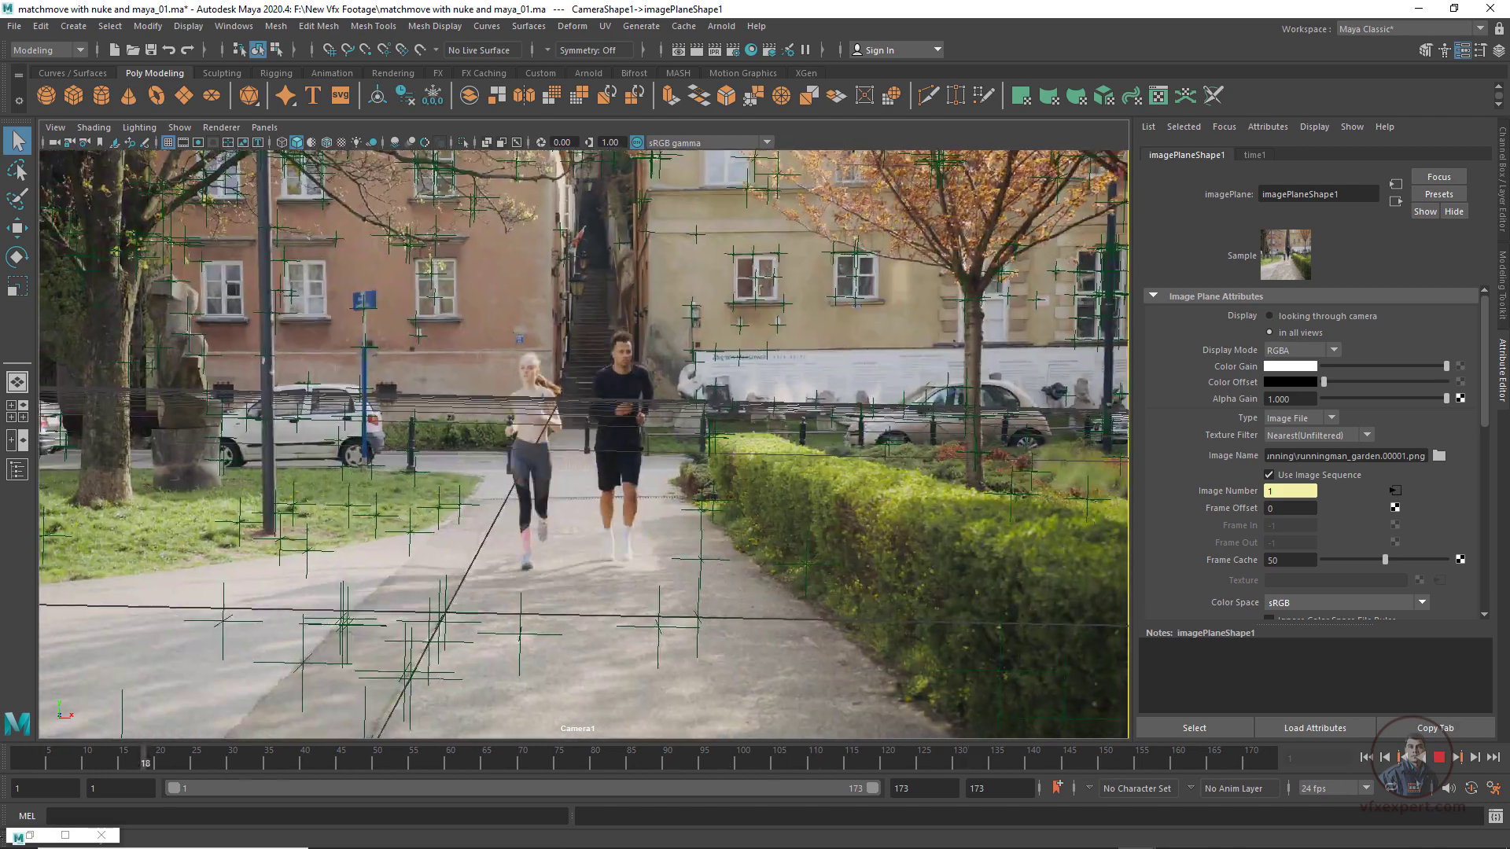
key("Escape")
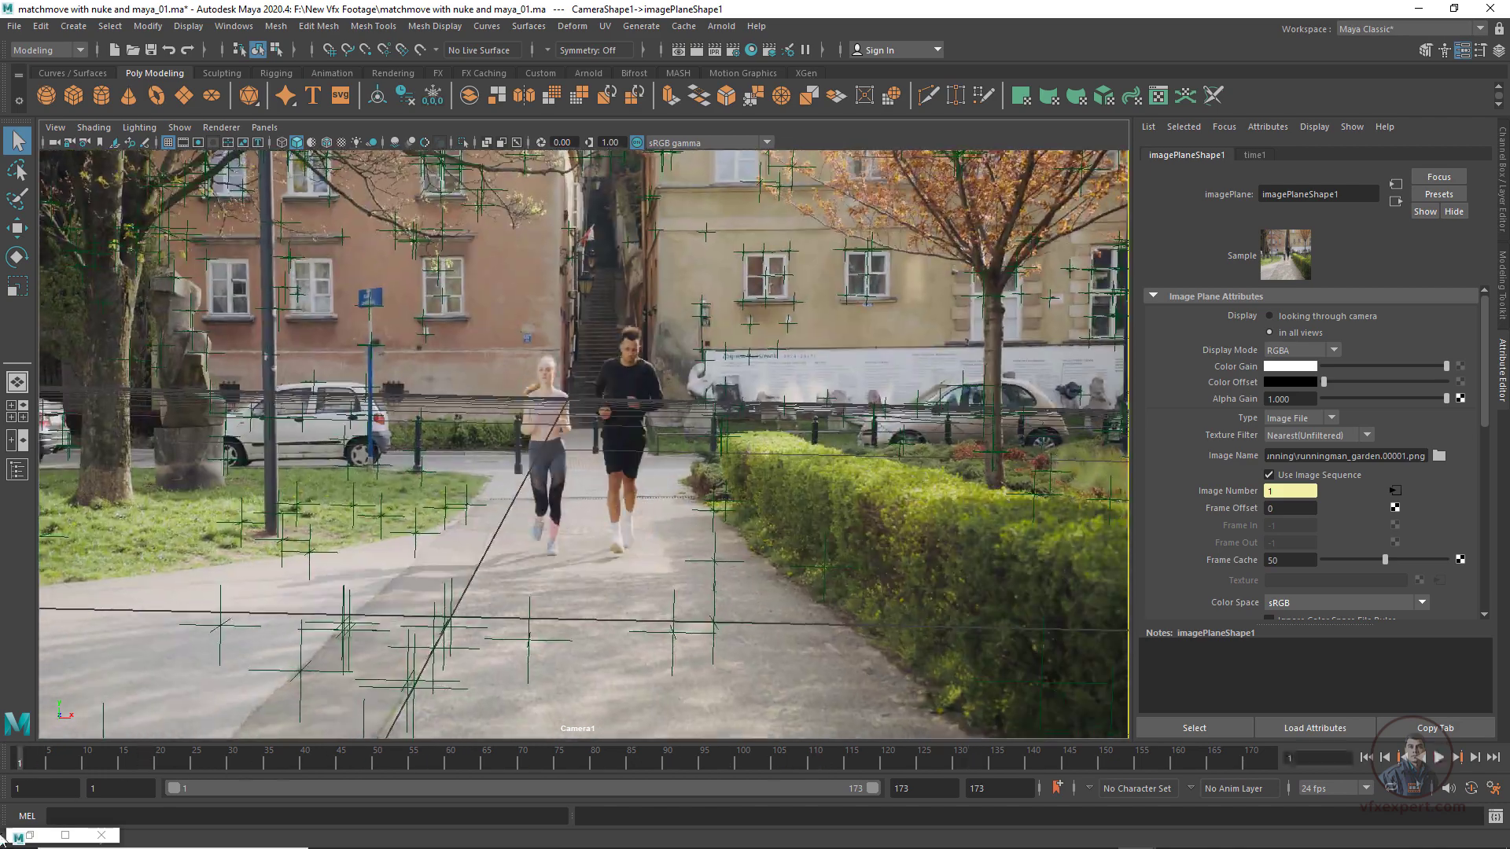
Save the scene, replay the footage with the locators and return to frame 1
left_click(14, 26)
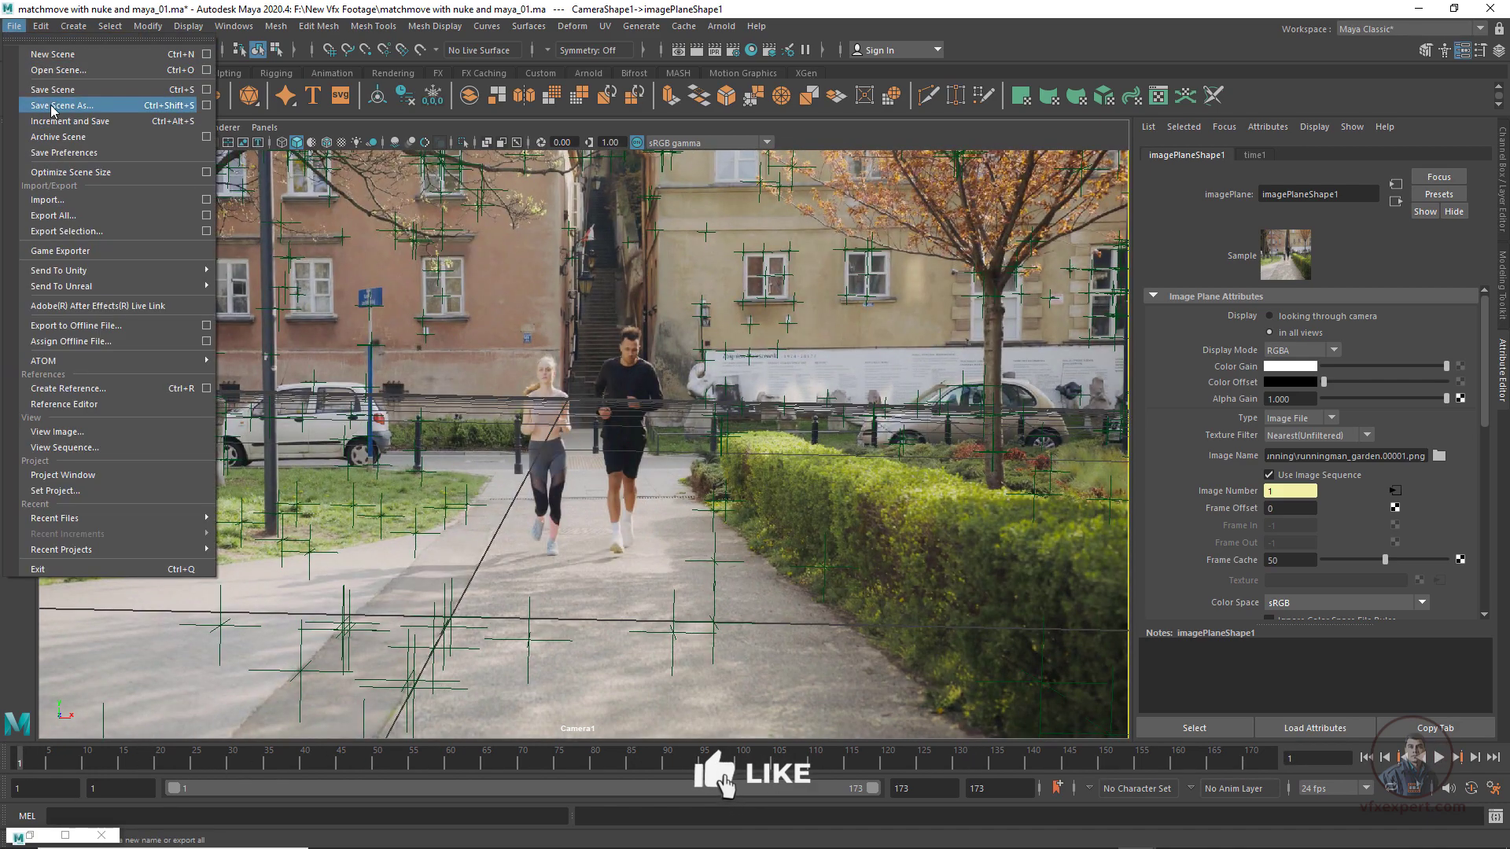
left_click(52, 88)
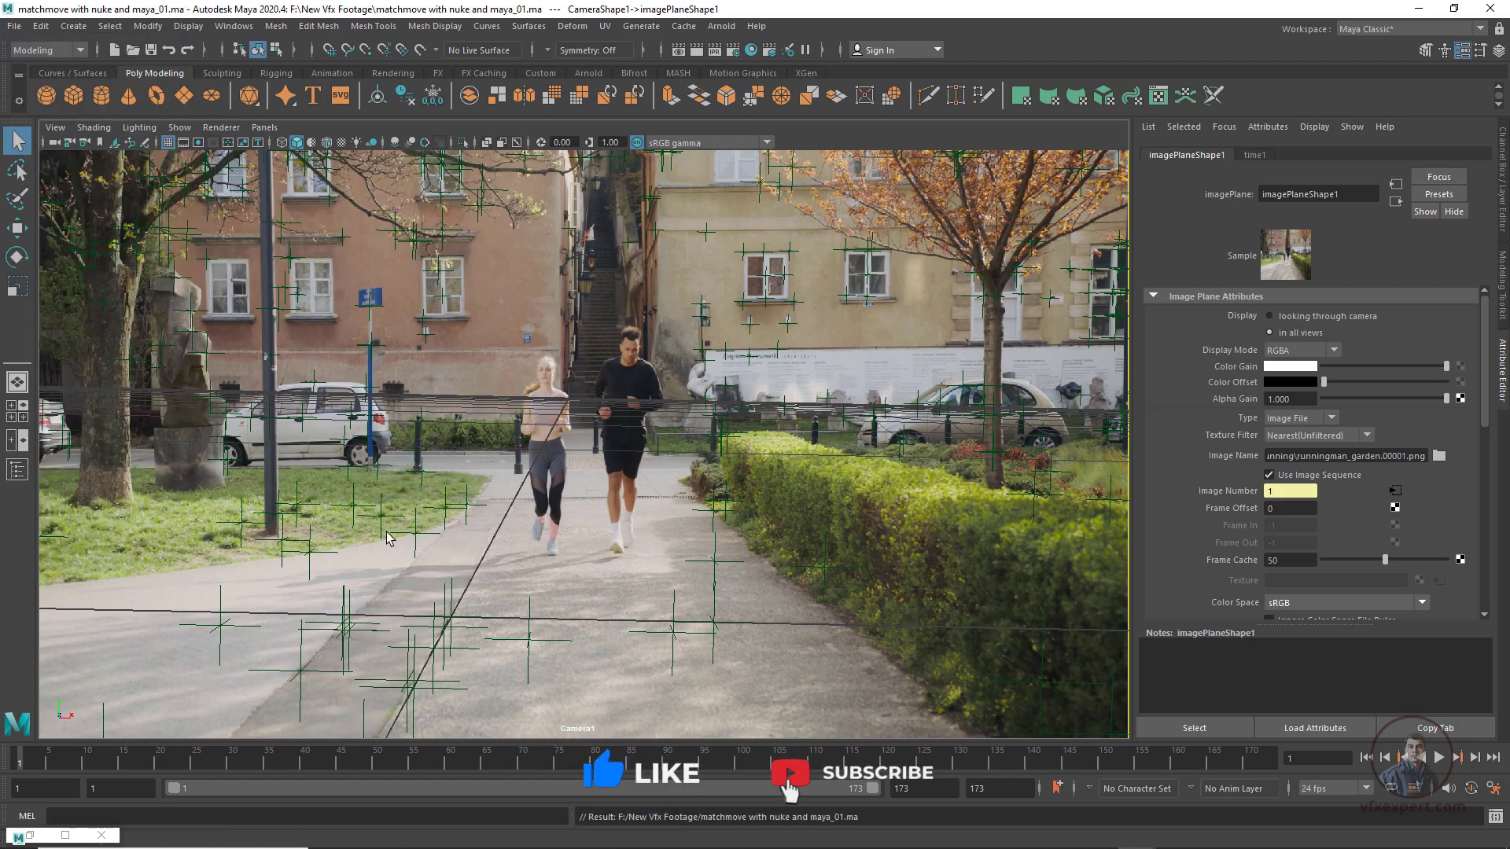
key("alt+v")
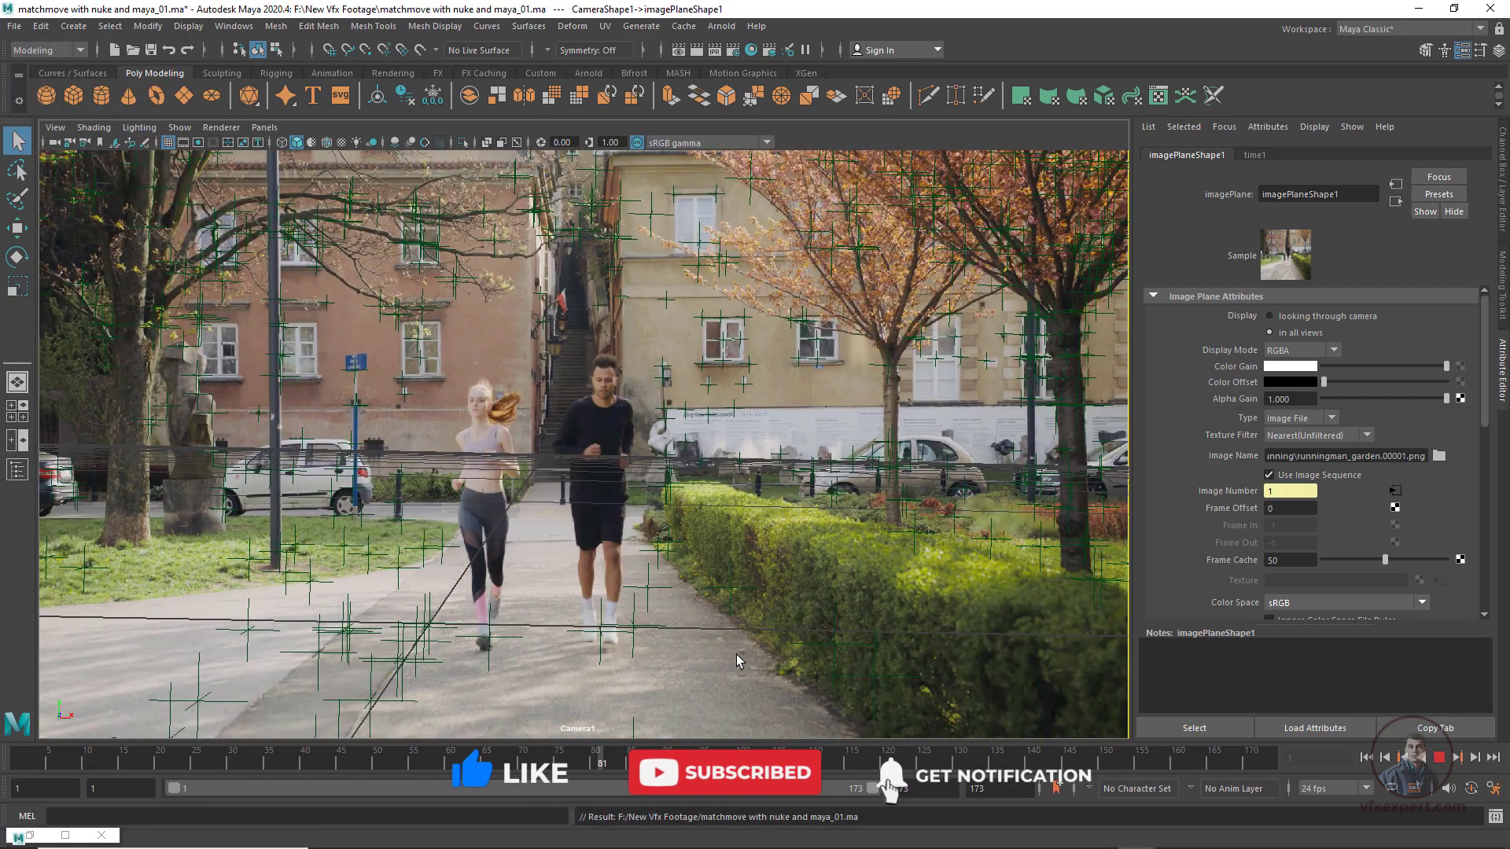
left_click_drag(228, 752, 18, 752)
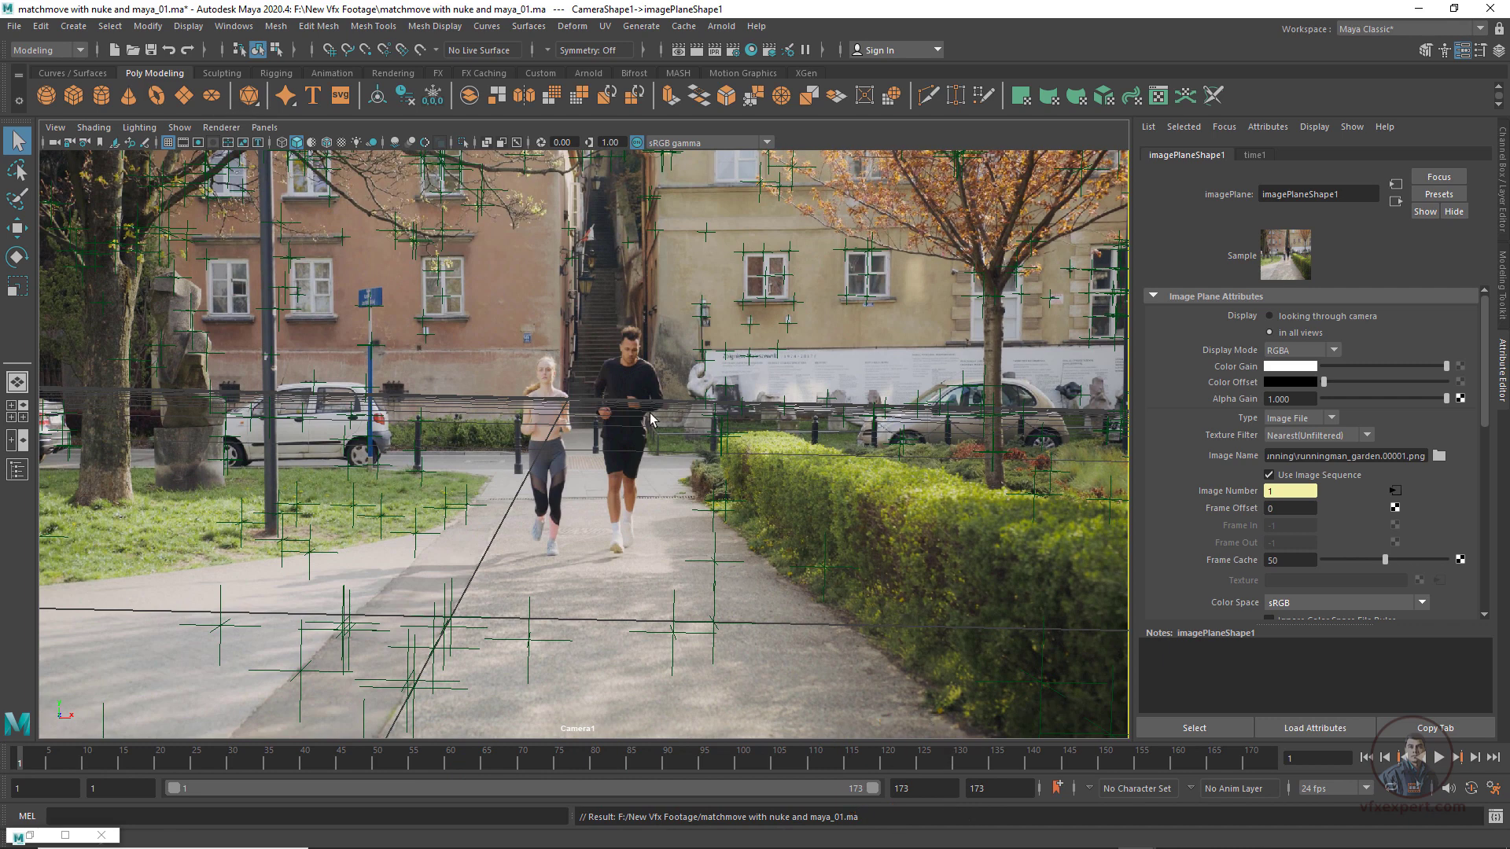
Create a polygon cube, switch to the persp view and move the cube about -0.88 units along Z in front of the camera
left_click(75, 96)
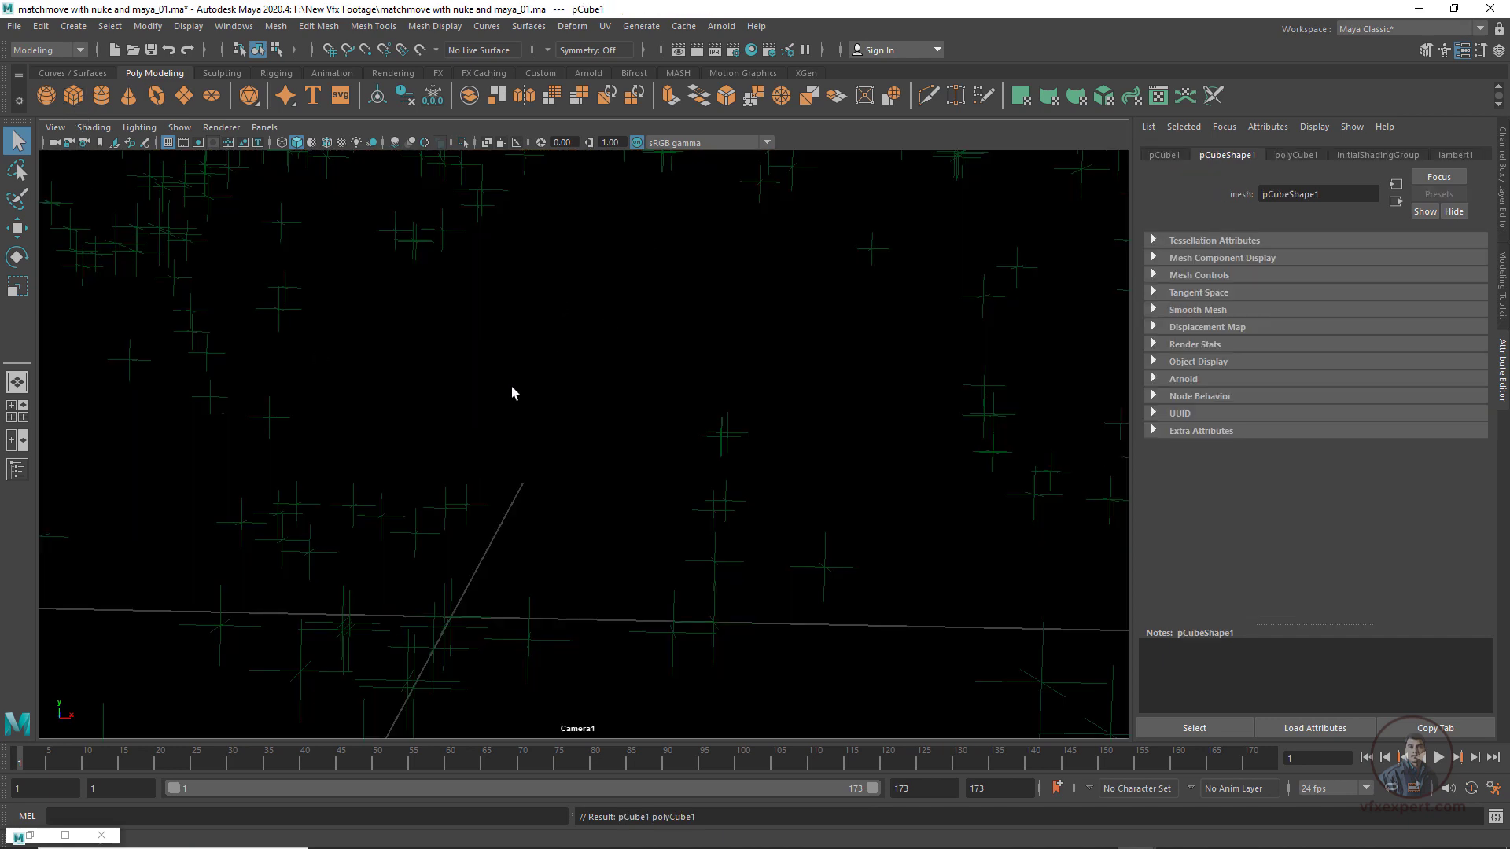
left_click(264, 126)
mouse_move(316, 146)
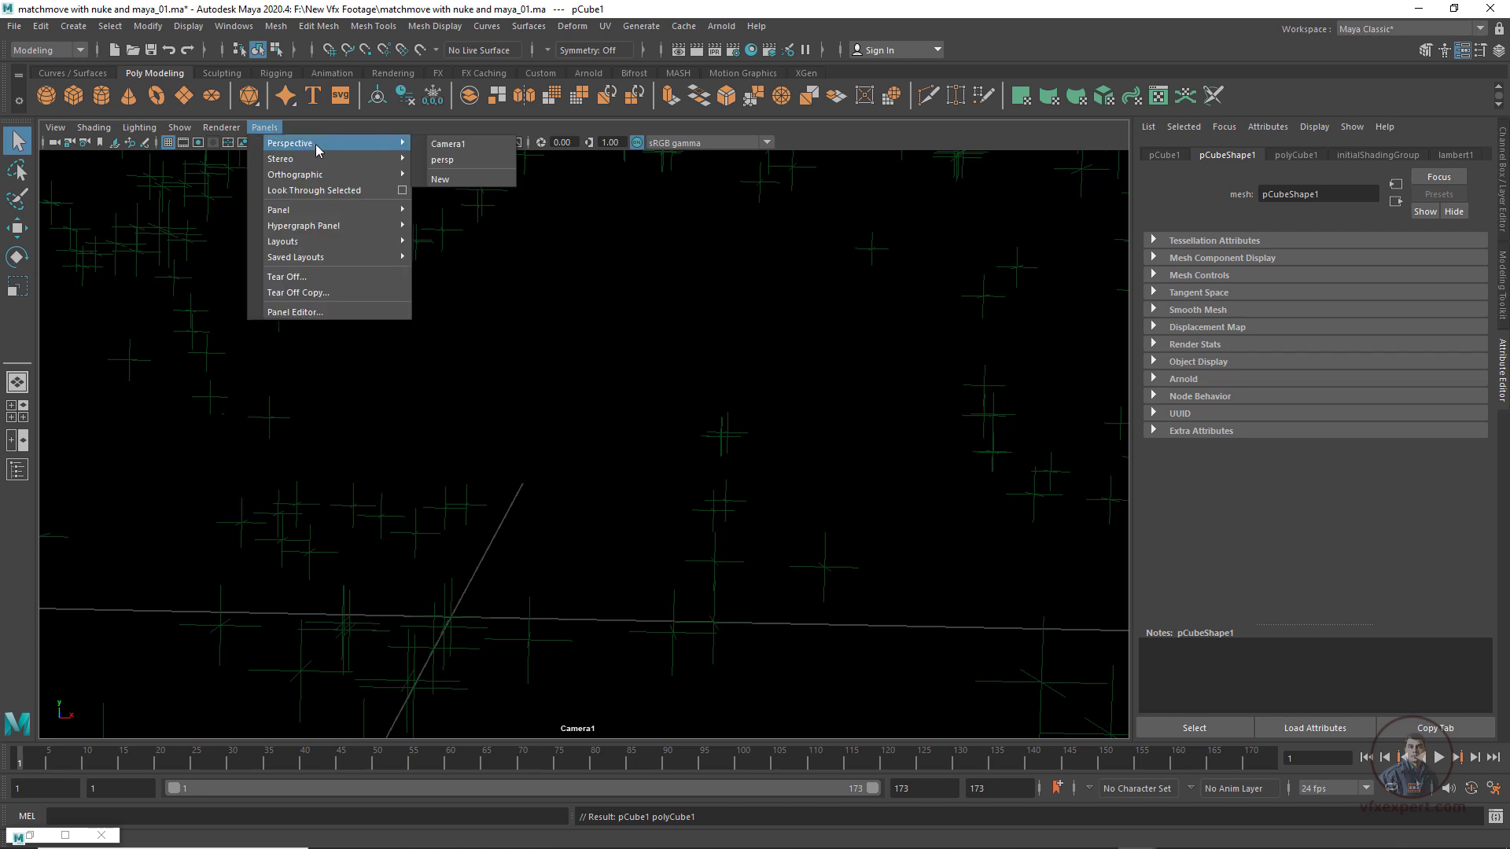
left_click(449, 161)
scroll(558, 346, "down", 2)
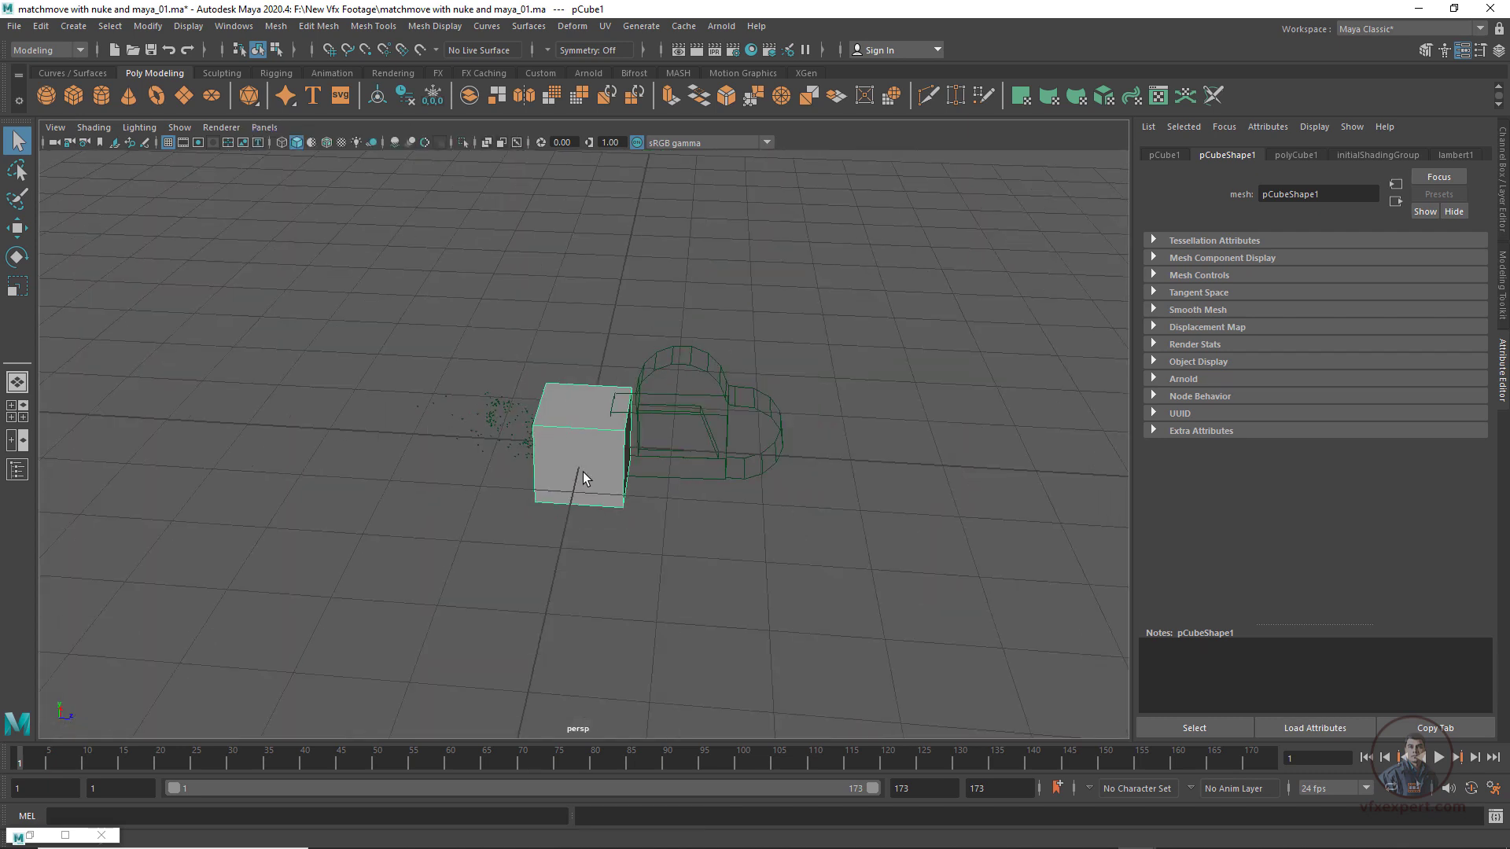
left_click_drag(656, 462, 581, 460)
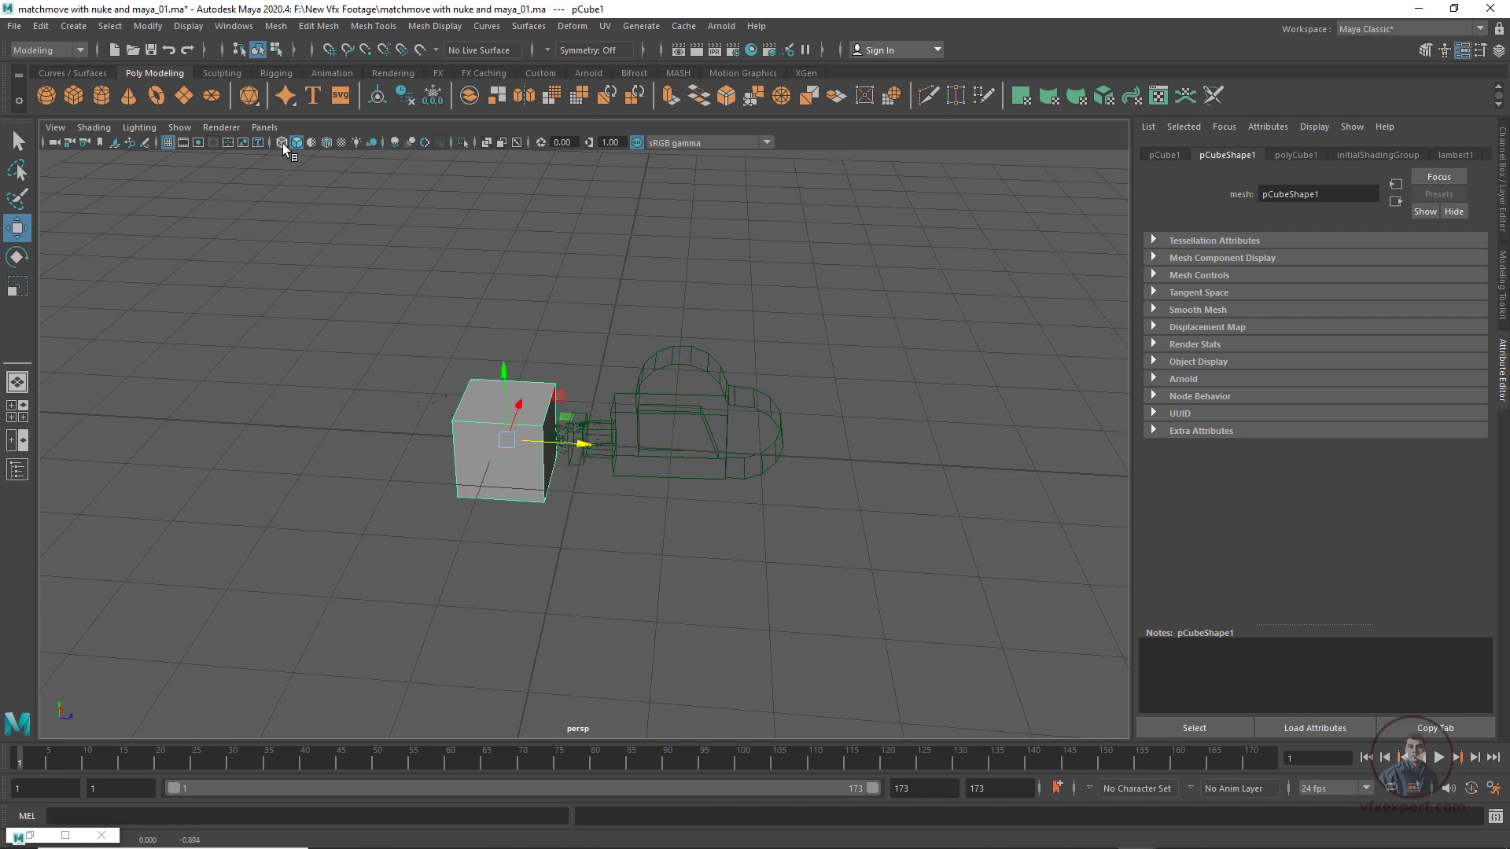
Look through Camera1 to compare the cube with the footage, and delete the cube
left_click(264, 126)
mouse_move(338, 142)
left_click(460, 150)
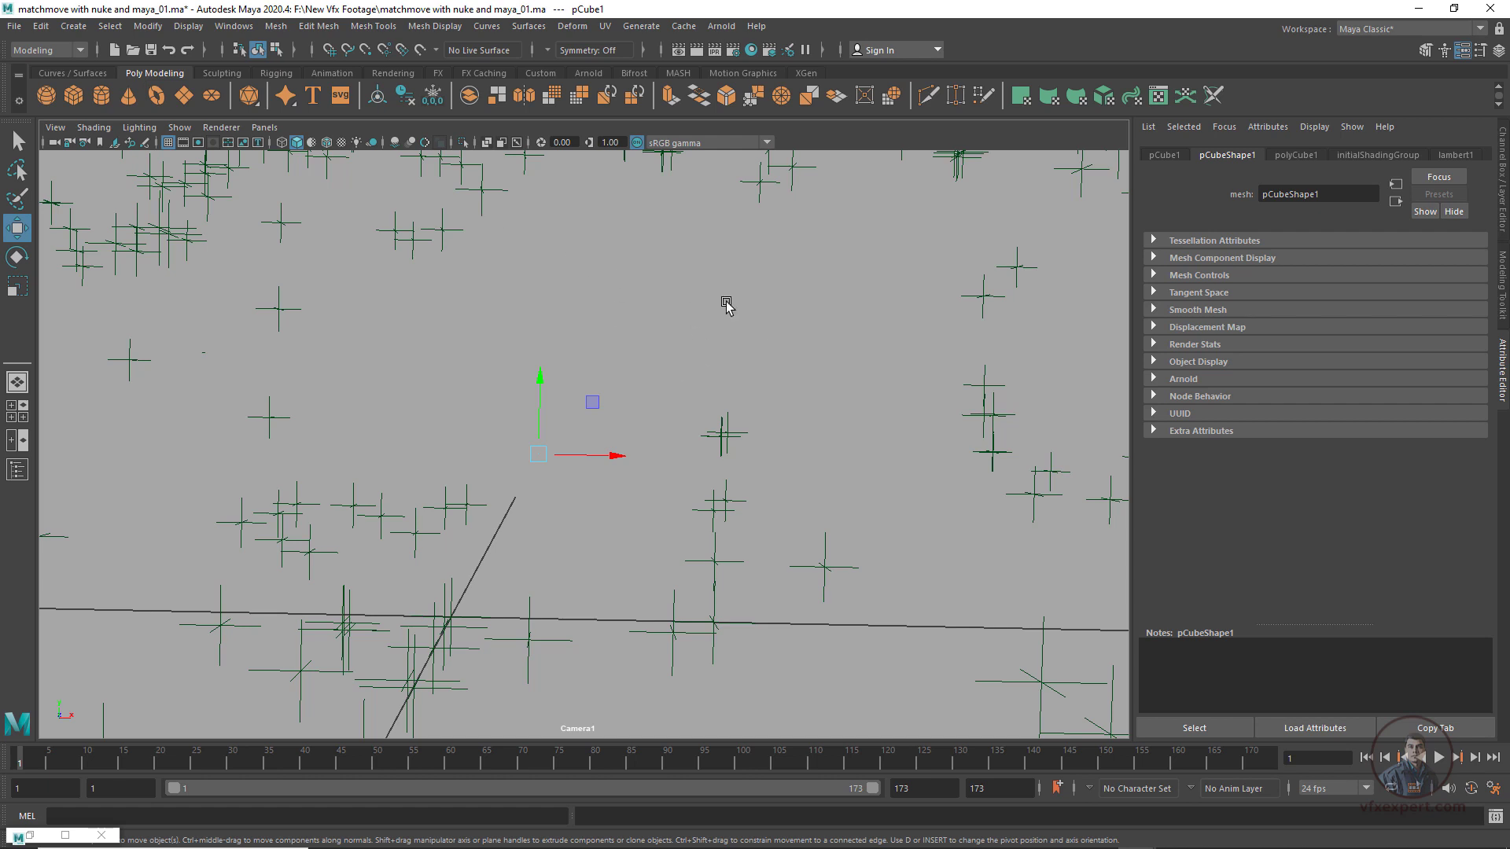
key("Delete")
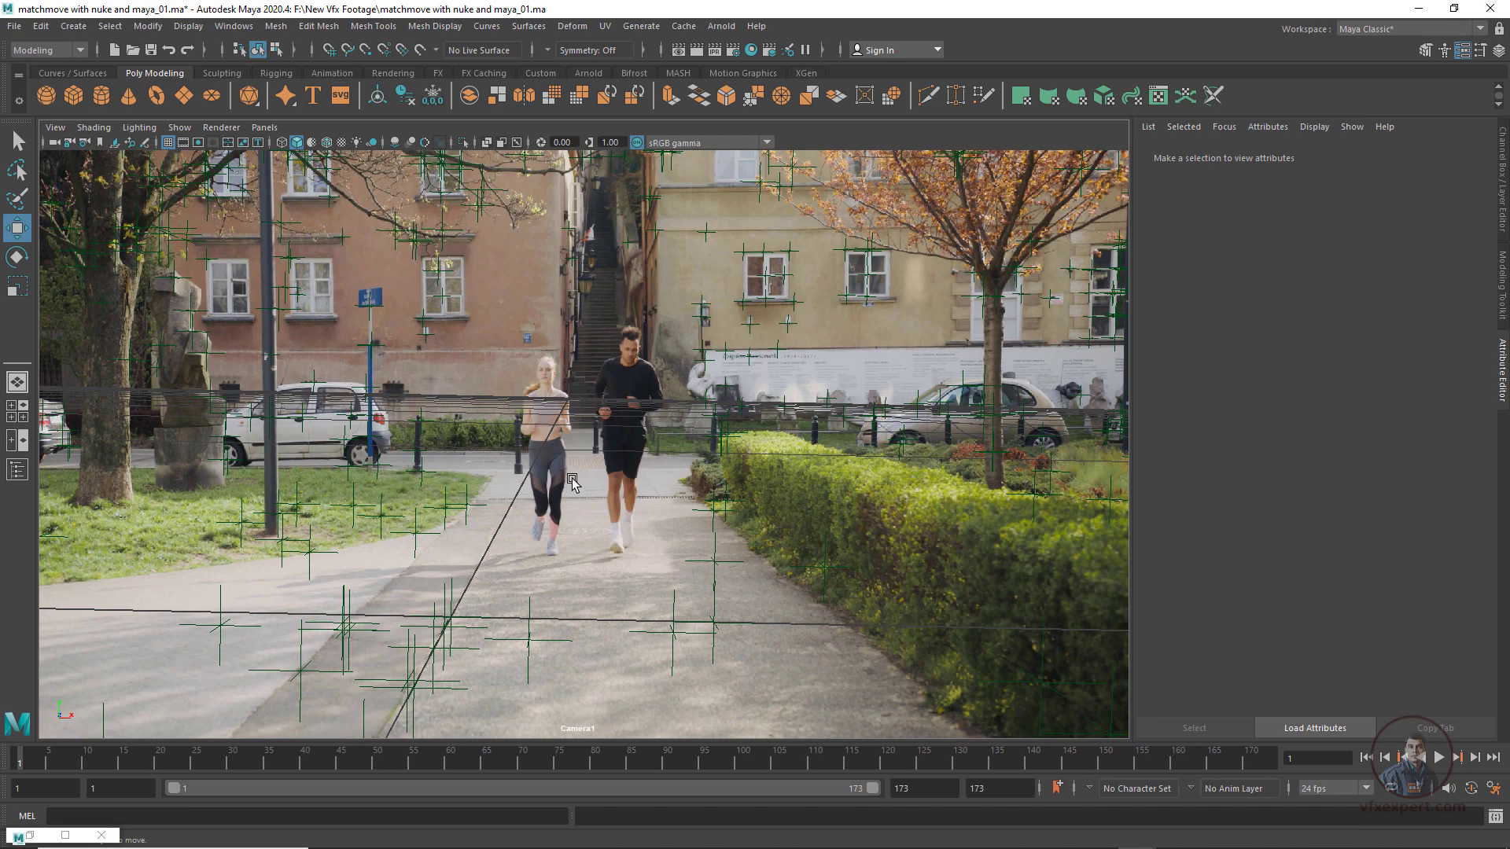
Restore the Outliner, collapse and select main_scenegroup, and set its Scale X, Y and Z to 50
left_click(32, 835)
left_click_drag(1224, 103, 733, 134)
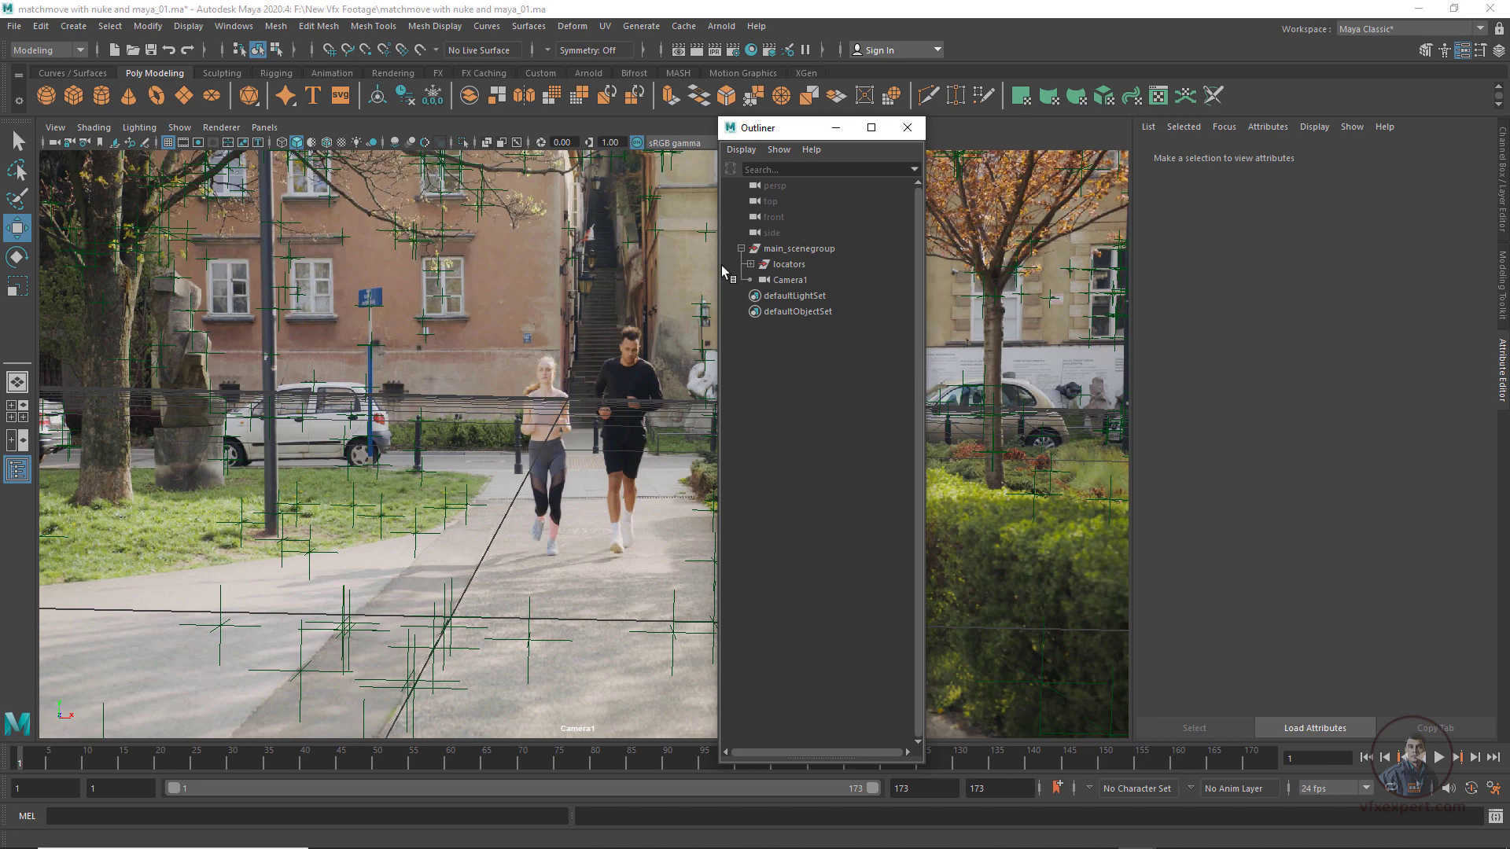
left_click(741, 248)
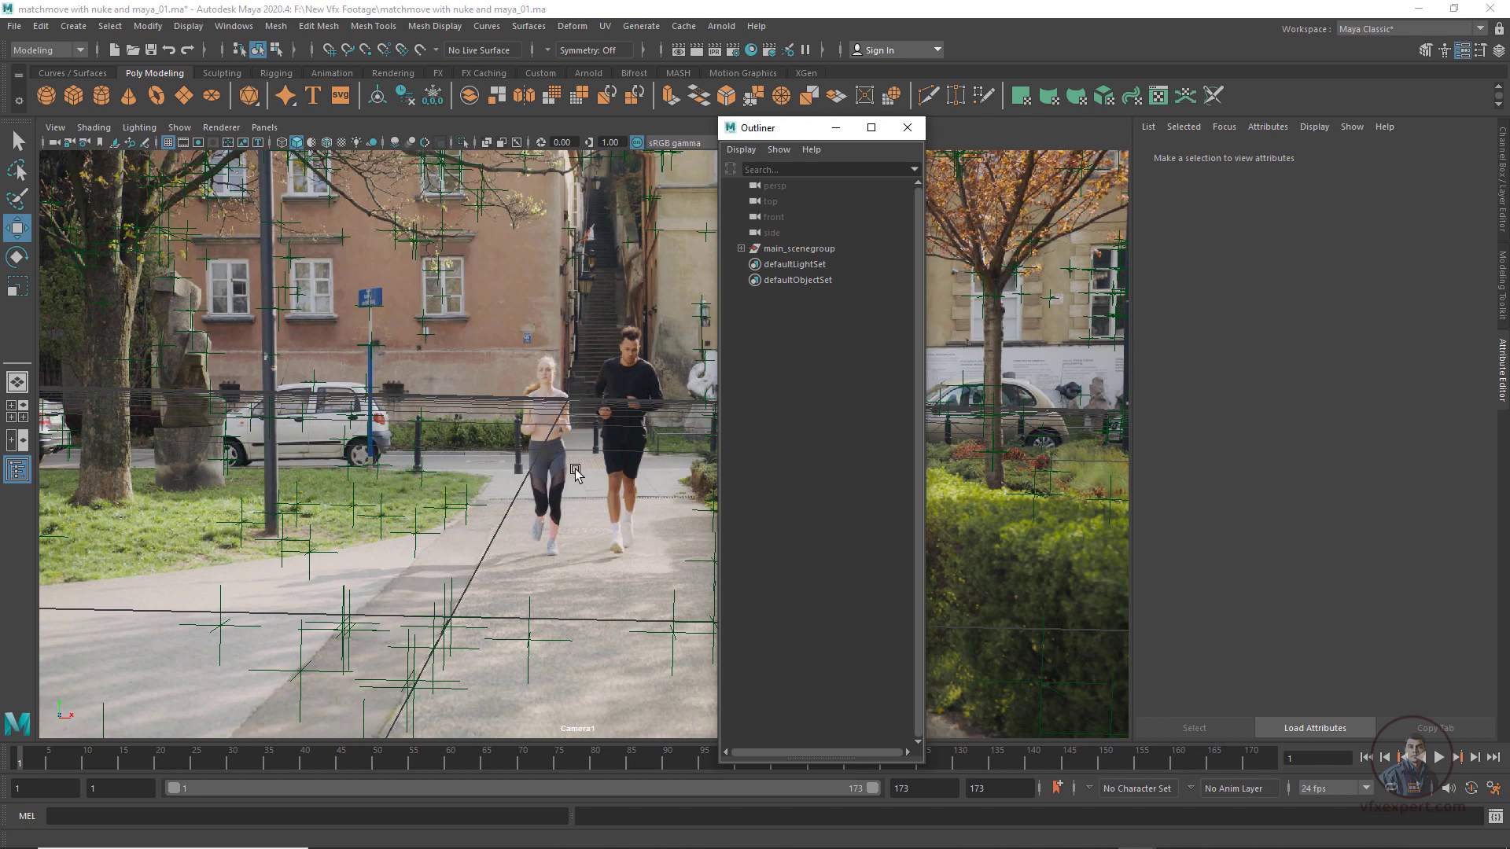
left_click(791, 248)
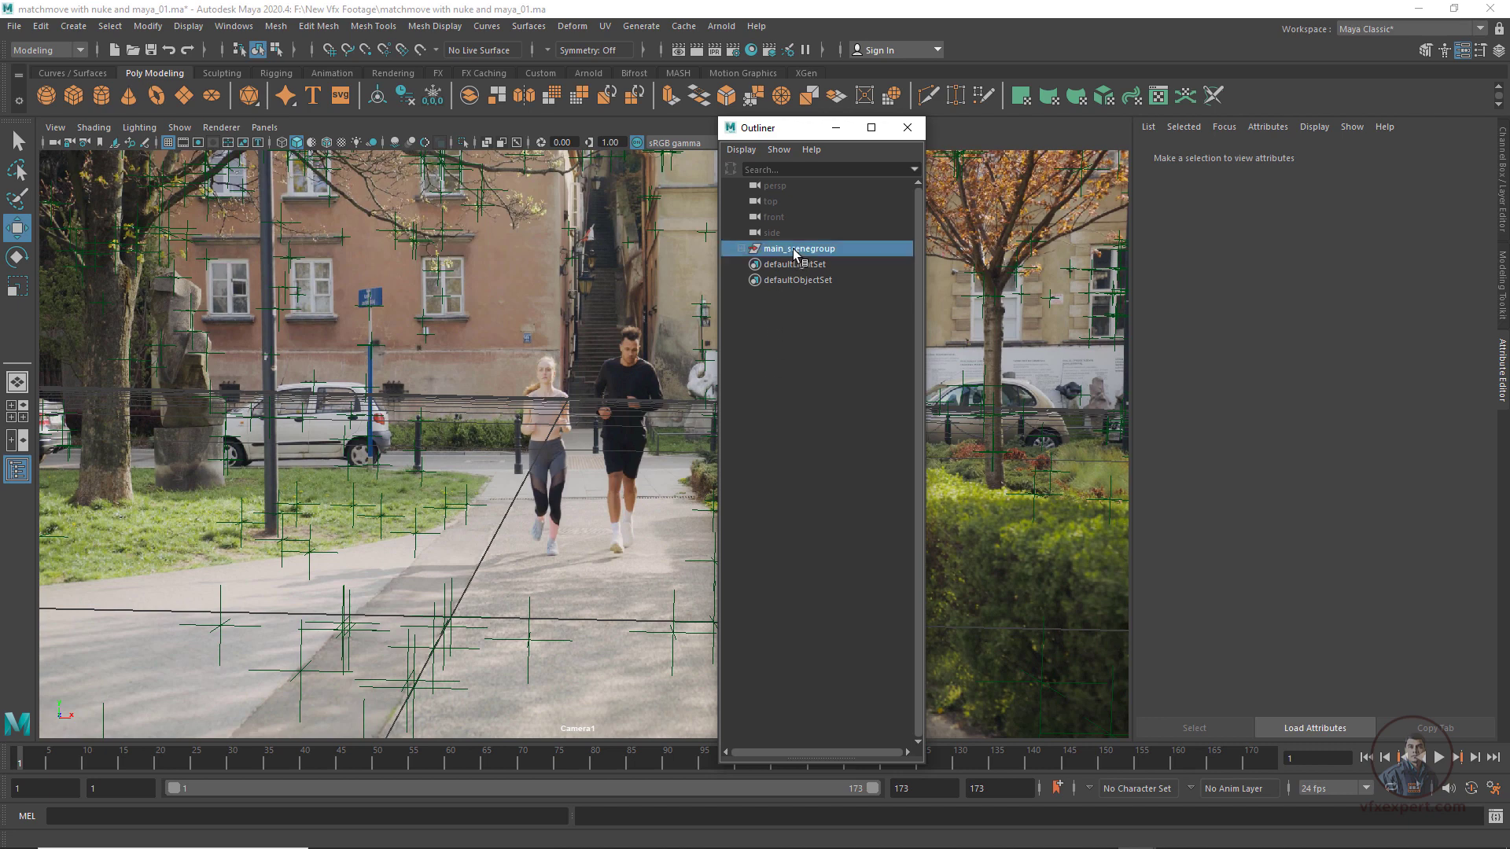
left_click(1503, 206)
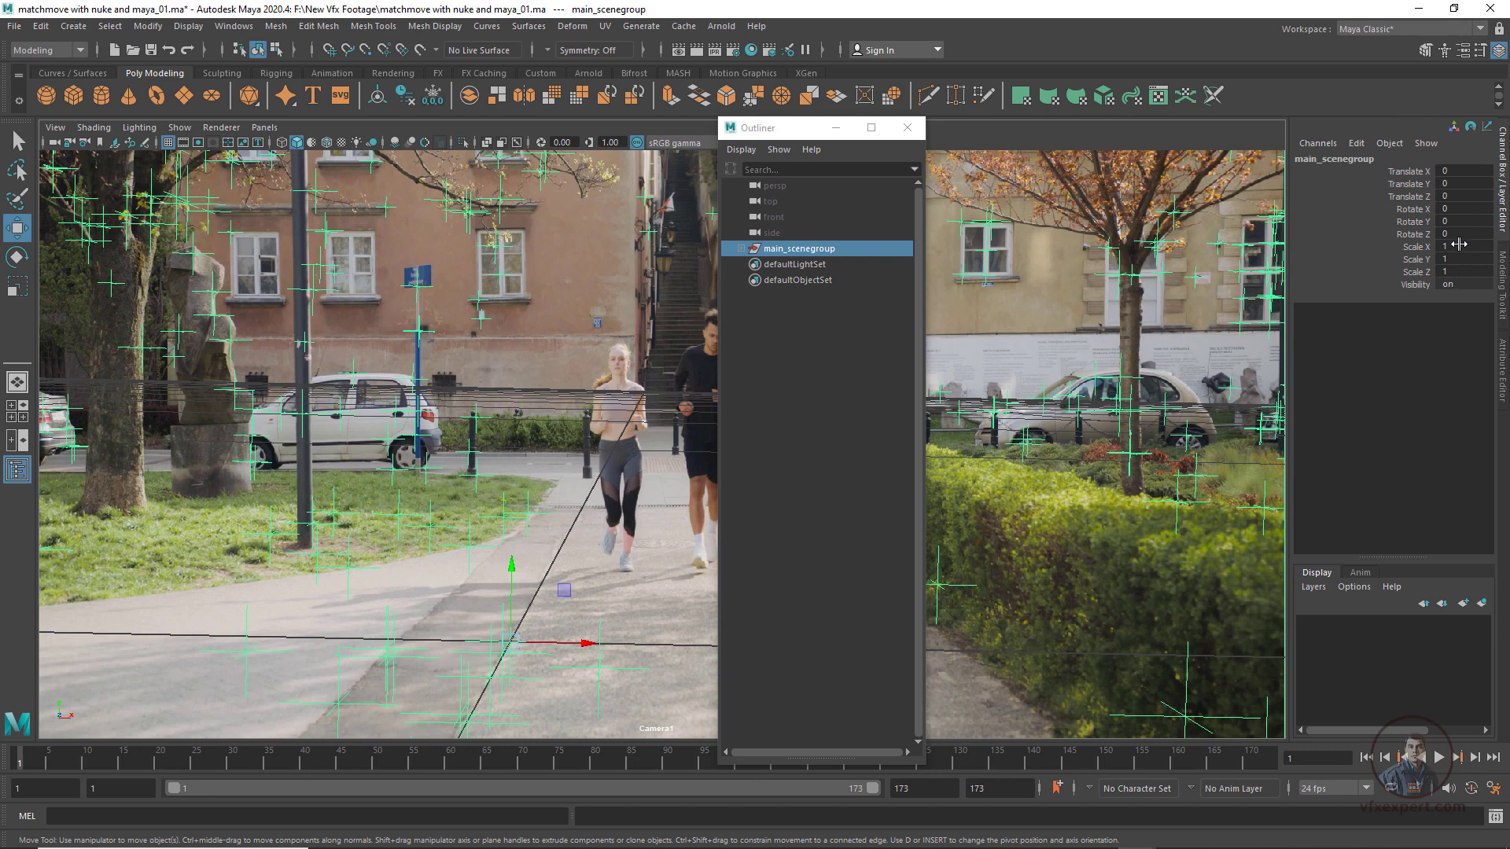
left_click_drag(1458, 245, 1461, 268)
type("50")
key("Return")
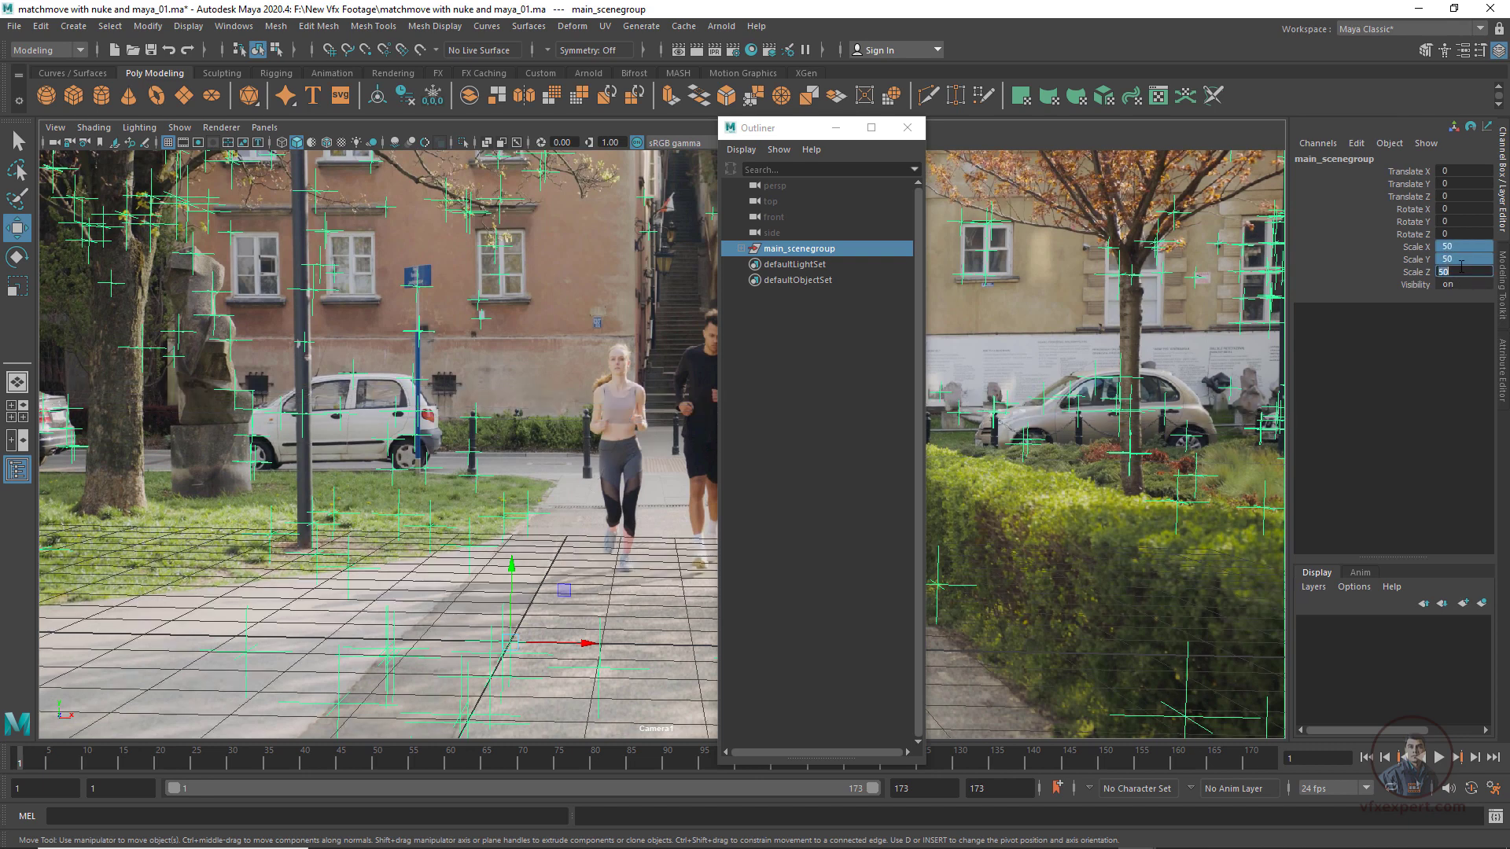
left_click_drag(818, 127, 1048, 154)
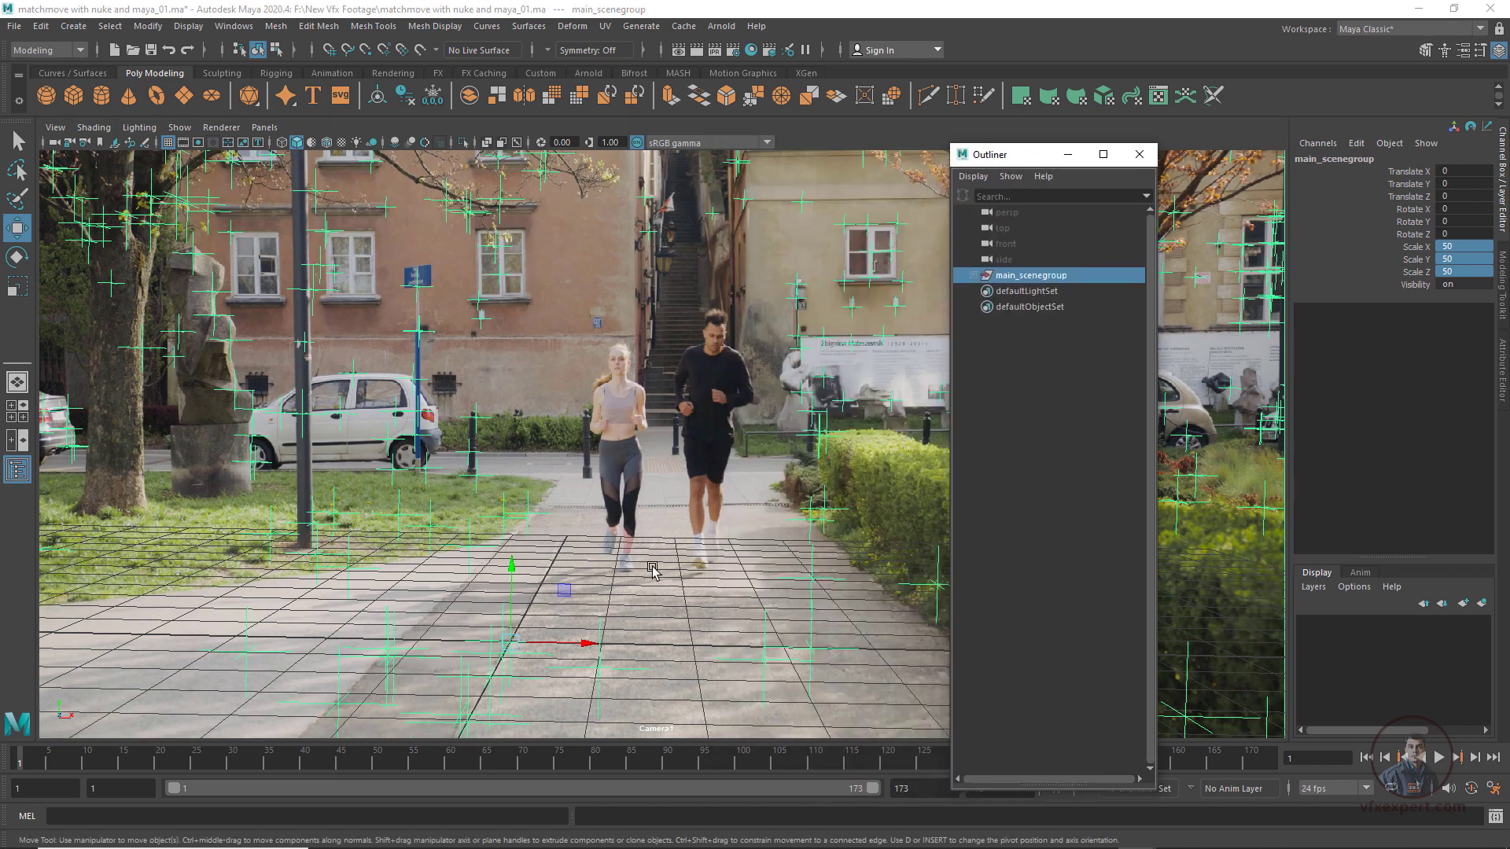
Set main_scenegroup's Scale X, Y and Z to 100, deselect it, move the Outliner aside and replay the footage
key("1")
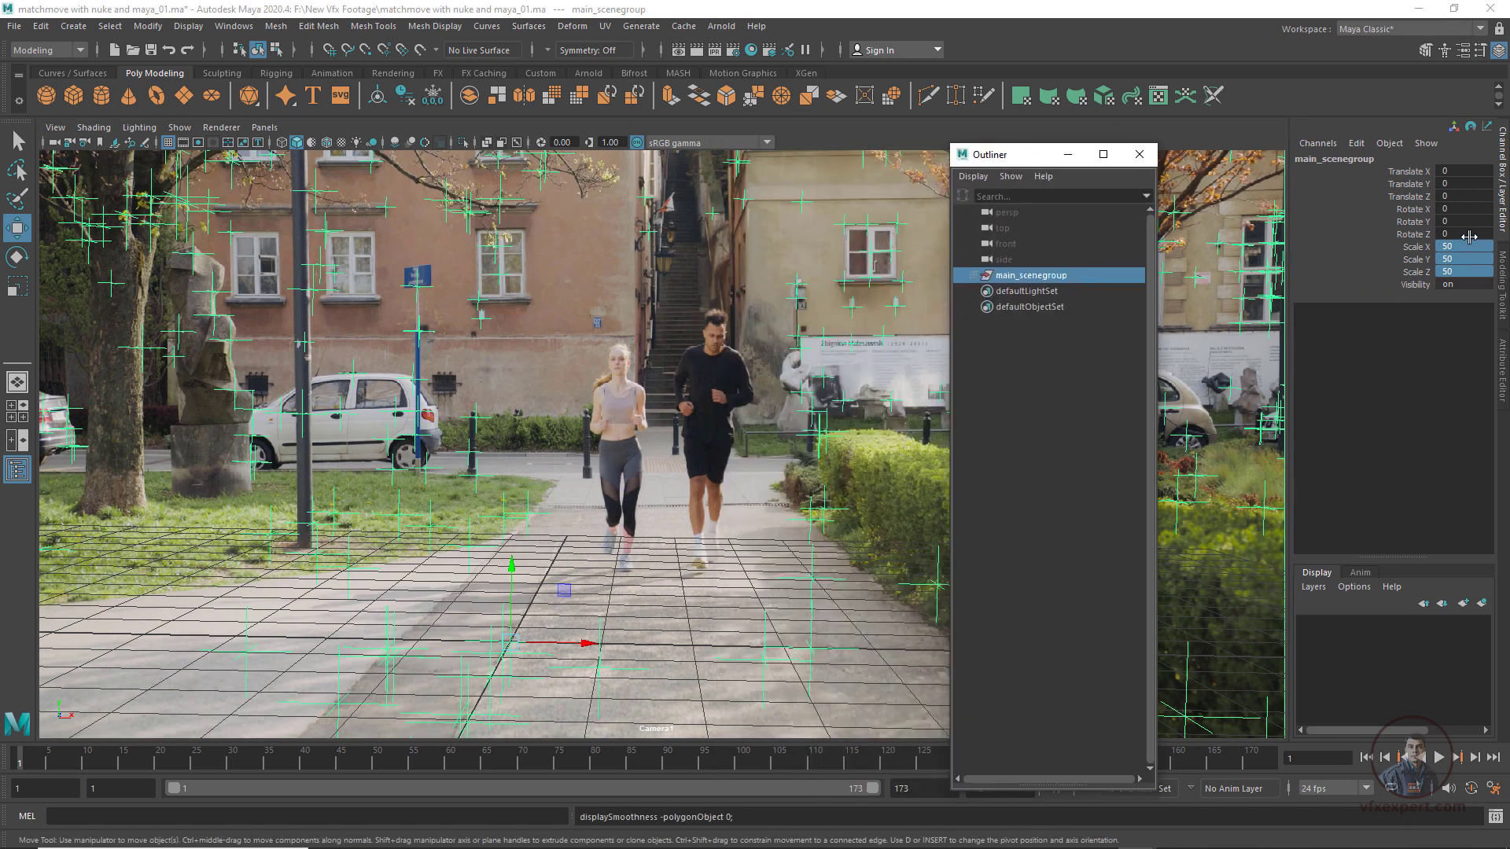
double_click(1473, 245)
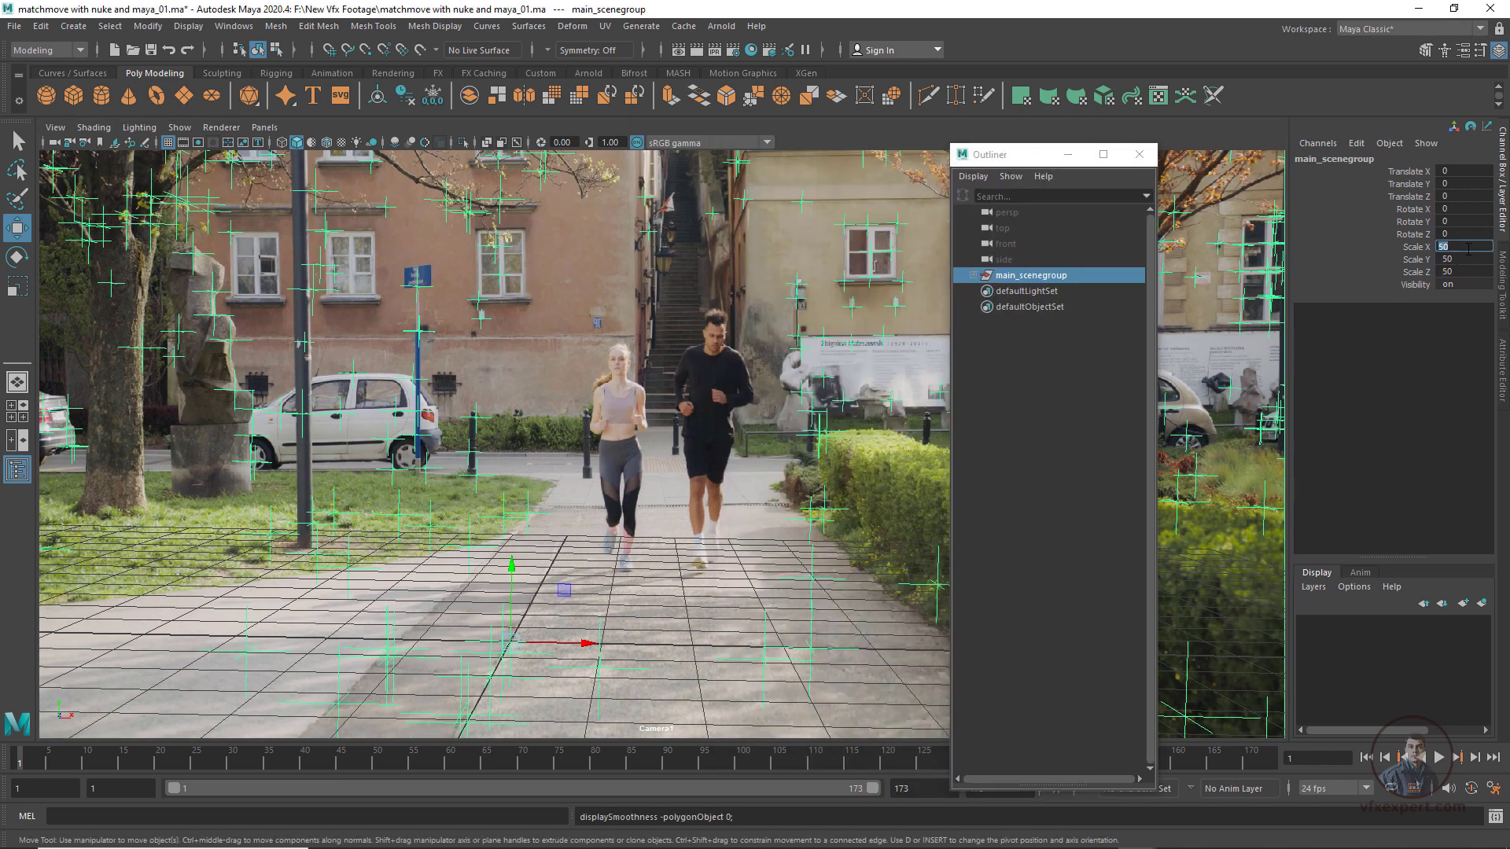
left_click(1471, 260)
left_click_drag(1471, 246, 1469, 269)
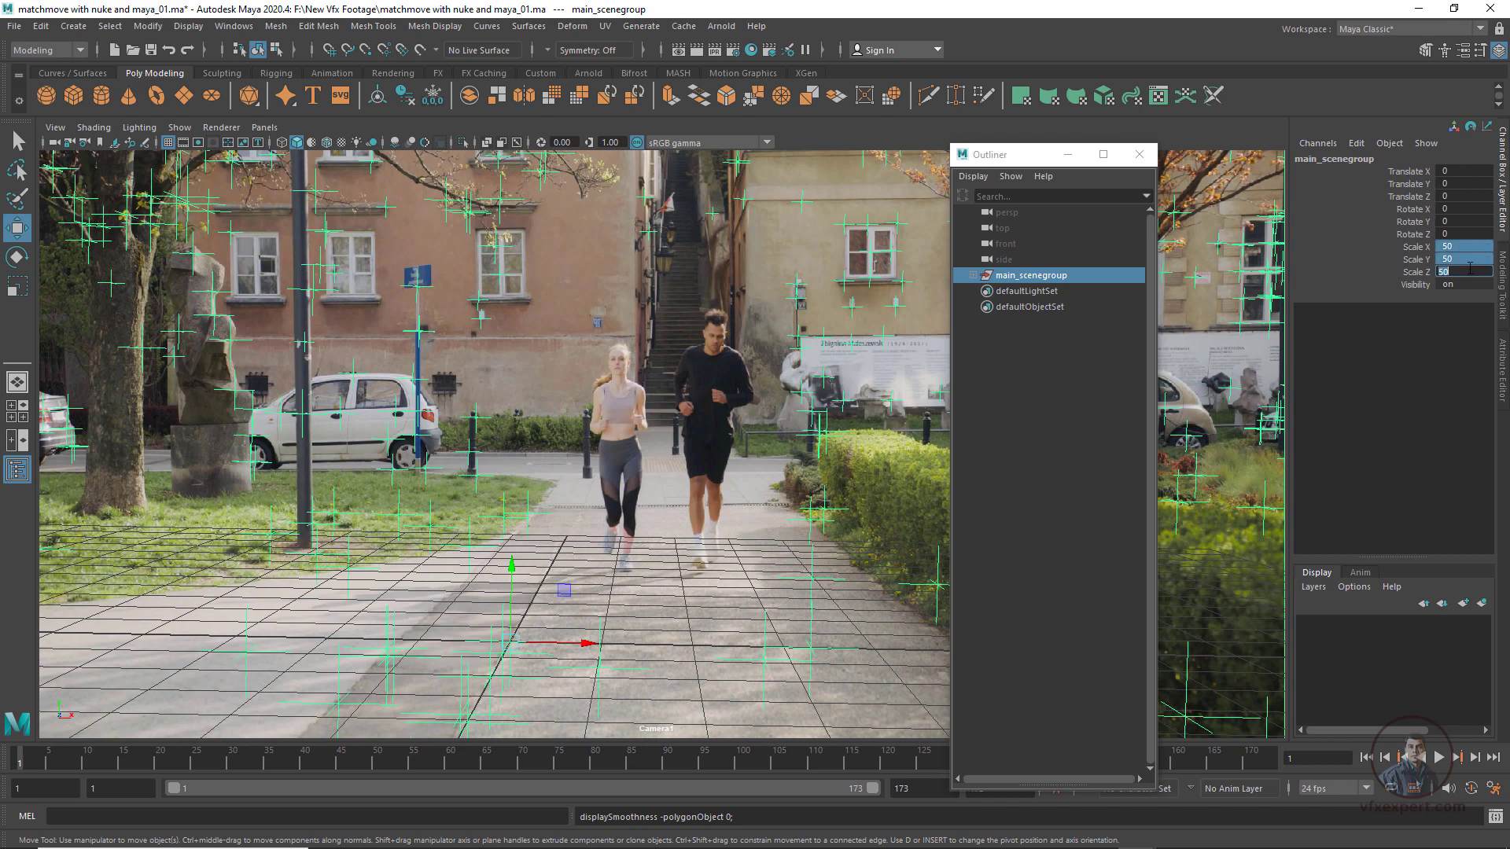
key("Return")
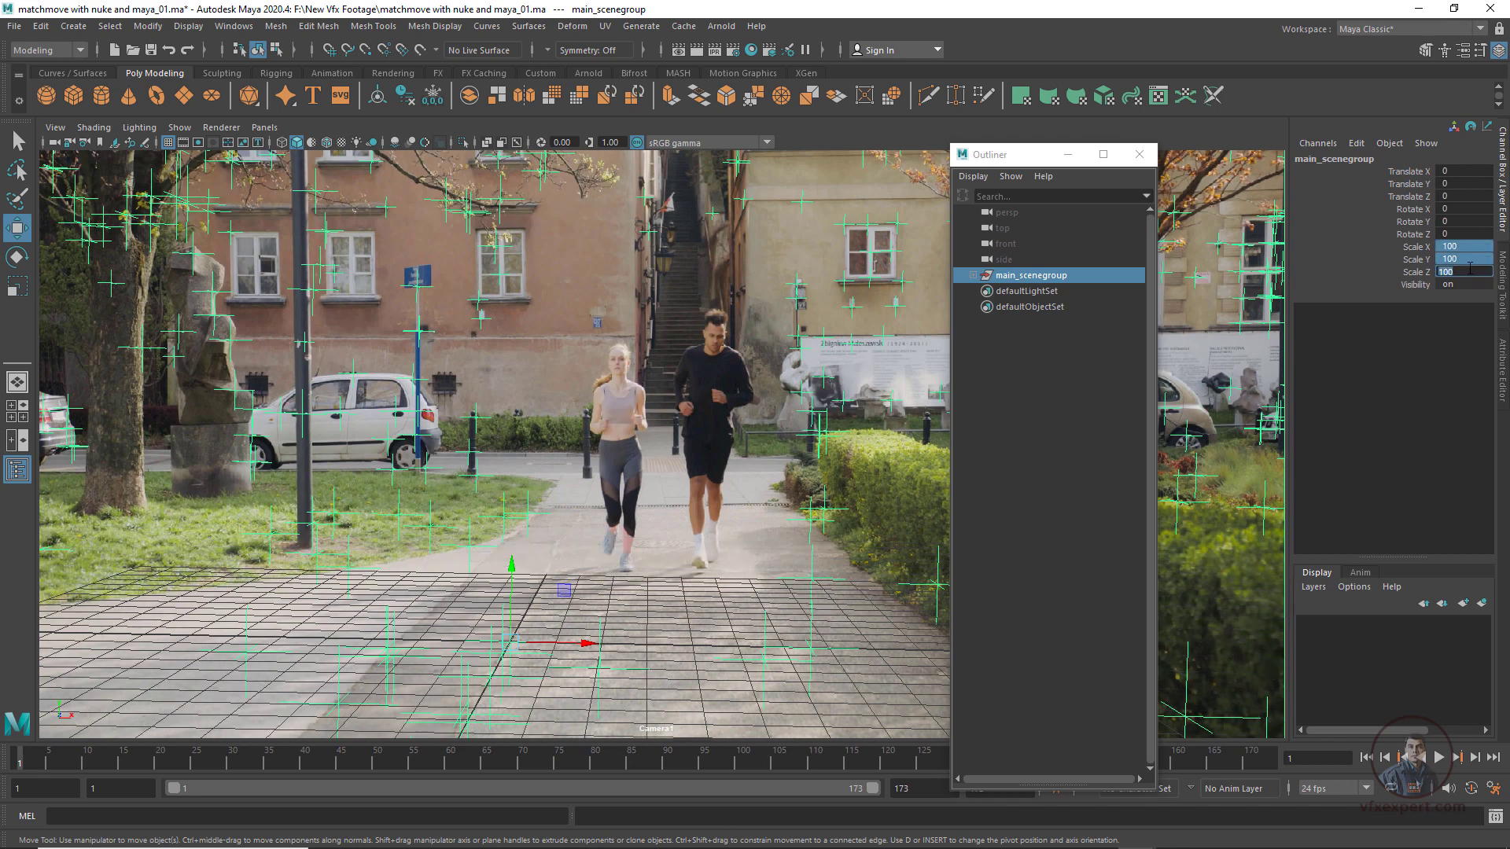
left_click(1029, 327)
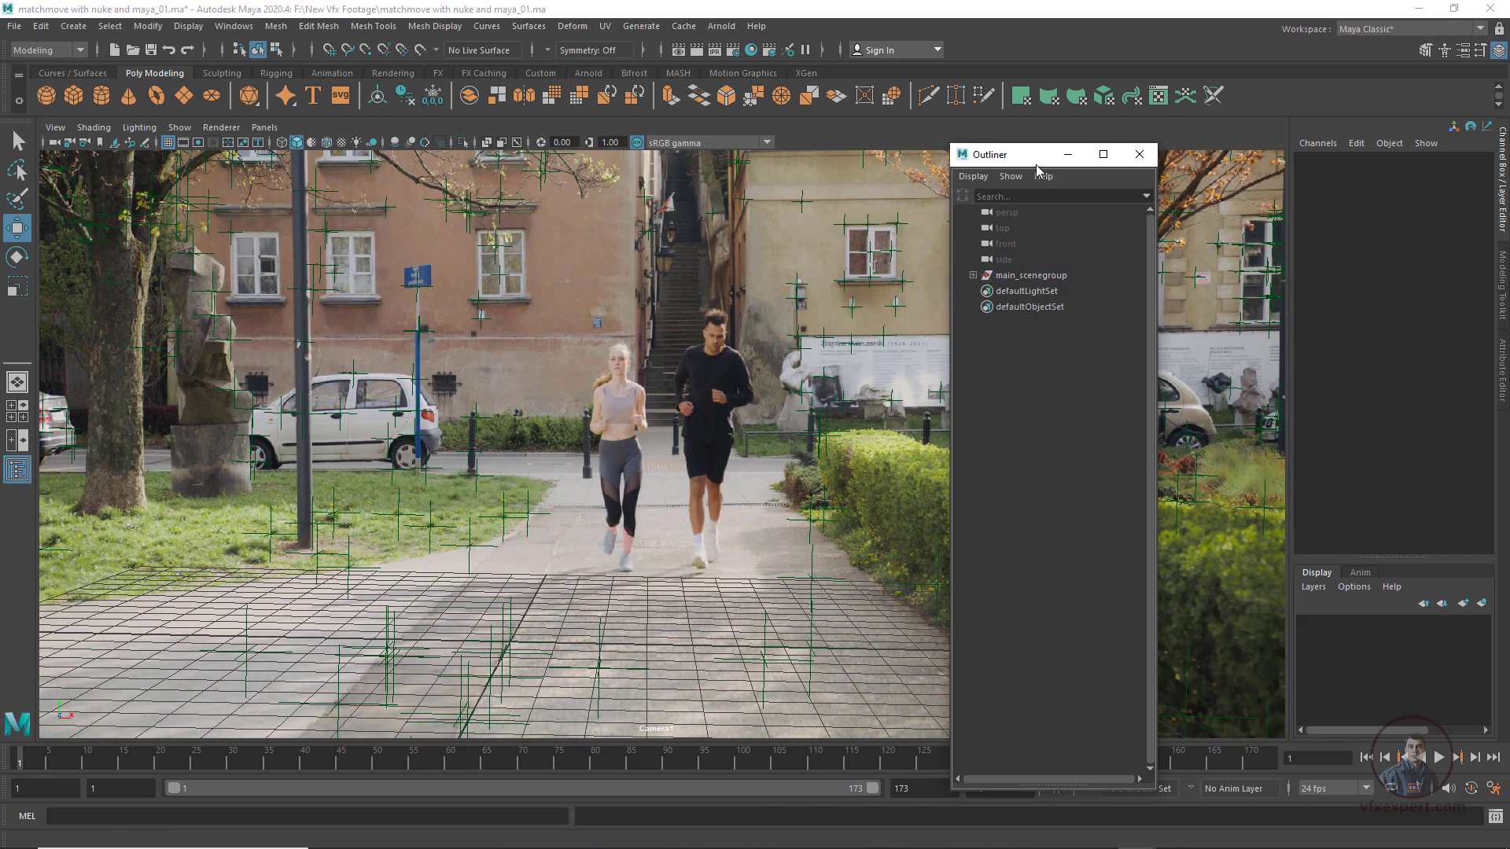
left_click_drag(1035, 163, 1159, 167)
left_click_drag(88, 767, 3, 833)
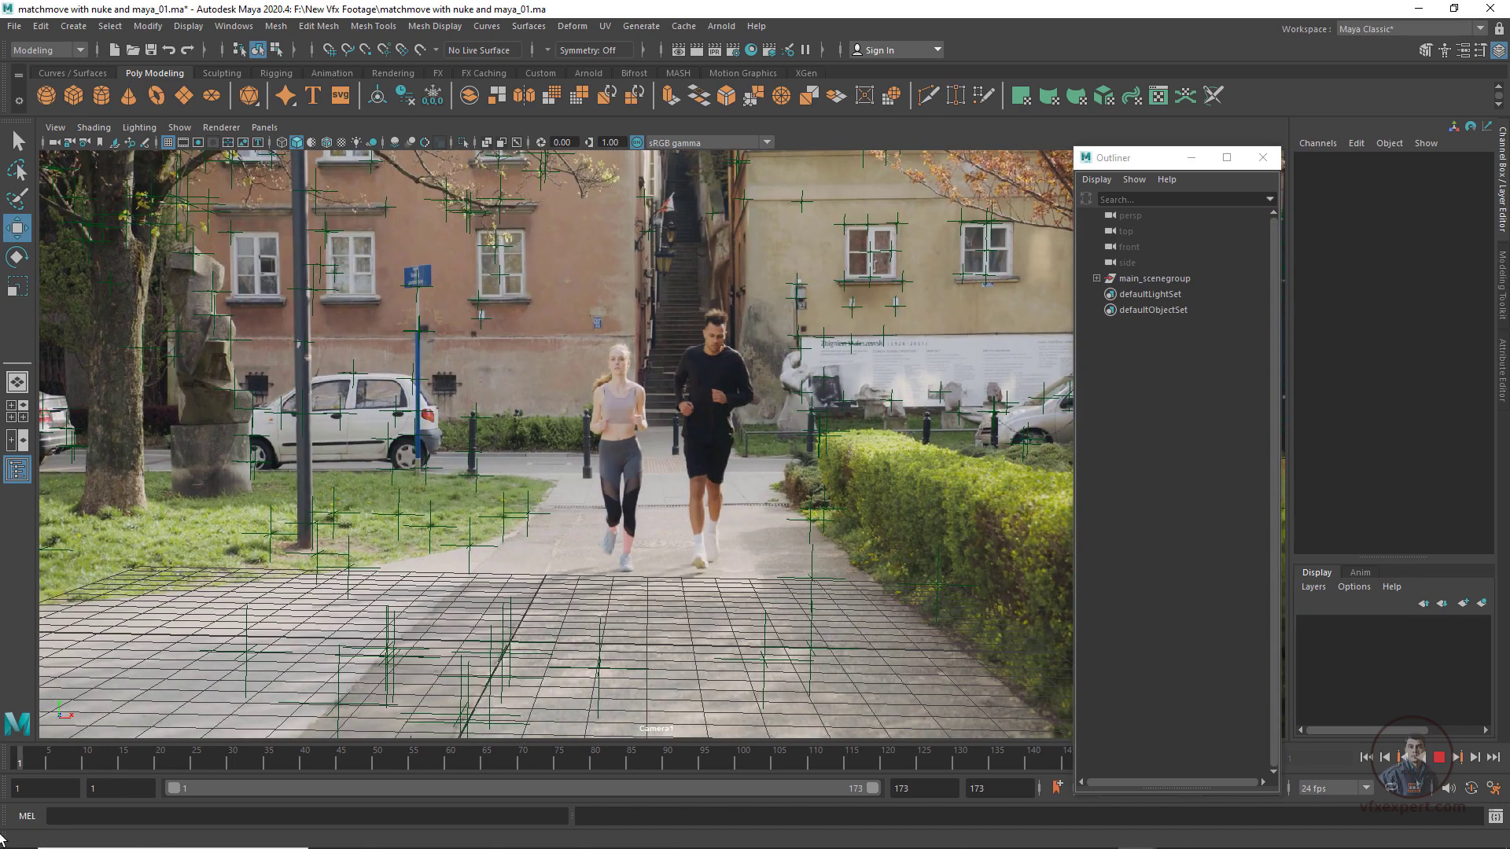
Create a polygon cube at the origin, minimize the Outliner and raise the cube to about 0.57 units in Y
left_click(79, 99)
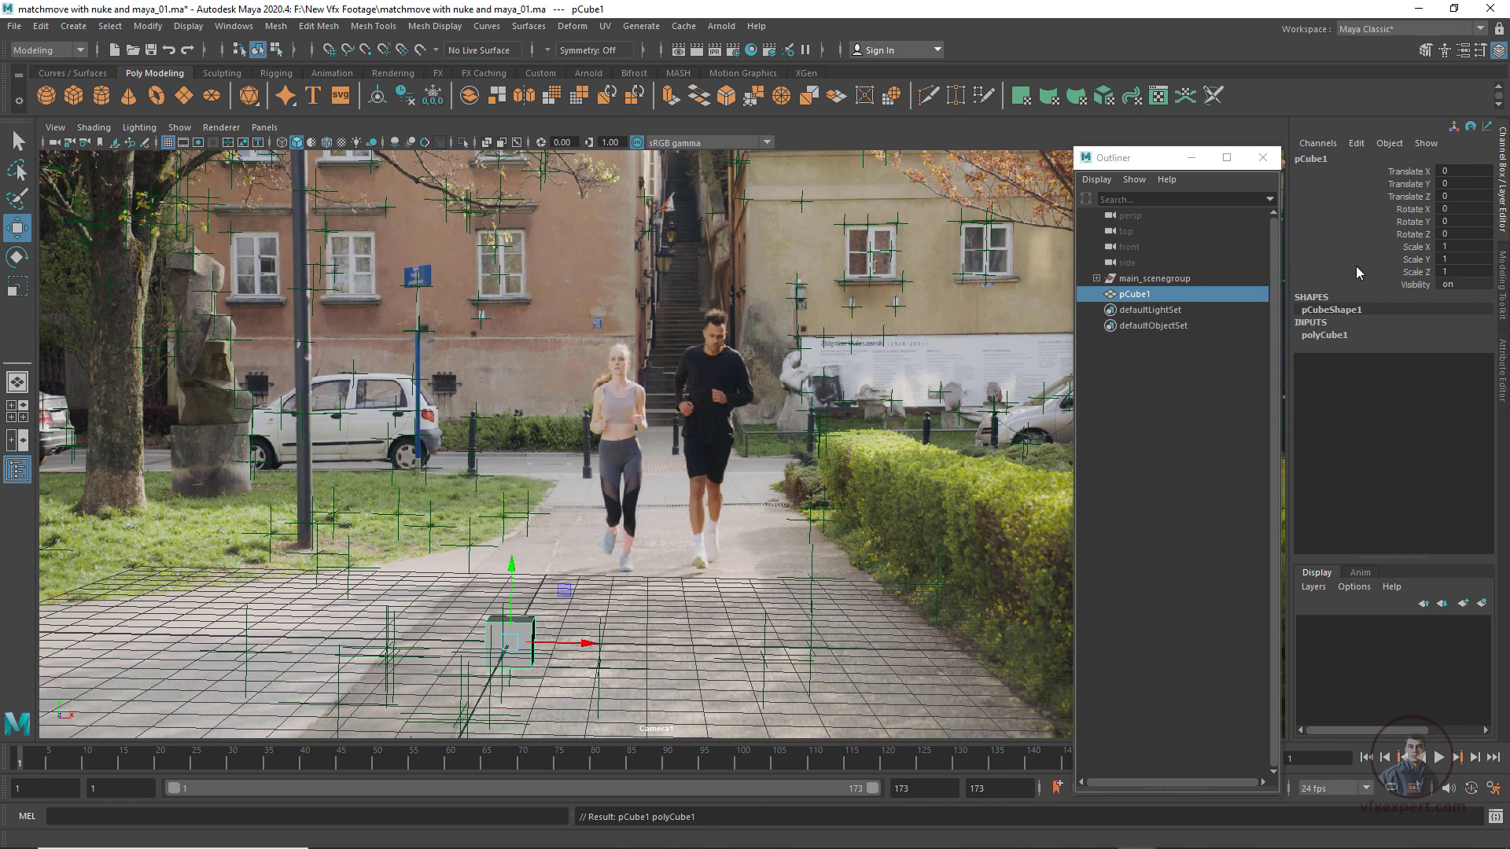
left_click(1158, 371)
left_click(1150, 280)
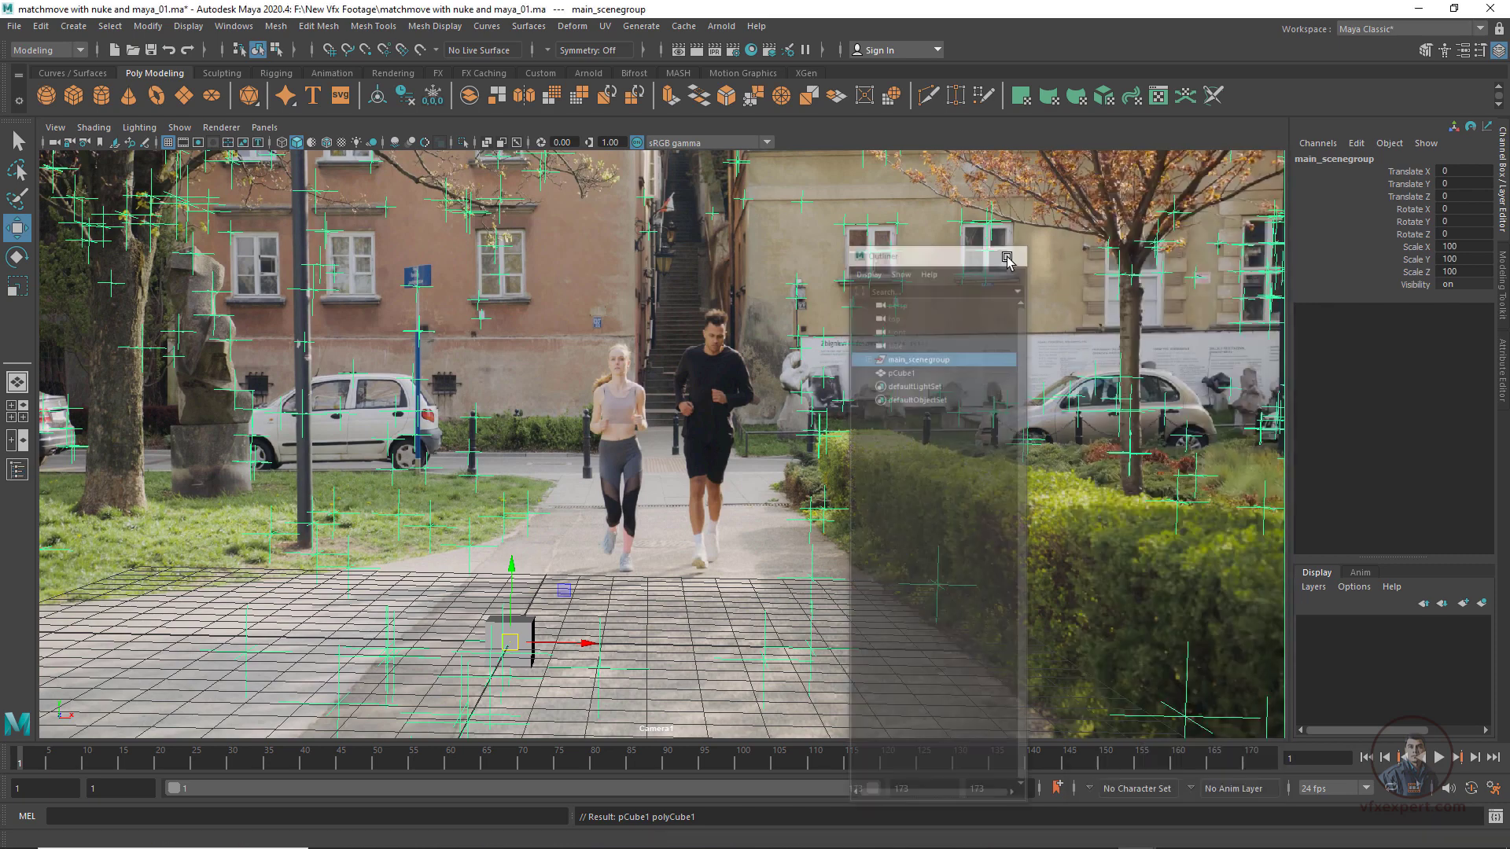
left_click(1191, 157)
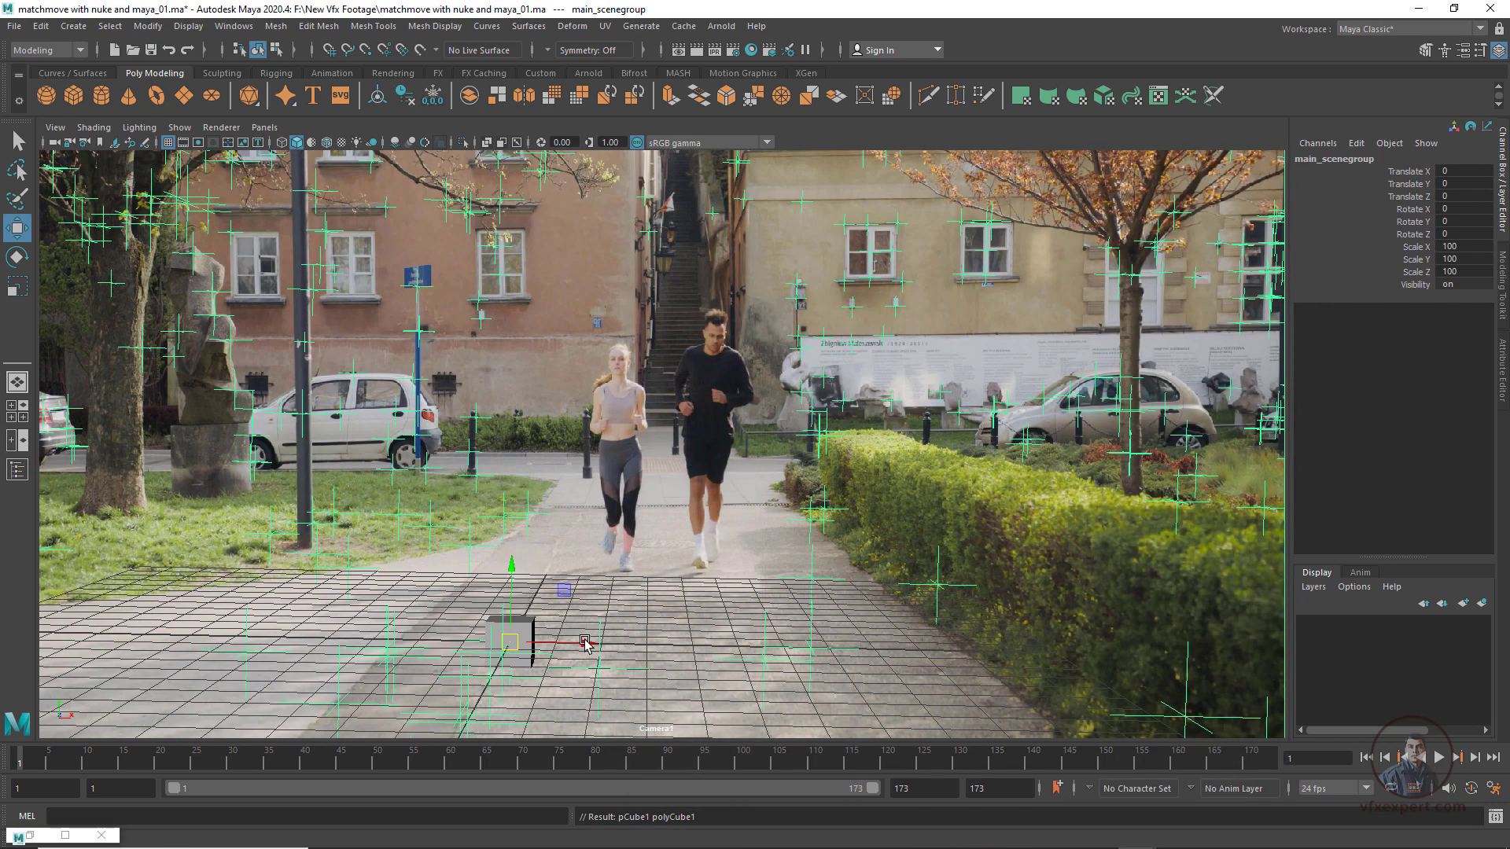
left_click(511, 578)
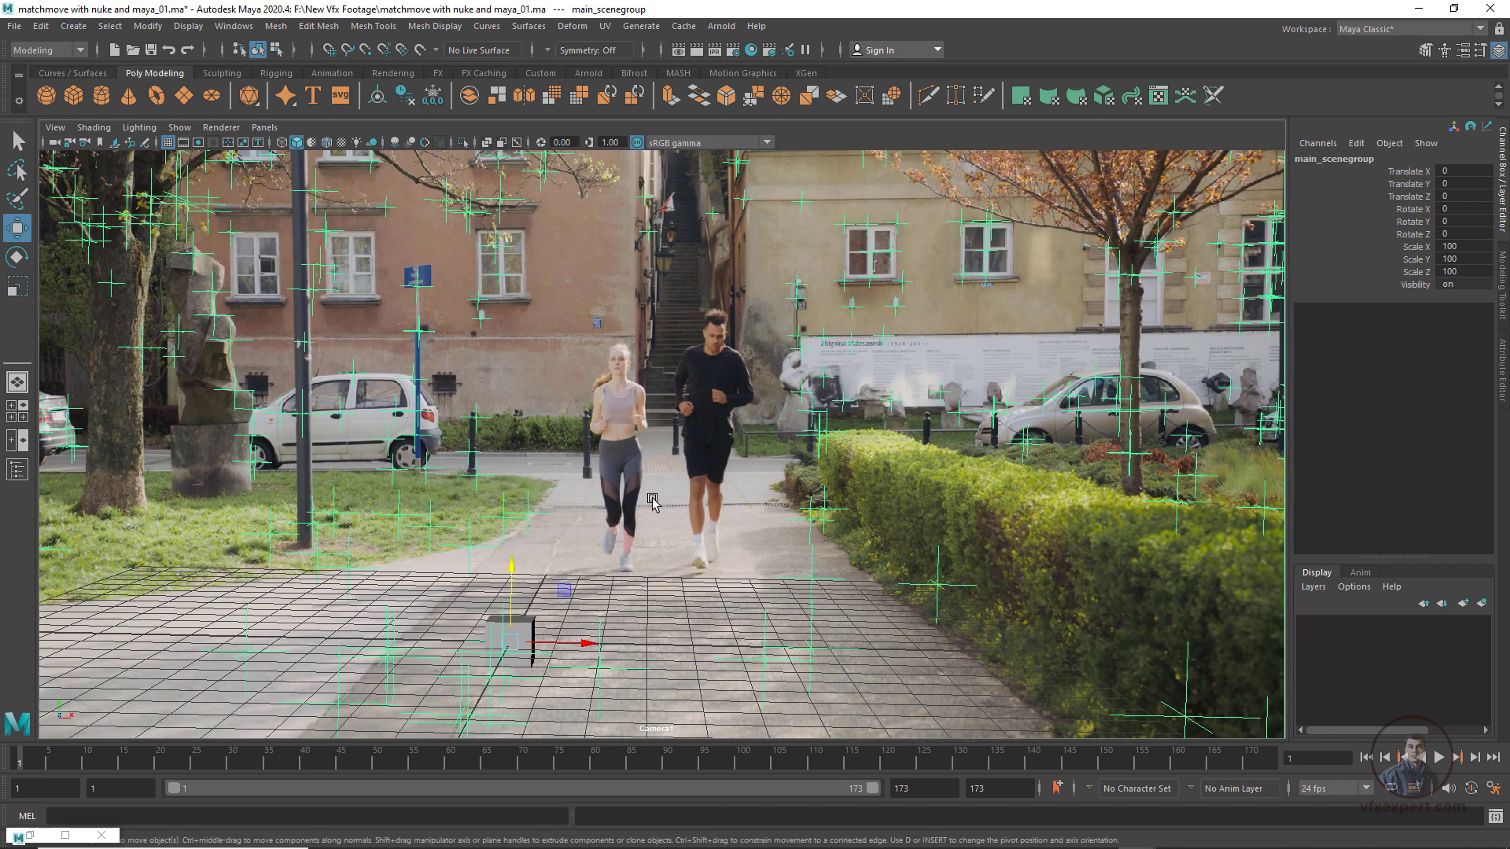
left_click(527, 626)
mouse_move(512, 570)
left_mouse_down()
mouse_move(520, 535)
mouse_move(523, 551)
left_mouse_up()
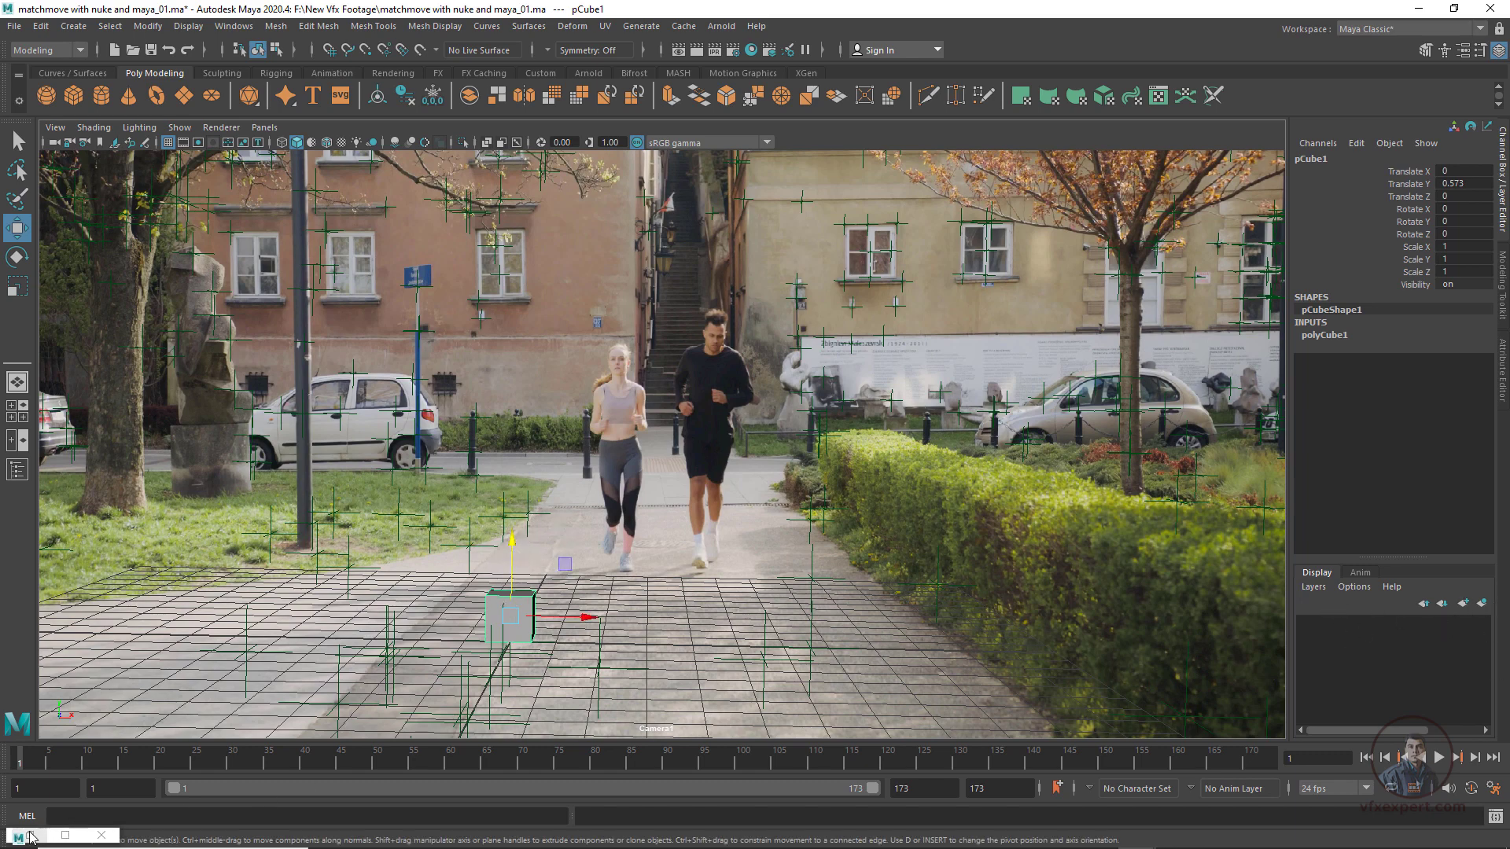
Restore the Outliner, create a display layer from the locators group inside main_scenegroup, name it locator and minimize the Outliner
left_click(63, 836)
left_click(1136, 398)
left_click(1149, 279)
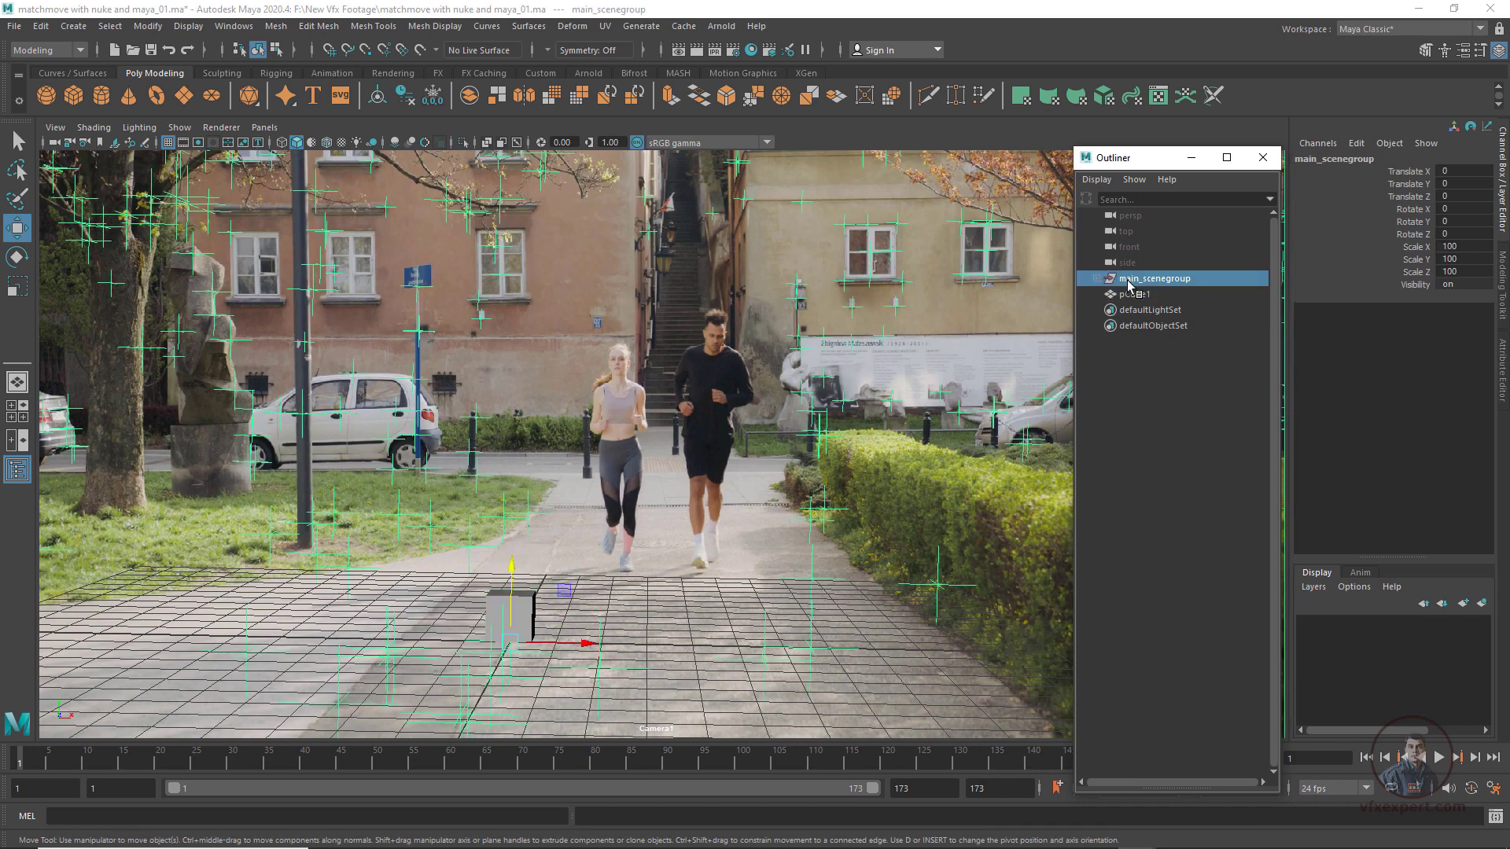
left_click(1096, 278)
left_click(1118, 456)
left_click(1144, 294)
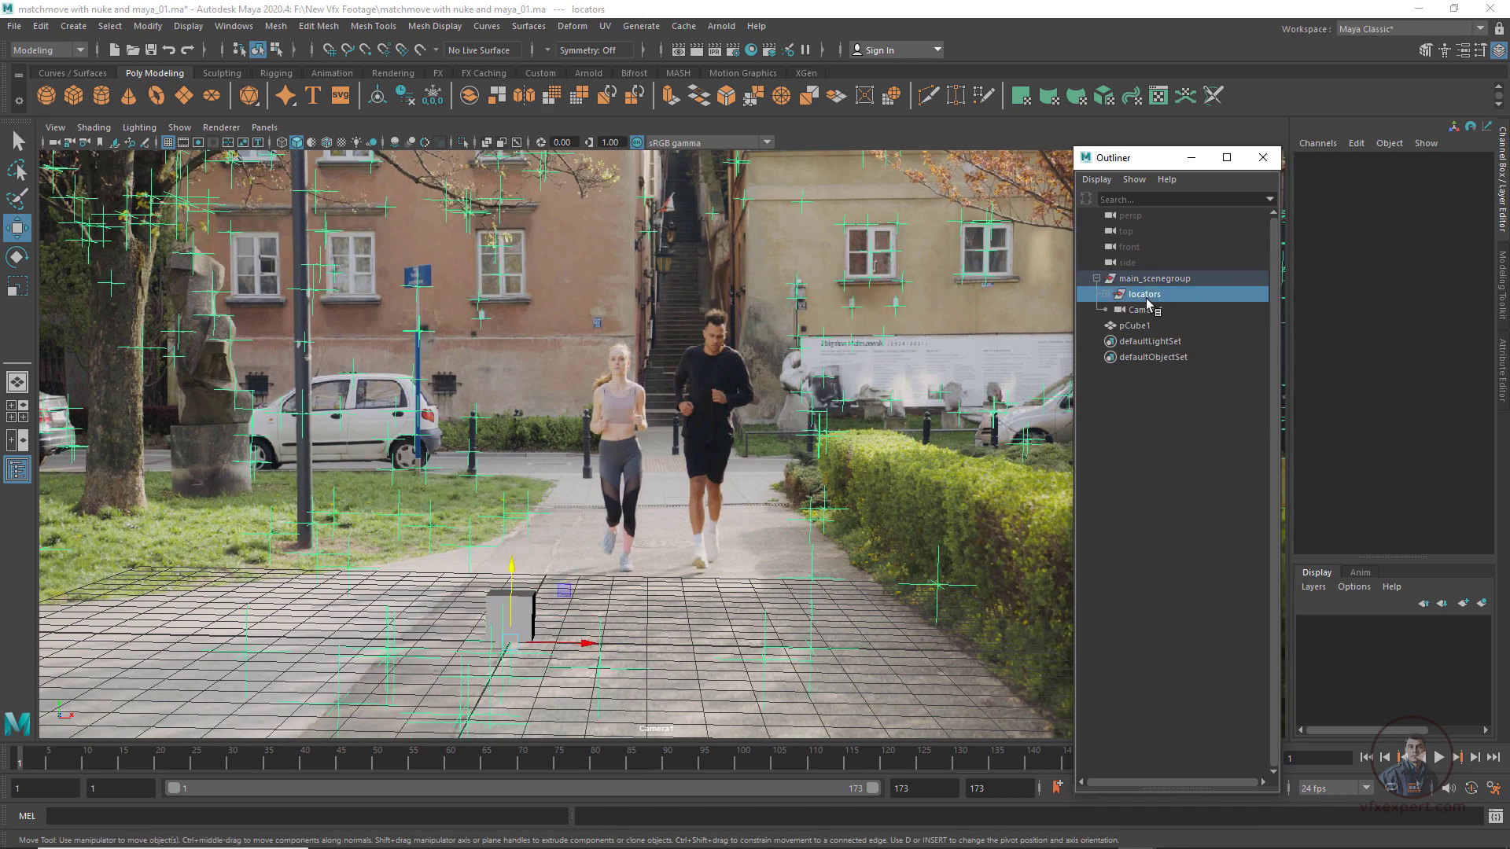
left_click(1481, 603)
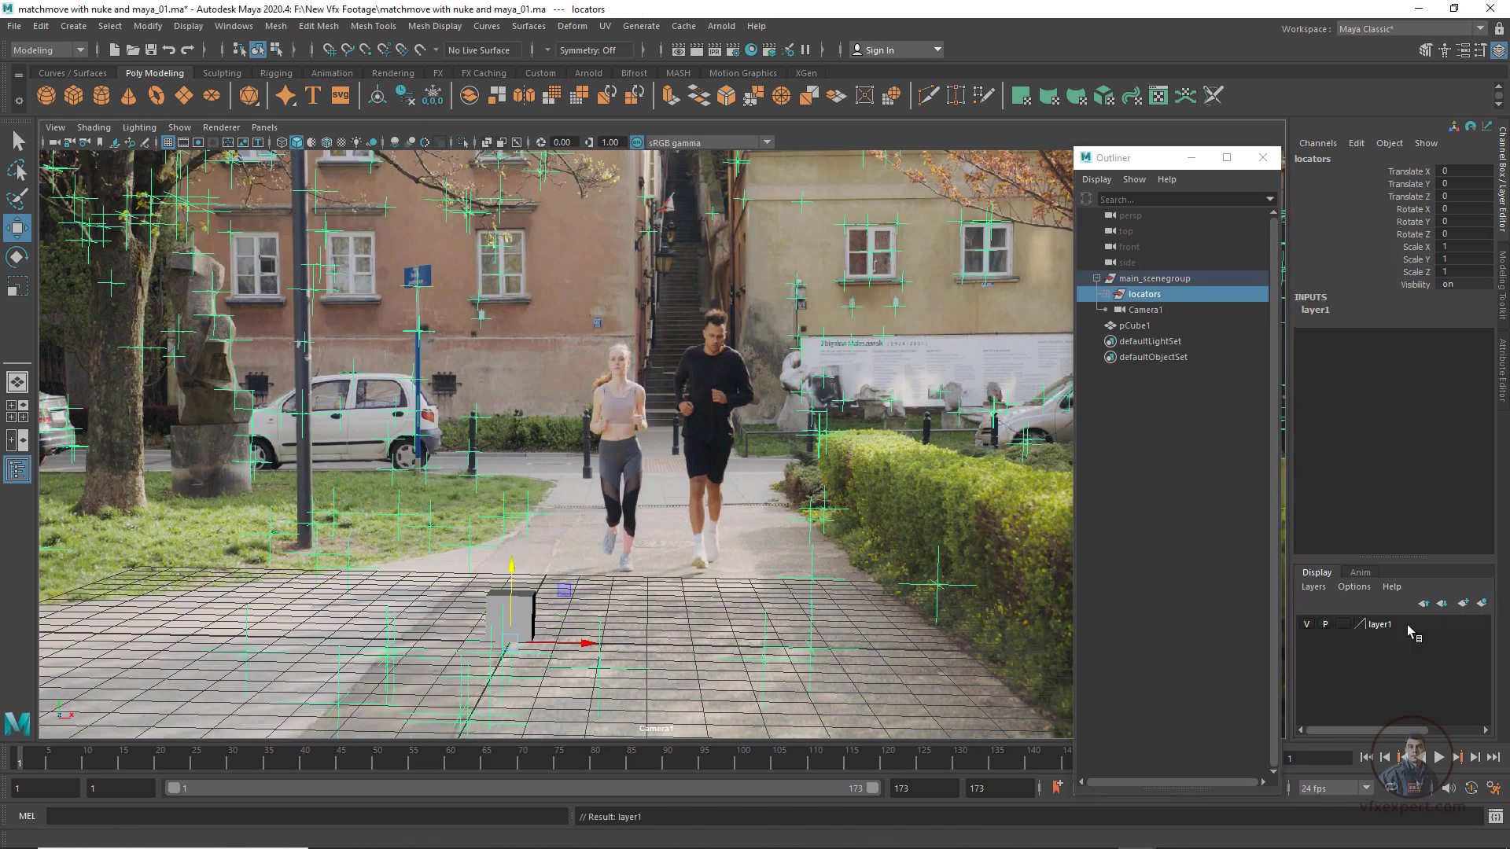
double_click(1385, 625)
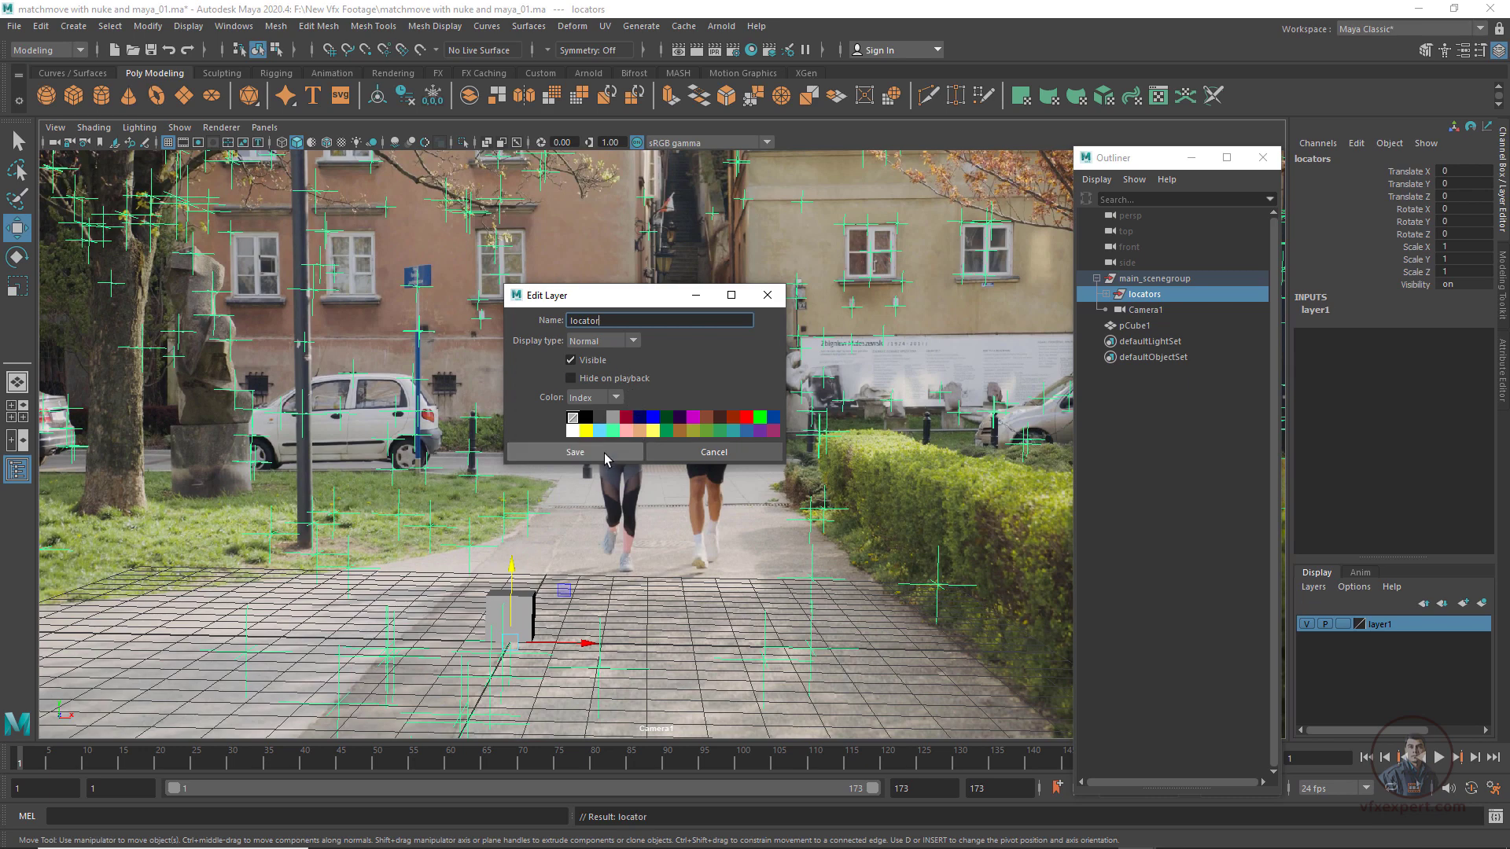
left_click(607, 455)
left_click(1272, 158)
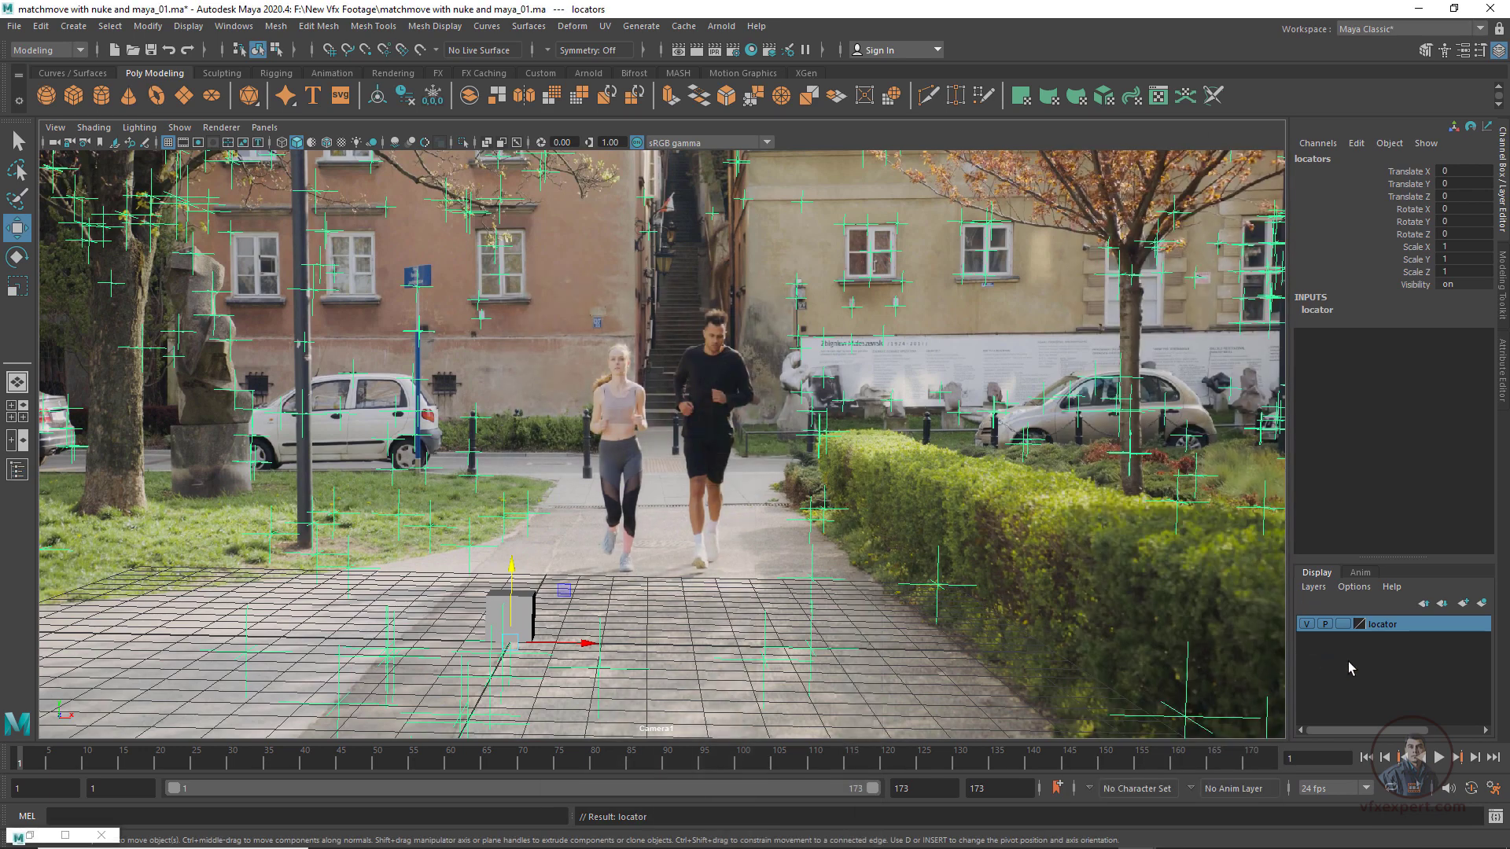
Hide the locator layer and turn off the grid in the Camera1 view
left_click(1306, 624)
left_click(698, 594)
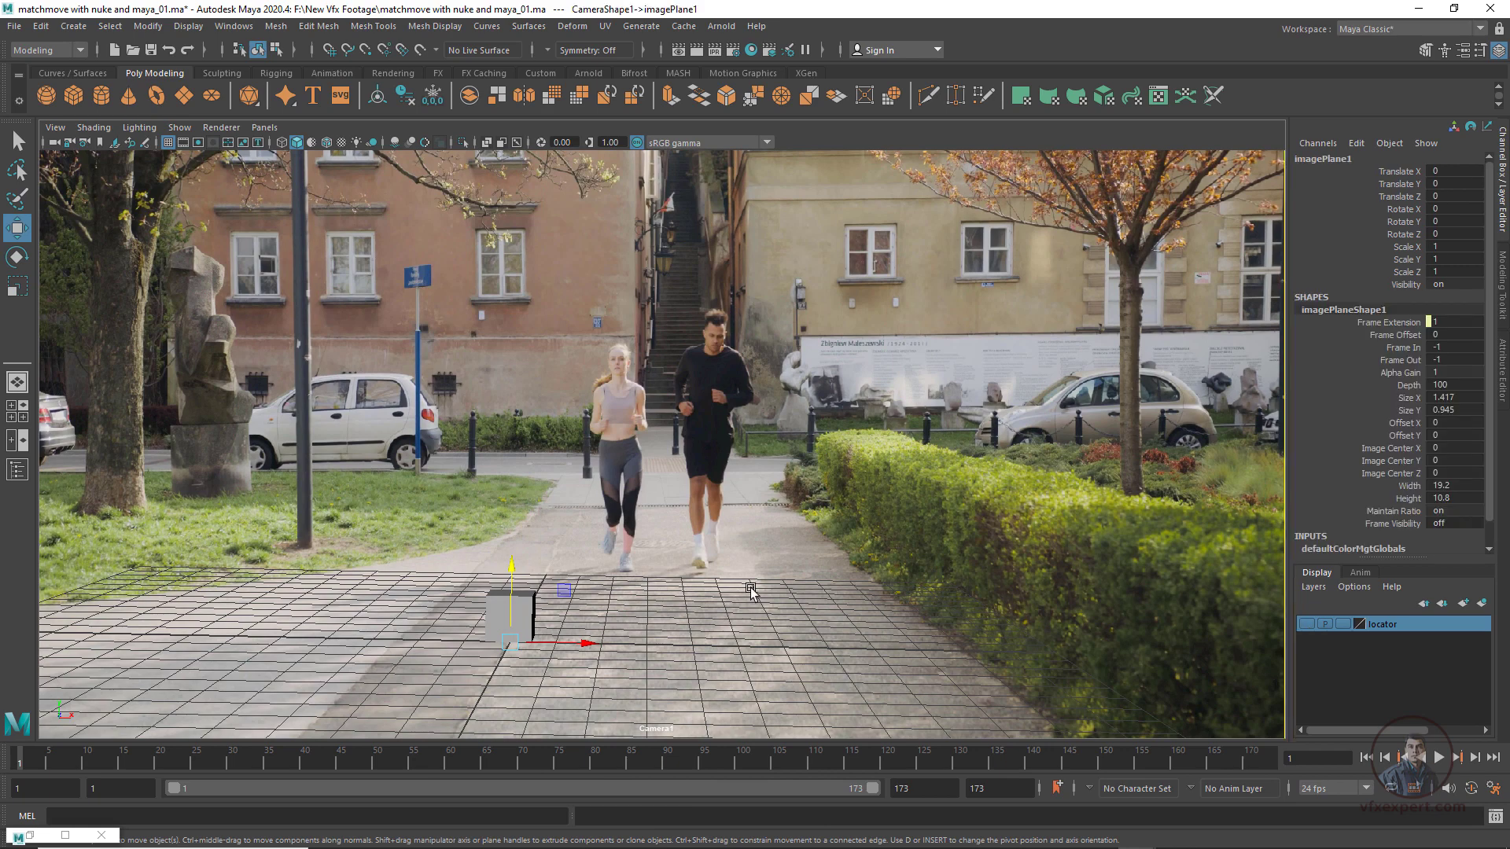
left_click(168, 143)
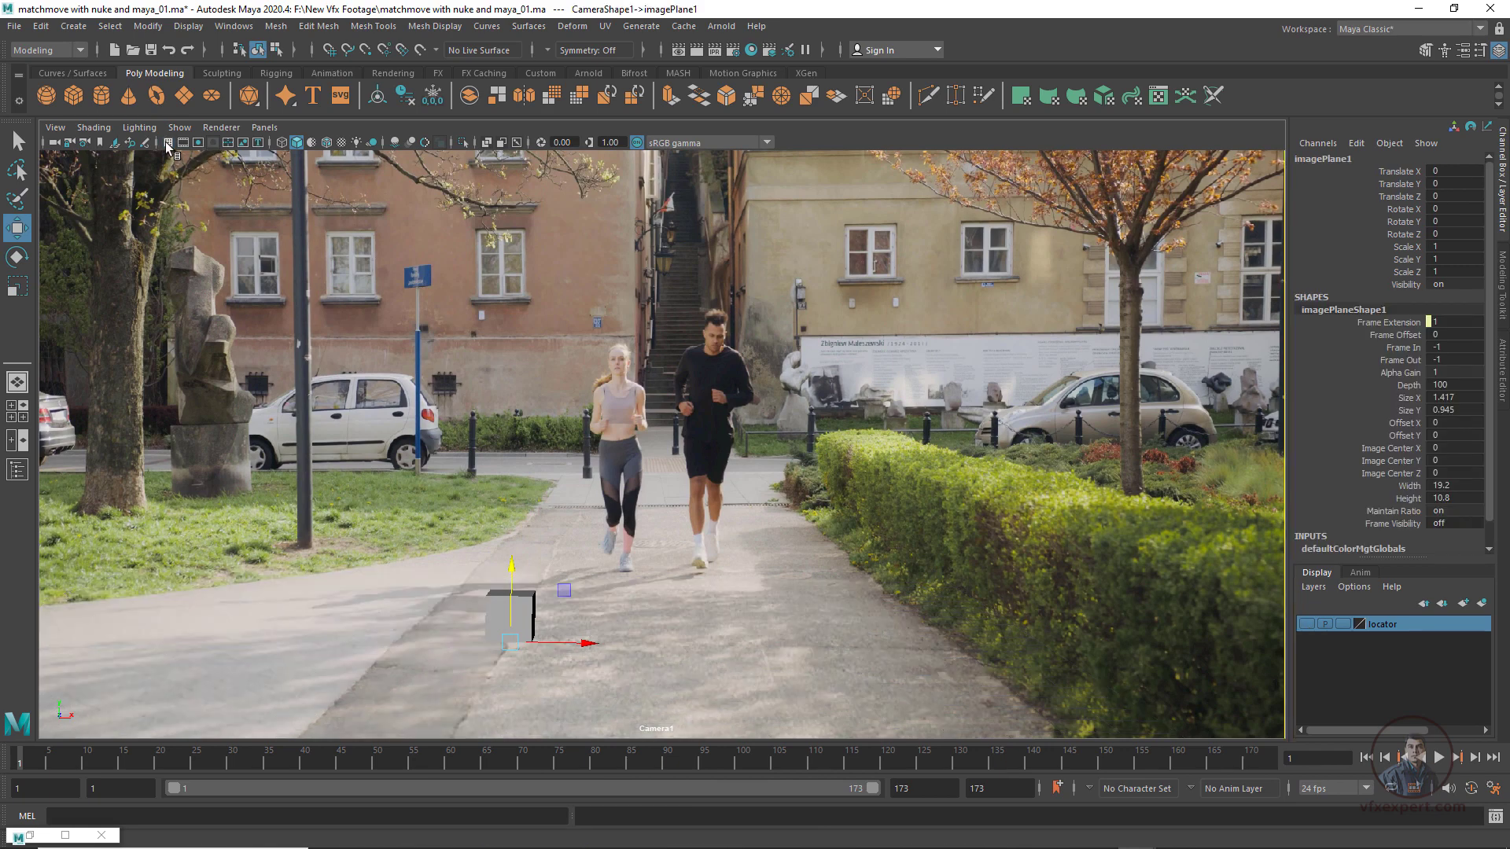
left_click(591, 641)
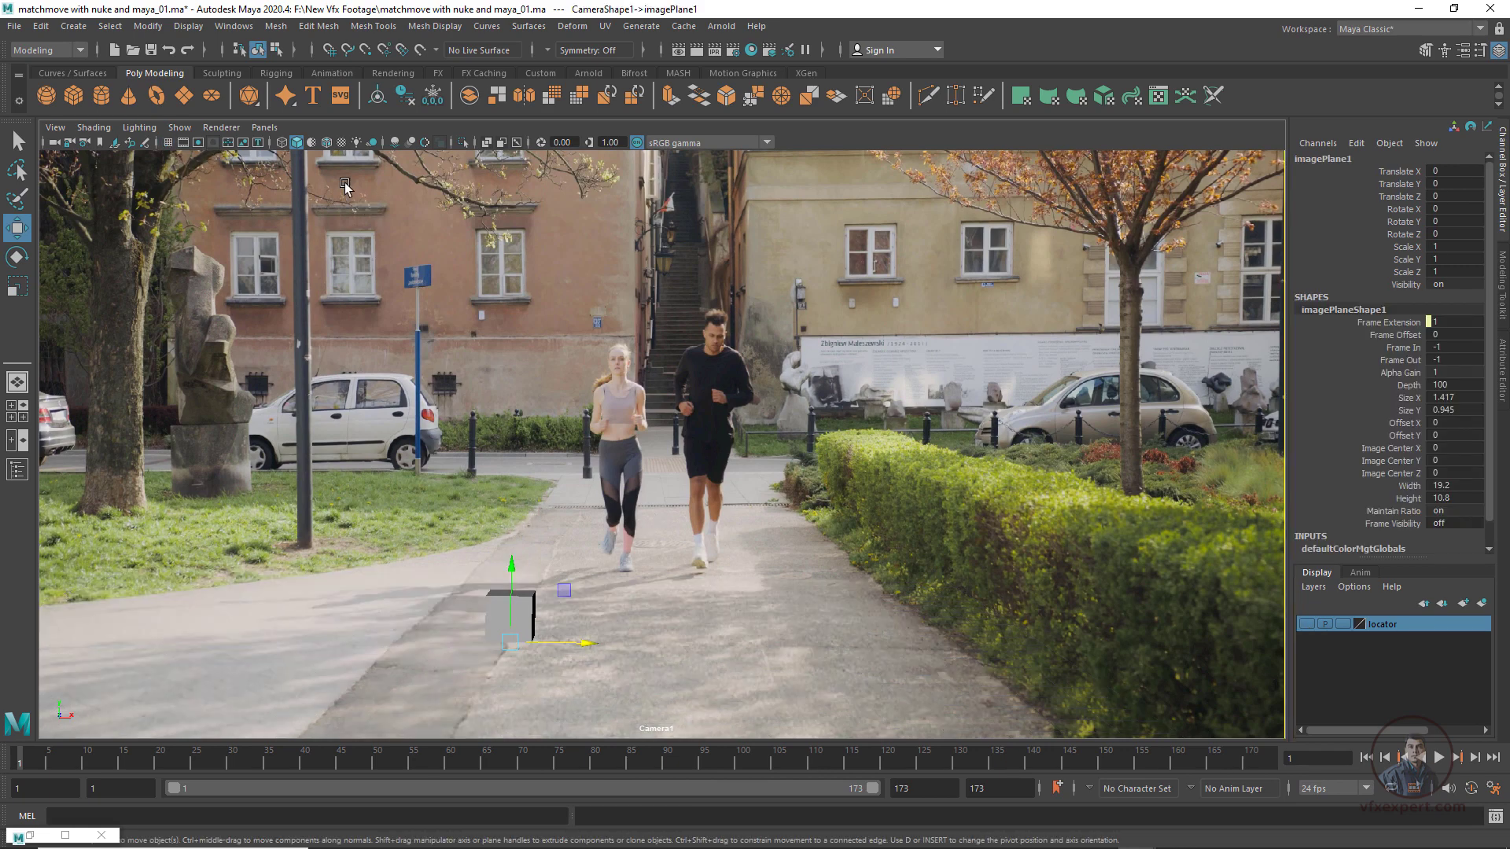
Switch to the persp view, try scaling the cube to about 11.5 and raise it to about 9.2 units in Y
left_click(264, 127)
mouse_move(297, 143)
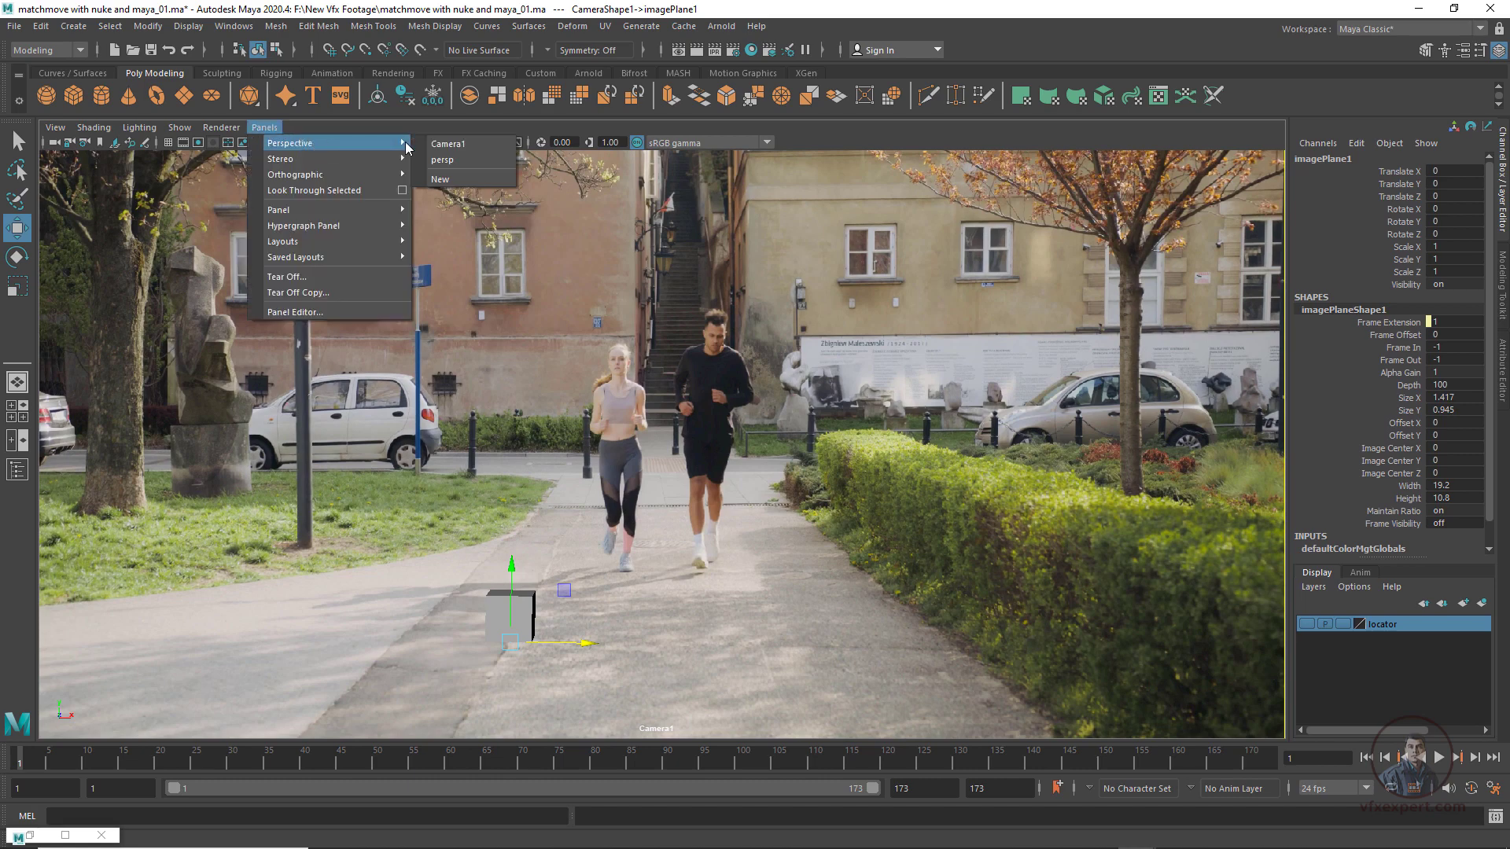
left_click(454, 162)
left_click(1031, 290)
scroll(708, 467, "down", 12)
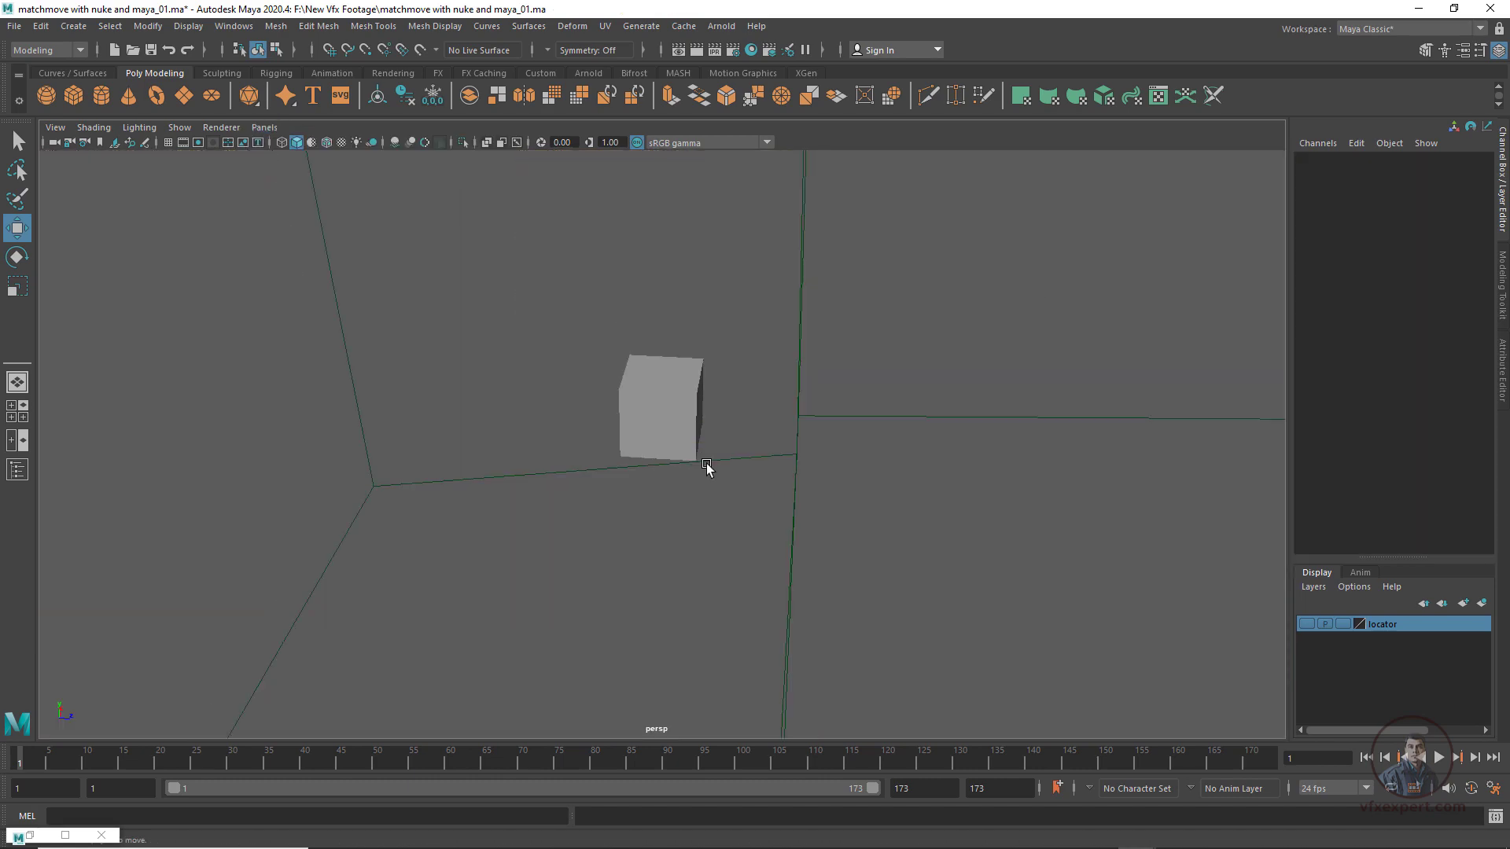
left_click_drag(779, 664, 715, 462, "alt")
left_click(663, 440)
key("r")
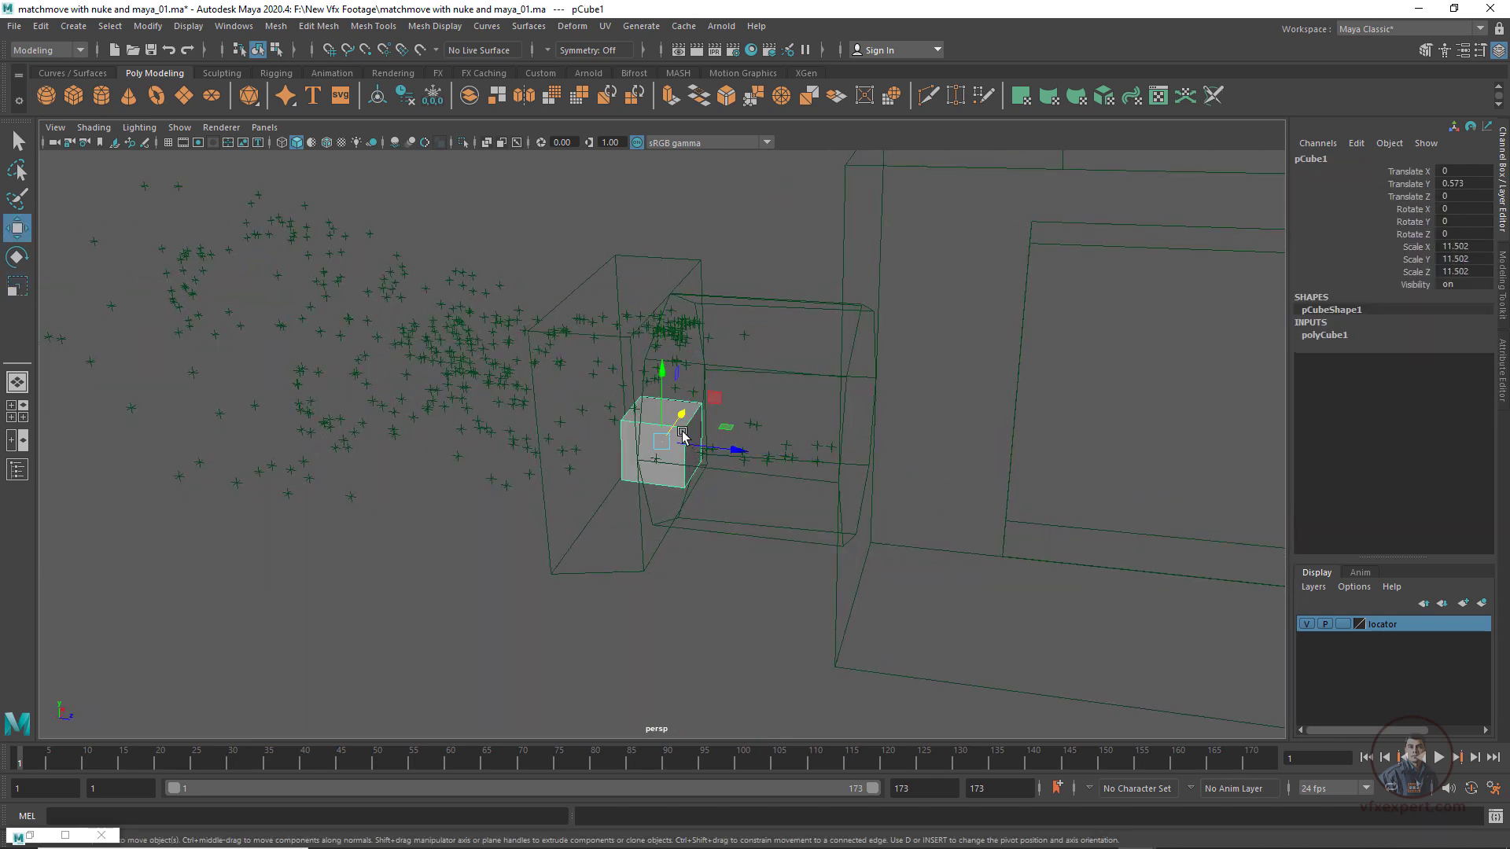
key("w")
left_click_drag(663, 376, 677, 331)
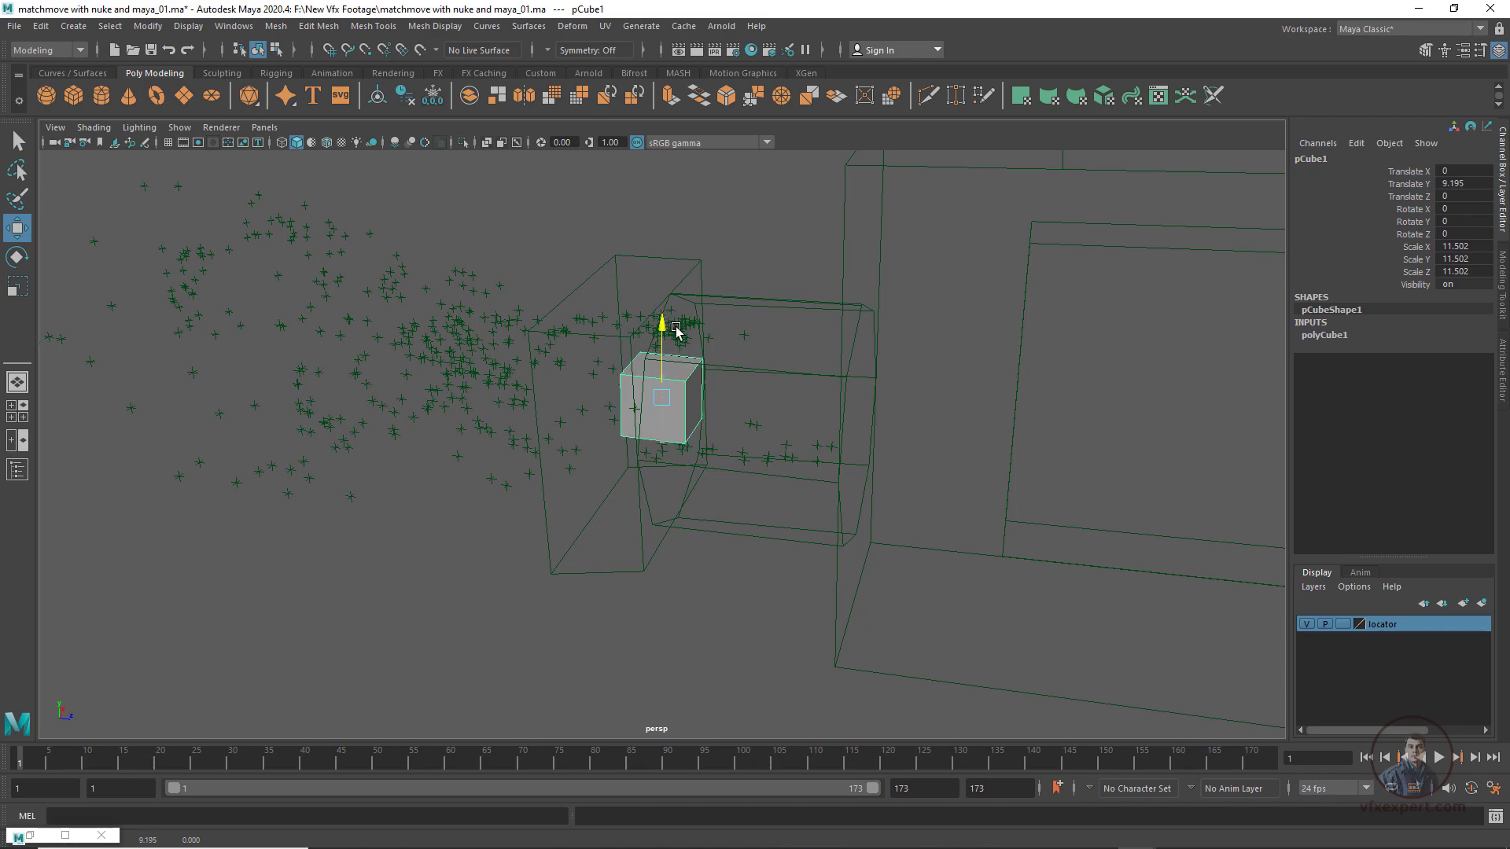
Look through Camera1 with the grid on, scale the cube to 2.54 and place it at about X -3.832, Y 1.486
left_click(168, 142)
scroll(653, 330, "up", 6)
key("r")
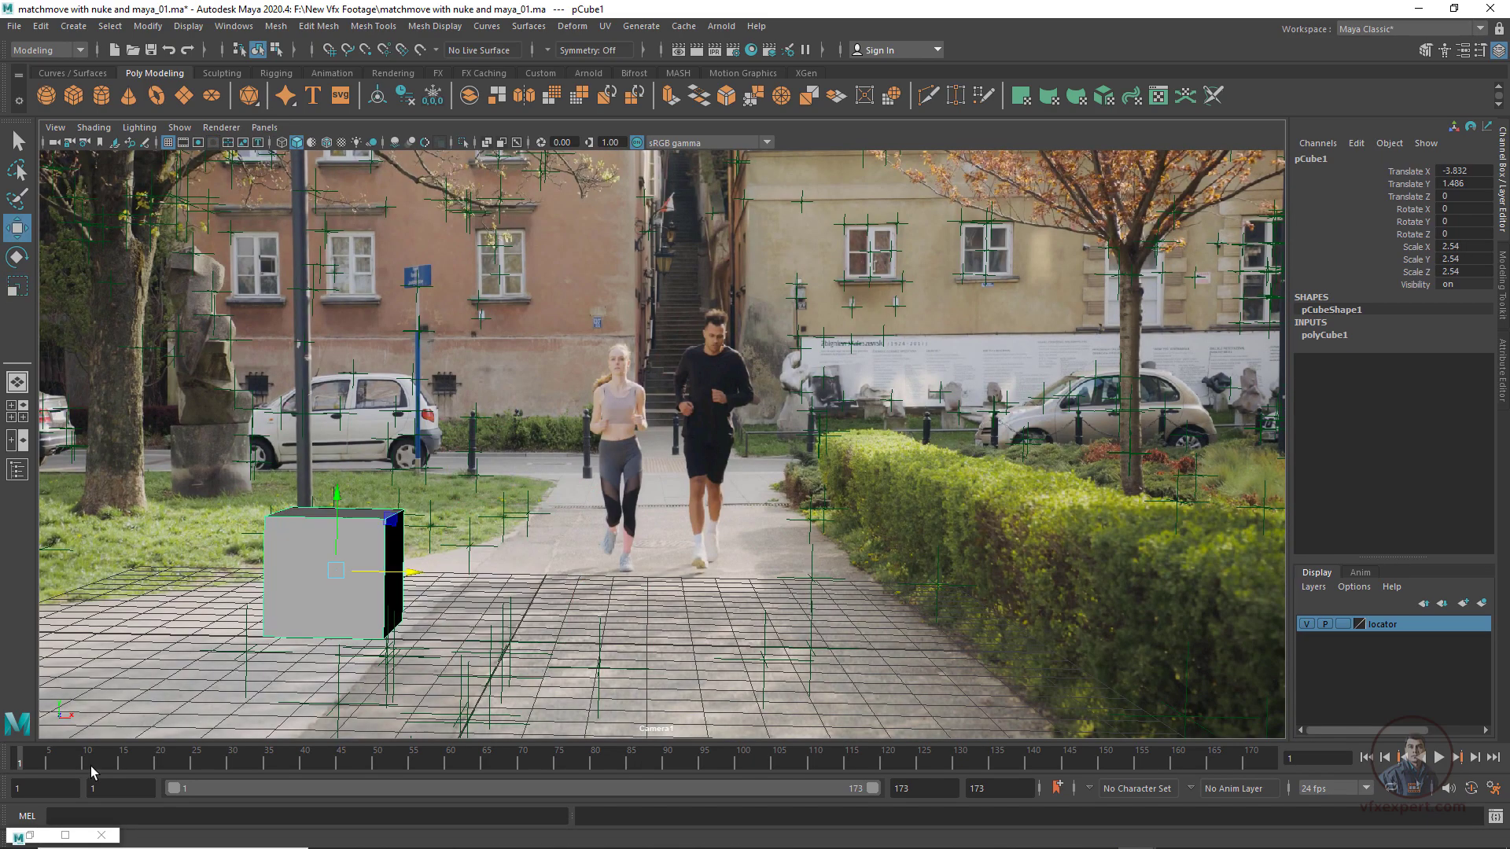
Scrub to frame 77, hide the locator layer and the grid, and play back the footage to check how the cube sticks
left_click_drag(36, 784, 574, 796)
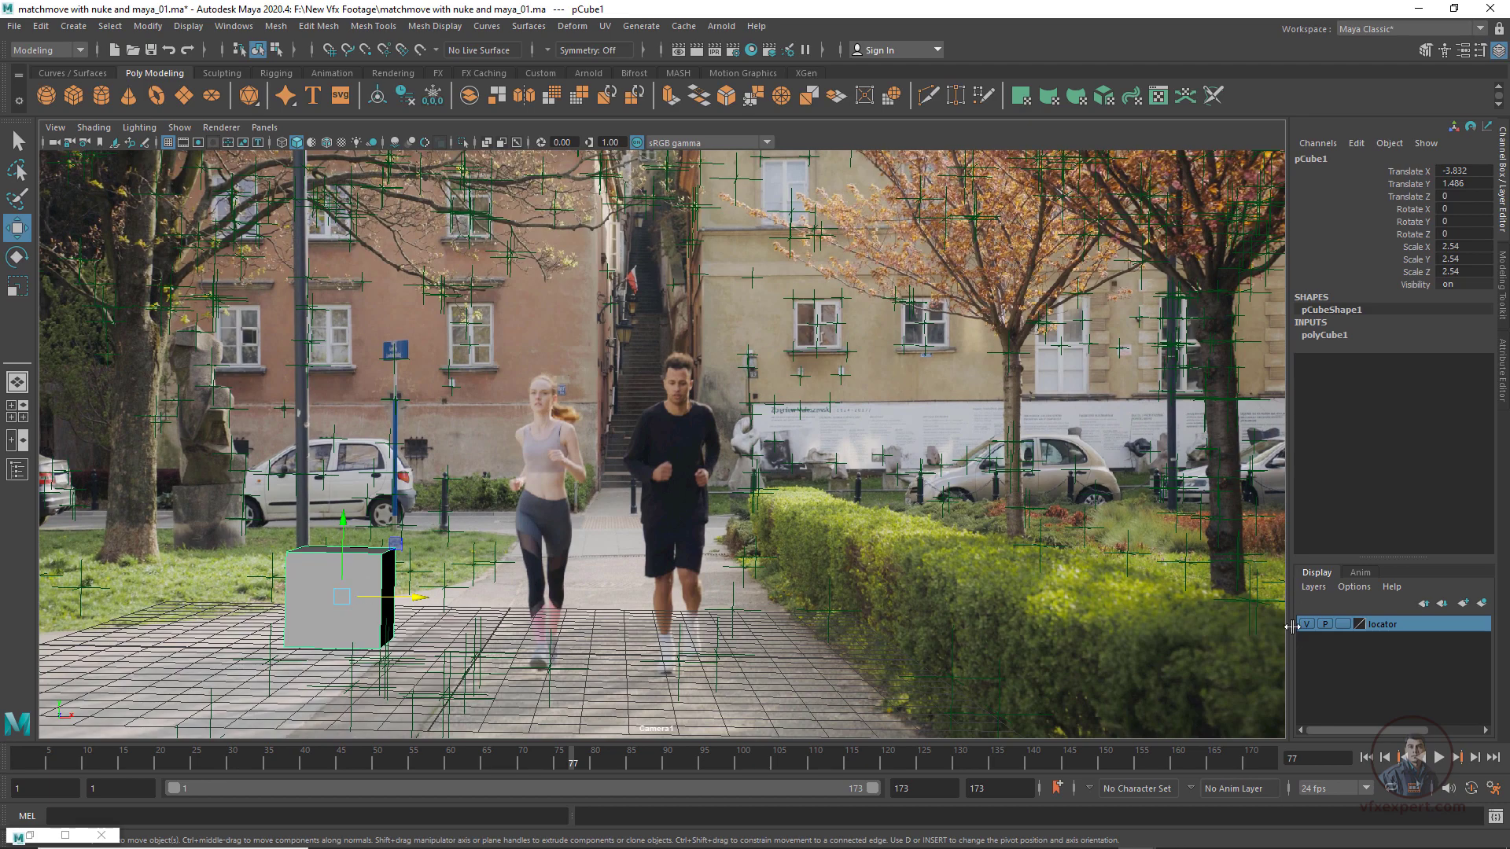
left_click(1305, 624)
left_click(168, 142)
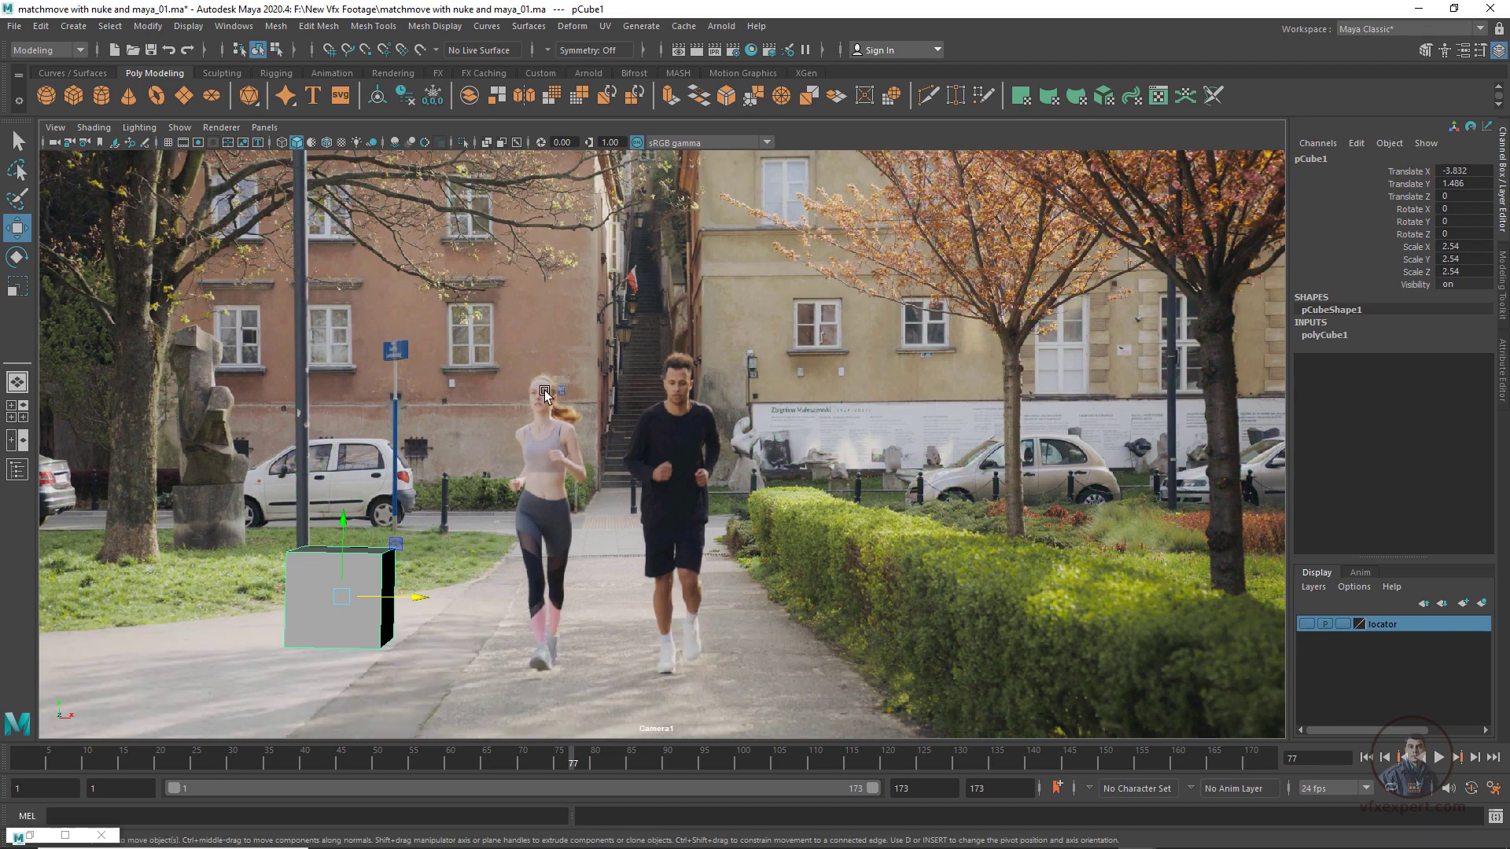
key("q")
left_click_drag(134, 761, 1108, 700)
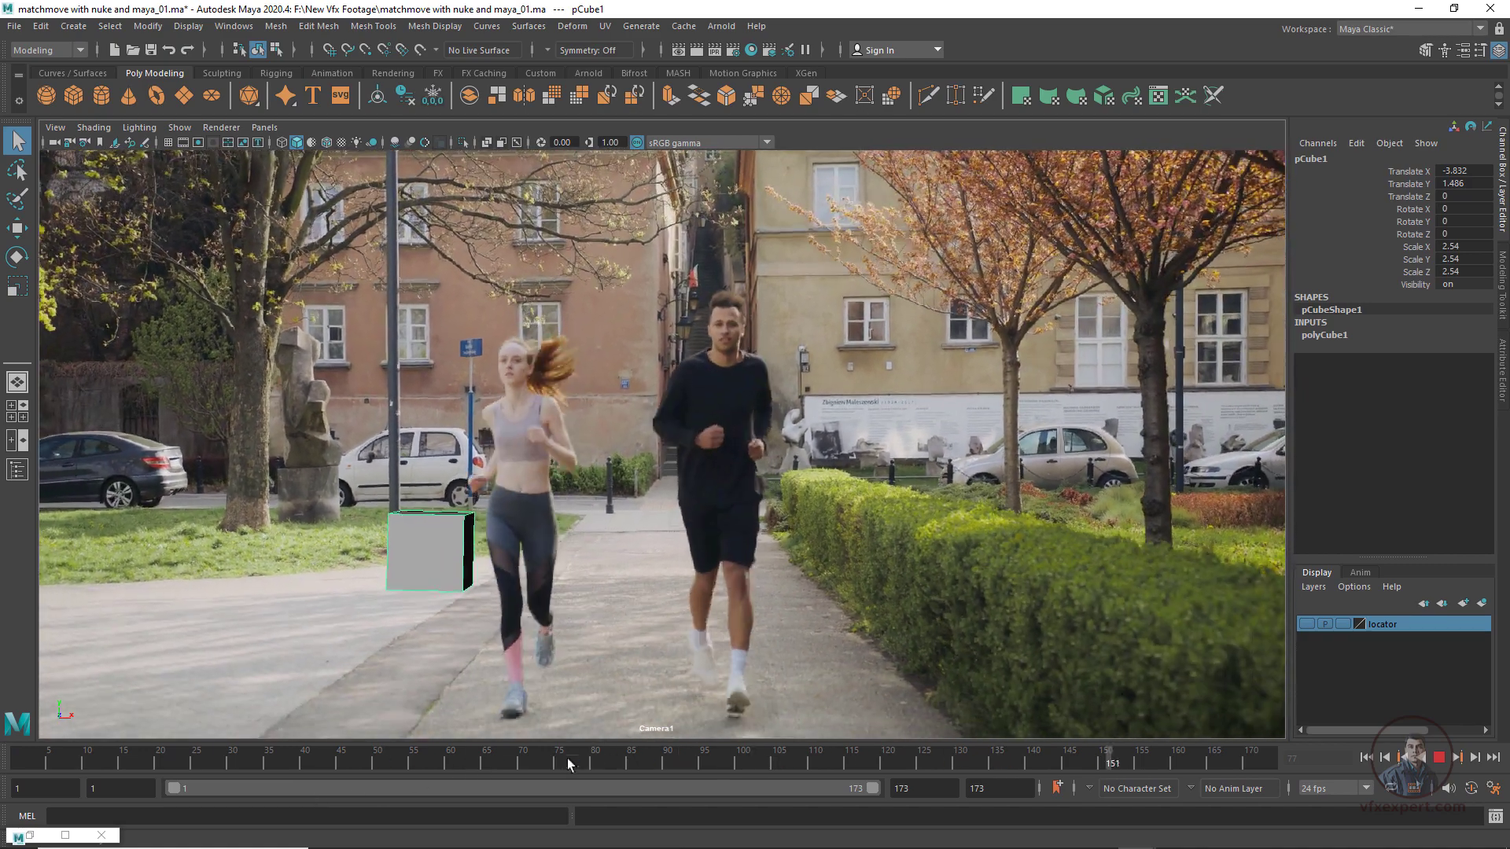
left_click_drag(567, 758, 507, 787)
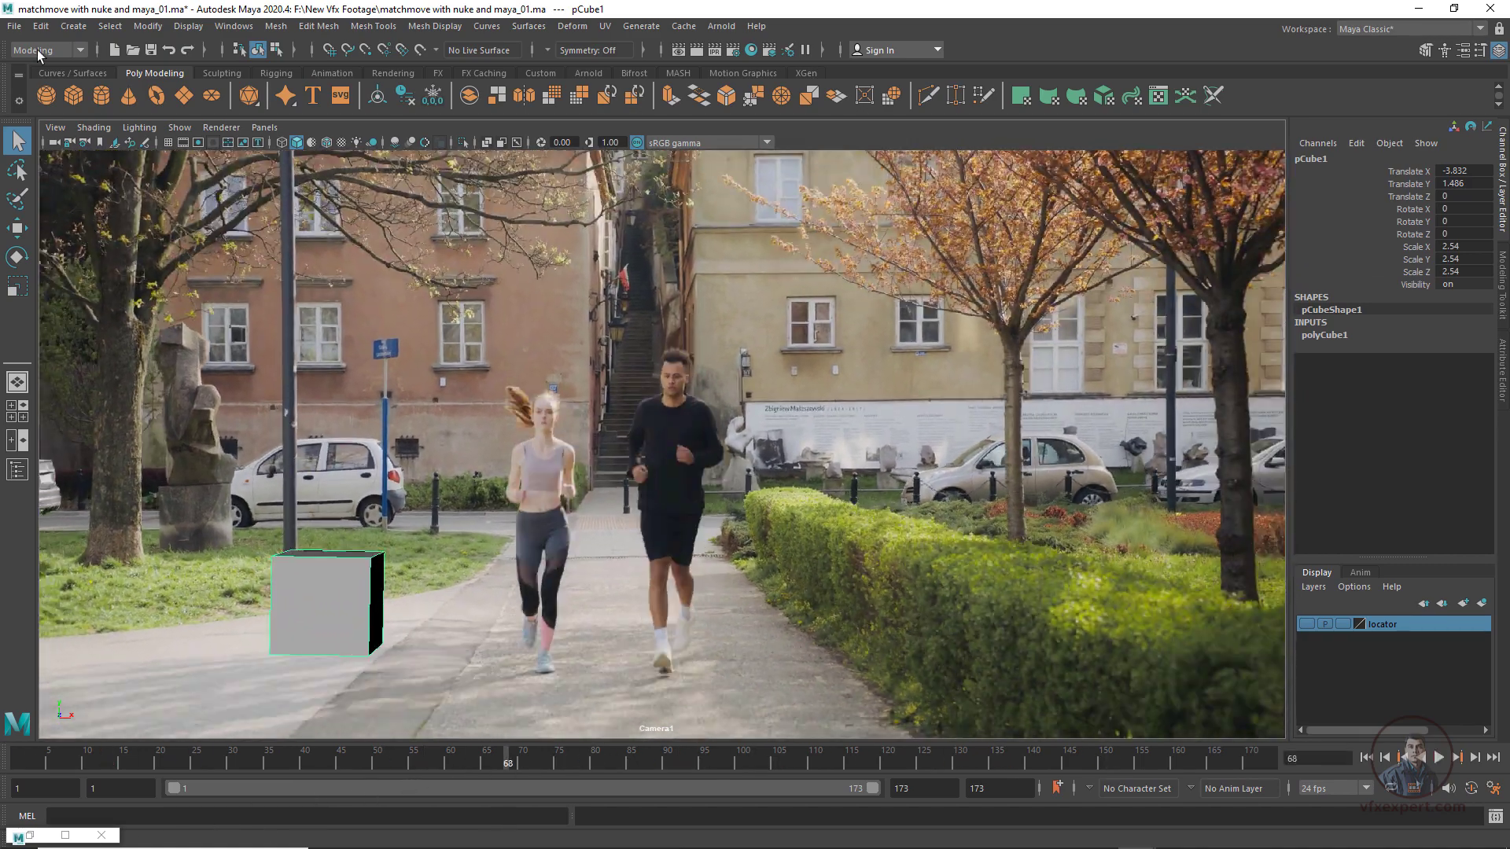
Save the scene as a new version, "matchmove with nuke and maya_02.ma", and return to frame 1
left_click(16, 26)
left_click(74, 110)
mouse_move(47, 759)
left_mouse_down()
mouse_move(364, 766)
mouse_move(18, 761)
left_mouse_up()
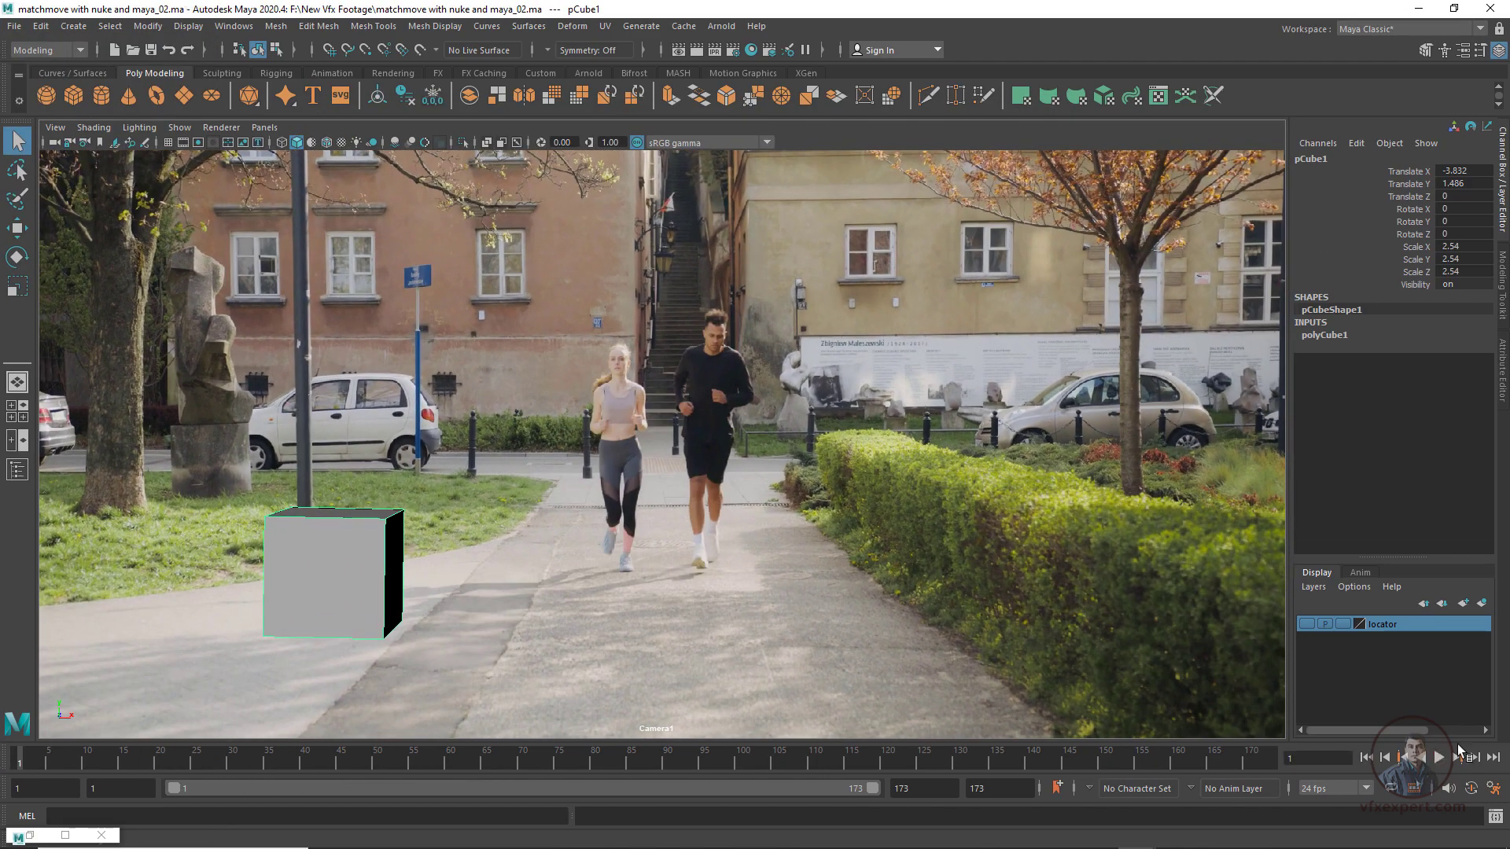
Create a display layer from the selected cube, name it cube and hide the layer
left_click(1482, 603)
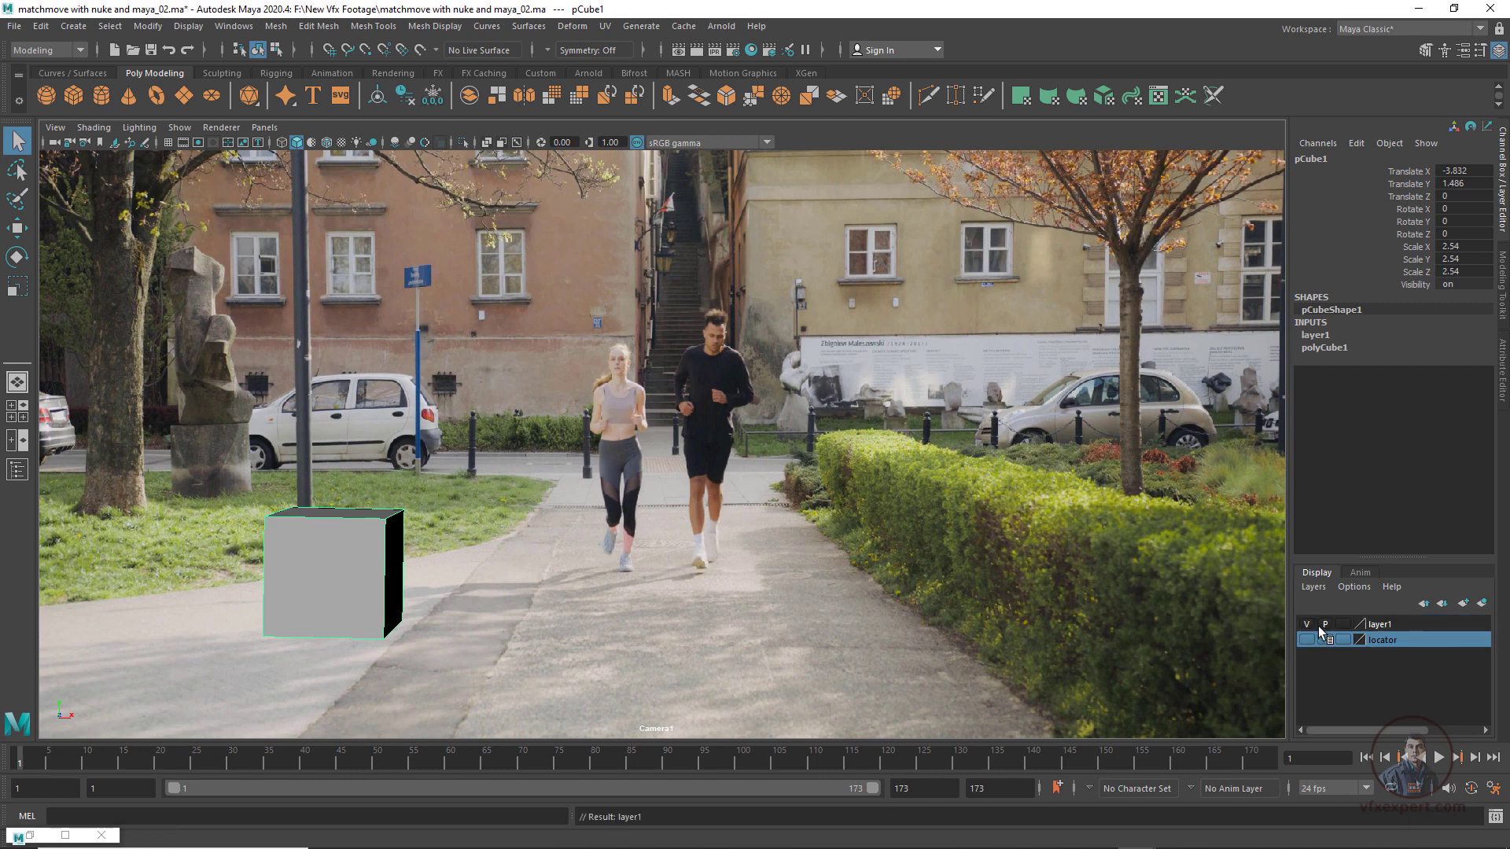
double_click(1383, 623)
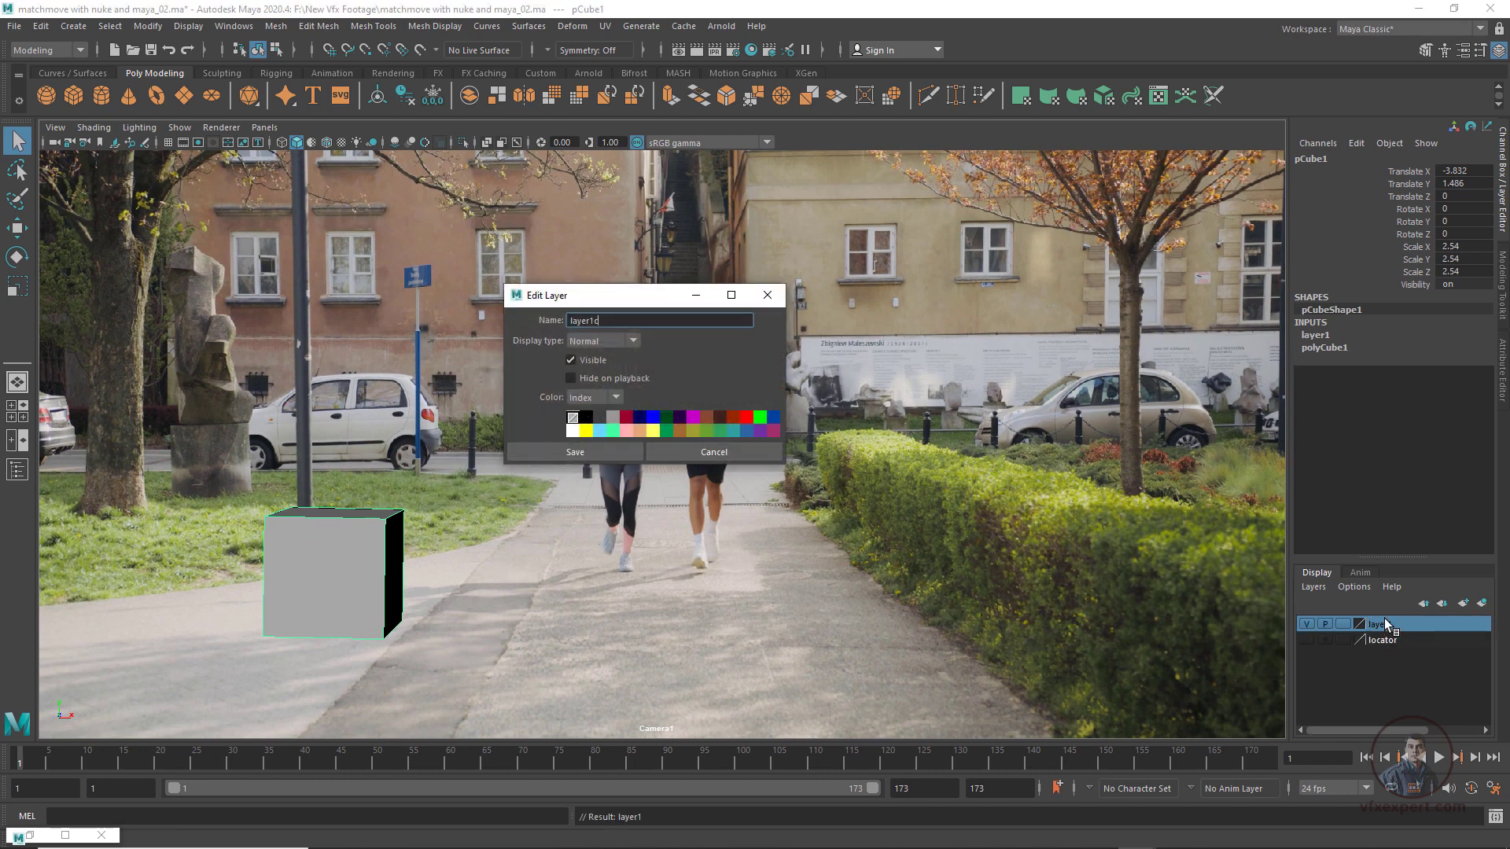
left_click_drag(606, 320, 525, 319)
type("cube")
left_click(586, 450)
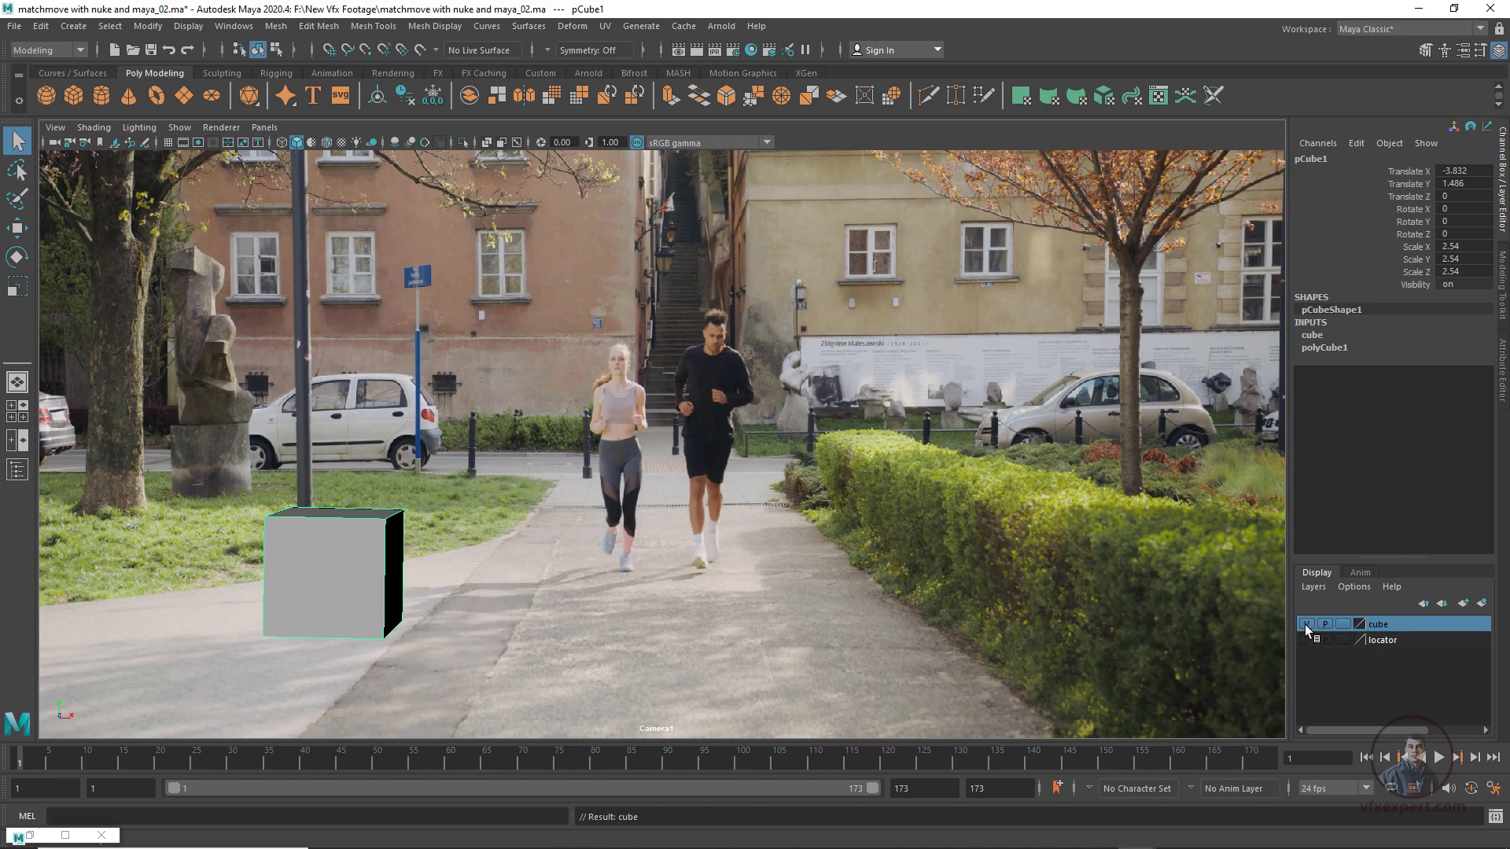
left_click(1306, 623)
Import the pulser.FBX model from the 3d Models folder and dismiss the import warnings
left_click(15, 26)
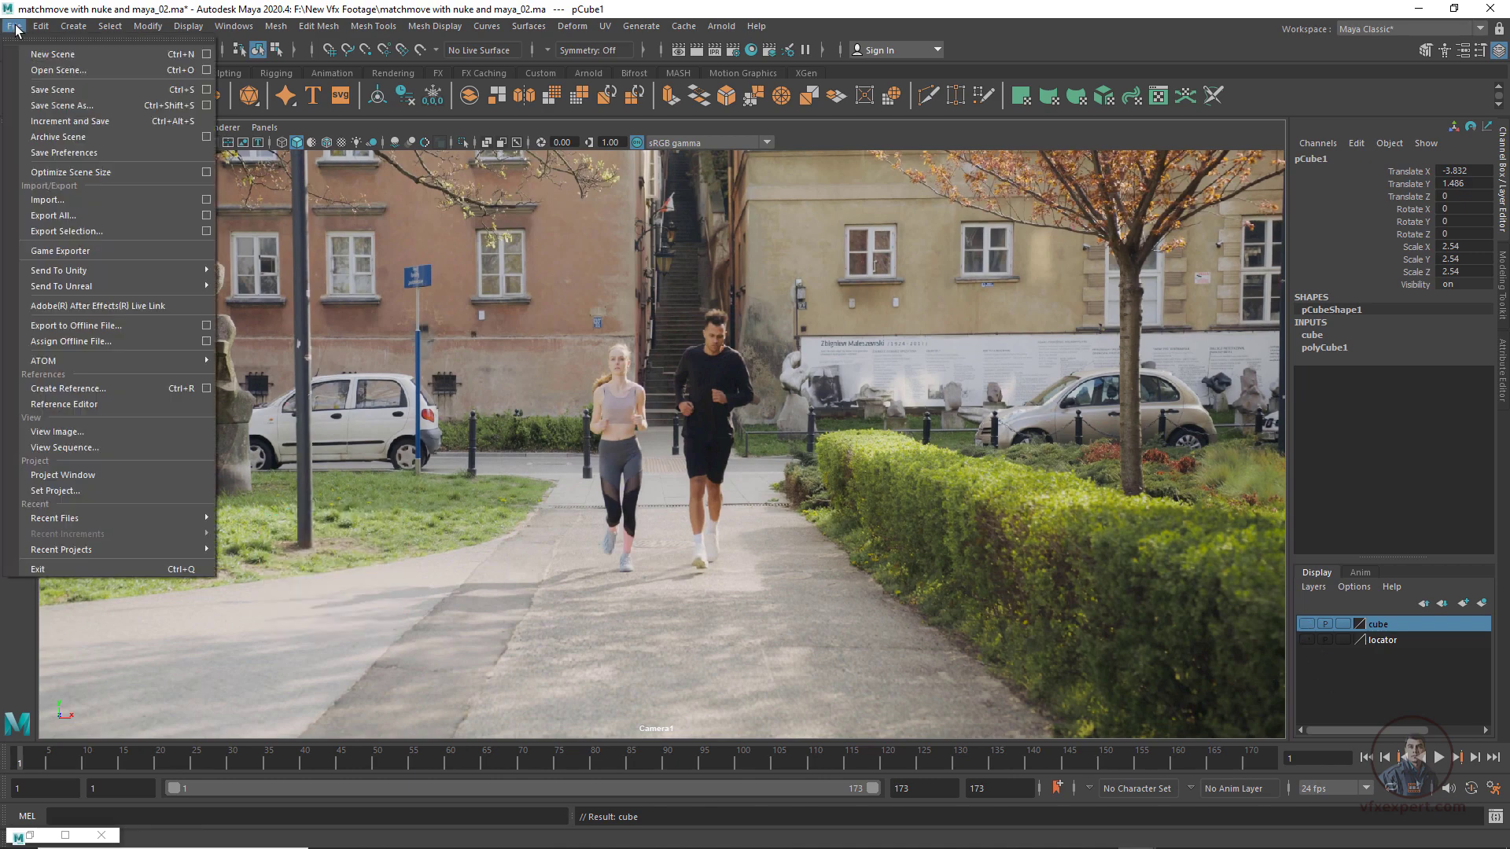
left_click(43, 201)
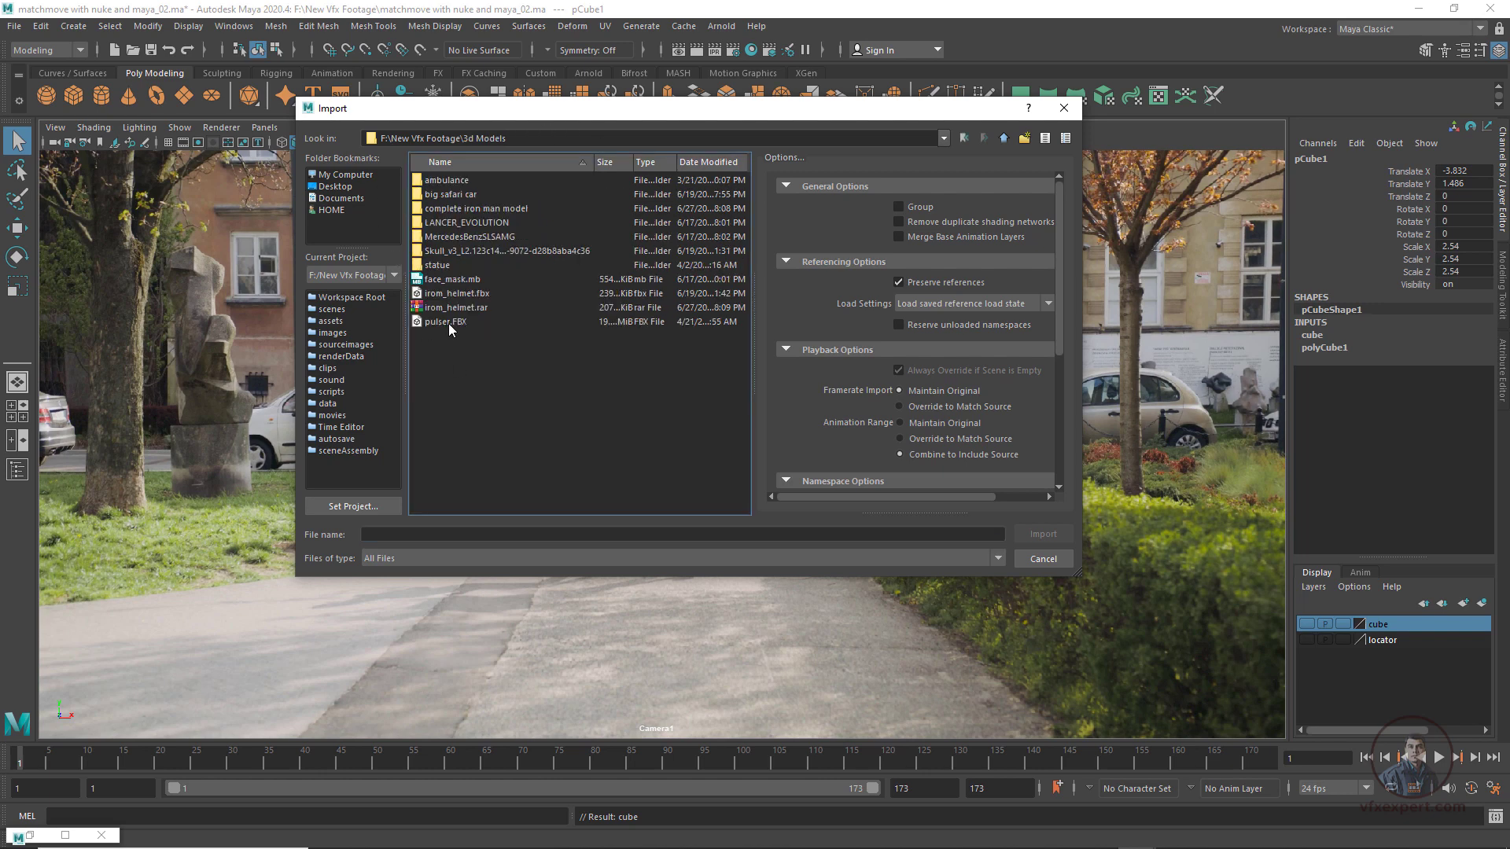
left_click(448, 323)
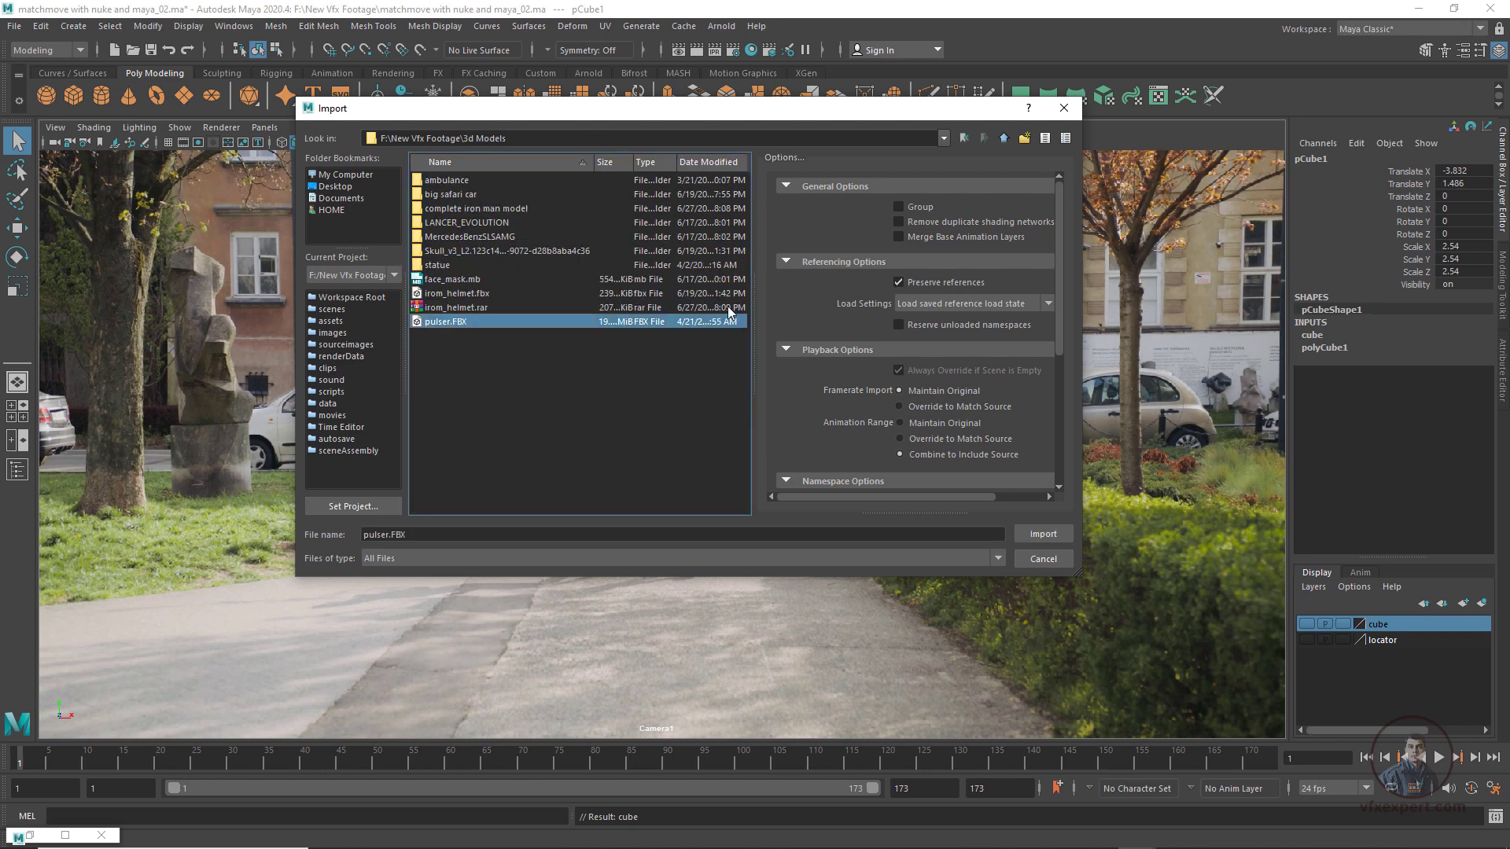
left_click(1032, 538)
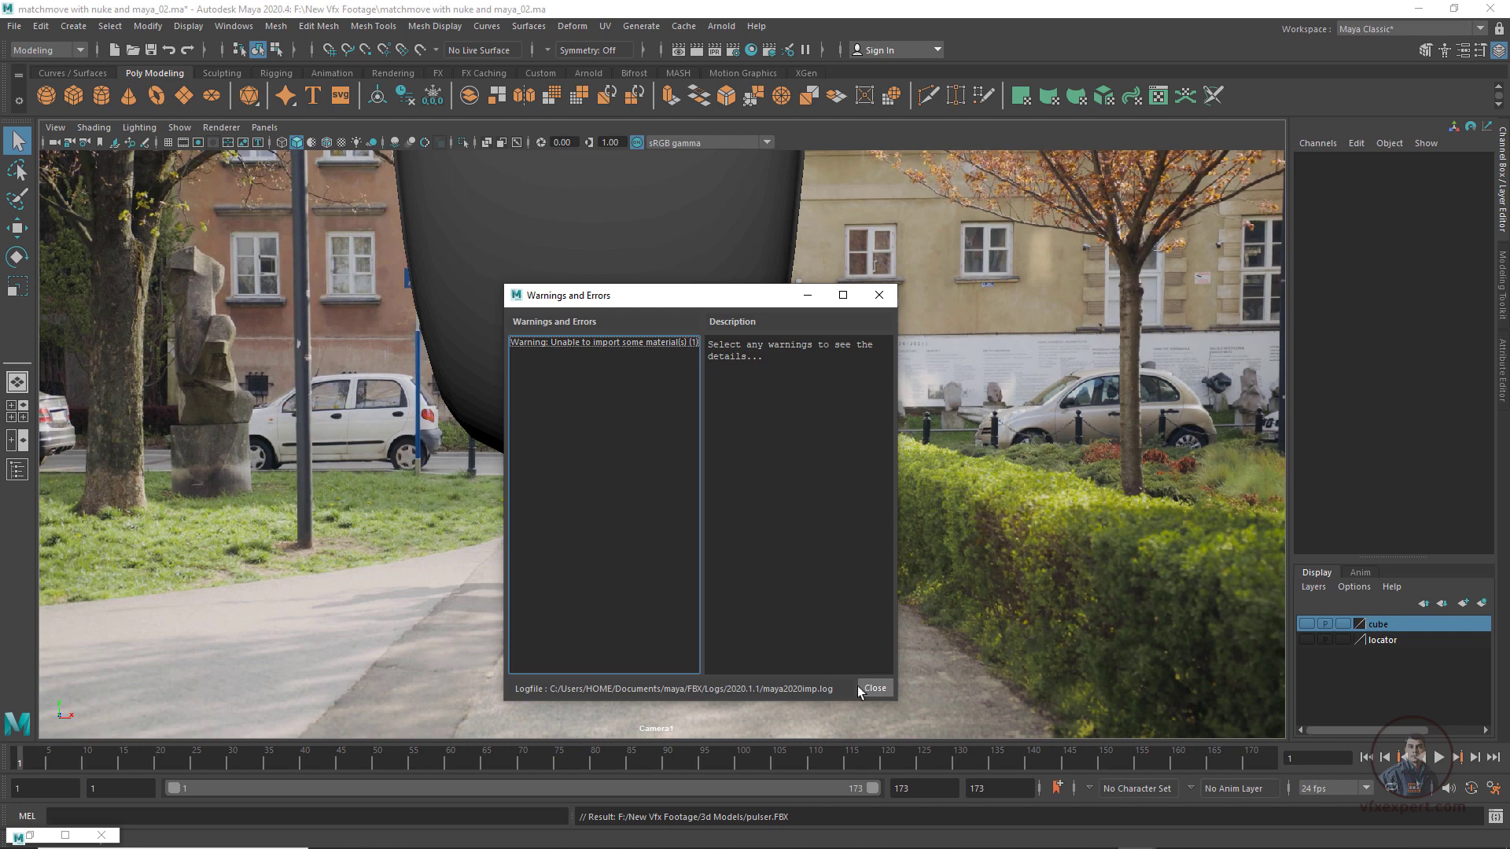
left_click(873, 690)
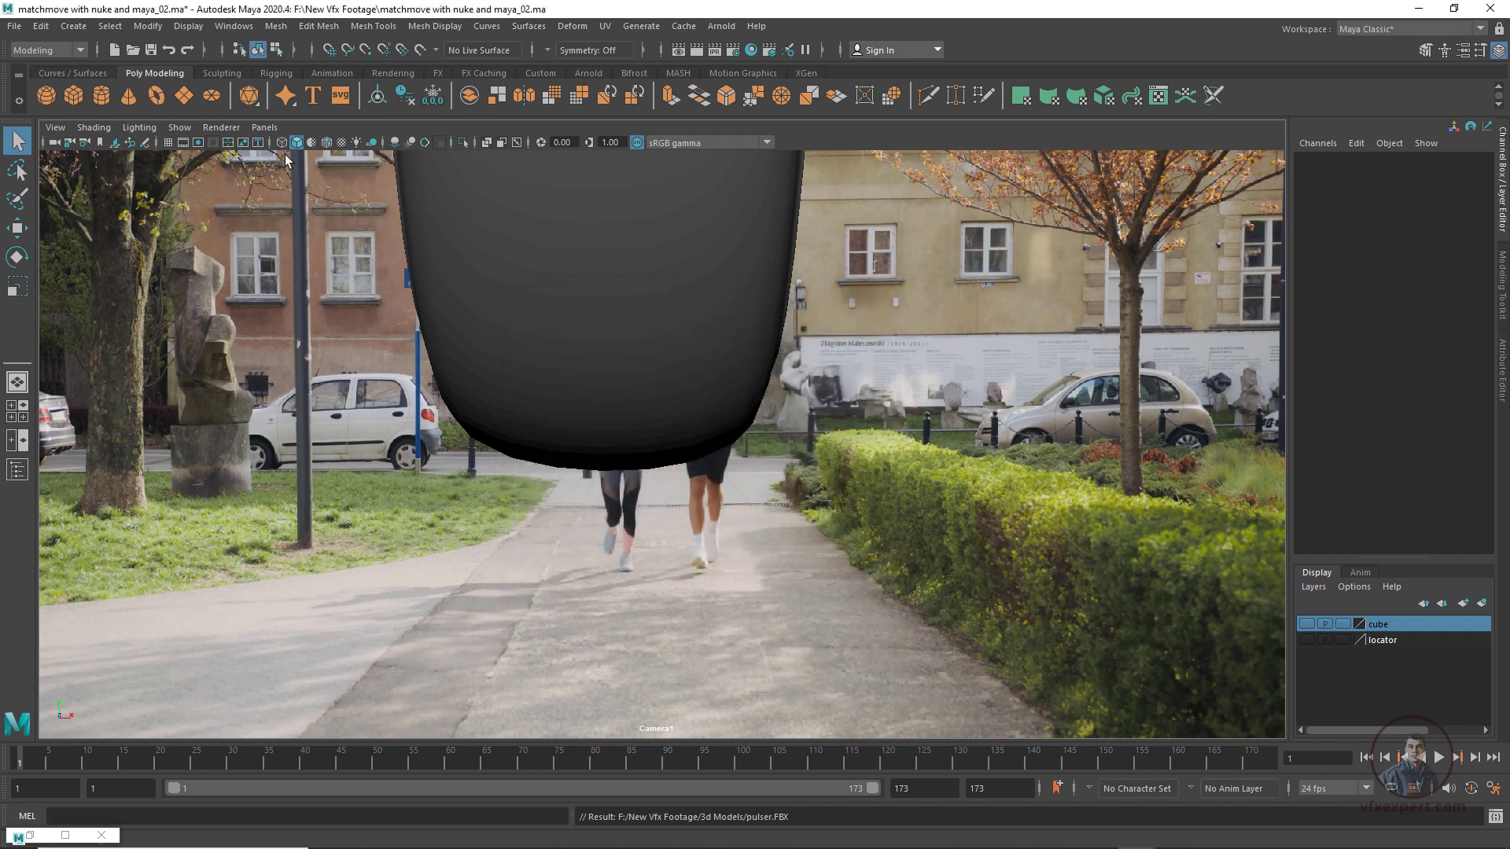
In the perspective view, turn the locator layer's visibility on and scale the imported motorcycle down toward the size of the scene
left_click(264, 127)
left_click(442, 156)
scroll(575, 413, "down", 5)
left_click(697, 352)
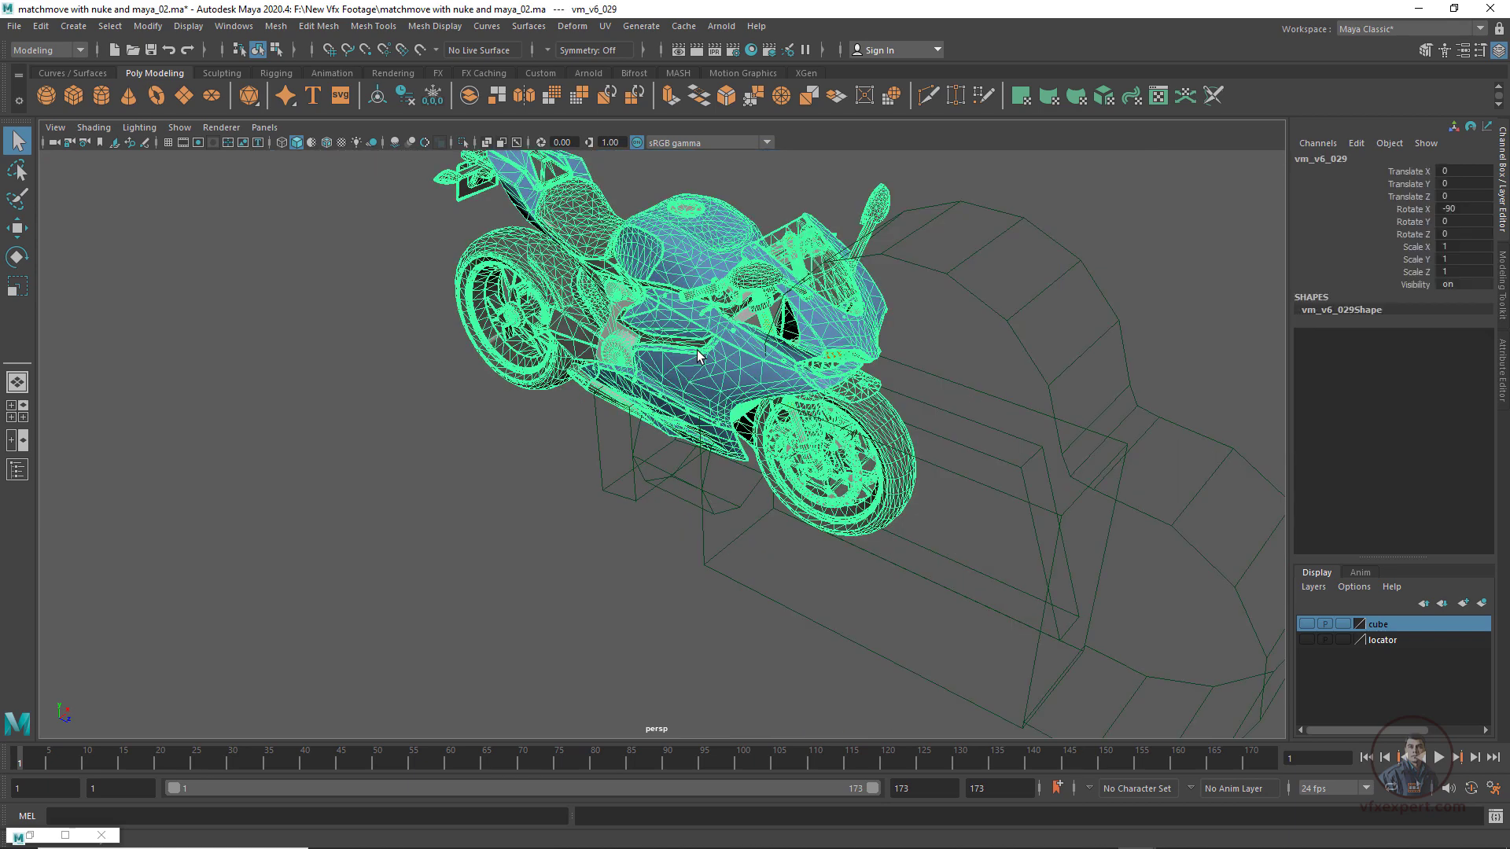
left_click(1306, 639)
key("r")
left_click_drag(662, 444, 334, 406)
scroll(662, 589, "up", 4)
Look through Camera1 and scale the motorcycle down uniformly to about 0.051
left_click(263, 126)
mouse_move(365, 145)
left_click(447, 144)
left_click_drag(509, 641, 291, 629)
left_click_drag(509, 641, 386, 625)
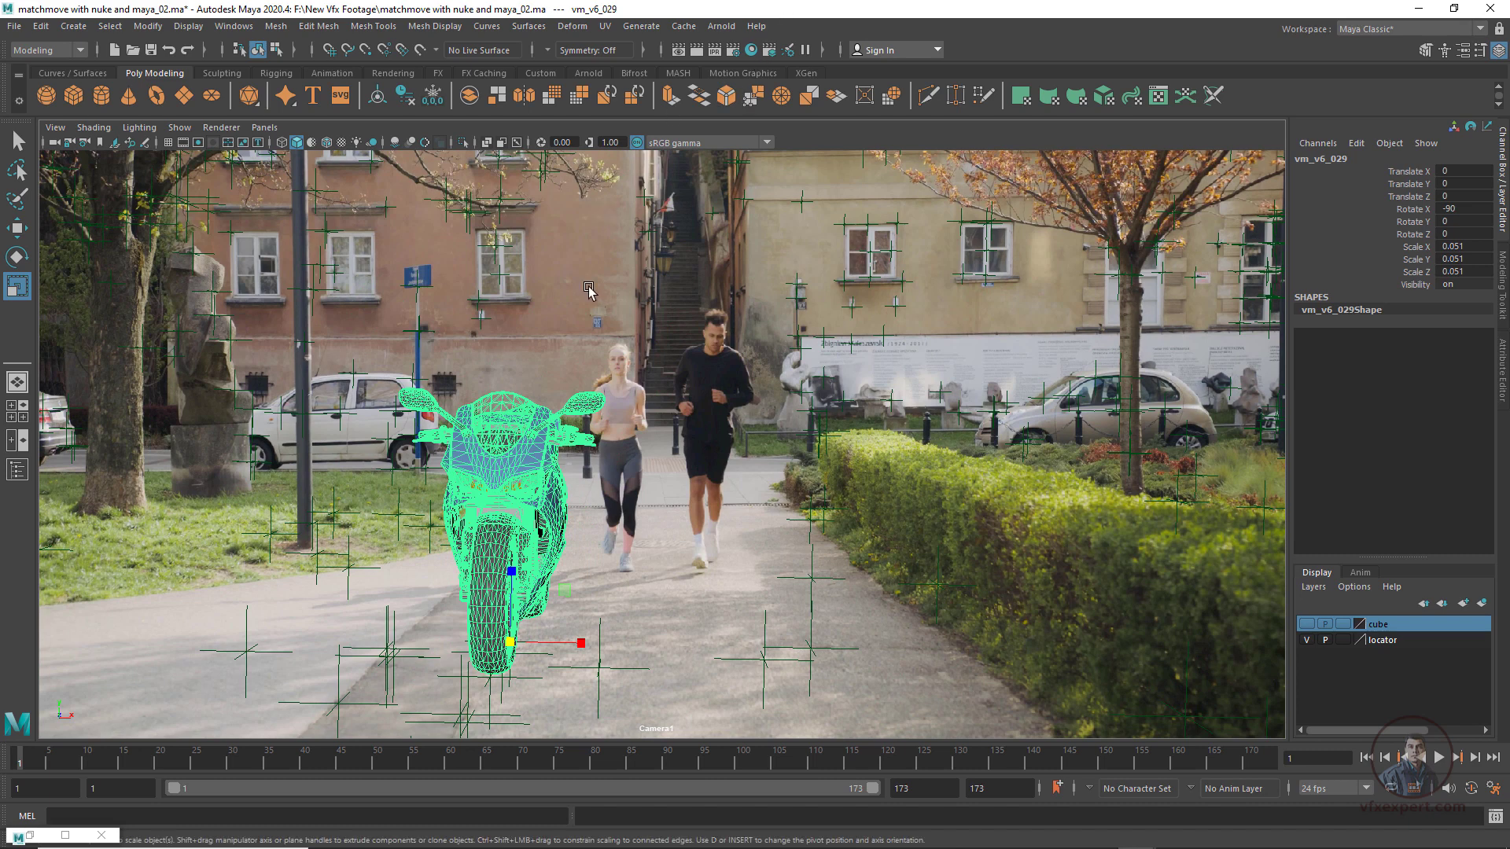
Lock Camera1's translate, rotate and scale channels along with its film aperture, film offset and focal length attributes
left_click(55, 145)
left_click_drag(1405, 172, 1420, 275)
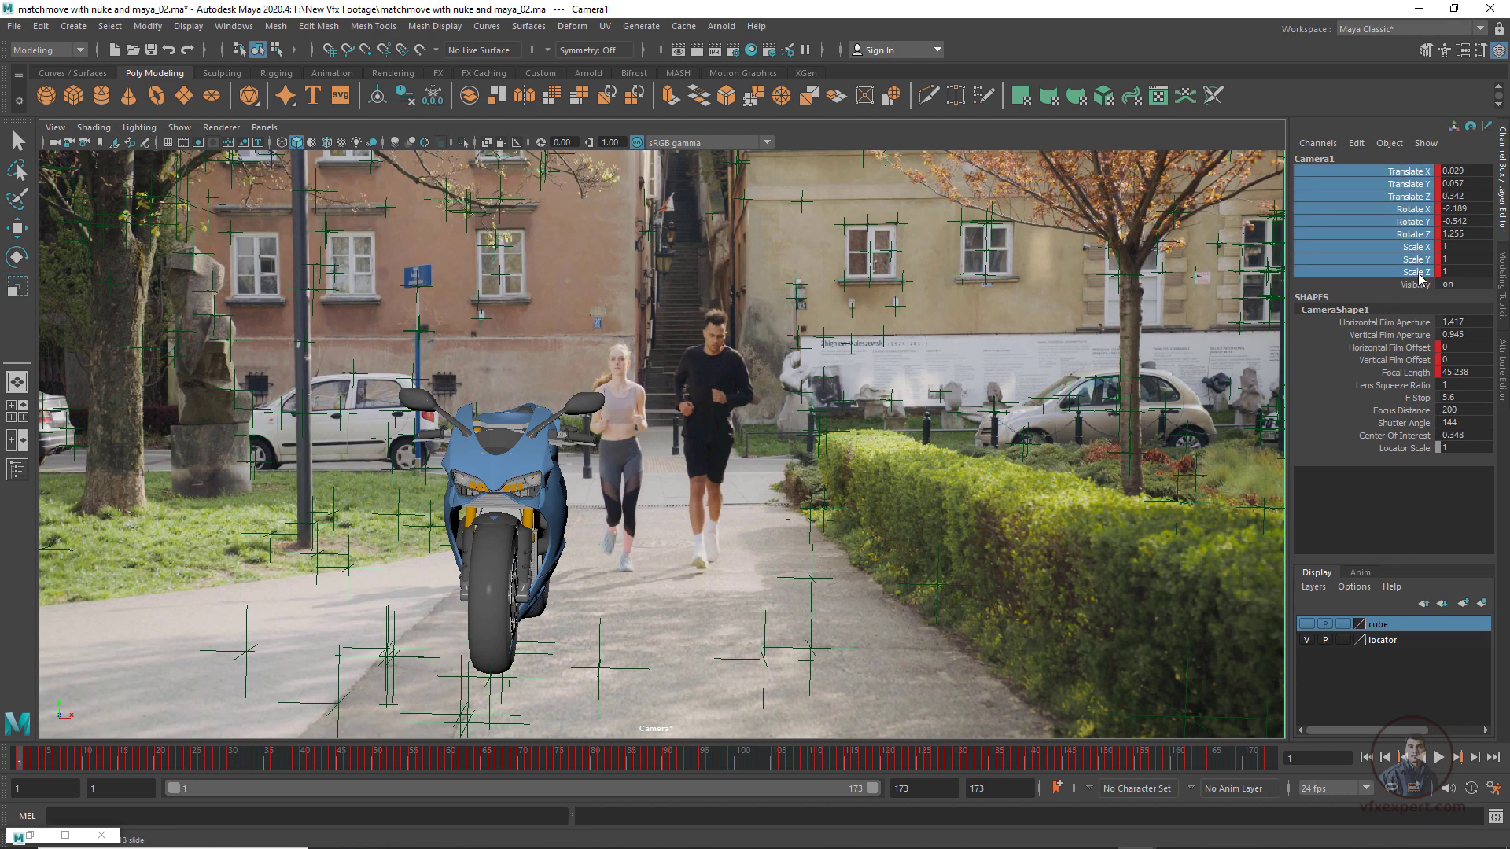
right_click(1420, 276)
mouse_move(1331, 560)
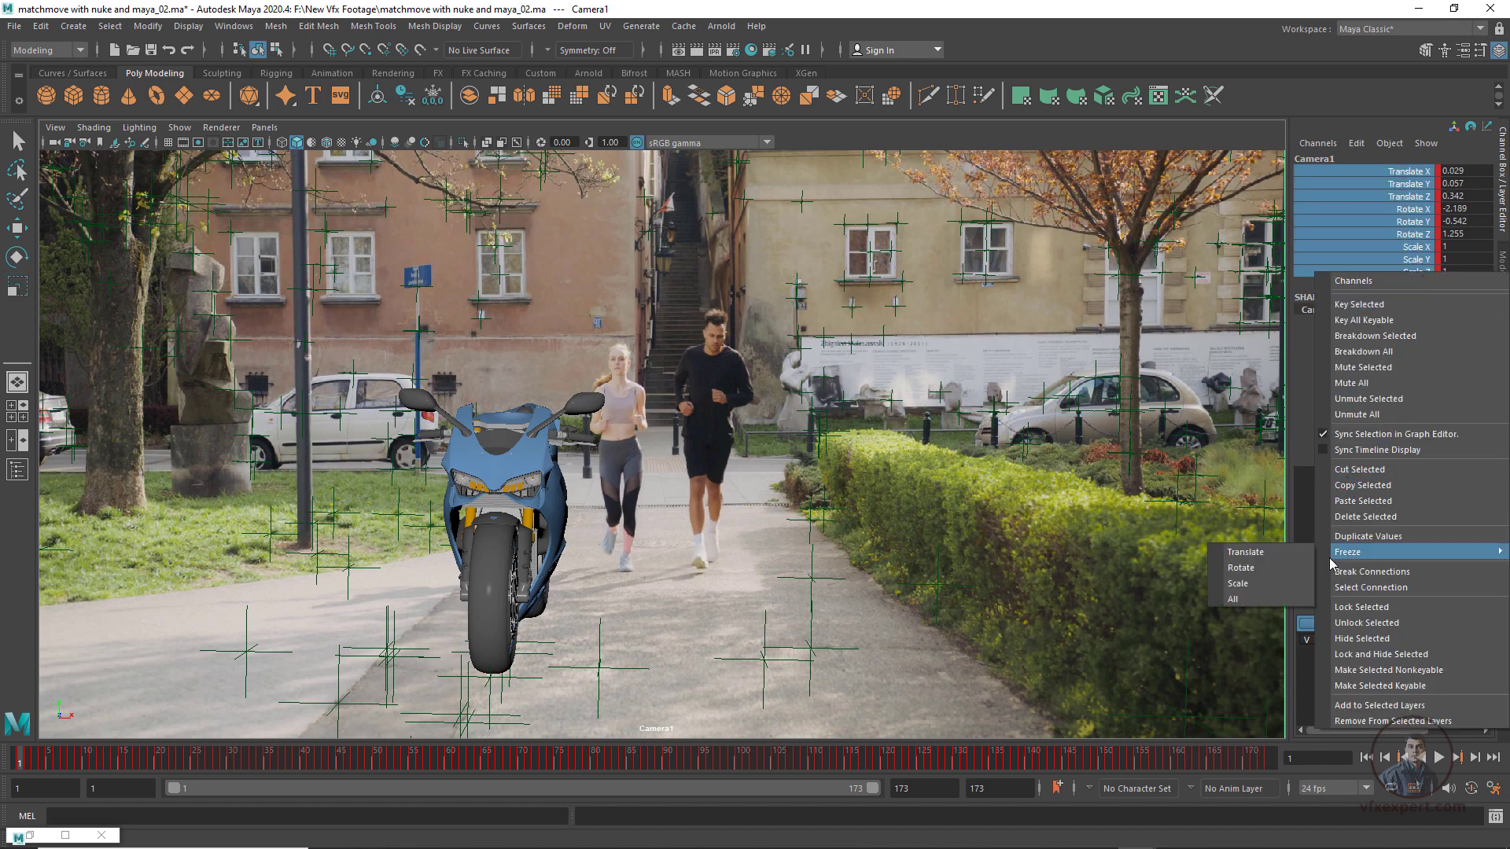
left_click(1361, 614)
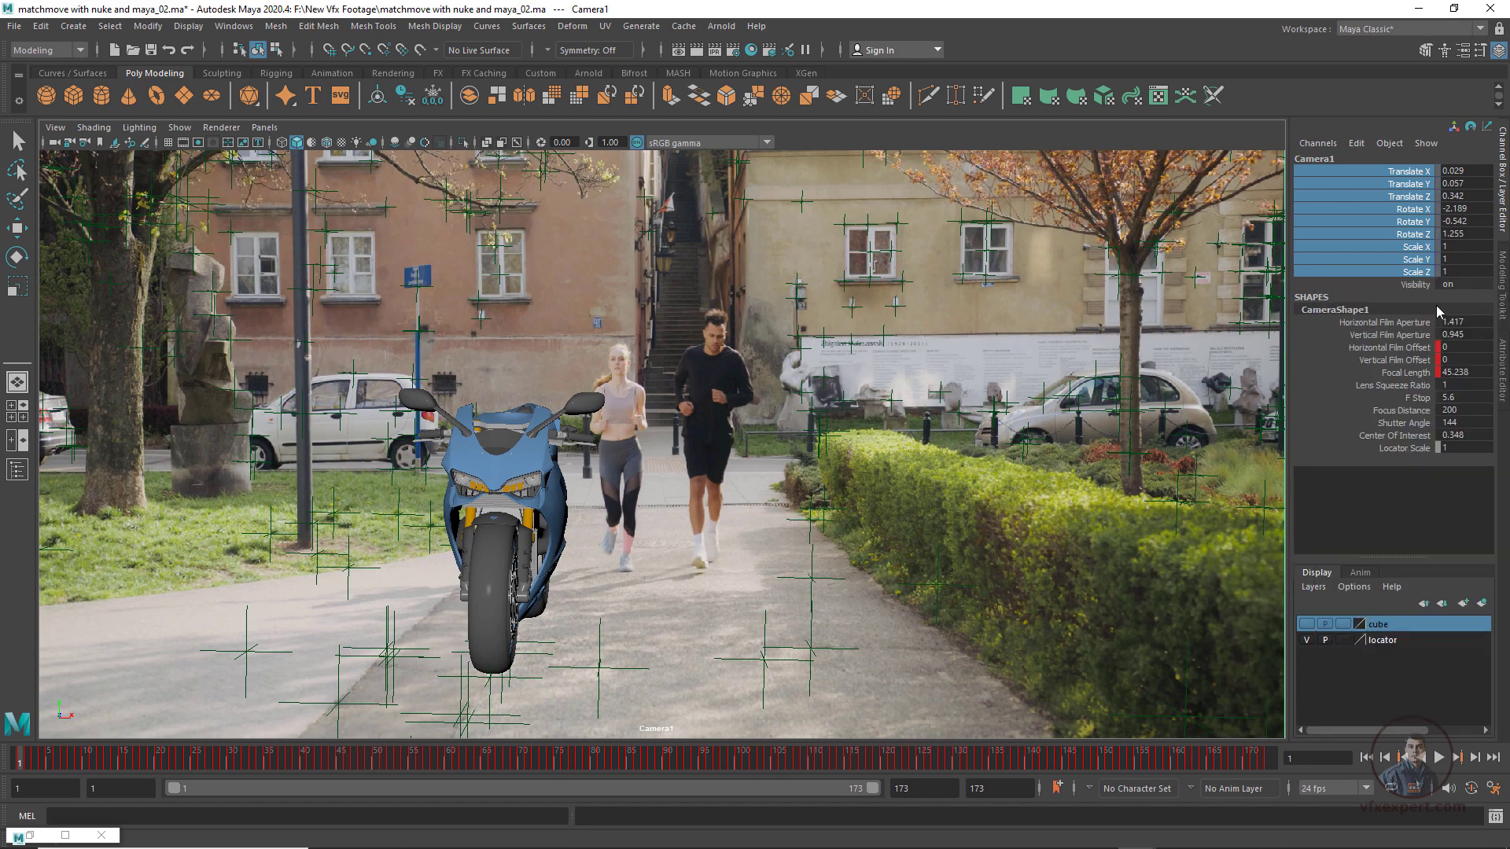
left_click_drag(1390, 327, 1390, 370)
right_click(1390, 368)
left_click(1356, 705)
left_click(1037, 330)
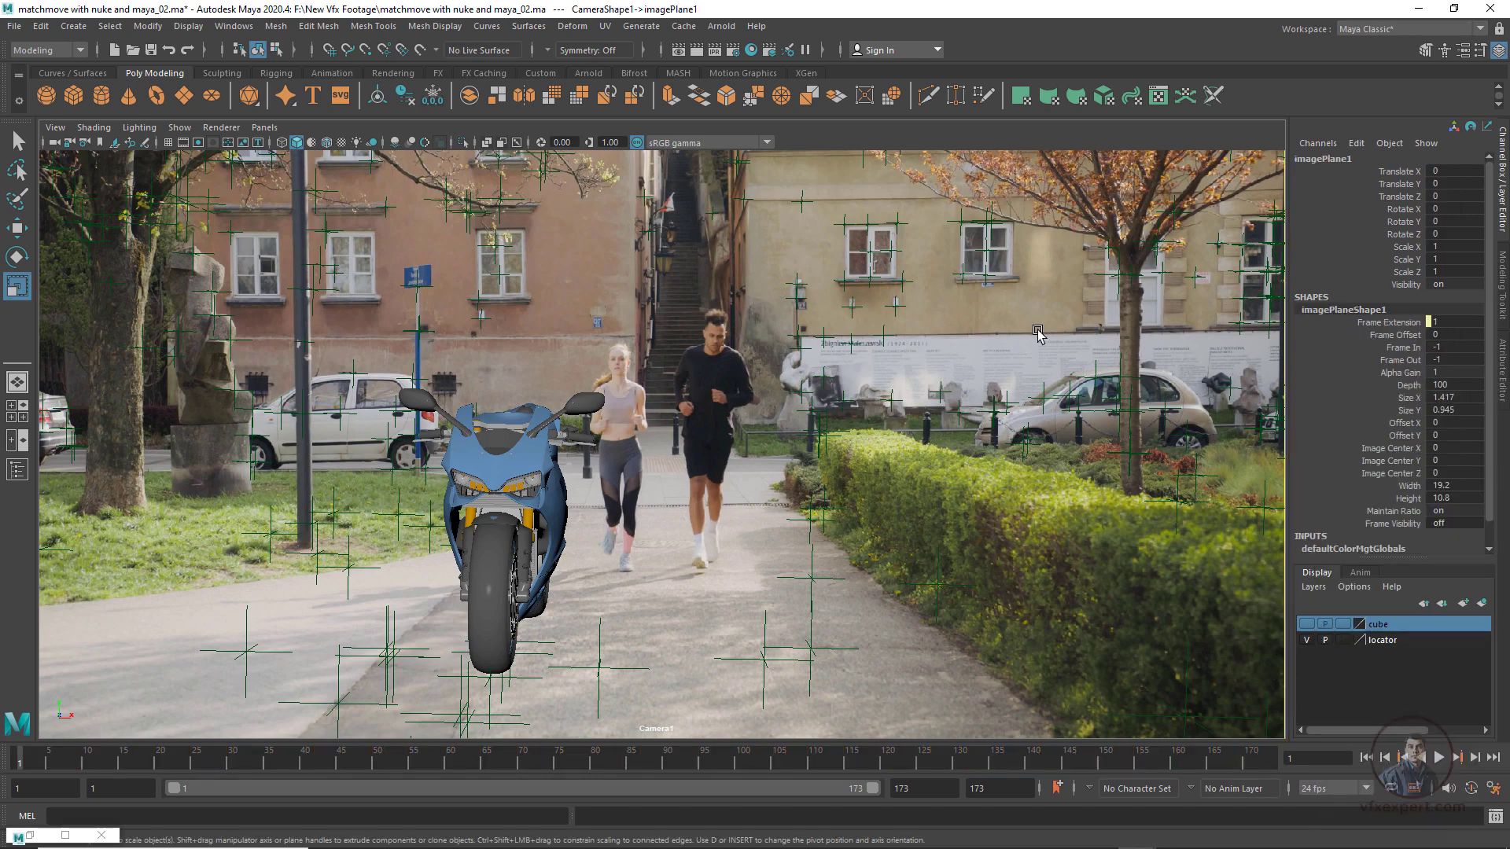
Snap the motorcycle to a locator on the pavement left of the path and scale it down to about 0.042
left_click(511, 513)
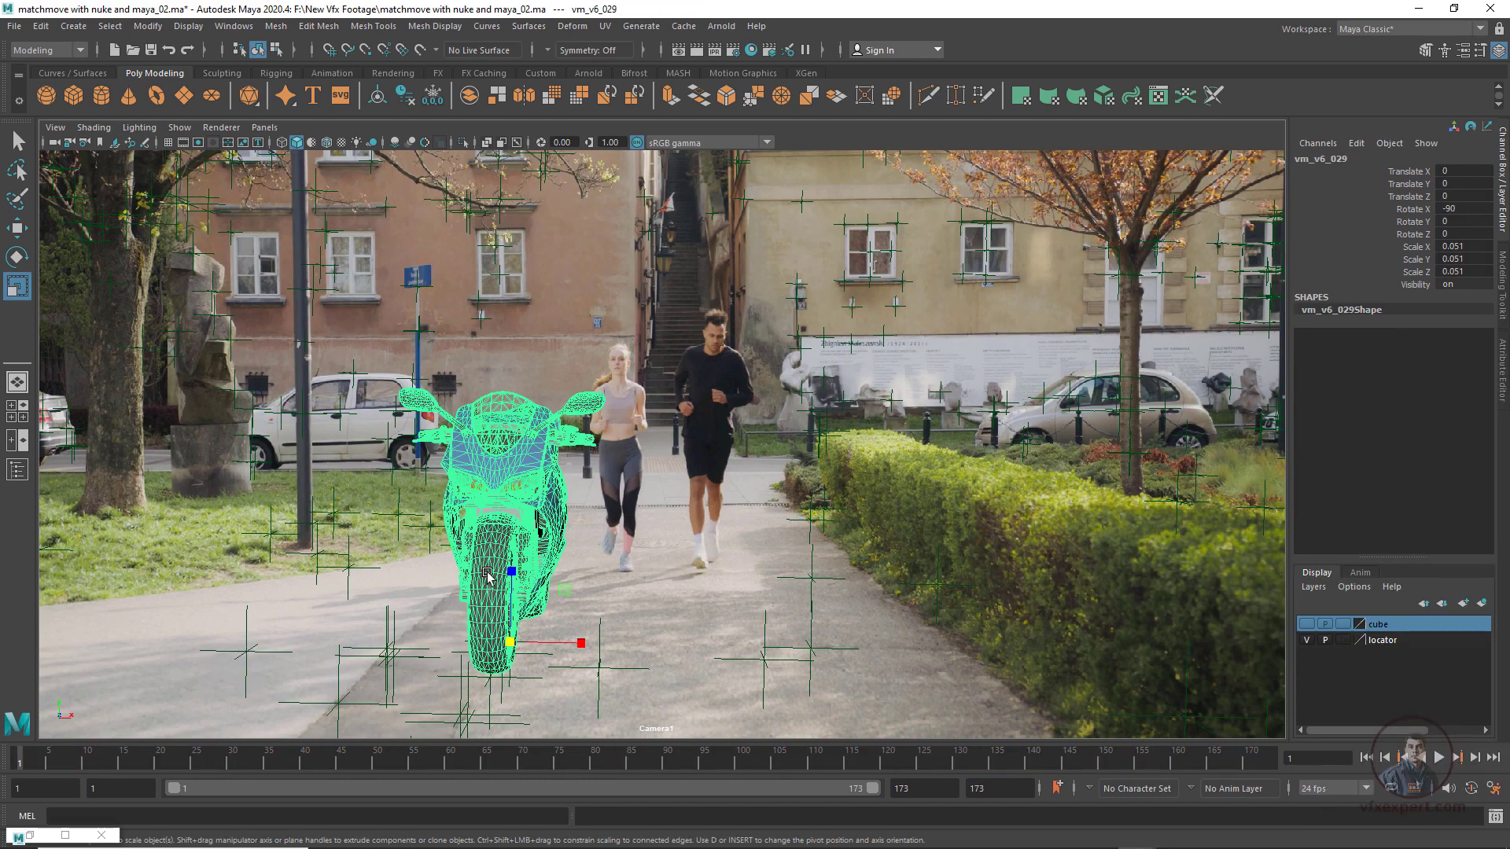
key("w")
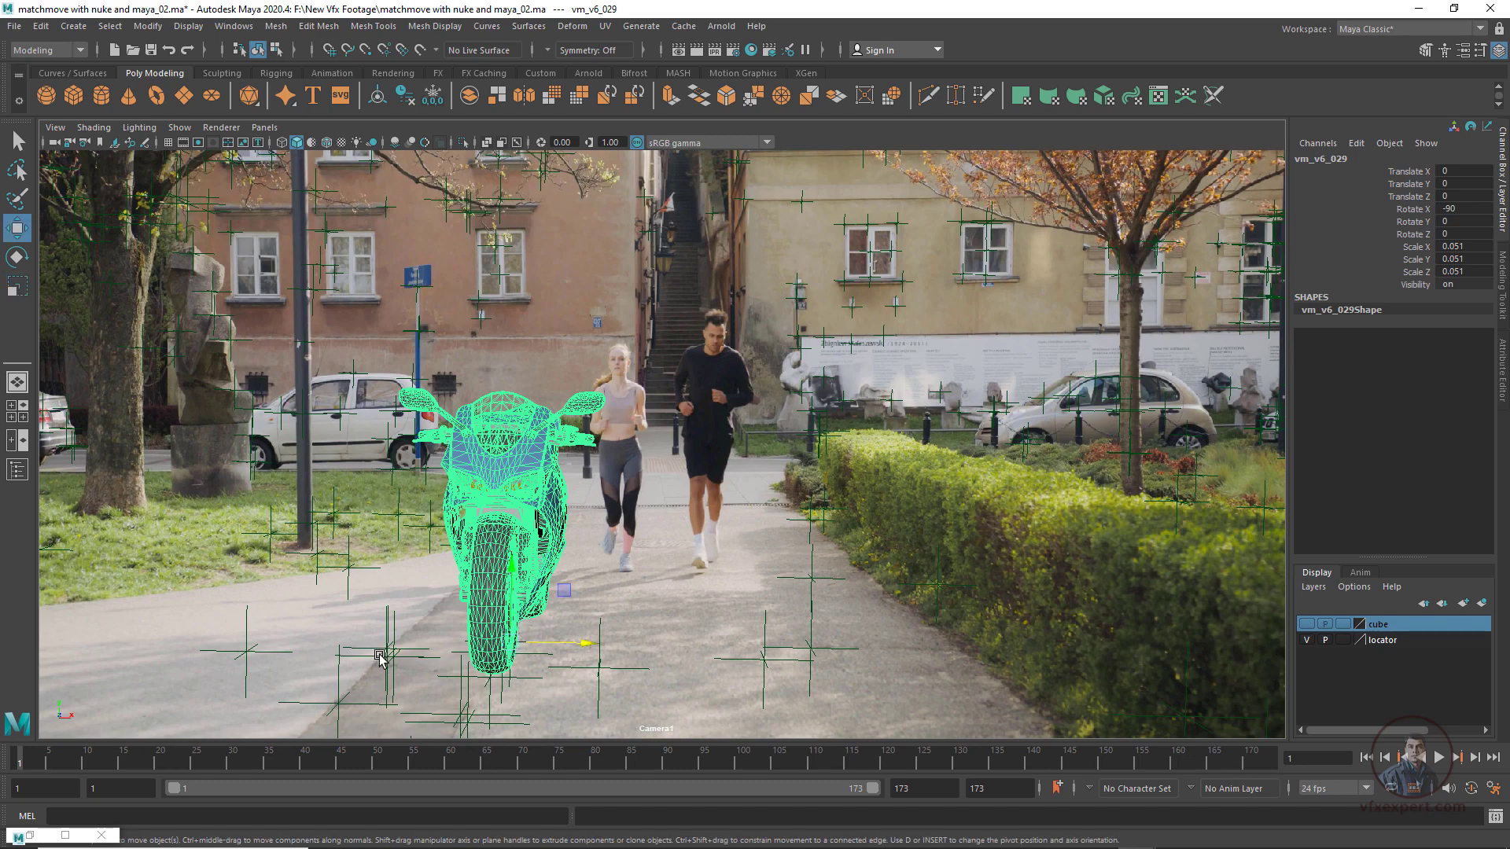
key("v")
left_click_drag(508, 649, 228, 654)
key("r")
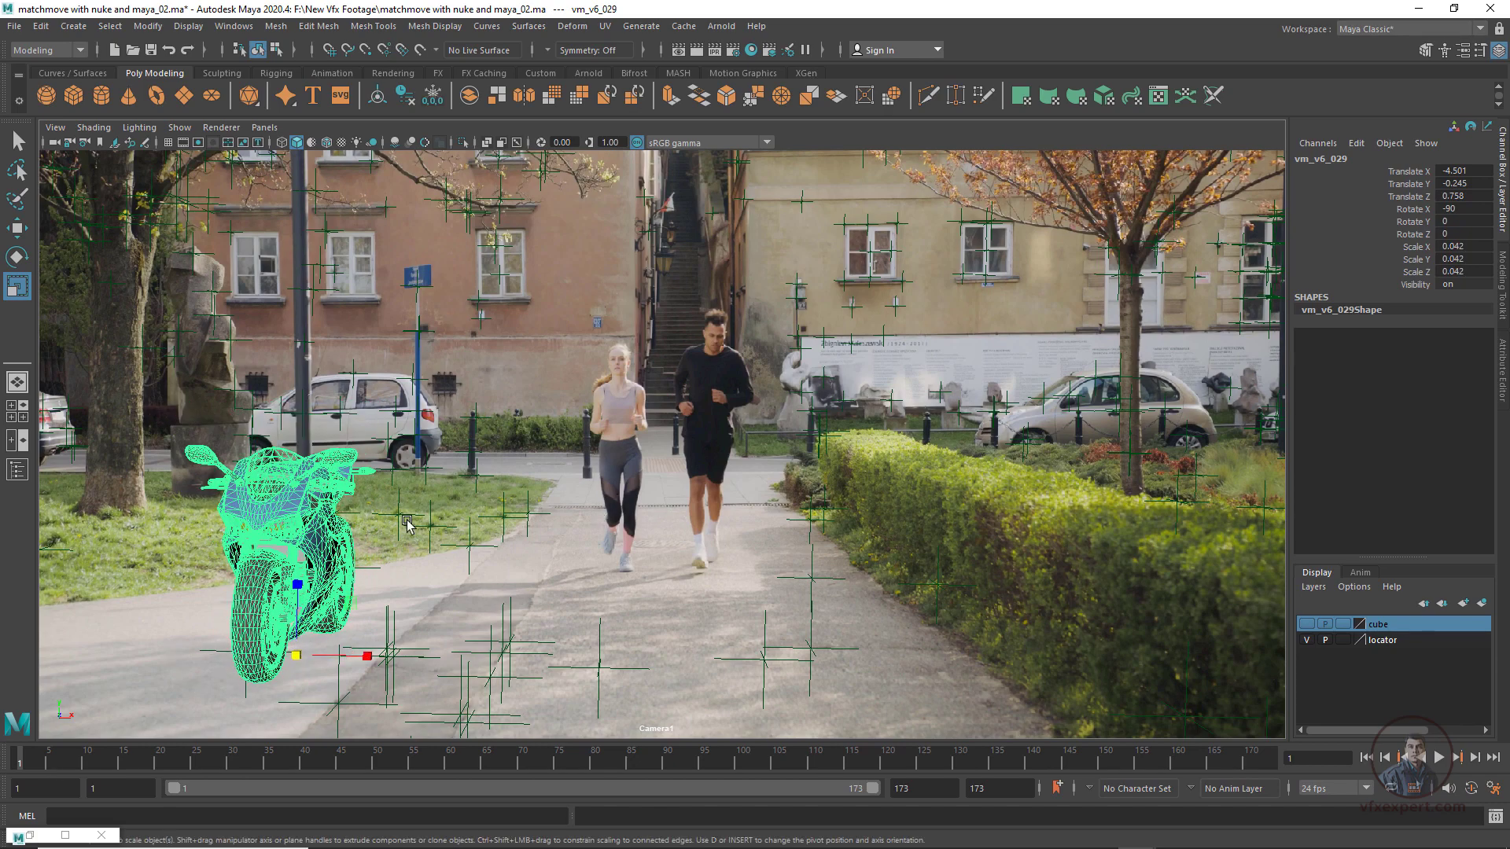
At frame 123, snap the motorcycle to a nearer ground locator and shift it to about X -3.707, Y 0.376, Z 15.743
left_click_drag(66, 764, 909, 757)
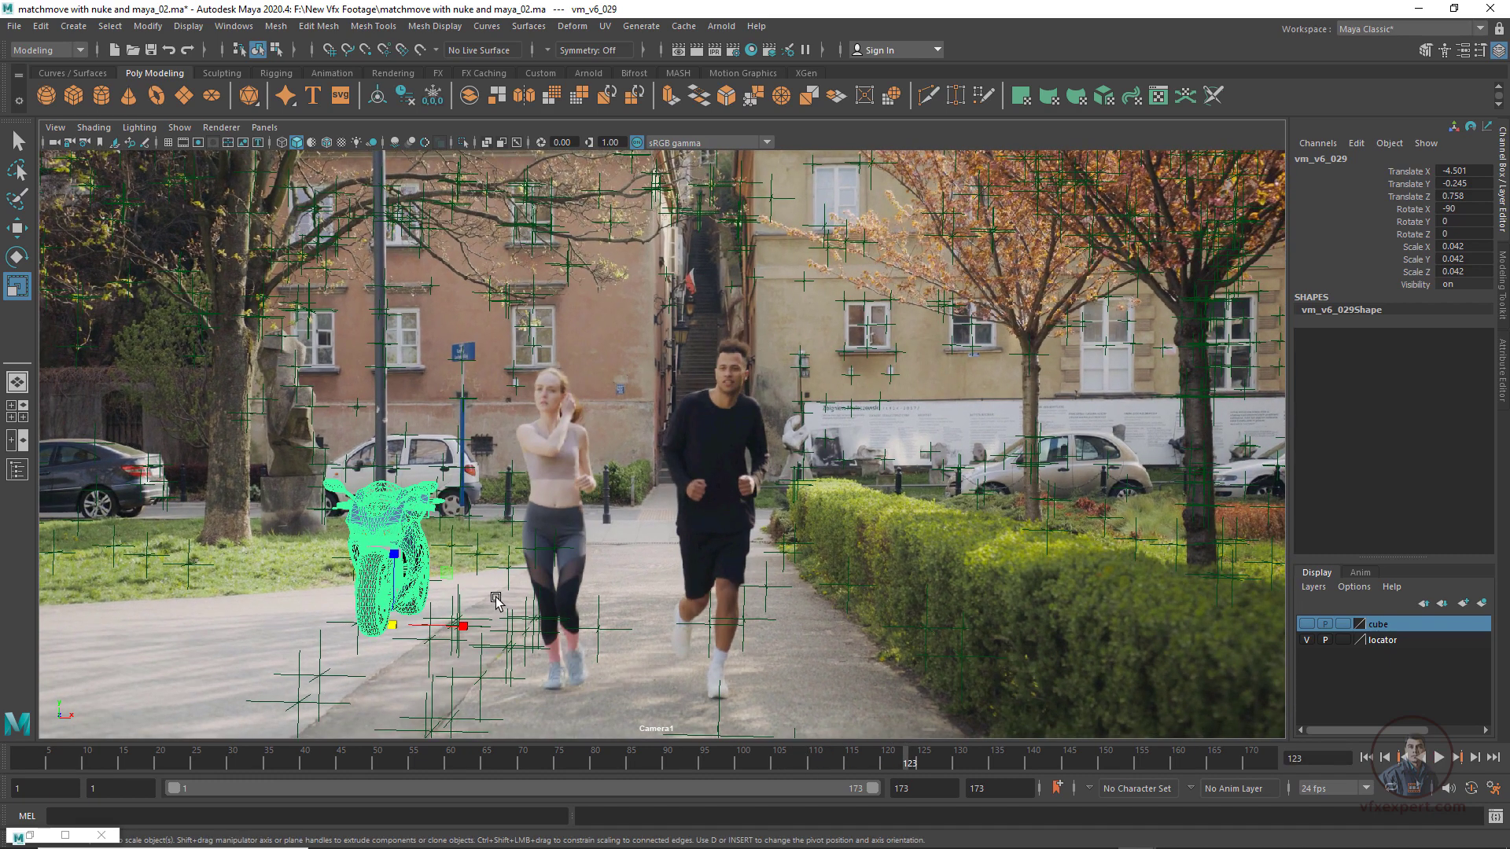
key("w")
key("v")
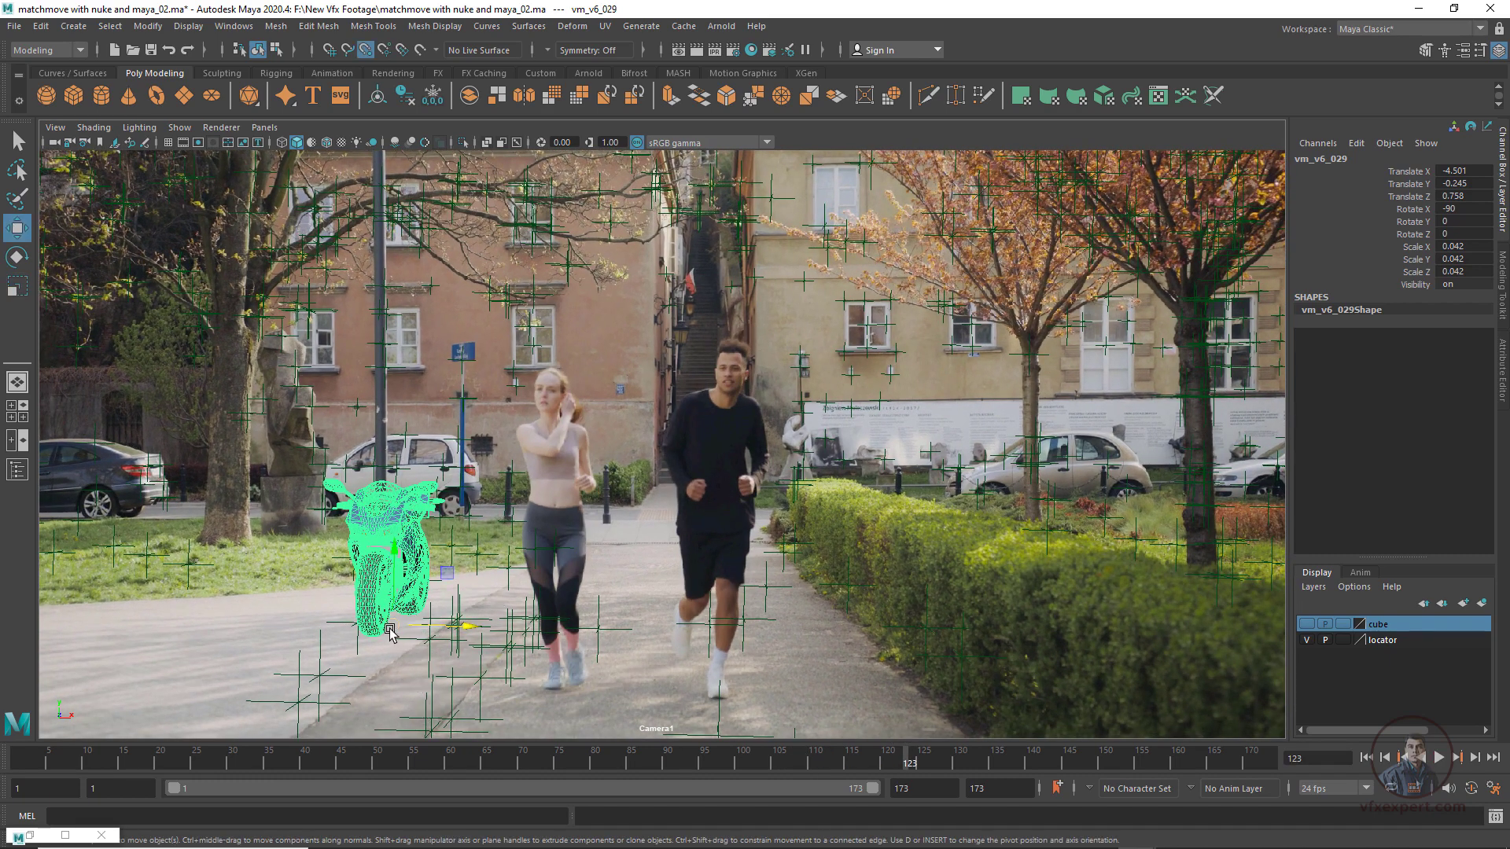
left_click_drag(390, 632, 329, 685)
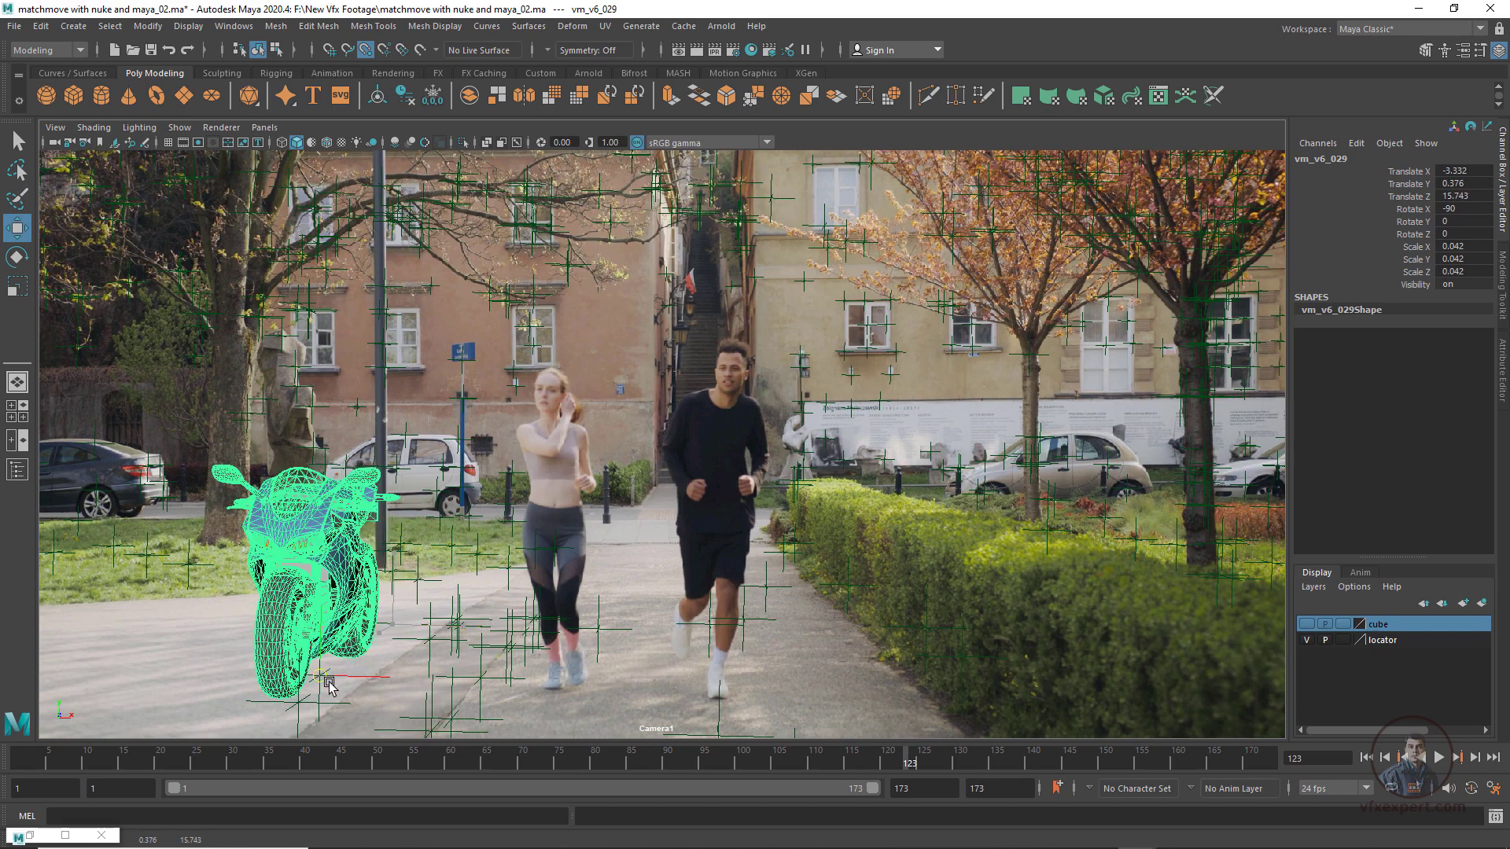
left_click_drag(393, 682, 376, 679)
left_click(660, 685)
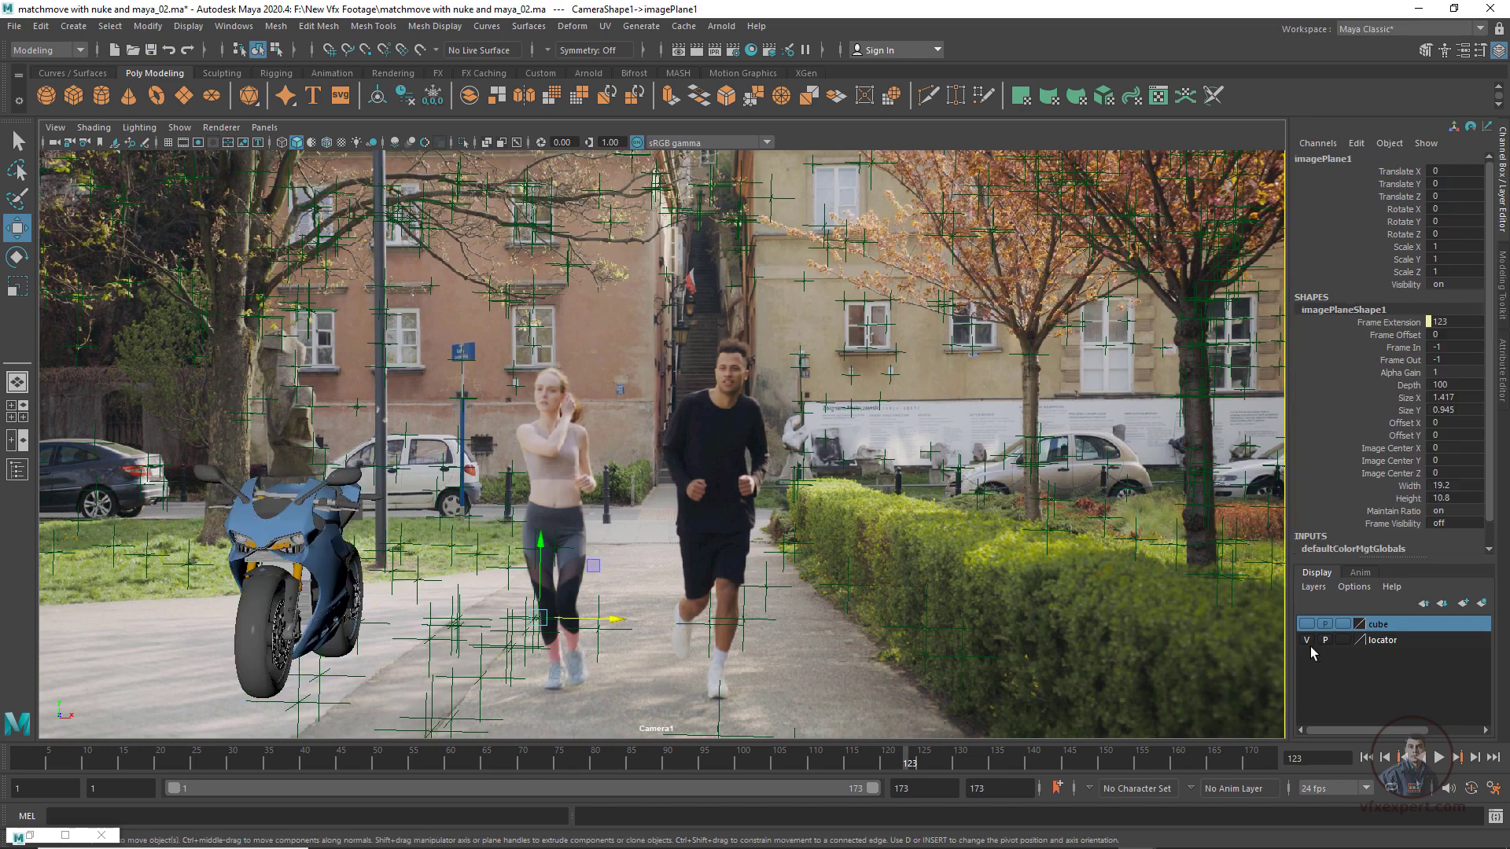
Hide the locator layer and scrub the timeline to frame 119 to check how the motorcycle sticks to the ground
left_click(1307, 640)
key("q")
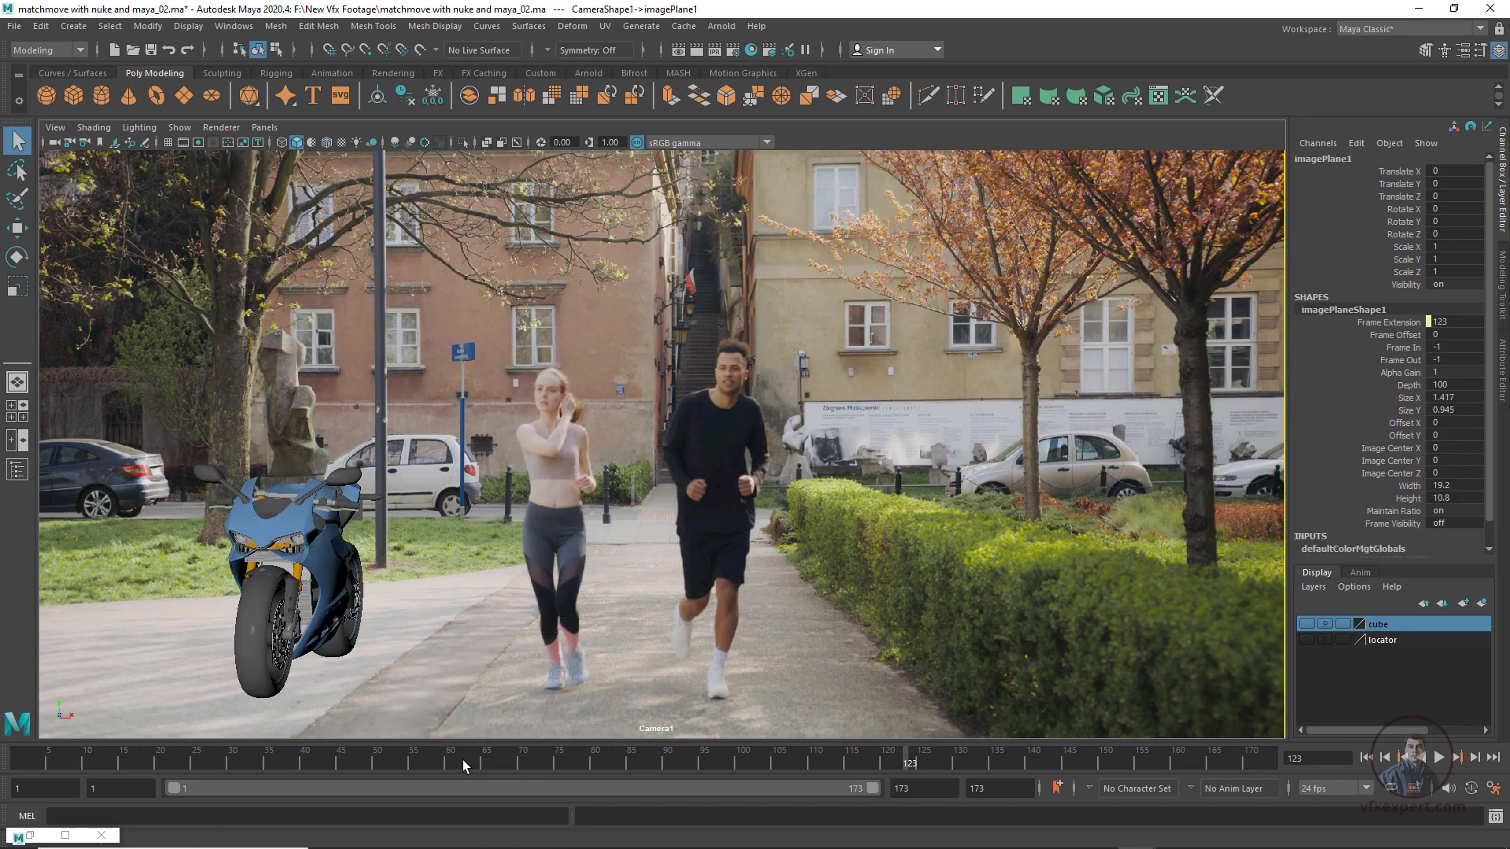
left_click_drag(290, 761, 875, 735)
Rotate the motorcycle slightly around its vertical axis so its front turns away from the runners, and deselect it
left_click(330, 617)
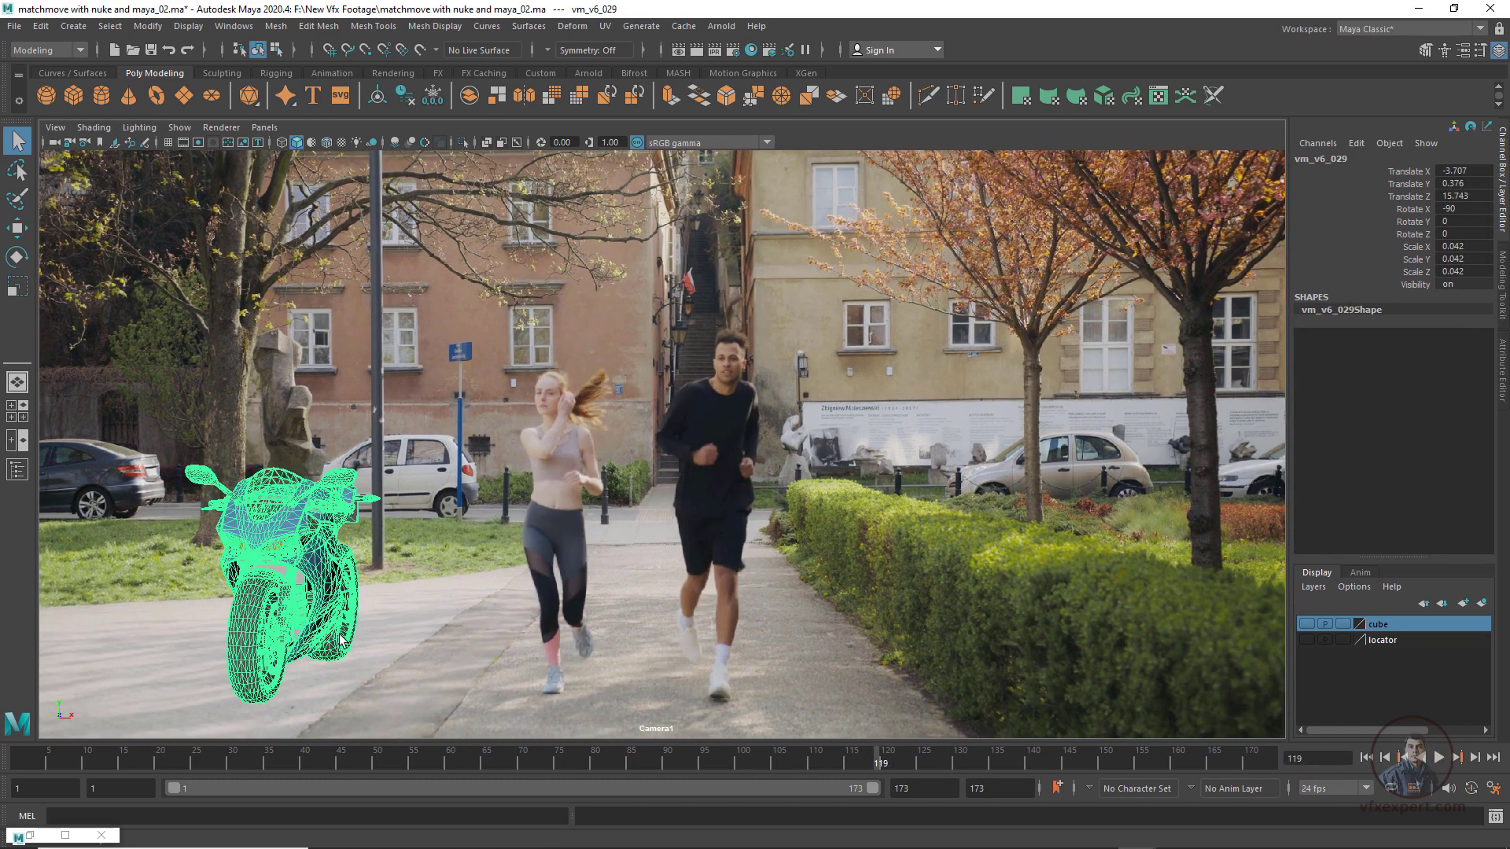
key("e")
left_click_drag(314, 696, 310, 696)
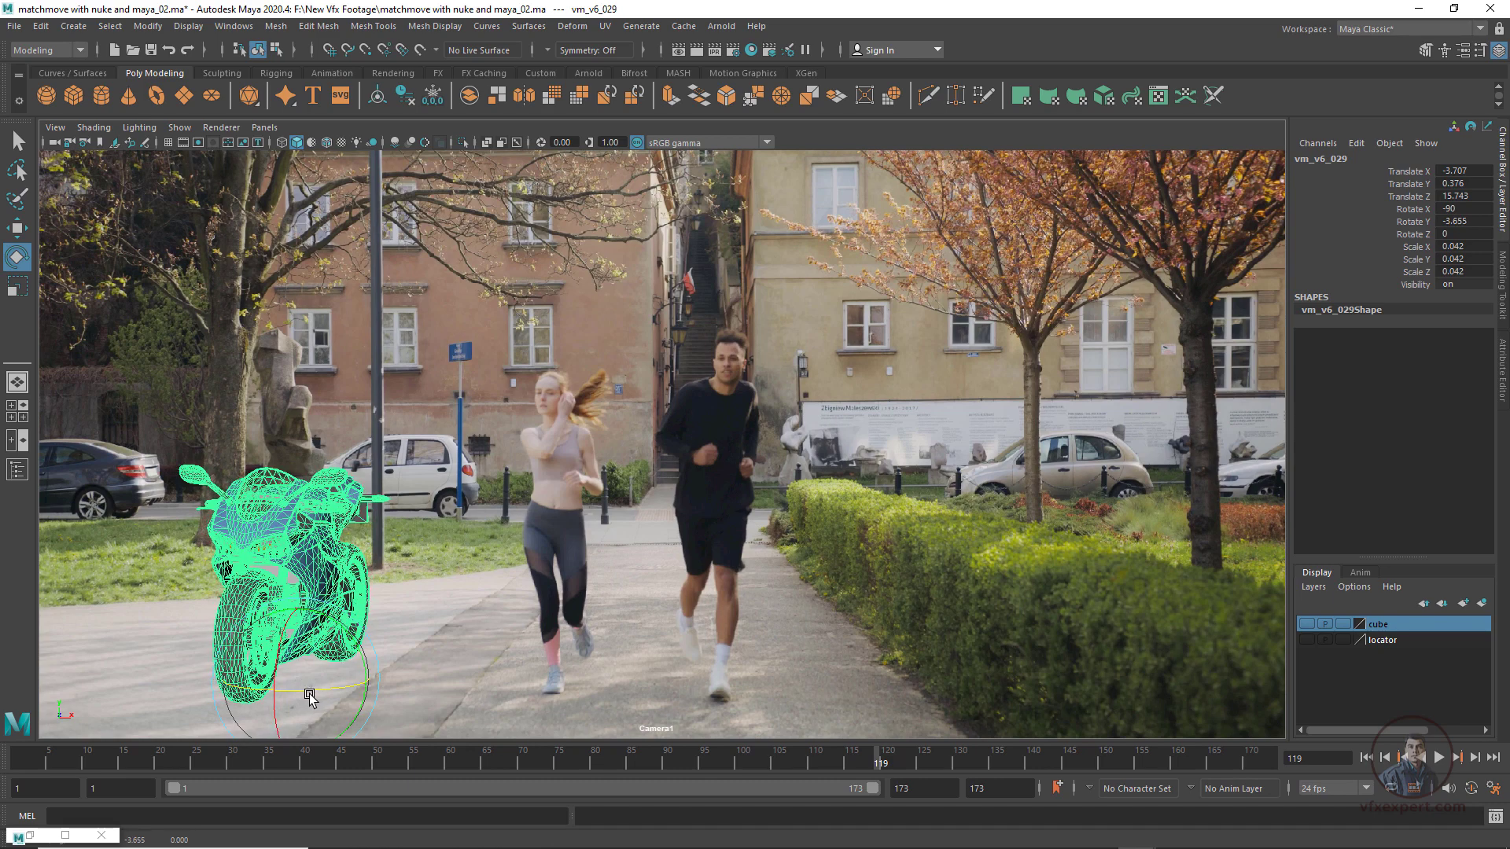
key("w")
left_click(443, 652)
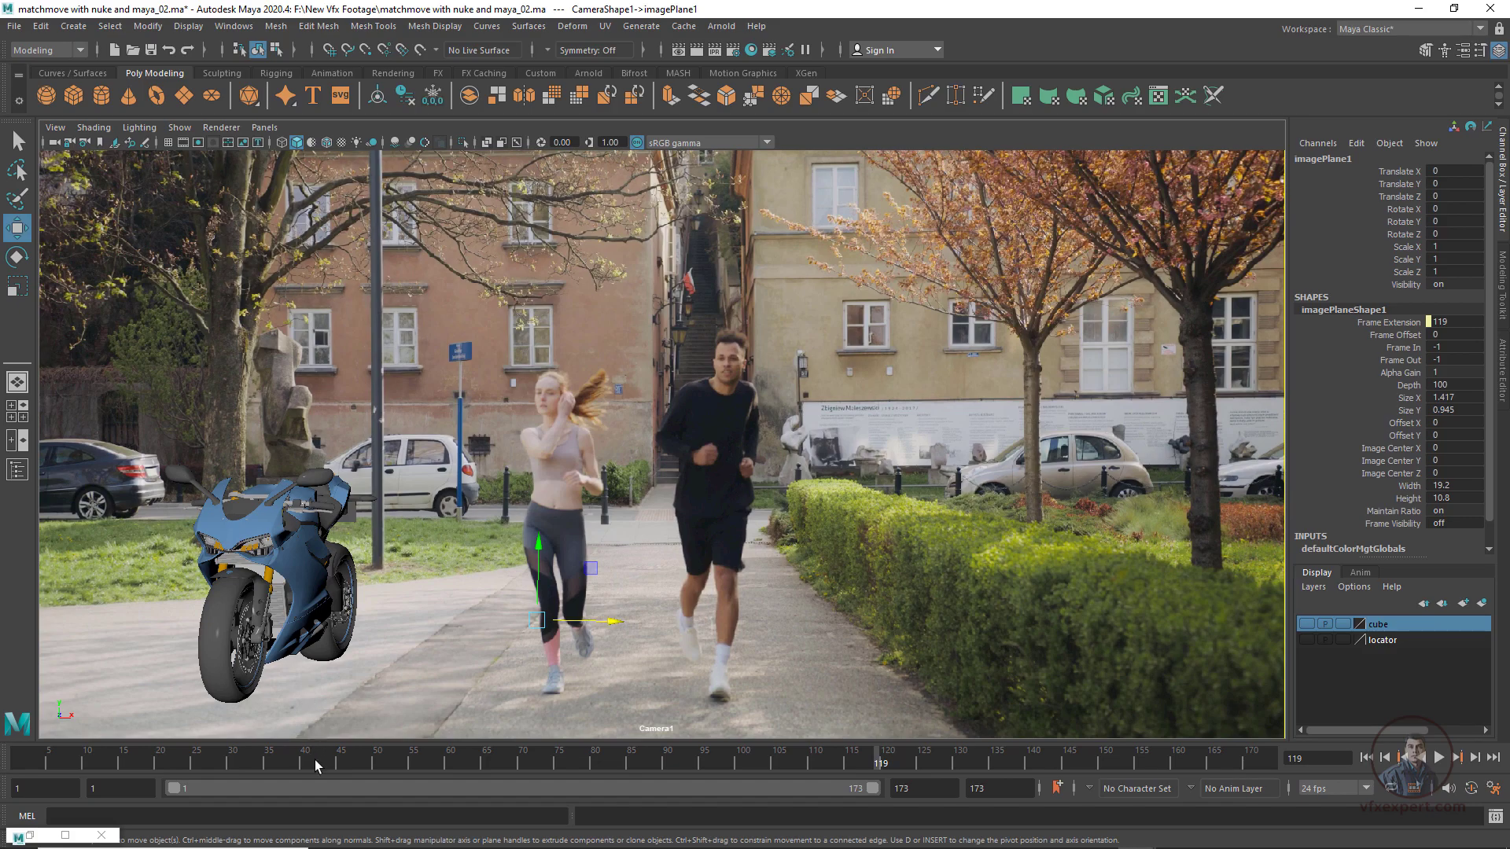
Play back the footage to check the motorcycle's track and save the scene as a new version, "matchmove with nuke and maya_03.ma"
key("alt+v")
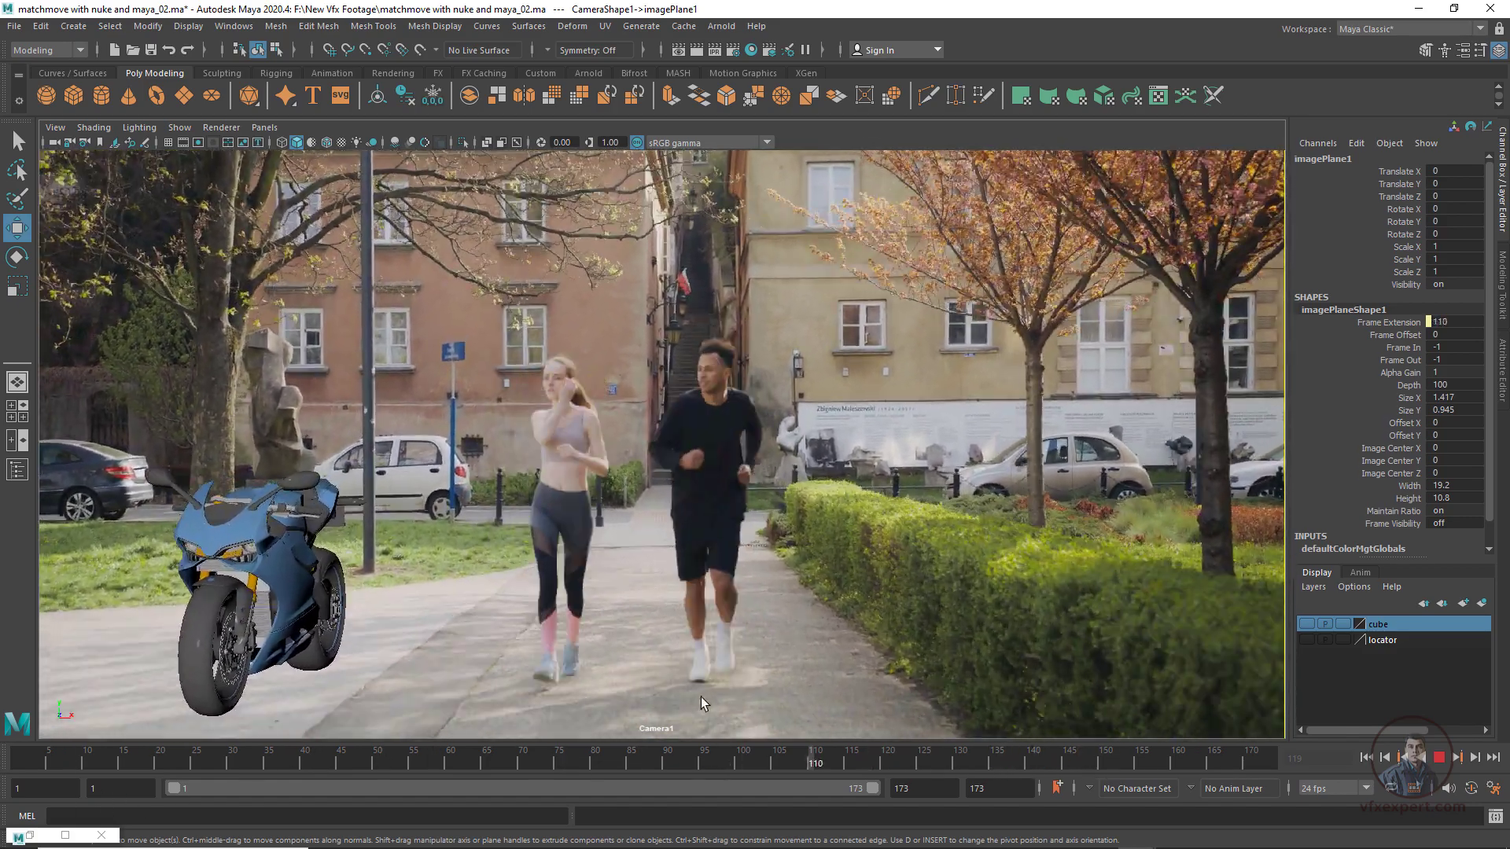
key("alt+v")
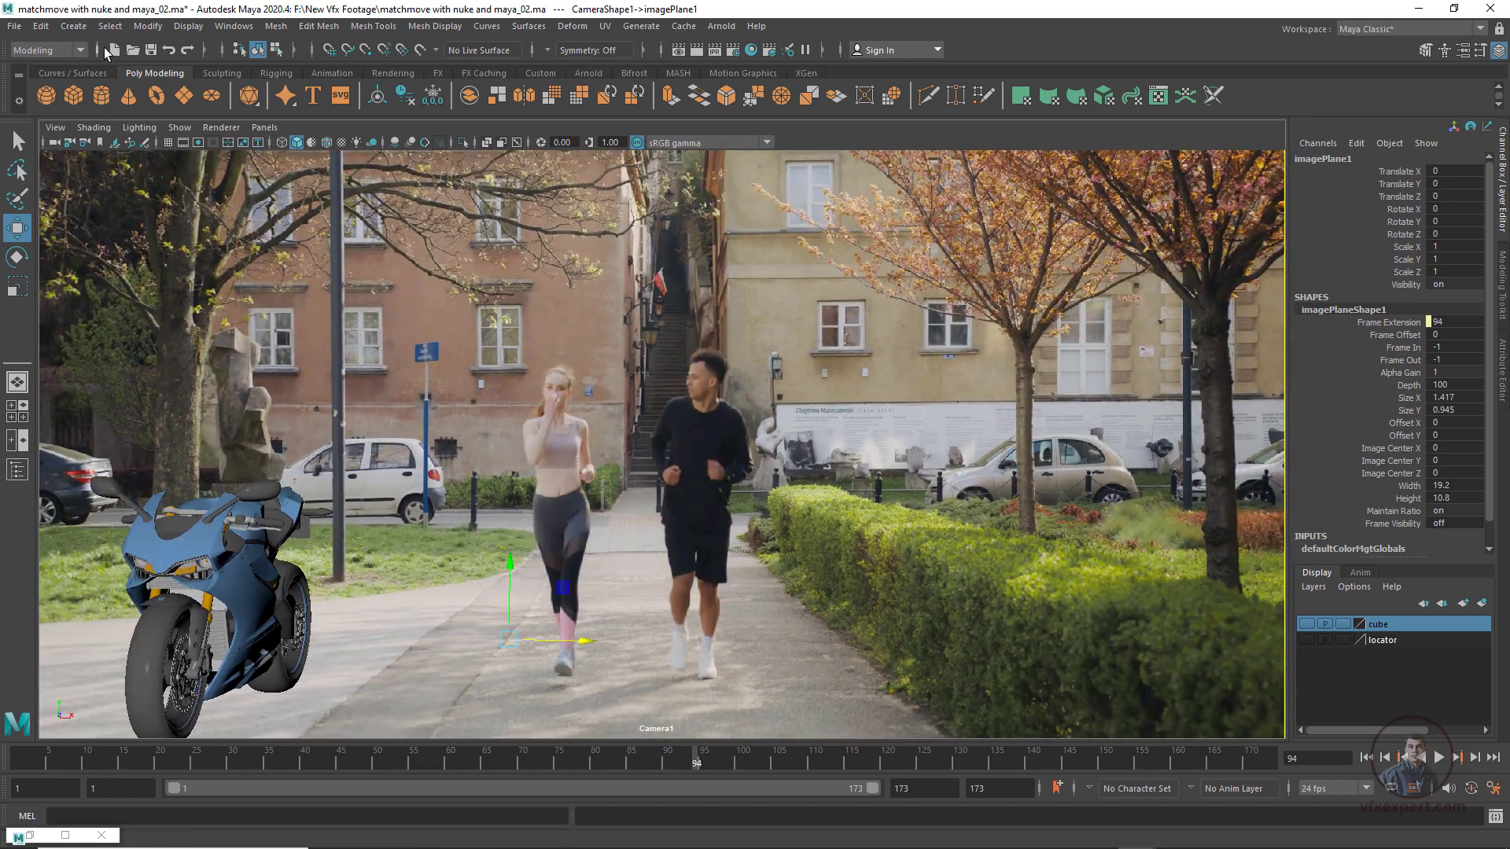
left_click(16, 27)
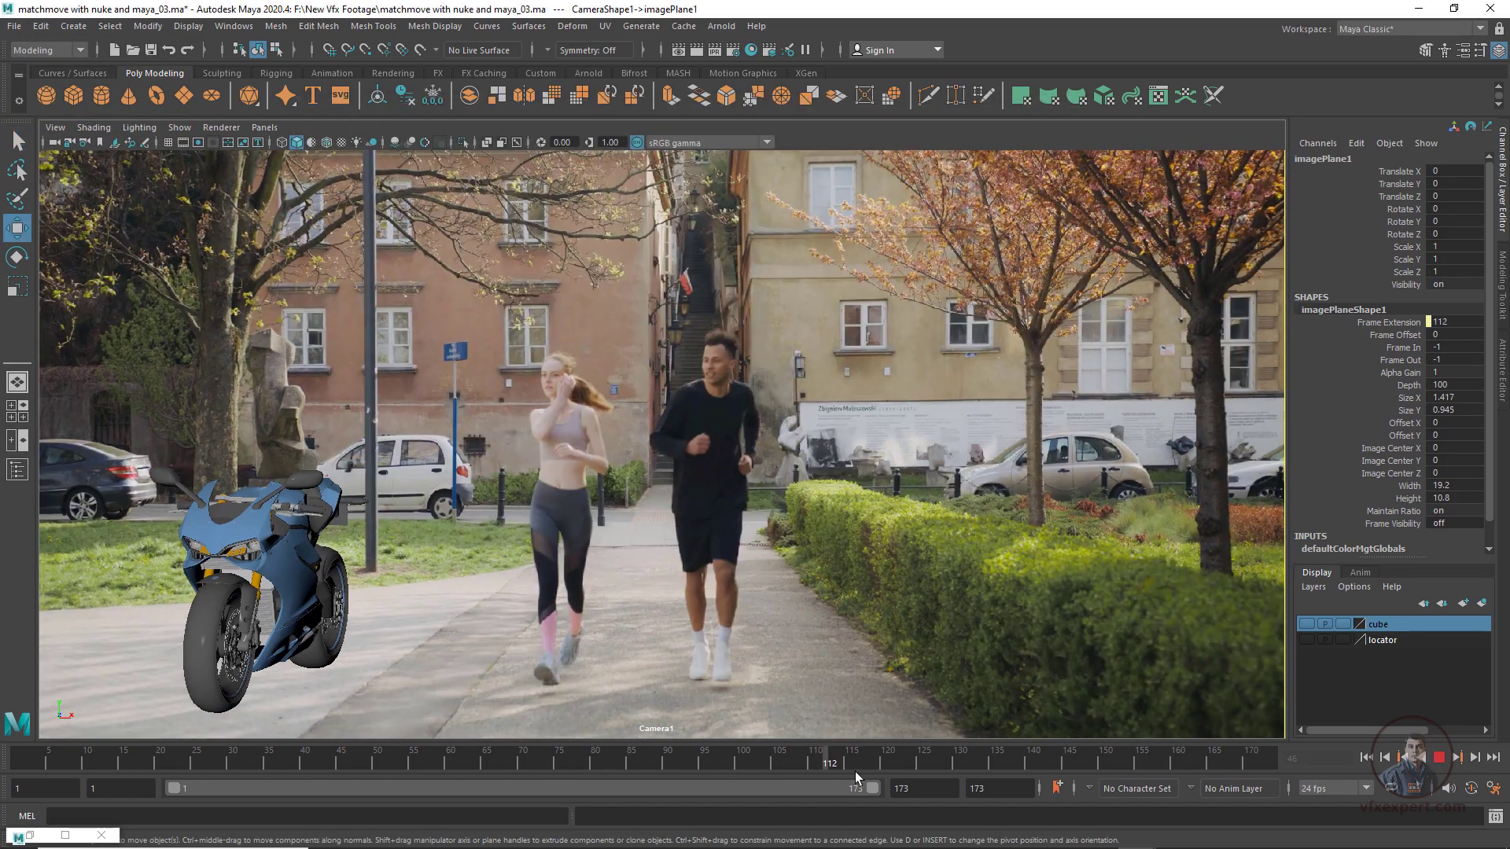
key("alt+v")
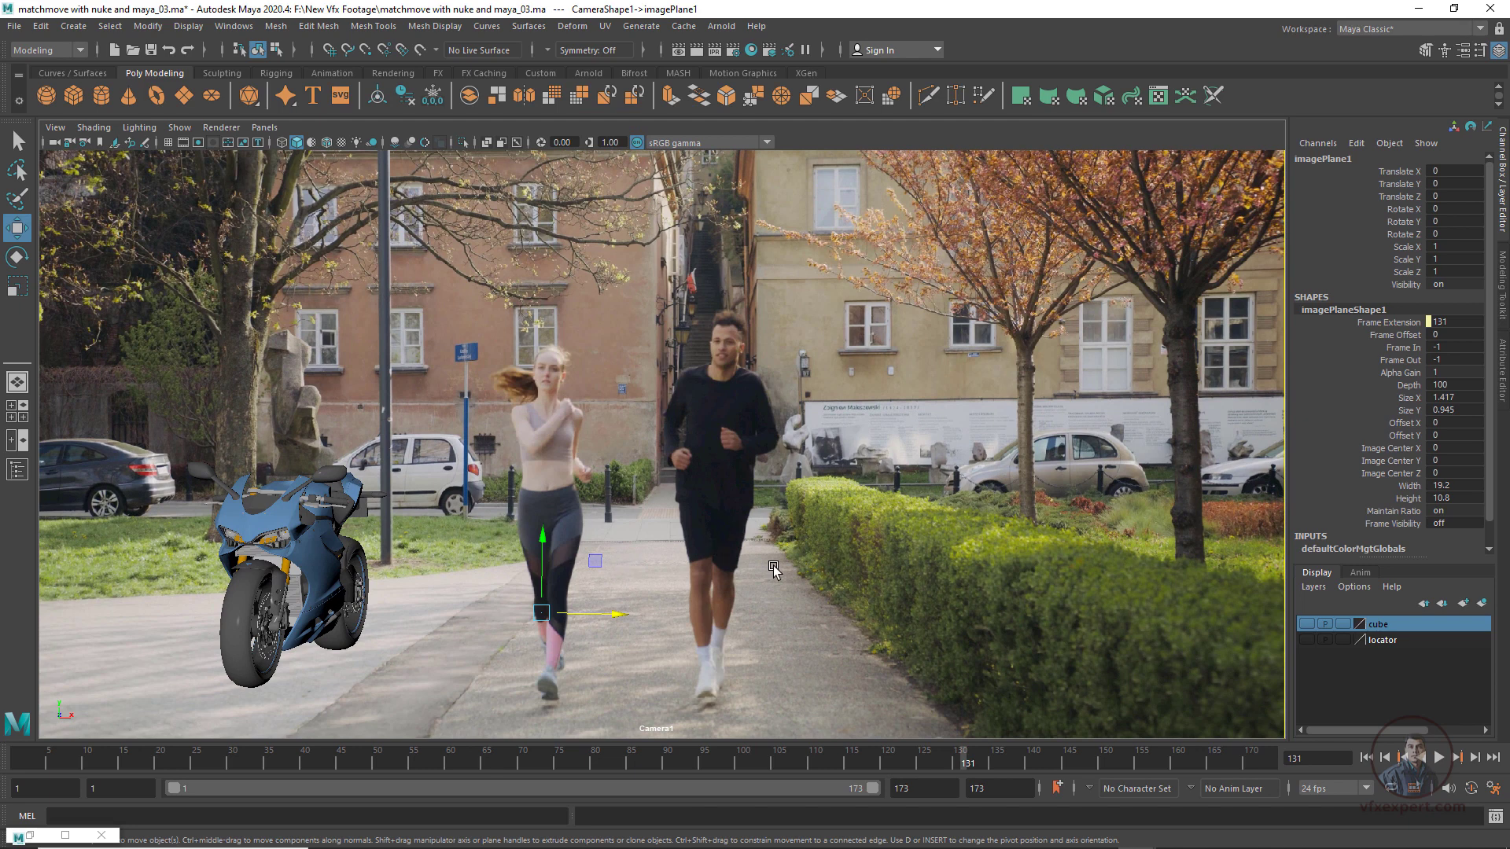
Create an Arnold skydome light and open its shape attributes for editing
left_click(721, 26)
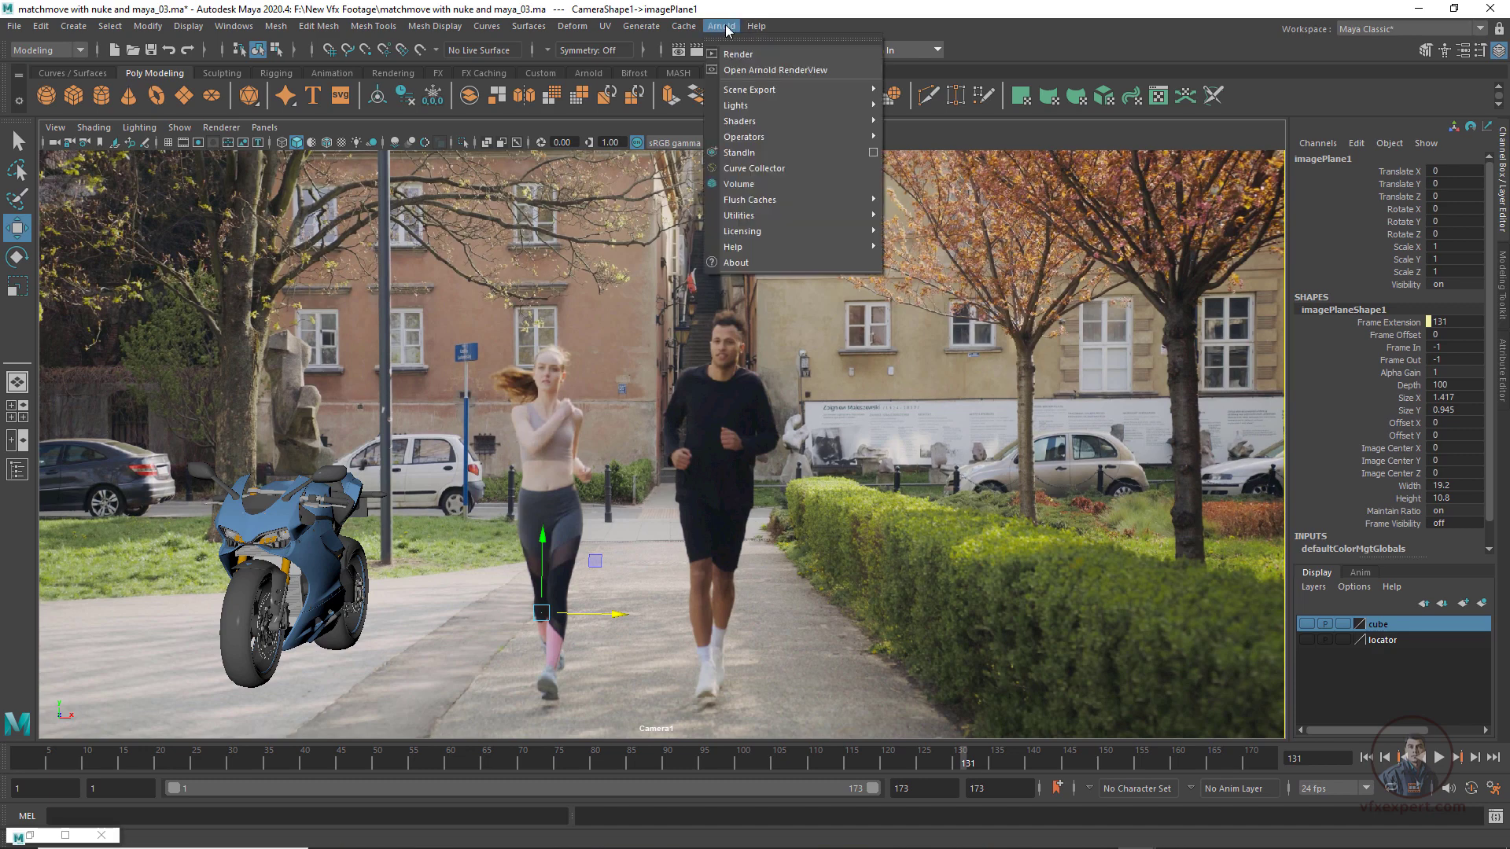
mouse_move(793, 107)
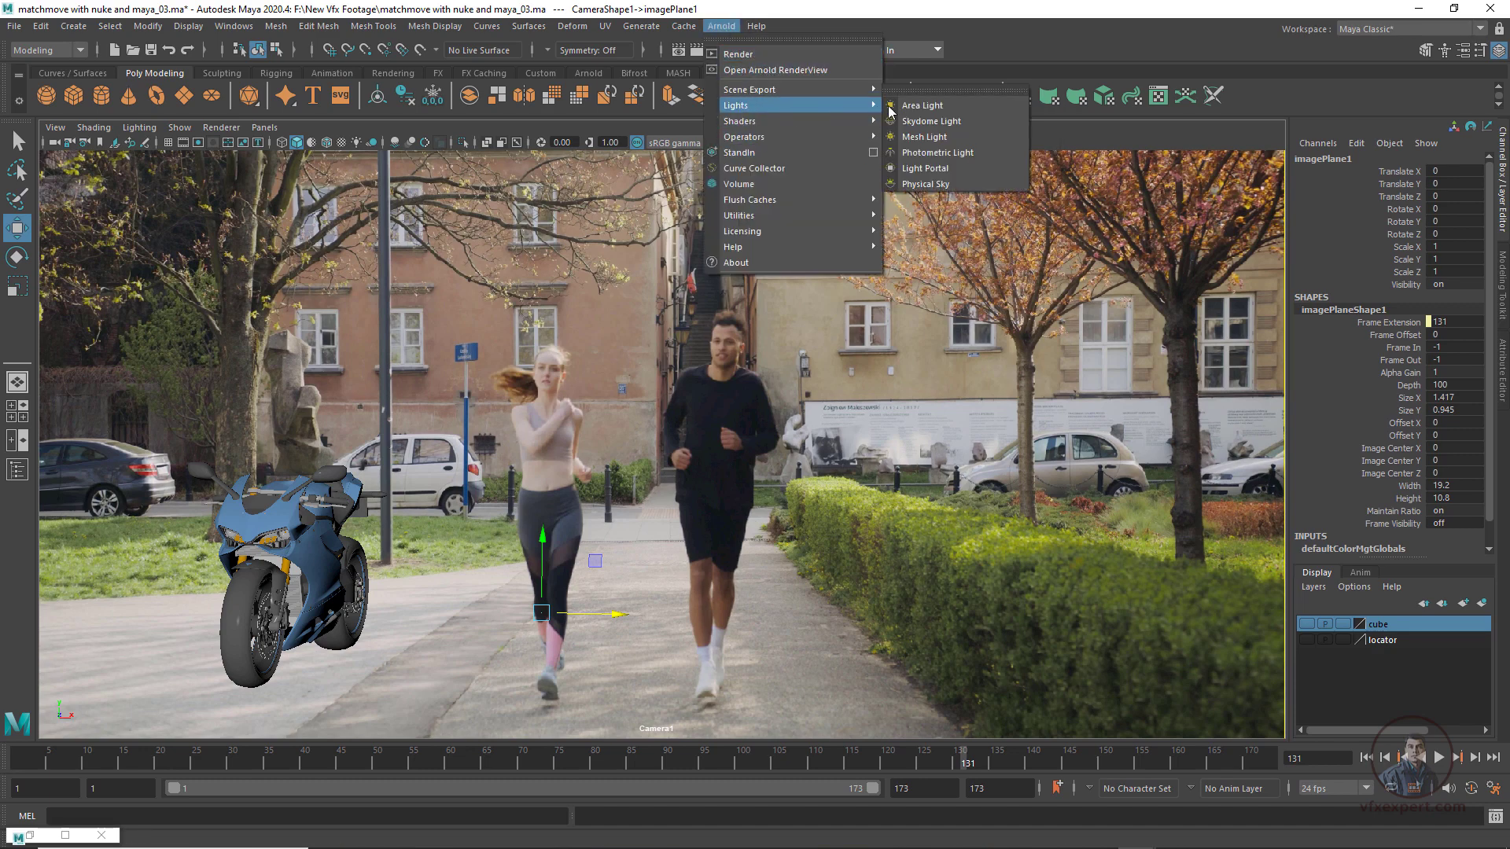
left_click(942, 122)
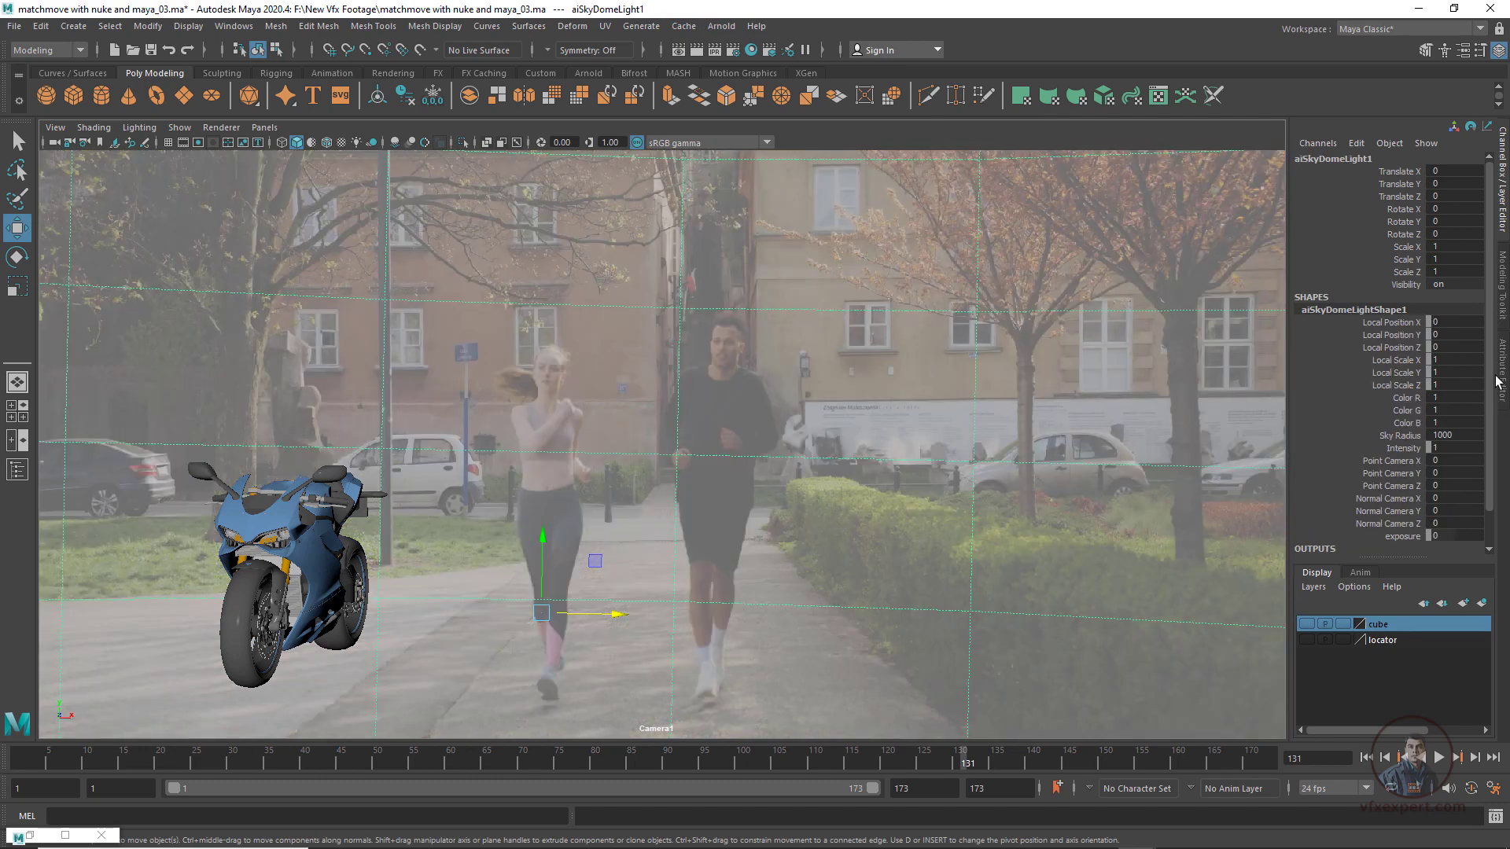
left_click(1499, 379)
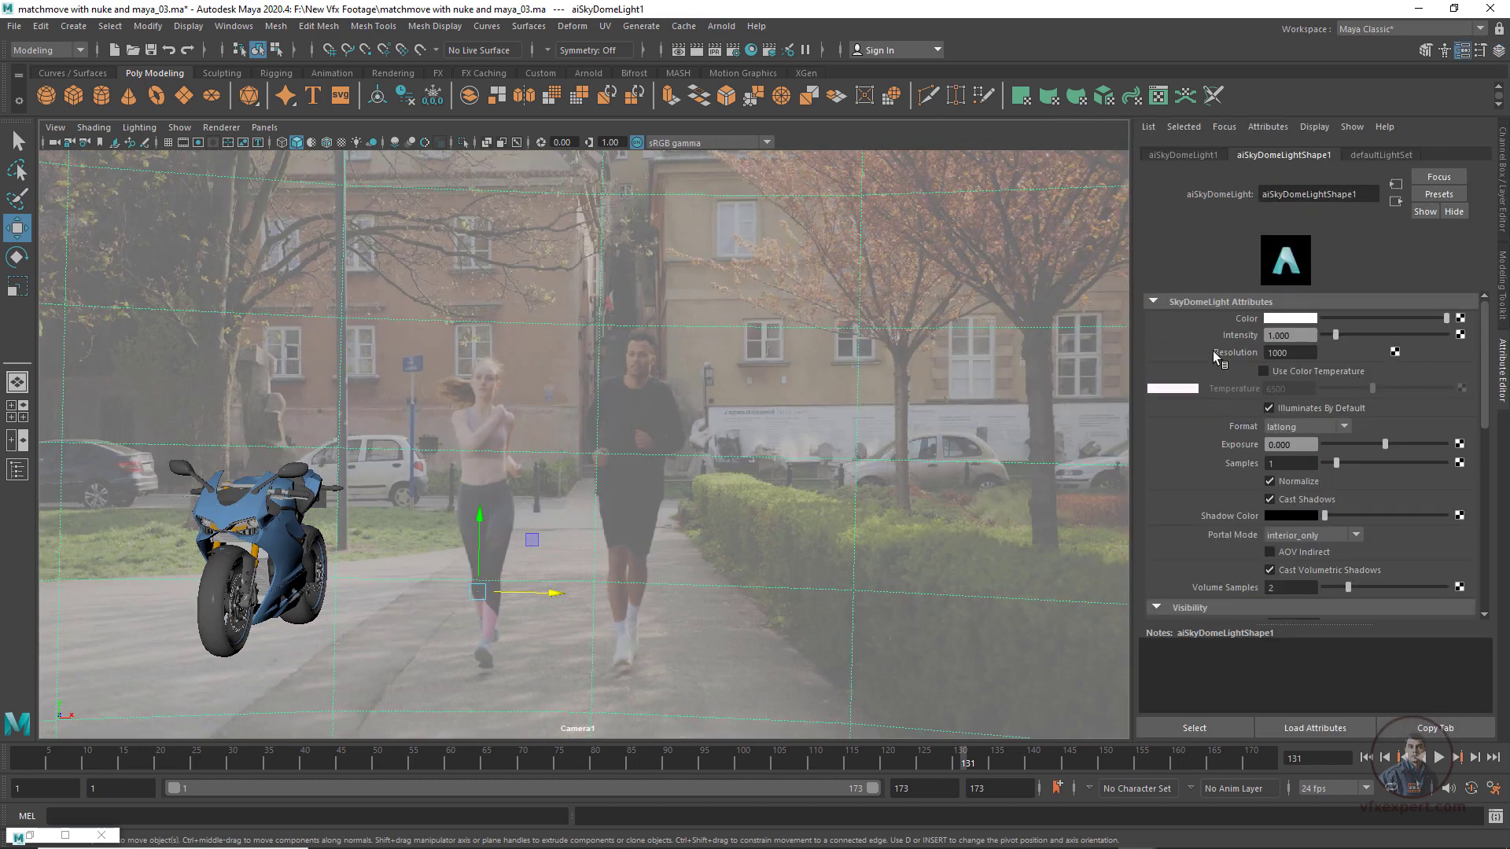
Map a File texture to the skydome light's color and load urban_street_04_2k.hdr from the HDRI Images folder
left_click(1461, 318)
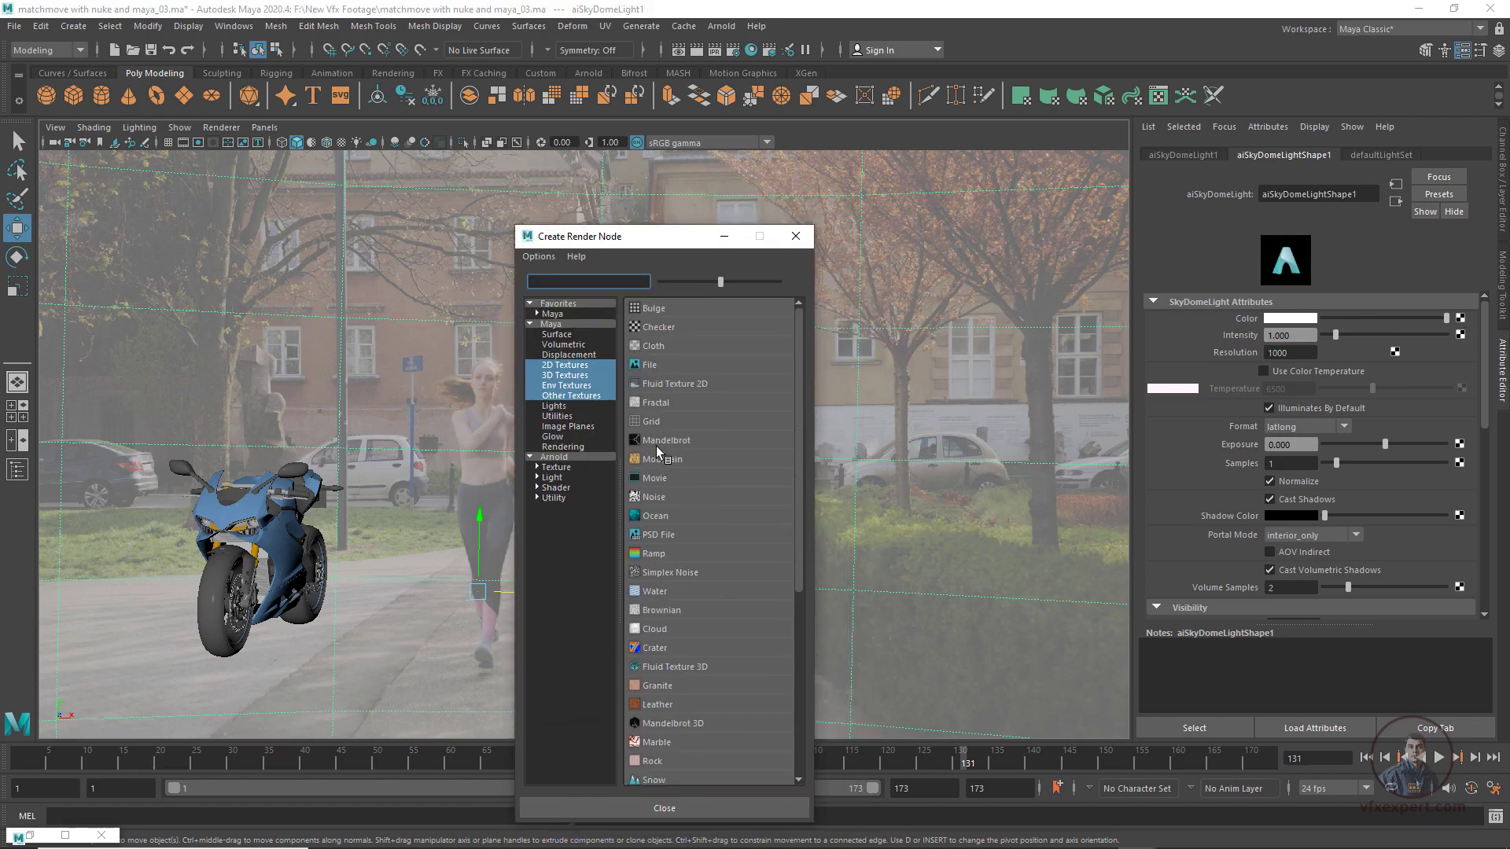
left_click(650, 365)
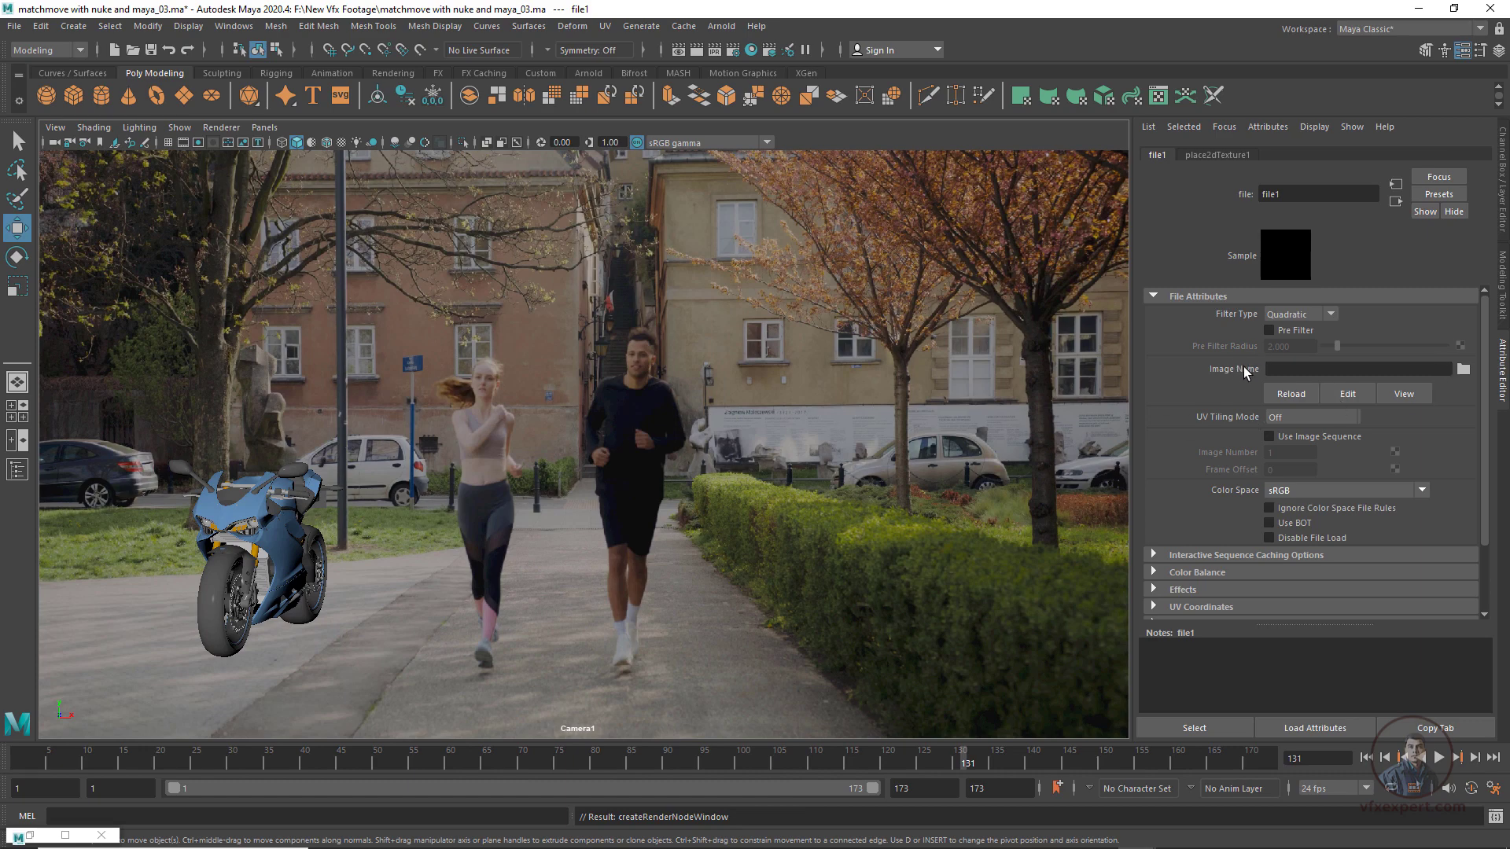
left_click(1463, 369)
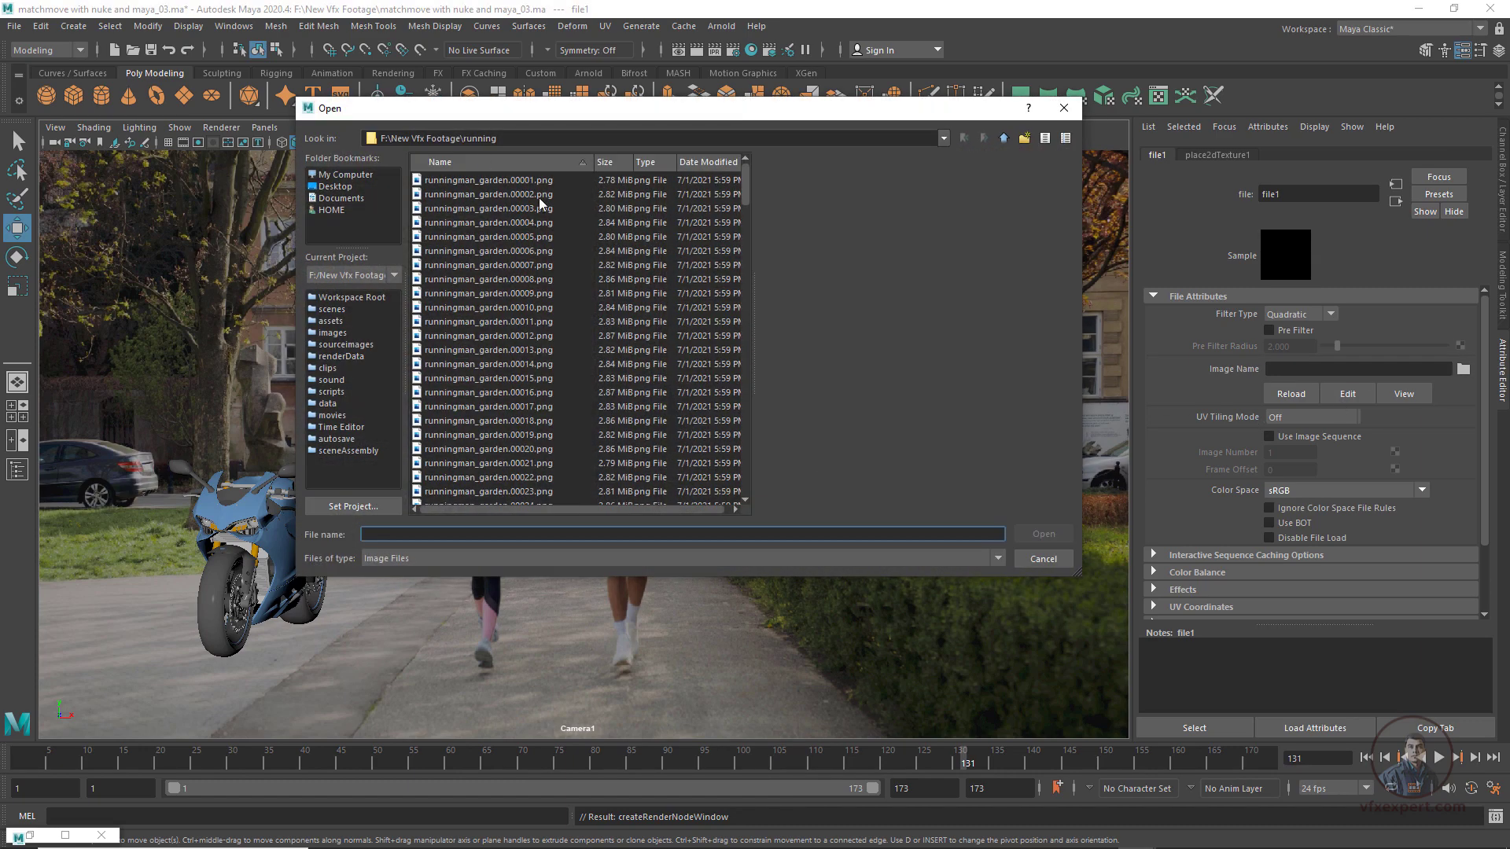
left_click(1004, 138)
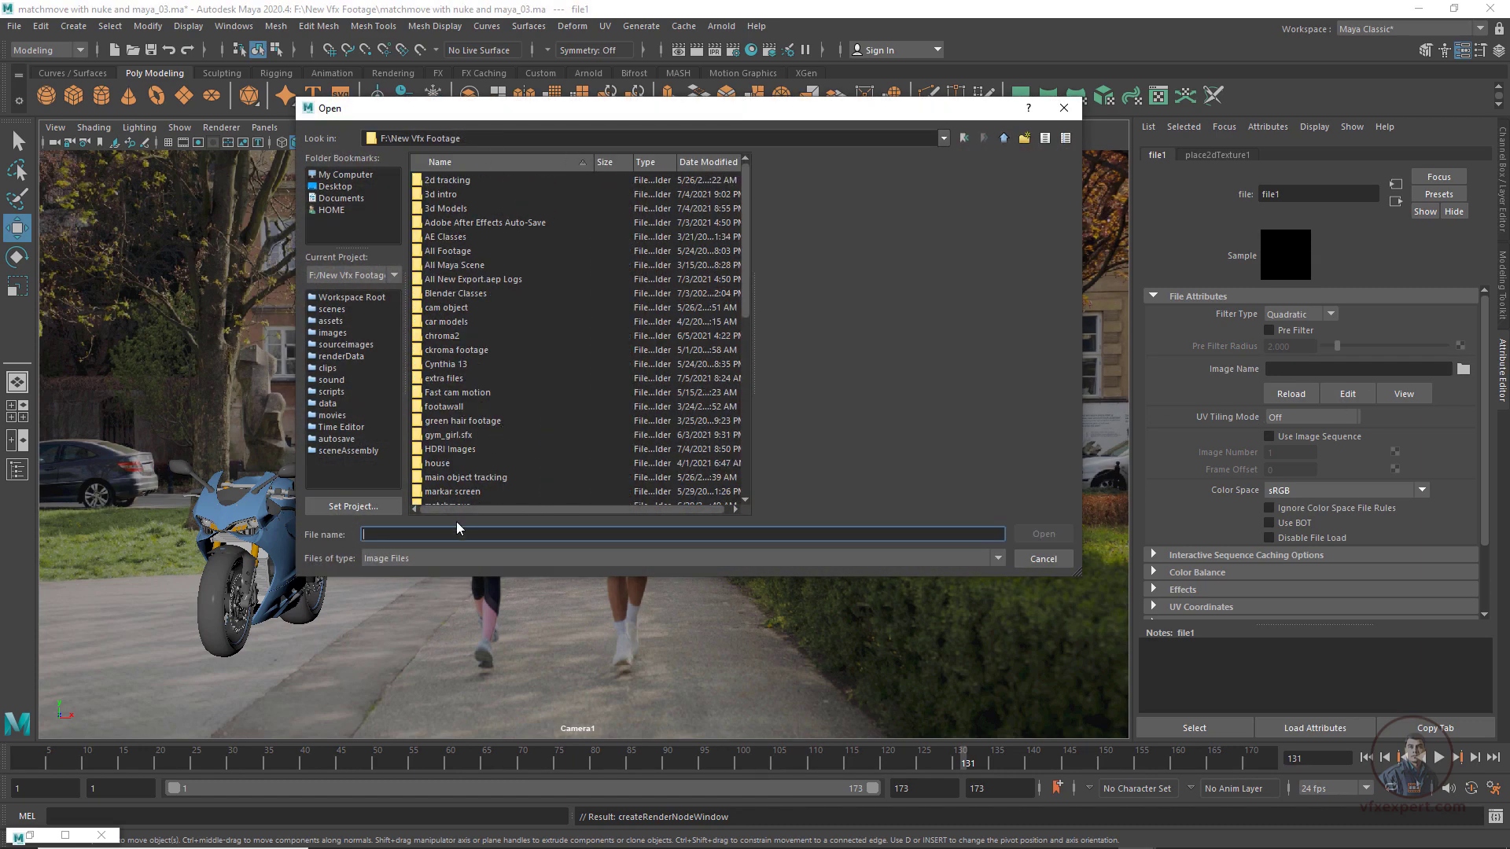
double_click(456, 452)
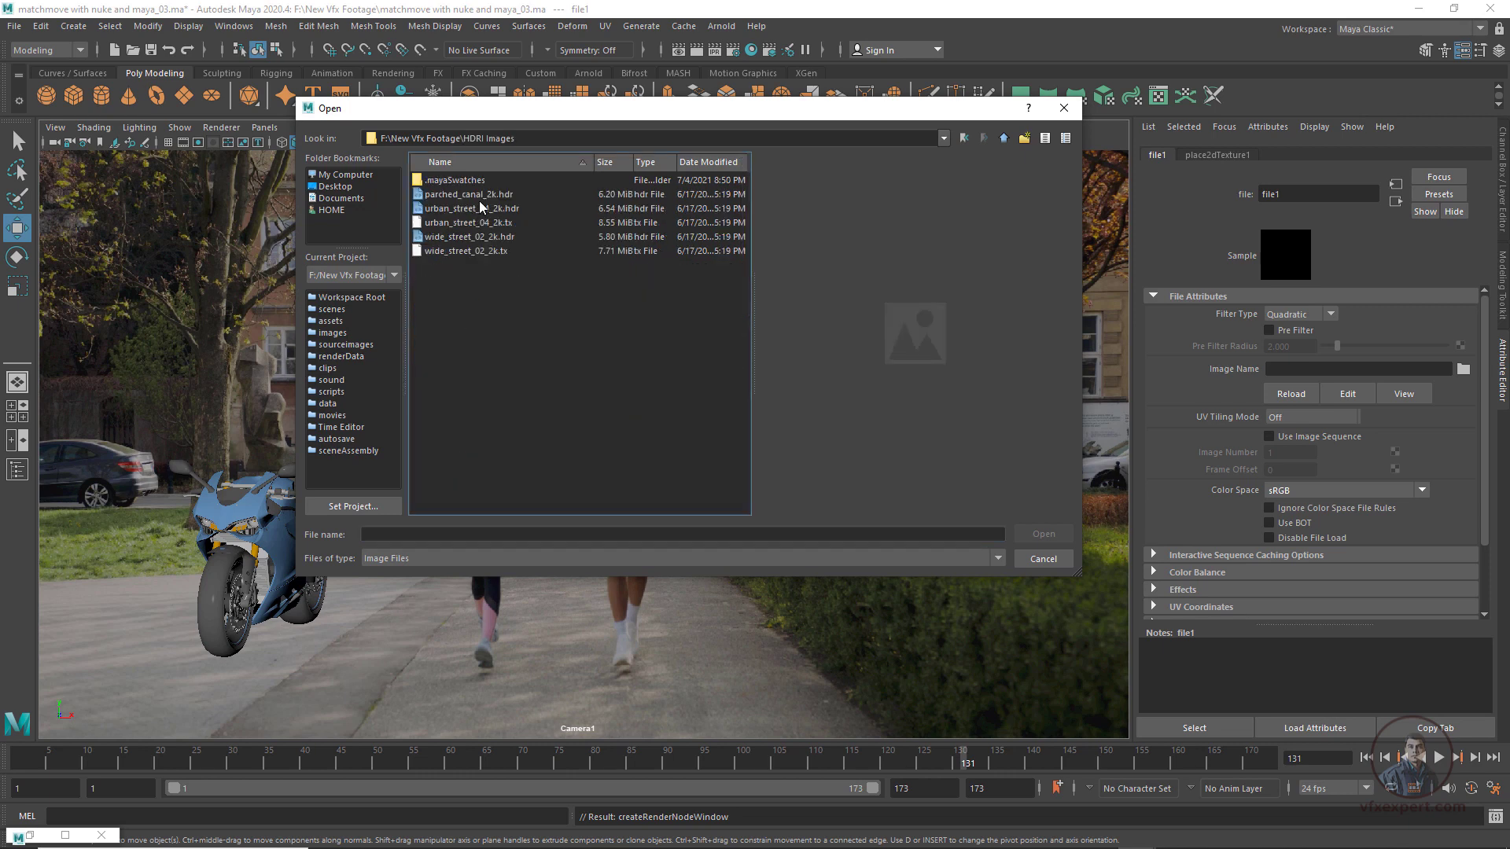
left_click(477, 208)
left_click_drag(632, 110, 899, 166)
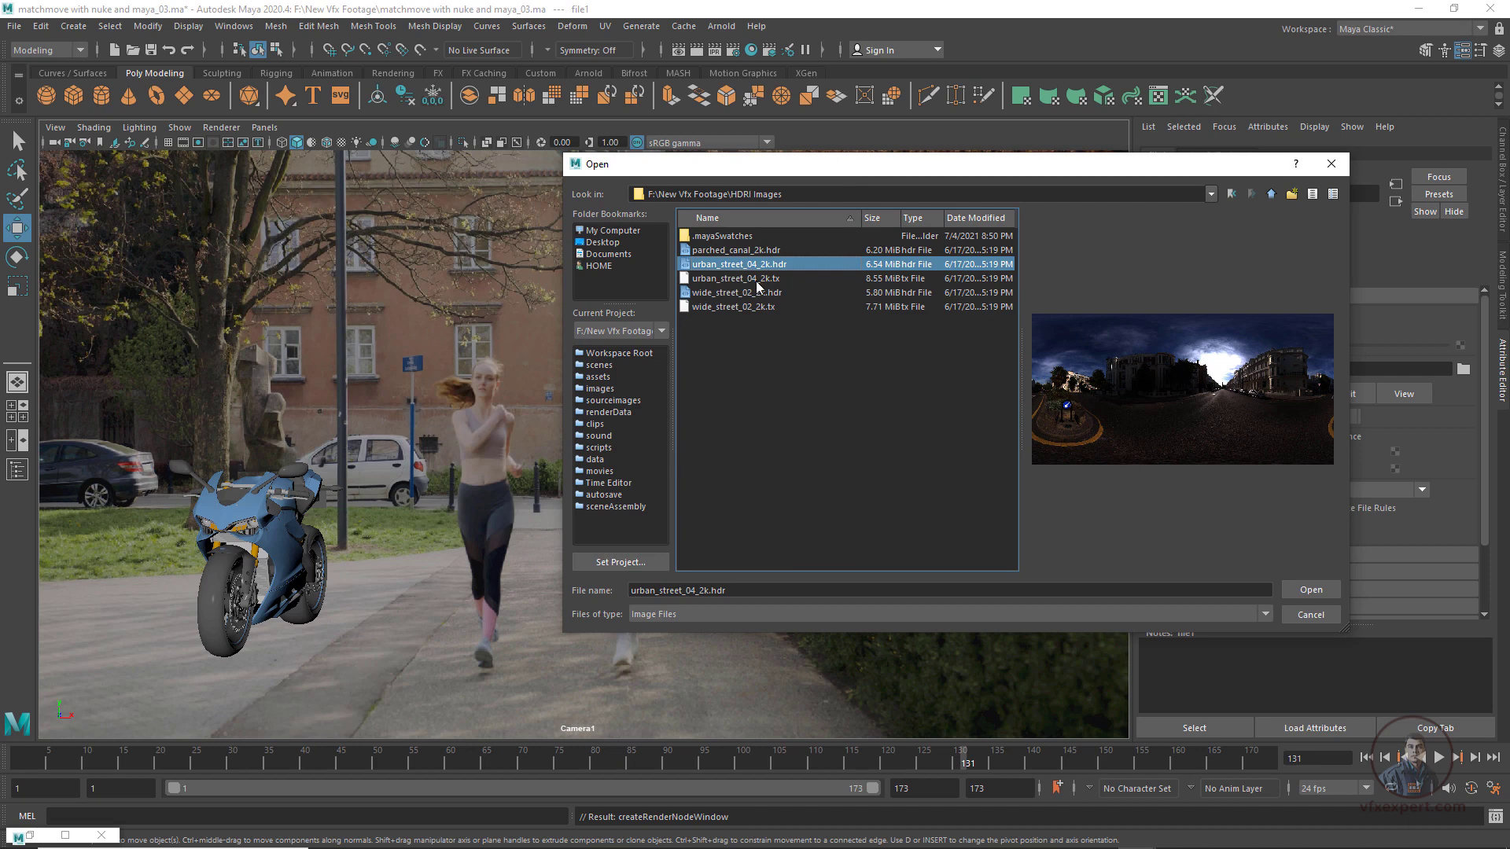
left_click(739, 292)
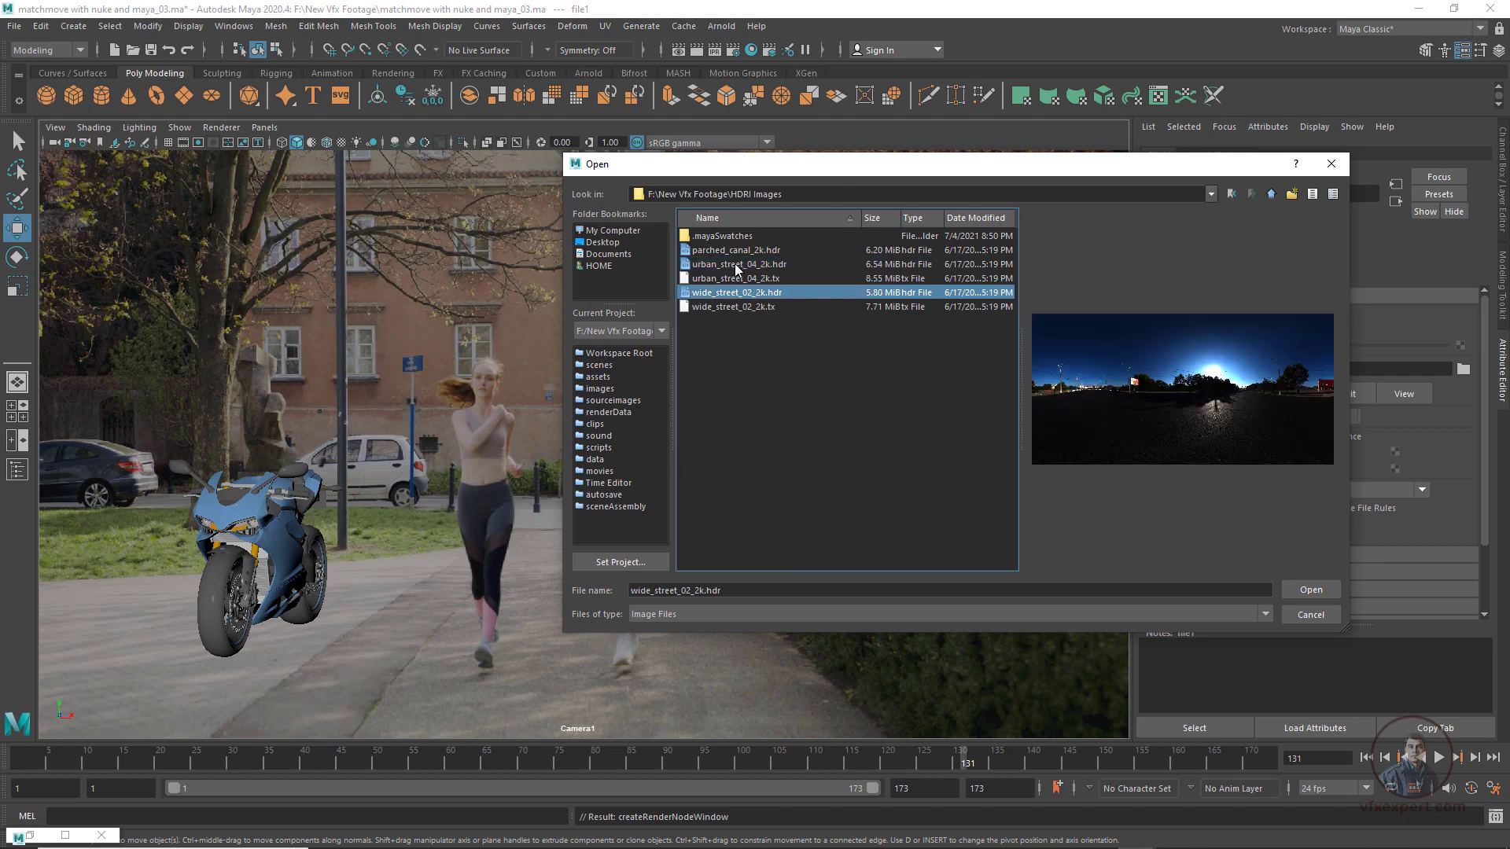
left_click(737, 265)
left_click_drag(821, 165, 649, 194)
left_click(1138, 620)
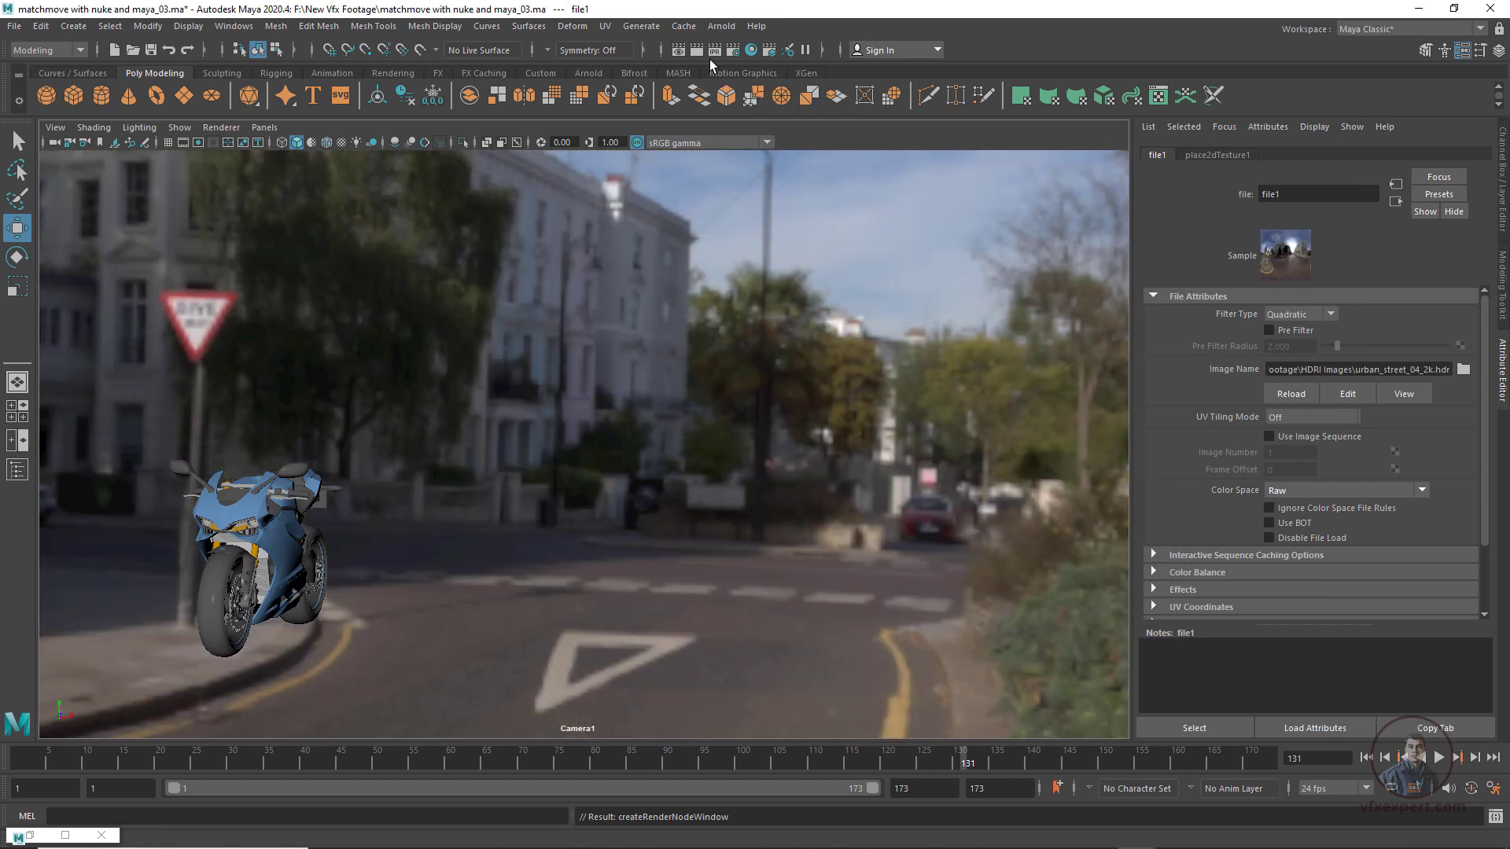
Render the current frame with Arnold to check the HDRI lighting on the motorcycle, and close the render view
left_click(721, 26)
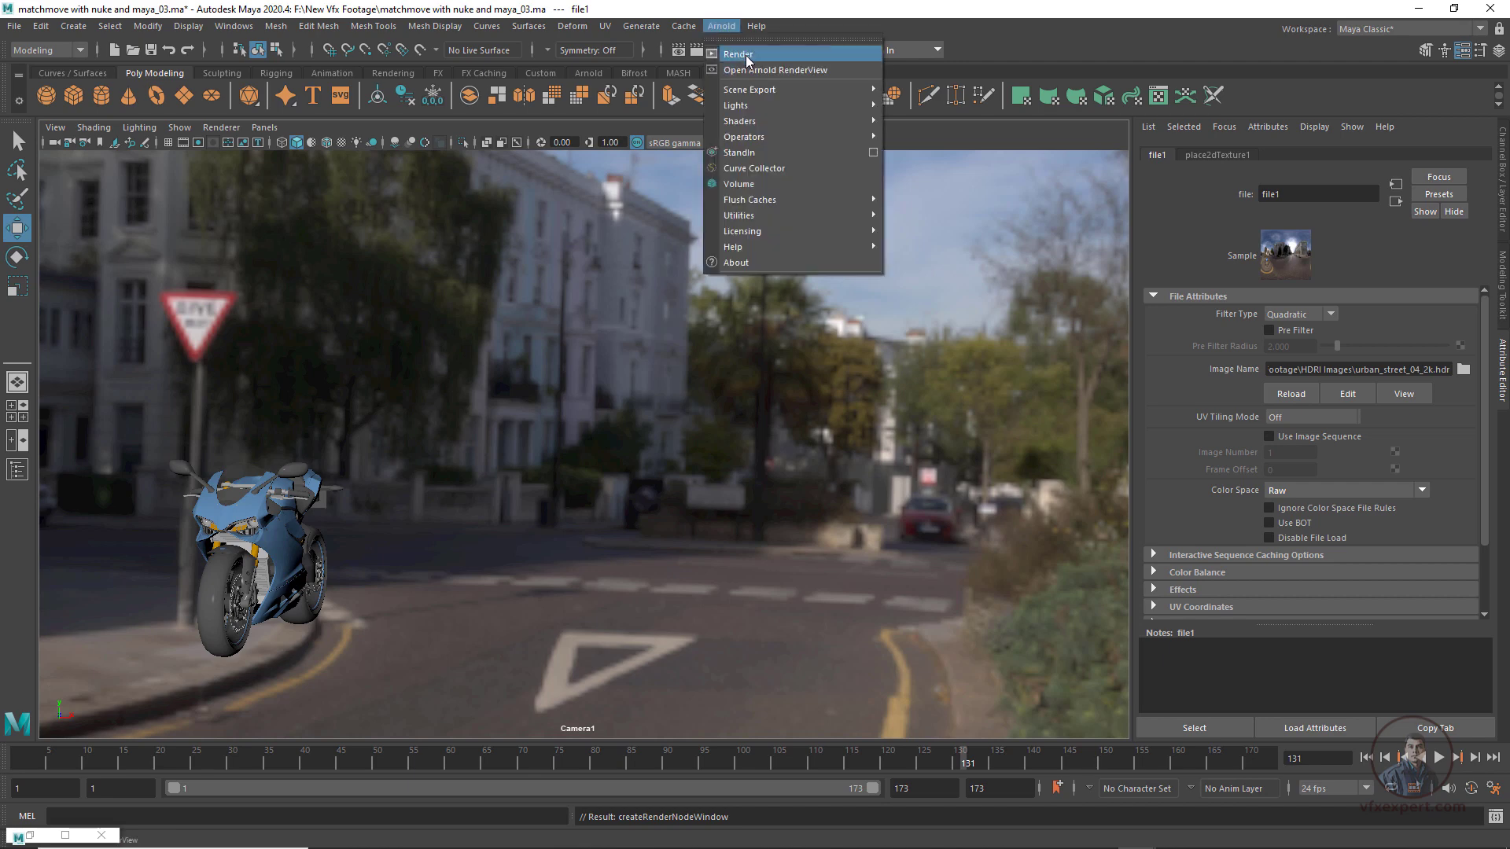
left_click(747, 55)
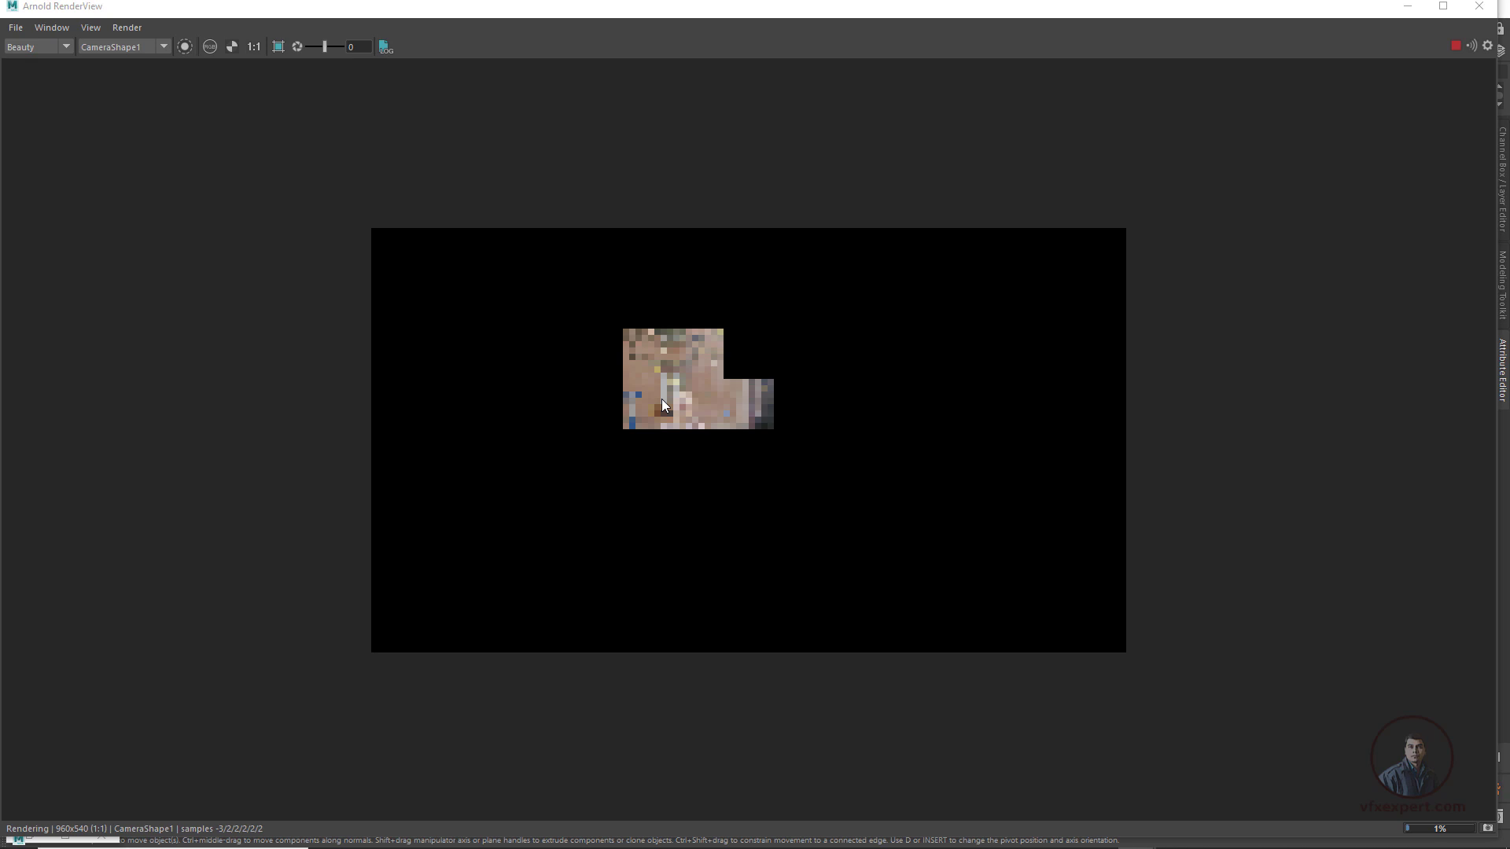
scroll(523, 493, "up", 3)
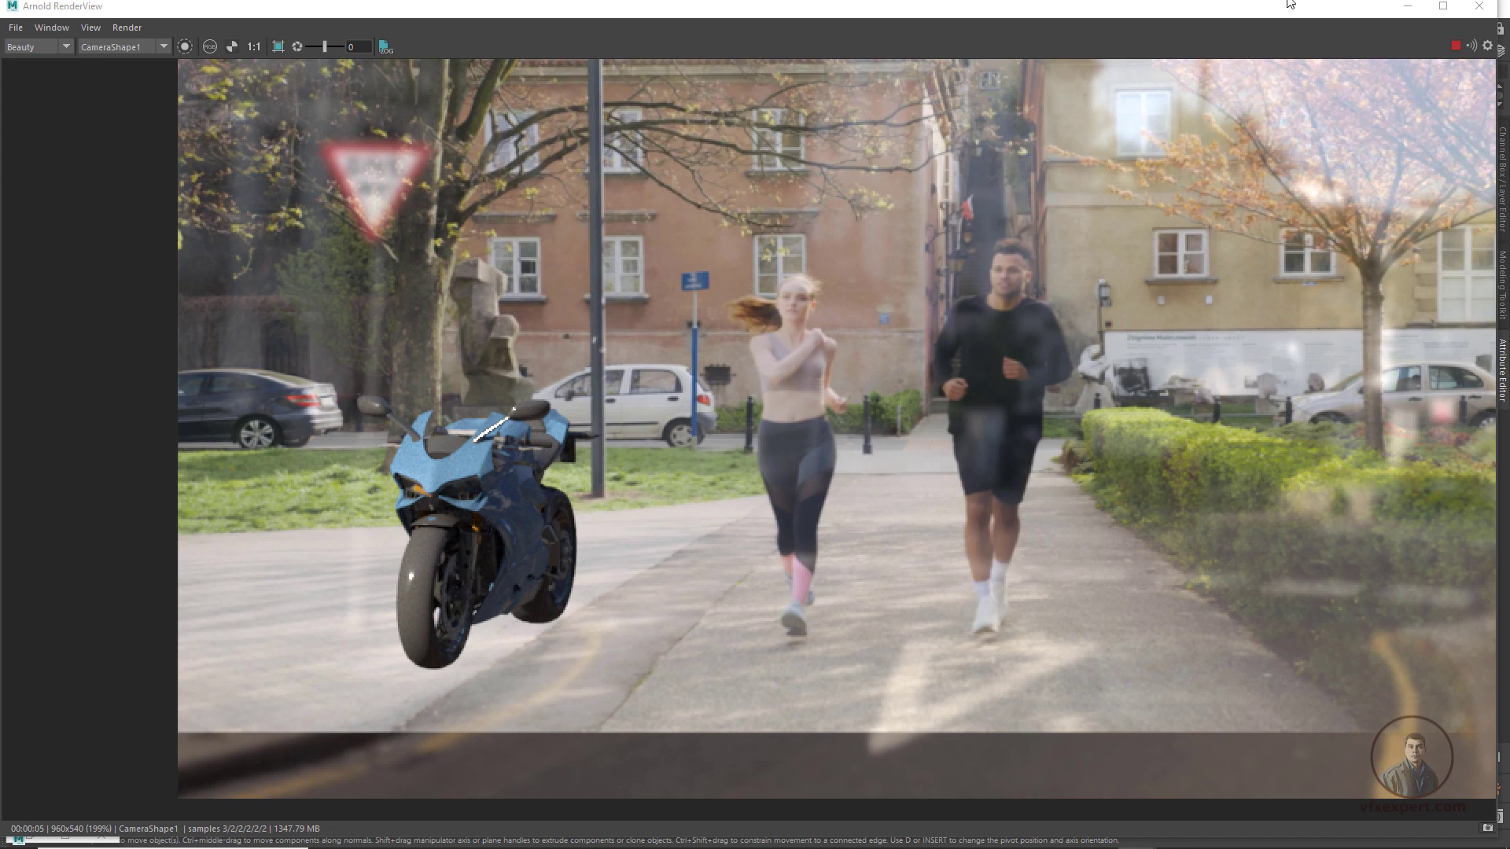
double_click(1310, 8)
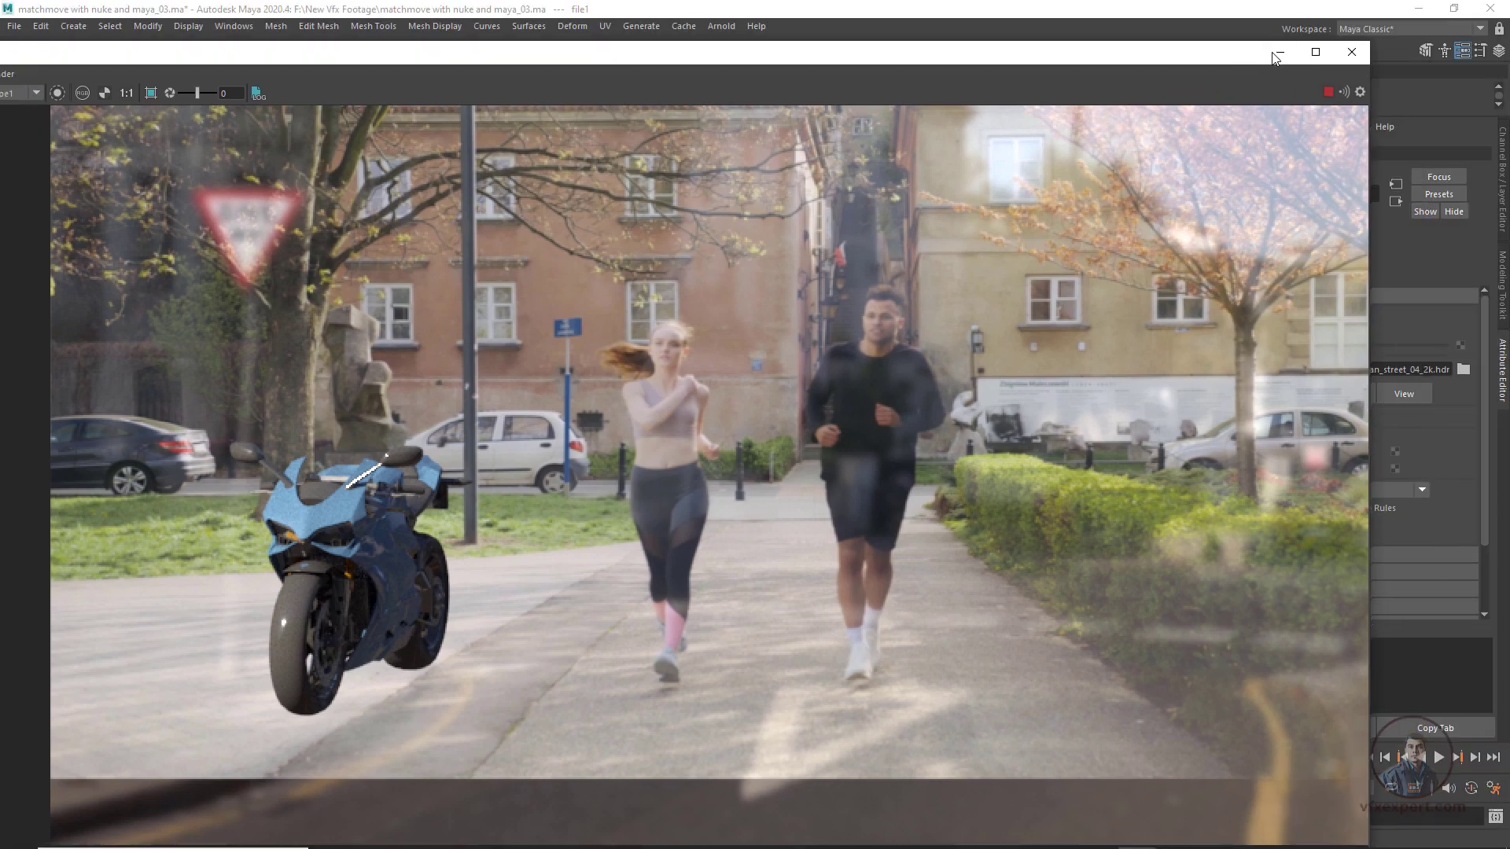
left_click(1355, 52)
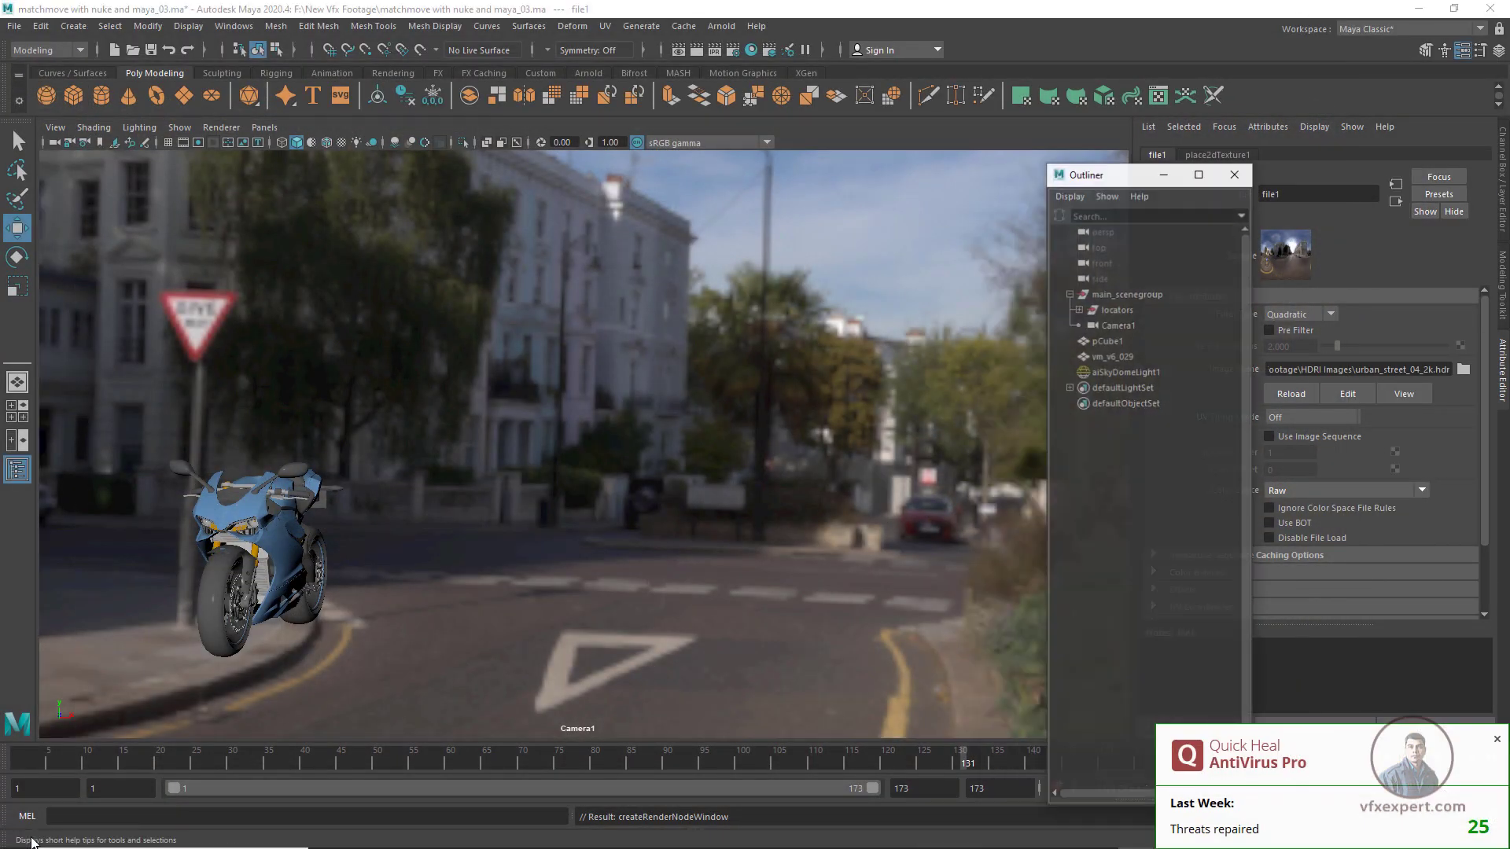
Select aiSkyDomeLight1 in the Outliner and set its intensity to 1.5 and samples to 5
left_click(18, 470)
left_click_drag(1144, 161, 761, 154)
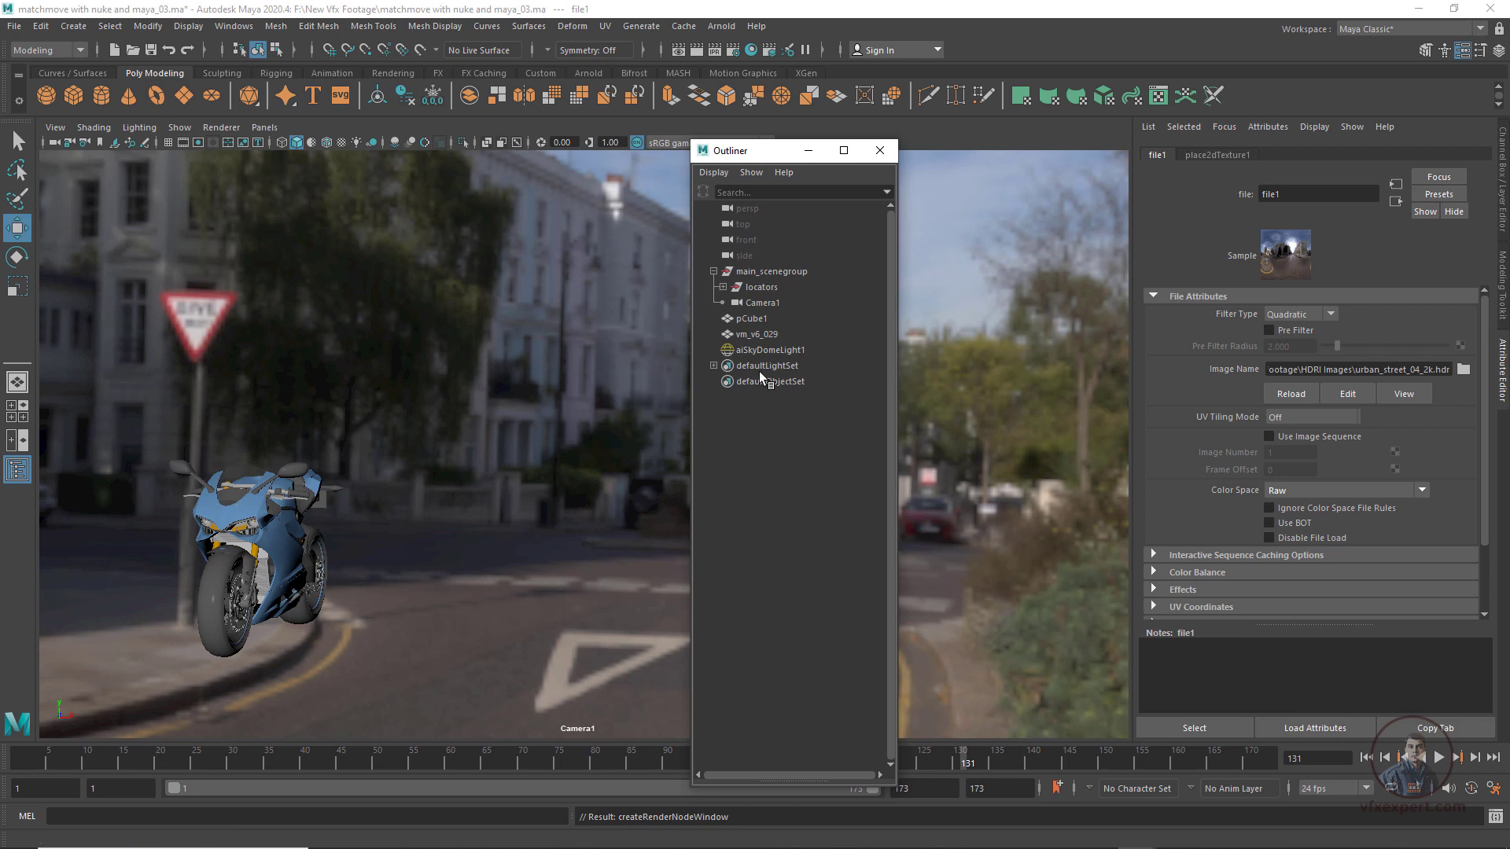
left_click(763, 351)
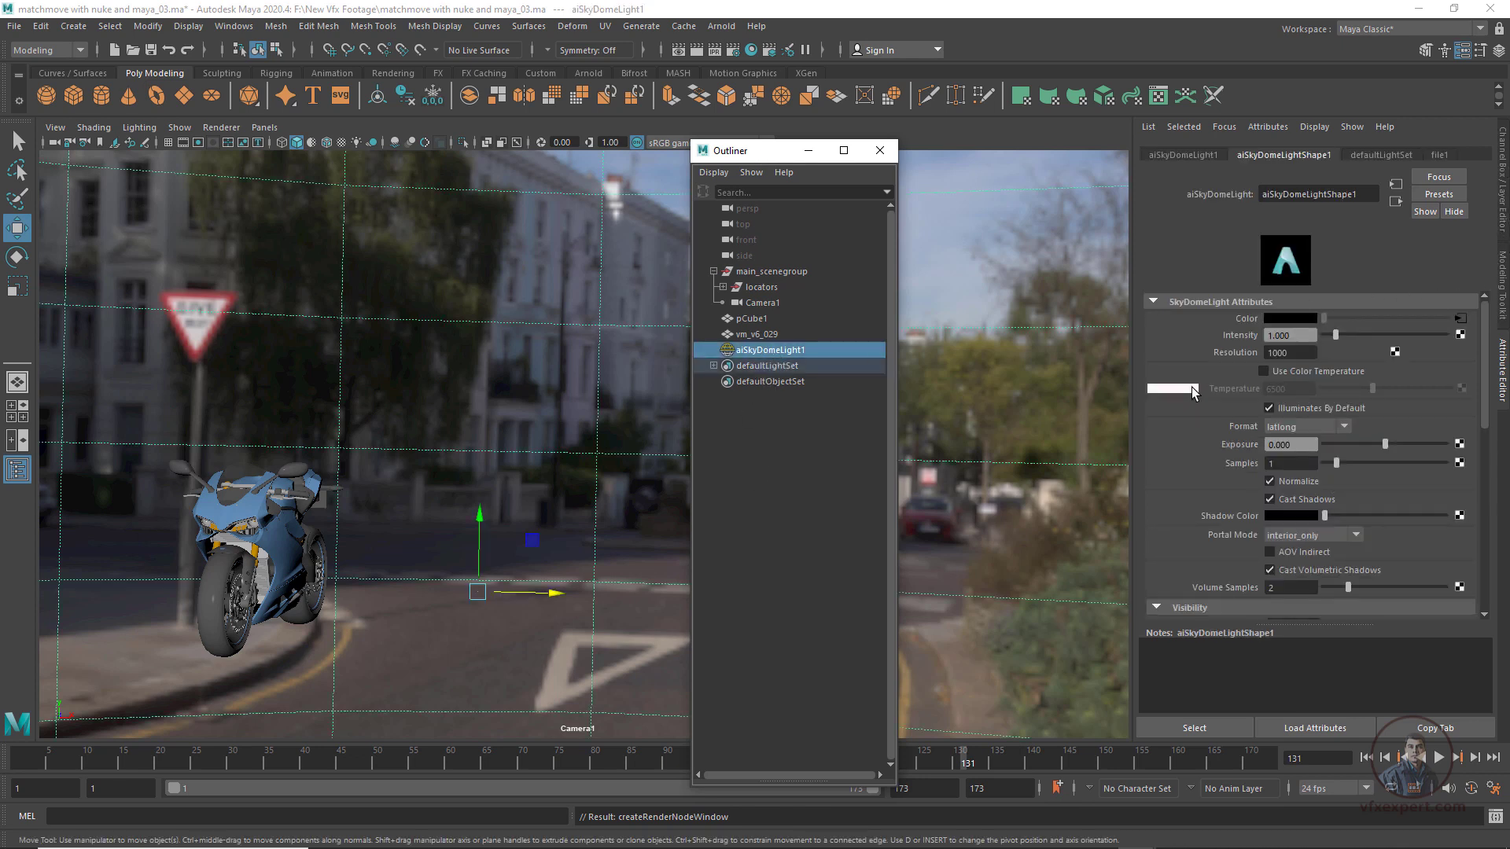
left_click(1293, 336)
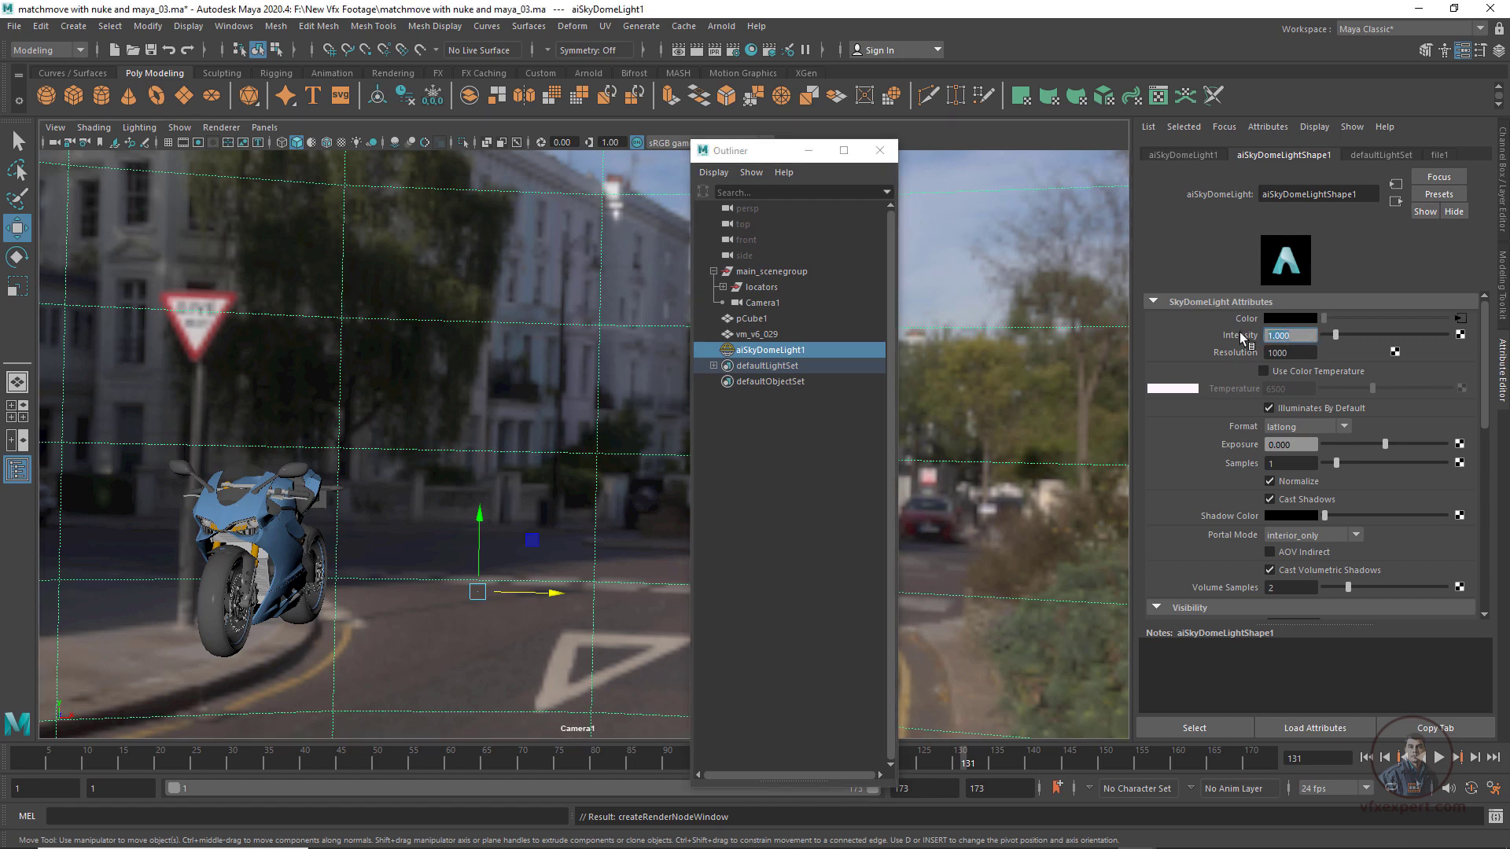
type("1.5")
key("Return")
left_click_drag(1283, 463, 1237, 469)
type("5")
key("Return")
Re-render the frame with Arnold and examine how the brighter skydome affects the motorcycle and background
scroll(1486, 420, "down", 5)
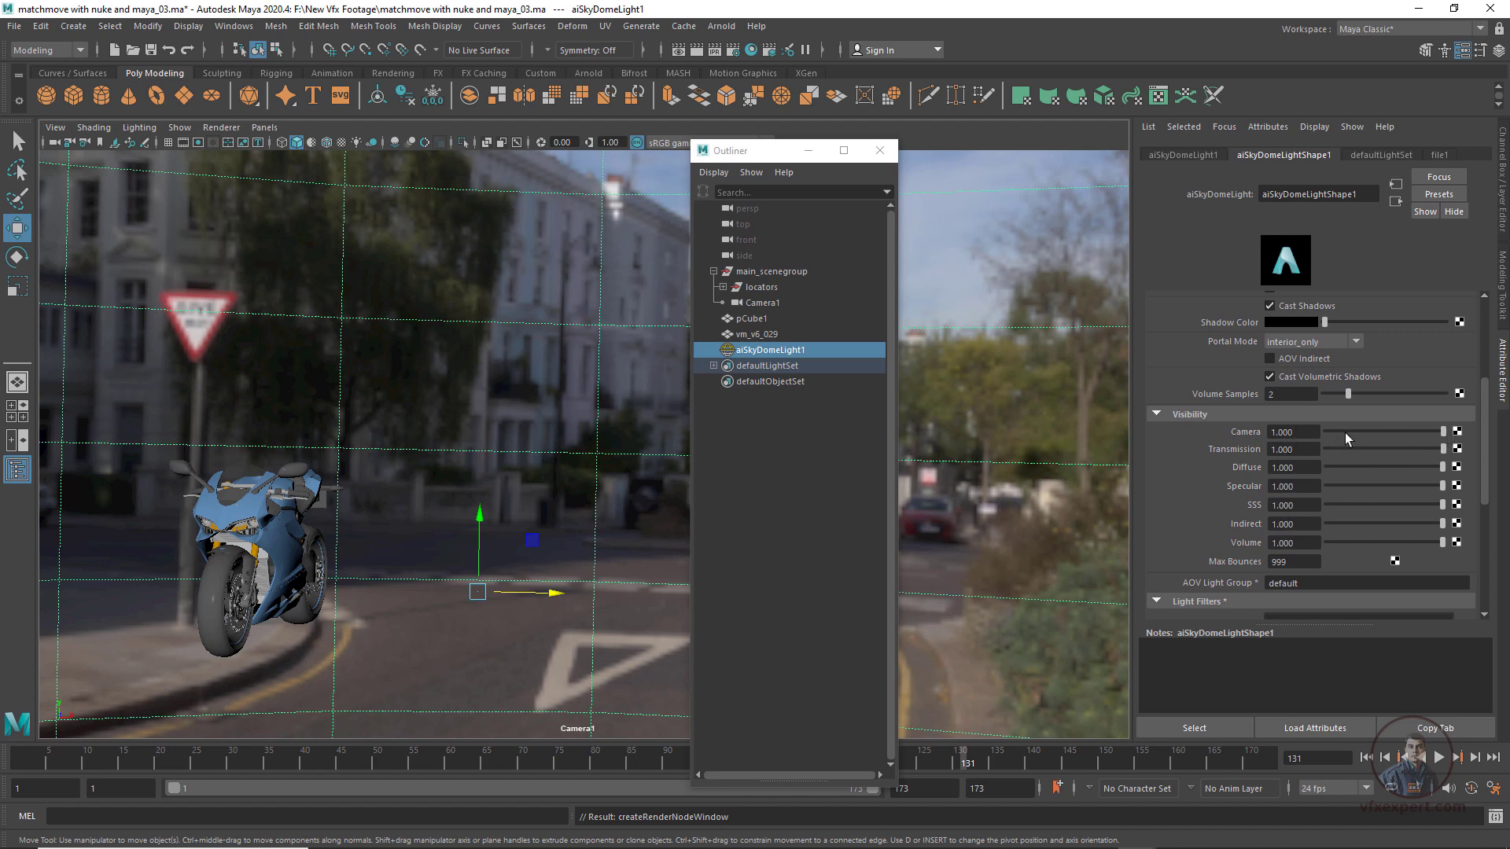
left_click(721, 26)
left_click(756, 52)
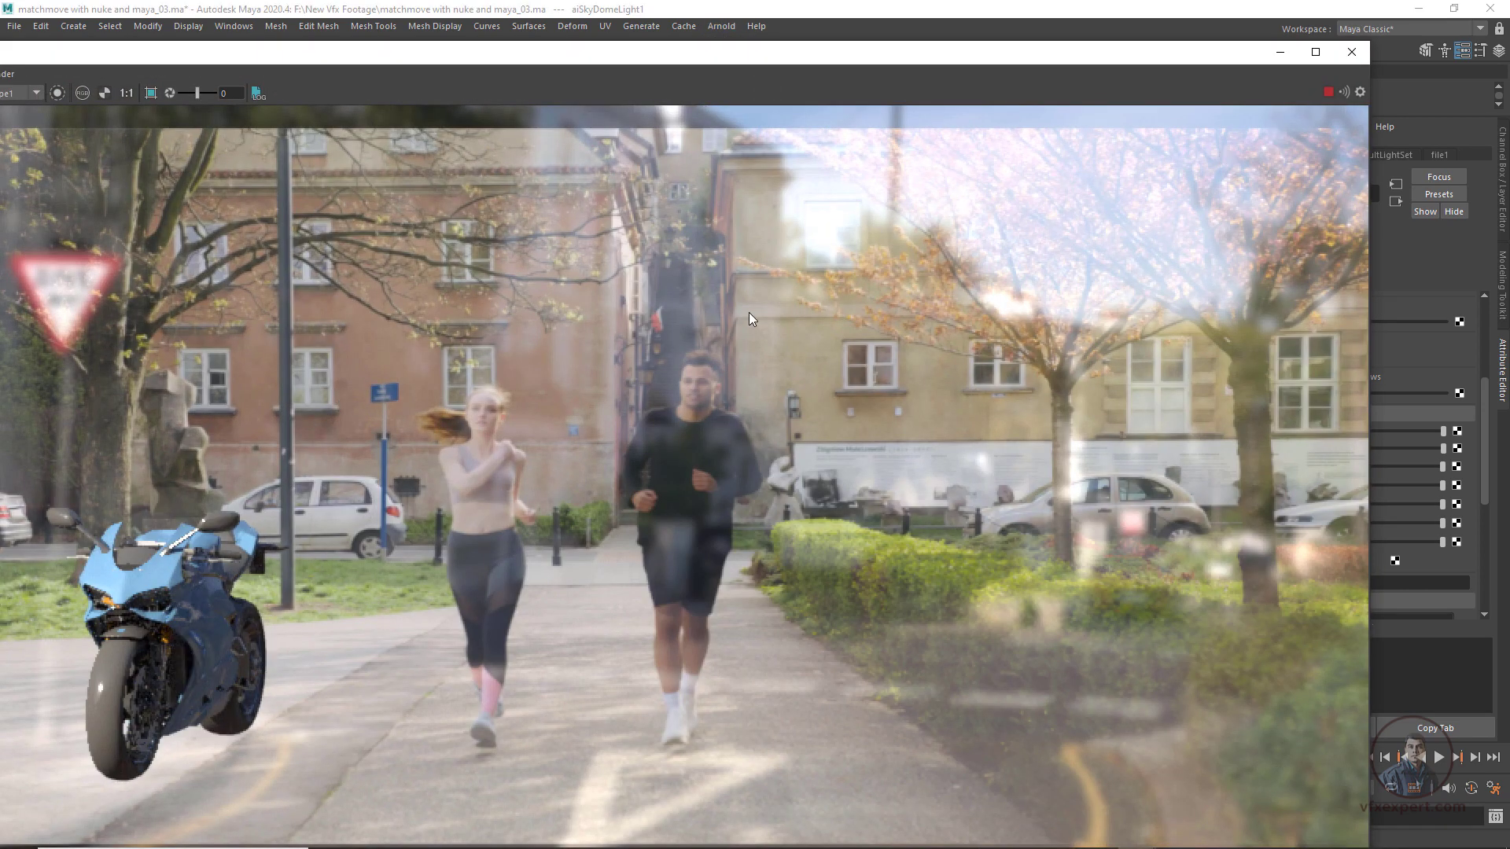
left_click_drag(1128, 53, 907, 58)
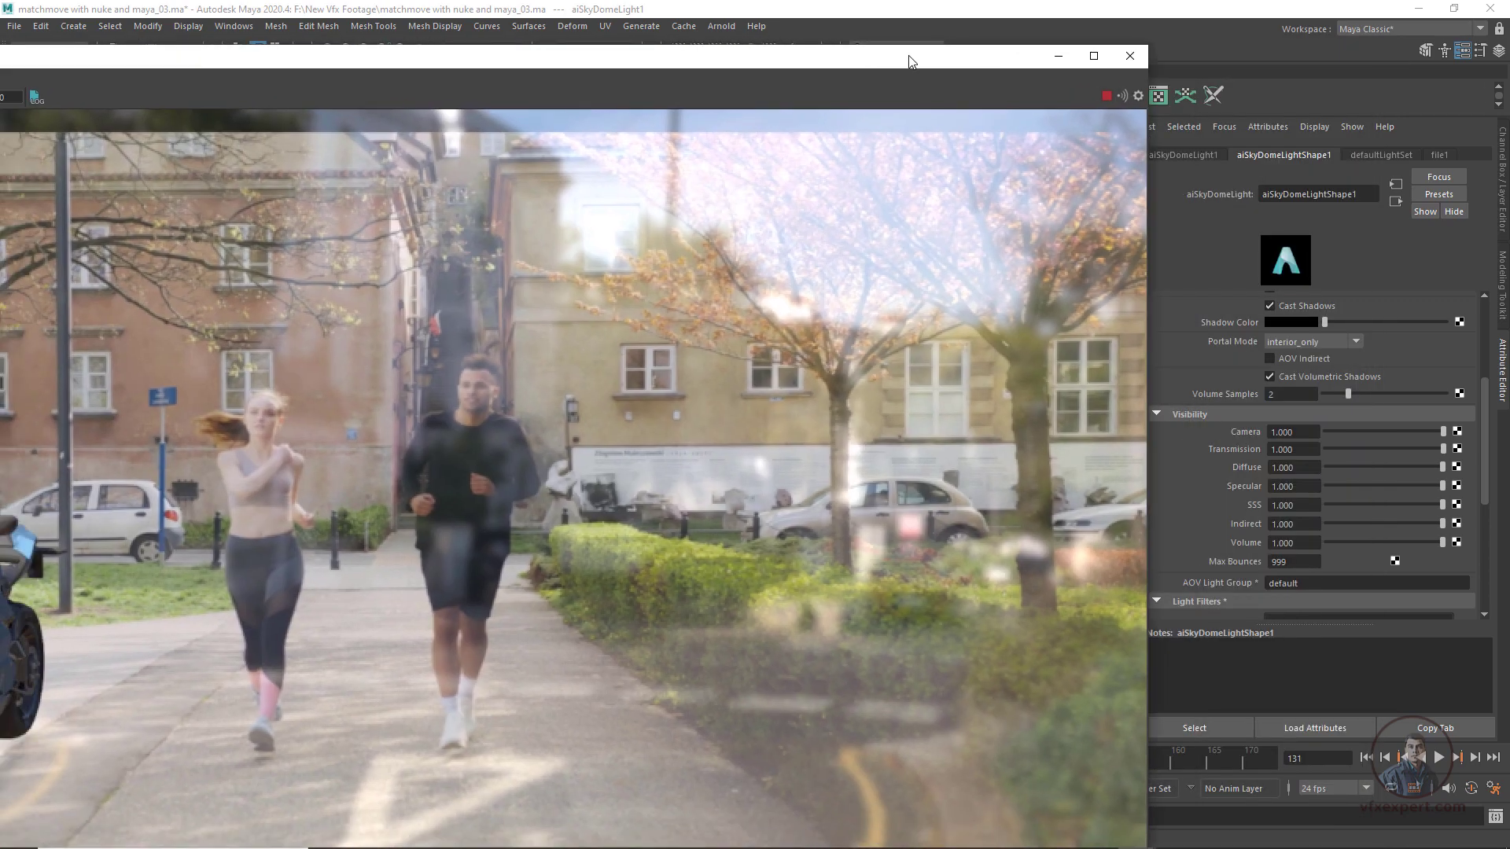
scroll(574, 403, "down", 3)
scroll(574, 402, "up", 2)
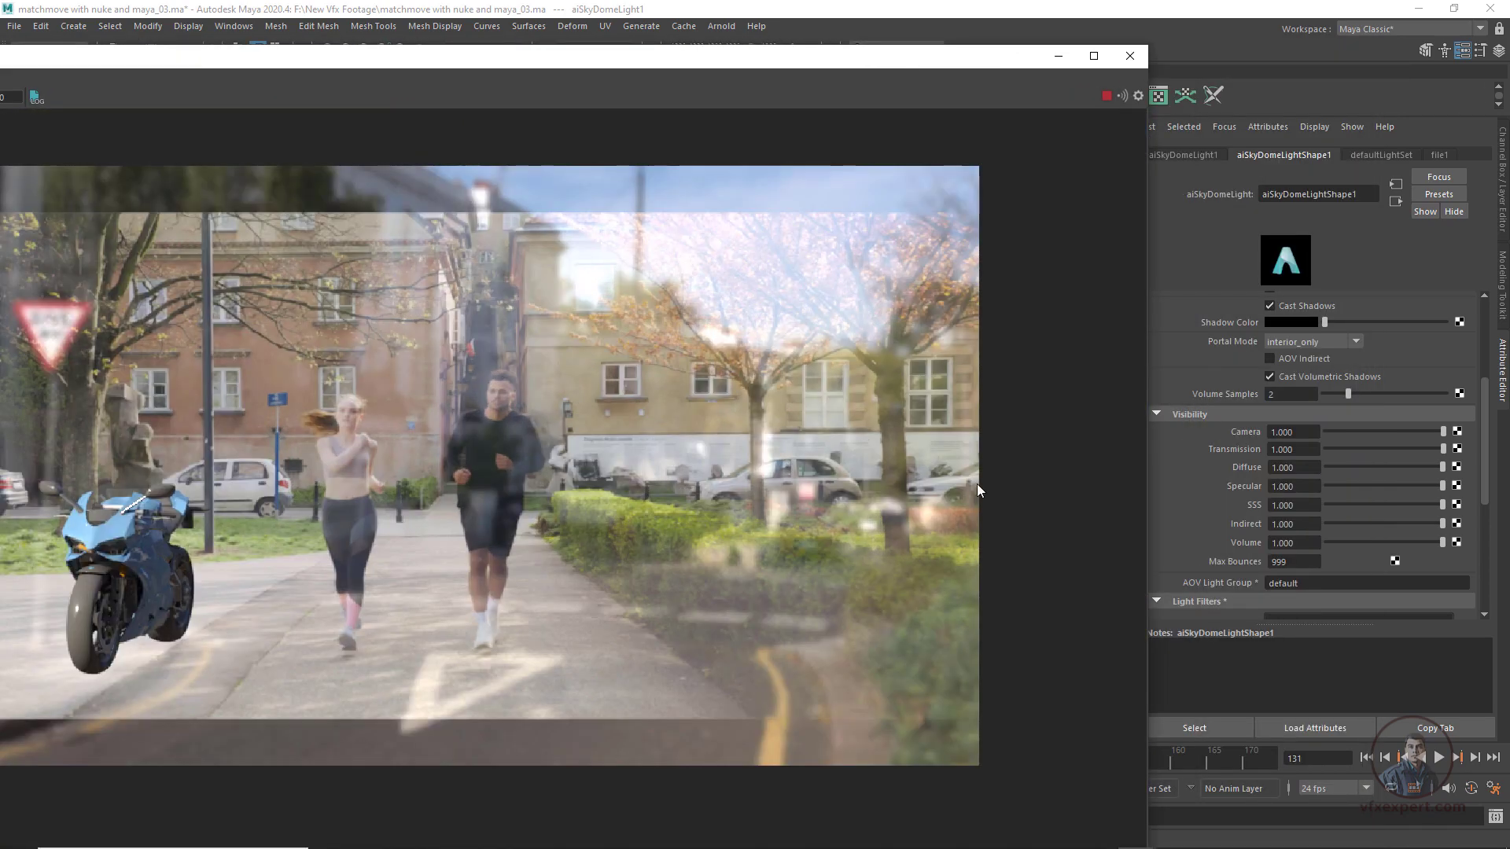
Set the skydome light's Camera visibility to 0 and inspect the updated render beside its attributes
left_click(1294, 433)
left_click_drag(1230, 447, 1241, 436)
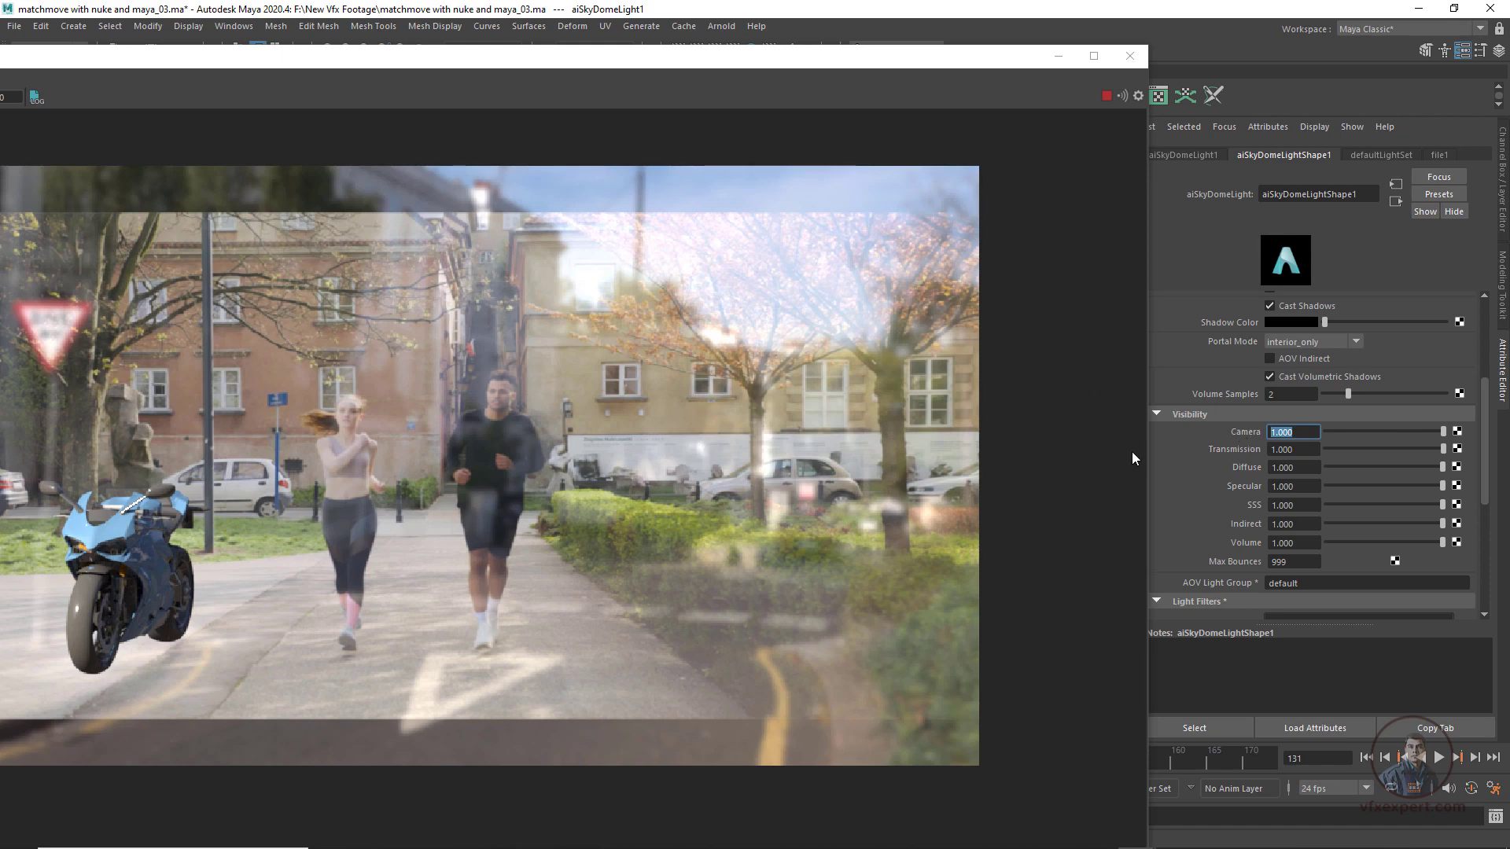
type("00")
key("Return")
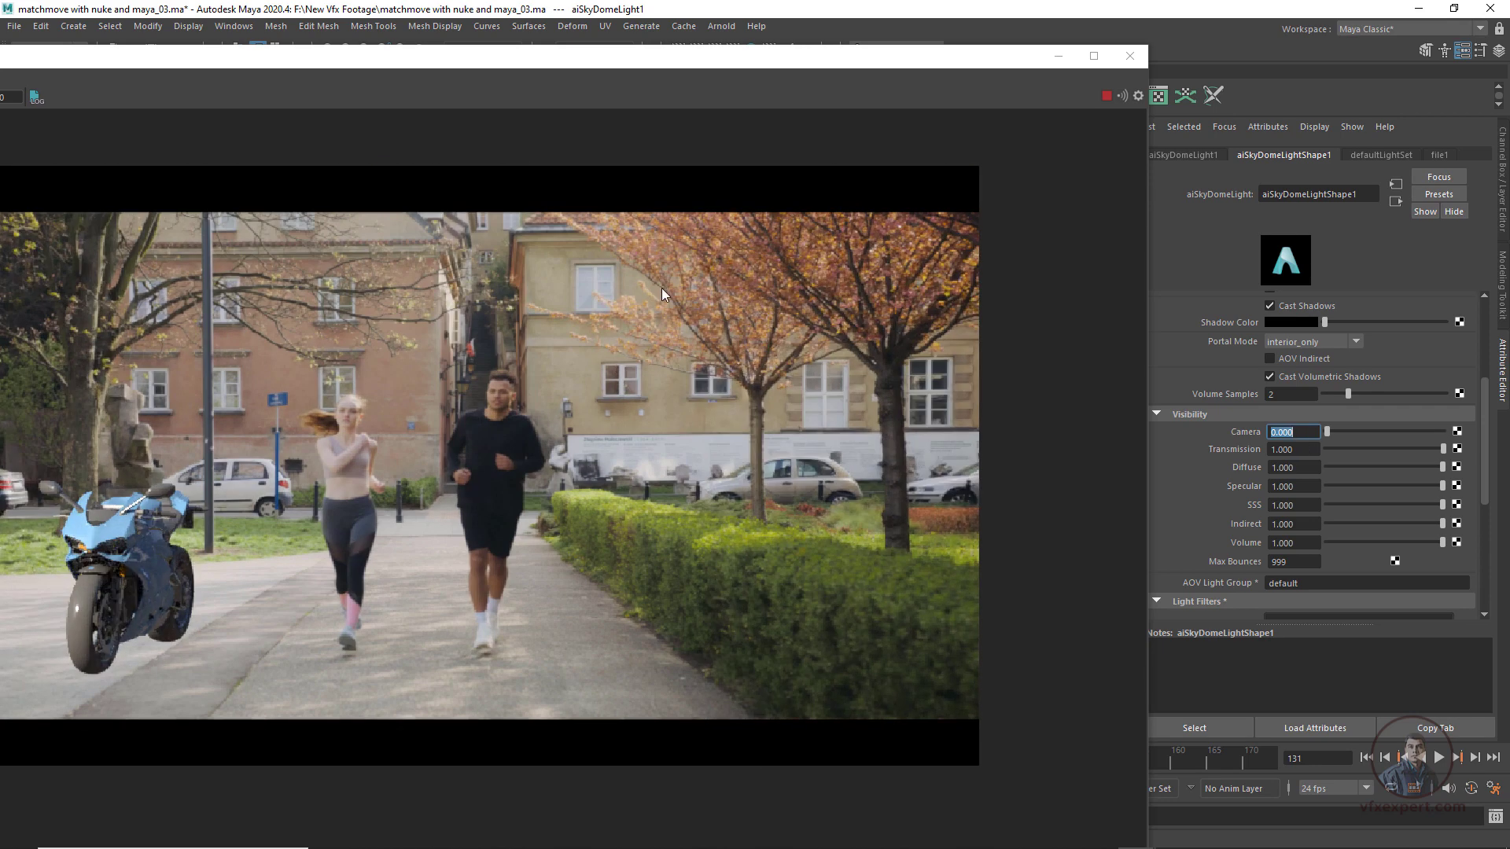
left_click_drag(837, 71, 884, 78)
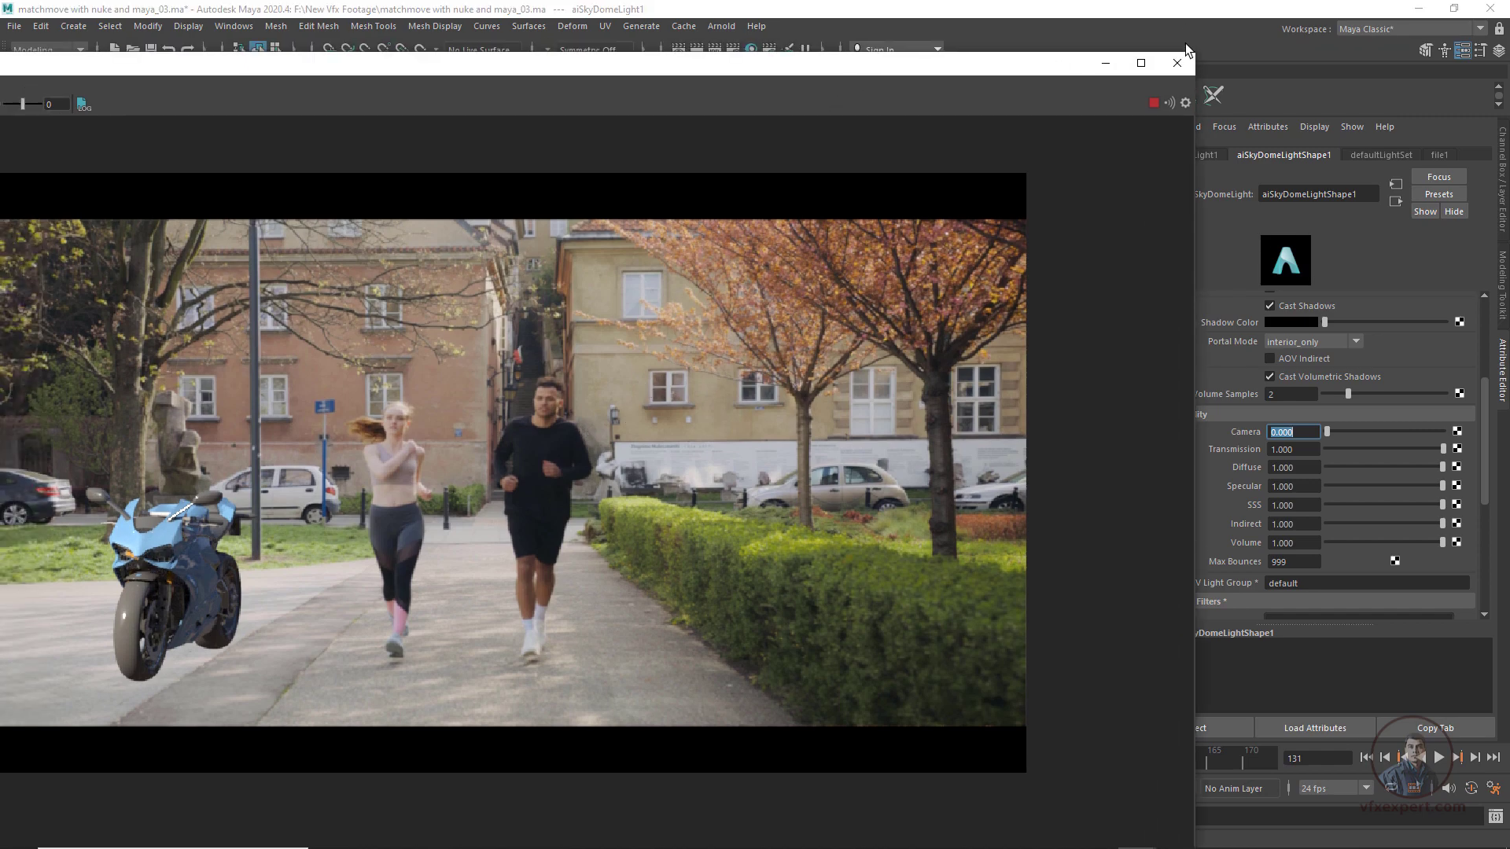
left_click_drag(1044, 67, 925, 101)
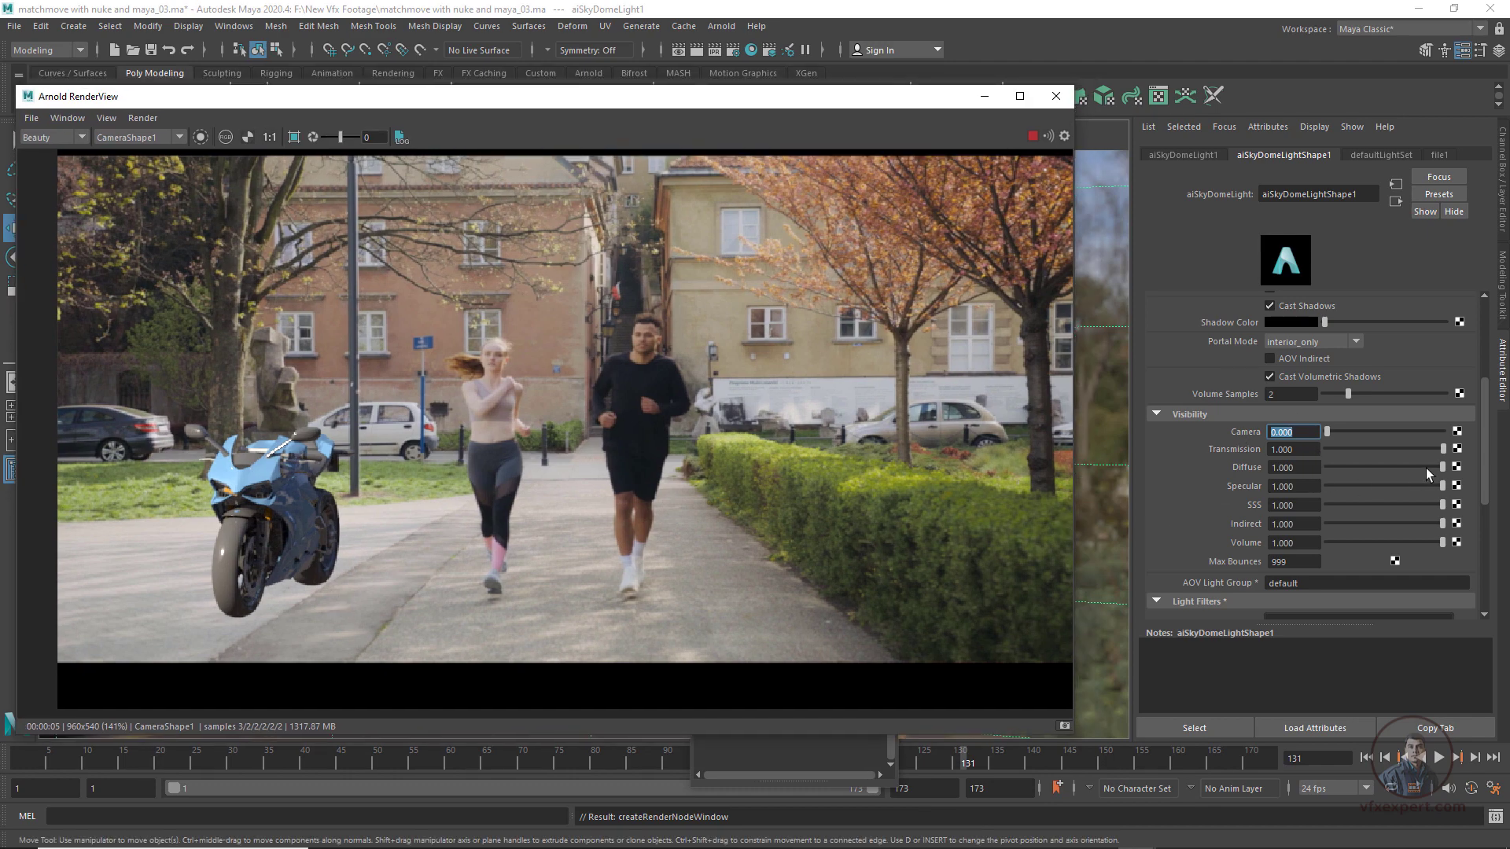
Lower the skydome light's non-camera visibility values, with Volume at 0.889, and set its exposure to 0.5
left_click_drag(1442, 467, 1428, 549)
scroll(1243, 410, "up", 3)
left_click_drag(1294, 444, 1264, 444)
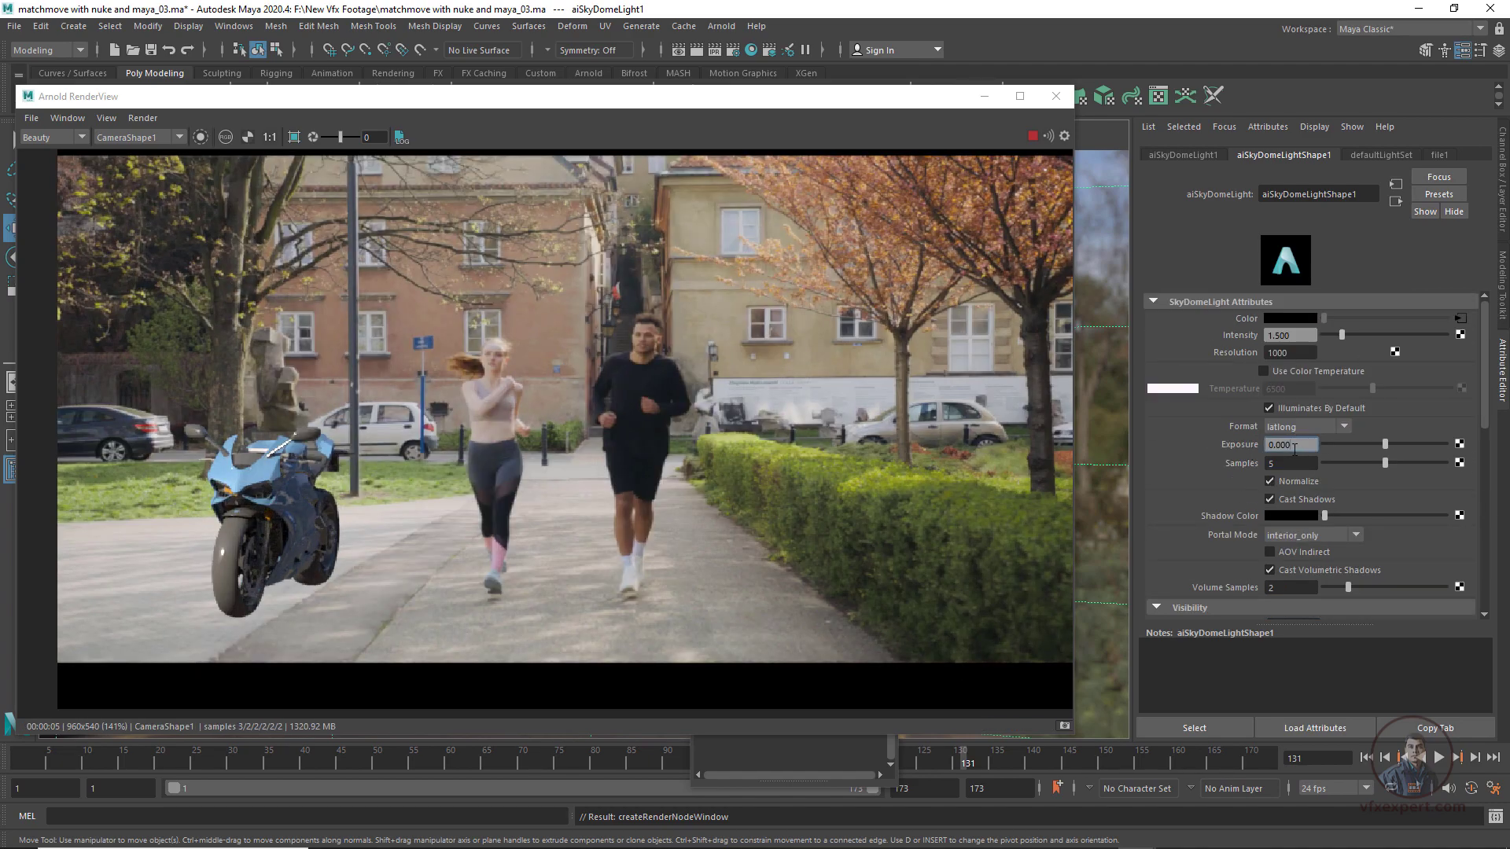
type(".5")
key("Return")
Enable AOV Indirect on the skydome, reduce visibility to 0.625 Diffuse, 0.618 SSS and 0.431 Indirect, and put away the render view and Outliner
scroll(1266, 416, "down", 3)
left_click(1269, 410)
left_click_drag(1418, 519, 1398, 522)
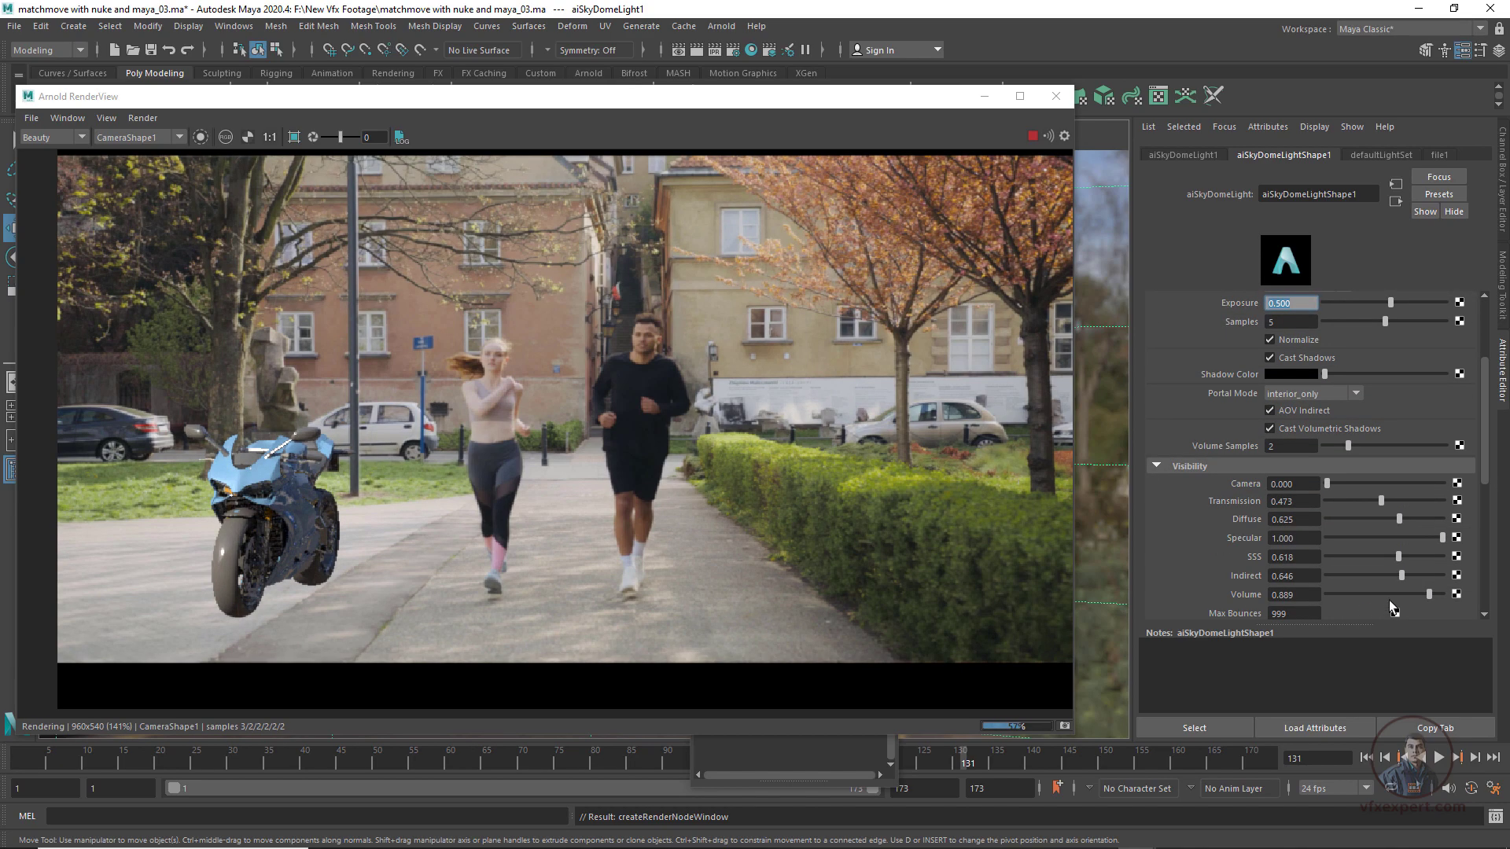
left_click(1055, 95)
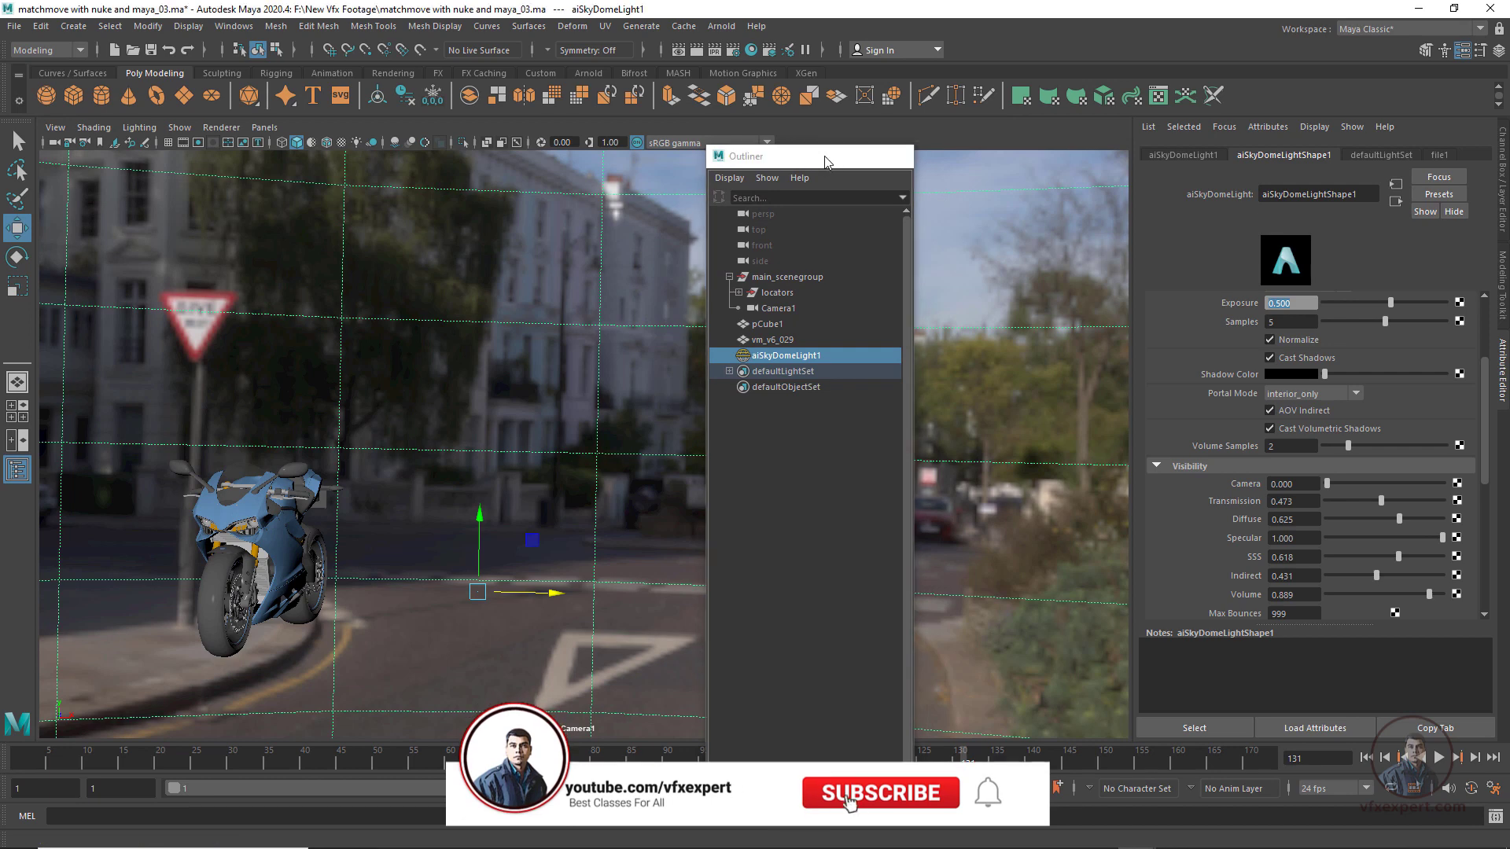
left_click(823, 155)
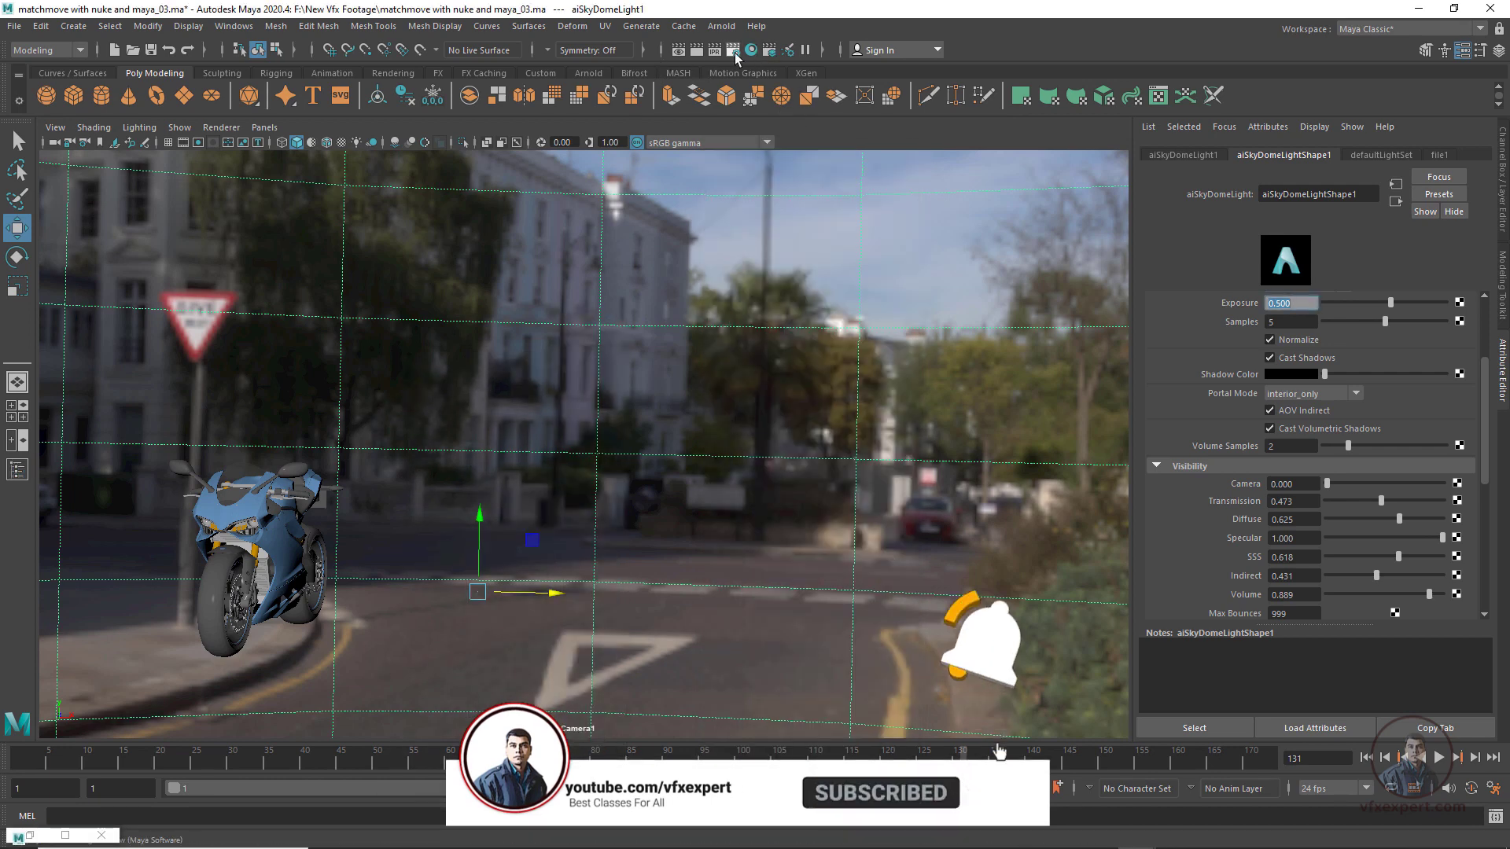
Set the render image size to the HD 1080 preset (1920 x 1080) in the render settings
left_click(731, 49)
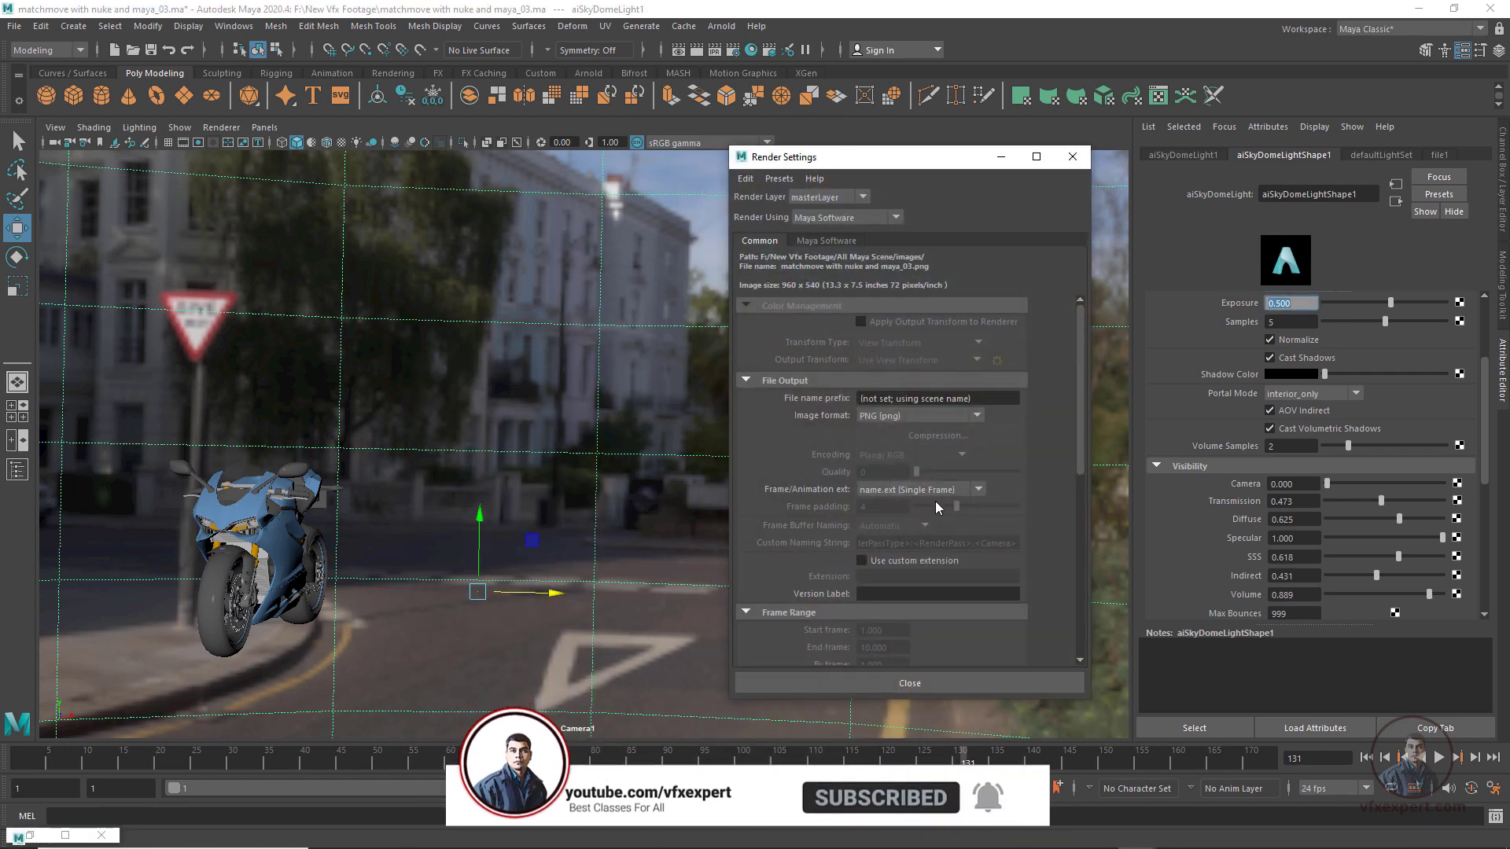
scroll(914, 548, "down", 8)
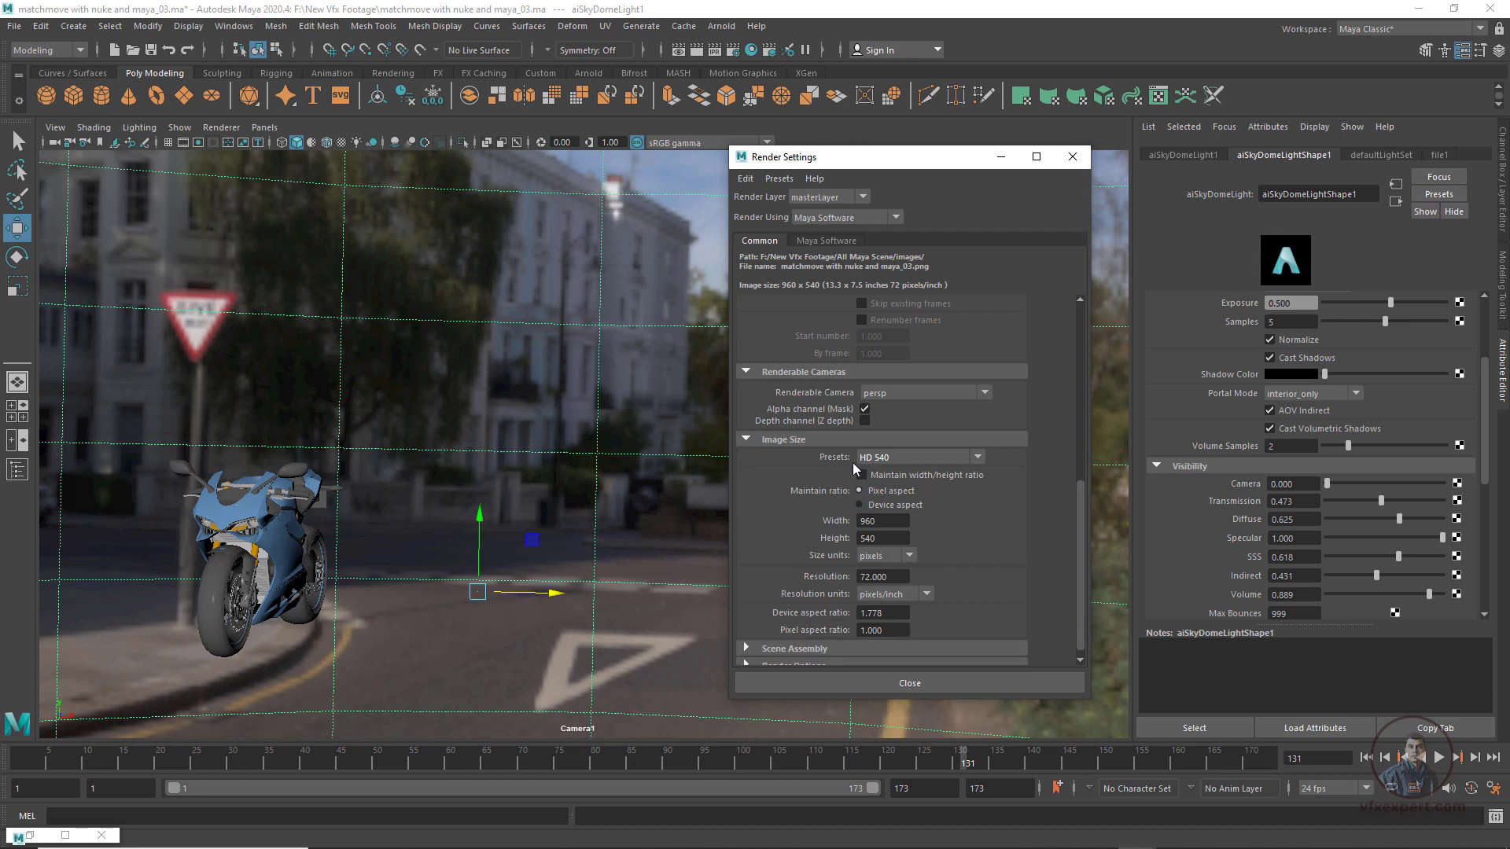
left_click(890, 460)
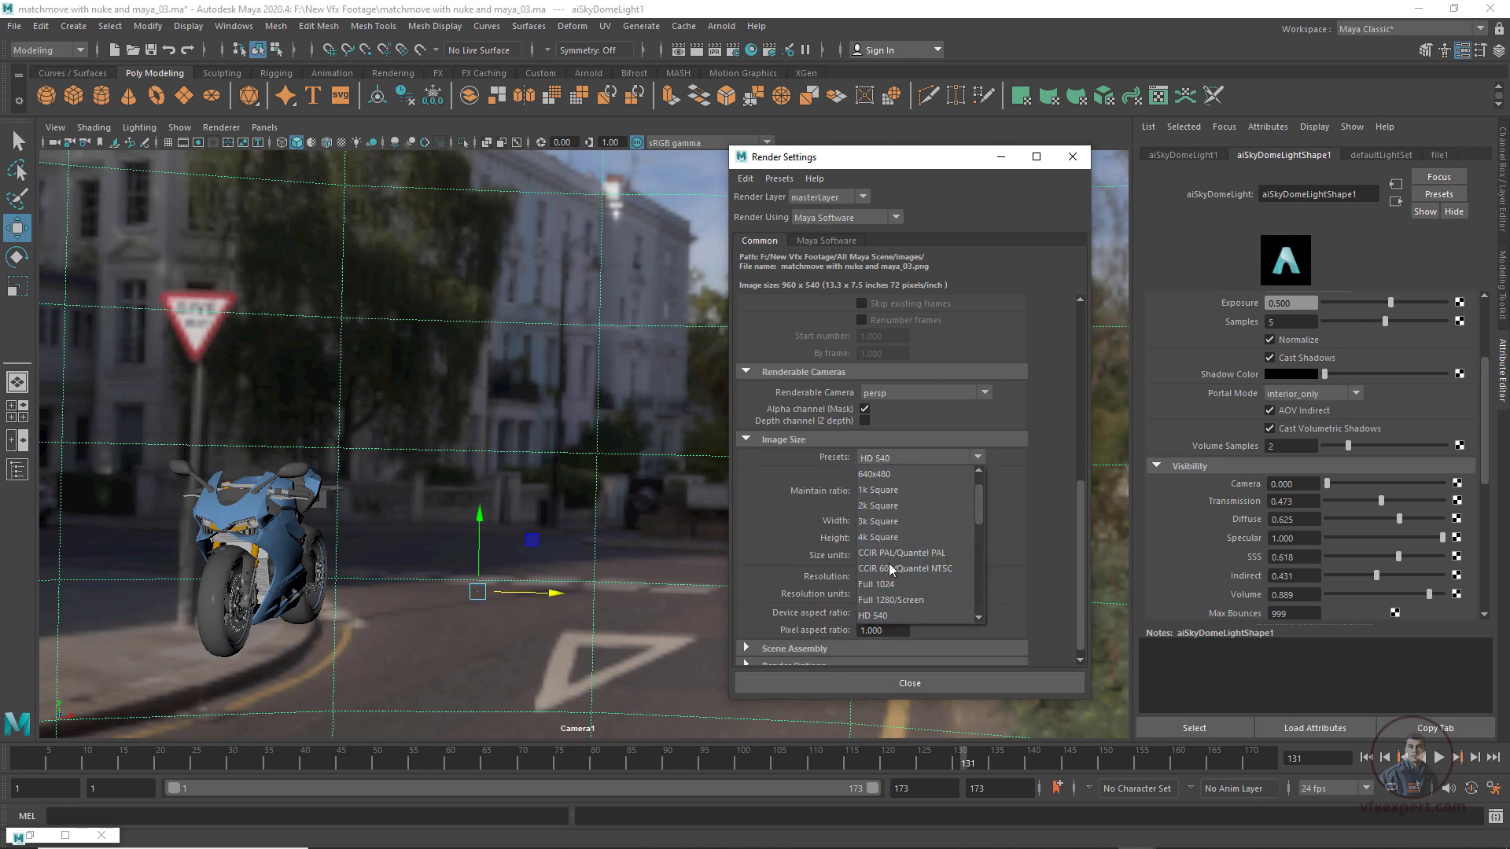
scroll(925, 582, "down", 3)
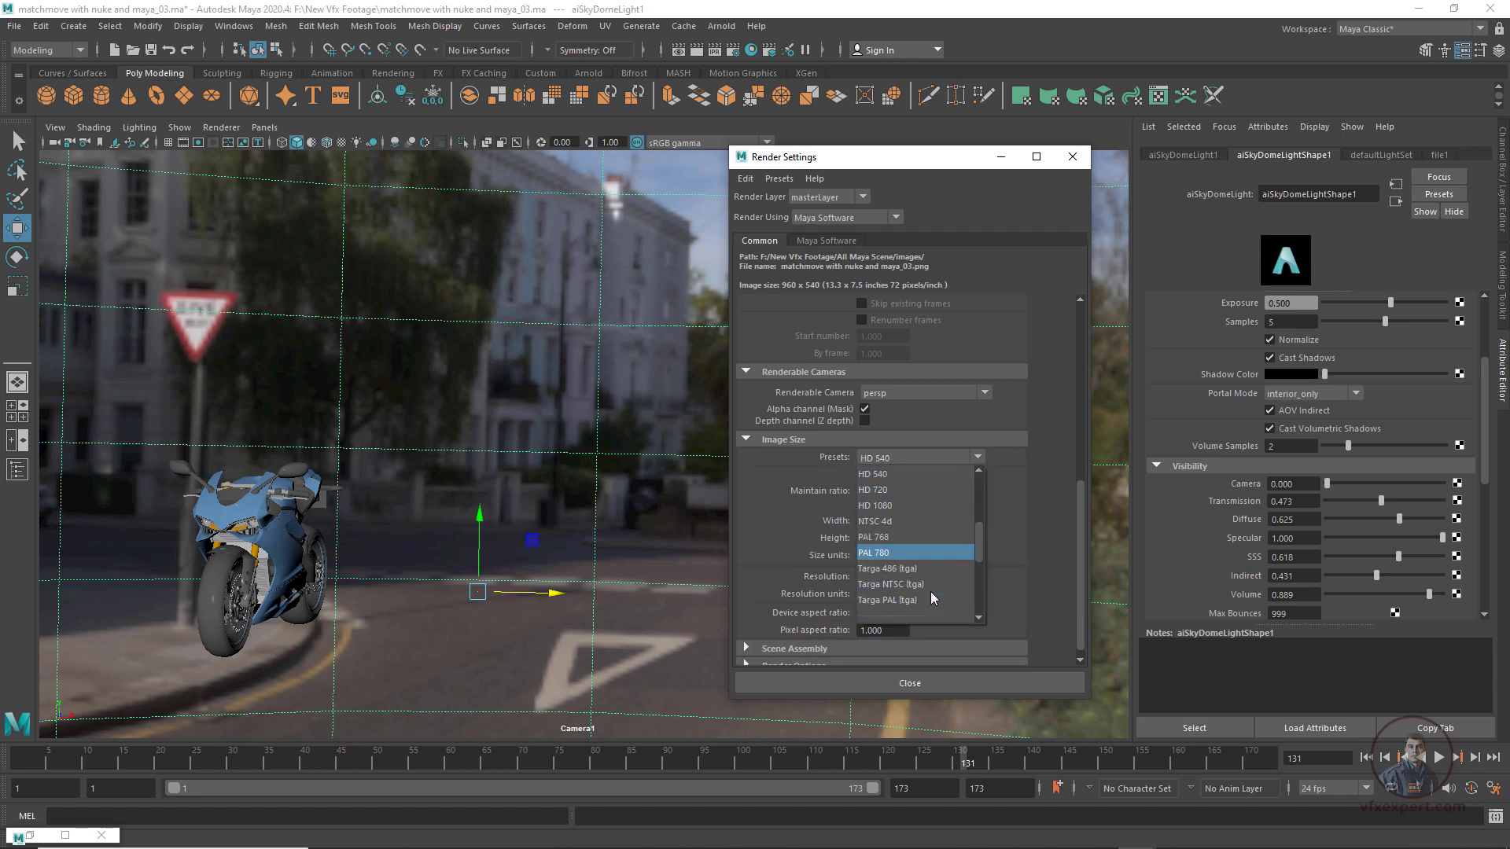
left_click(888, 507)
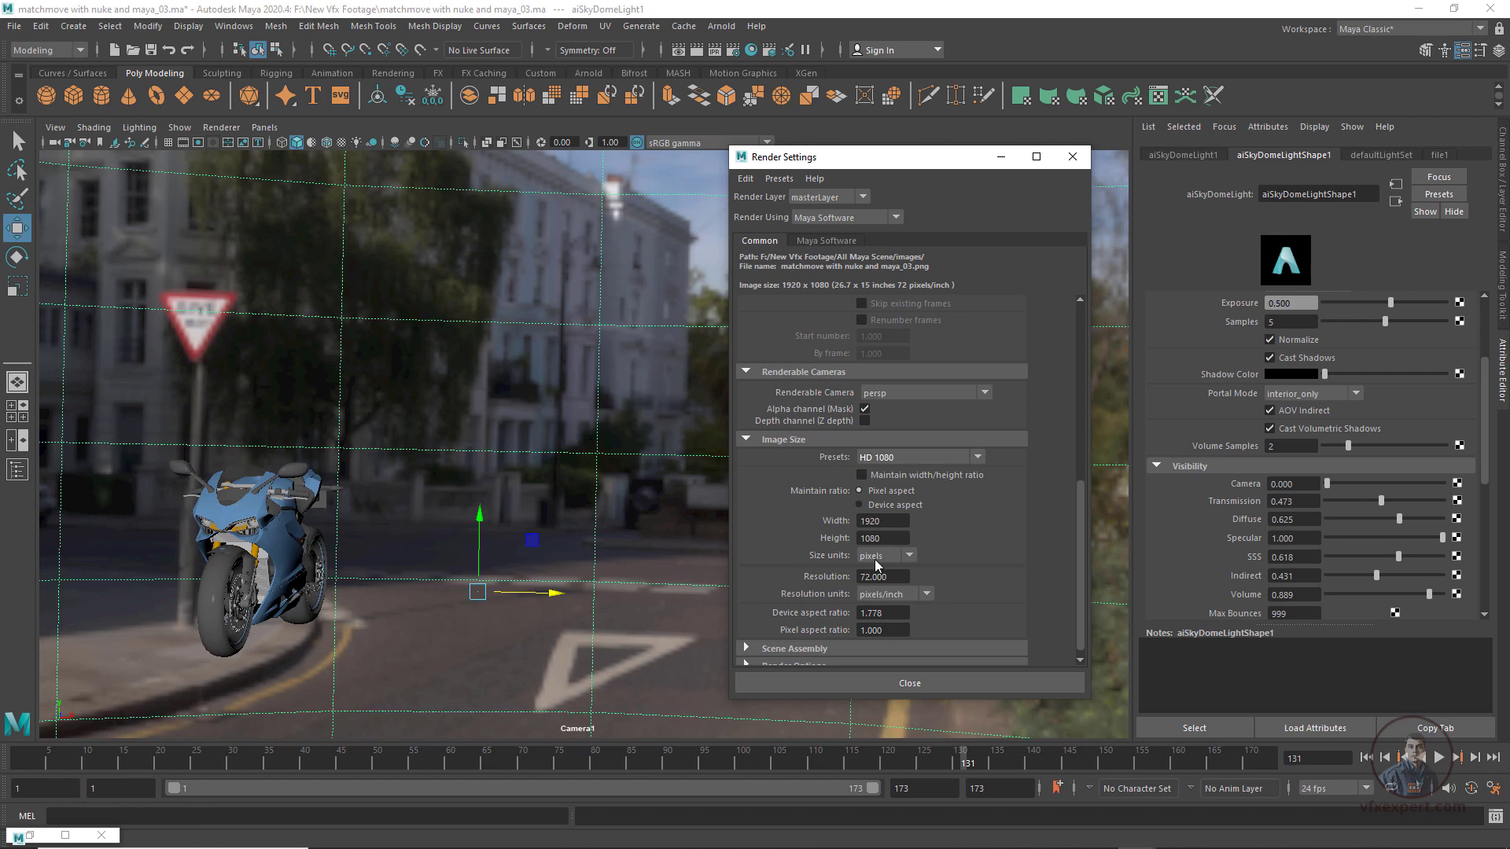
left_click(905, 684)
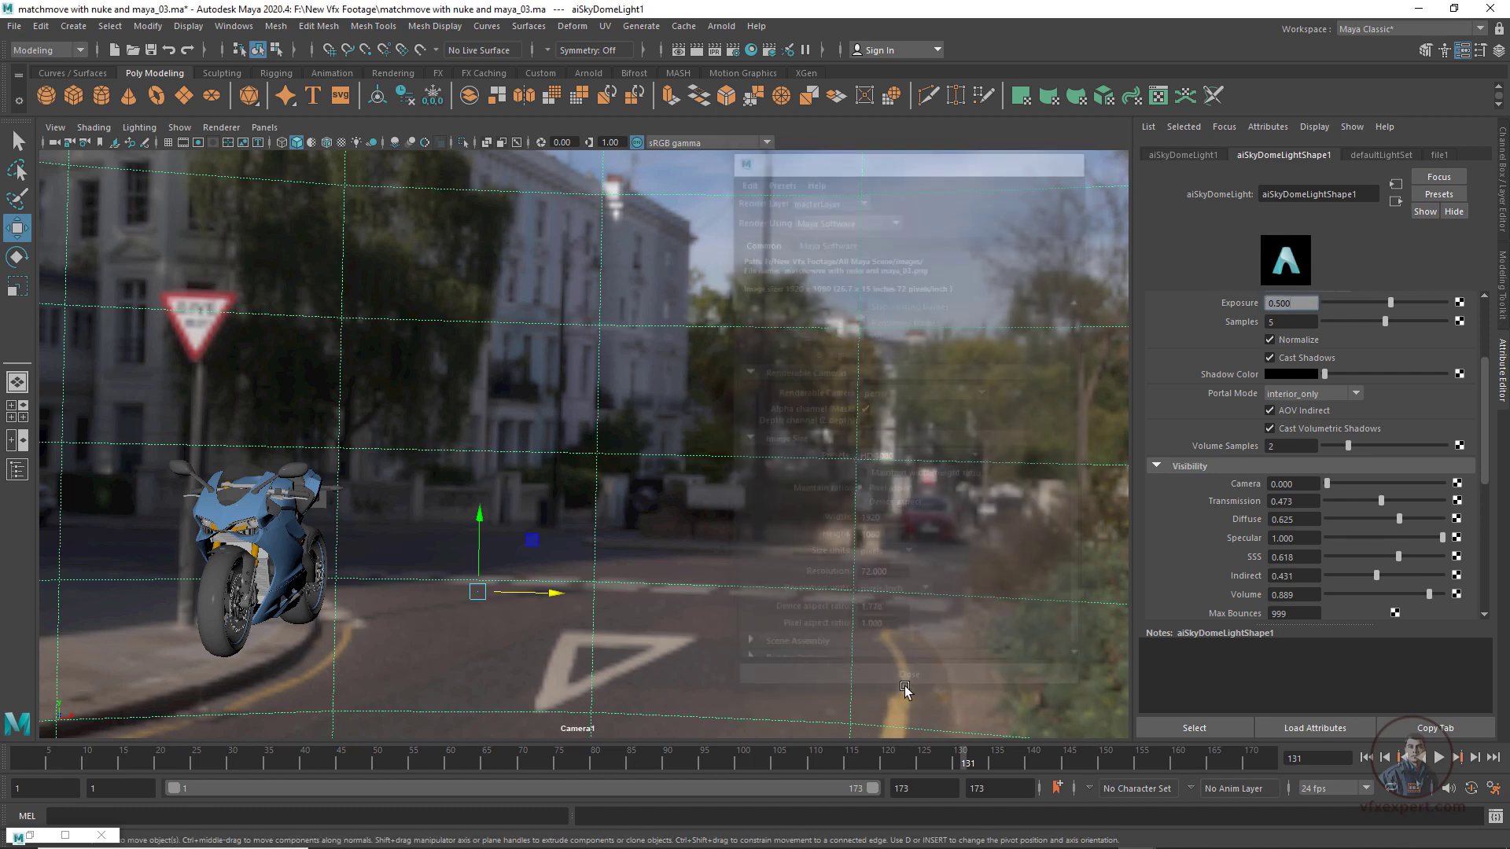
Render the current frame from Camera1 with Arnold and inspect how the motorcycle sits in the footage
left_click(727, 27)
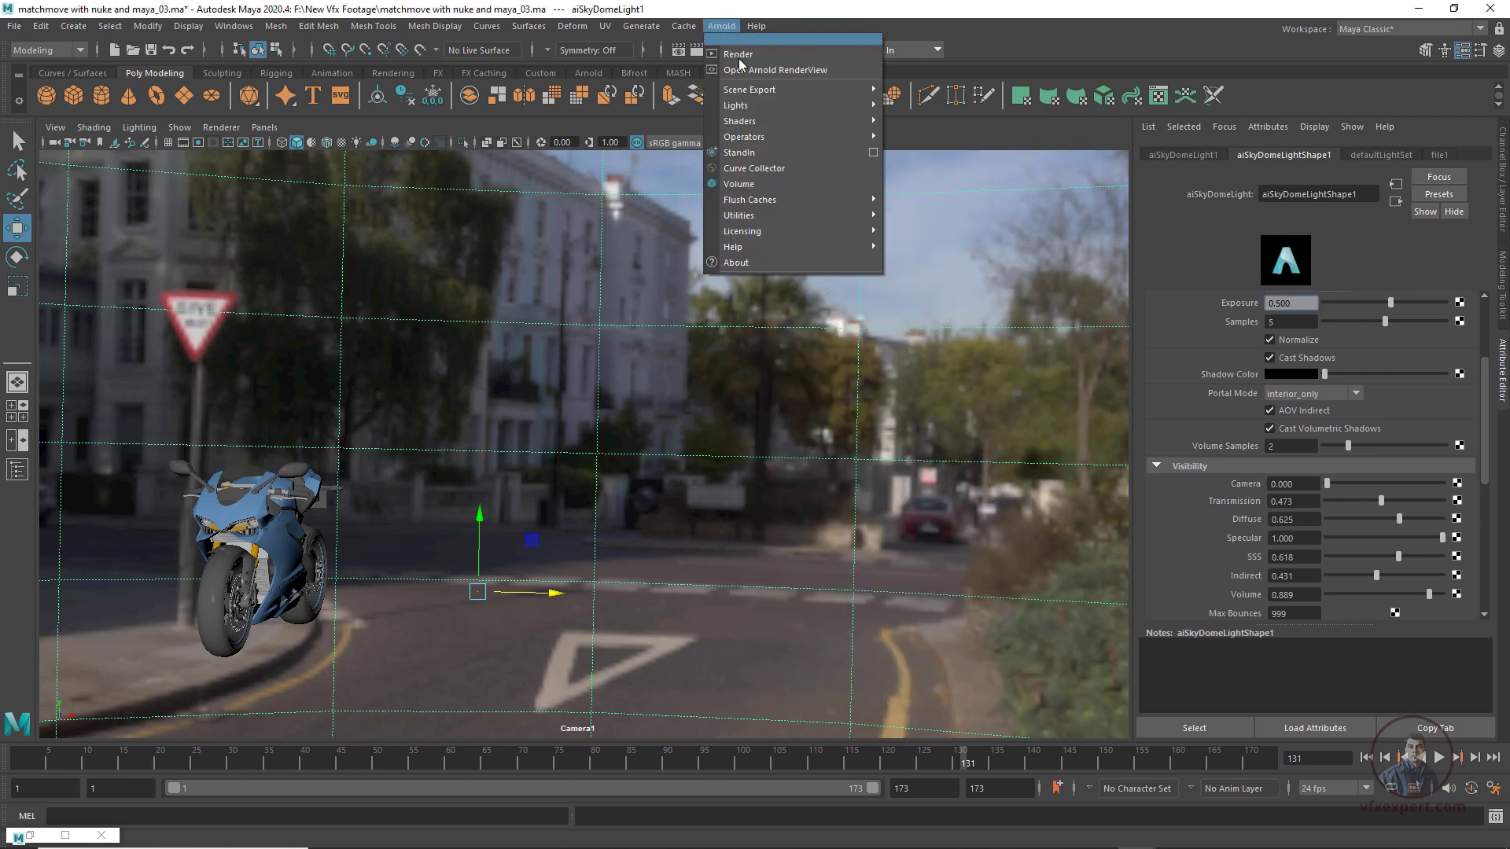
left_click(742, 60)
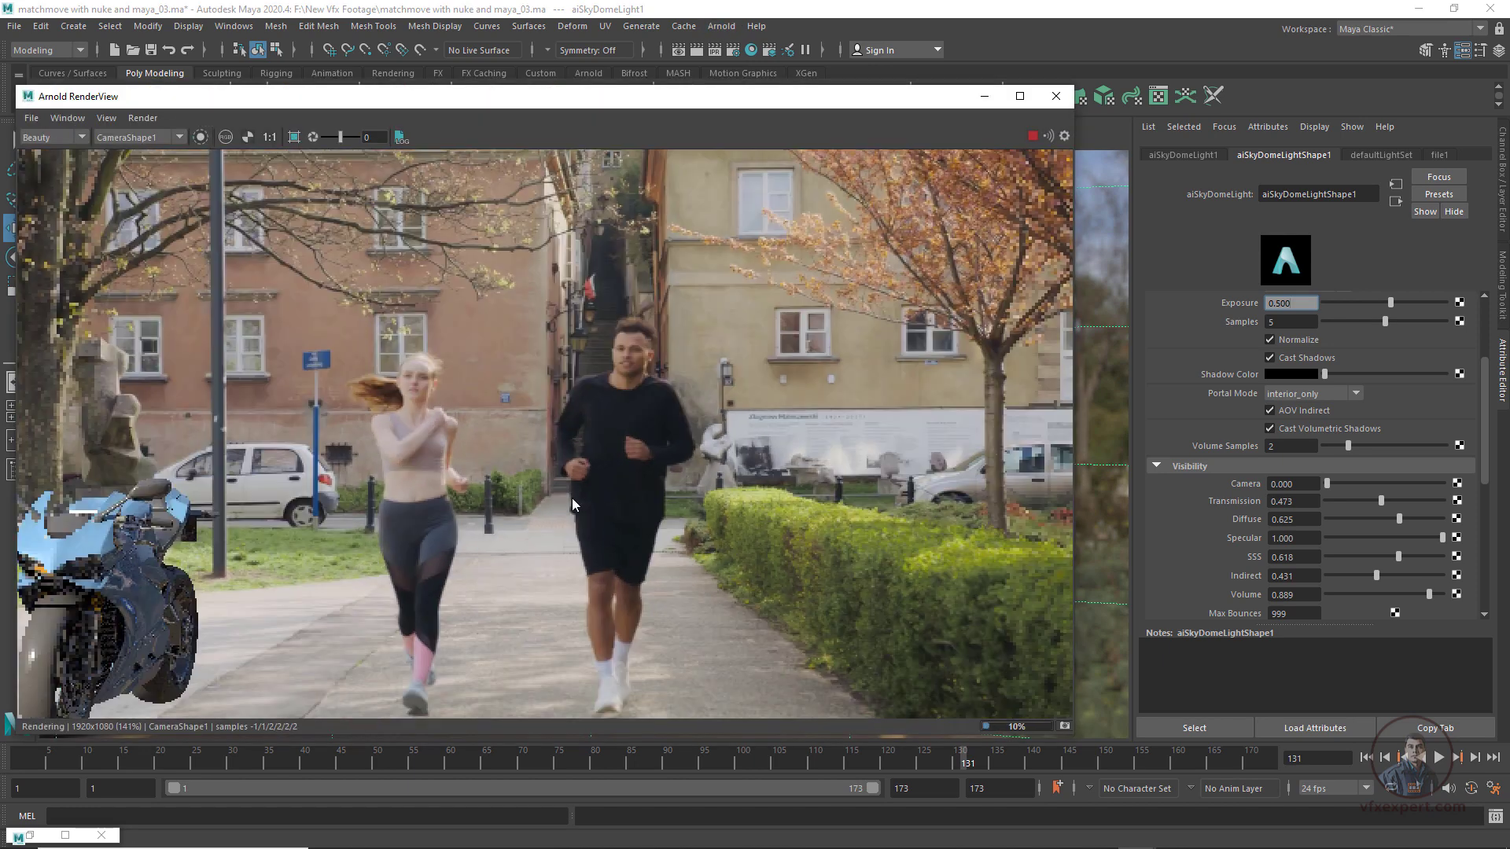
left_click_drag(702, 106, 838, 77)
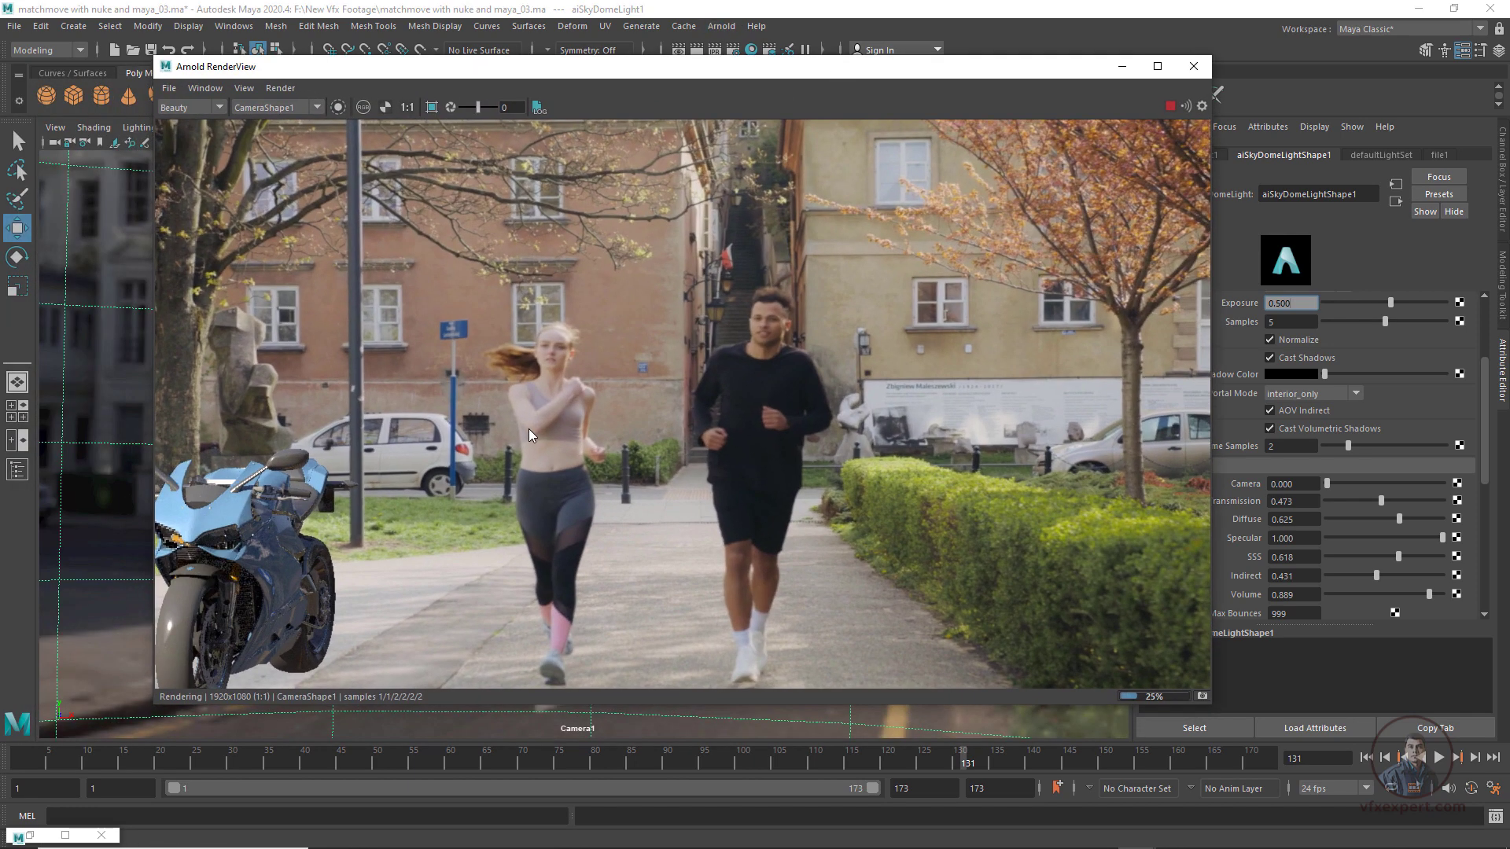
scroll(528, 434, "down", 3)
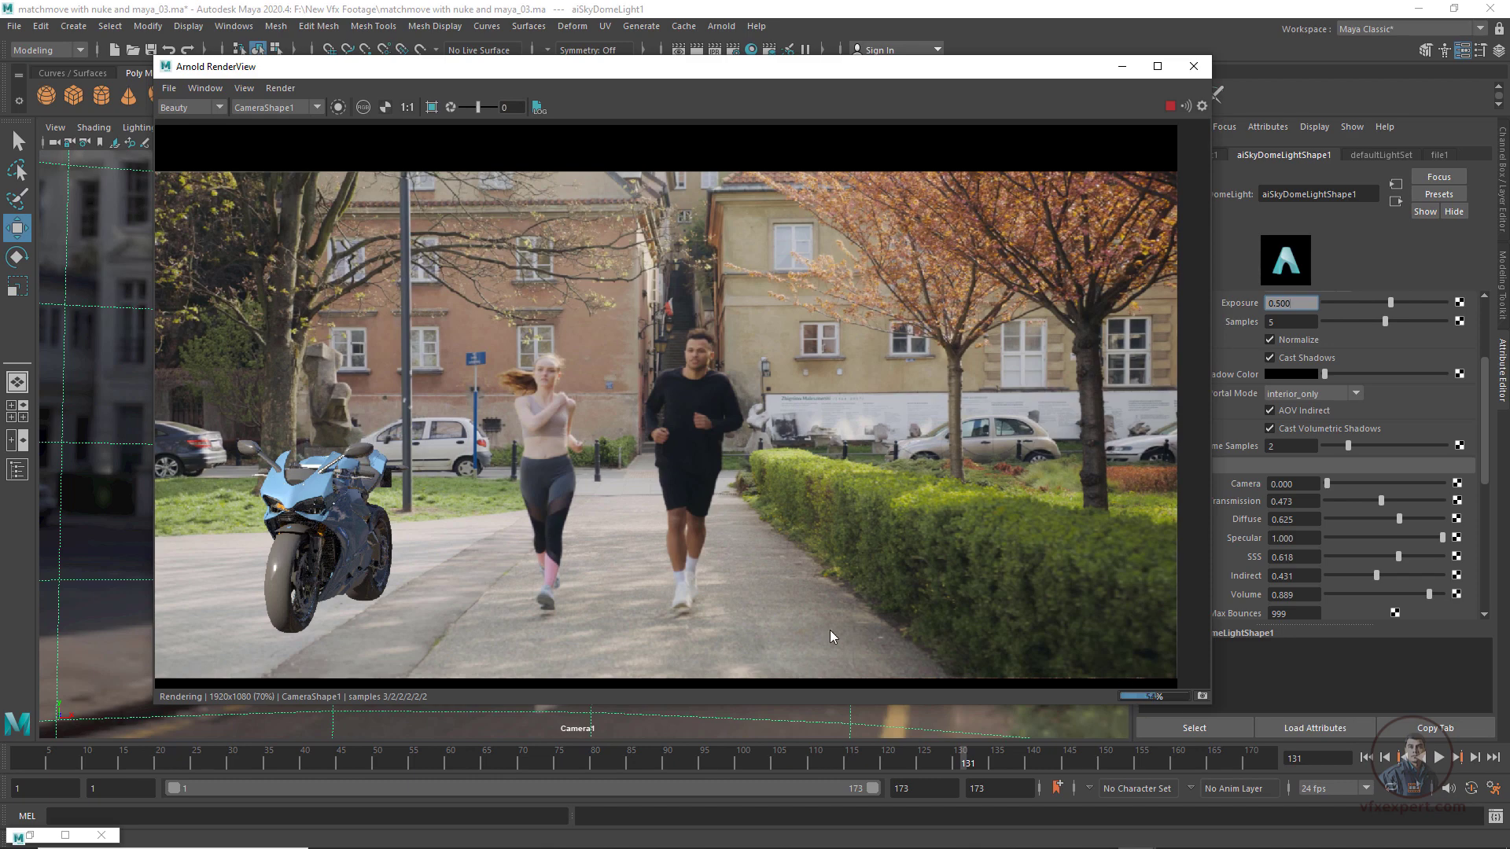
scroll(846, 404, "up", 2)
scroll(620, 484, "down", 3)
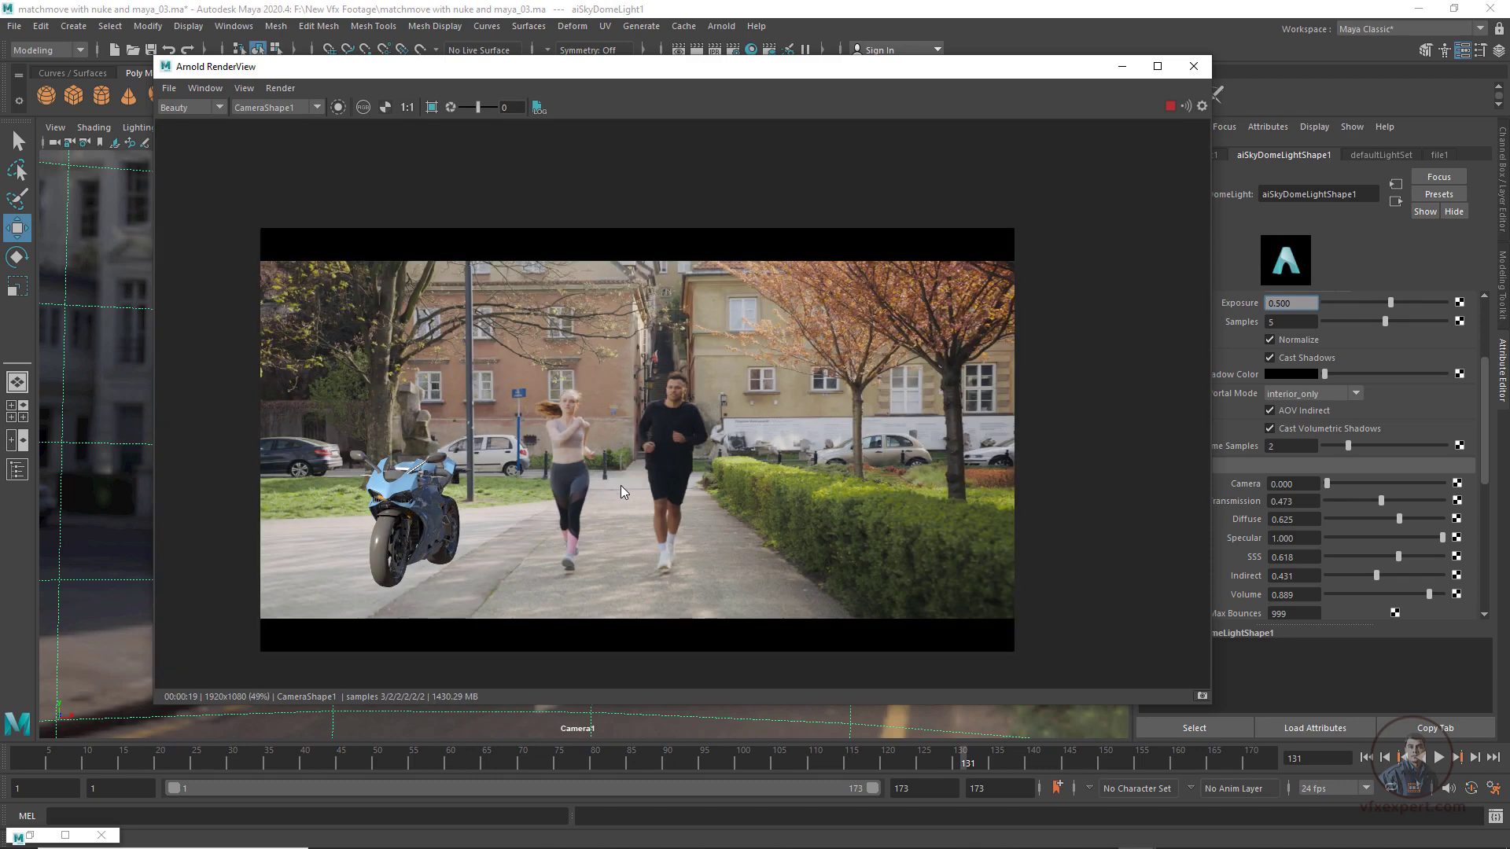
scroll(492, 535, "up", 4)
scroll(522, 536, "down", 2)
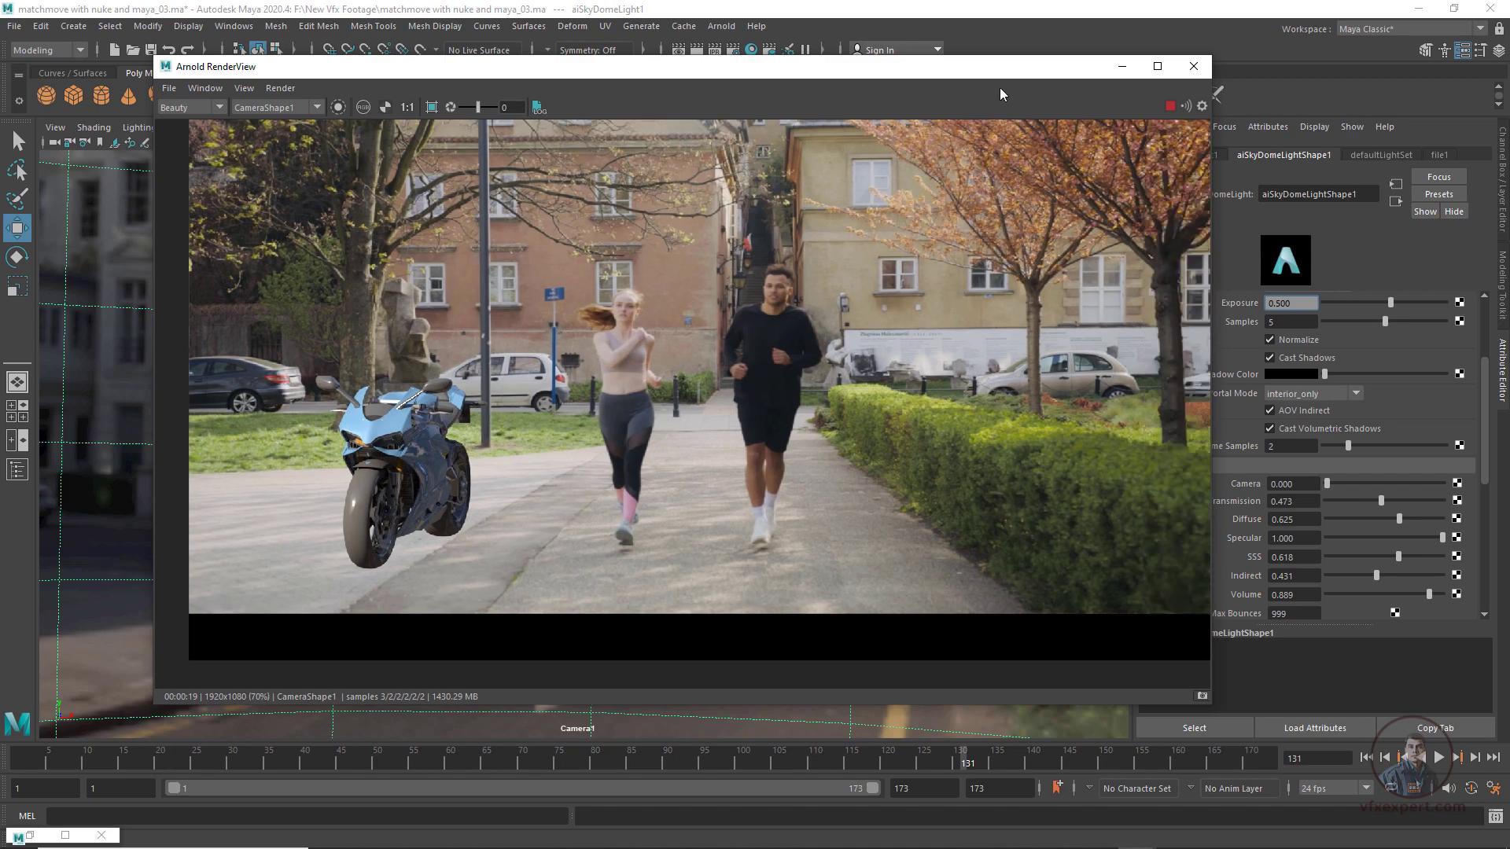
left_click(1192, 66)
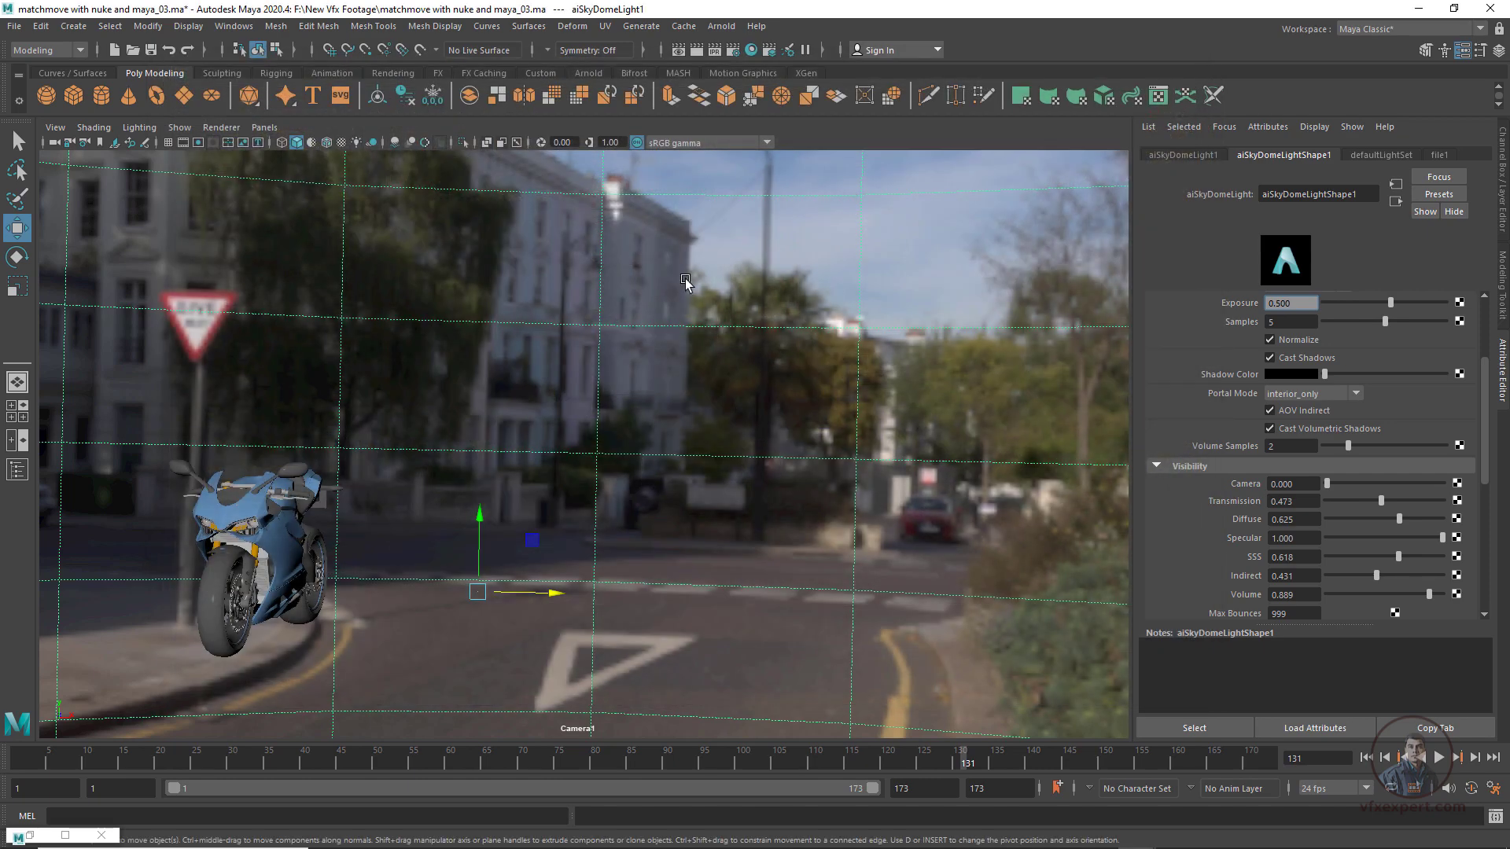
Save the scene, and display the locator layer together with the viewport grid
left_click(16, 26)
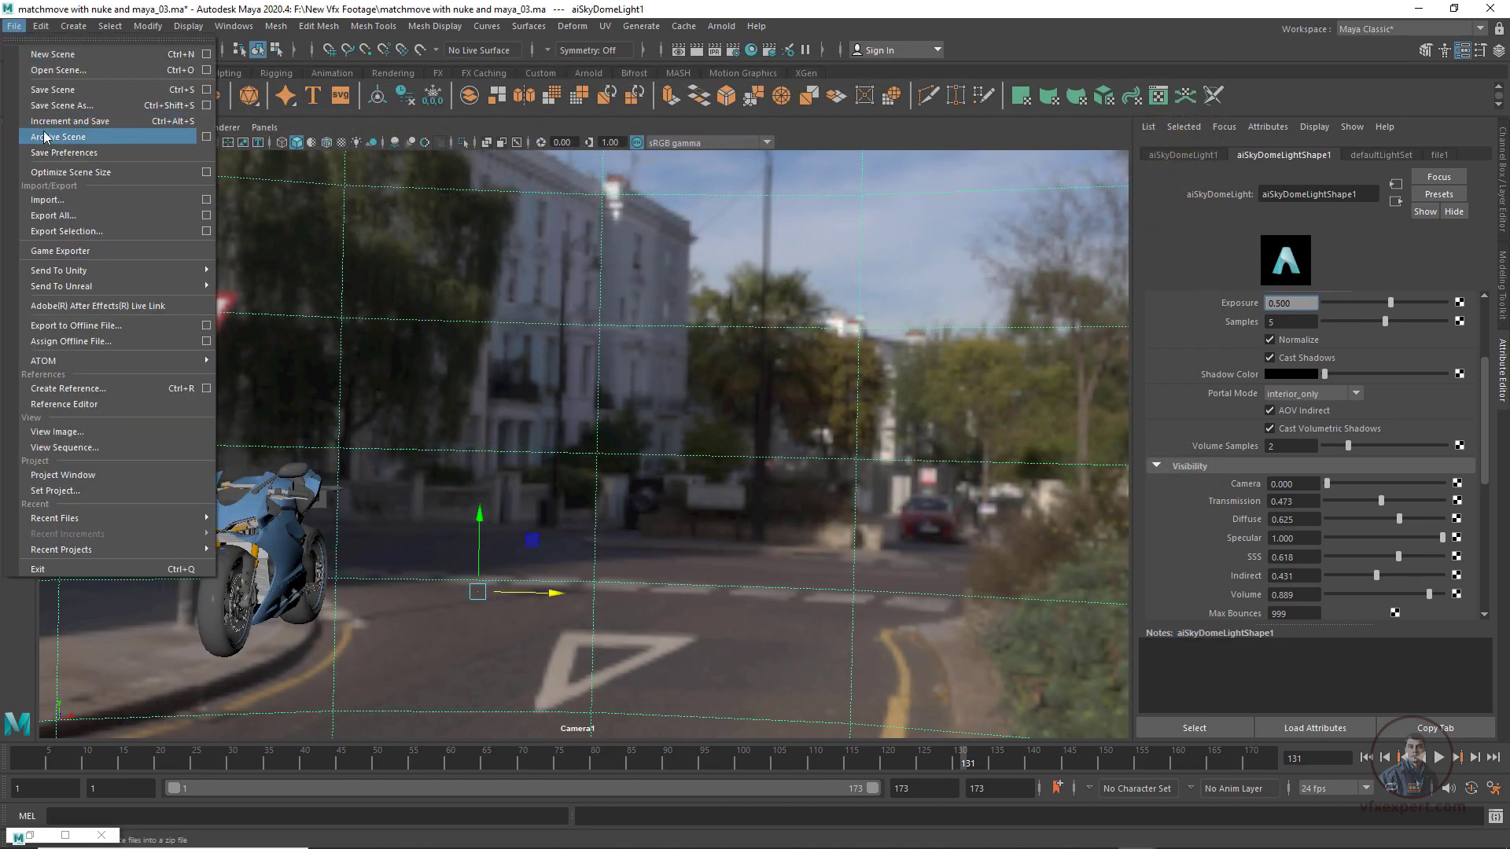
left_click(53, 91)
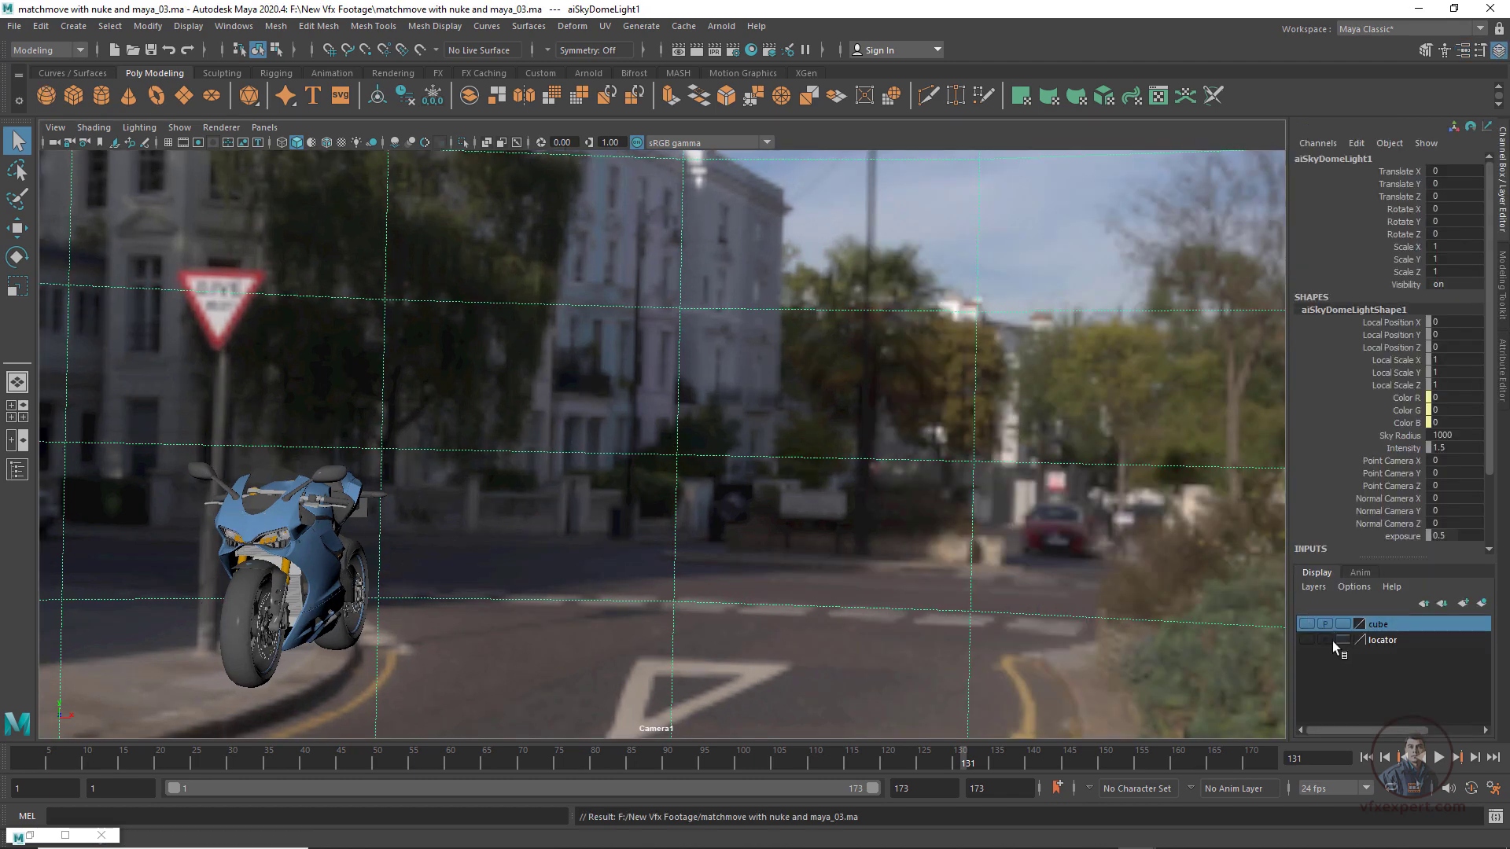
left_click(1306, 640)
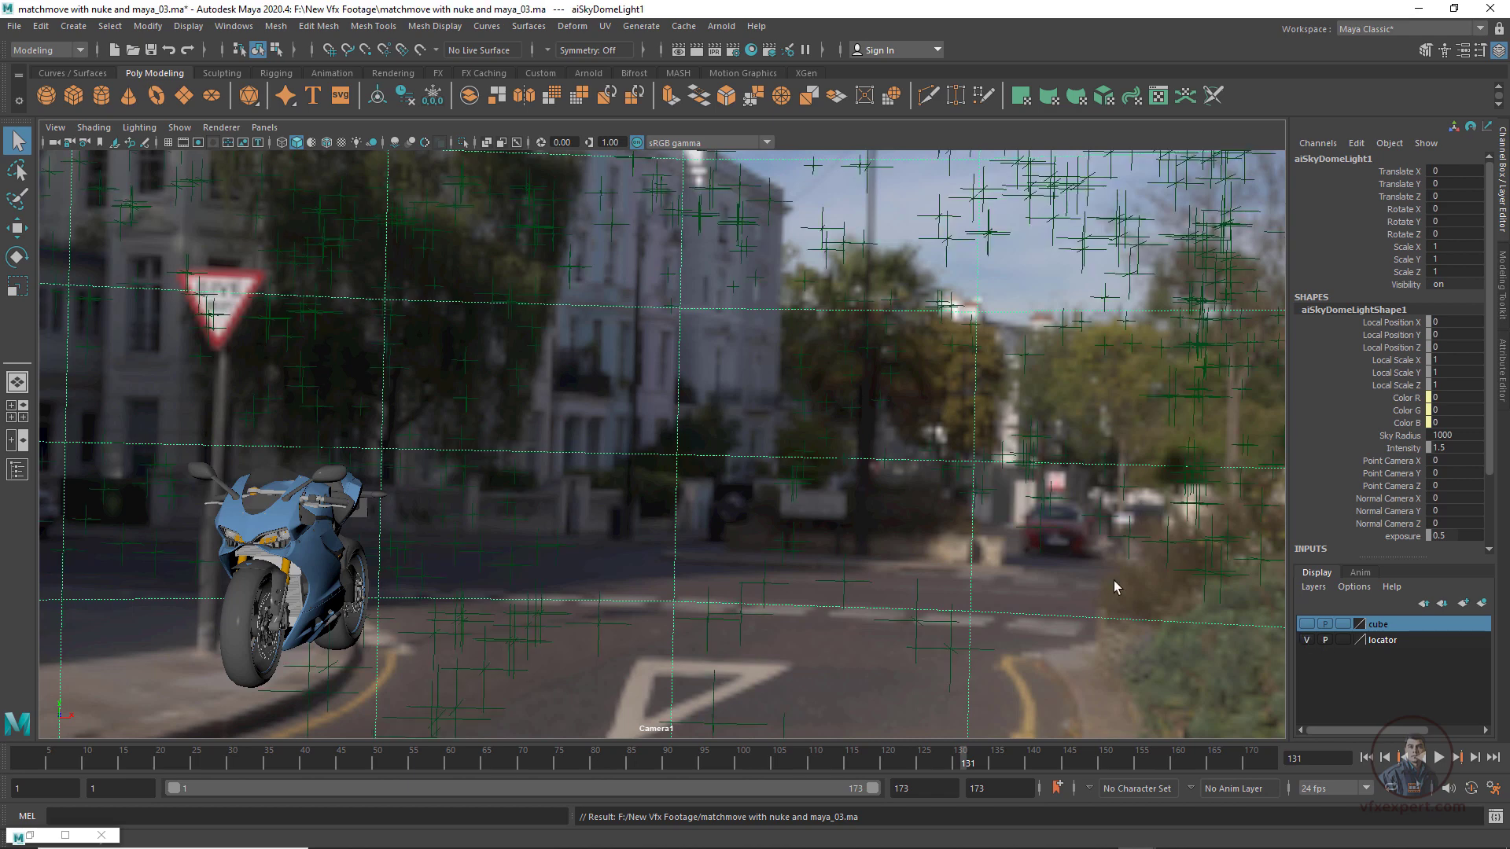
left_click(167, 143)
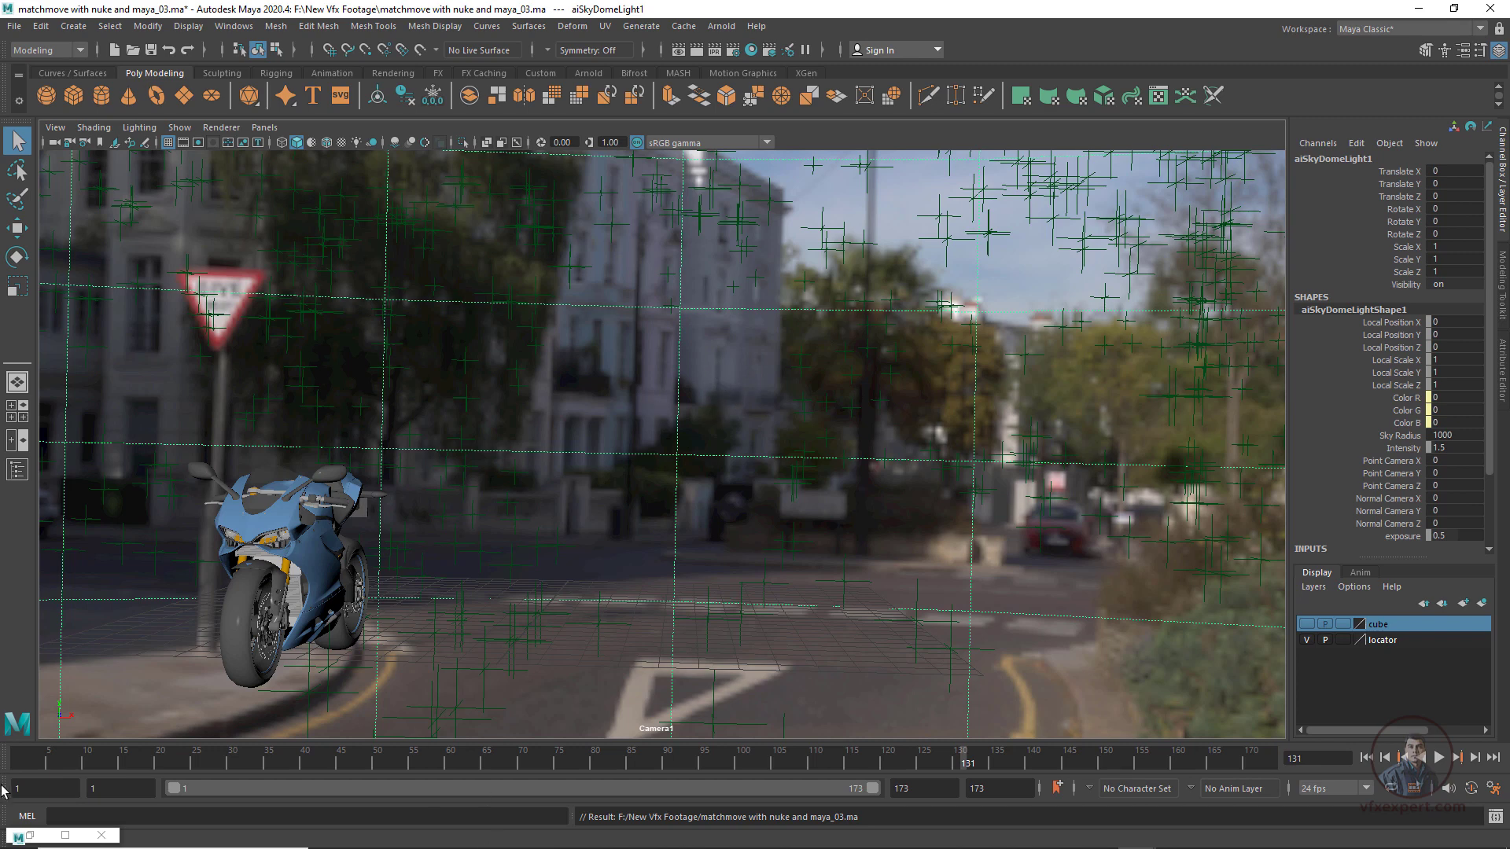
Set the skydome light's Scale X, Y and Z to 20 and scrub the shot from frame 1 to 130
left_click(32, 836)
left_click_drag(940, 344, 545, 201)
left_click(574, 474)
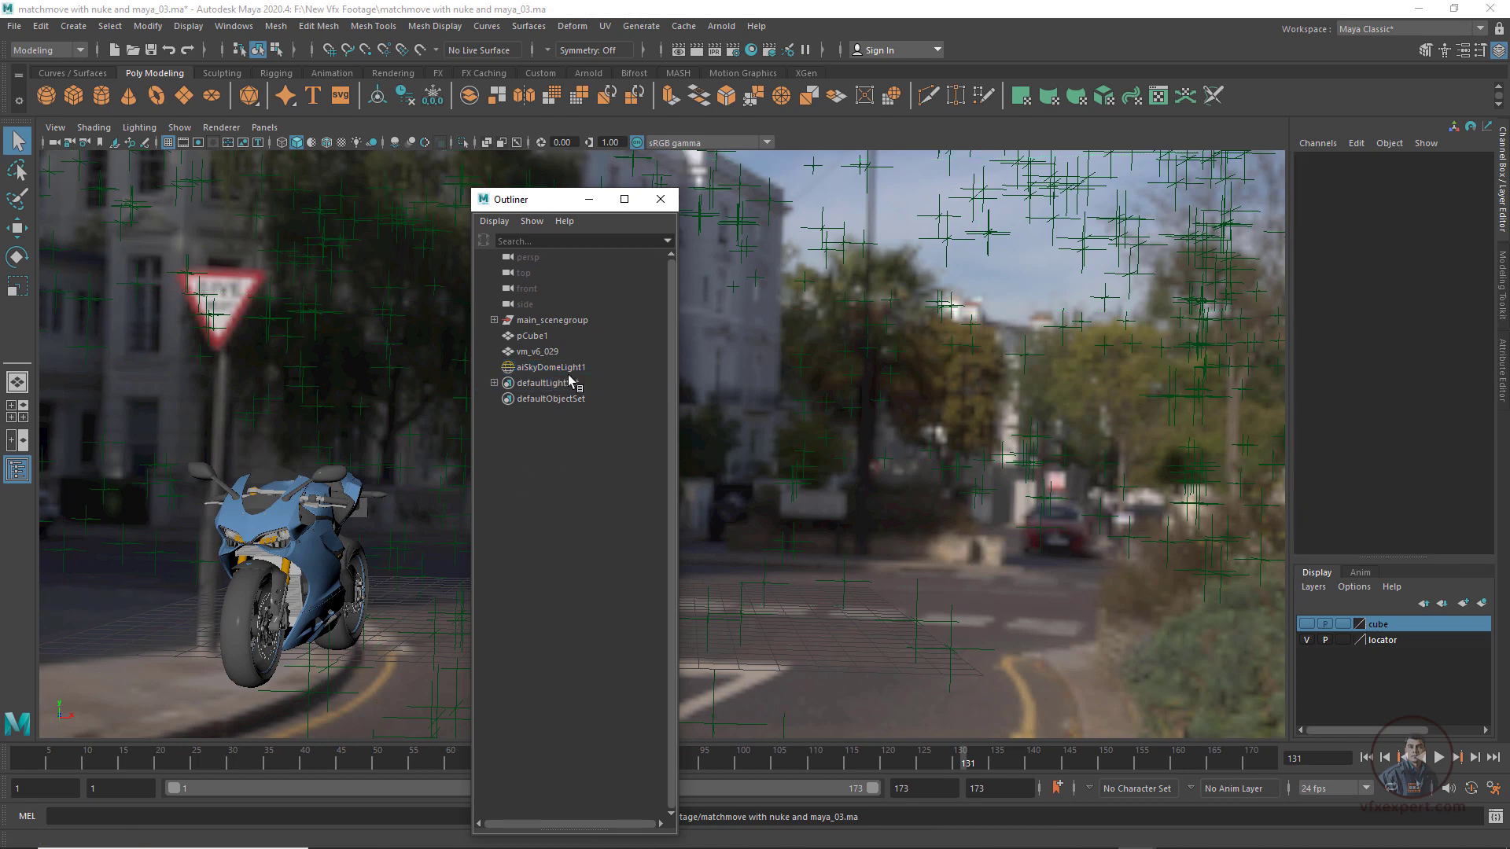
left_click(569, 372)
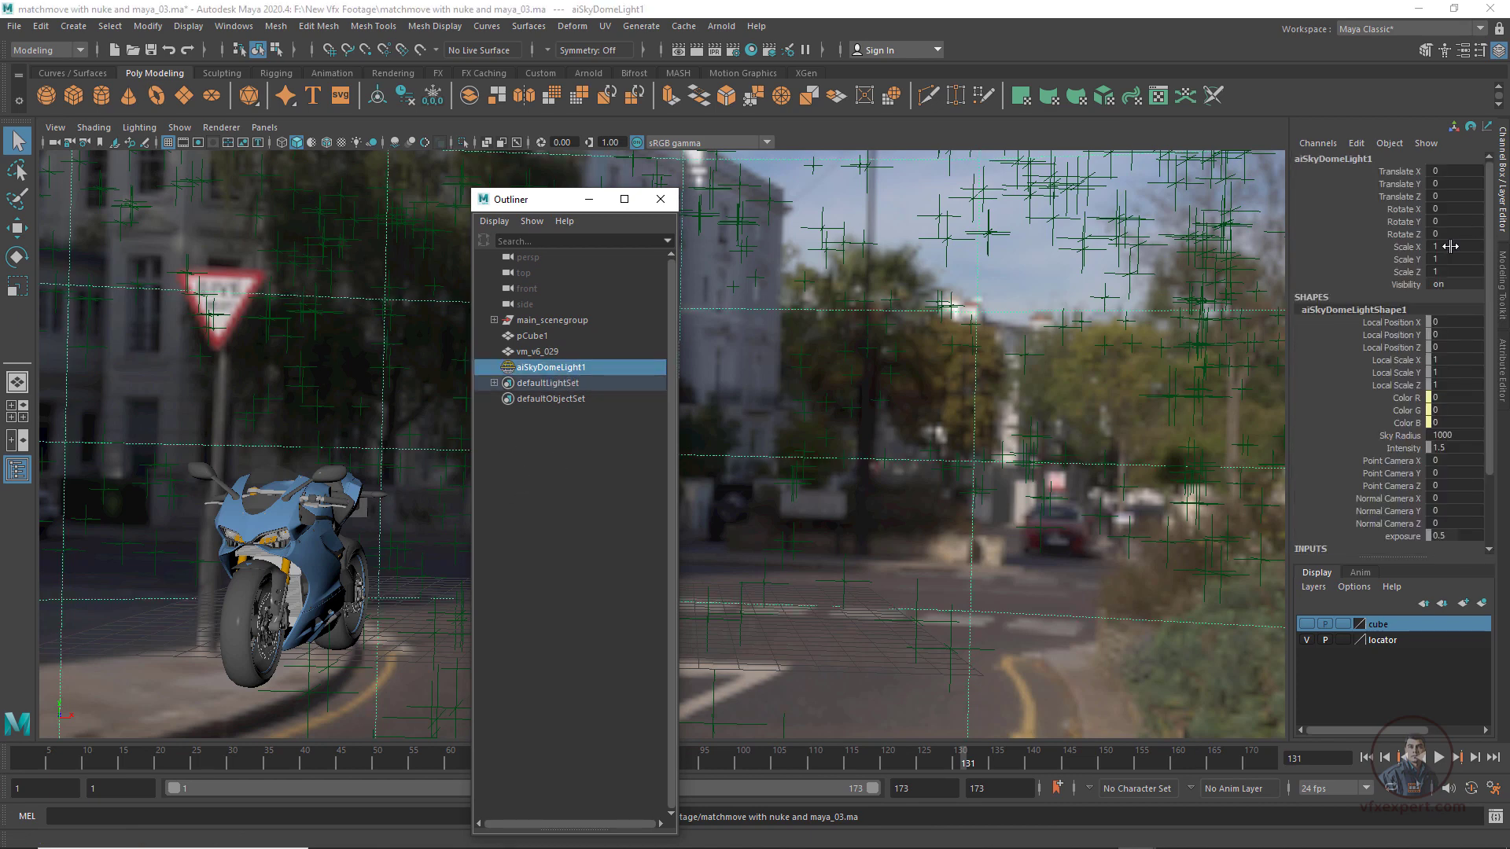
left_click_drag(1450, 246, 1455, 271)
type("2")
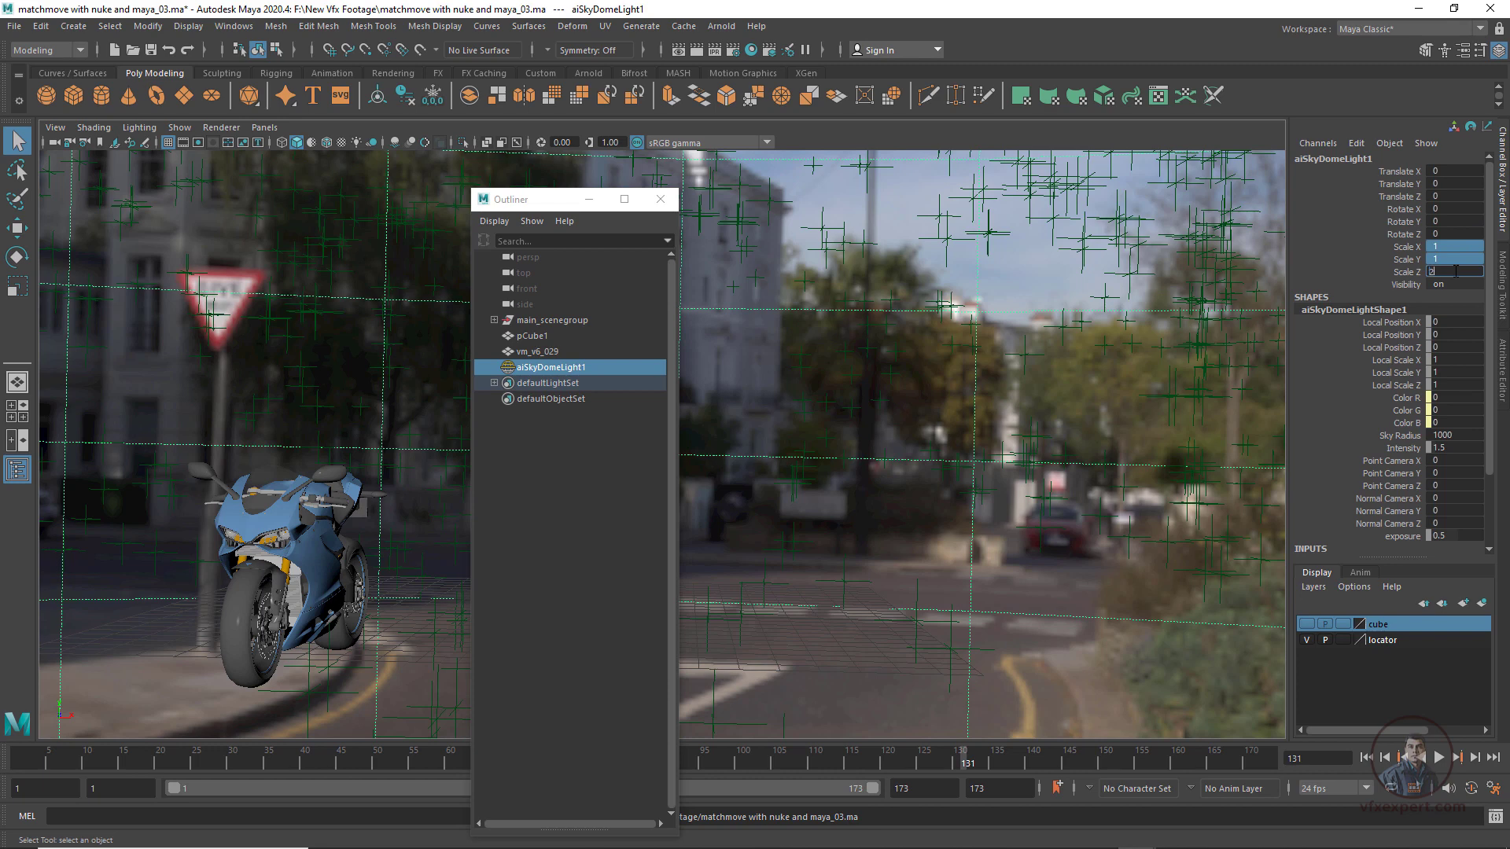
type("0")
key("Return")
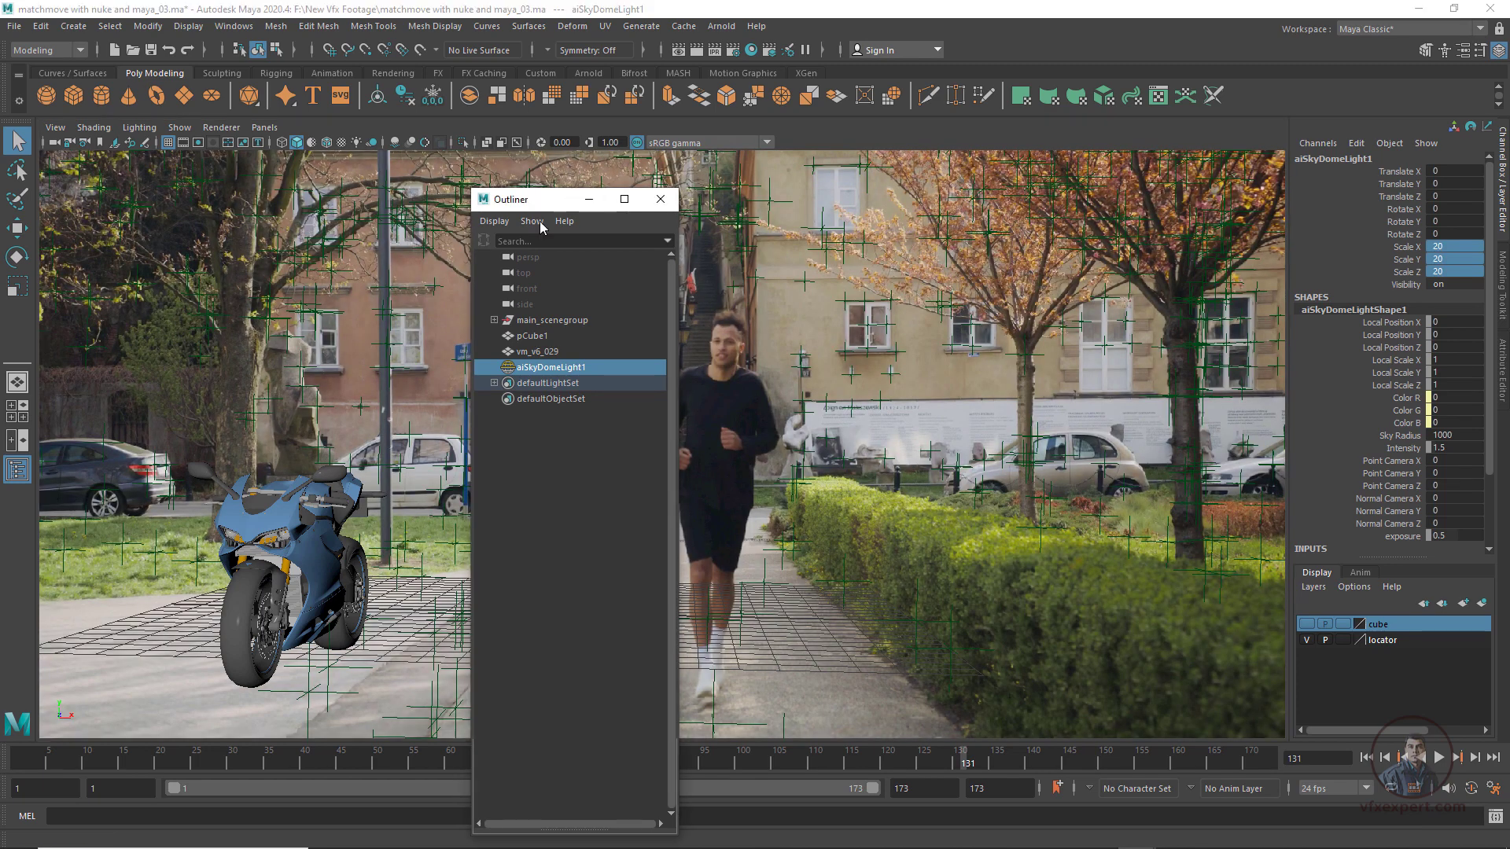
left_click(589, 199)
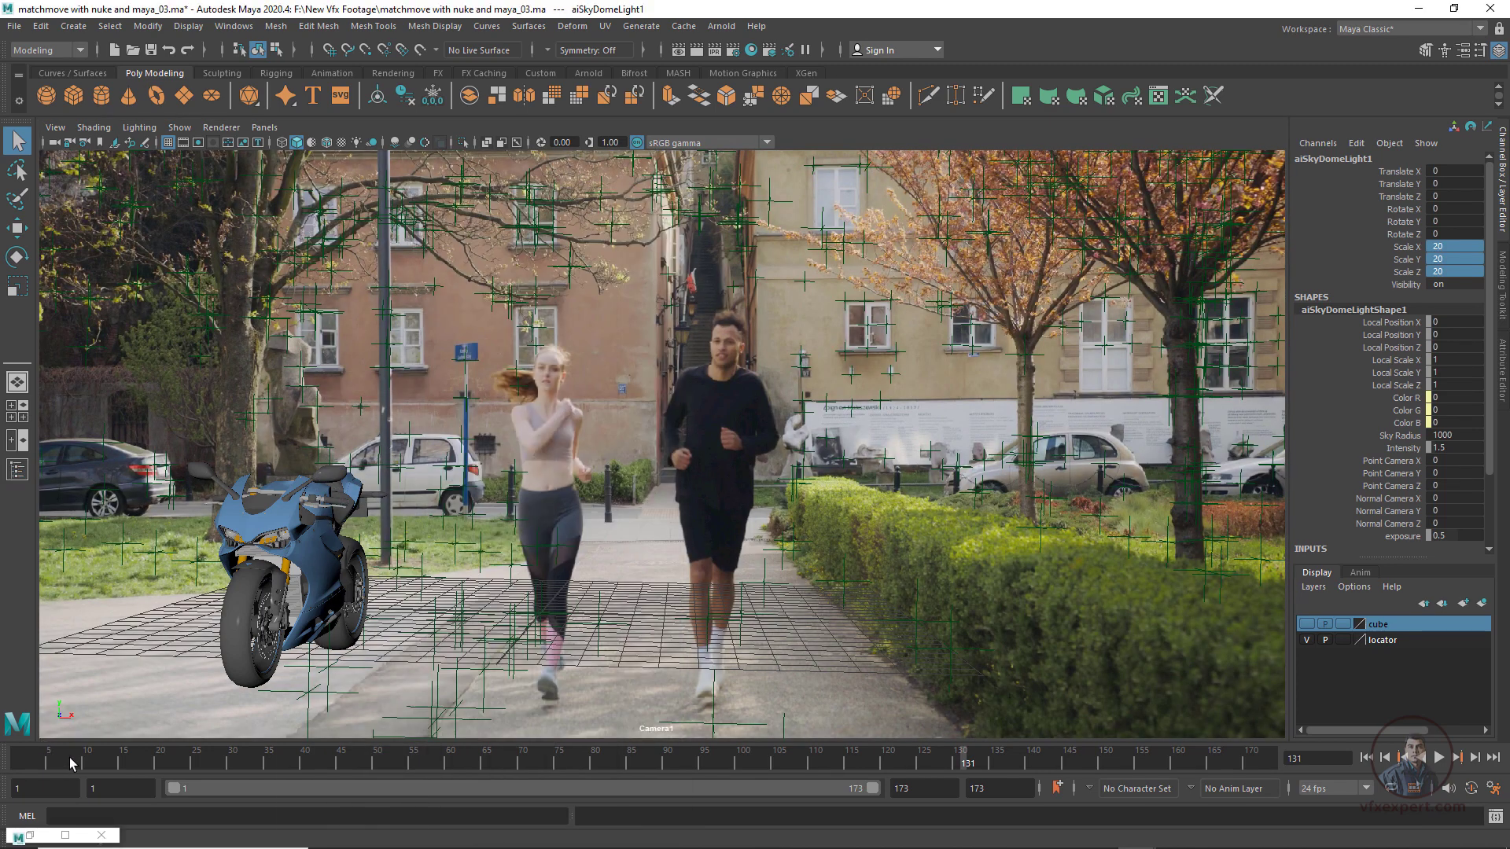
left_click_drag(114, 764, 0, 781)
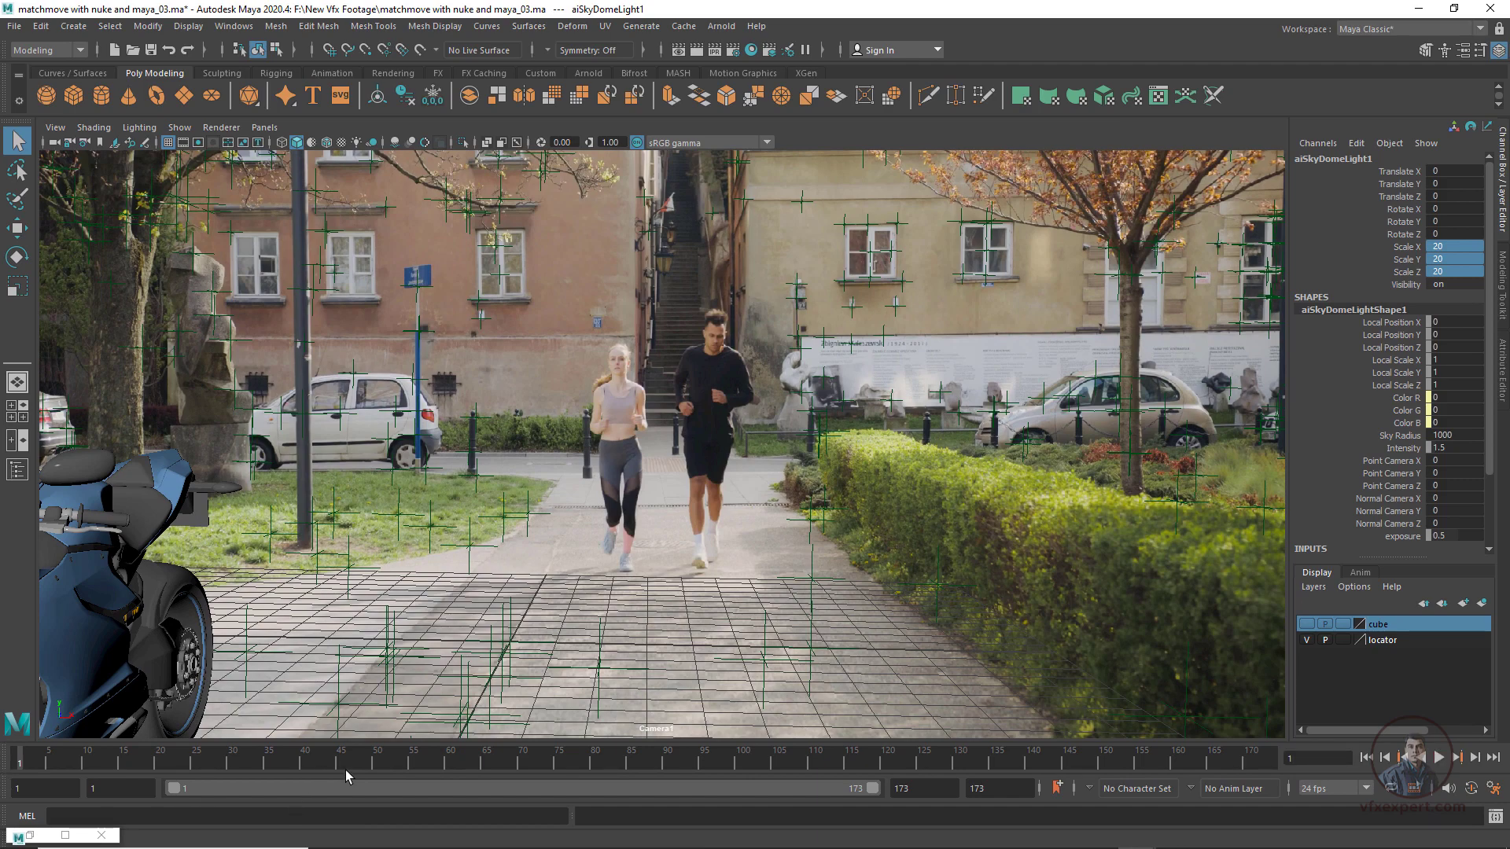
left_click_drag(549, 751, 957, 752)
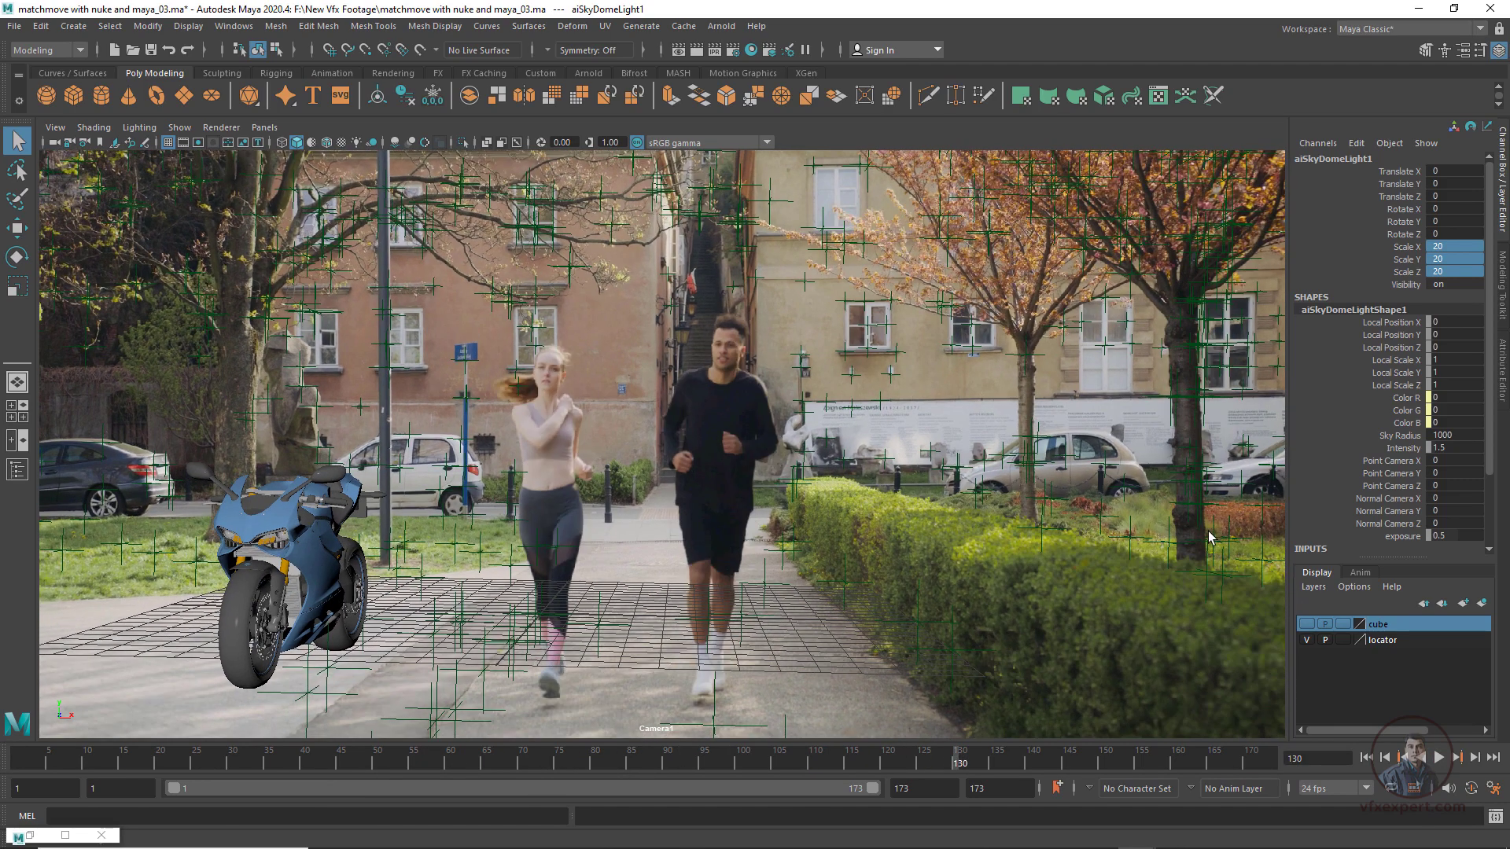
Create a polygon plane at the origin and scale it uniformly to about 43 to cover the ground
left_click(191, 101)
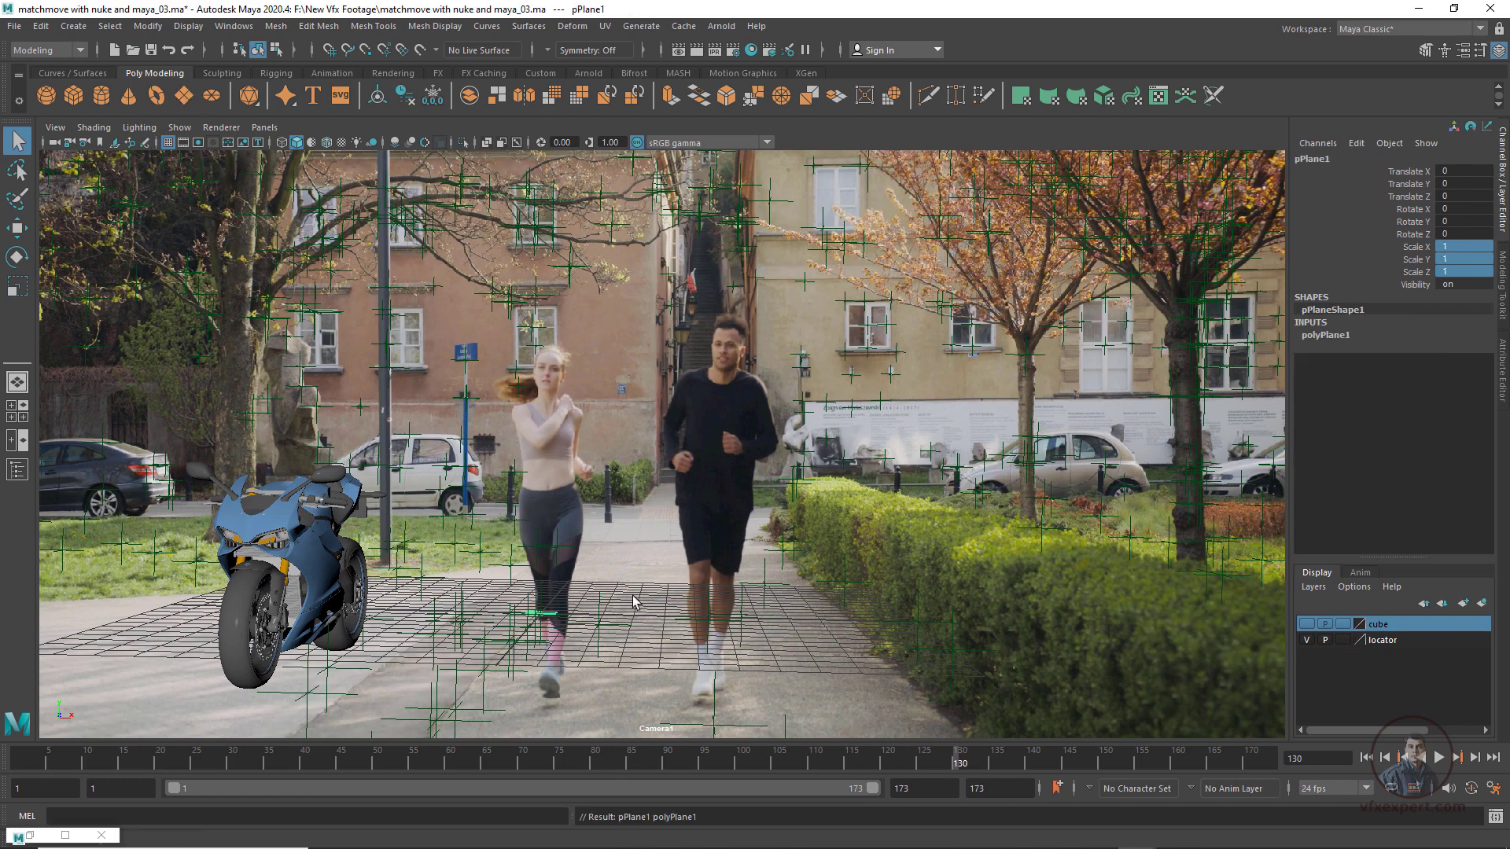
key("s")
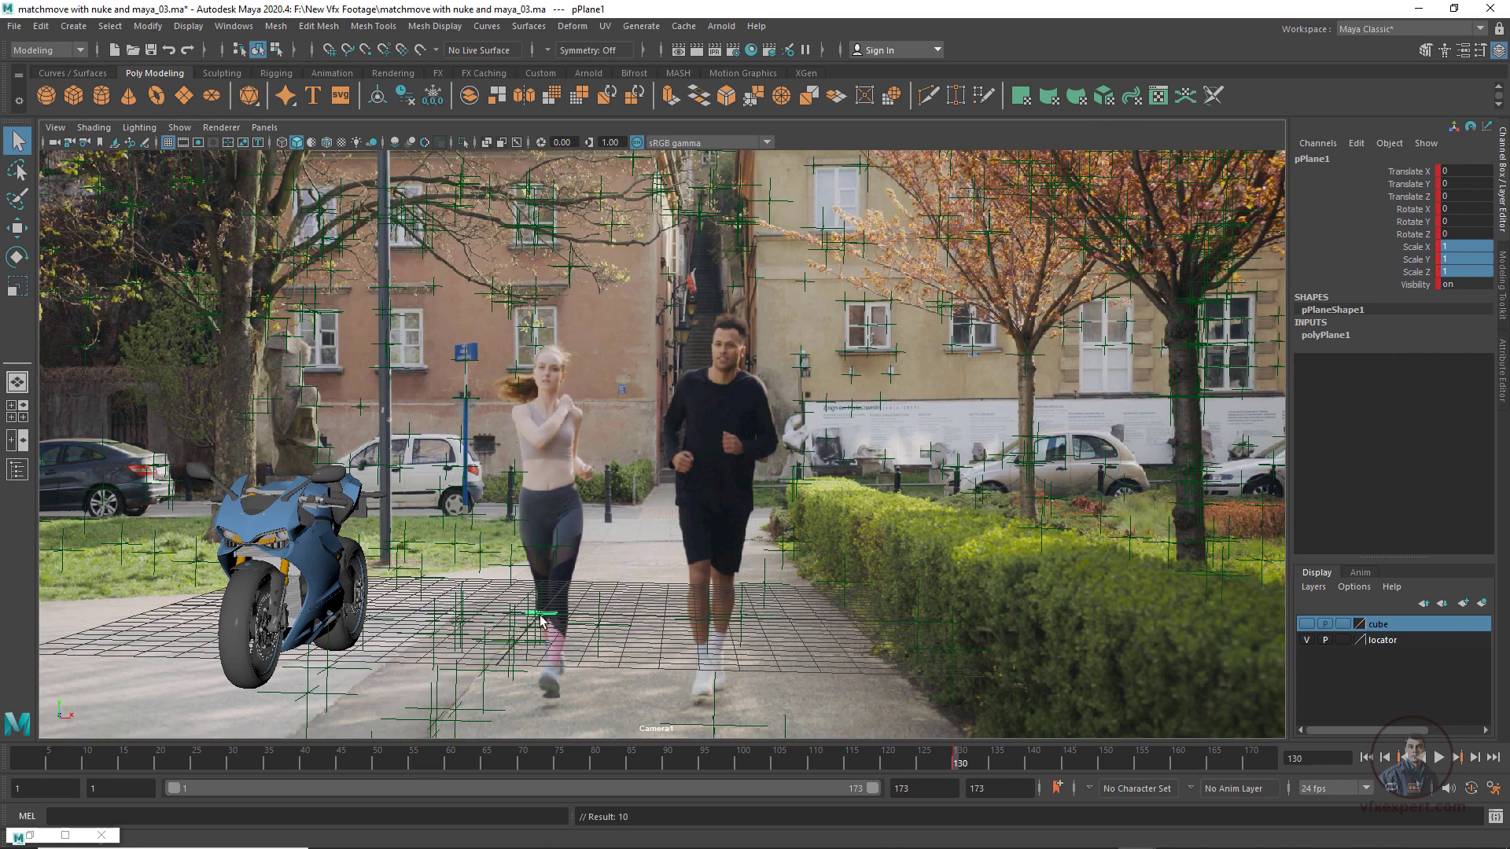
key("ctrl+z")
left_click(616, 539)
left_click(30, 835)
left_click(550, 333)
left_click_drag(562, 193, 967, 173)
left_click(929, 357)
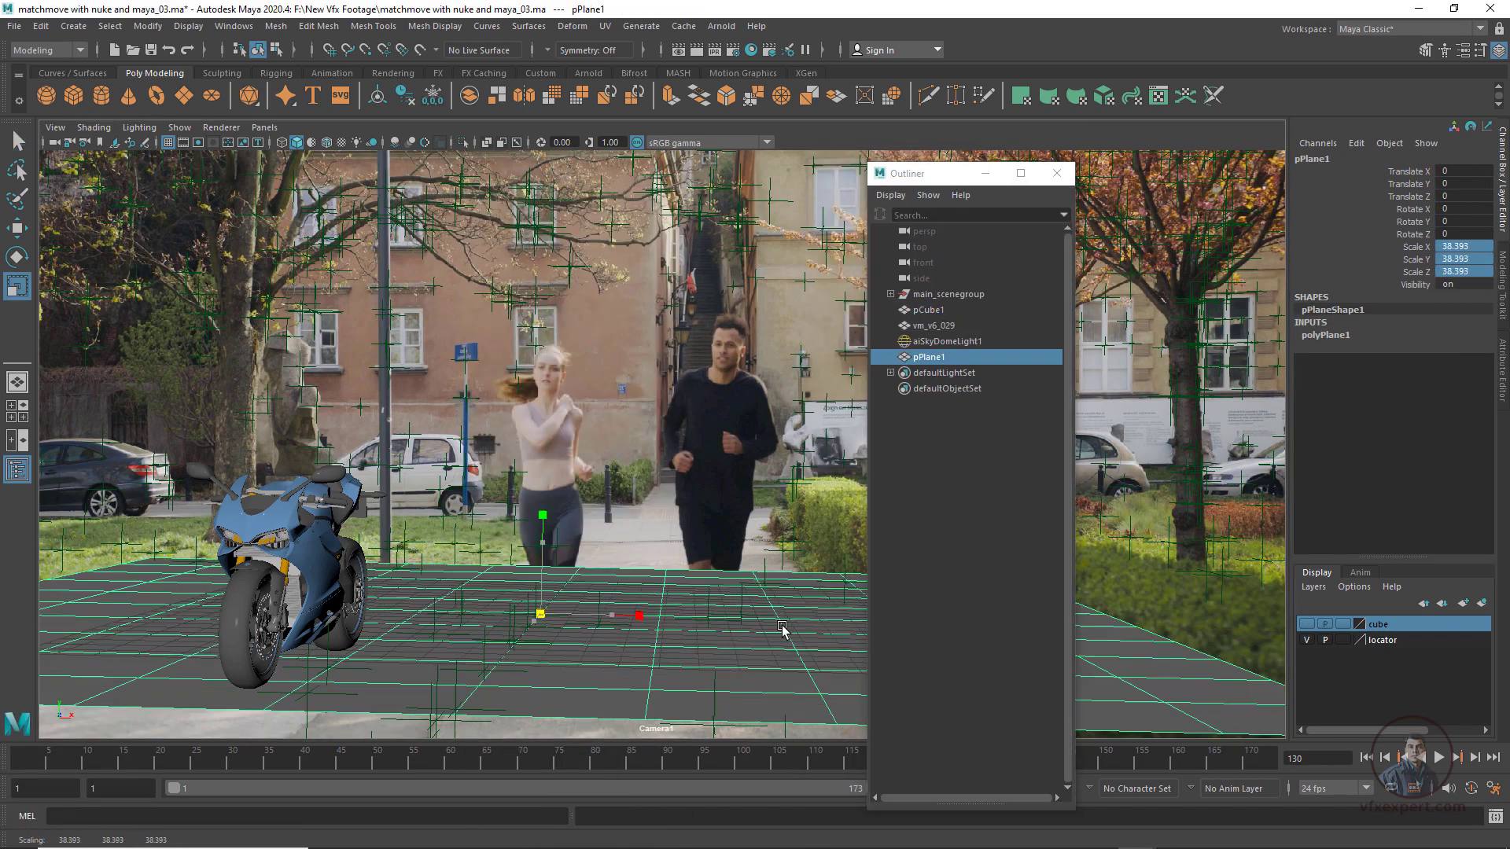
key("r")
left_click(984, 173)
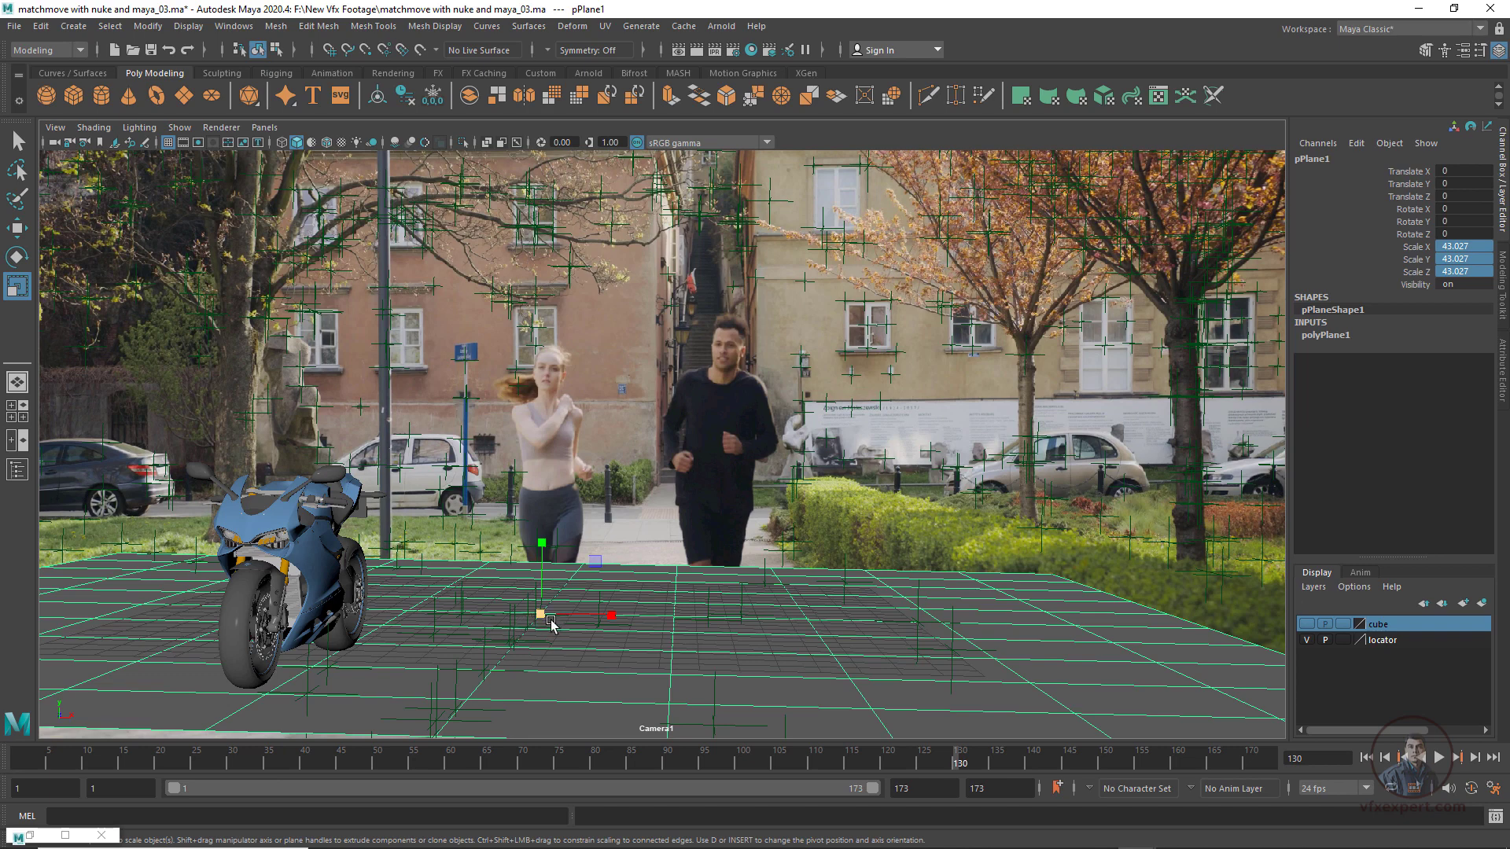
Assign a new Arnold aiShadowMatte material to the ground plane and enlarge the plane further past the frame edges
right_click_drag(551, 624, 530, 810)
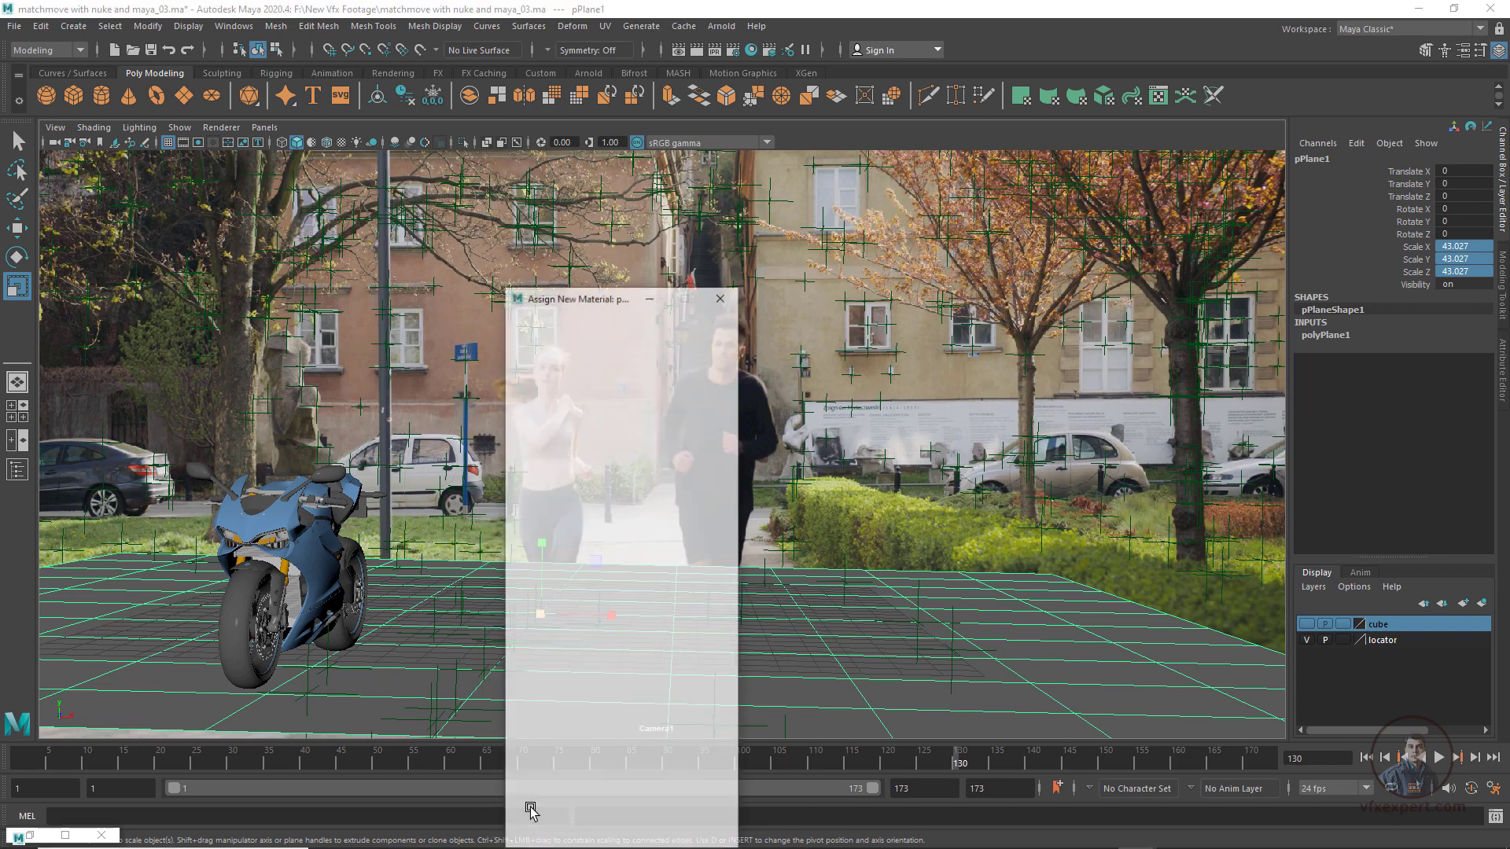
left_click(543, 428)
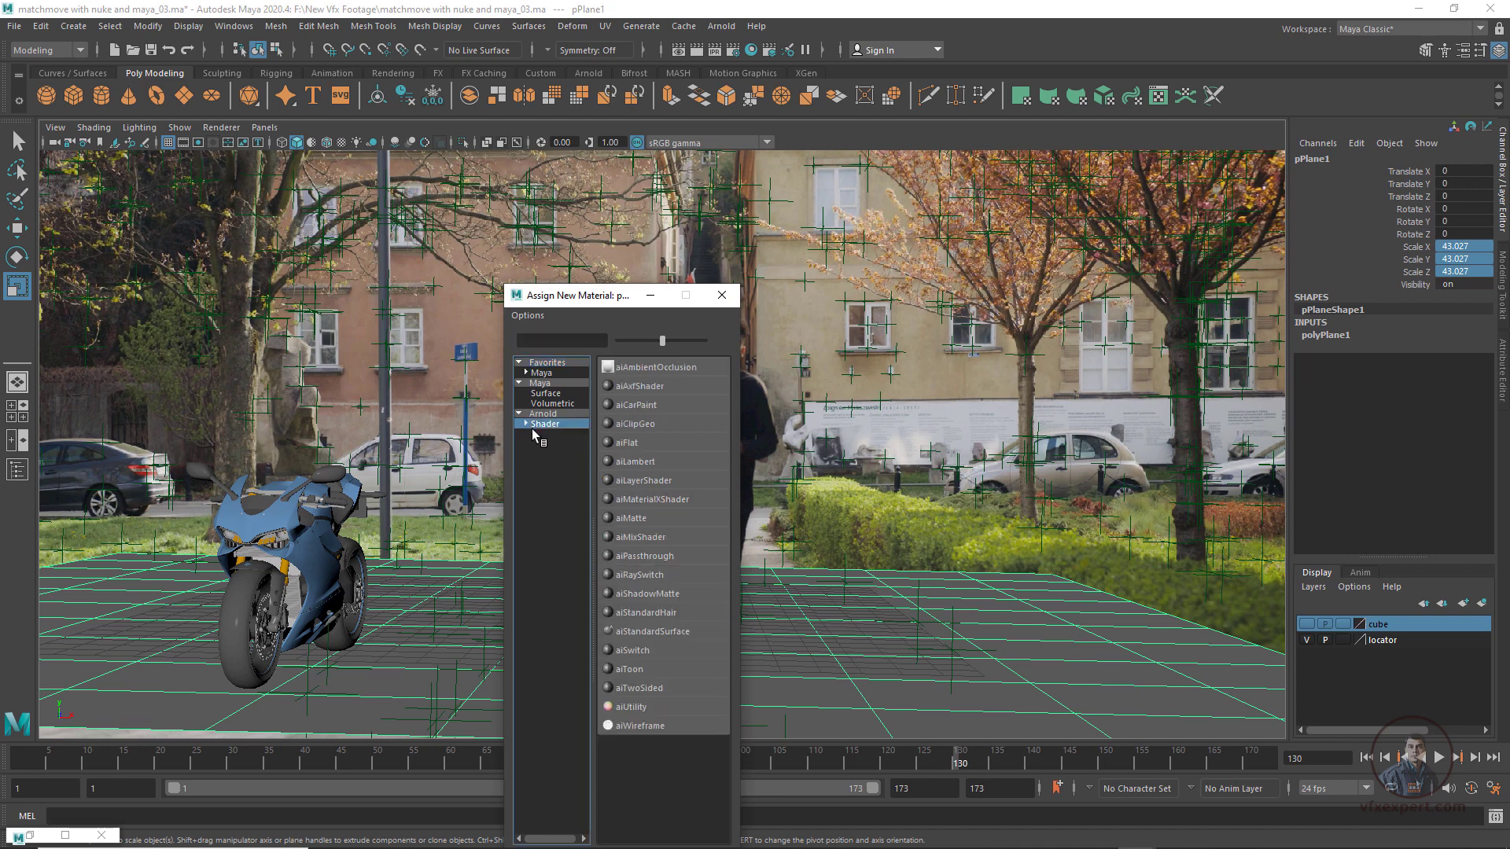
left_click(641, 594)
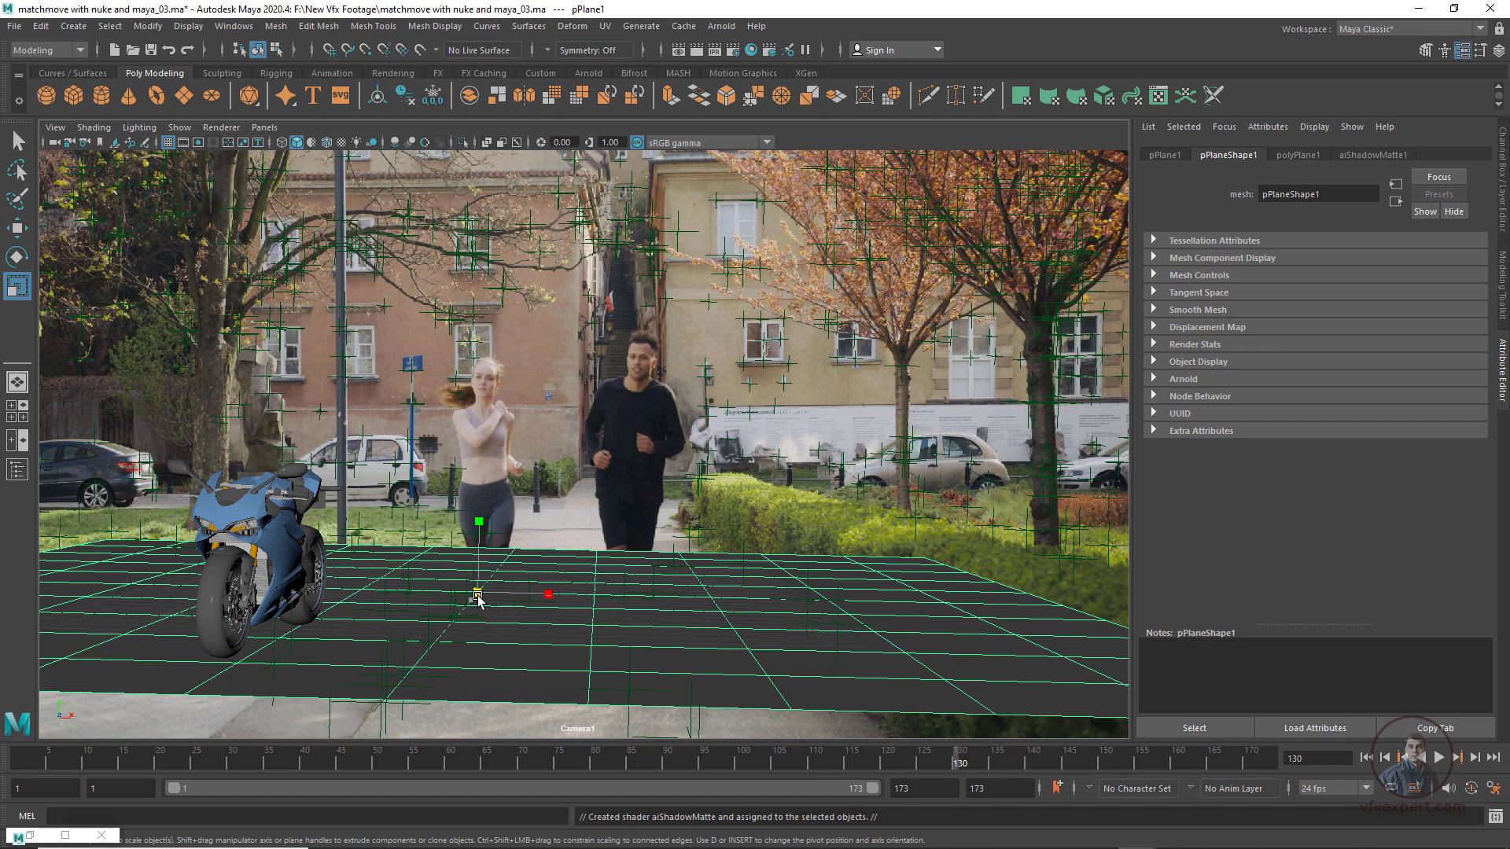
left_click_drag(477, 596, 674, 601)
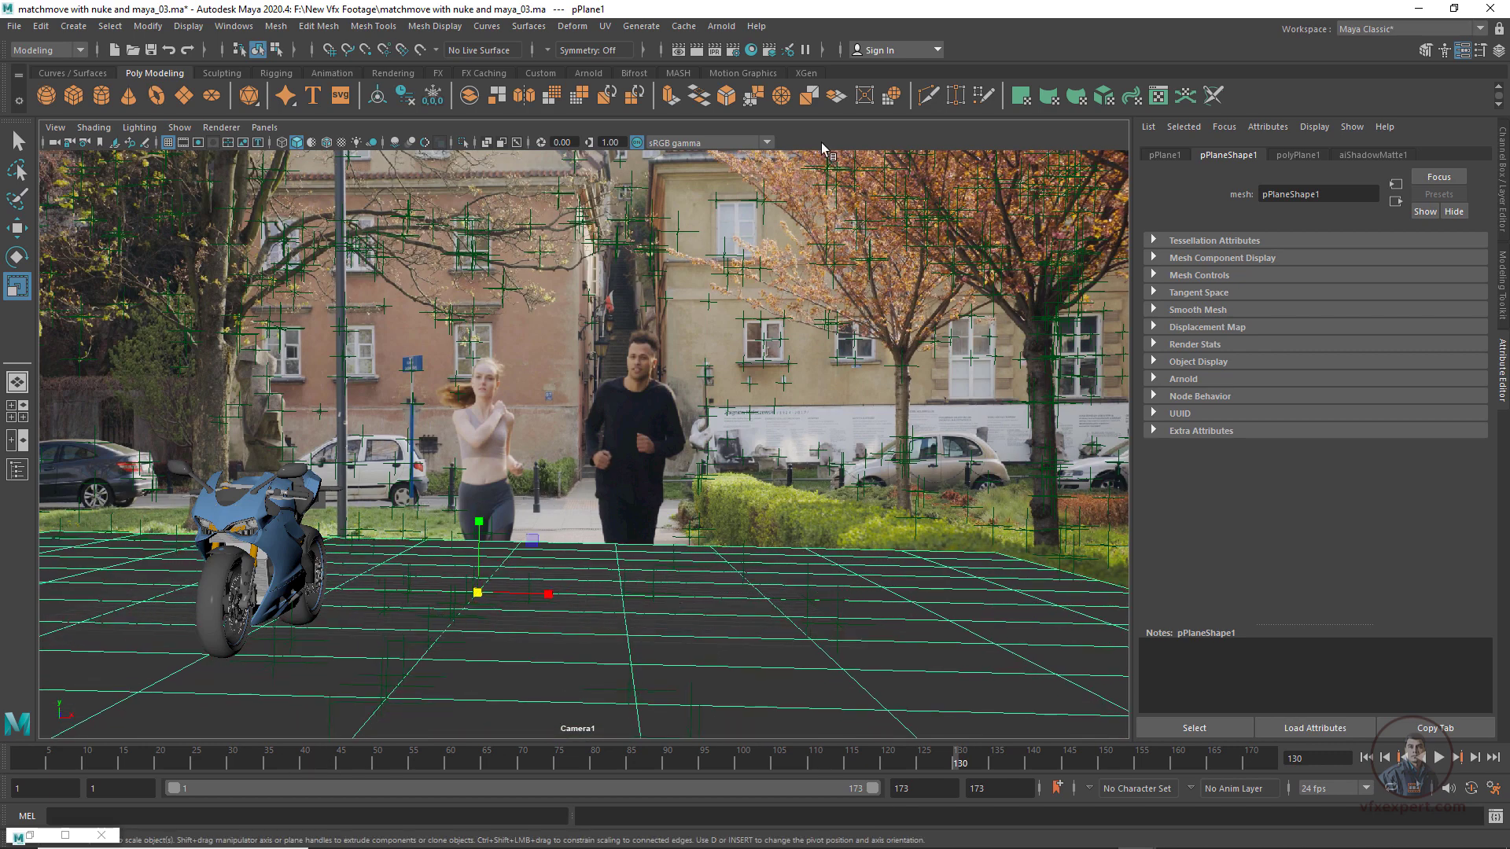
Render frame 130 with Arnold, examine the motorcycle's shadow on the ground, and put away the render view
left_click(721, 26)
left_click(765, 62)
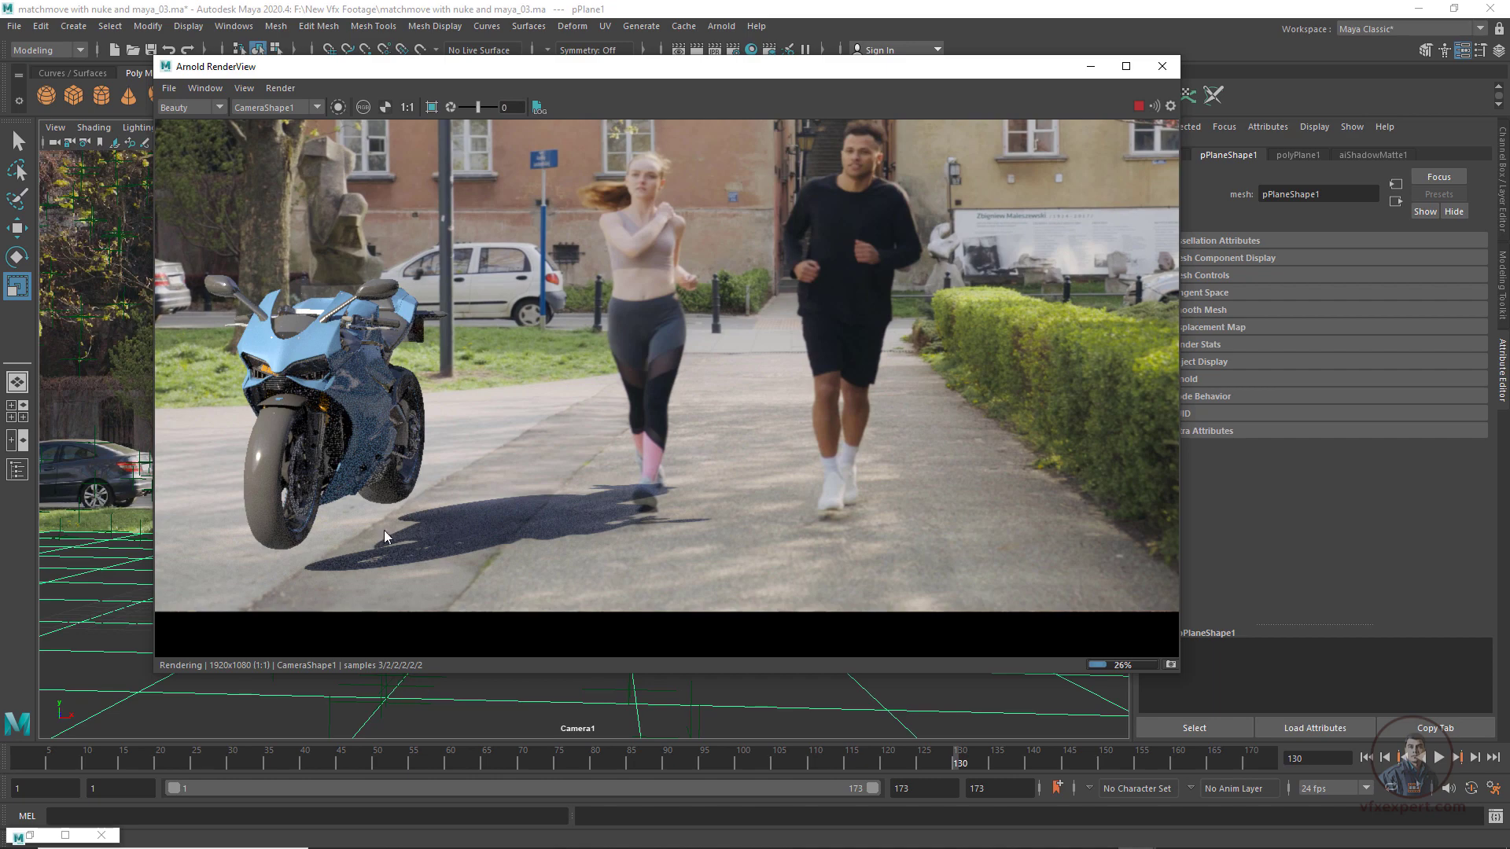
left_click(1090, 69)
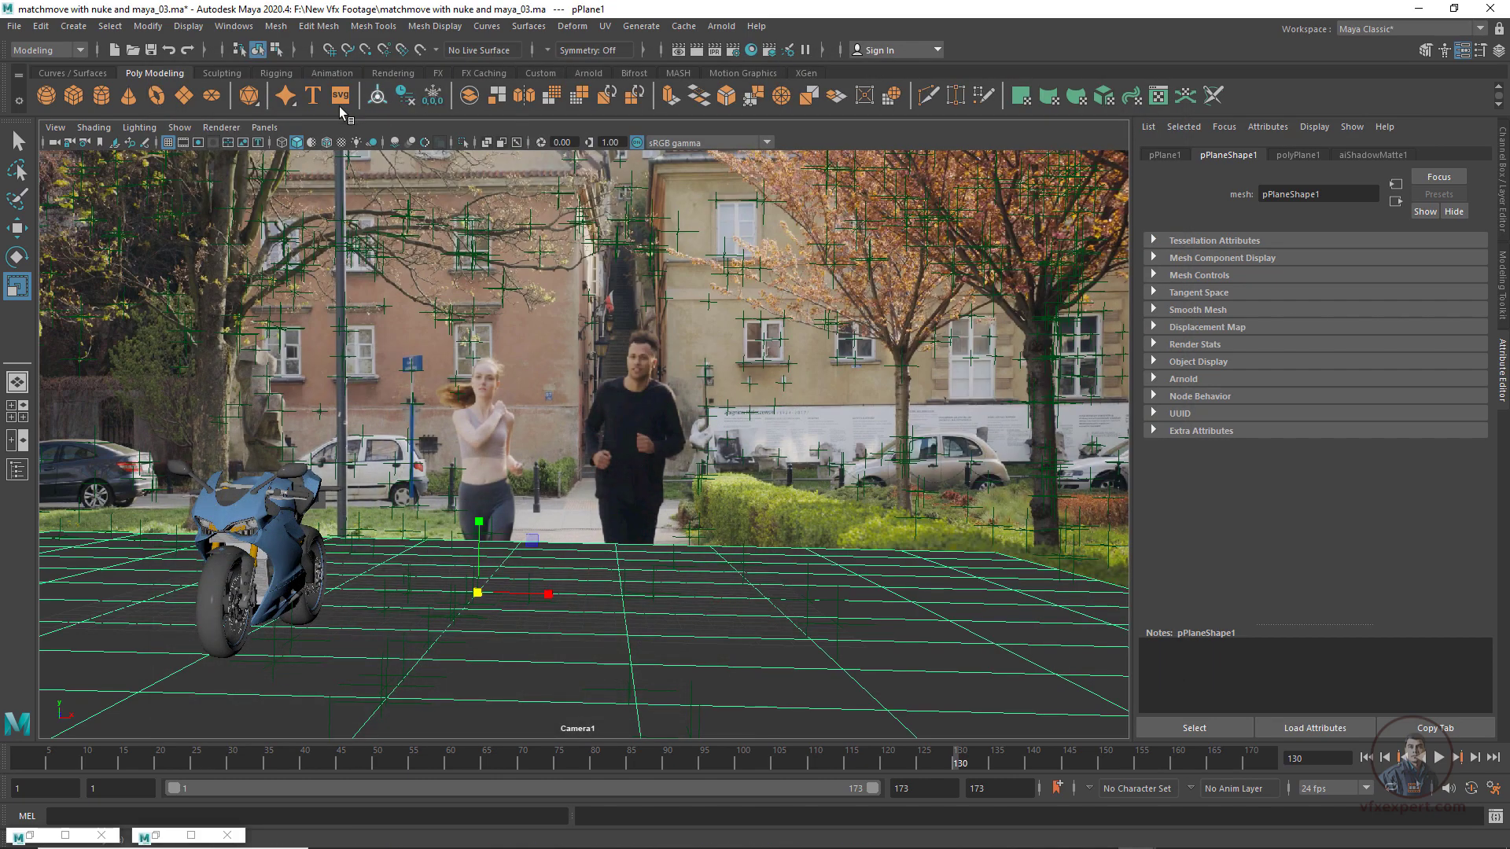
Switch to the persp camera and examine the motorcycle's height relative to the ground plane from a low angle
left_click(264, 127)
mouse_move(340, 141)
left_click(446, 159)
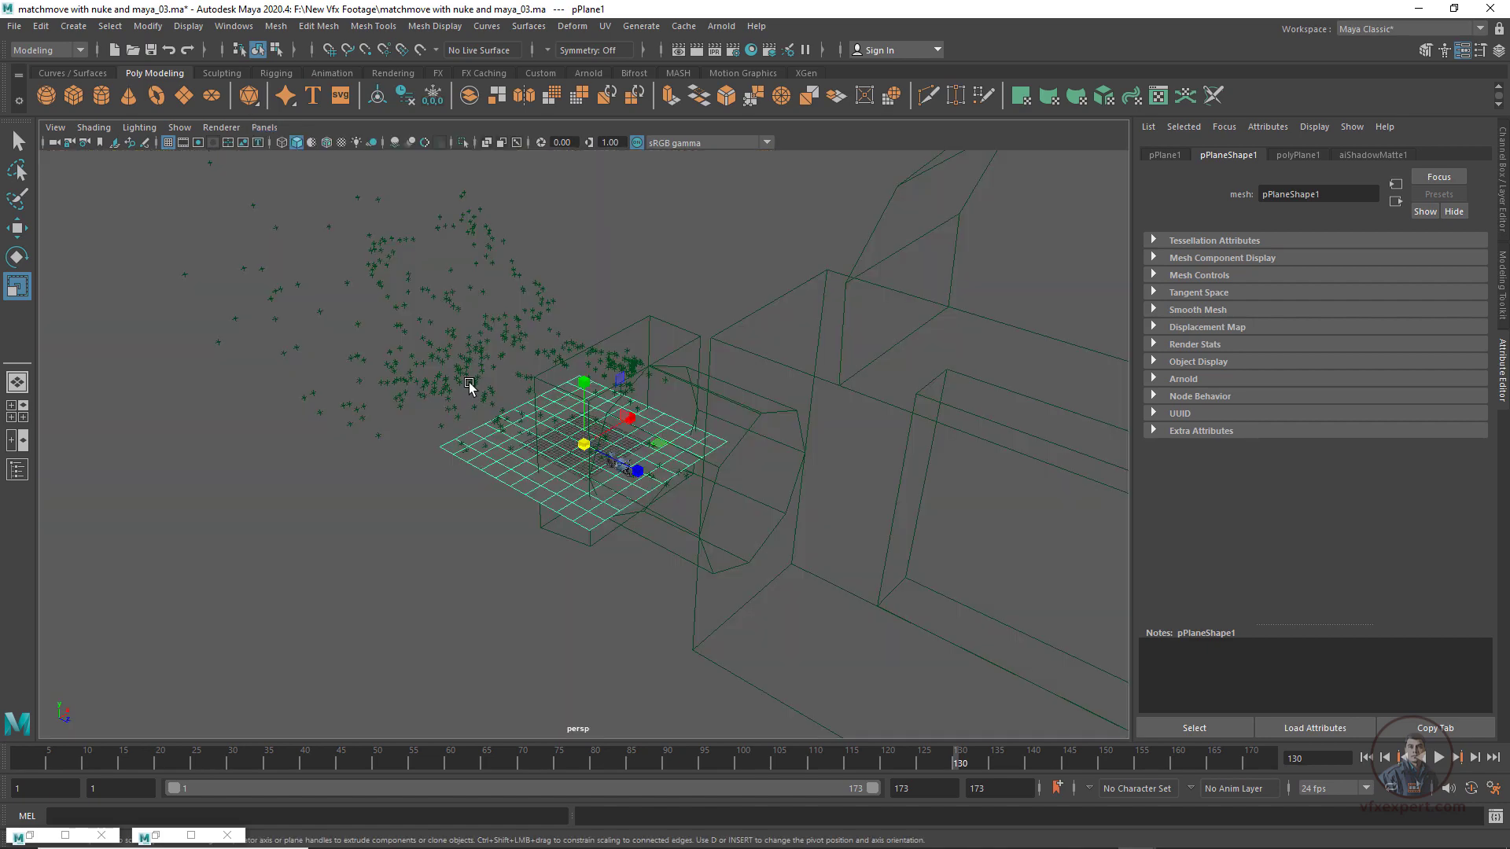
scroll(544, 469, "up", 6)
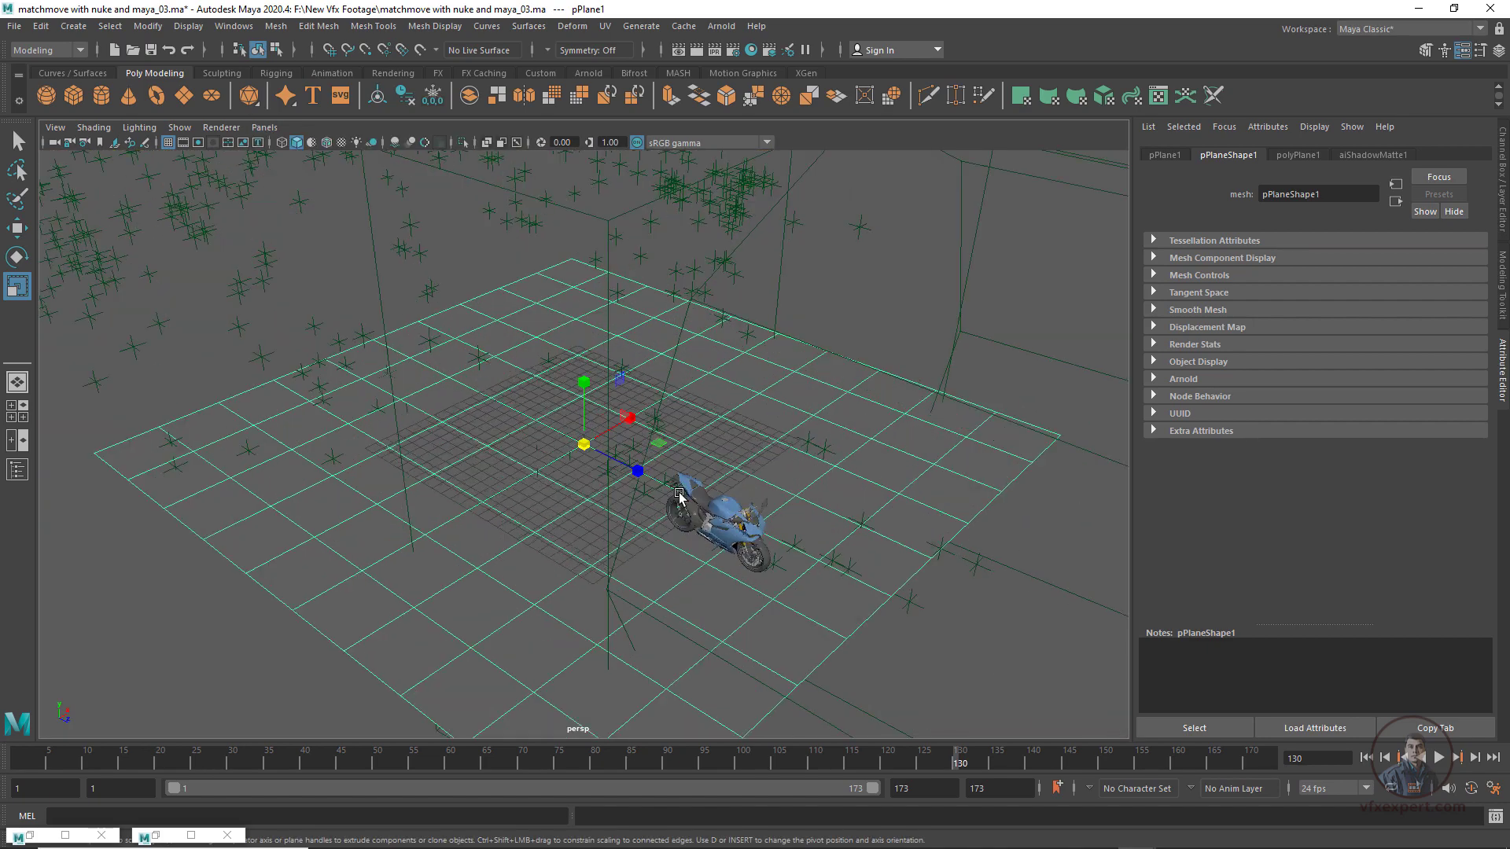
left_click_drag(865, 566, 408, 439, "alt")
scroll(405, 448, "up", 5)
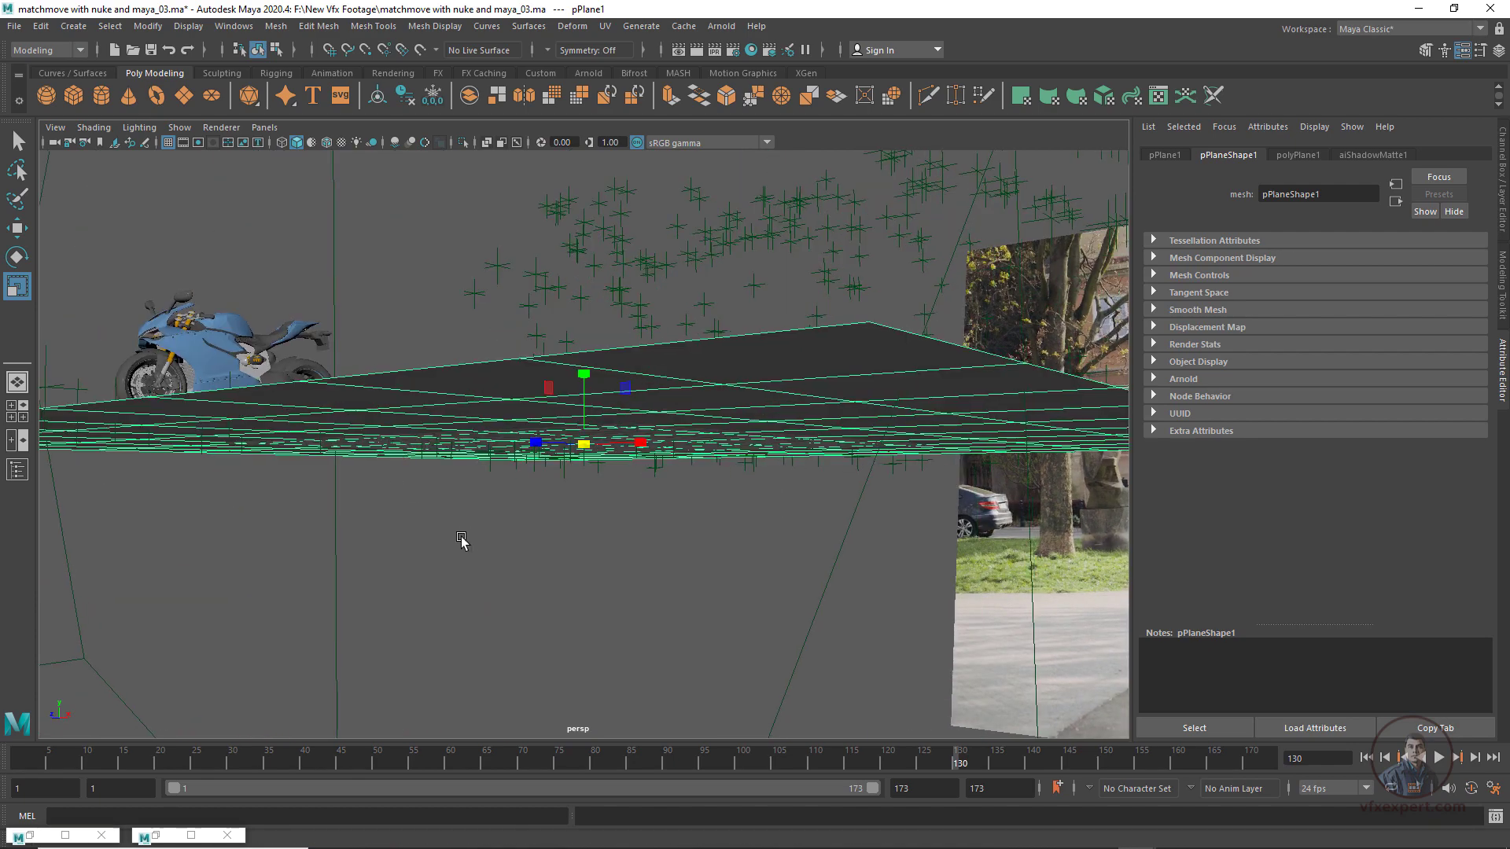
scroll(448, 547, "up", 1)
left_click_drag(444, 548, 444, 574, "alt")
In the side view, lower the motorcycle until its wheels rest on the ground plane
key("space")
left_click(351, 550)
key("space")
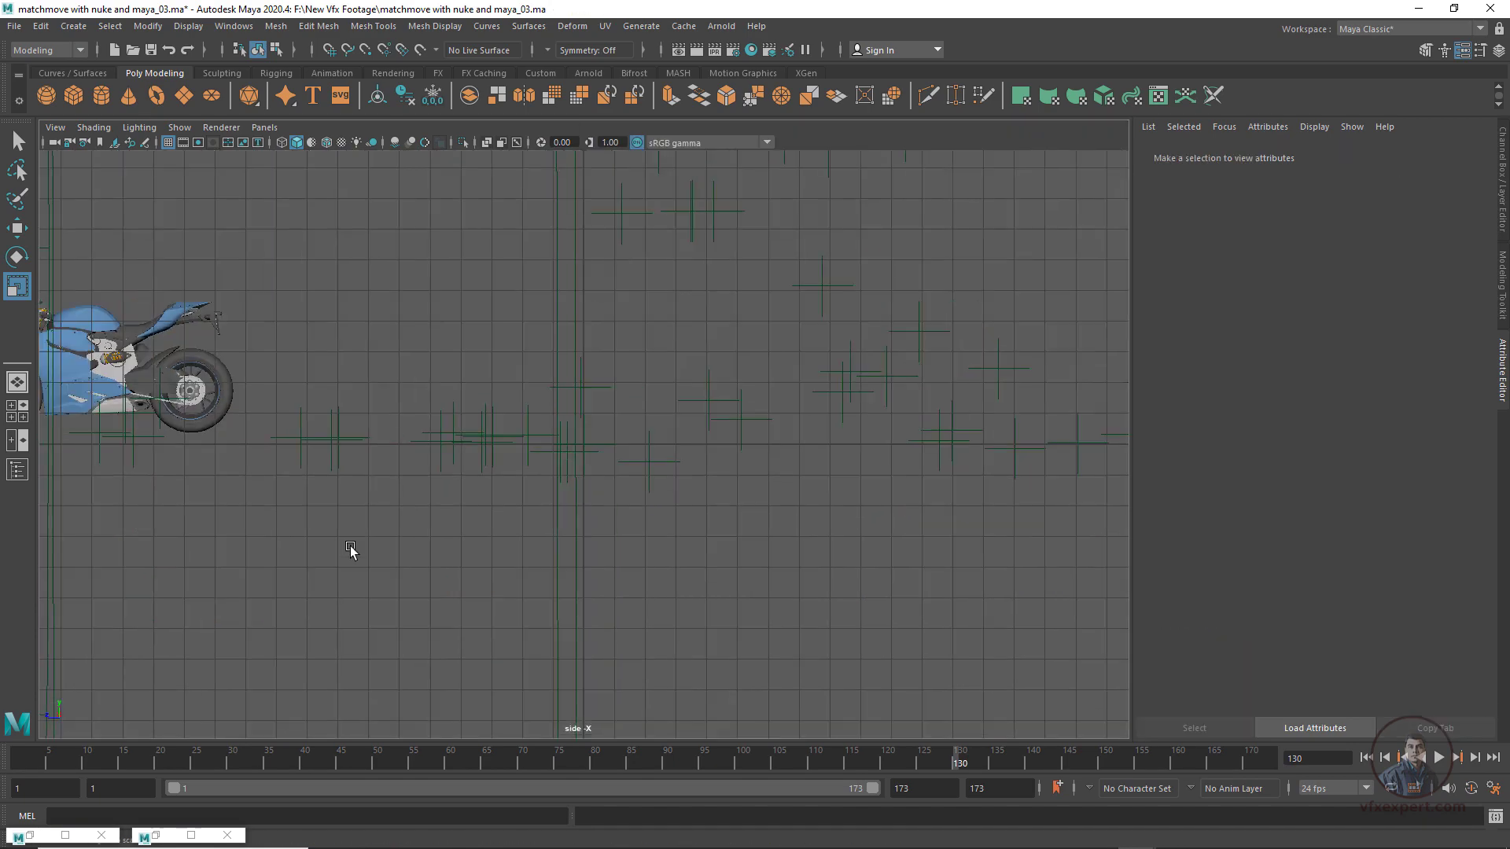
middle_click_drag(351, 549, 715, 566, "alt")
scroll(550, 393, "up", 5)
left_click(418, 267)
key("w")
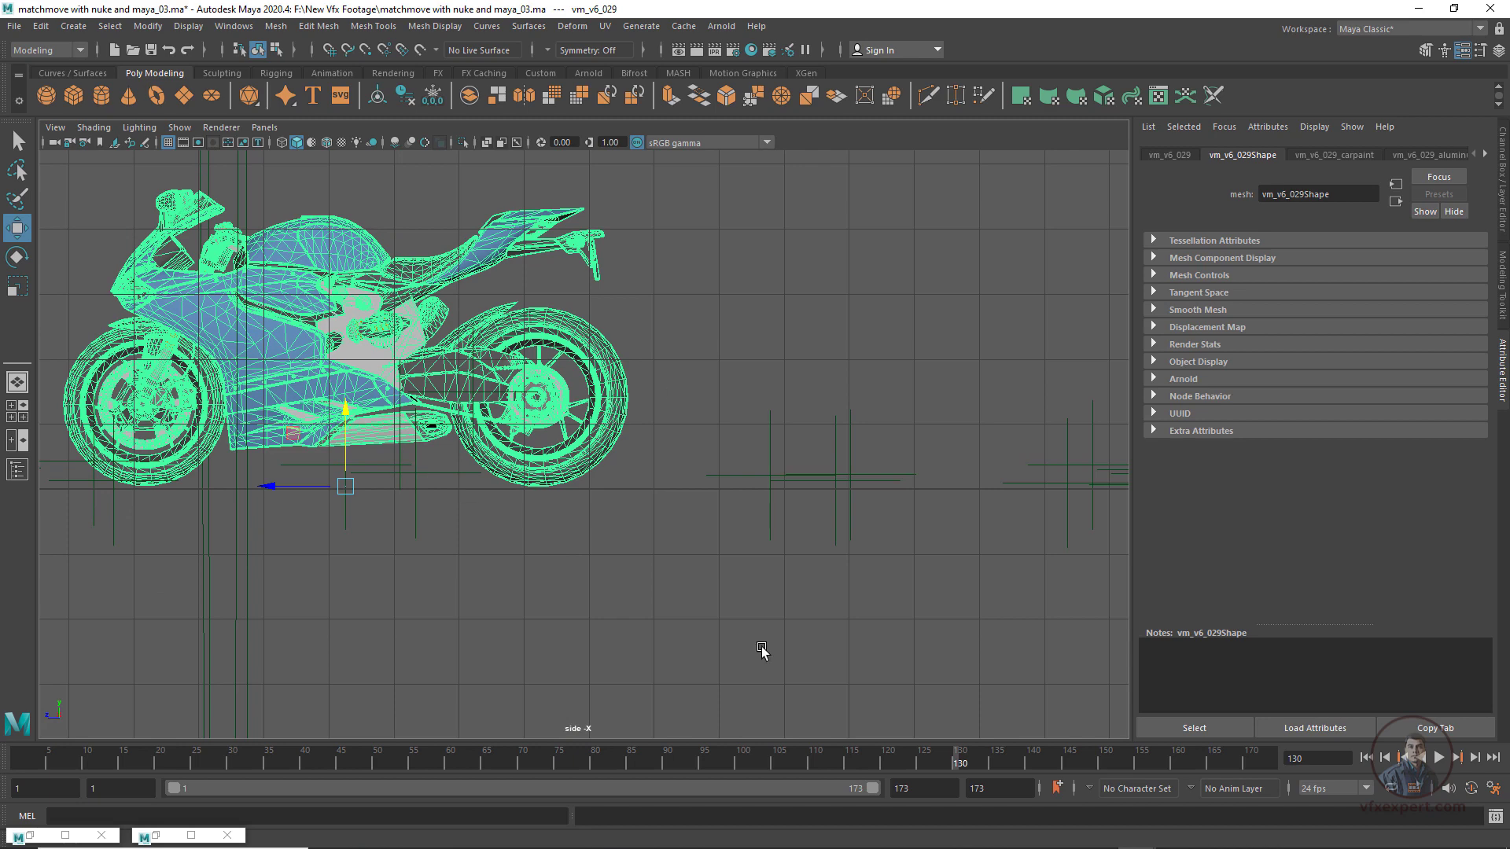
Return to the Camera1 view to check the repositioned motorcycle against the footage
key("space")
key("space")
scroll(490, 391, "down", 3)
left_click(264, 127)
mouse_move(314, 139)
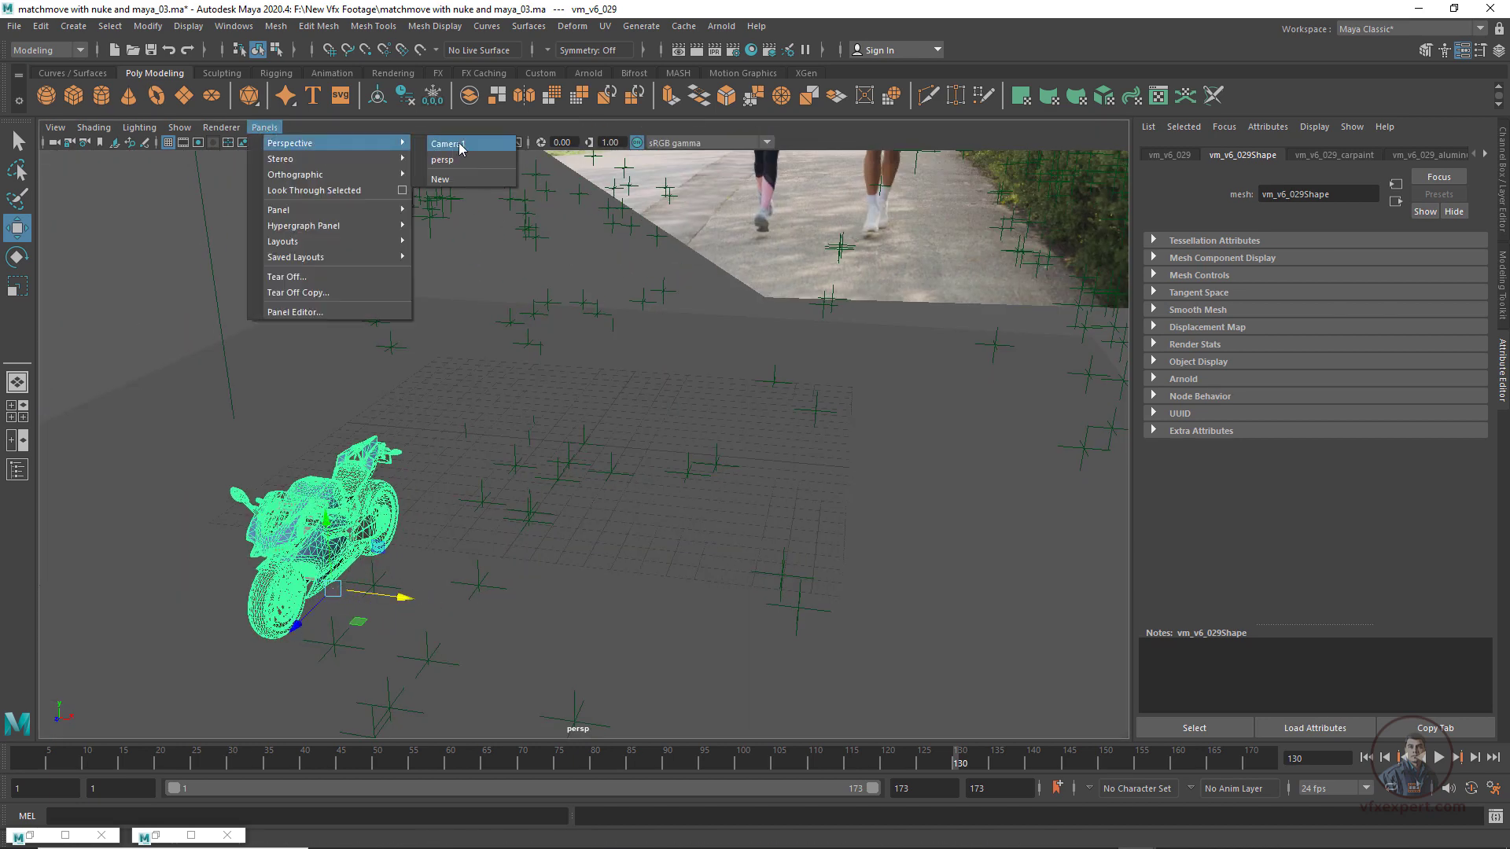
left_click(458, 146)
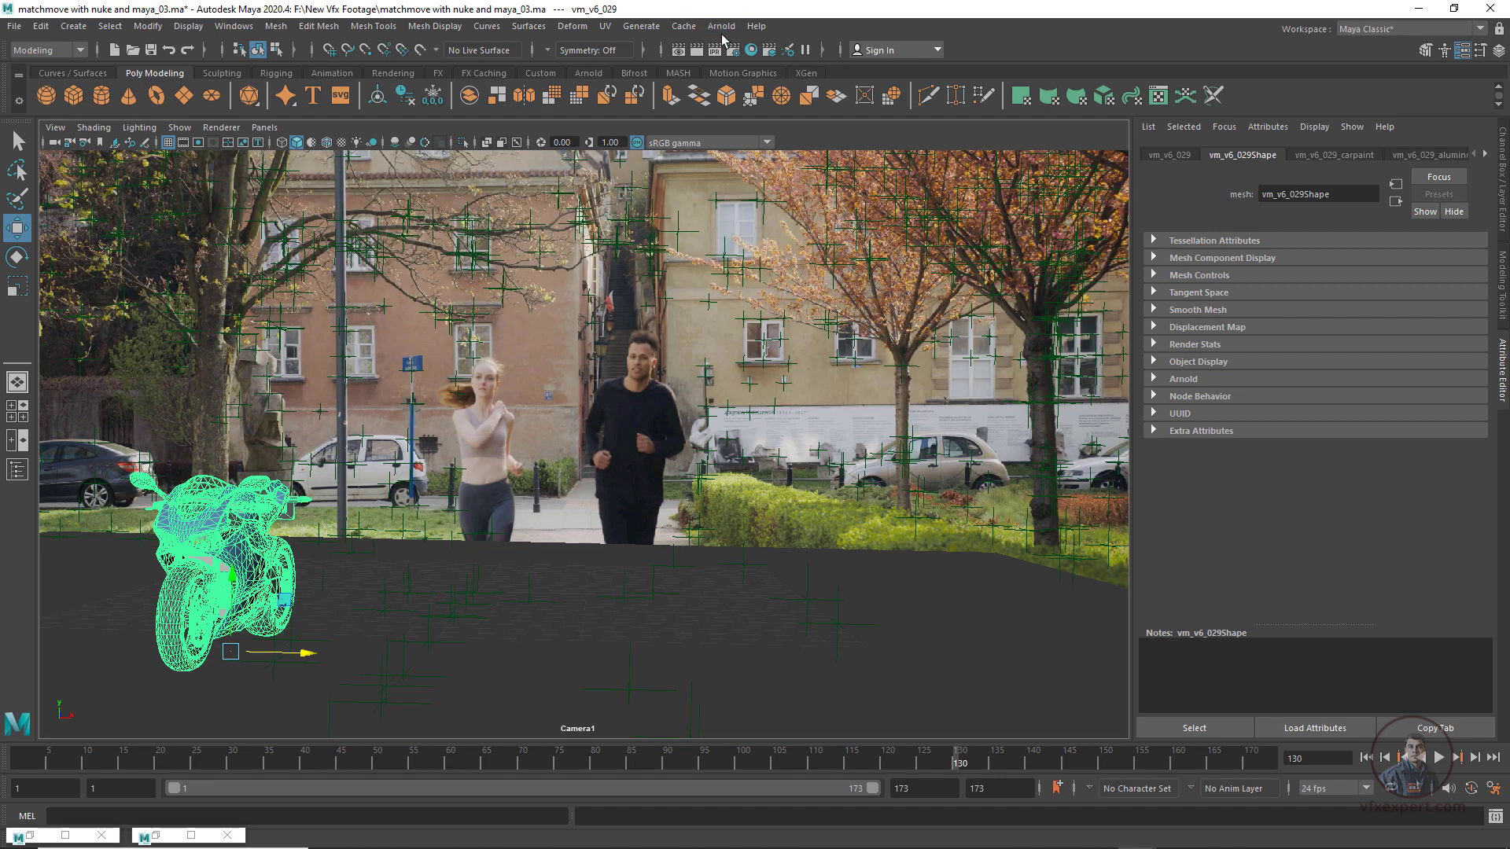
Check the motorcycle's ground contact in an Arnold render and shift it slightly sideways, away from the joggers
left_click(727, 32)
left_click(747, 63)
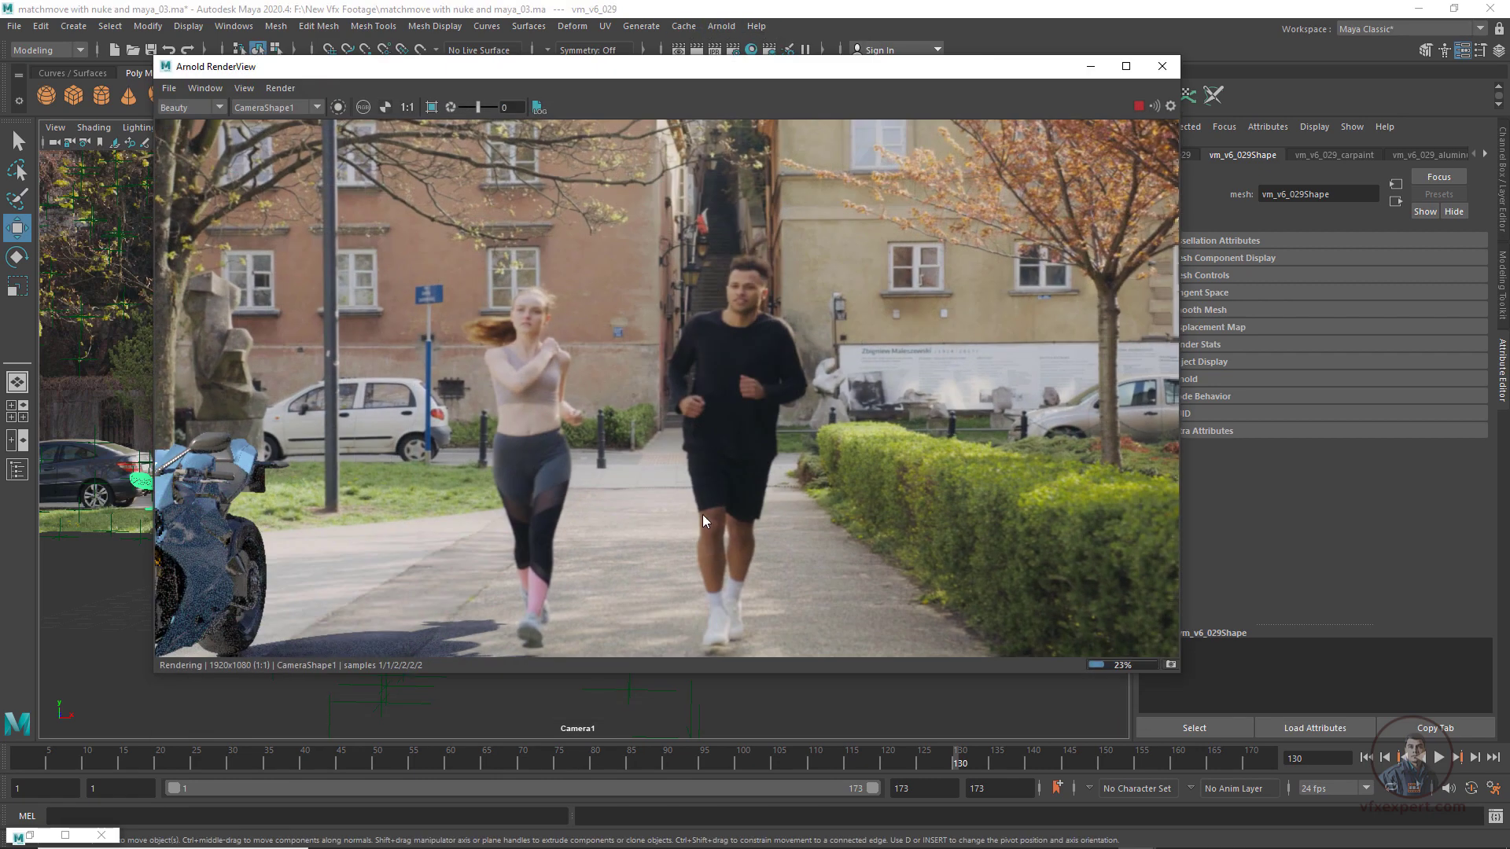
scroll(338, 531, "down", 3)
scroll(375, 512, "up", 5)
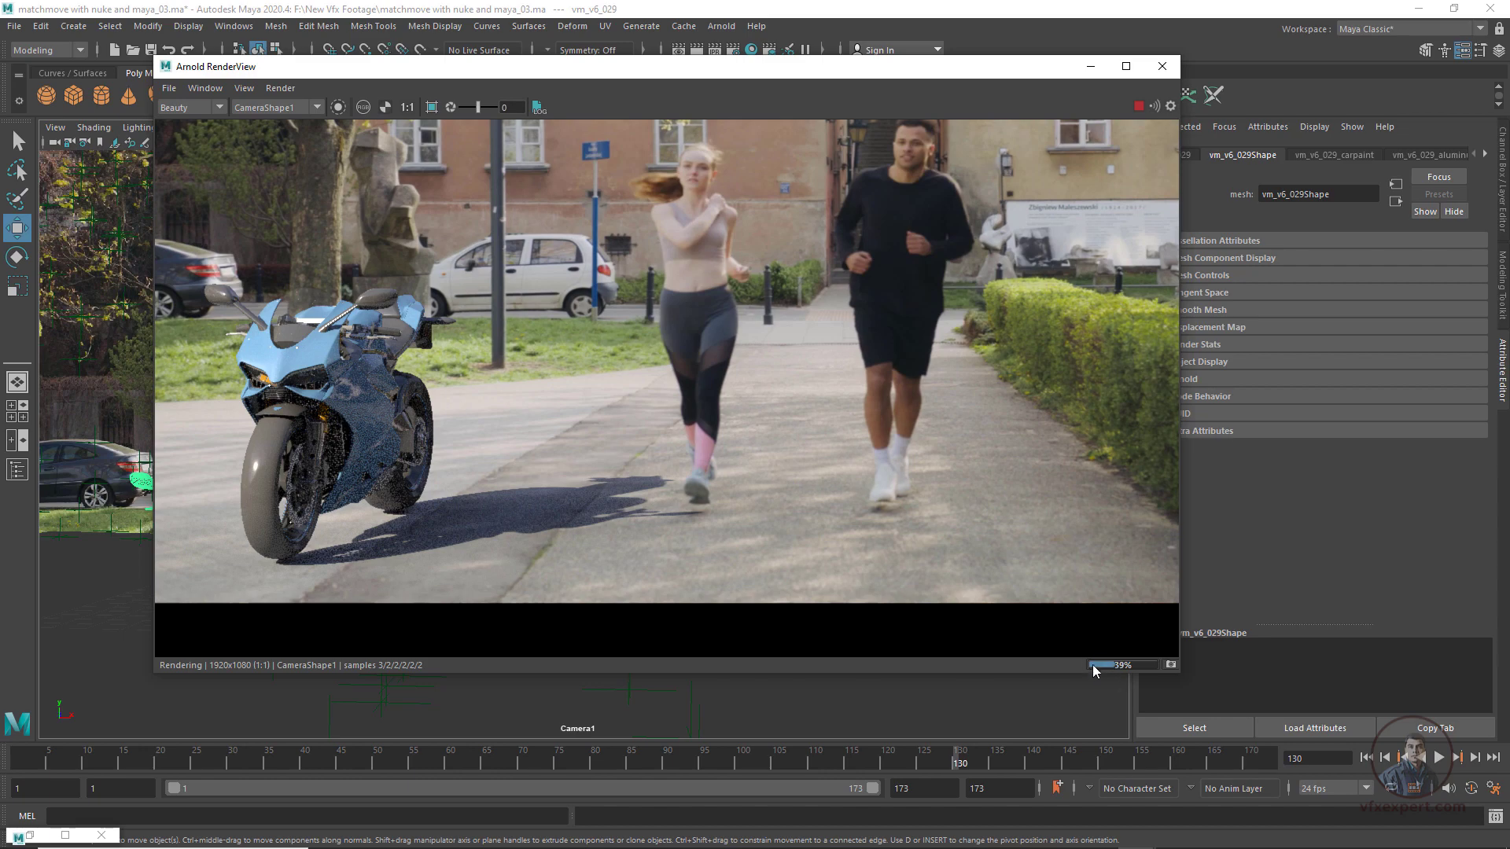
left_click(1162, 66)
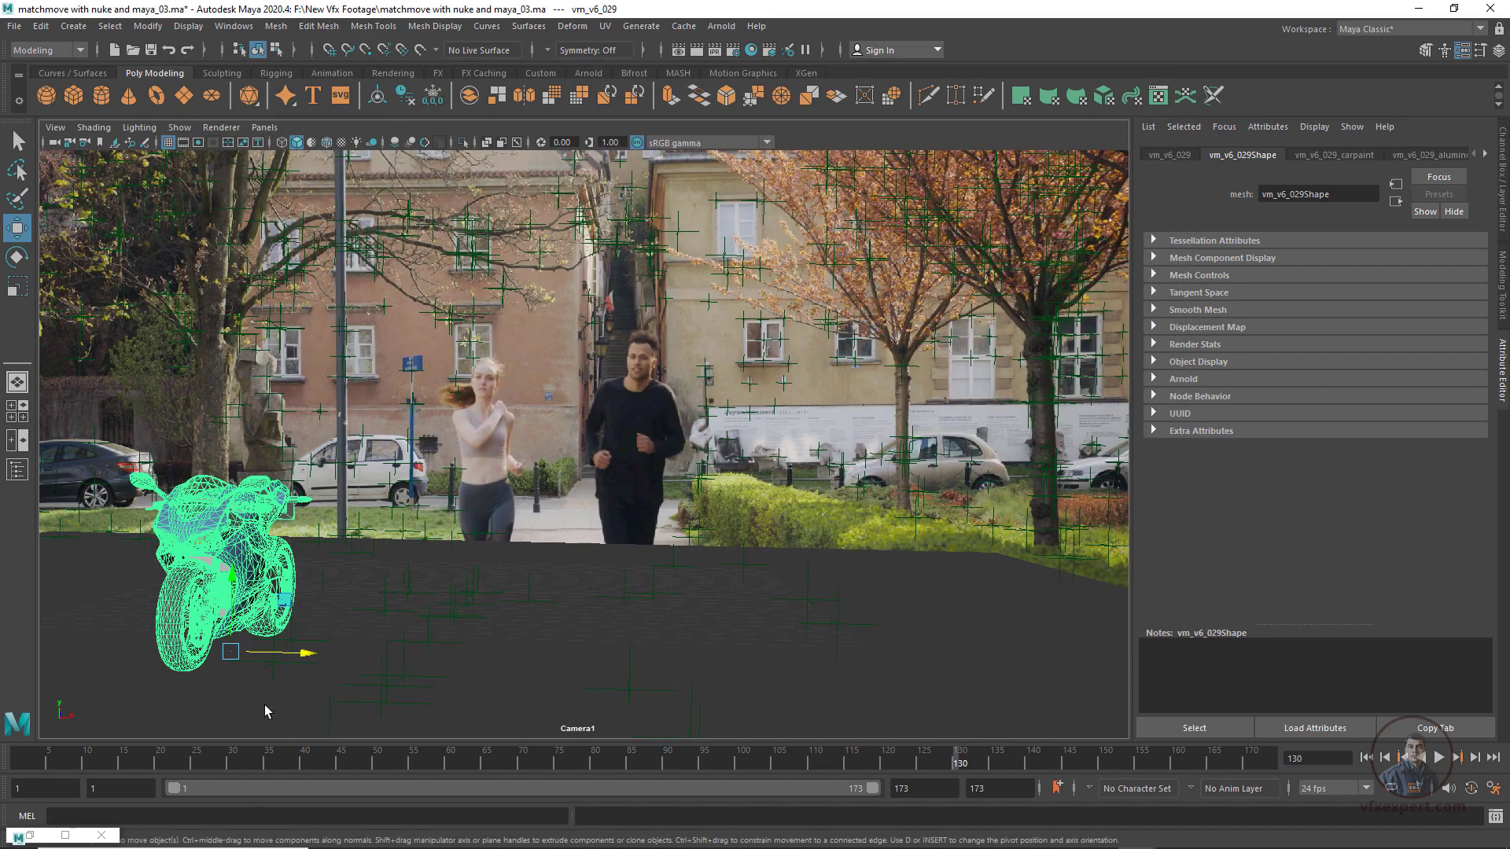
left_click_drag(305, 651, 299, 659)
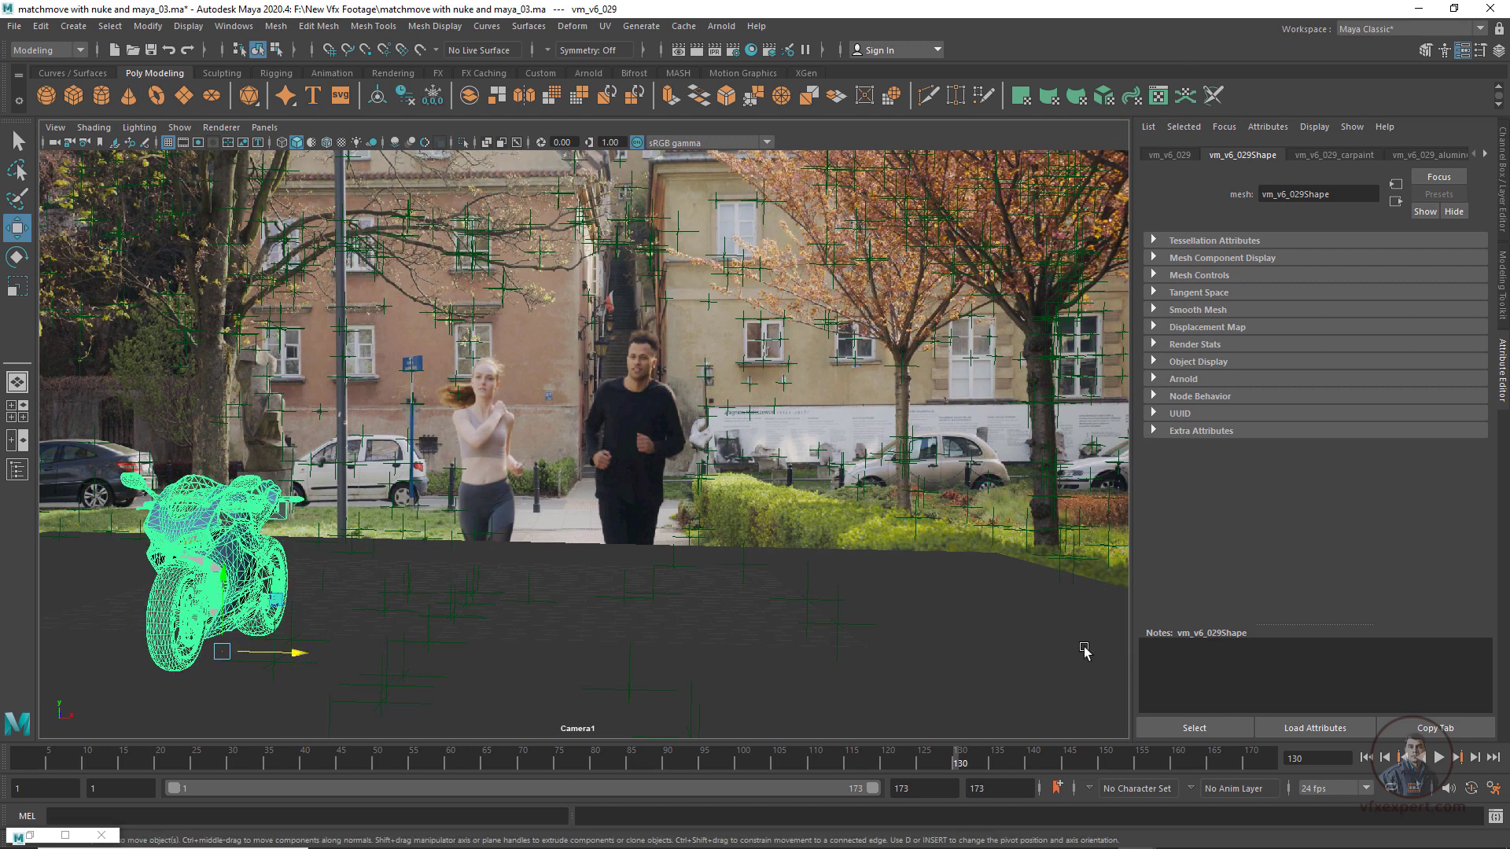
Put the ground plane on a new display layer named shadow_plane
left_click(1094, 686)
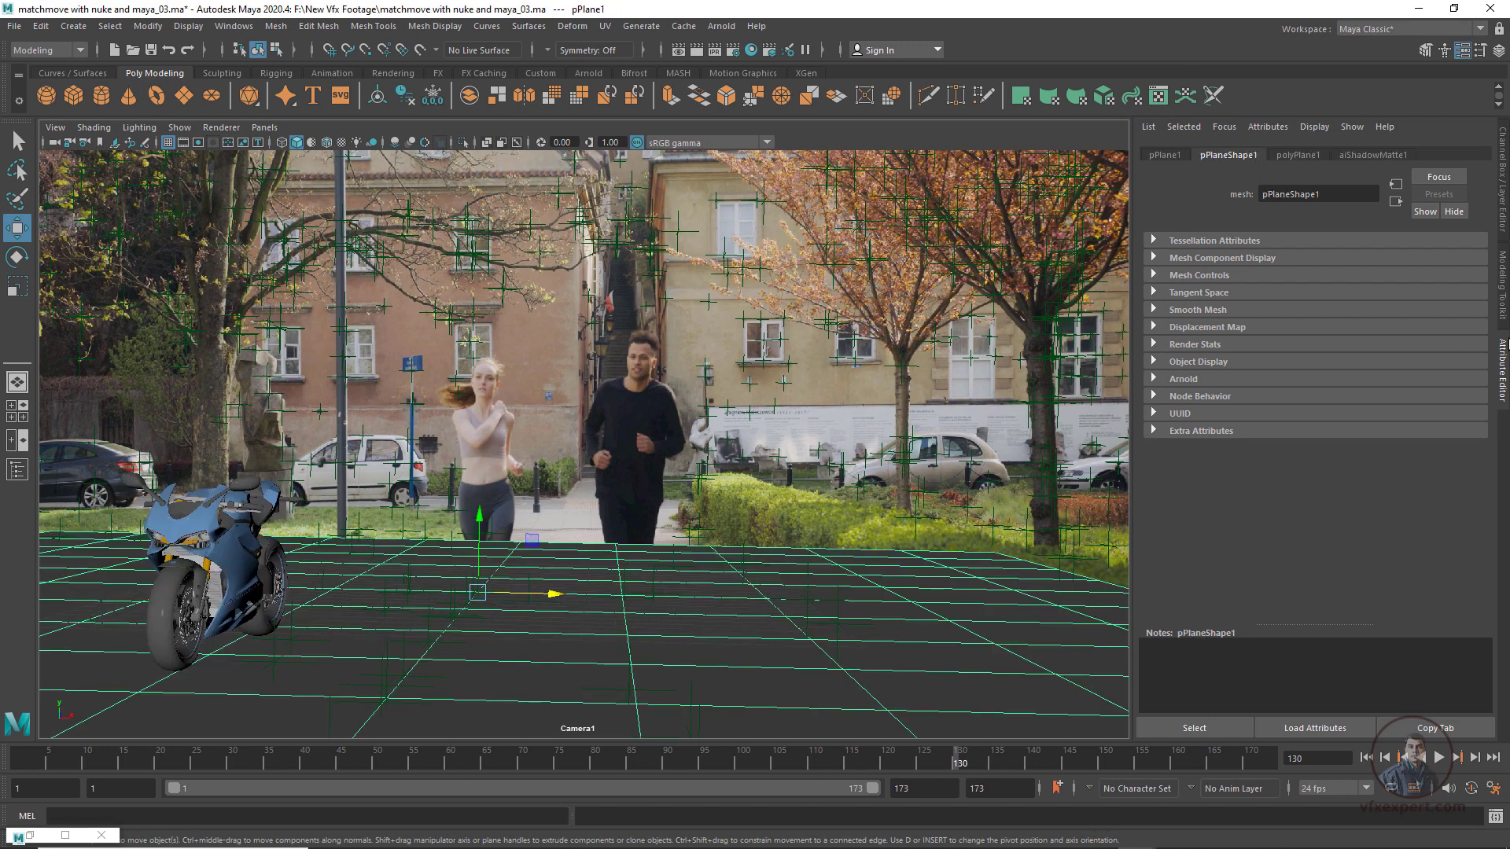
left_click(1502, 181)
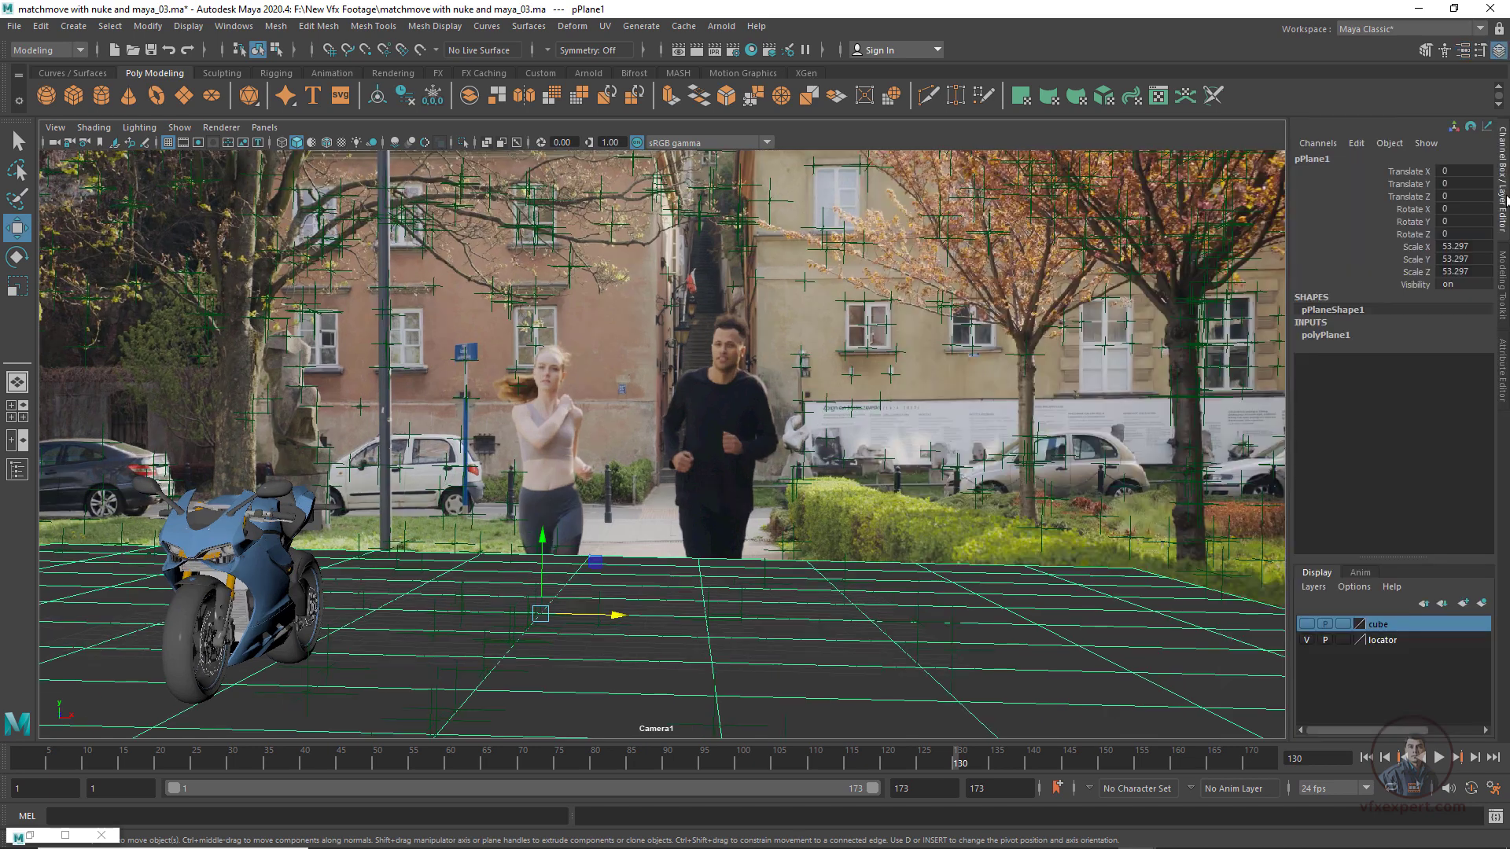
left_click(1481, 603)
double_click(1382, 624)
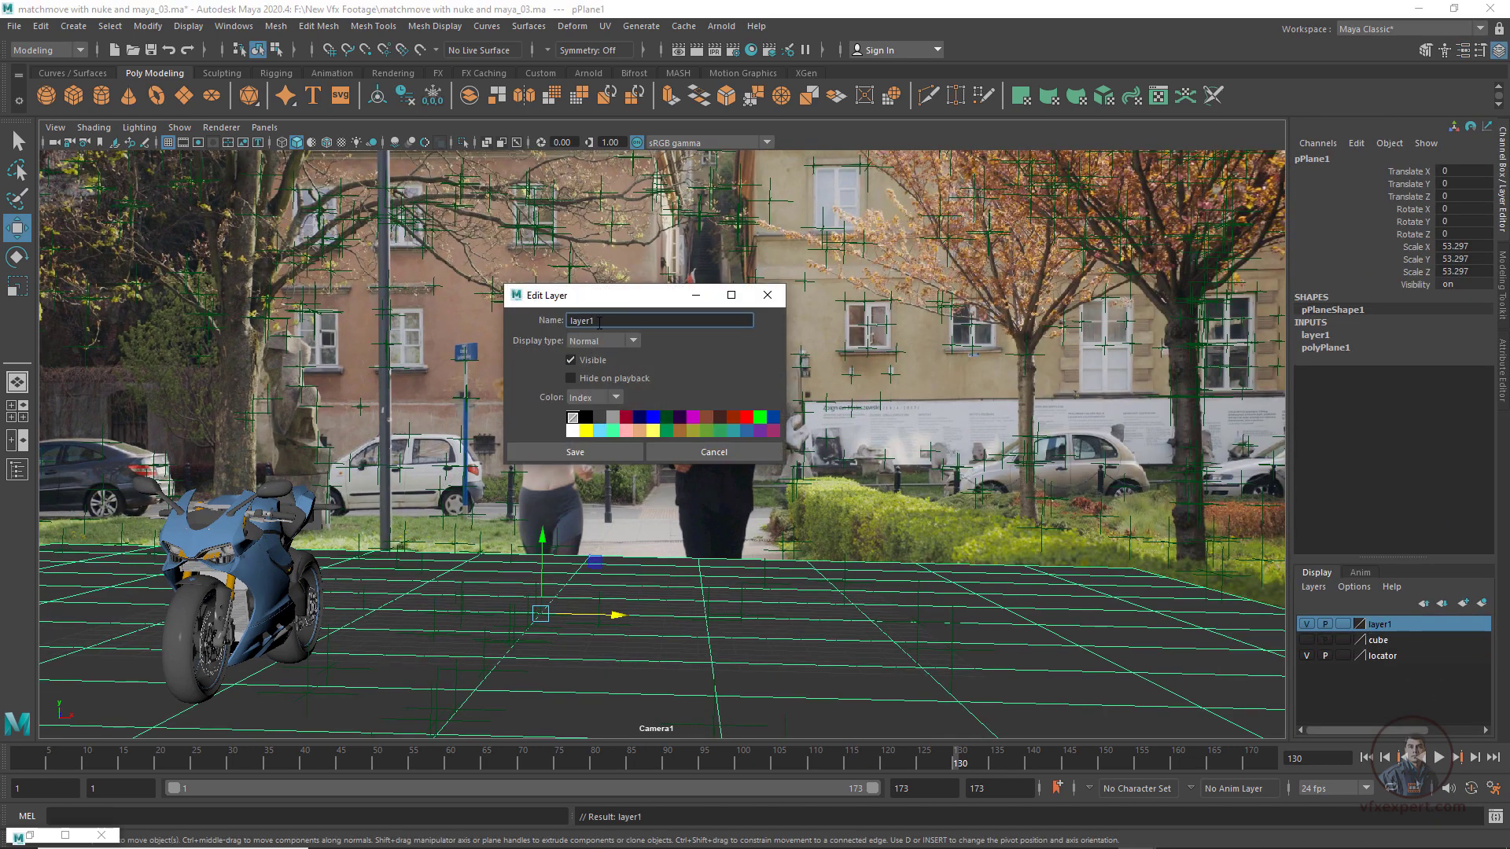
type("shadow_plane")
left_click(588, 453)
Render the current frame again with Arnold and make the render window narrower to examine the motorcycle beside the scene
left_click(722, 27)
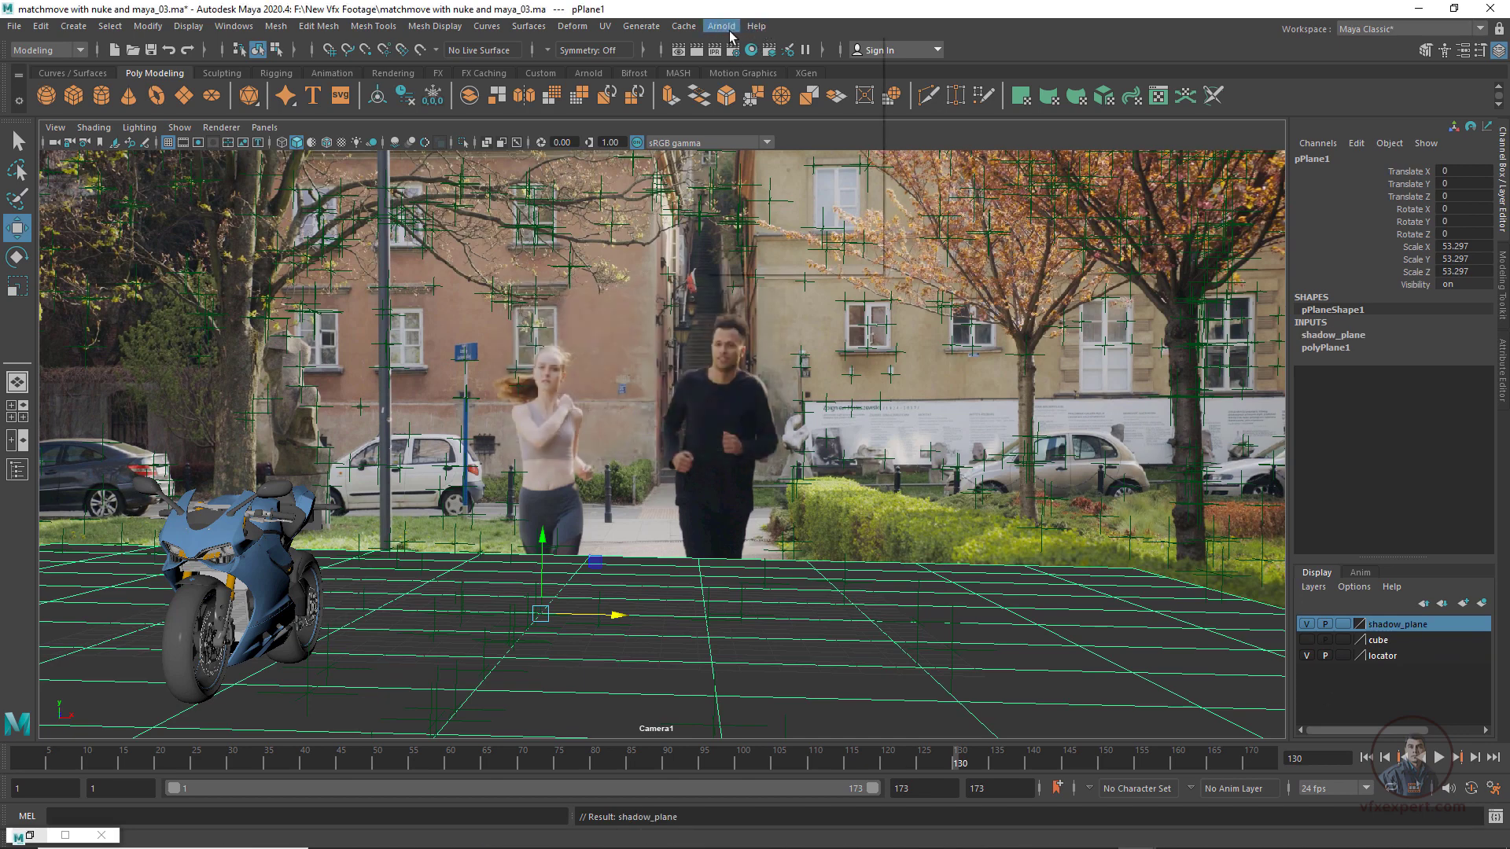
left_click(751, 52)
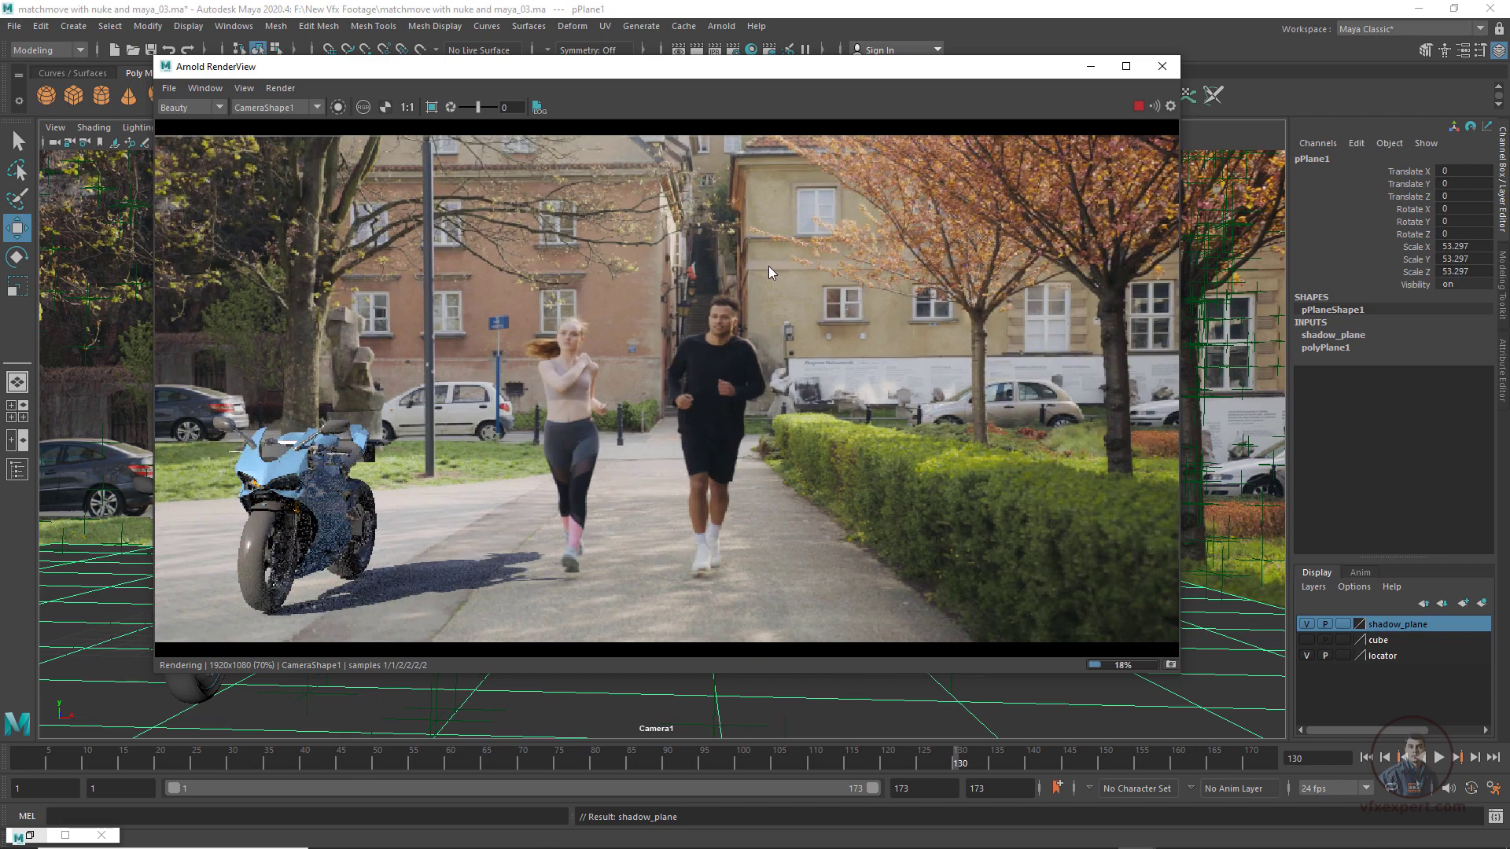
left_click_drag(708, 66, 626, 75)
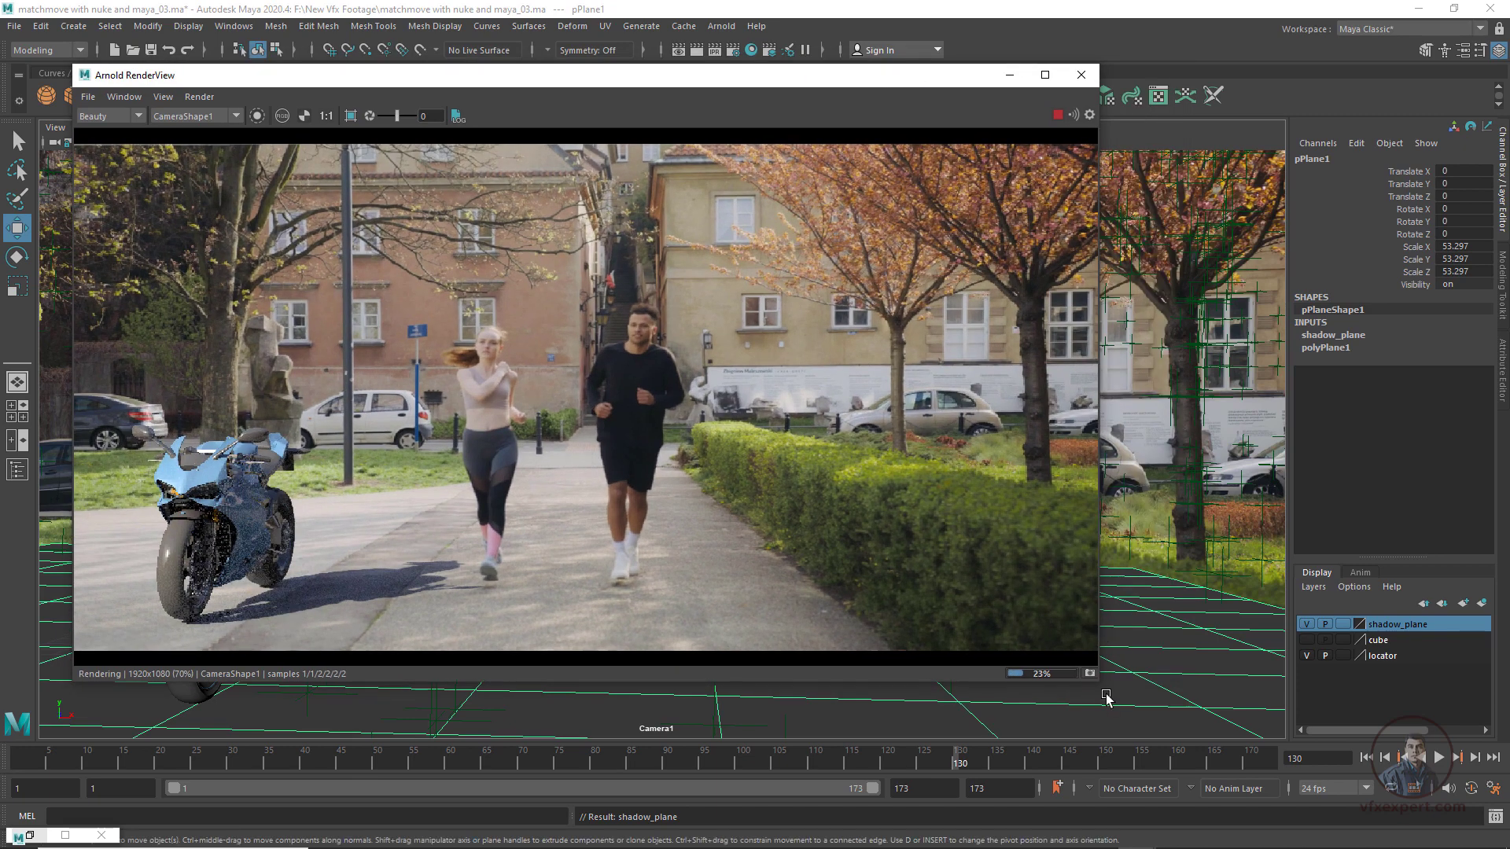
left_click_drag(1107, 697, 917, 708)
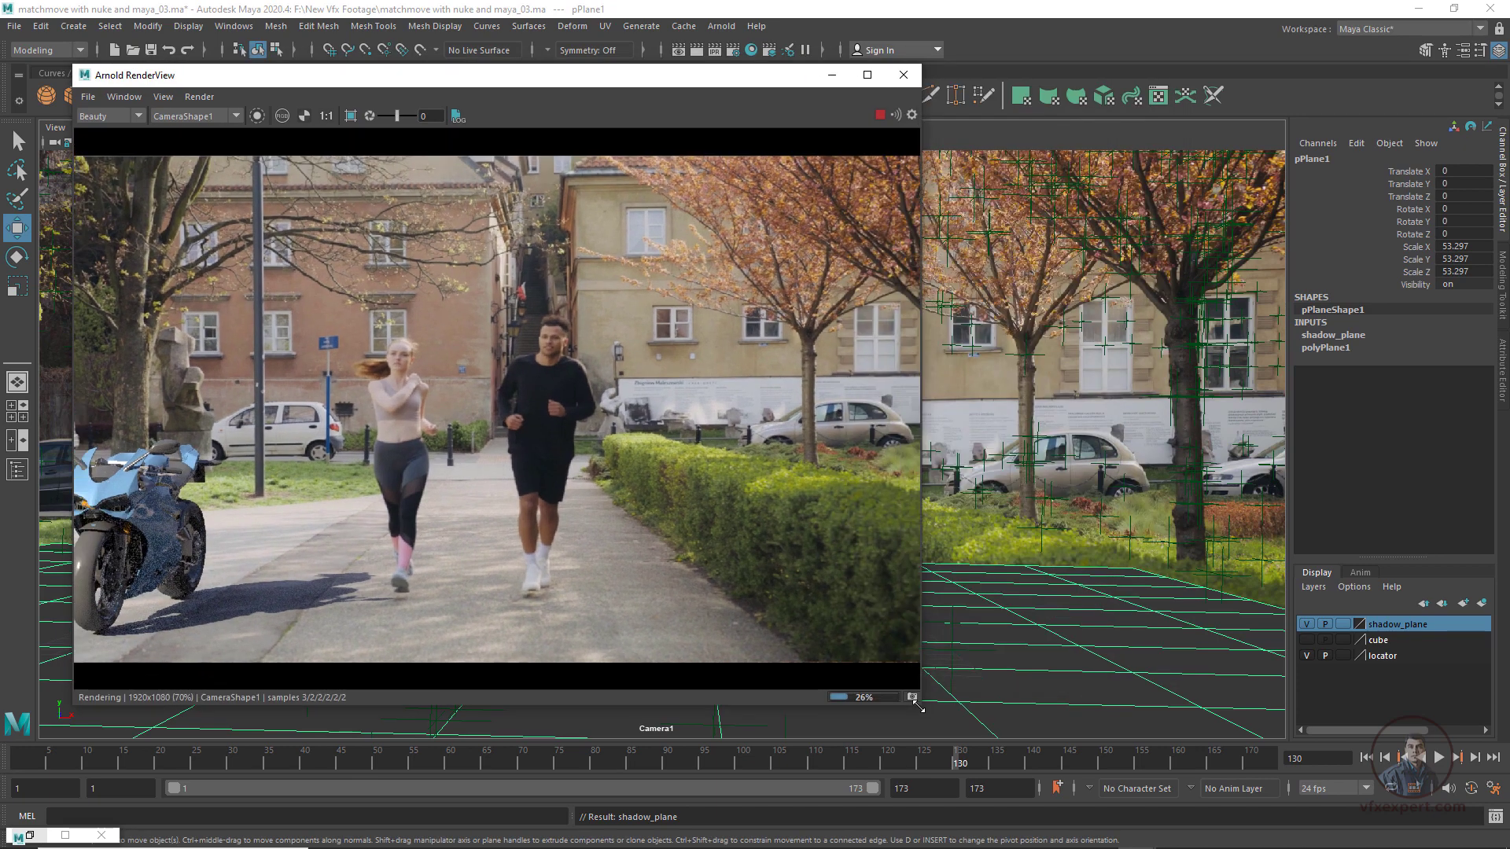
left_click_drag(520, 81, 623, 102)
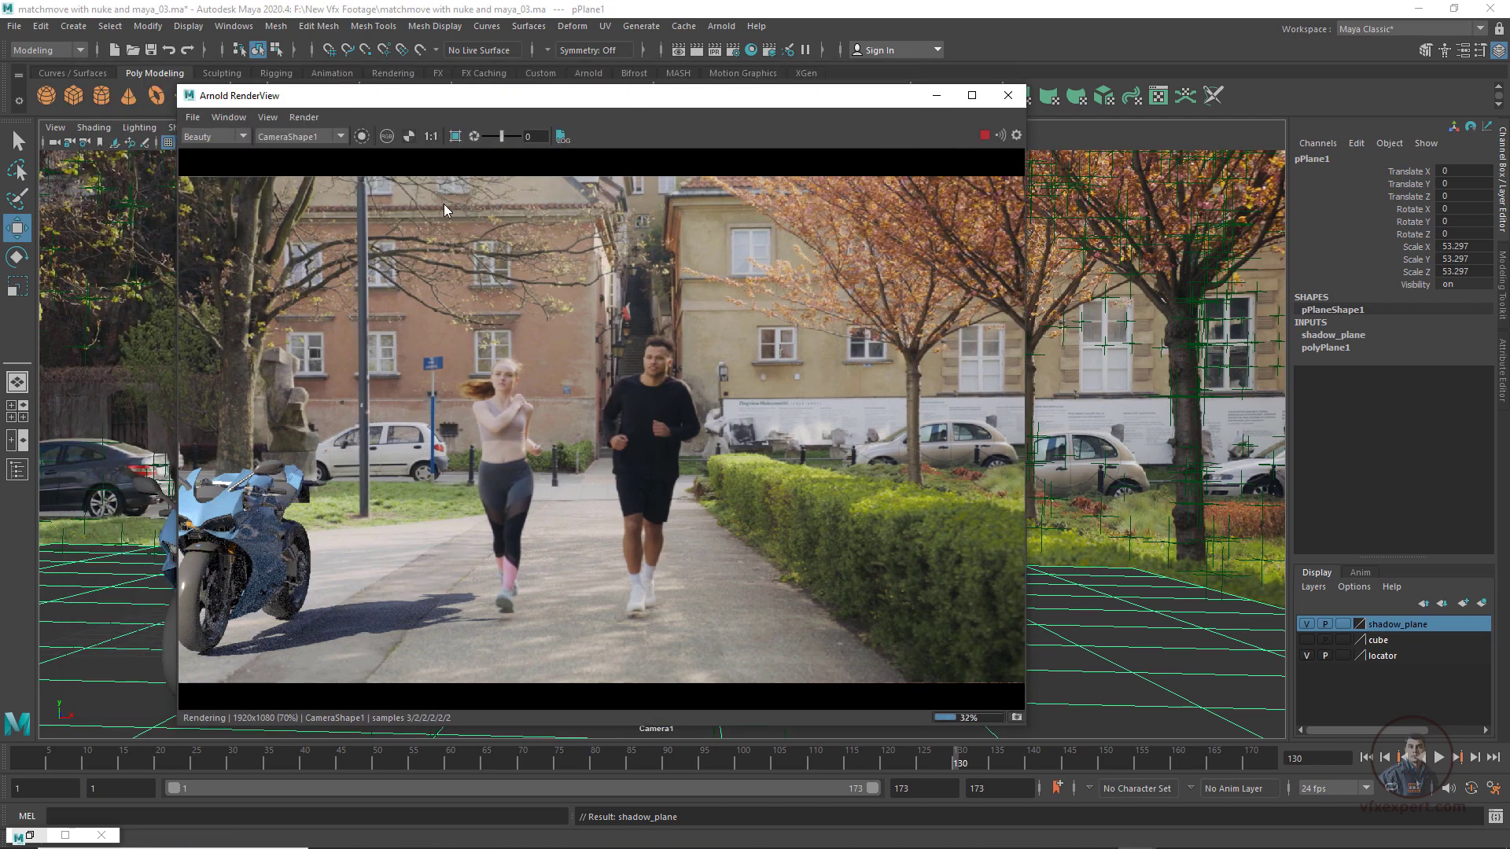
left_click_drag(437, 105, 422, 98)
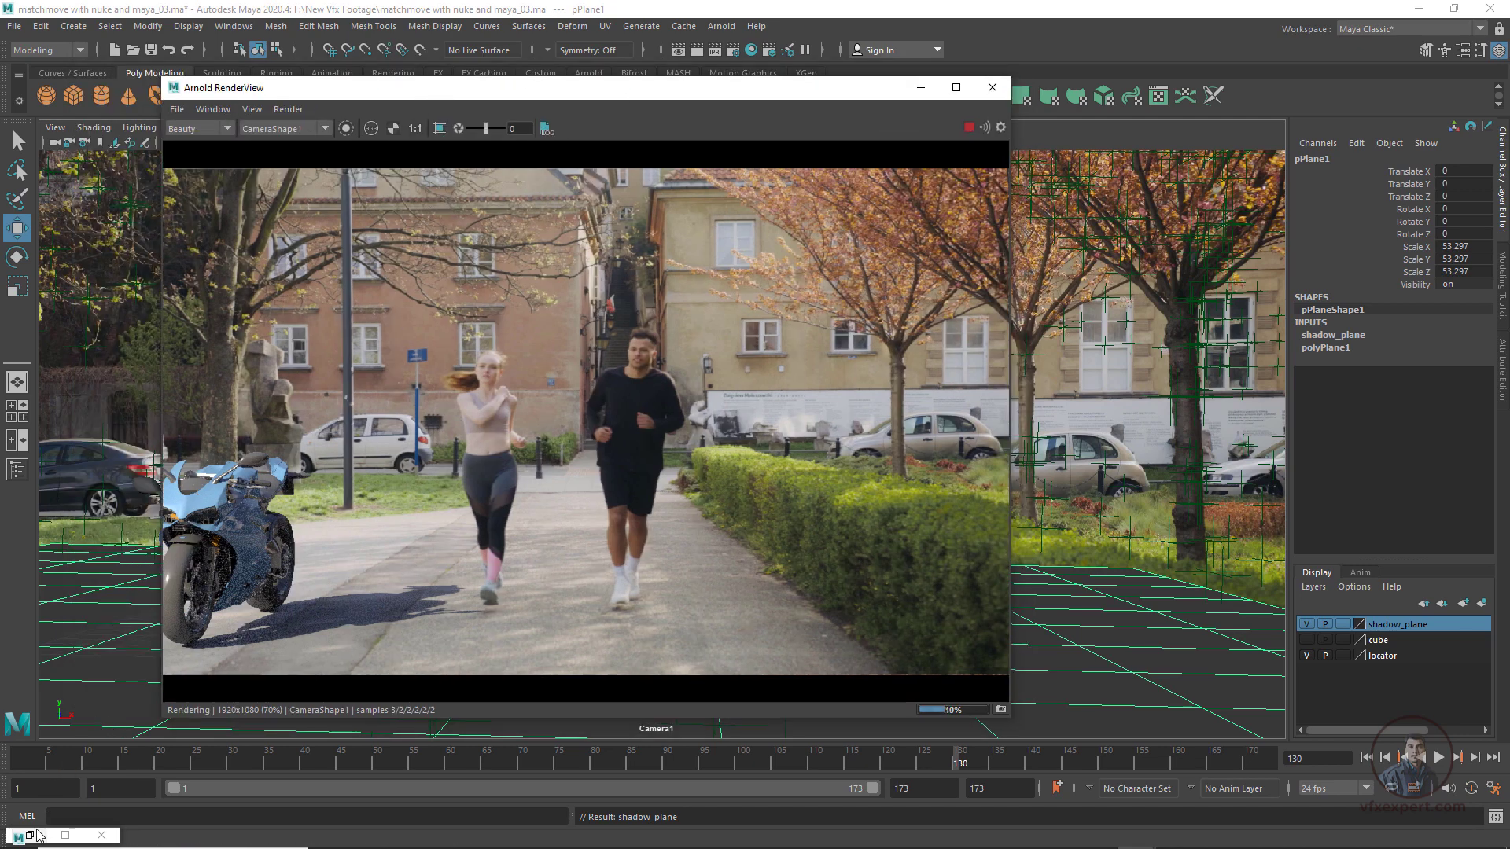
Rotate aiSkyDomeLight1 about the Y axis to about 48 degrees, judging the motorcycle's lighting and shadow in the live render
left_click(17, 470)
left_click(946, 340)
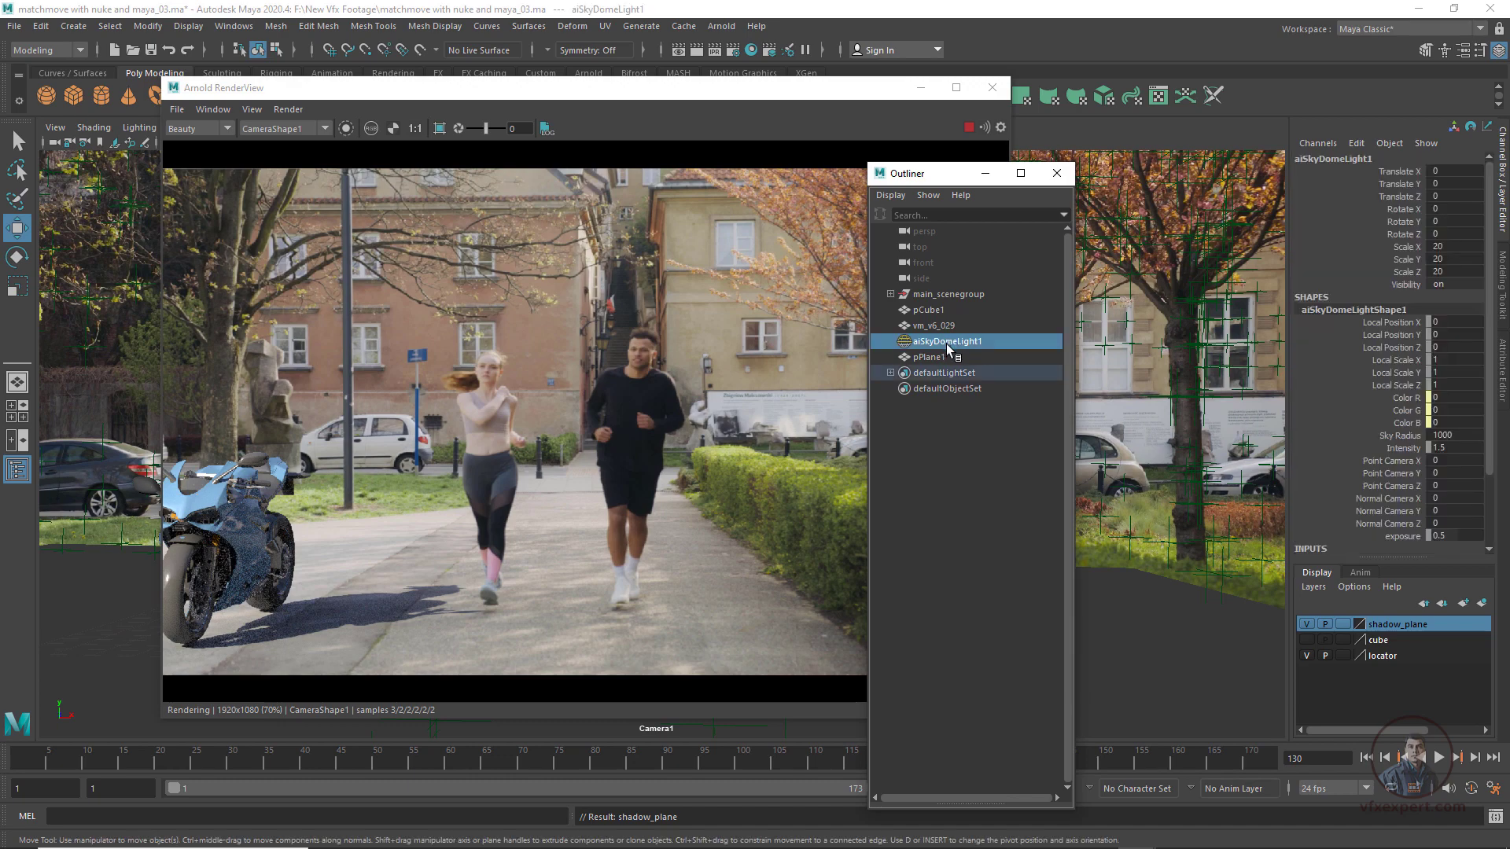
left_click(913, 412)
left_click(947, 340)
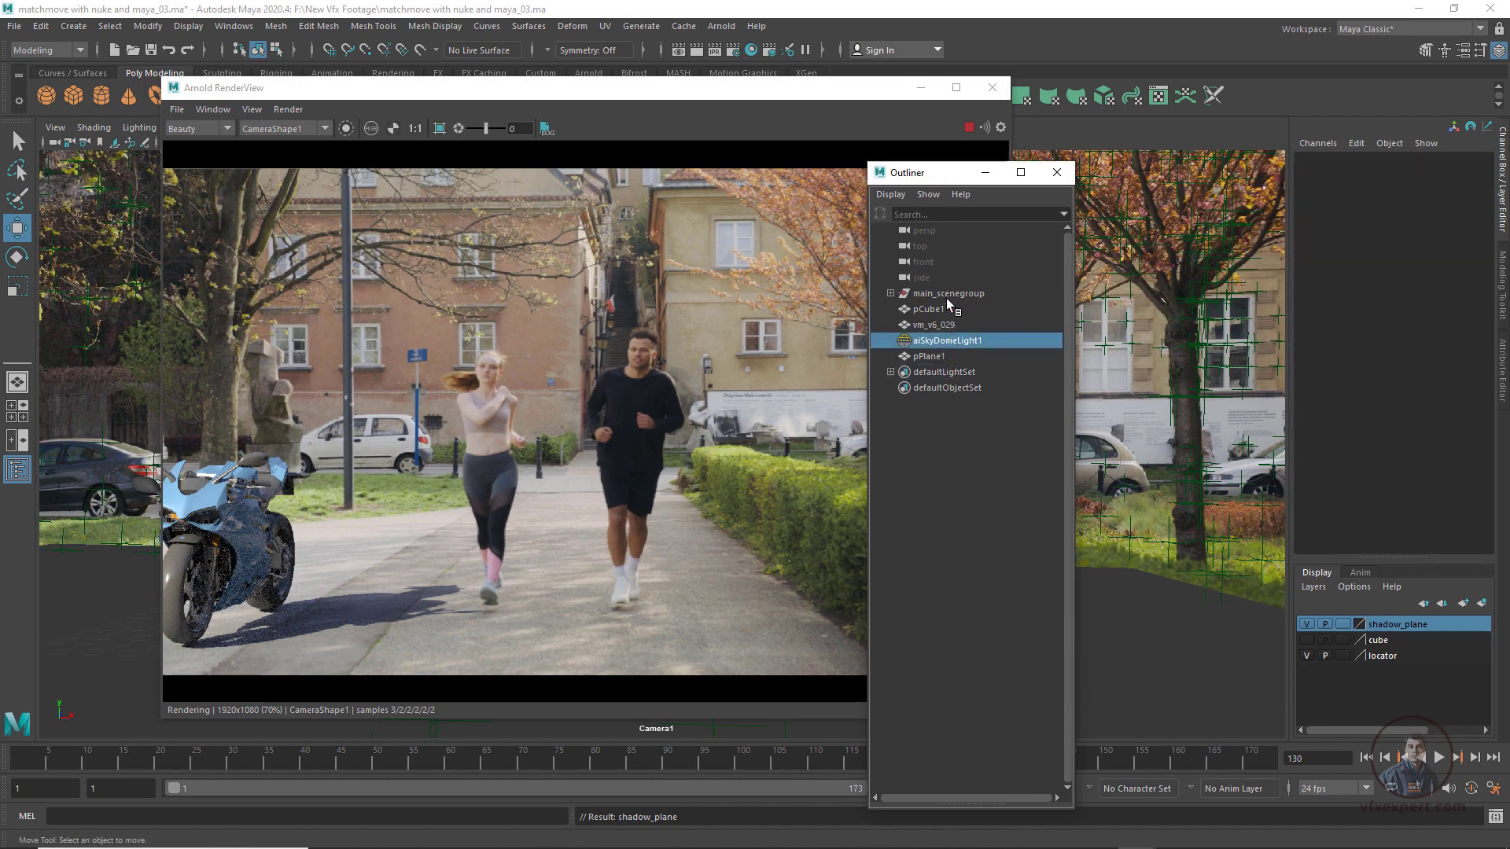
left_click_drag(937, 176, 706, 189)
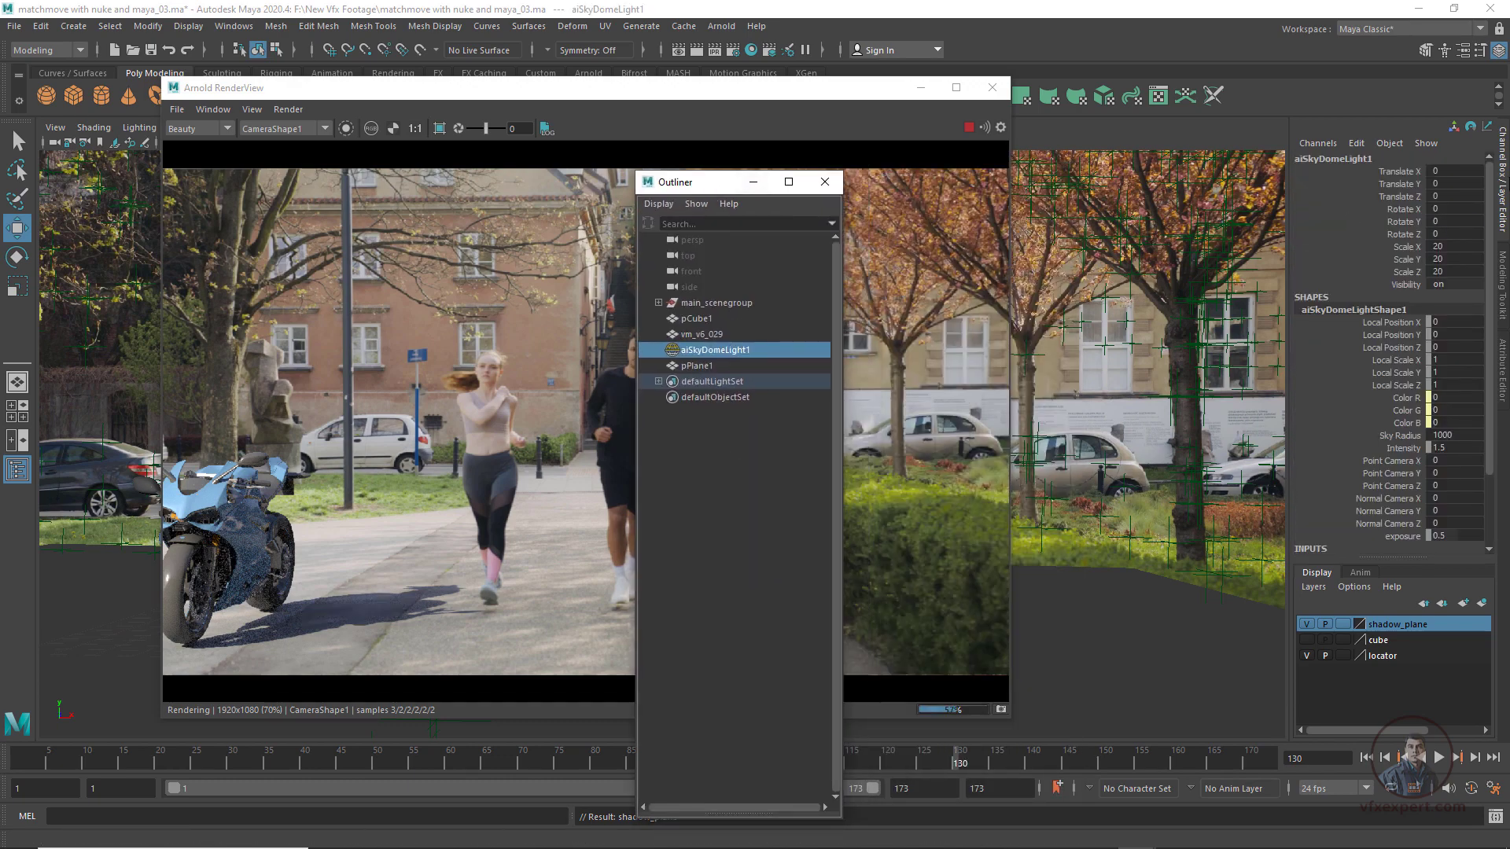
left_click(1502, 197)
left_click(1501, 215)
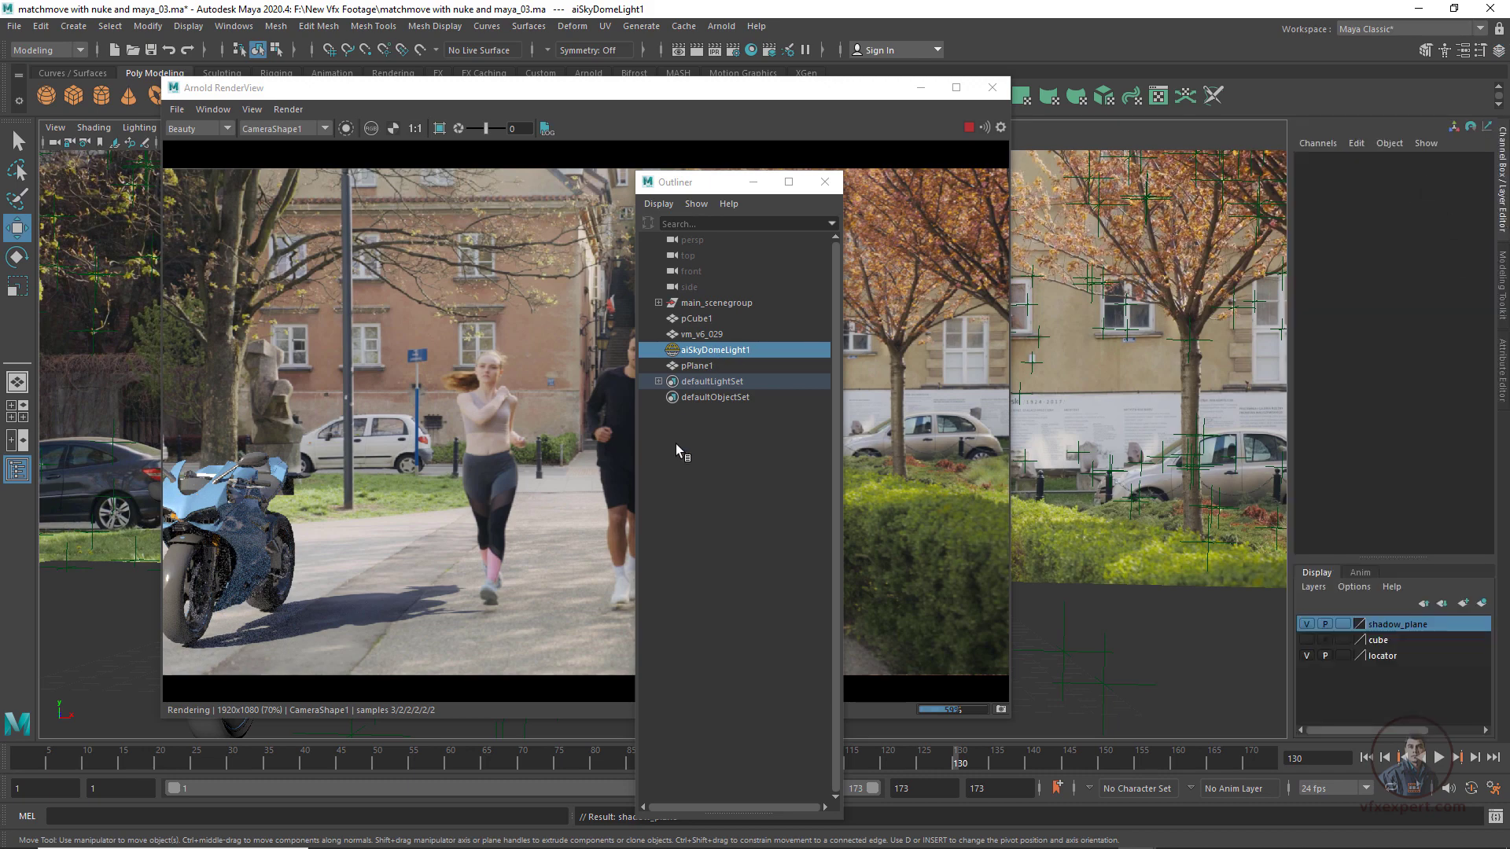
left_click(725, 352)
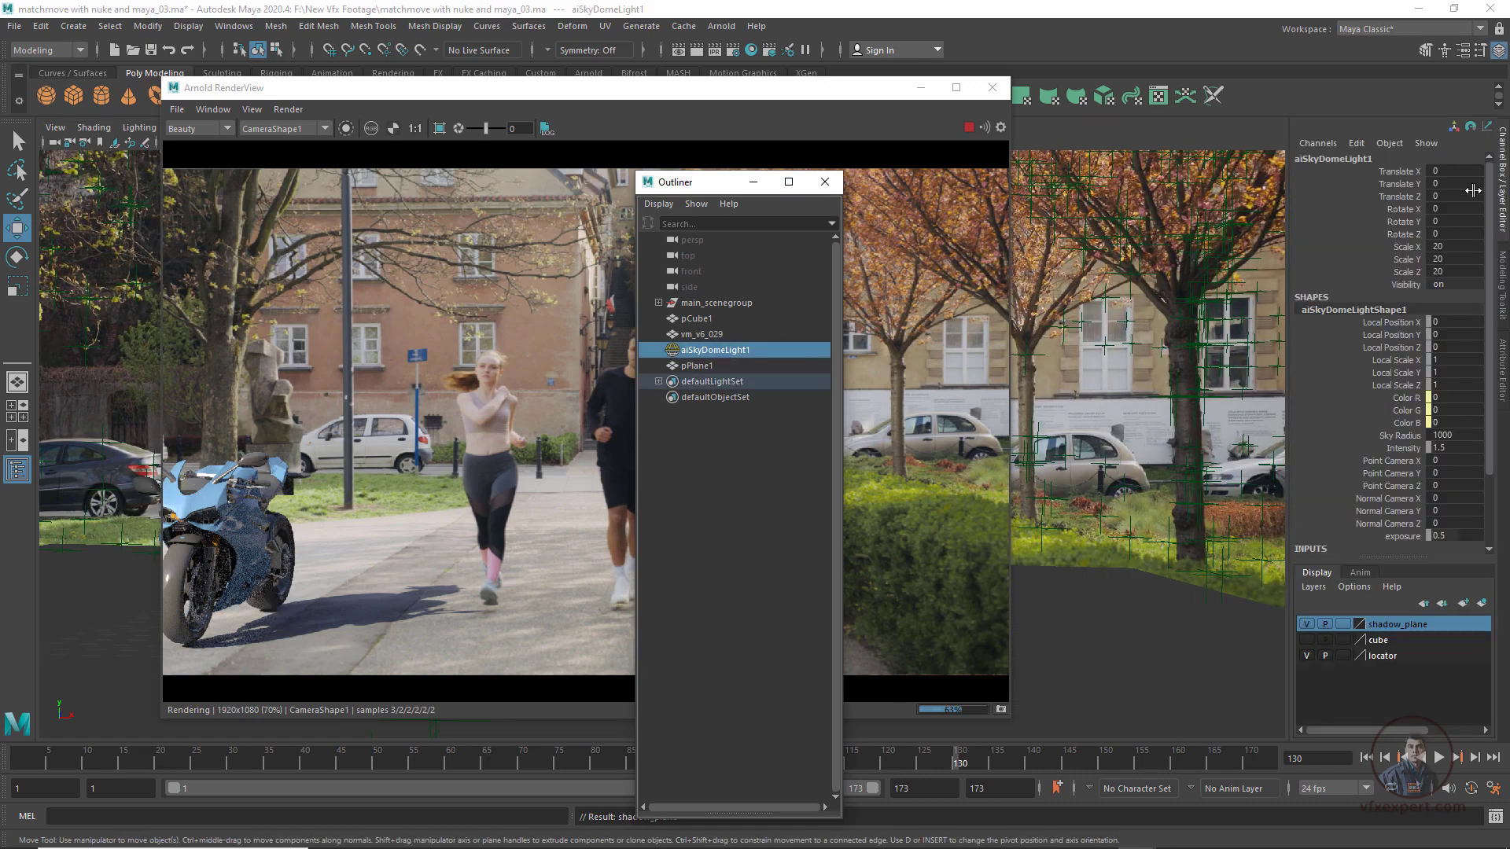
left_click(1403, 222)
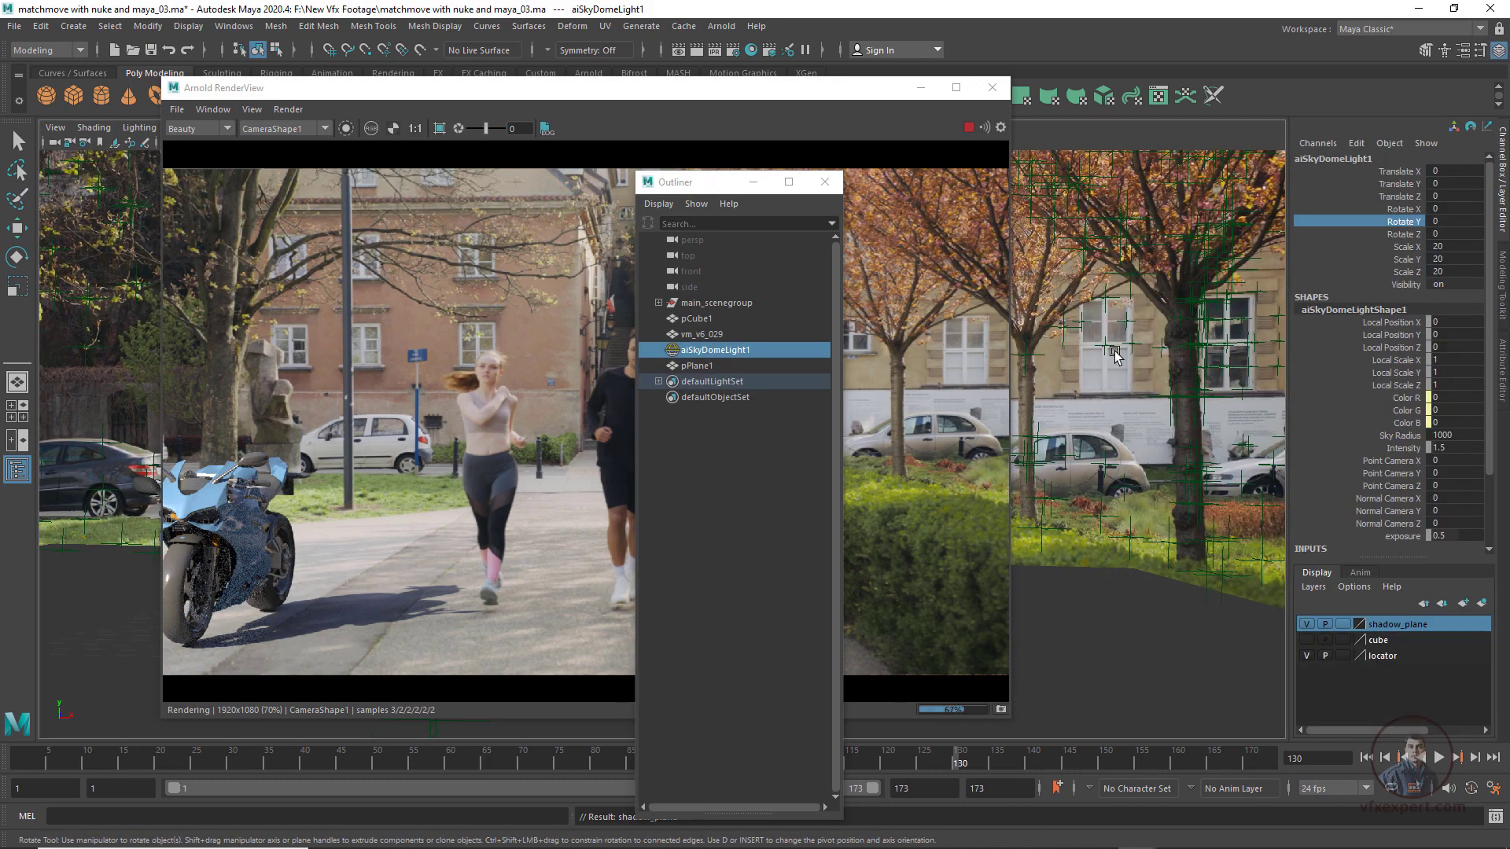
middle_click_drag(1094, 367, 1163, 372)
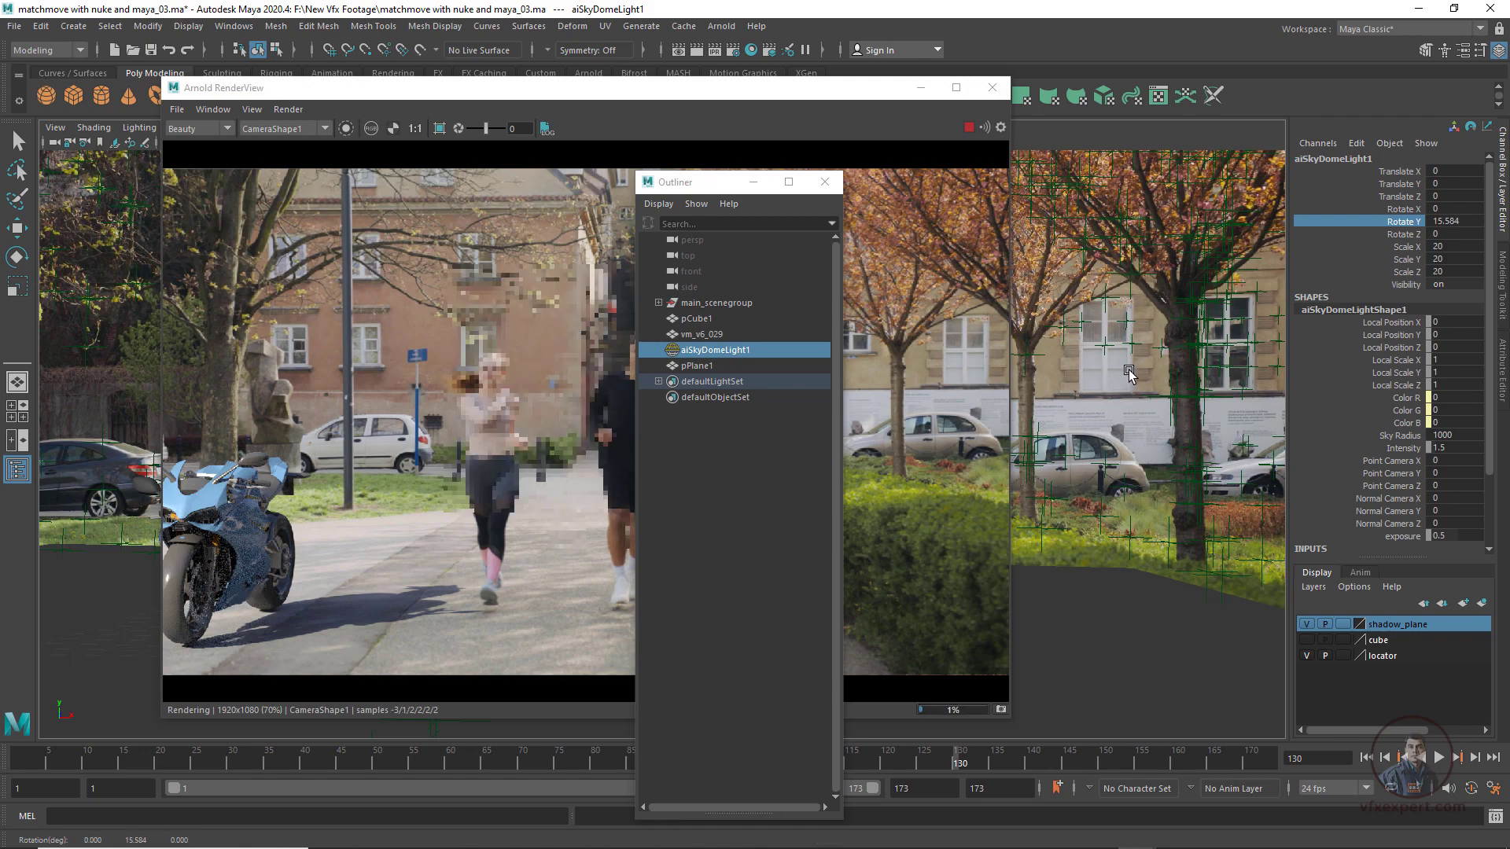
scroll(299, 601, "down", 2)
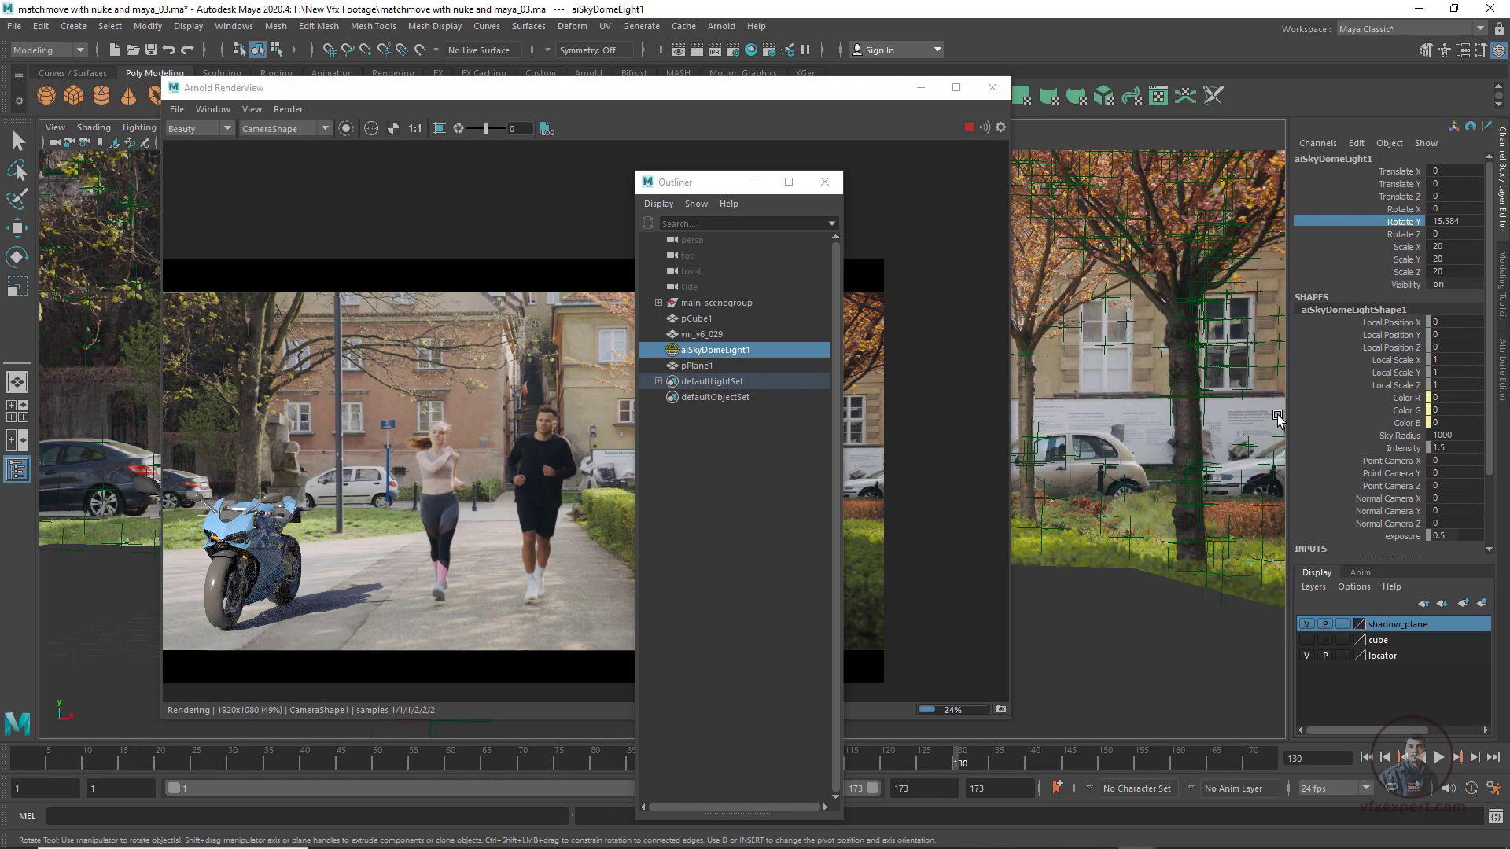
middle_click_drag(1065, 413, 1136, 412)
scroll(220, 586, "up", 2)
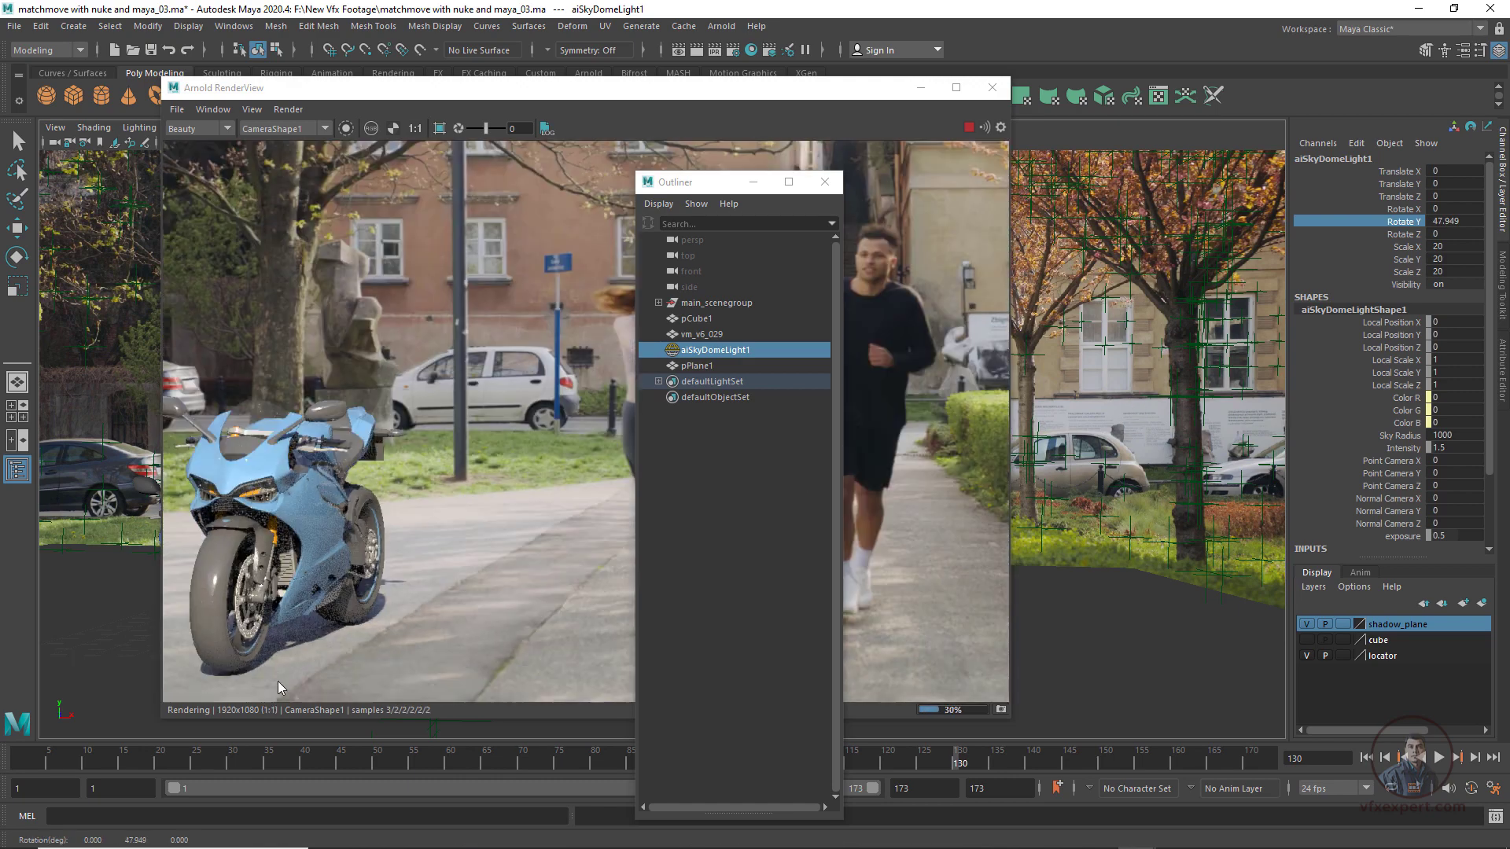
scroll(394, 591, "down", 1)
Try a skydome light intensity of 14, and settle on an intensity of 1
key("ctrl+a")
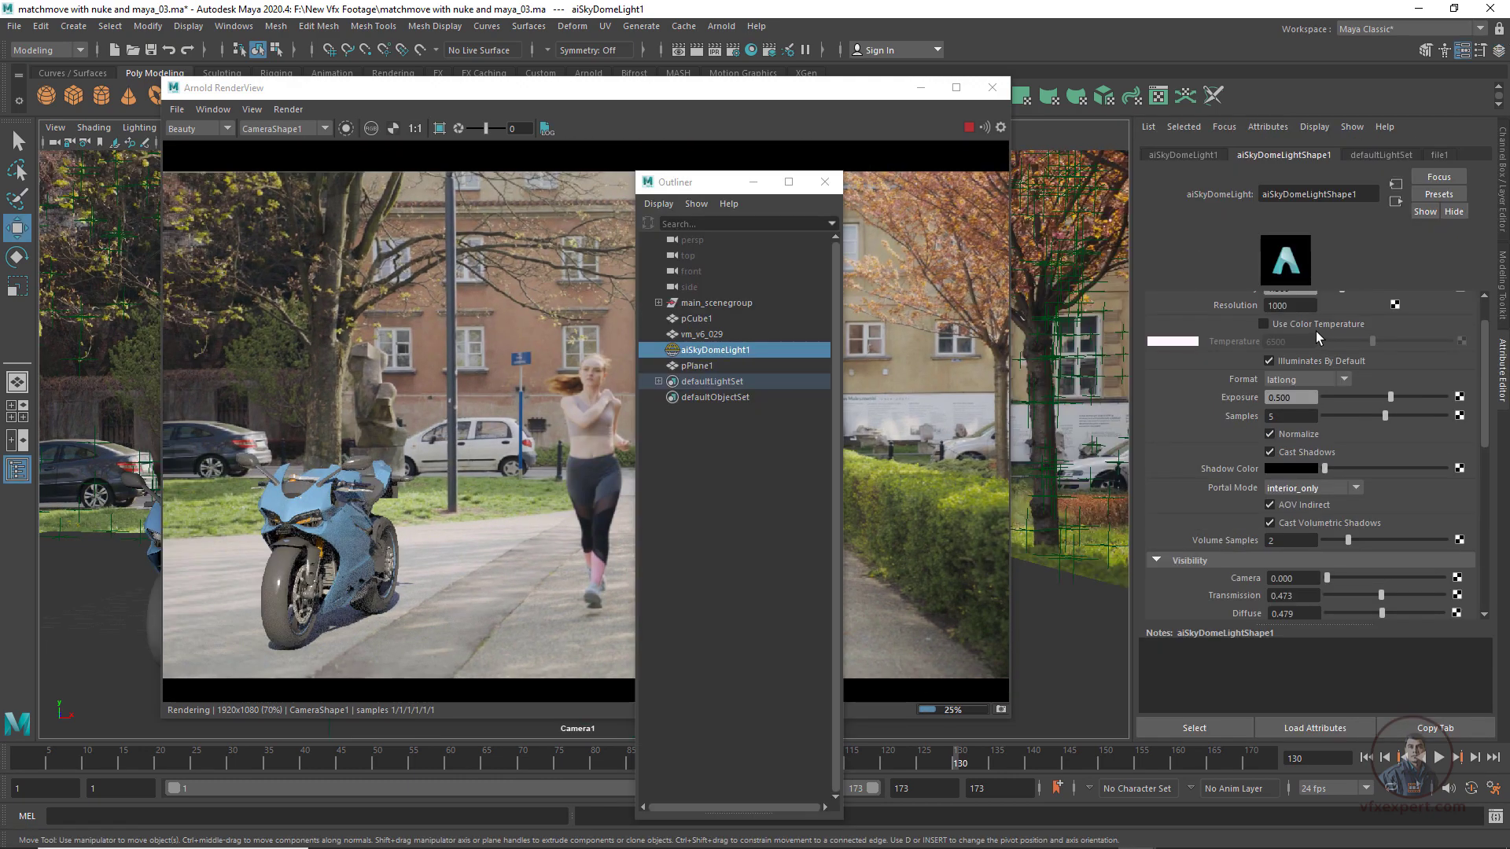
scroll(1323, 341, "up", 1)
left_click_drag(1297, 335, 1236, 338)
type("14")
key("Return")
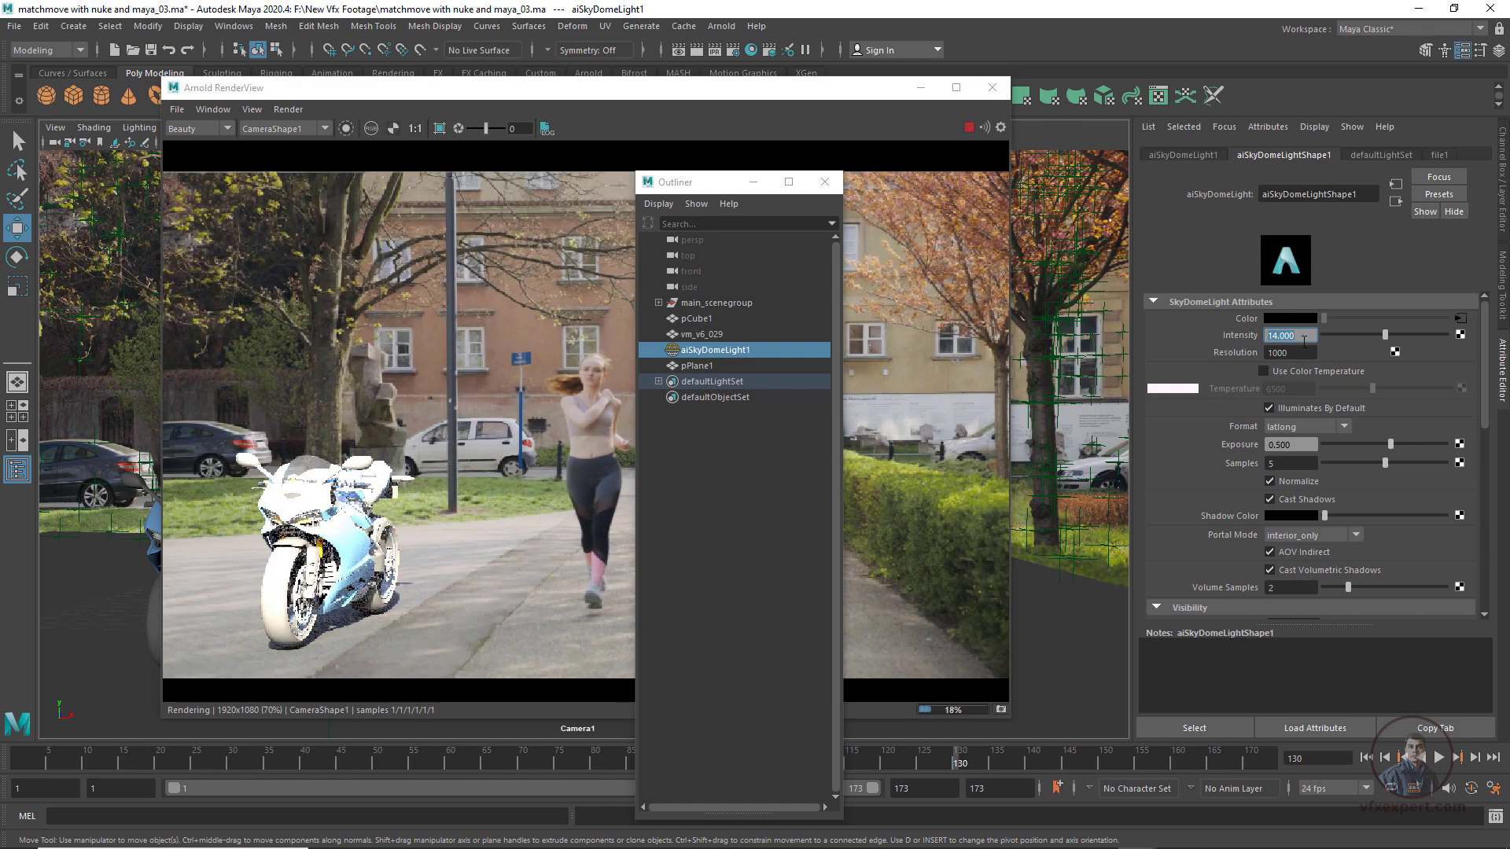
type("1")
key("Return")
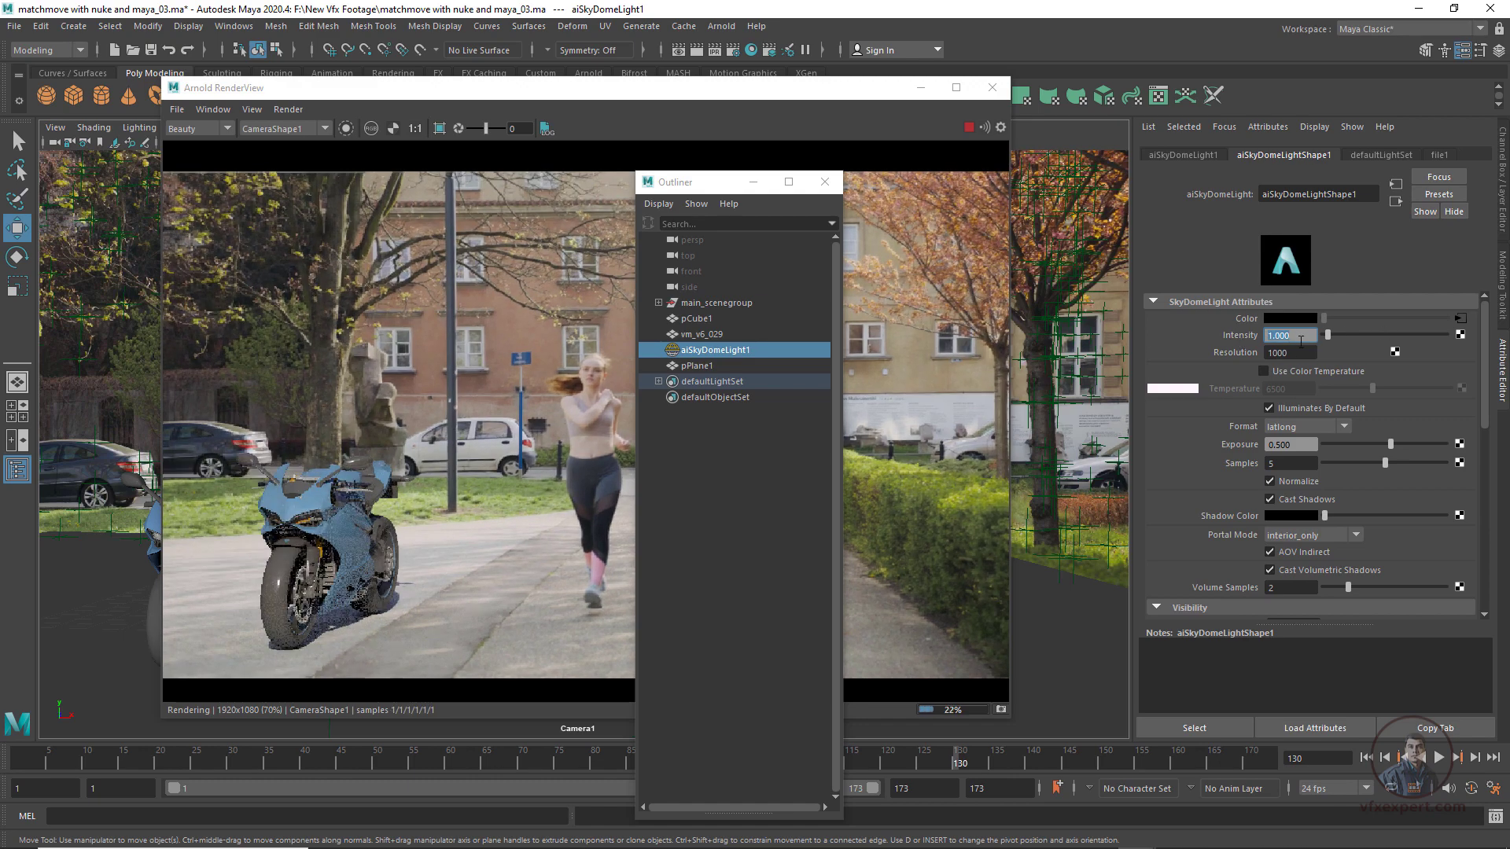
Set the skydome light's exposure to 1 and examine the motorcycle's lighting up close in the unobstructed render
left_click(1245, 444)
type("1")
key("Return")
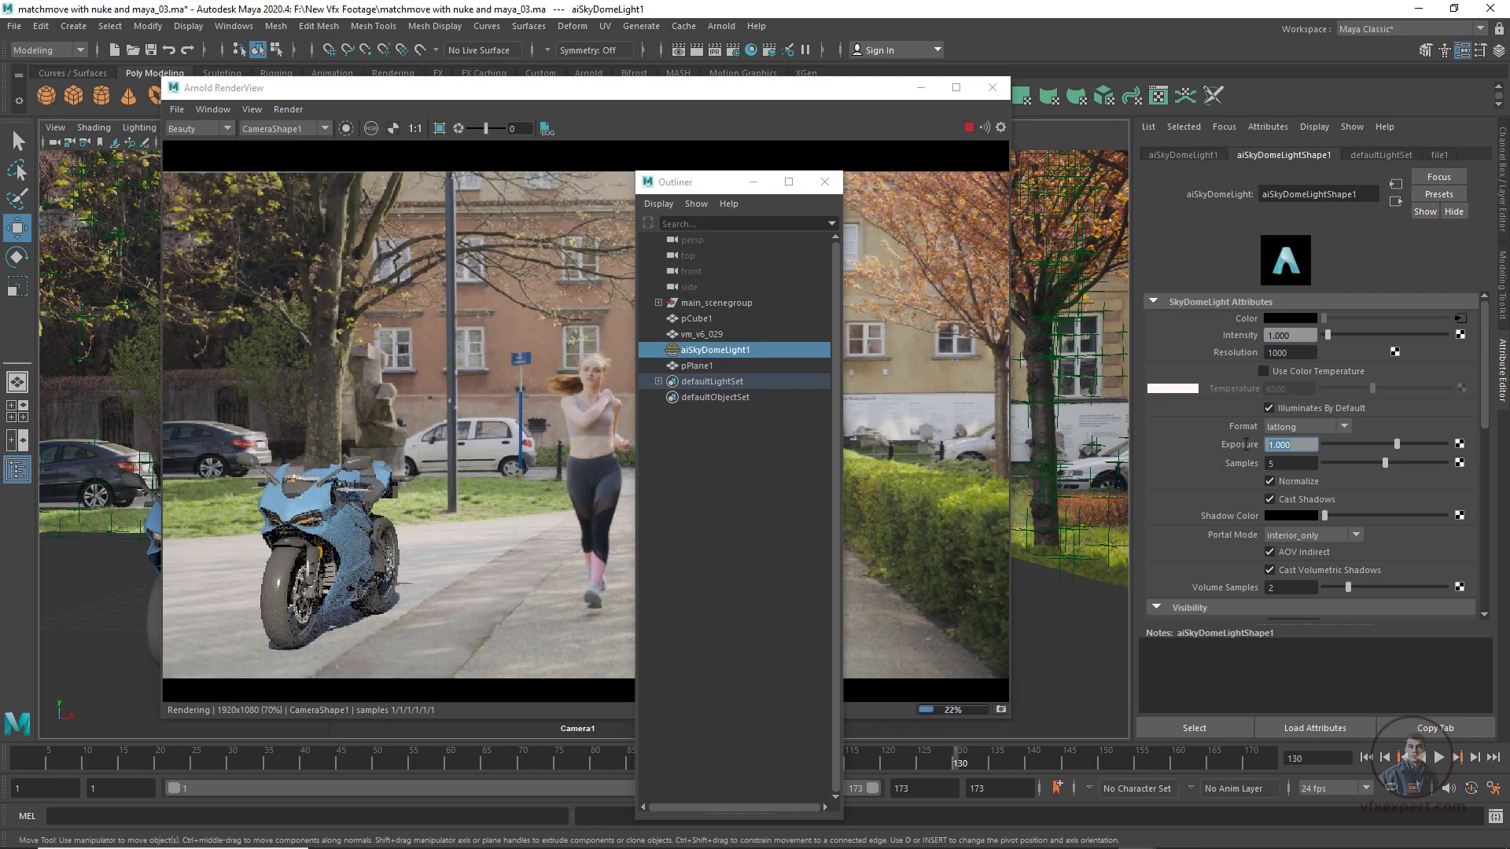
scroll(382, 527, "down", 2)
scroll(381, 526, "up", 3)
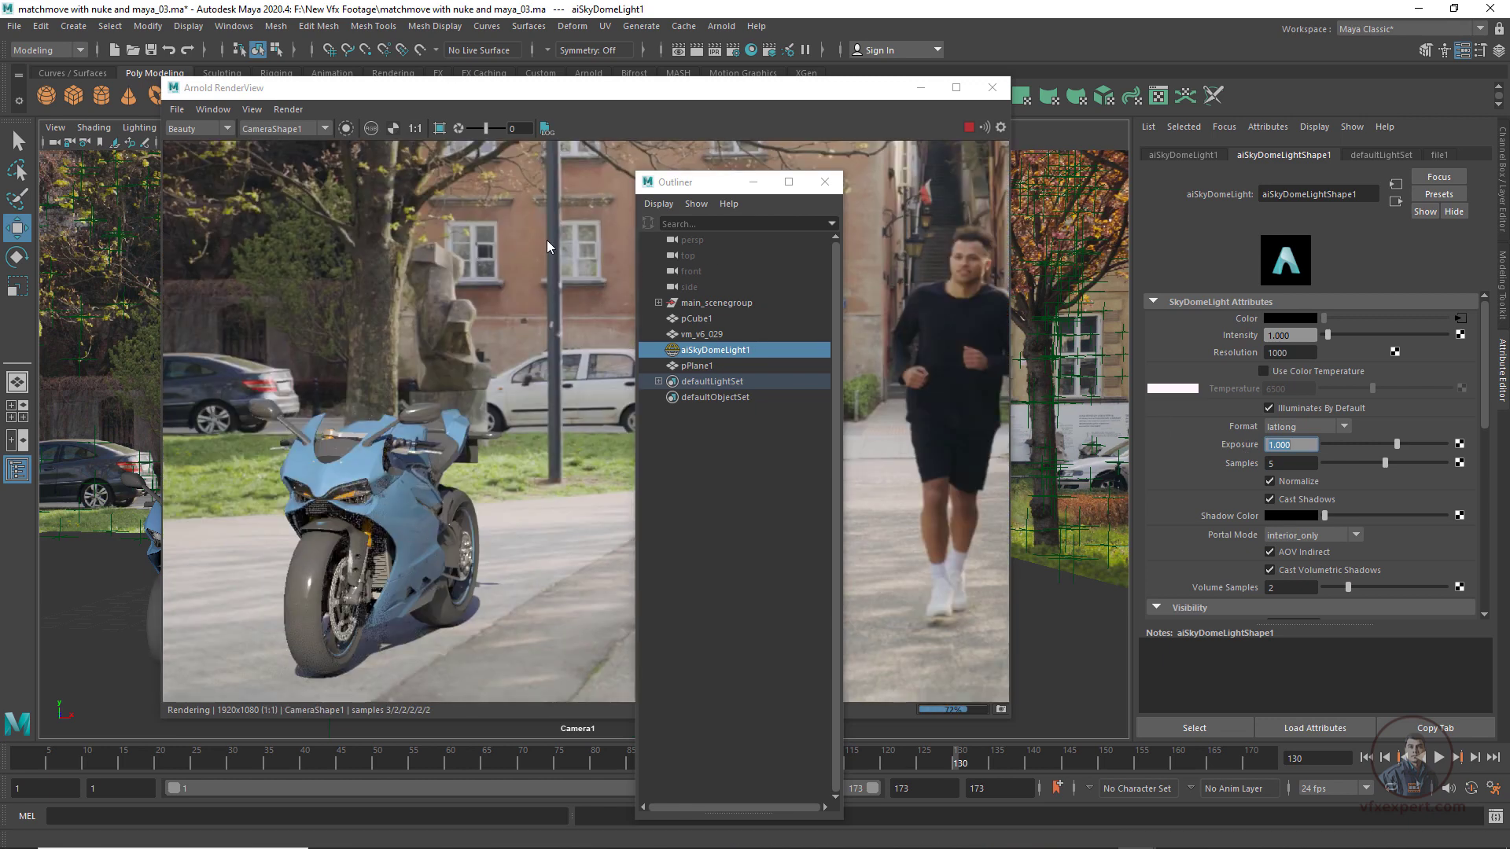
left_click(753, 184)
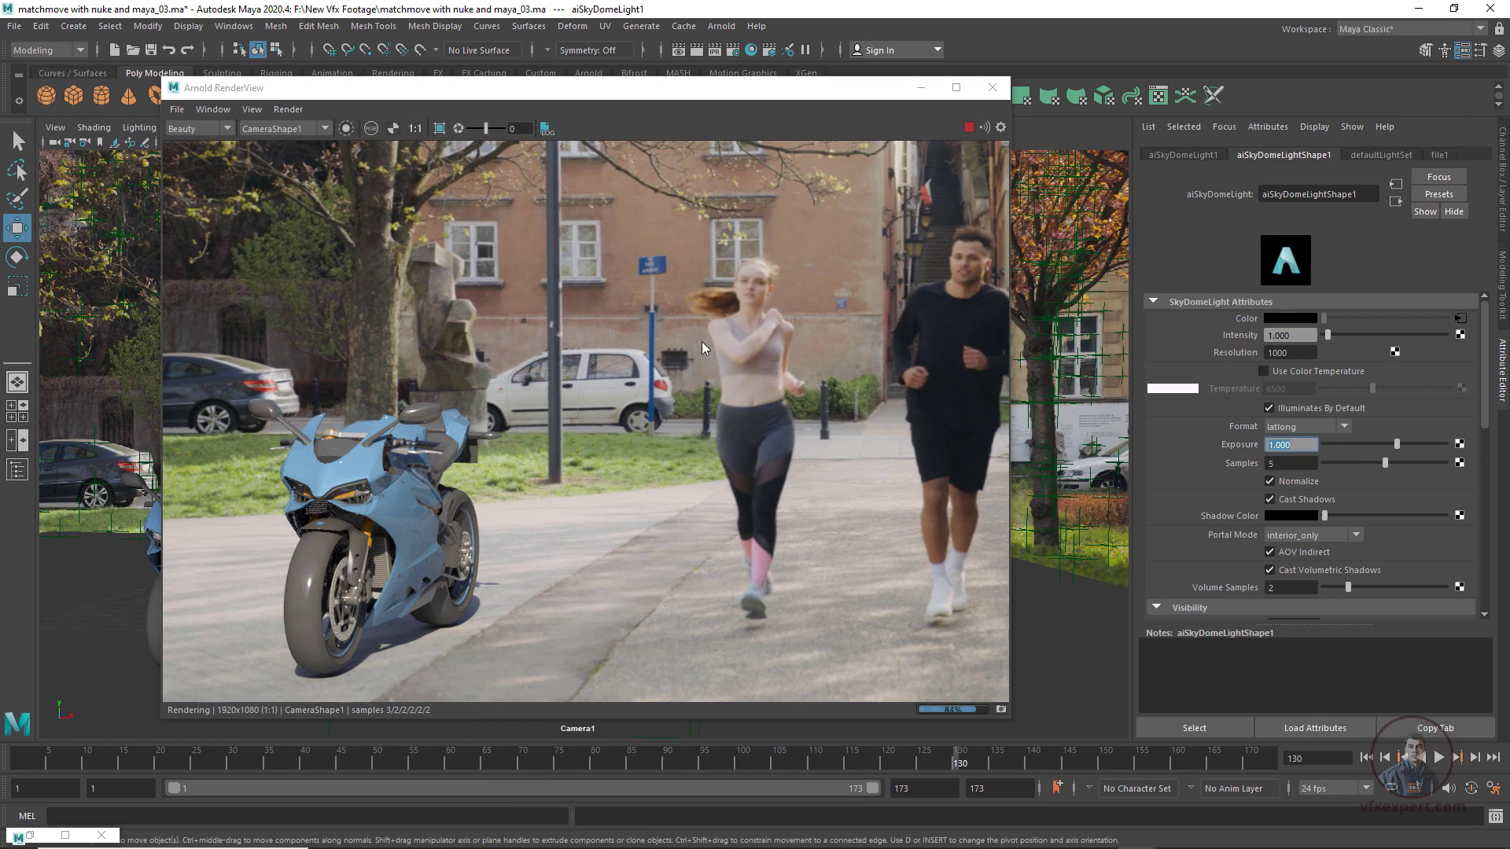
left_click_drag(792, 107, 845, 167)
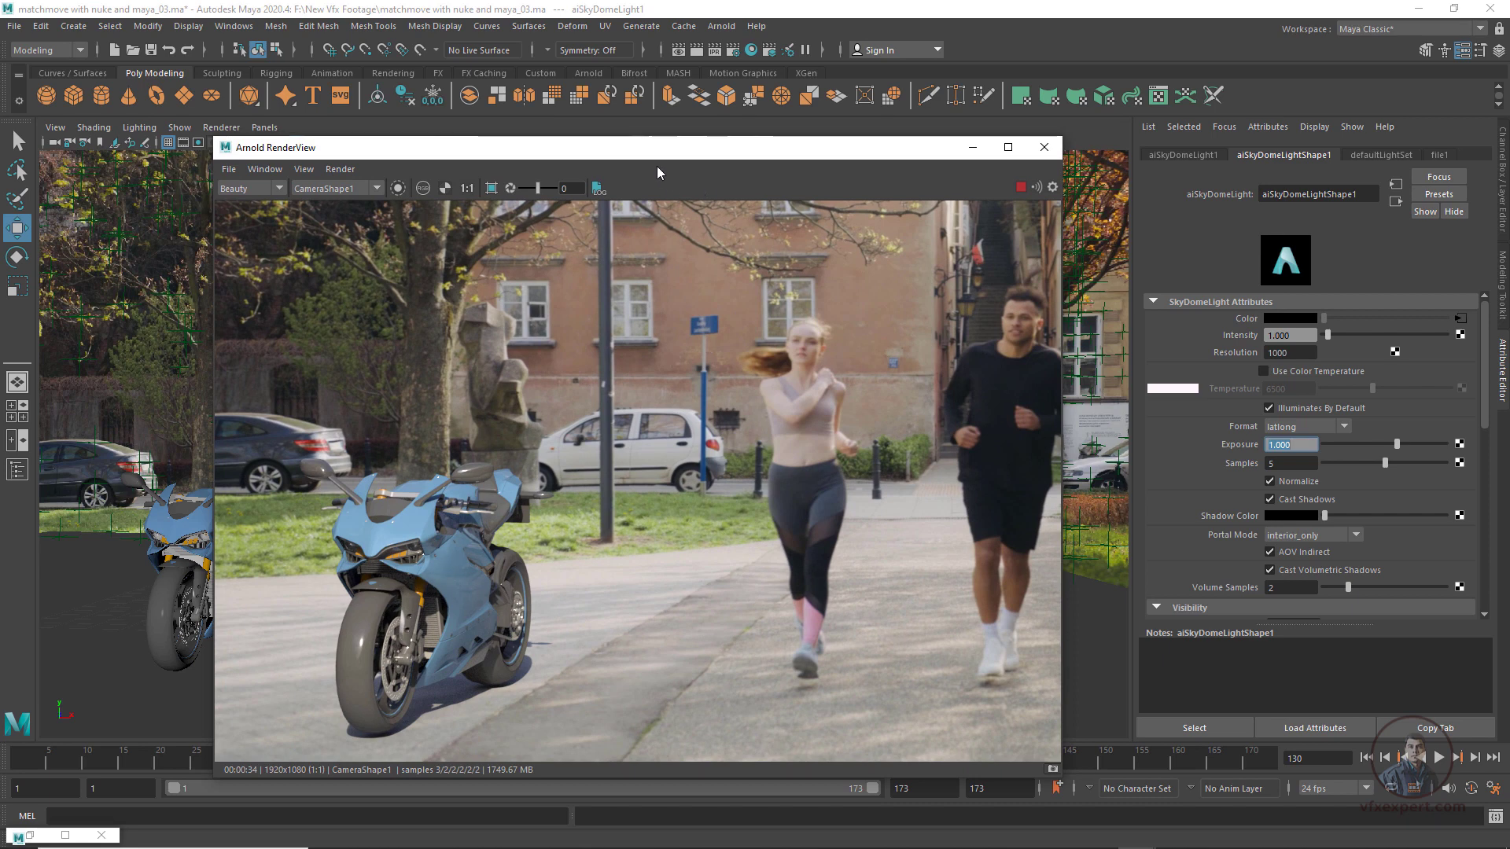
left_click_drag(647, 149, 715, 189)
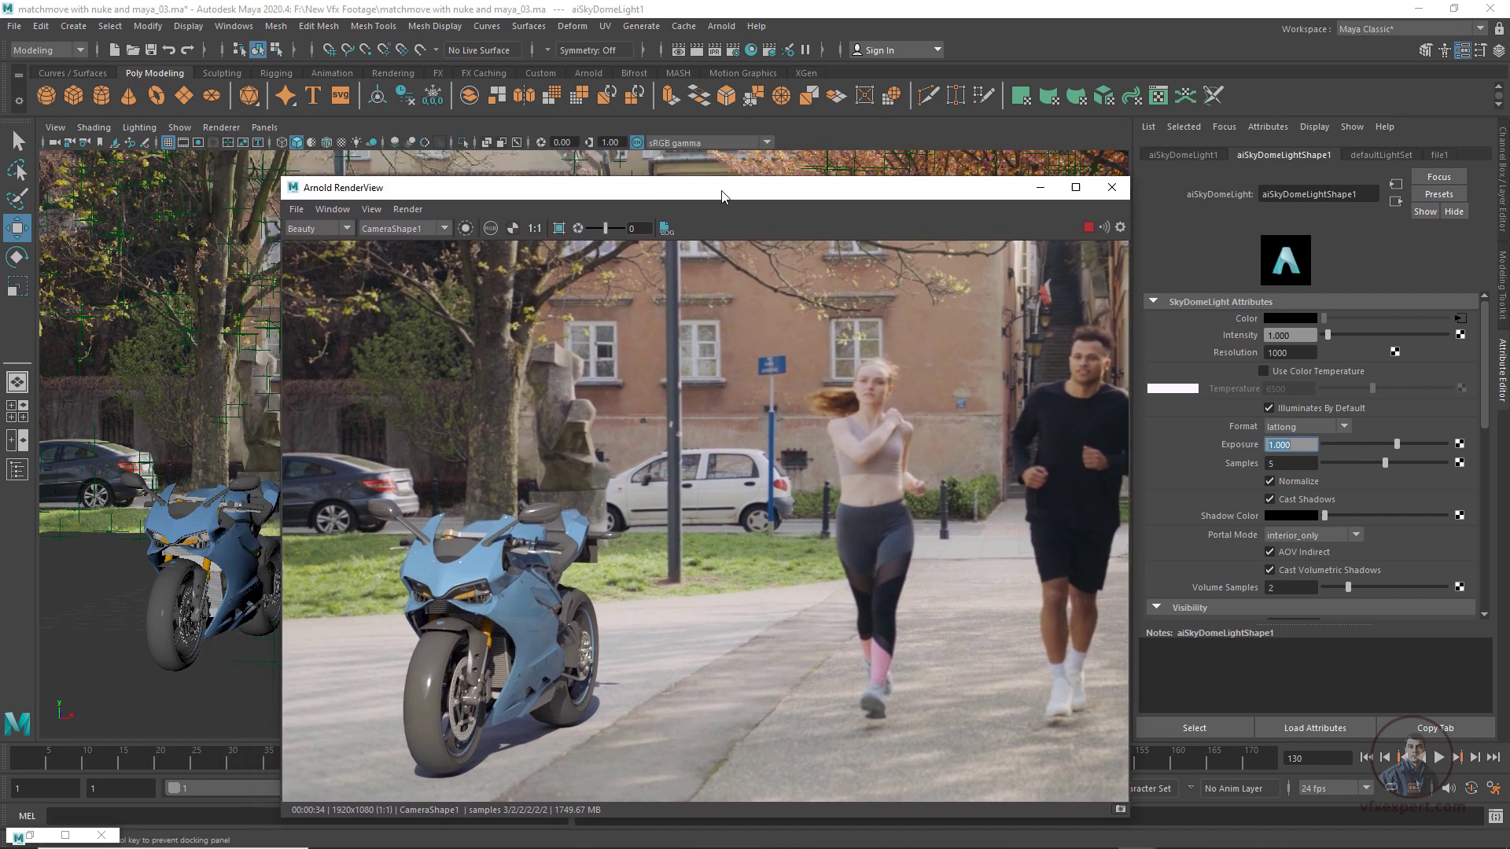
Set the Camera1 image plane's display mode to None, check the render without the footage, and close the render view
left_click(60, 145)
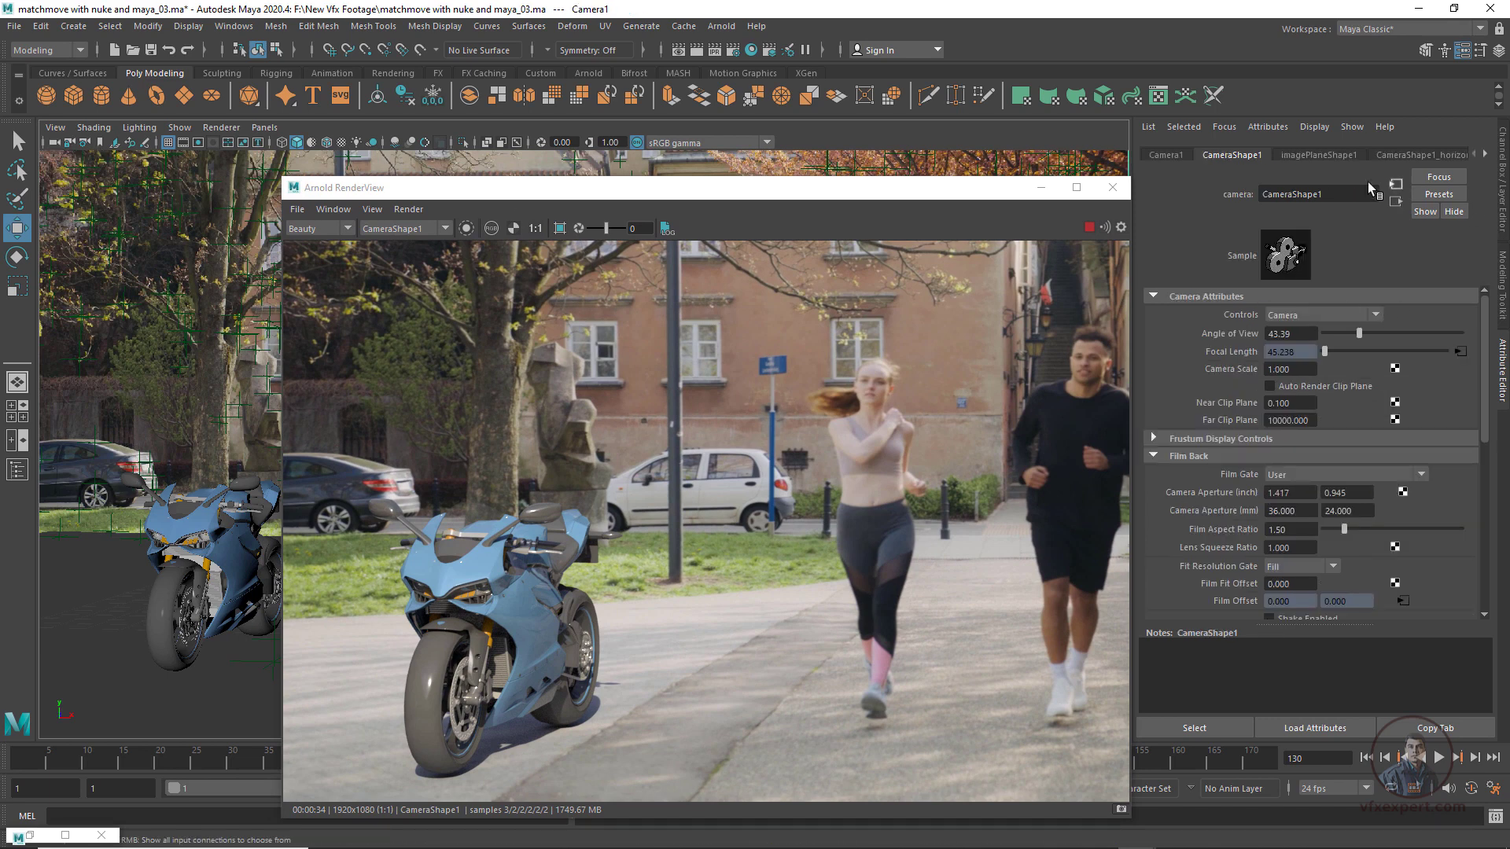
left_click(1337, 157)
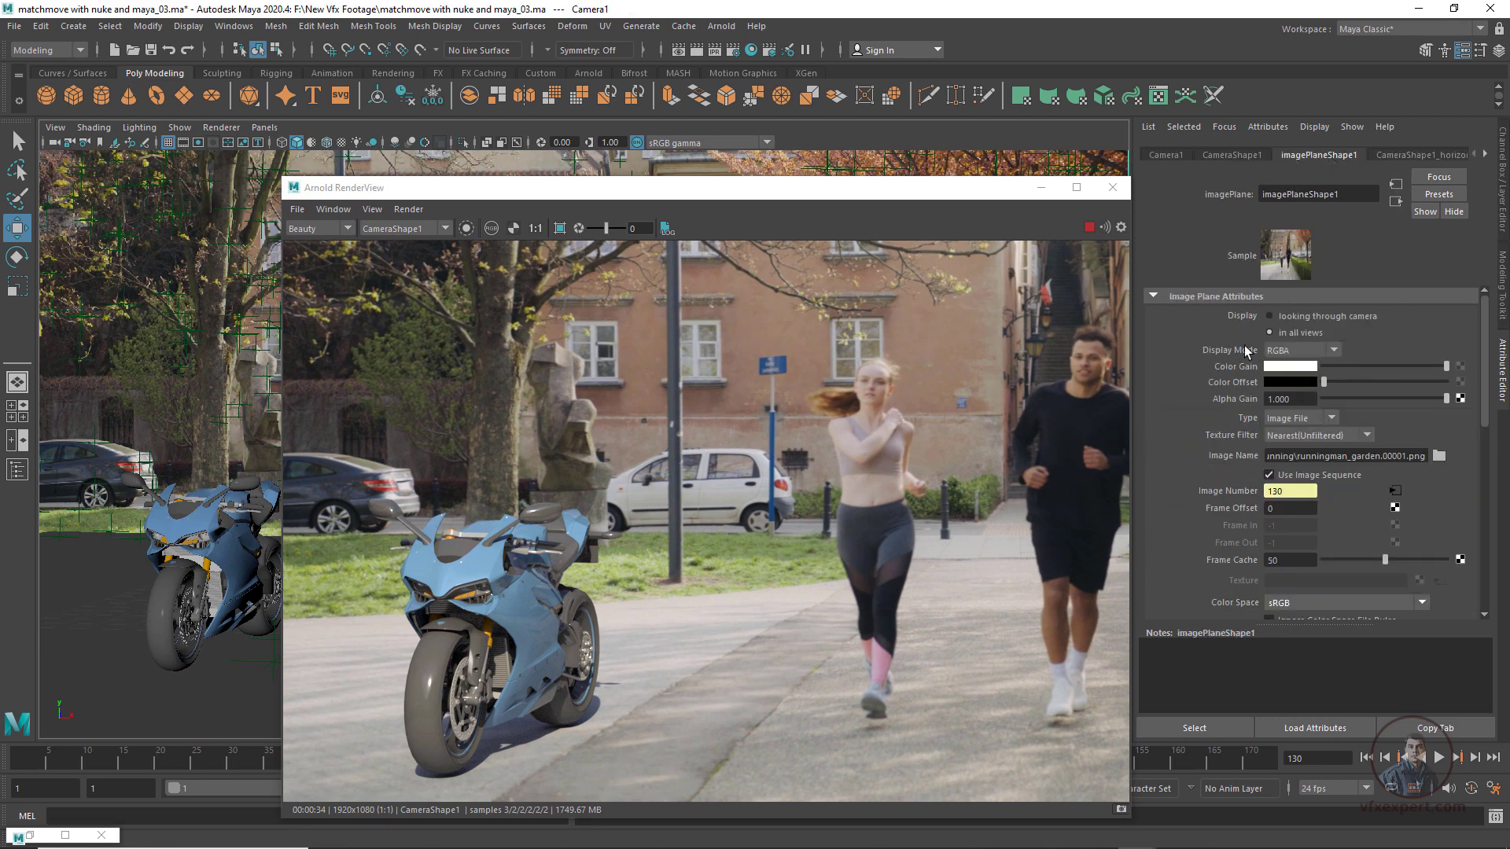
left_click(1295, 350)
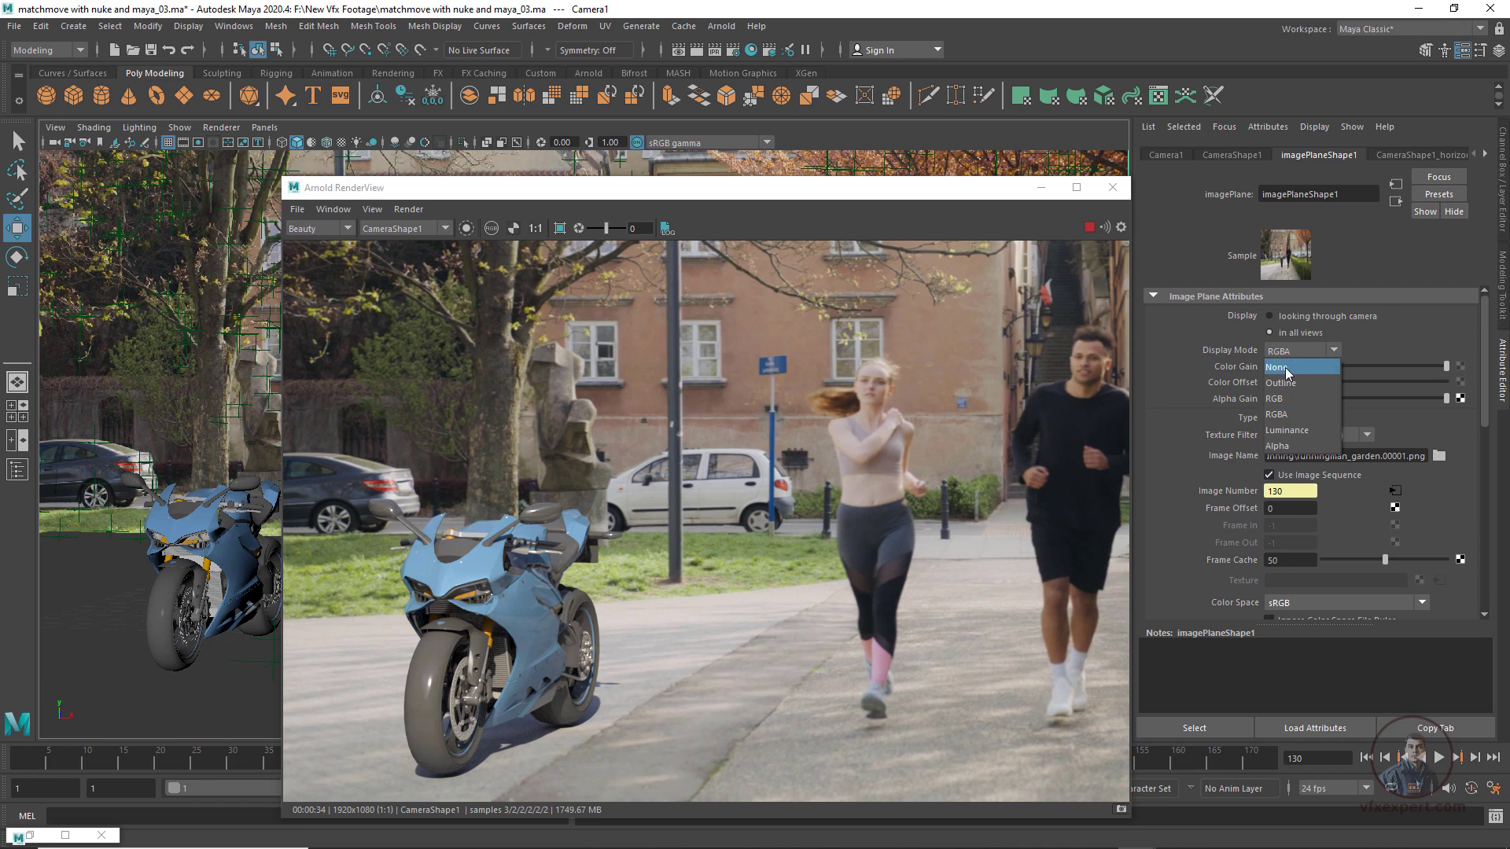
left_click(1287, 371)
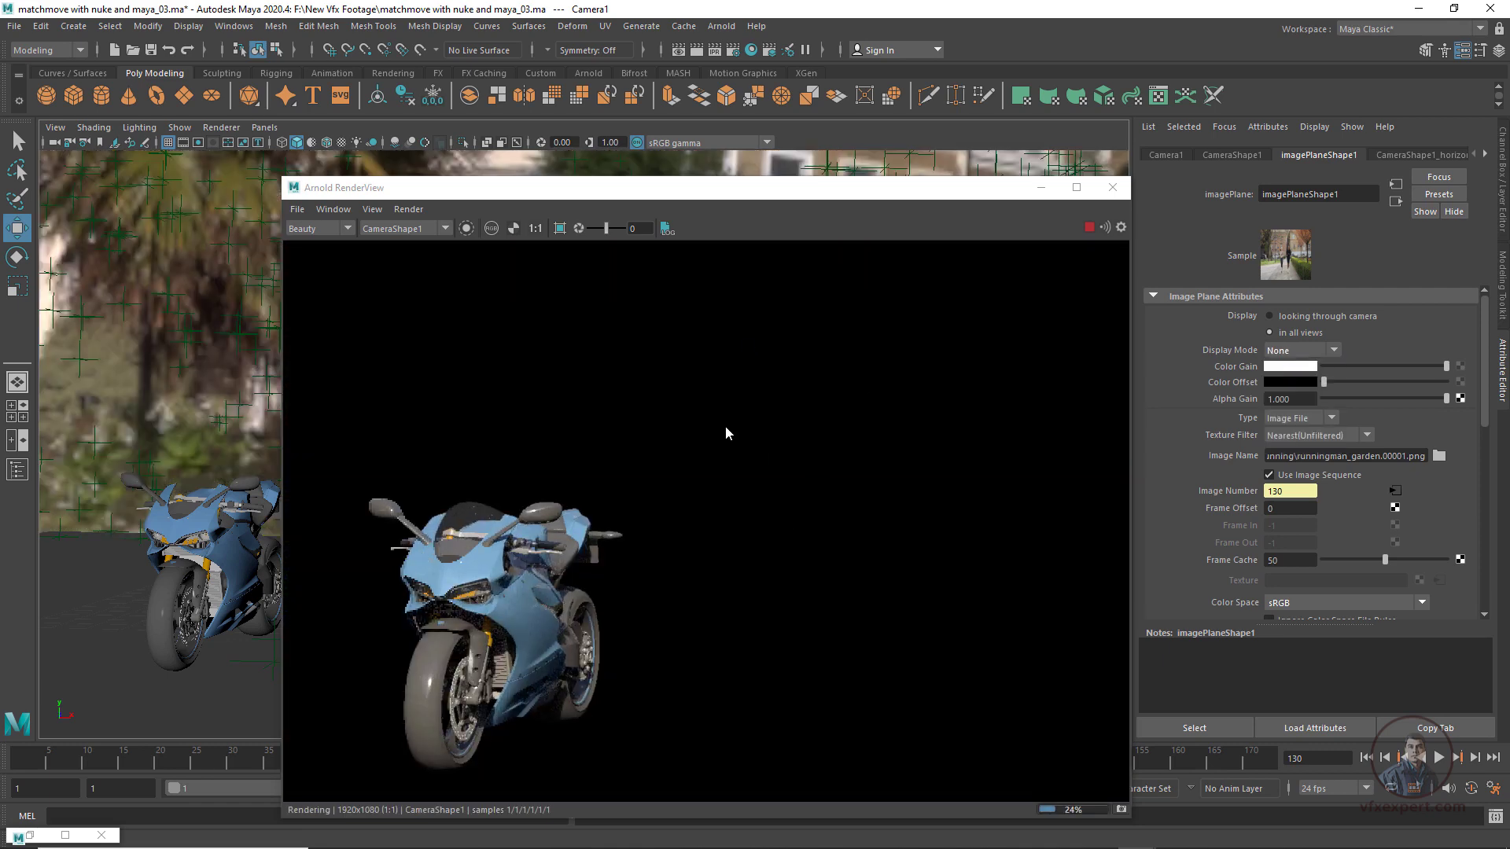
left_click(1113, 192)
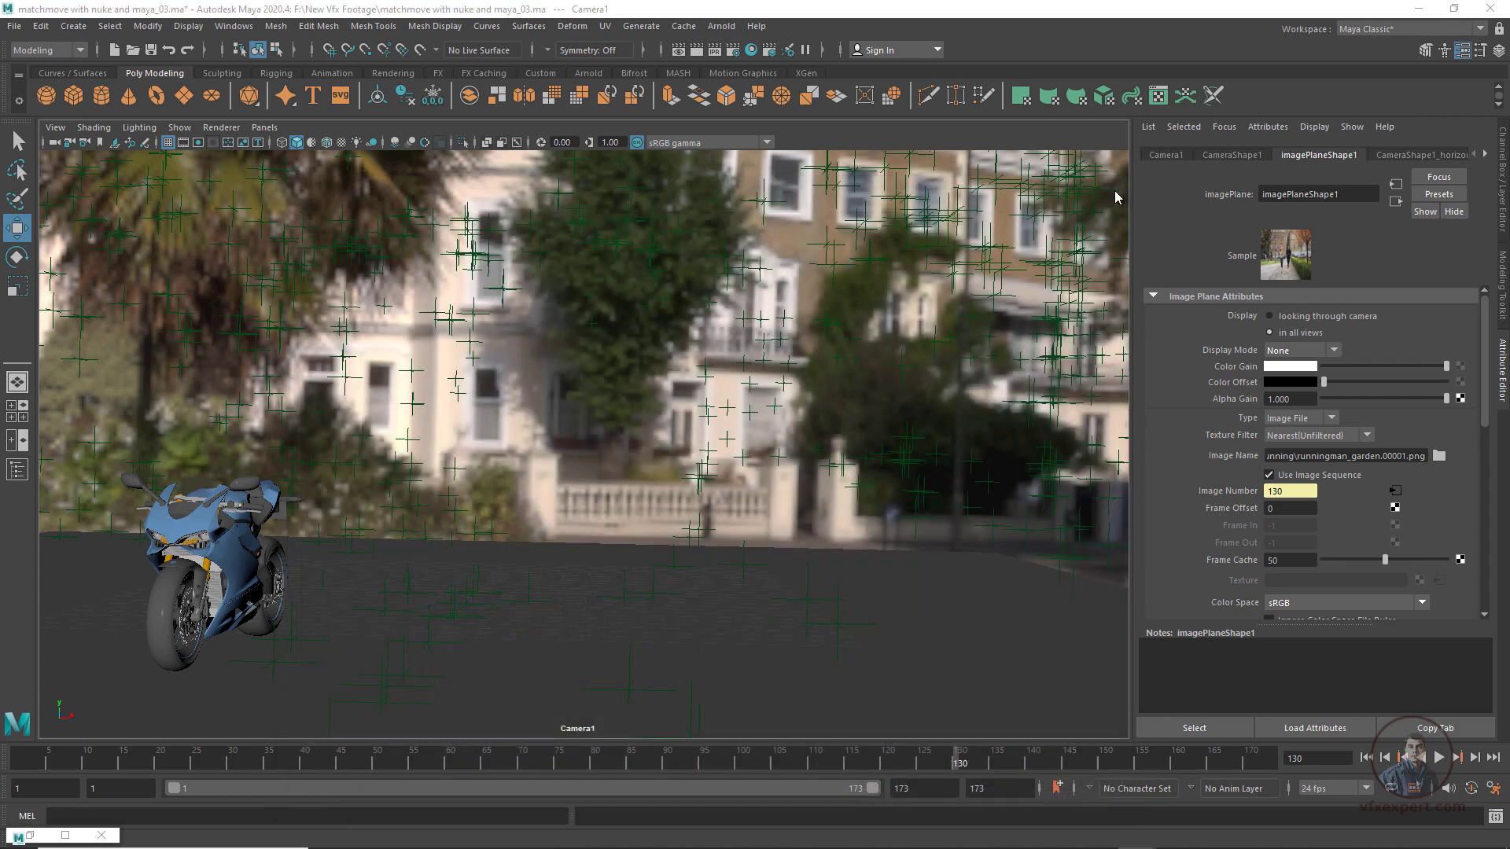
Open the render settings and set the scene to render with Arnold Renderer
key("F6")
left_click(736, 53)
left_click_drag(857, 160, 657, 134)
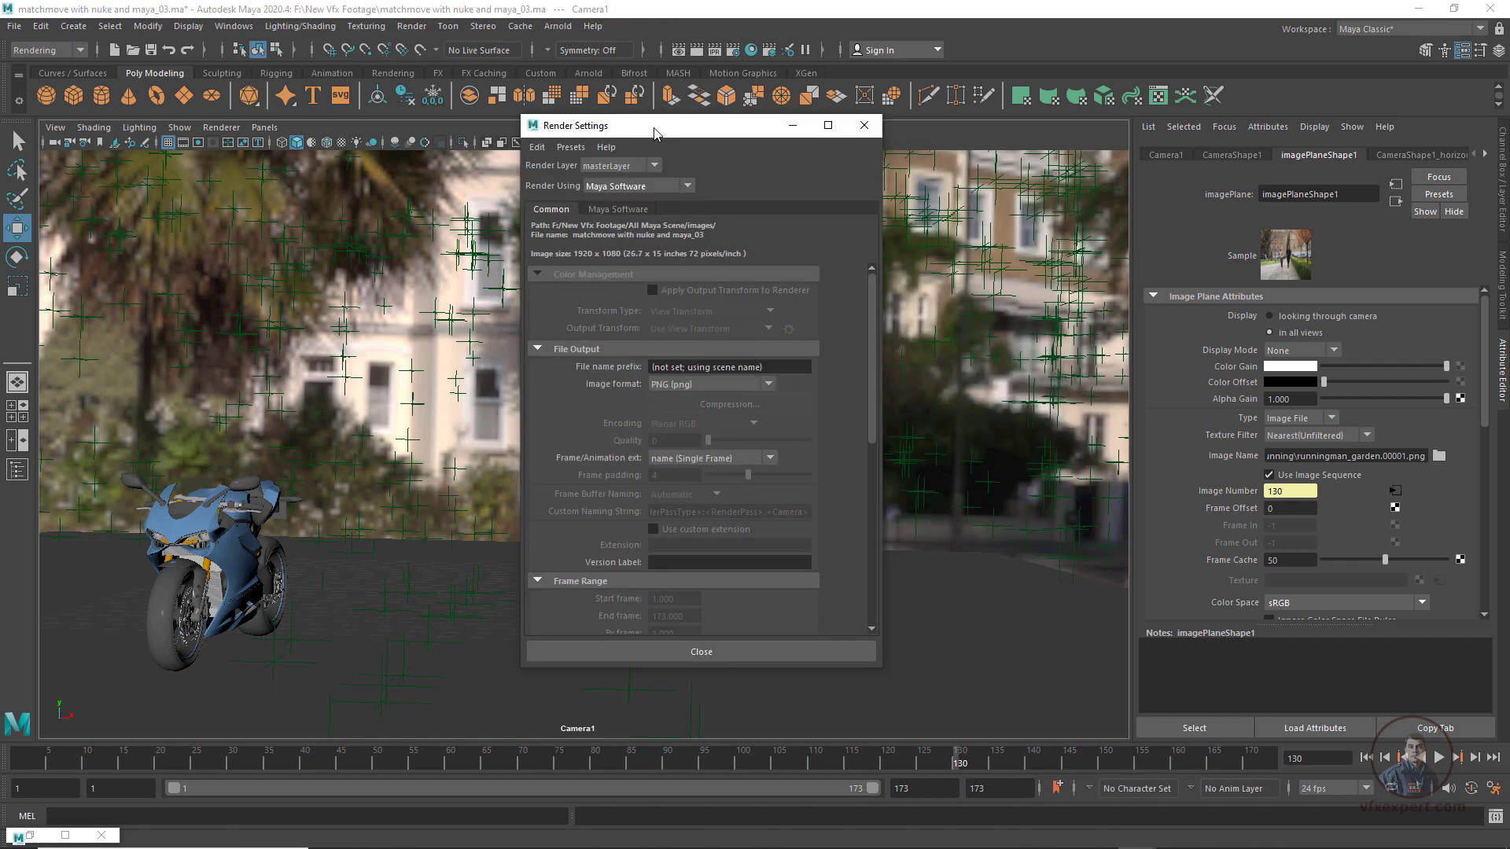
left_click(688, 186)
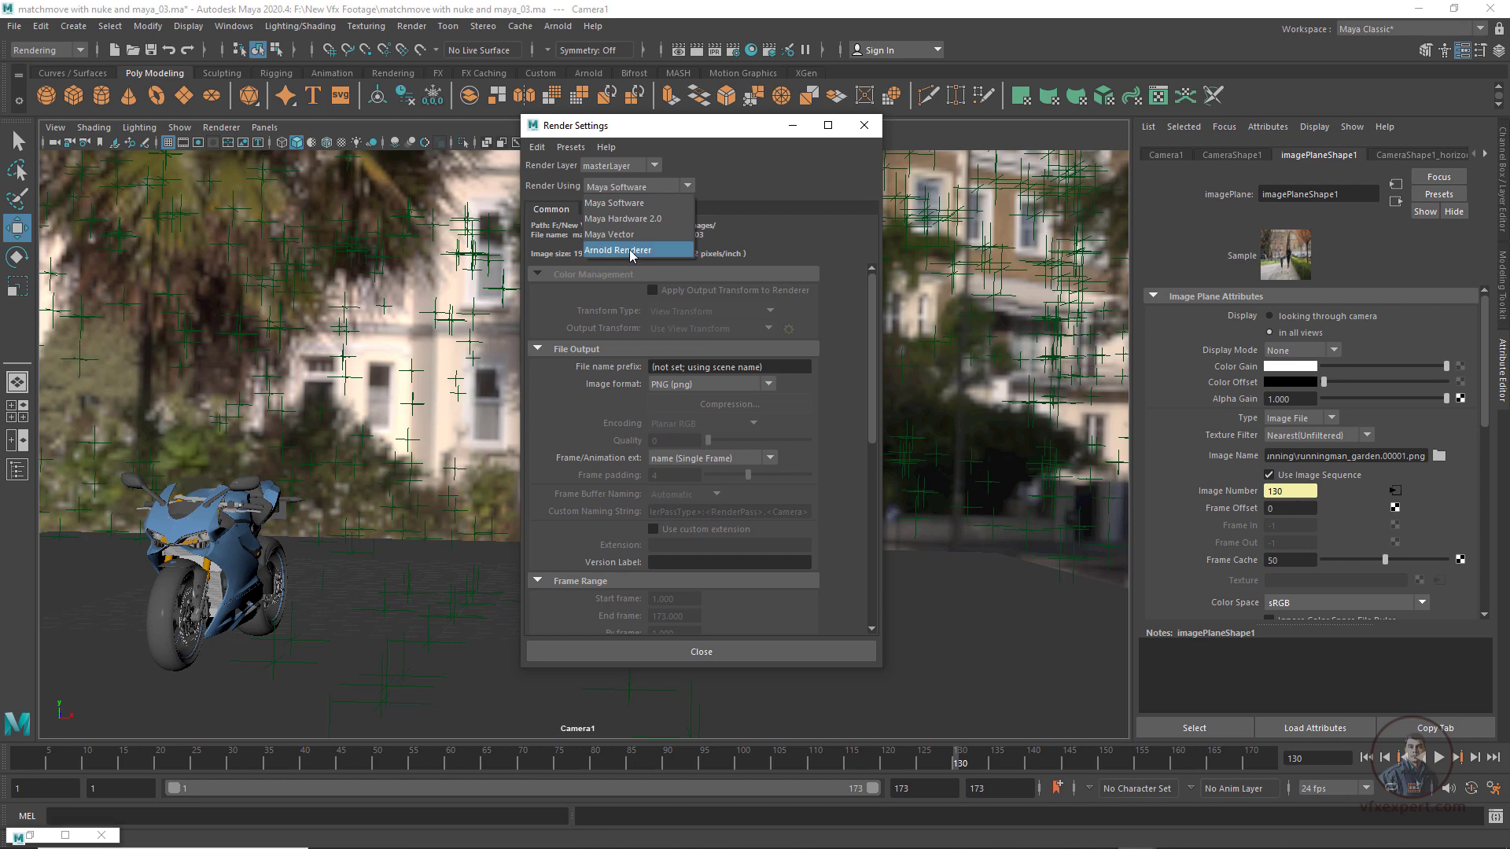
left_click(629, 249)
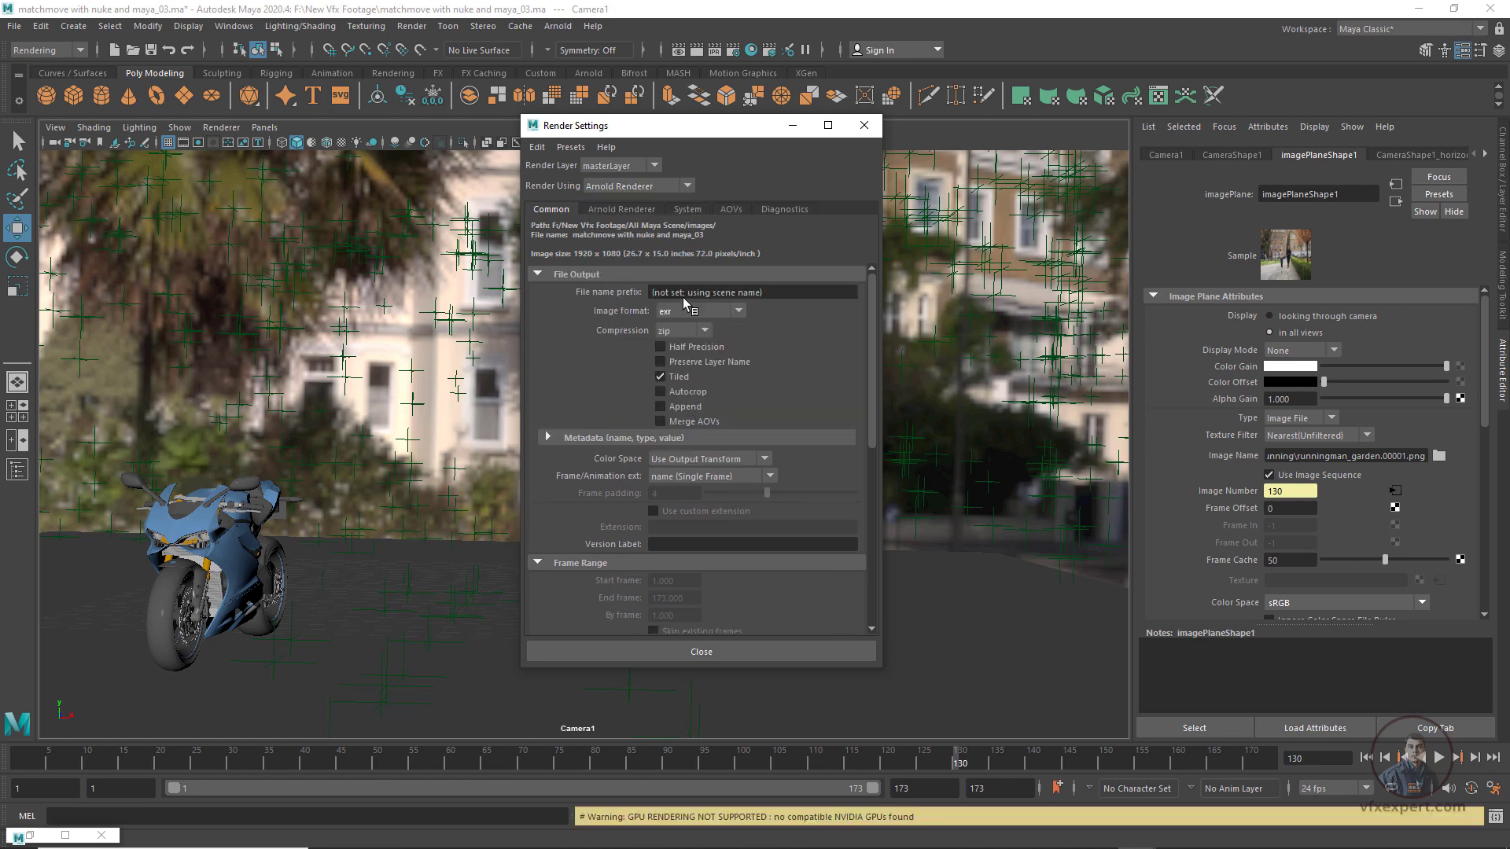
Set the render output to tif image format with the name.#.ext frame/animation naming
left_click(737, 312)
left_click(692, 375)
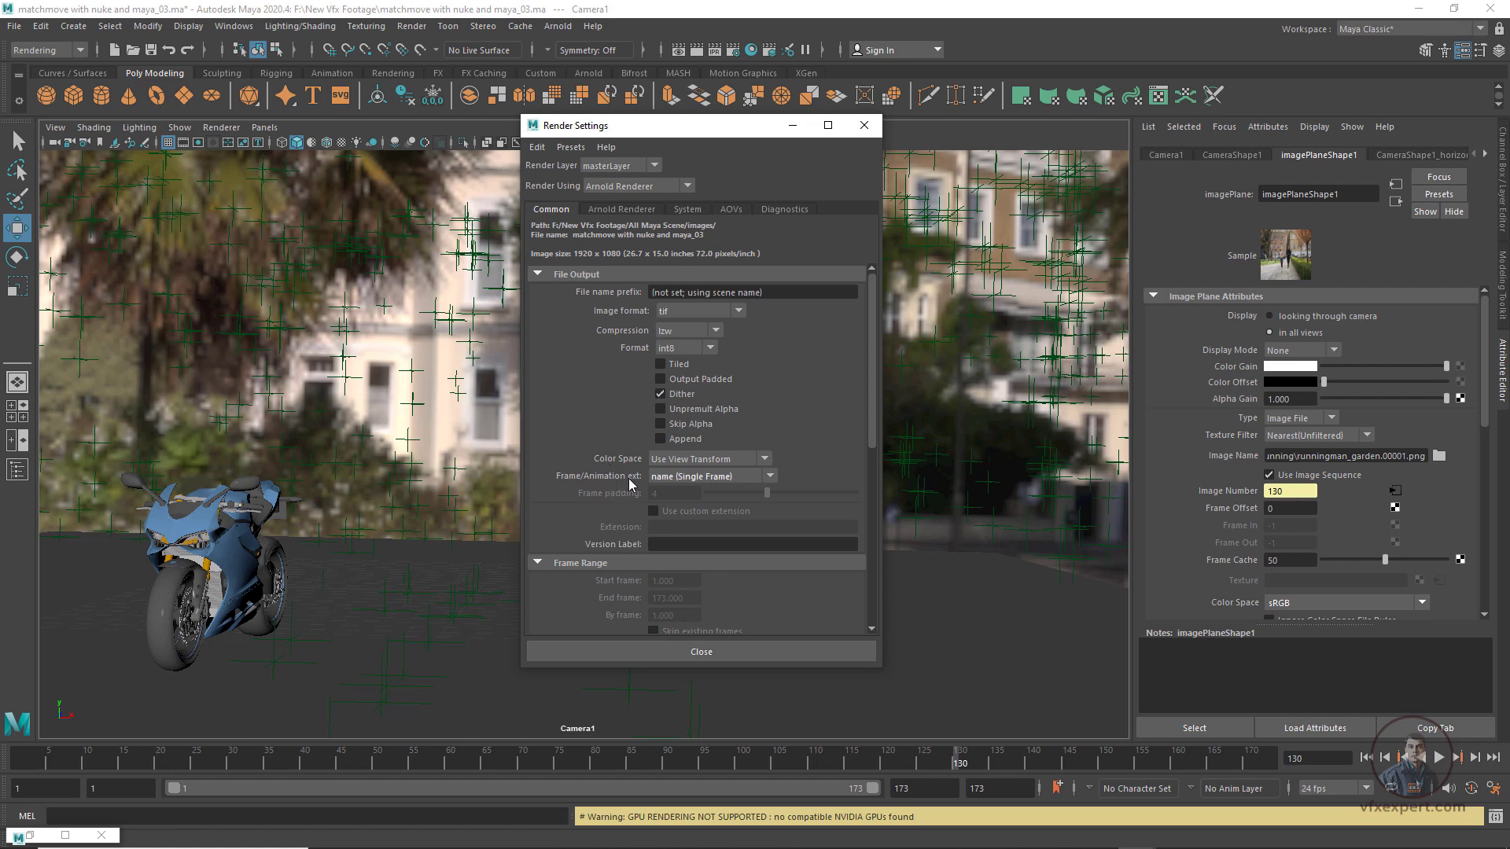
left_click(658, 477)
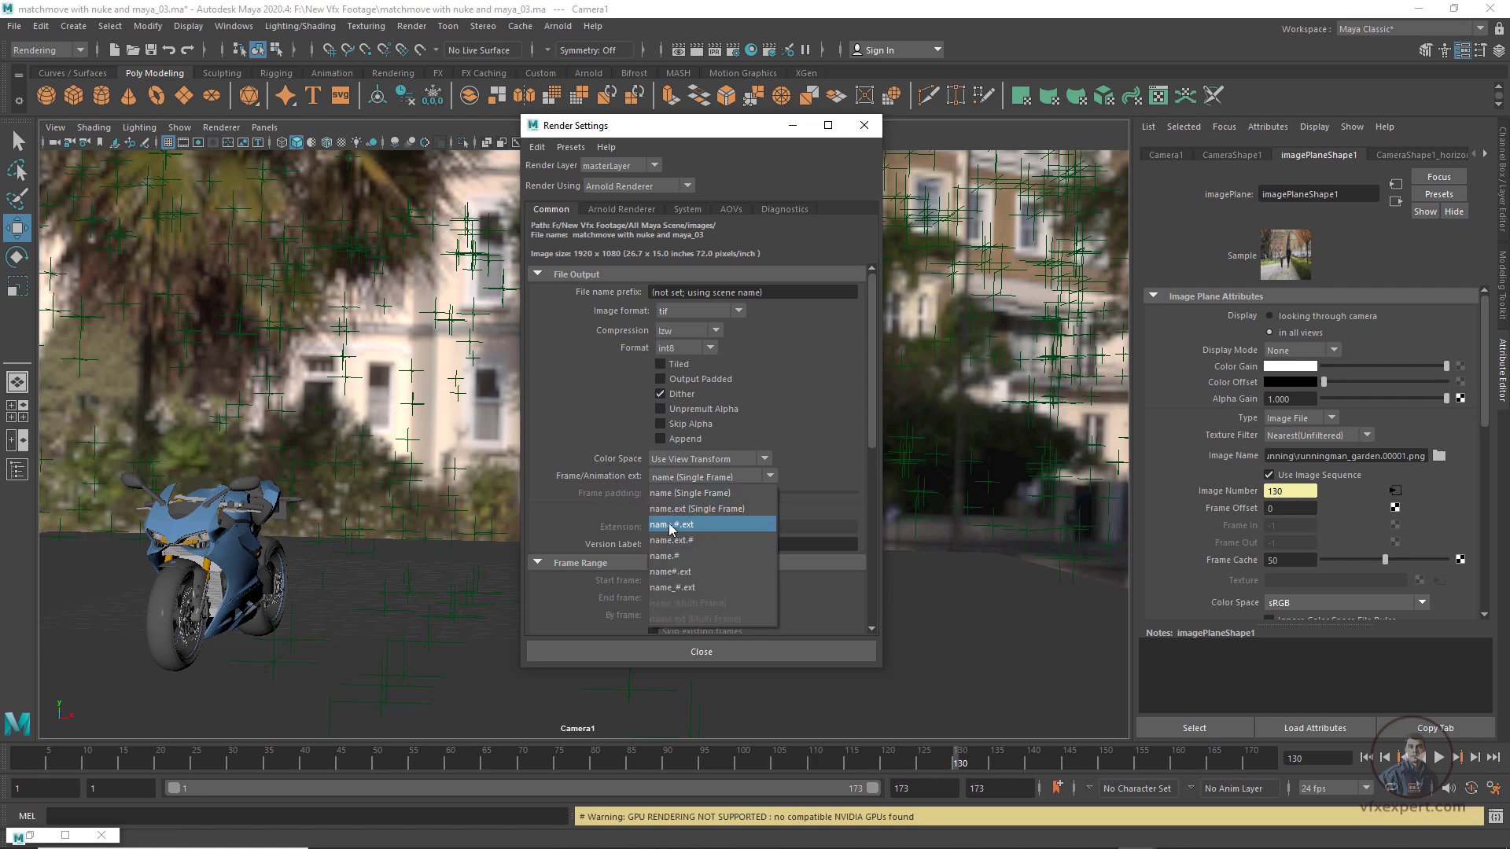
left_click(694, 527)
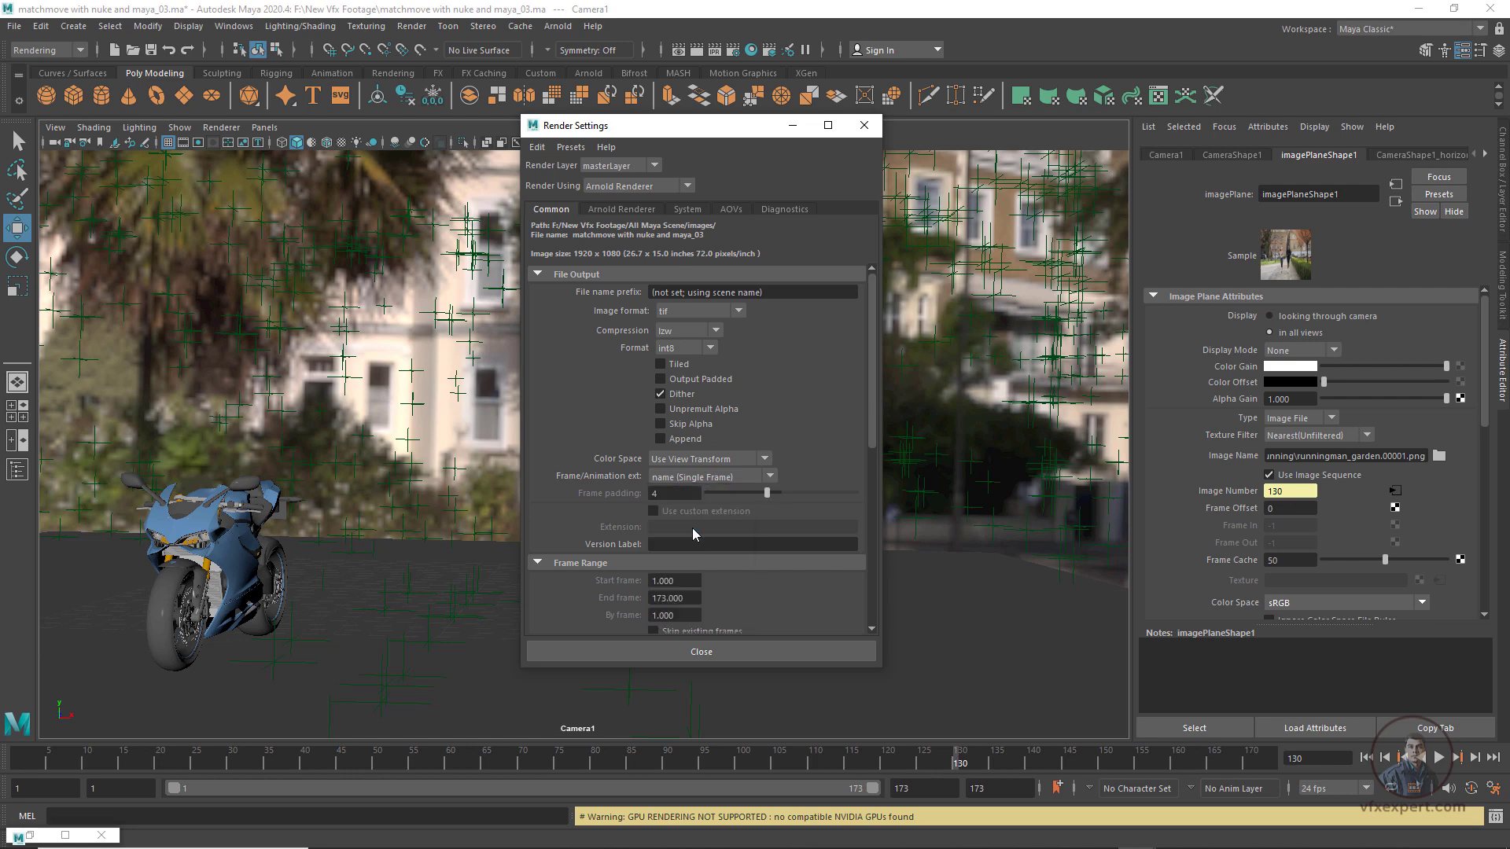
Check the render's start and end frames against the timeline's playback range
left_click_drag(870, 437, 870, 531)
left_click(674, 389)
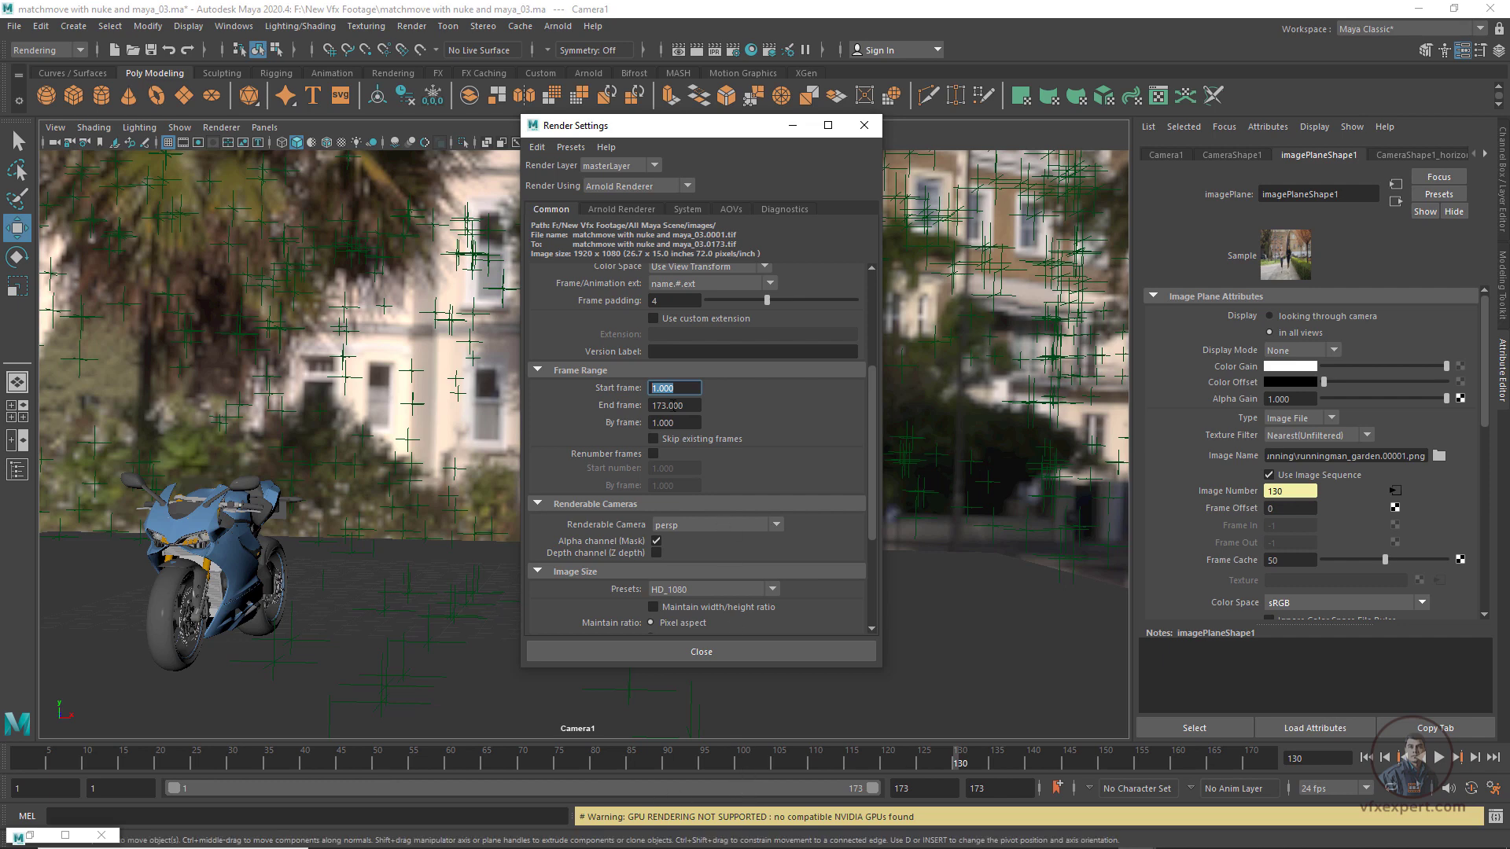
left_click(681, 407)
left_click(696, 406)
left_click(914, 792)
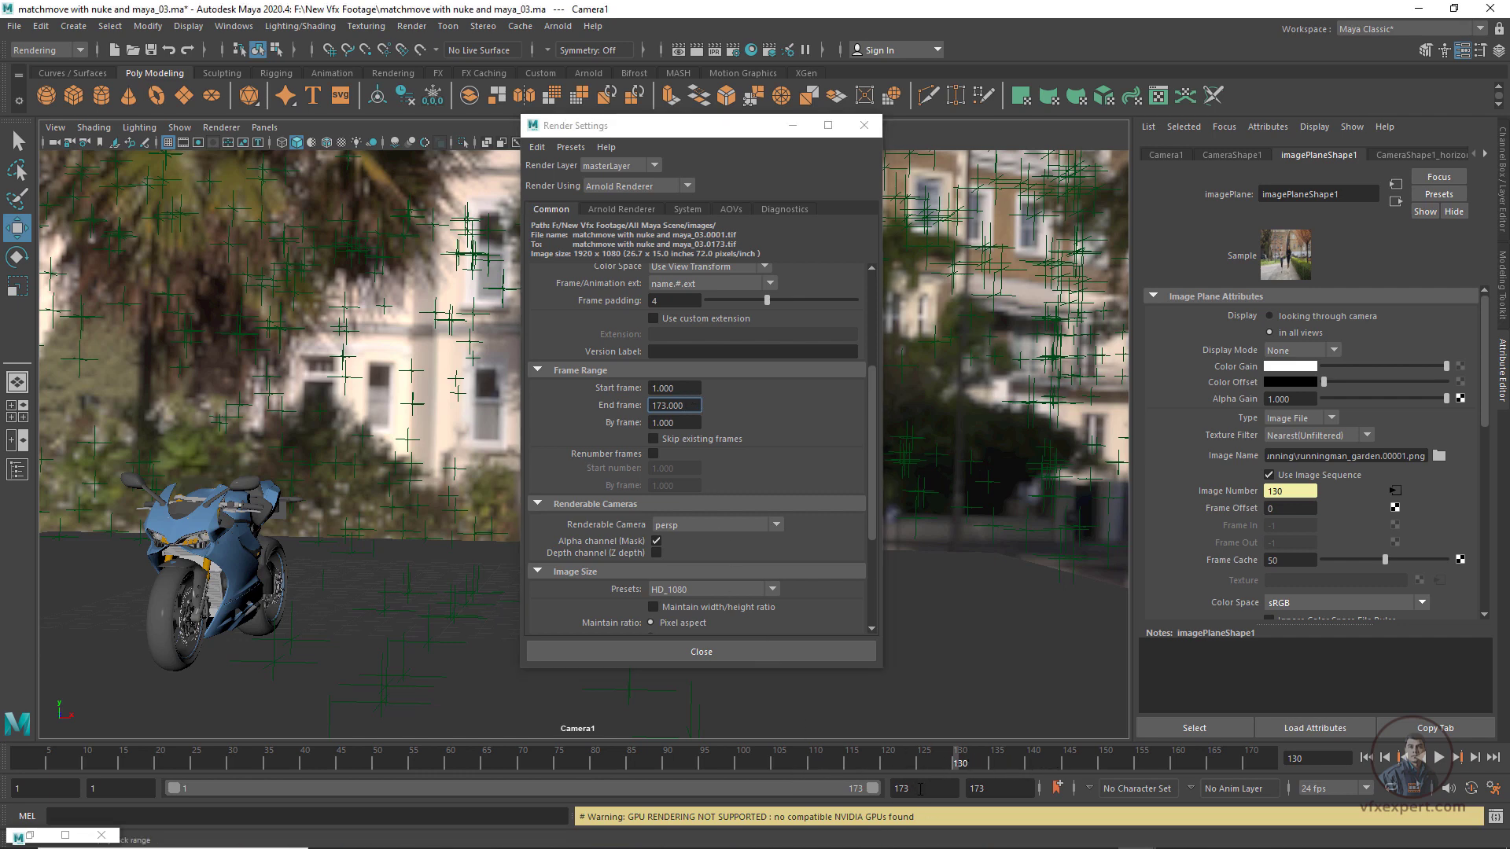
left_click(18, 788)
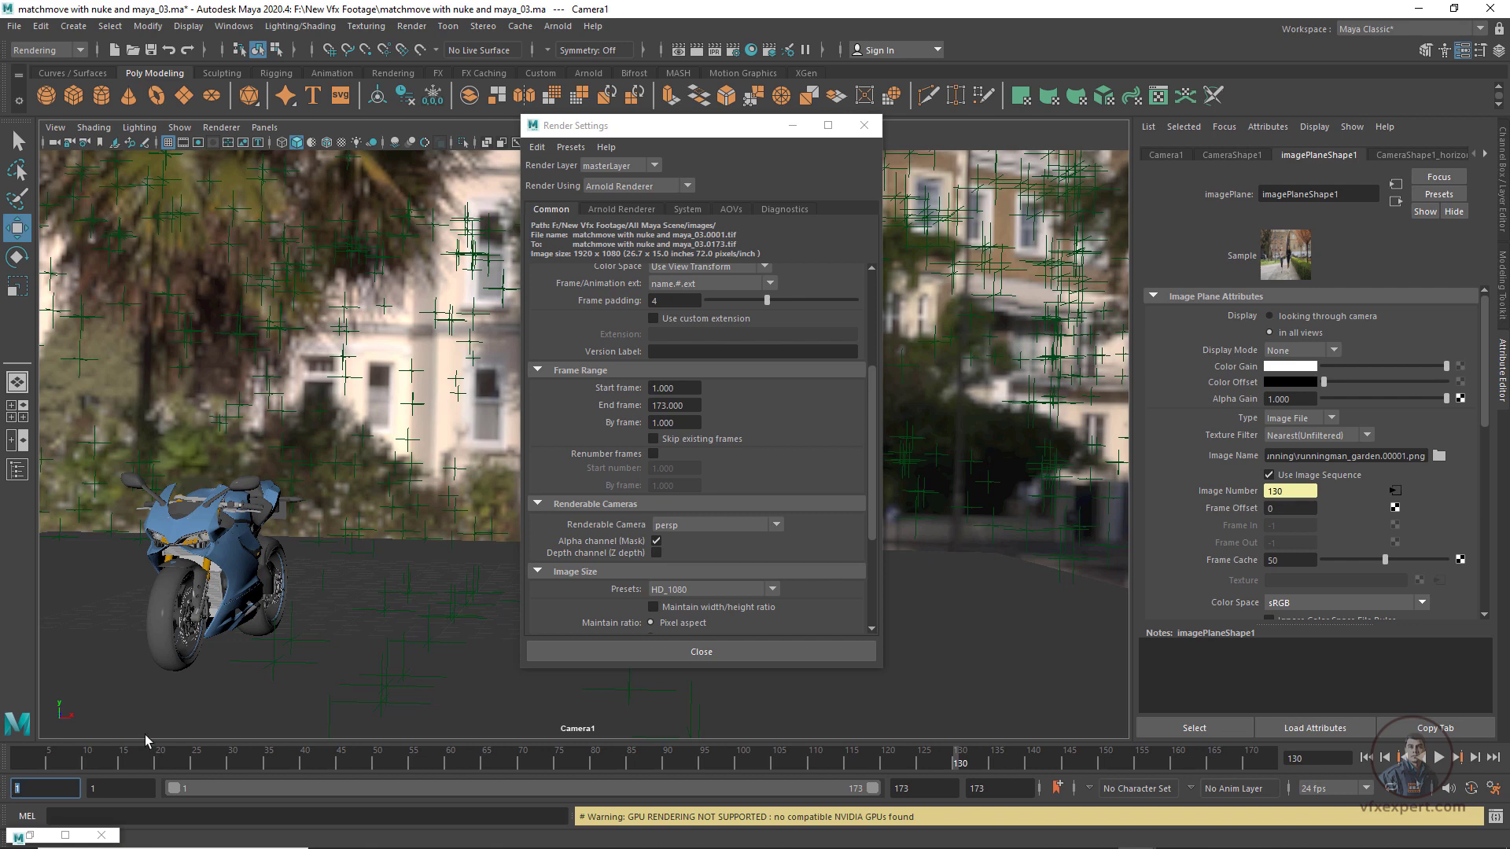
left_click(790, 432)
Set the renderable camera to Camera1, review the output options and close the render settings
scroll(800, 454, "down", 2)
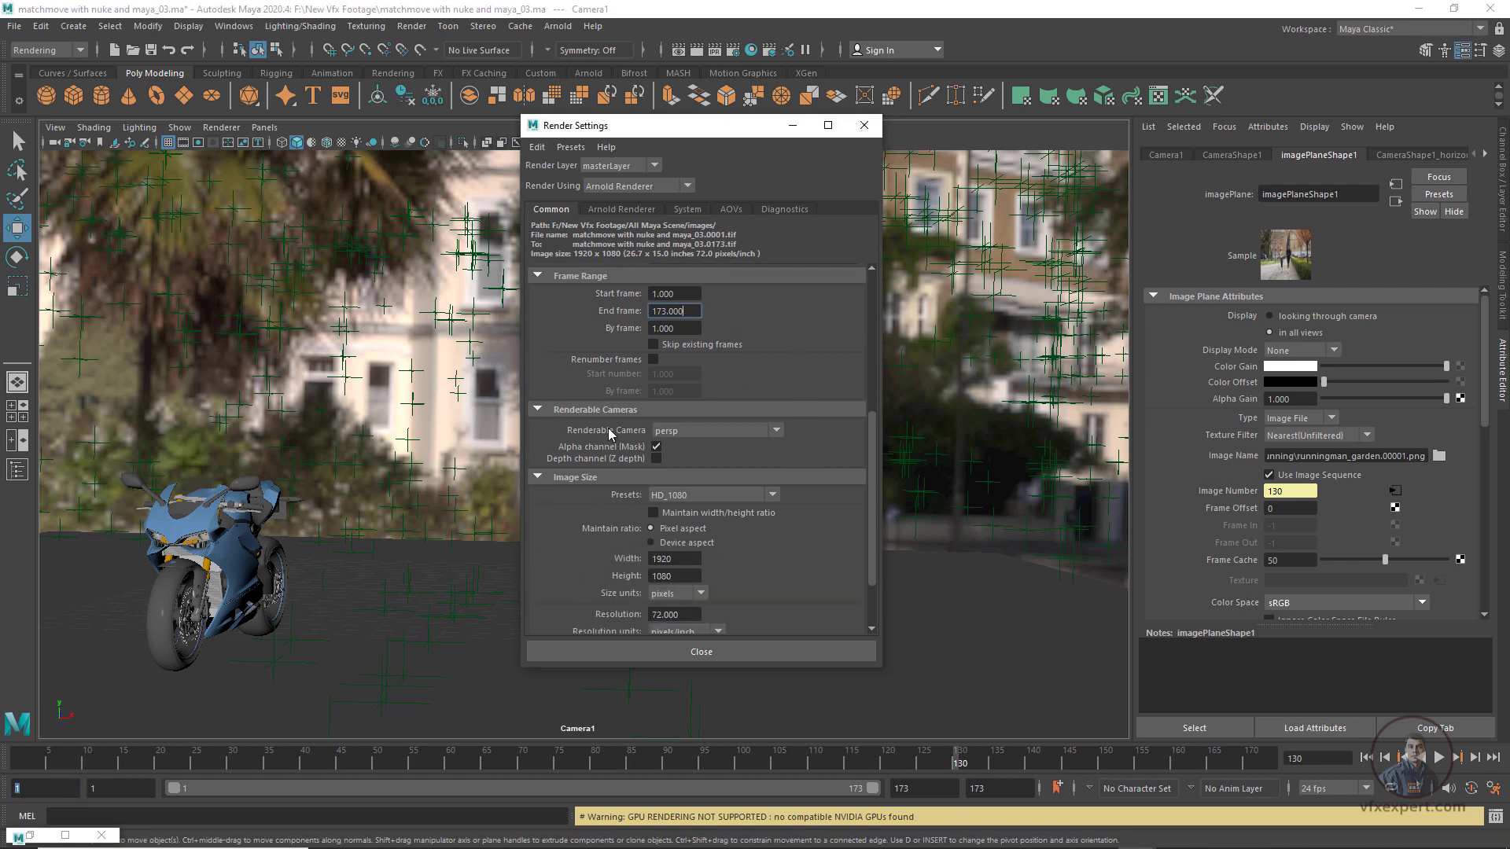
left_click(751, 432)
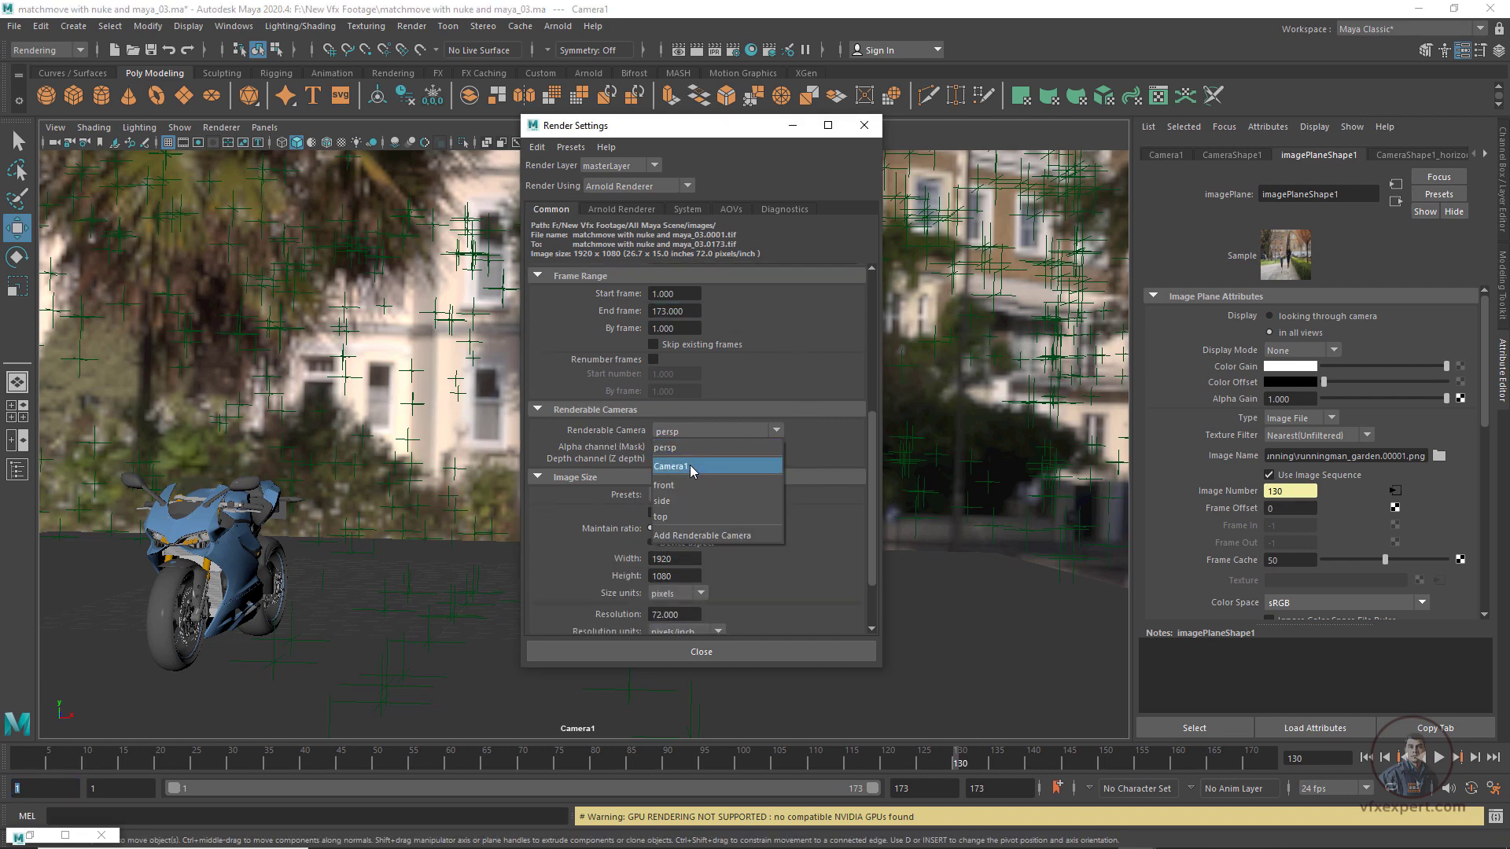
left_click(690, 465)
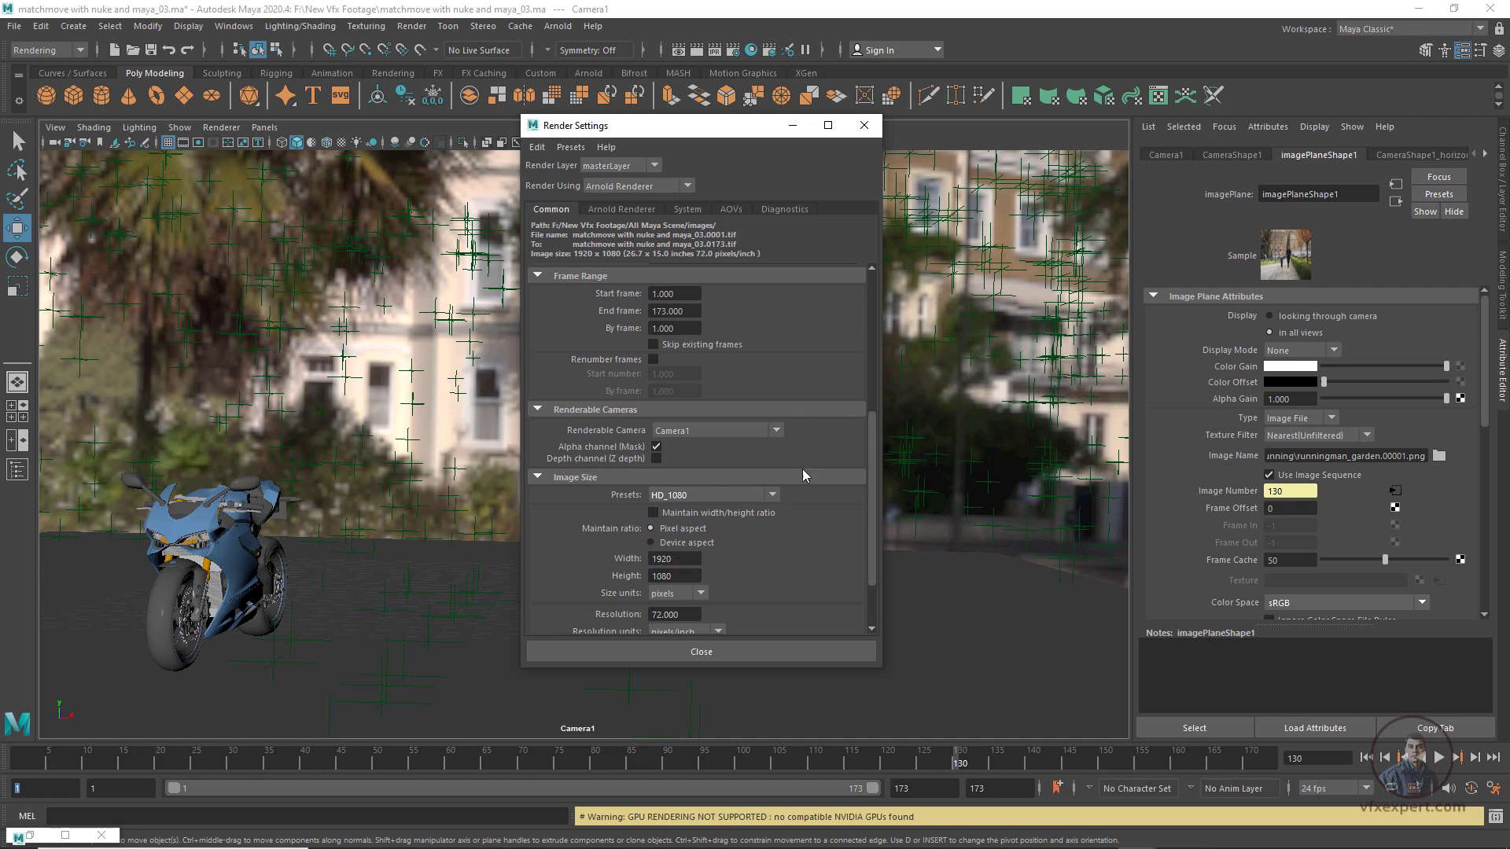
scroll(786, 527, "up", 5)
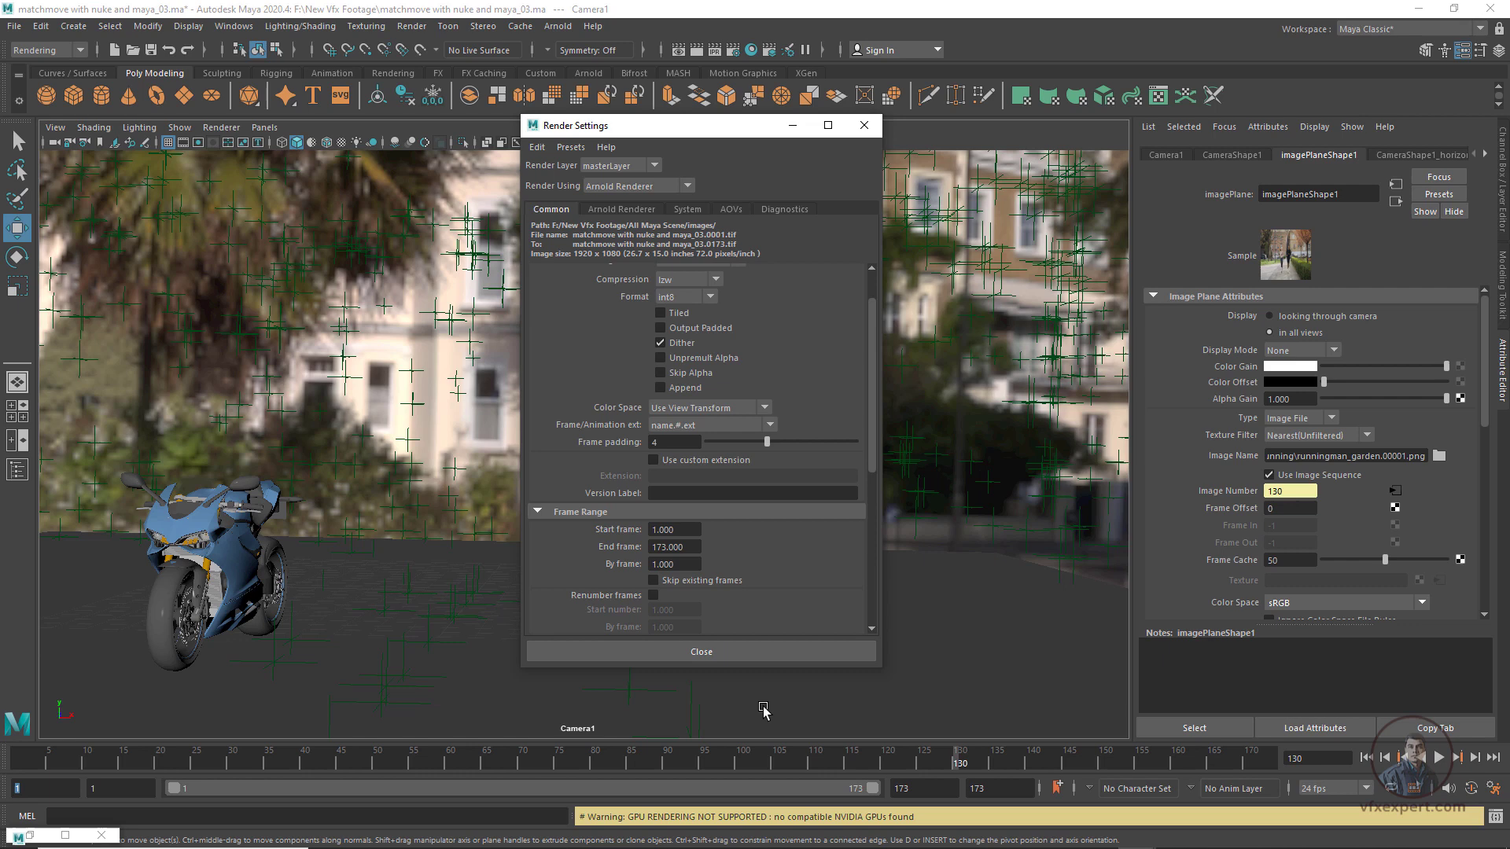
left_click(785, 651)
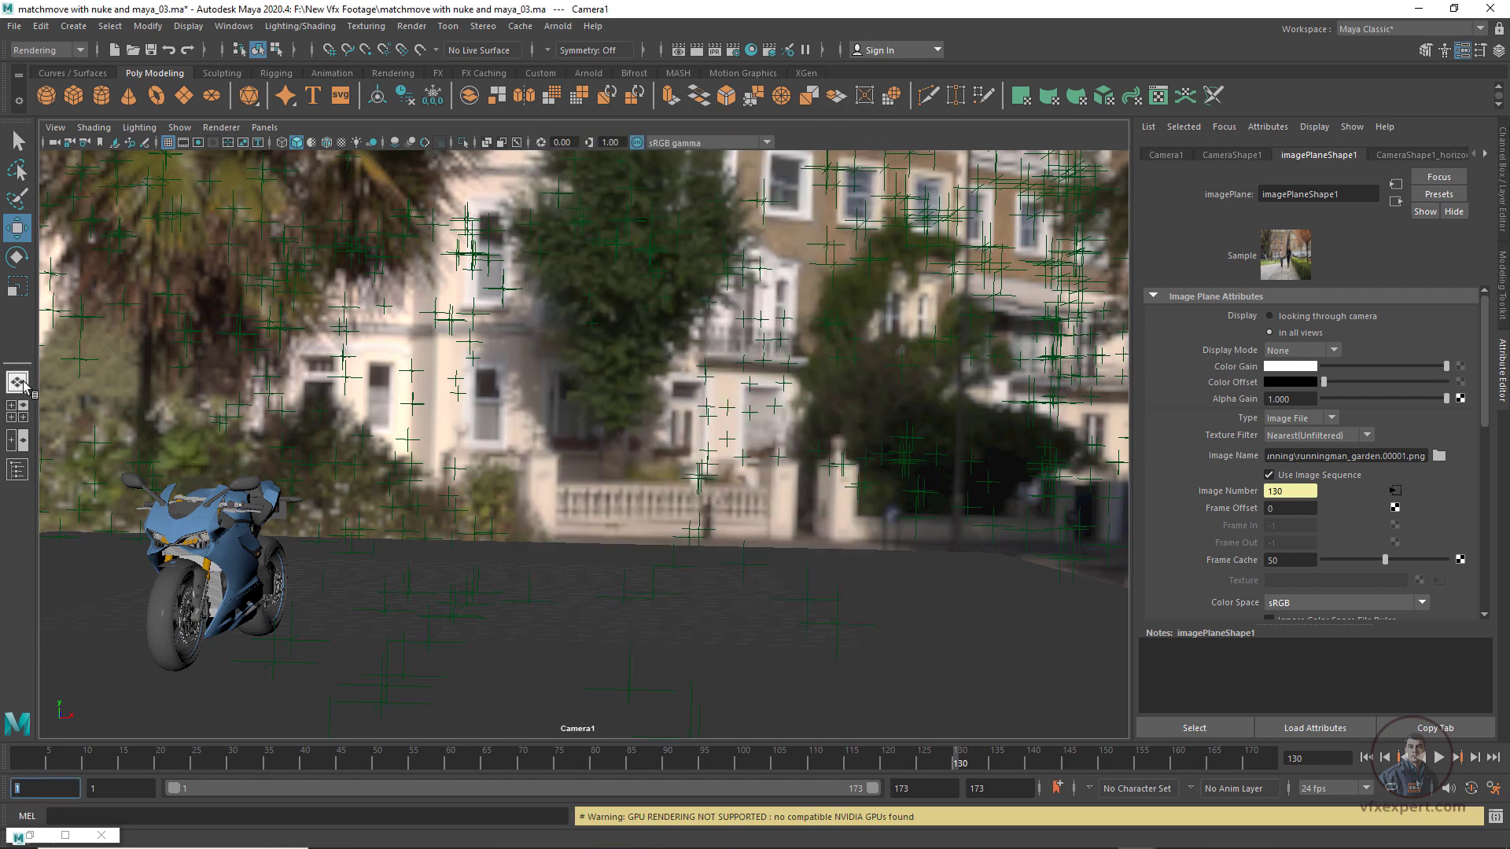
Start a batch render of the motorcycle sequence from the Rendering menu set
left_click(46, 49)
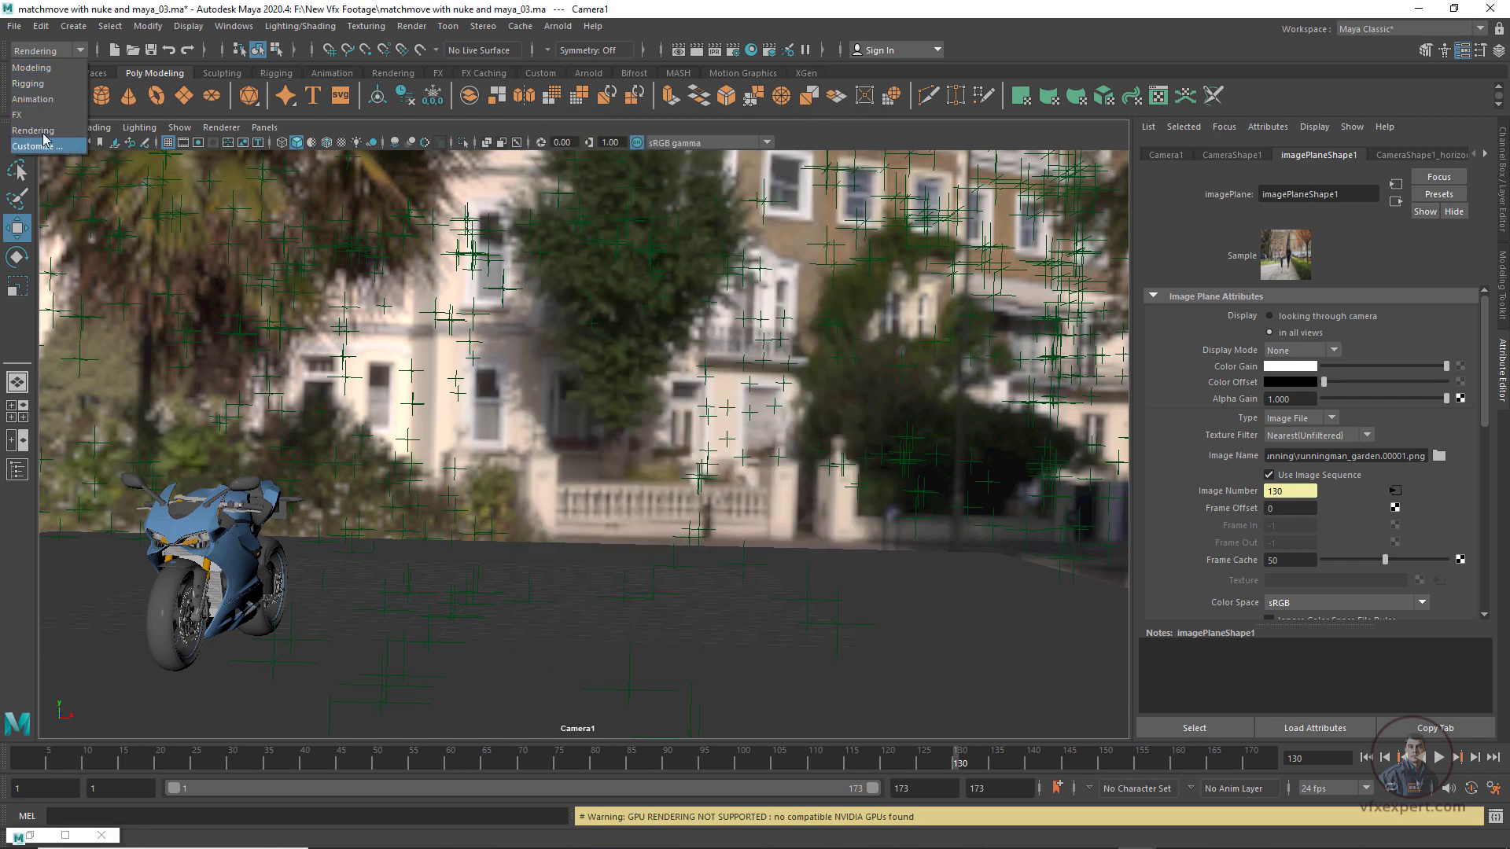
left_click(35, 130)
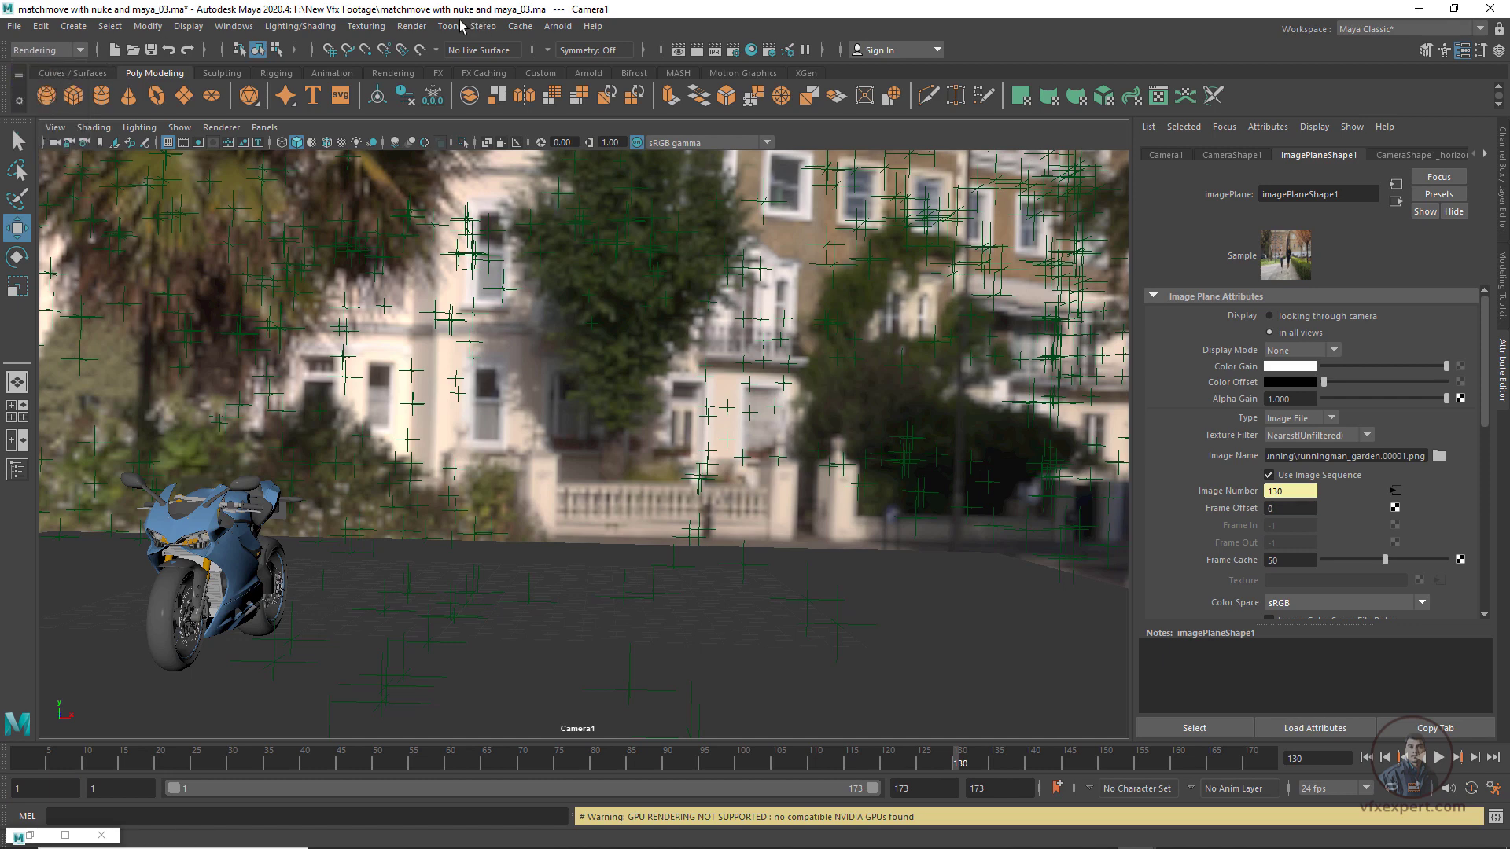
left_click(411, 28)
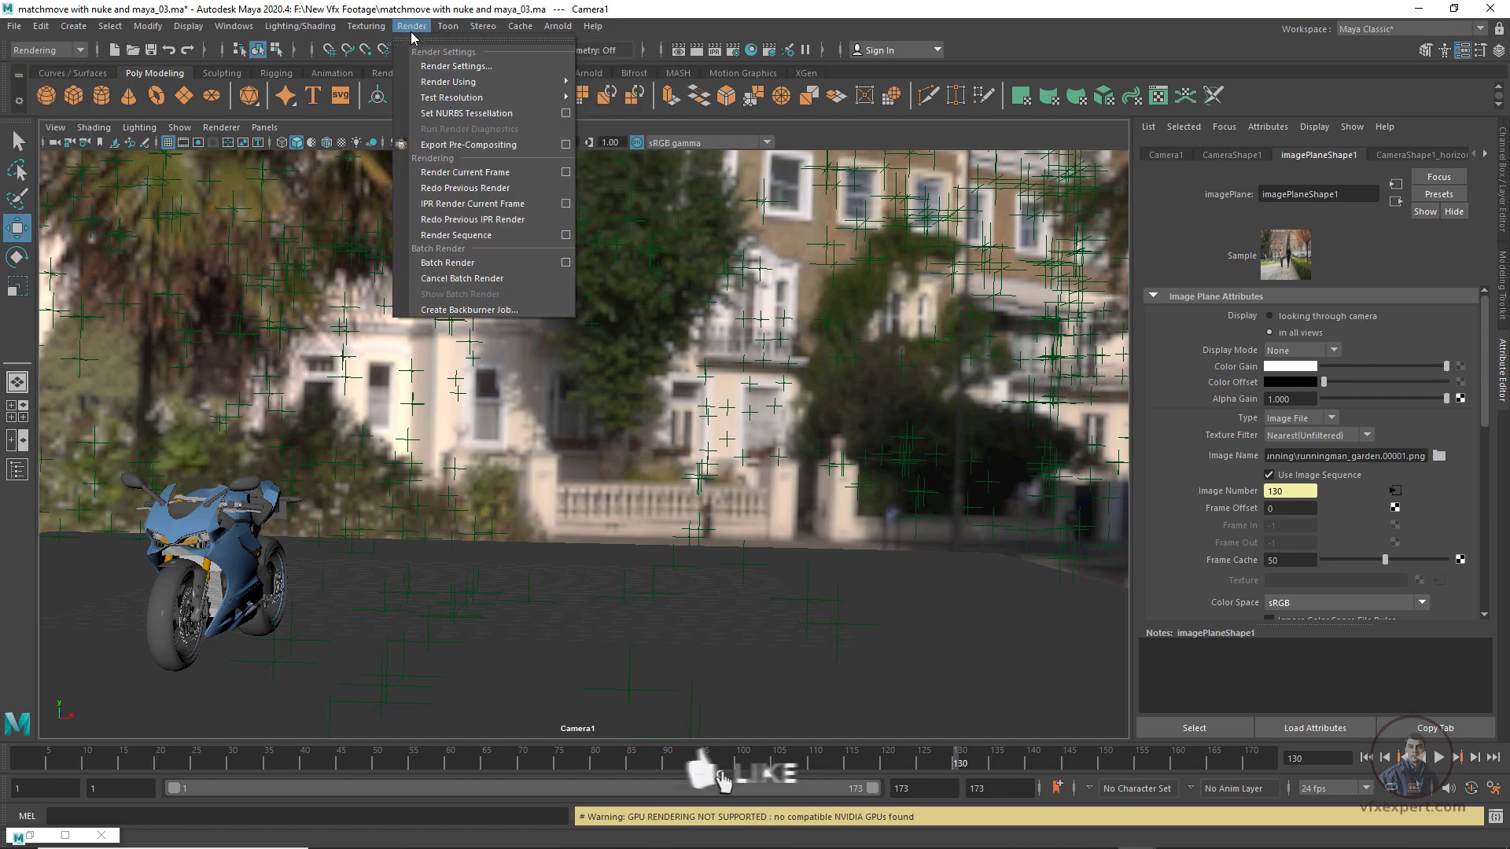
left_click(459, 264)
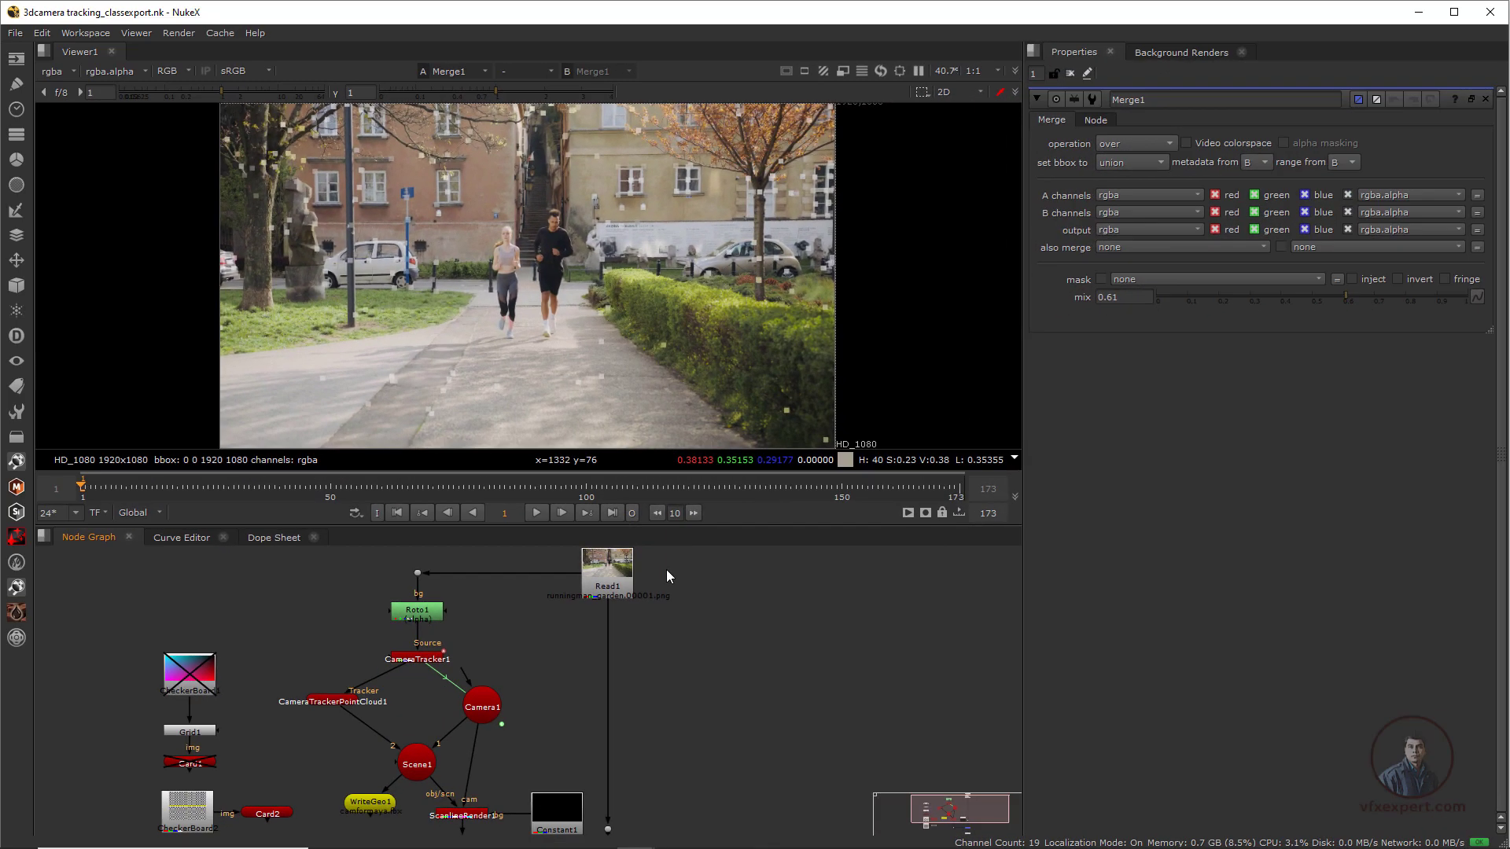
Switch to NukeX and read in the "matchmove with nuke and maya_03.####.tif" 1-173 sequence from the All Maya Scene/images folder
left_click(22, 63)
left_click(33, 62)
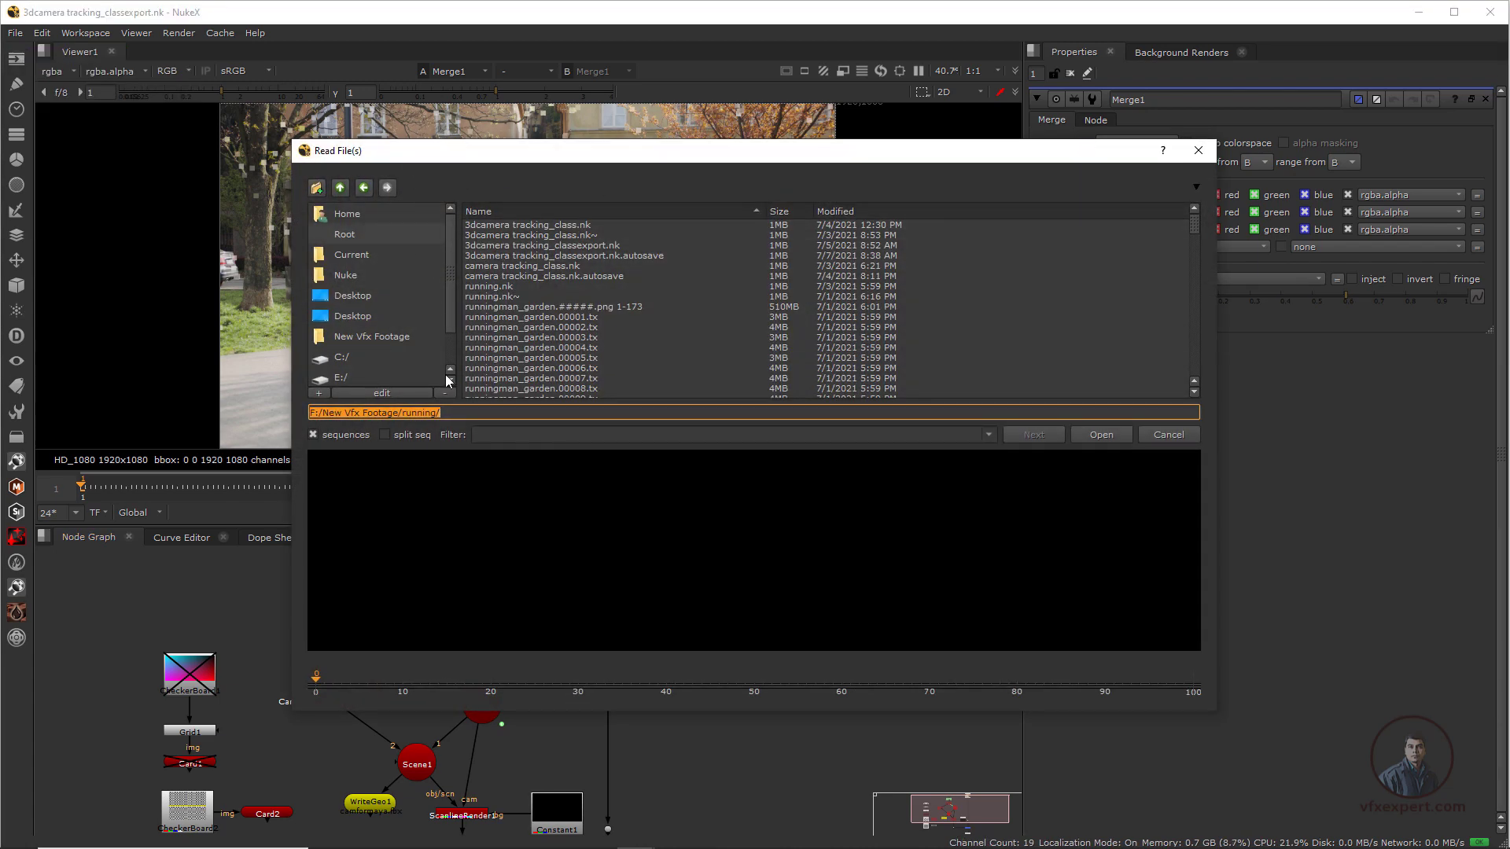
left_click(339, 187)
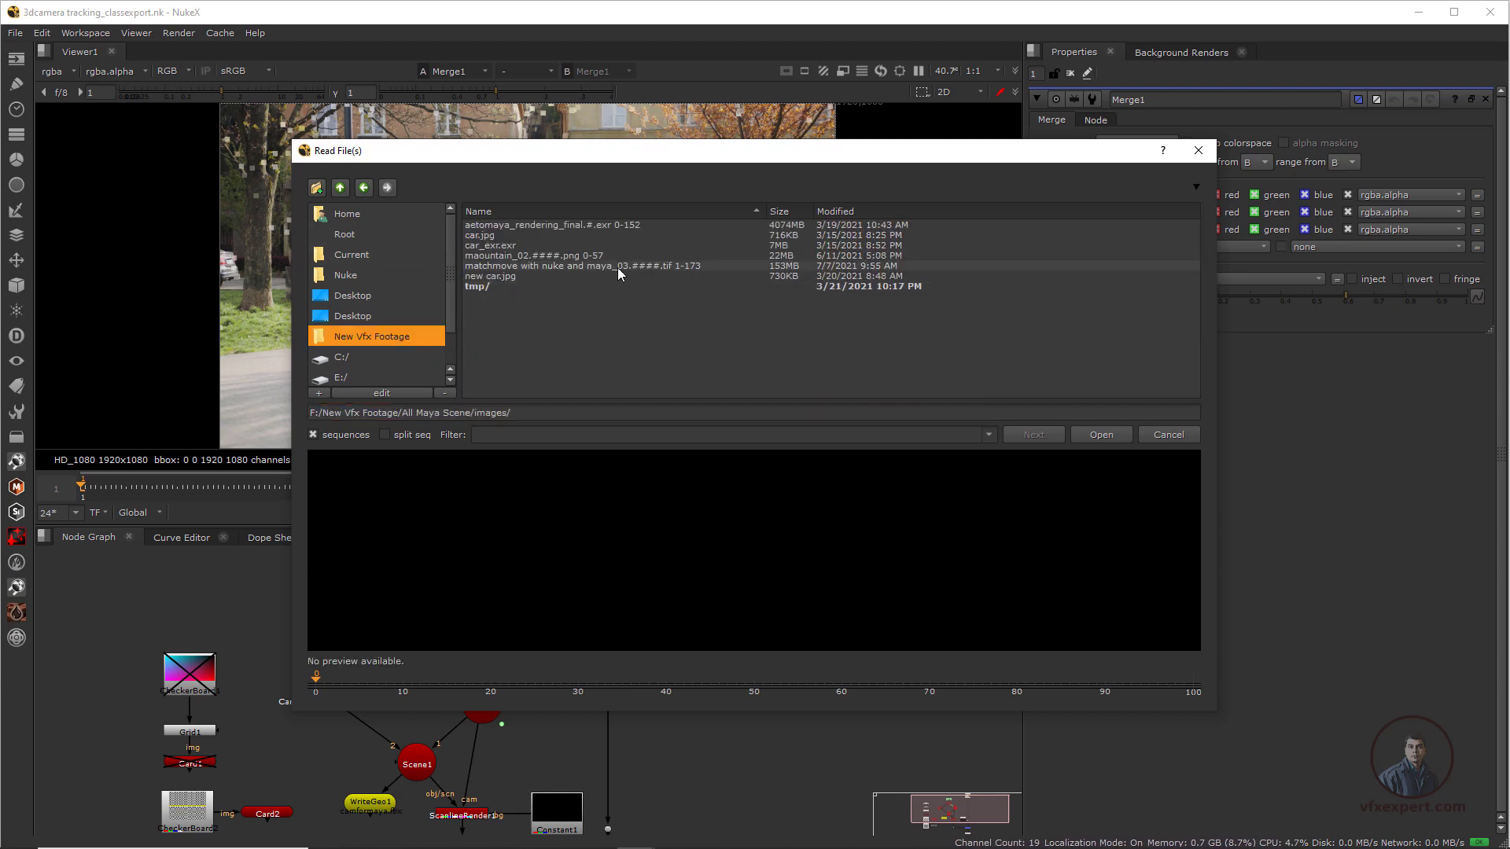
left_click(617, 267)
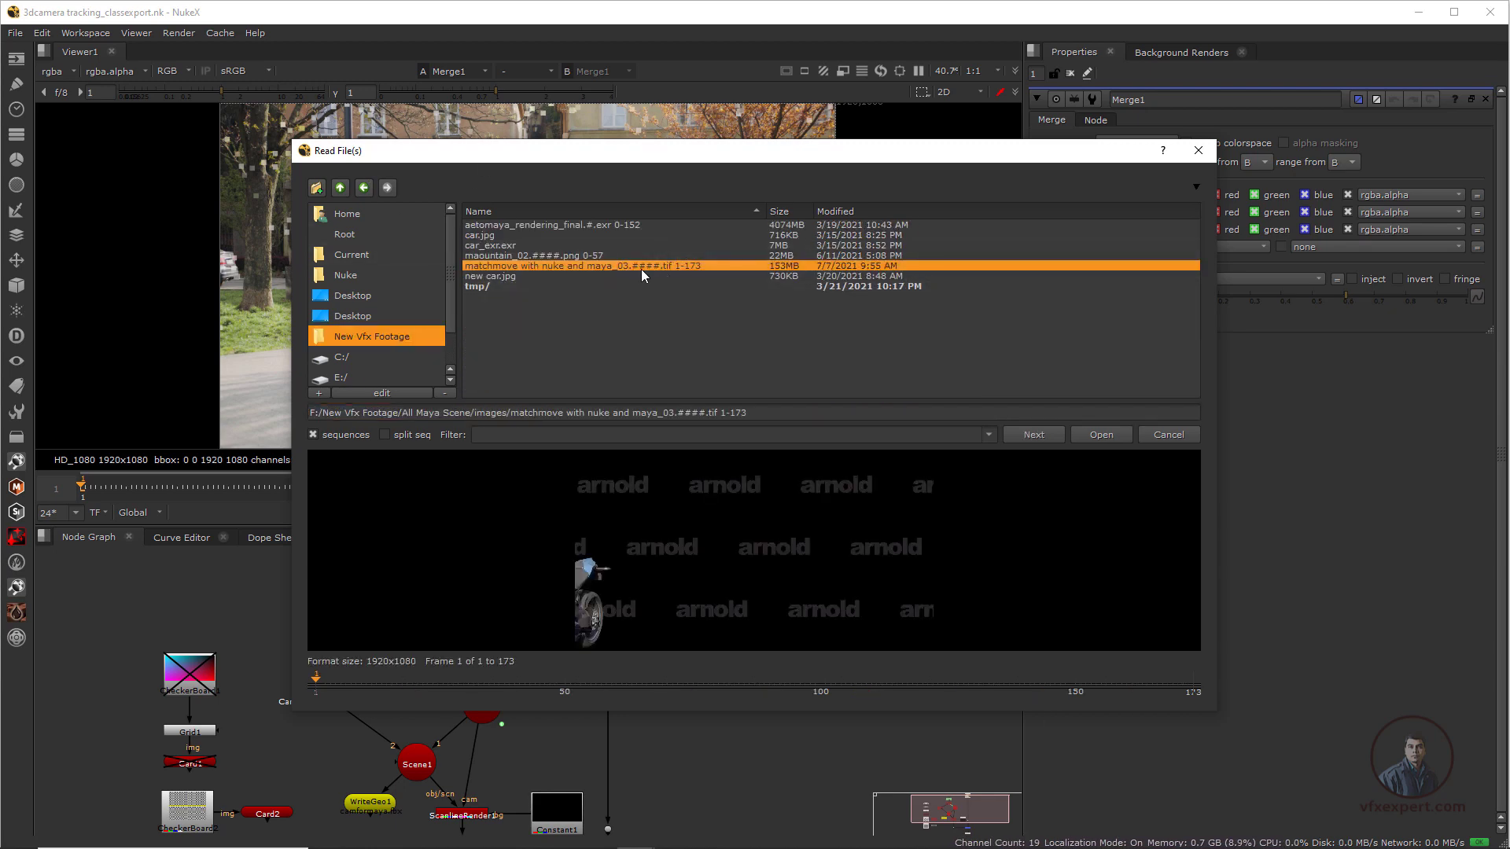
left_click(1097, 437)
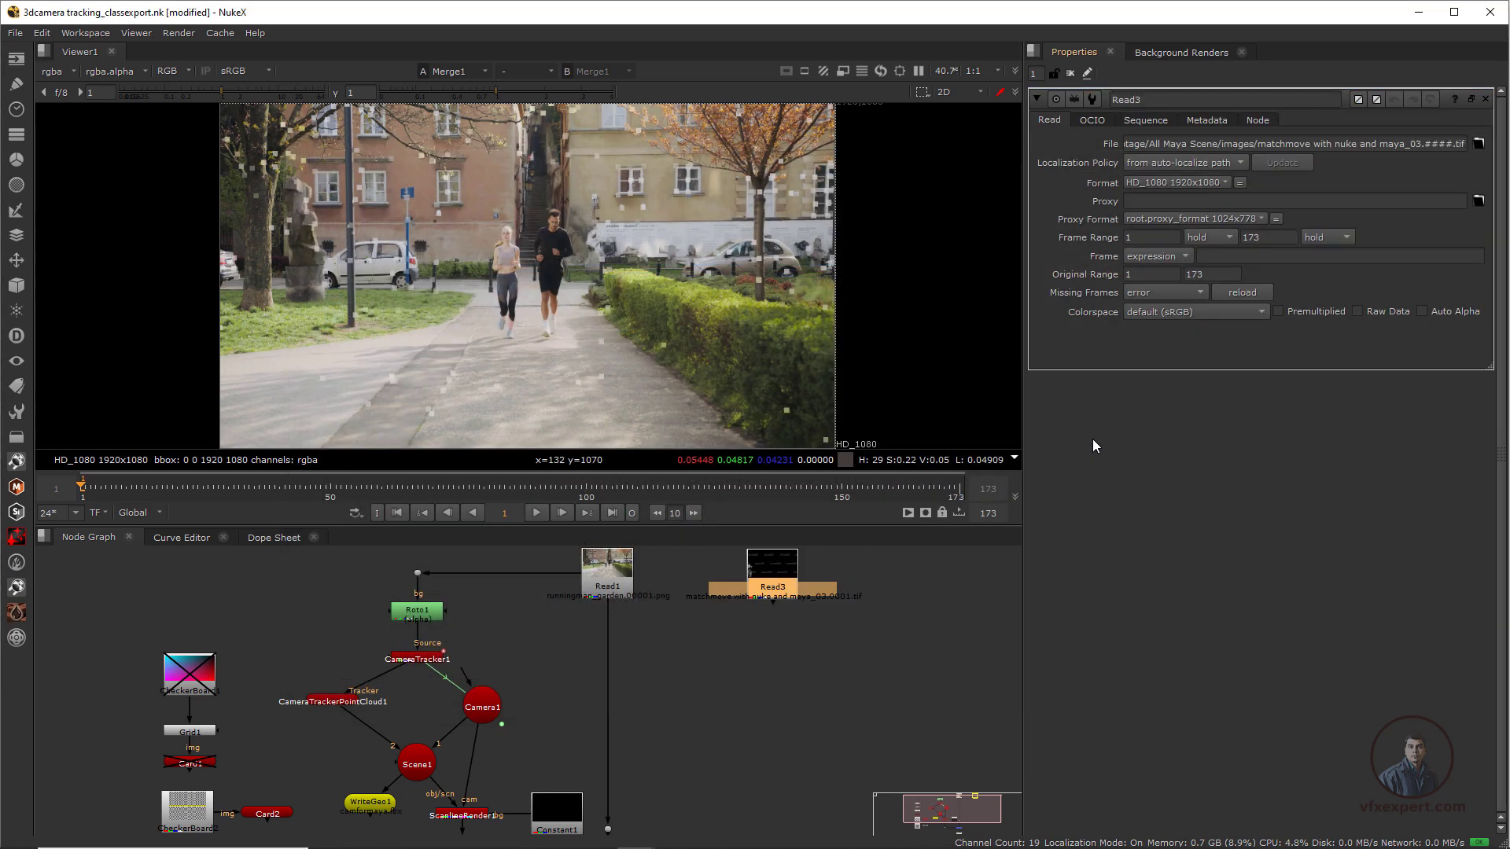
View the rendered motorcycle sequence from Read3 and scrub to frame 129
left_click(794, 598)
key("1")
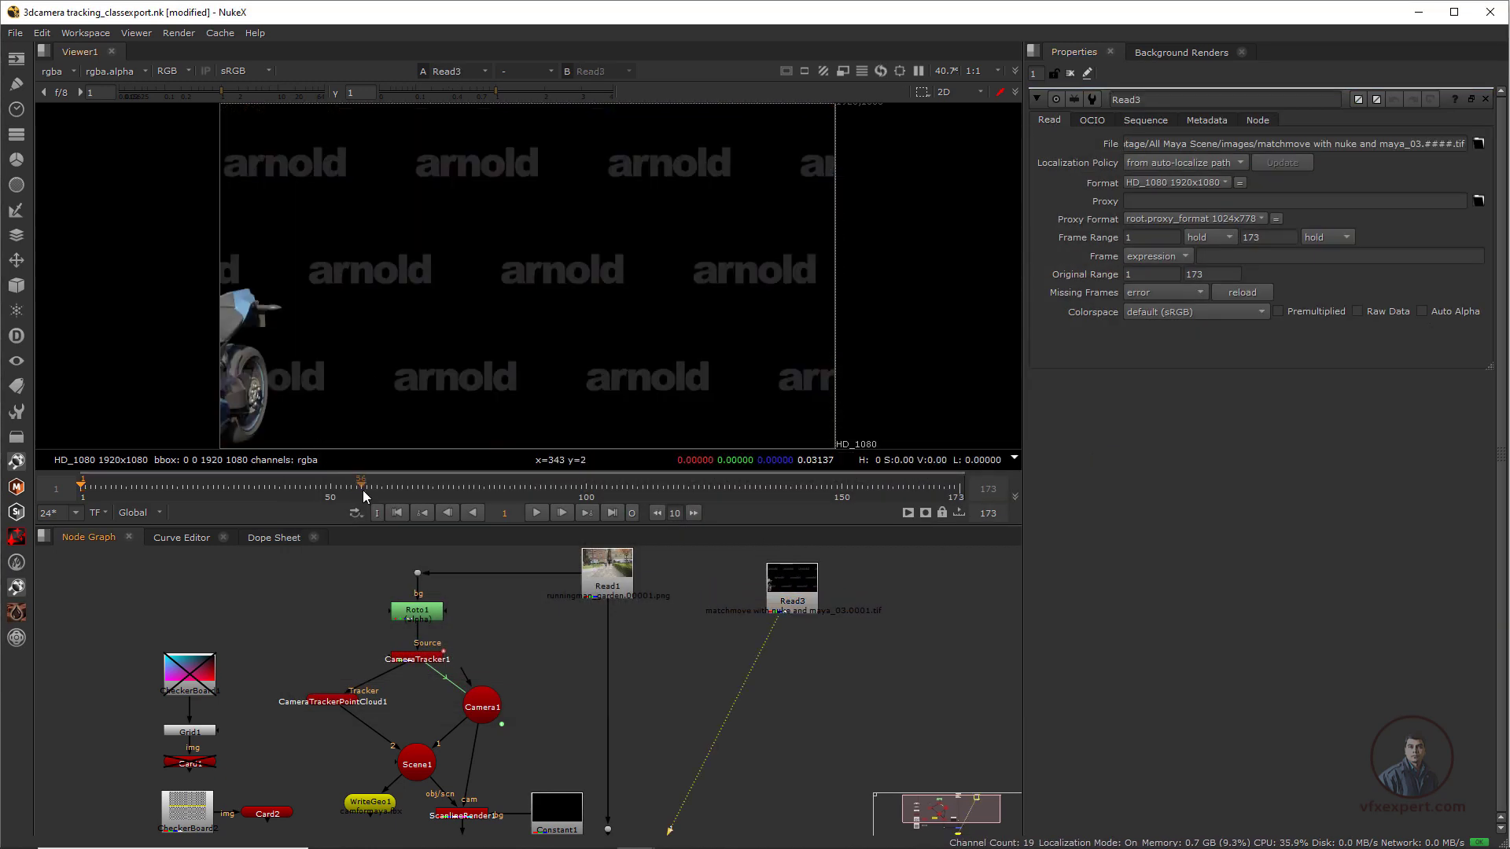
left_click_drag(519, 490, 734, 494)
scroll(463, 313, "up", 1)
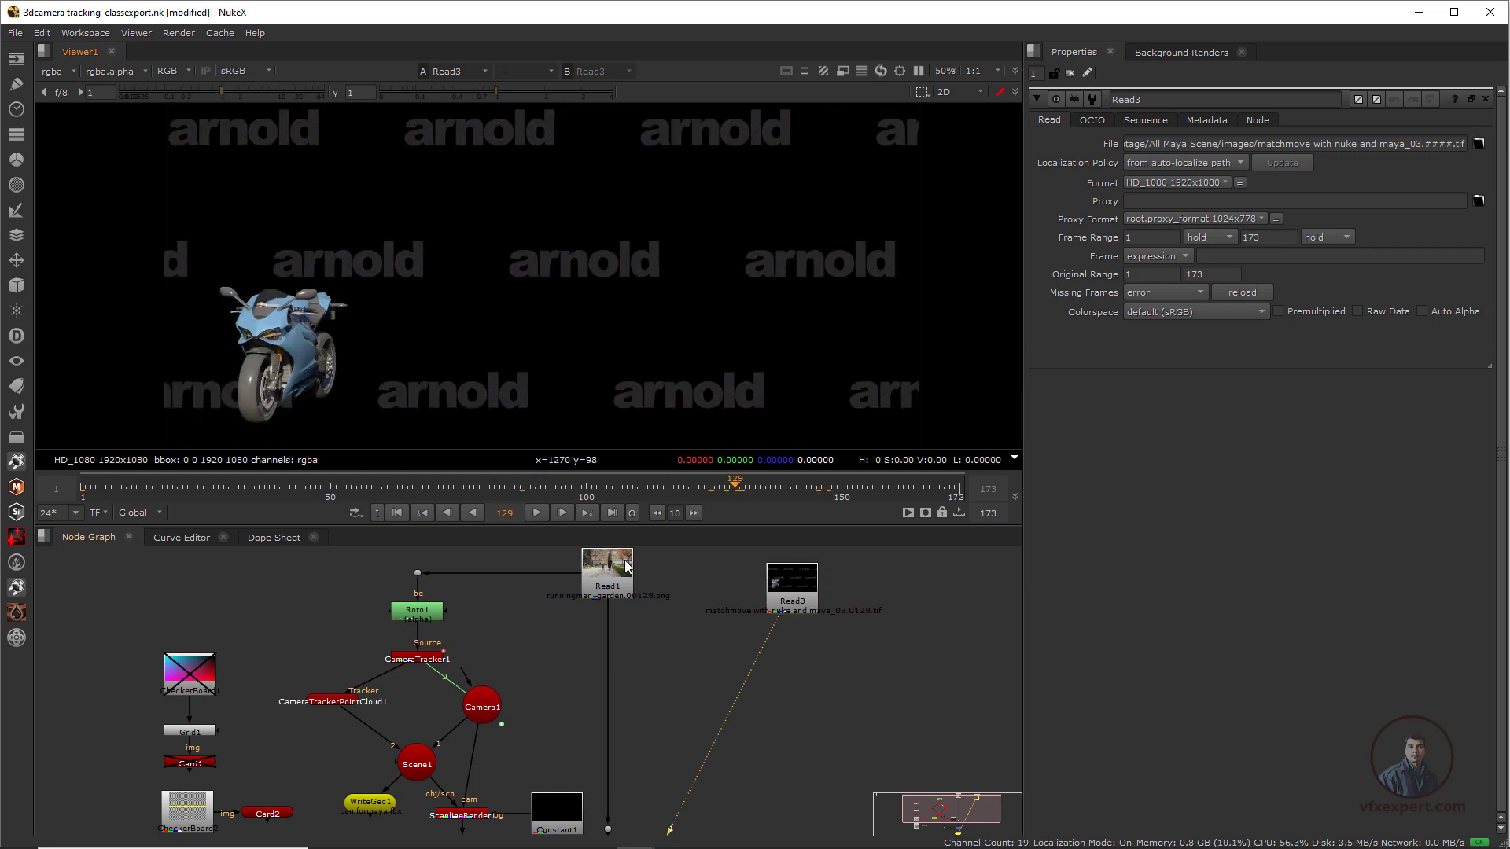
View the runningman_garden footage from Read1 in the viewer
scroll(465, 640, "down", 1)
middle_click_drag(660, 653, 525, 747)
scroll(528, 657, "up", 3)
middle_click_drag(401, 708, 379, 653)
left_click(390, 652)
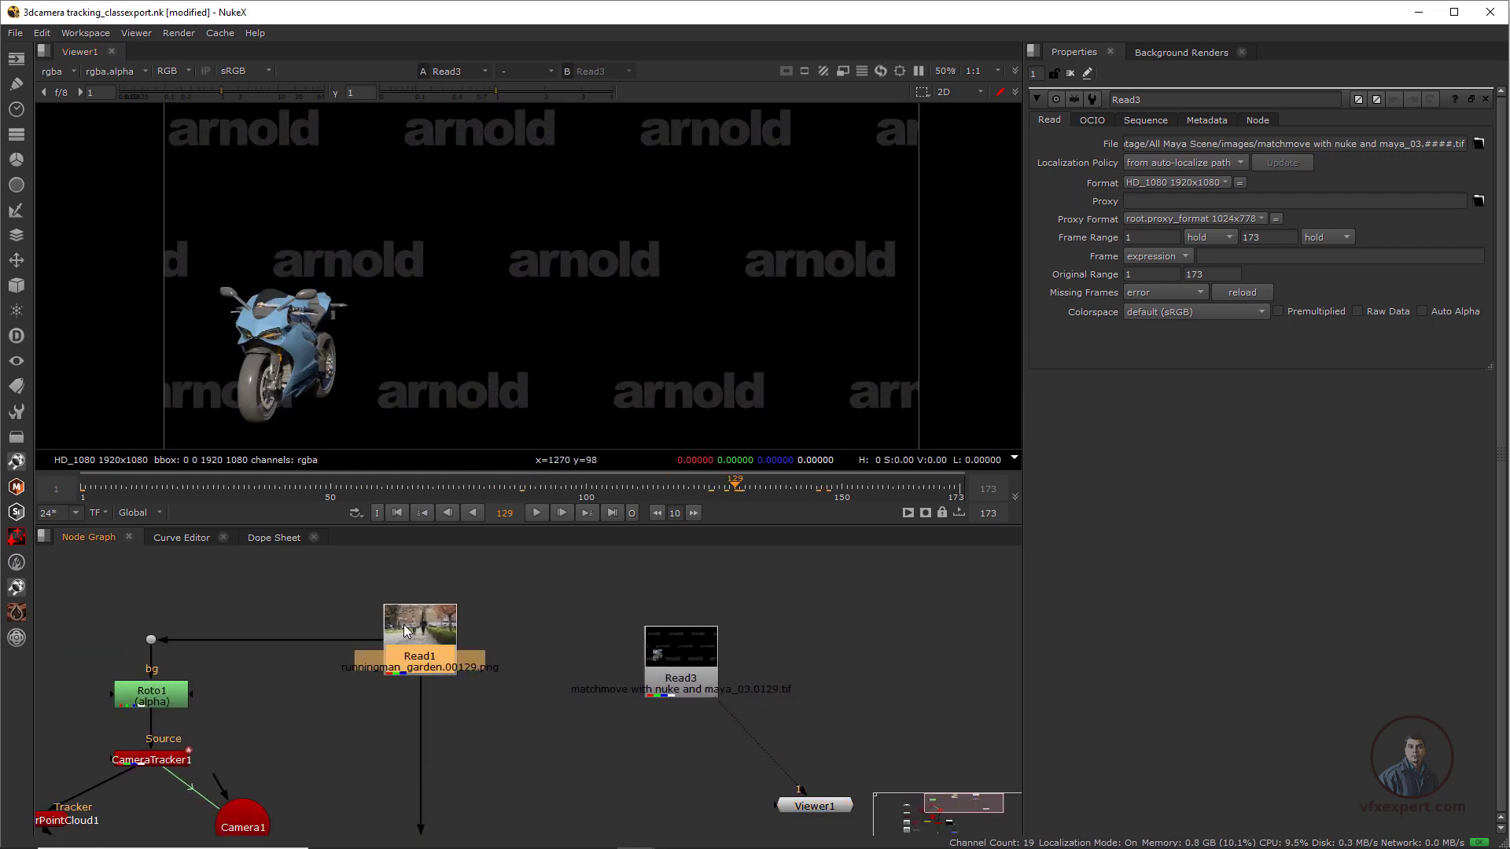
key("1")
scroll(509, 294, "down", 2)
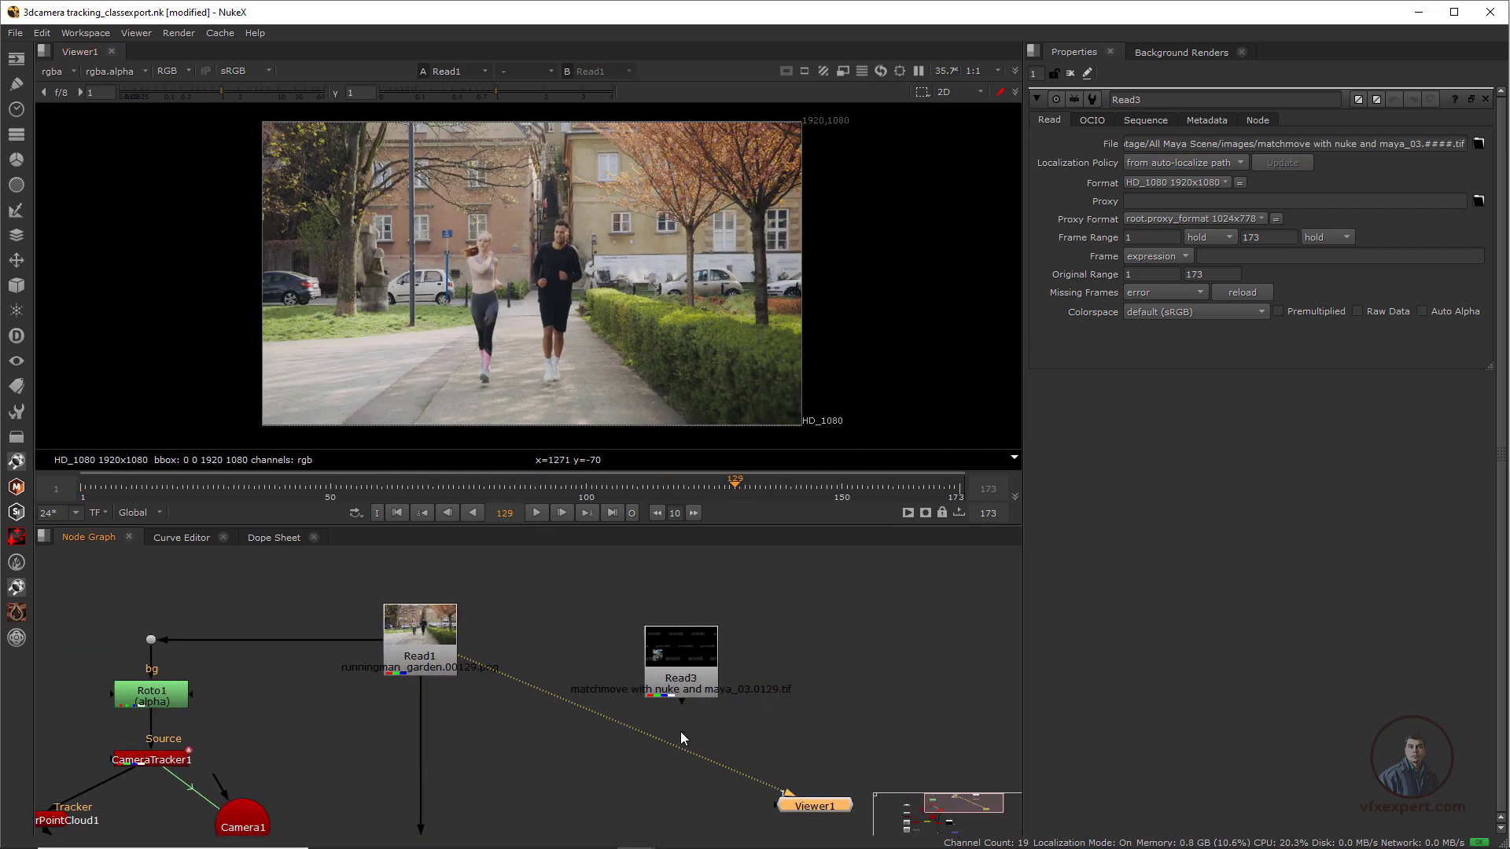
Add a Merge (over) node with Read1 as input B and Read3 as input A, arranging the nodes neatly
middle_click_drag(681, 732, 640, 662)
left_click_drag(777, 739, 434, 706)
left_click(611, 675)
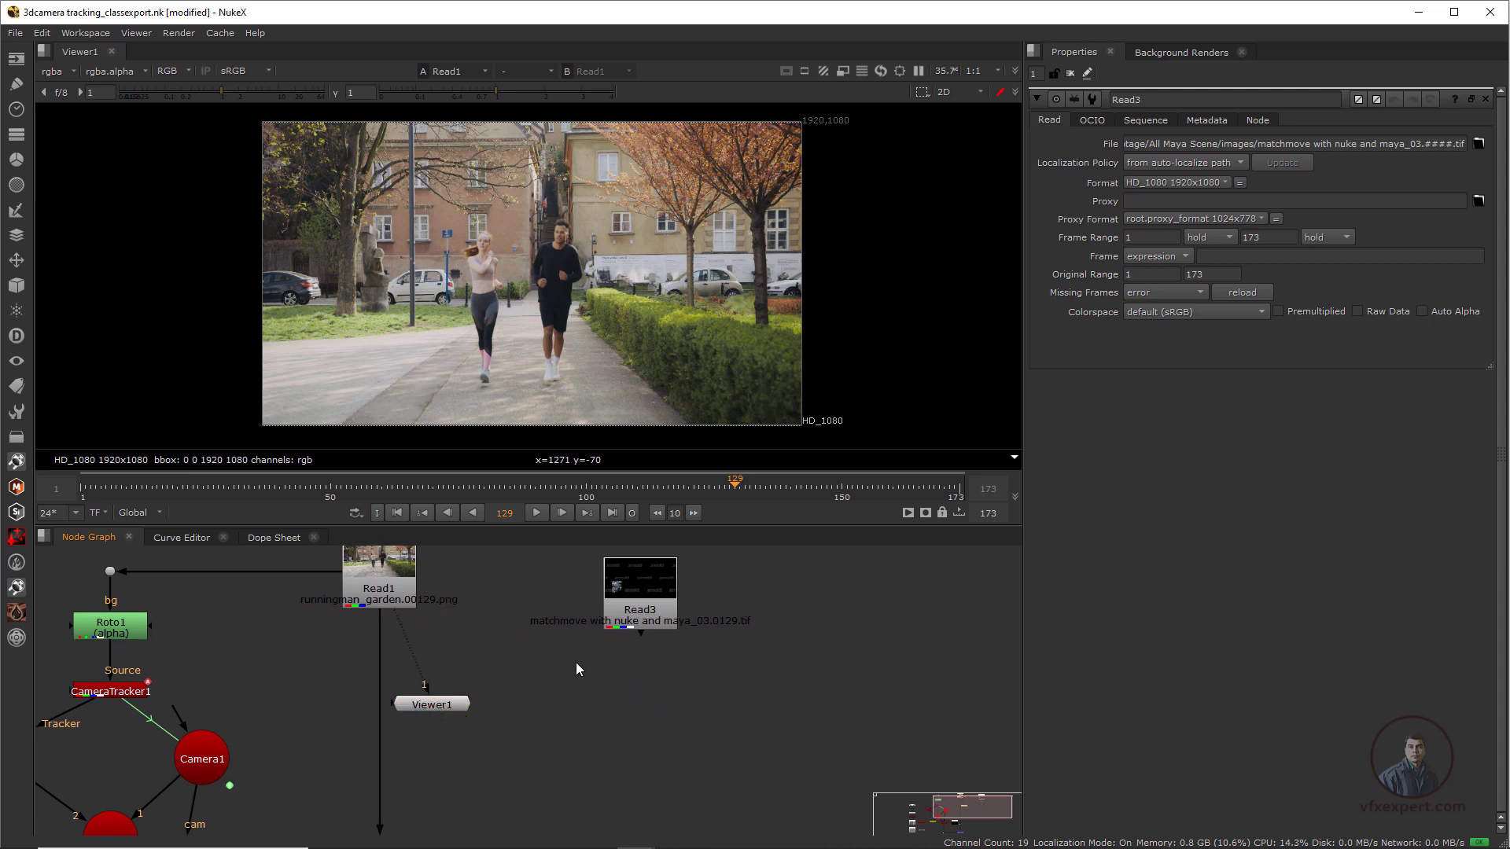
middle_click_drag(575, 668, 556, 733)
key("m")
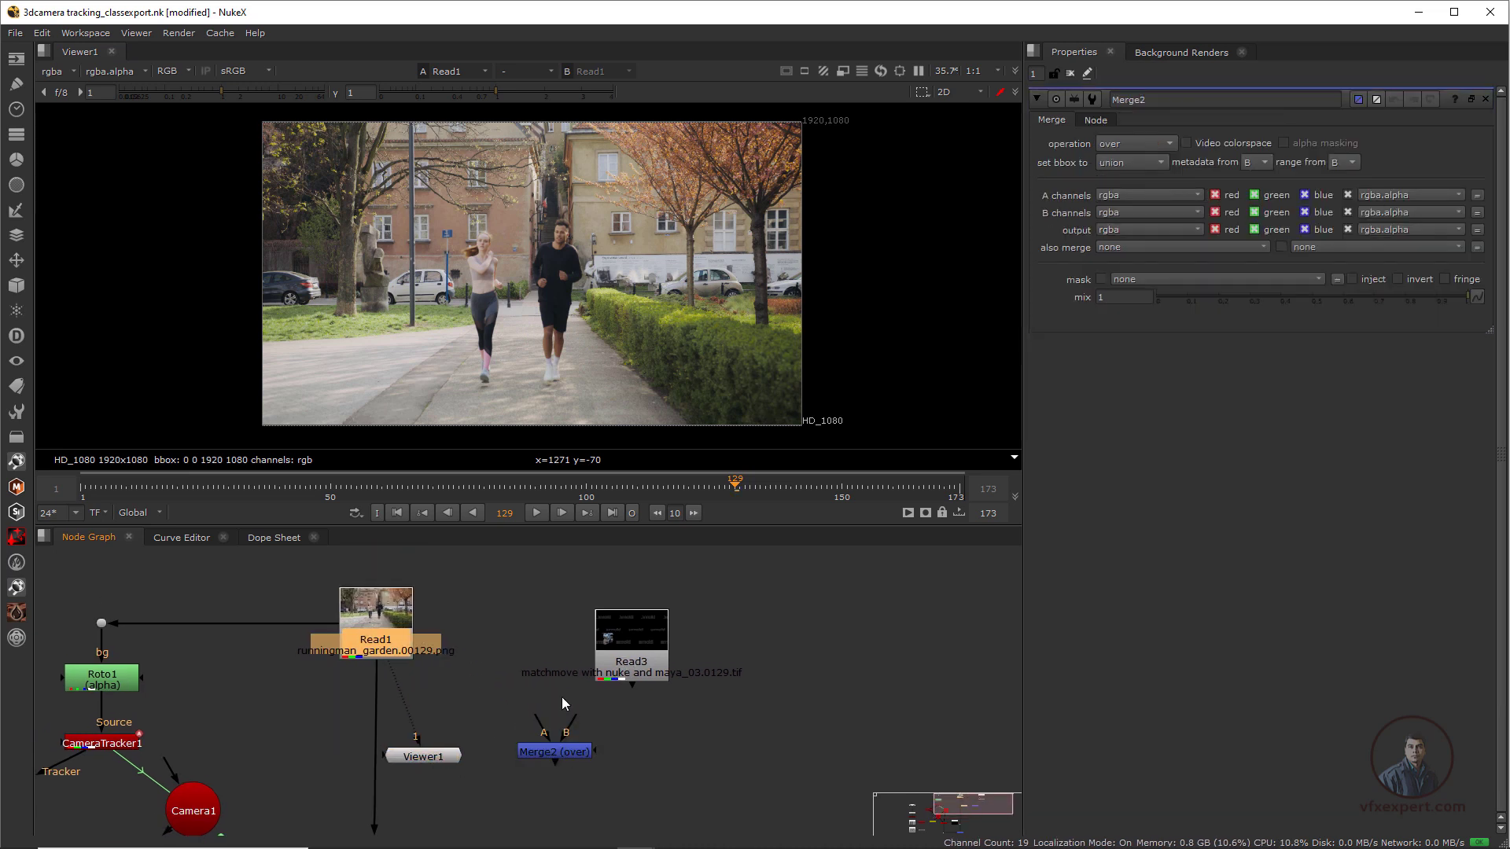
left_click_drag(577, 717, 409, 641)
left_click_drag(537, 717, 644, 651)
left_click_drag(639, 647, 555, 603)
left_click_drag(551, 750, 548, 725)
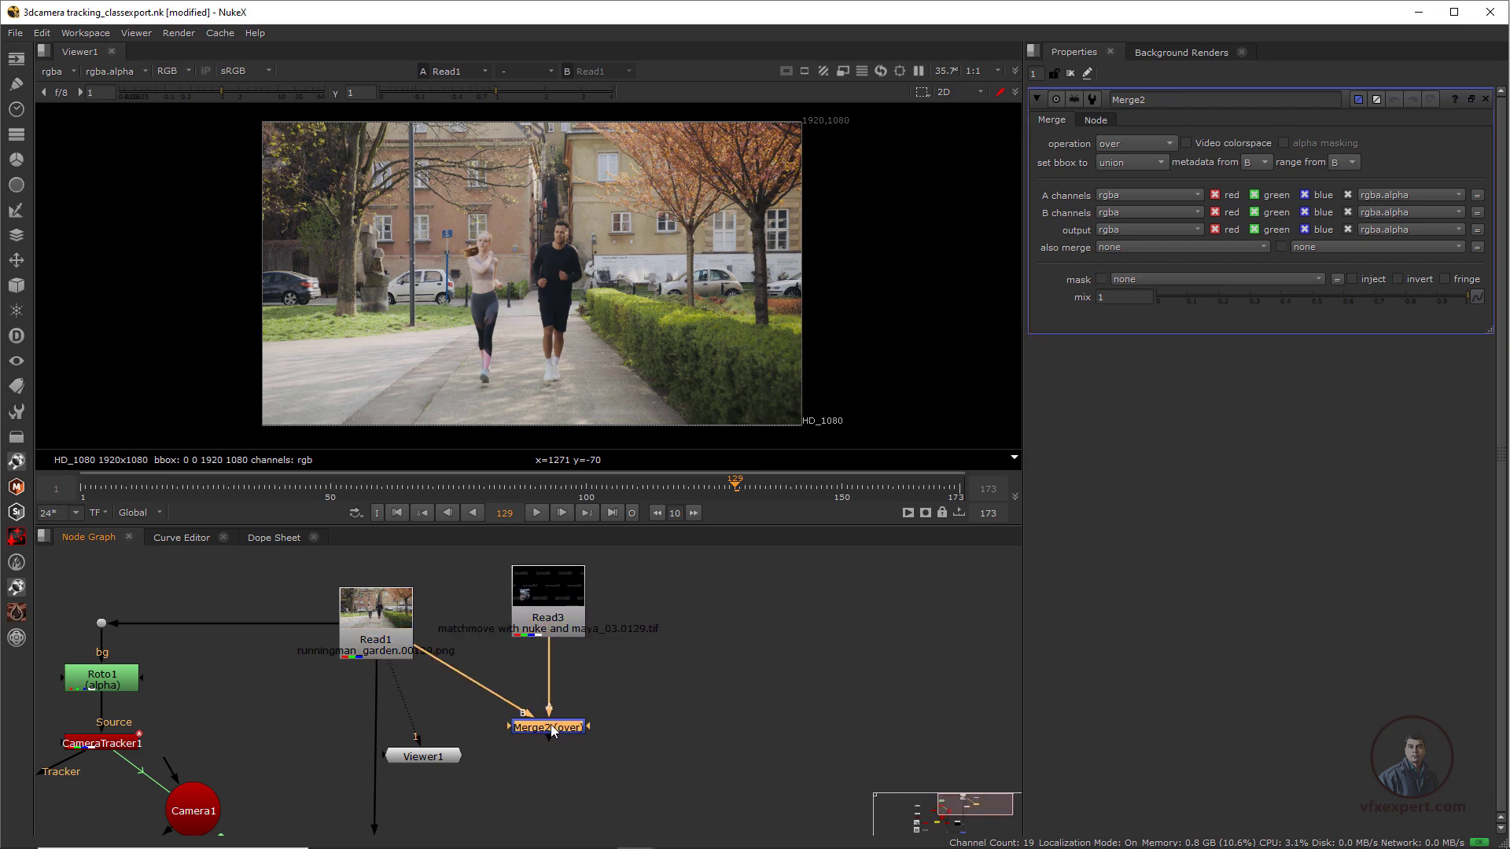
View the merged composite, examine the motorcycle against the footage up close, and place the Viewer node beneath the merge
key("1")
scroll(371, 357, "up", 2)
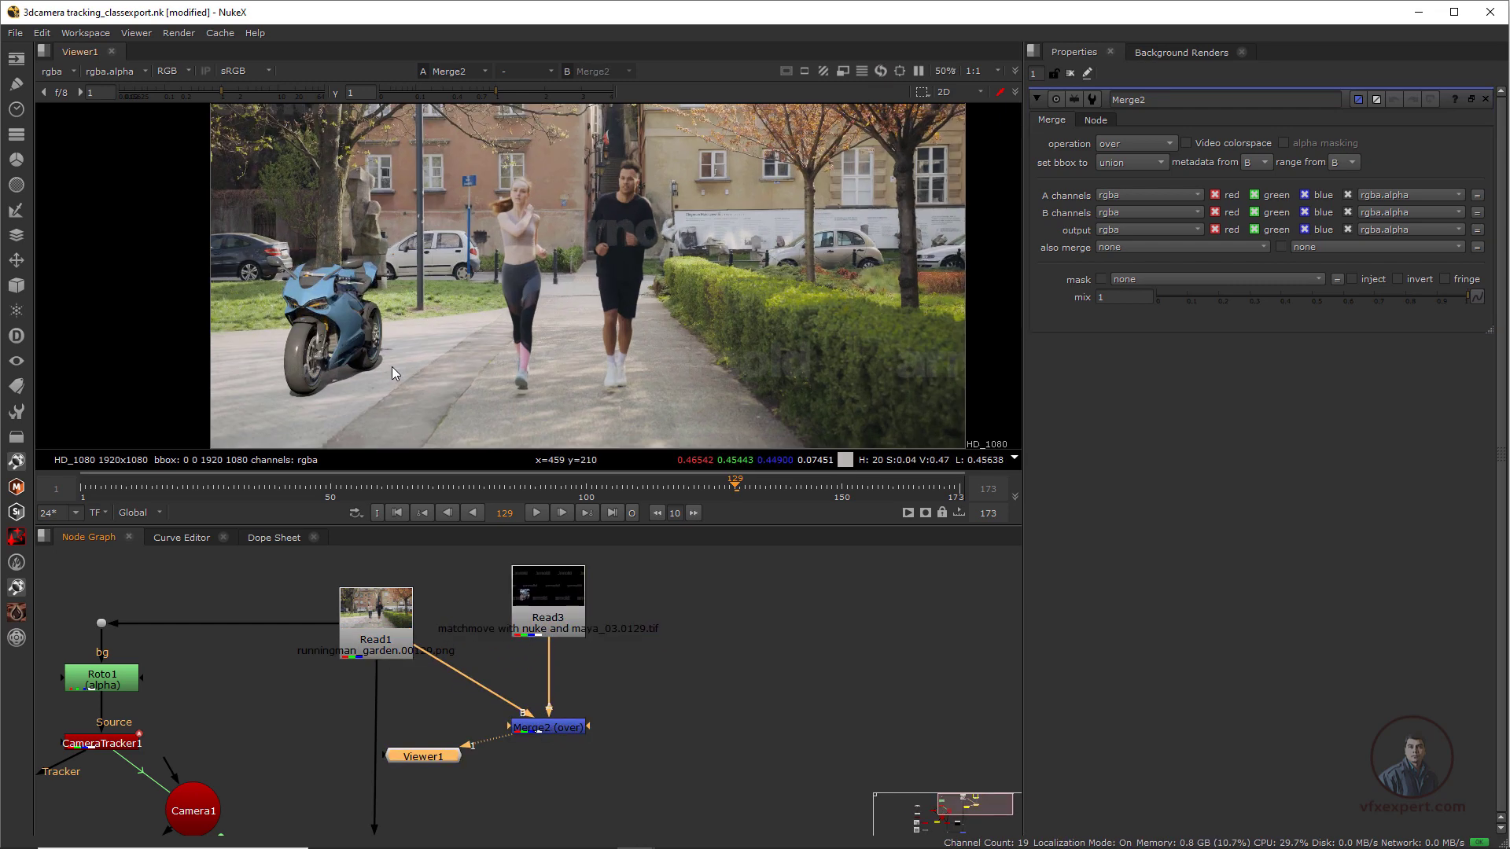
scroll(648, 249, "up", 2)
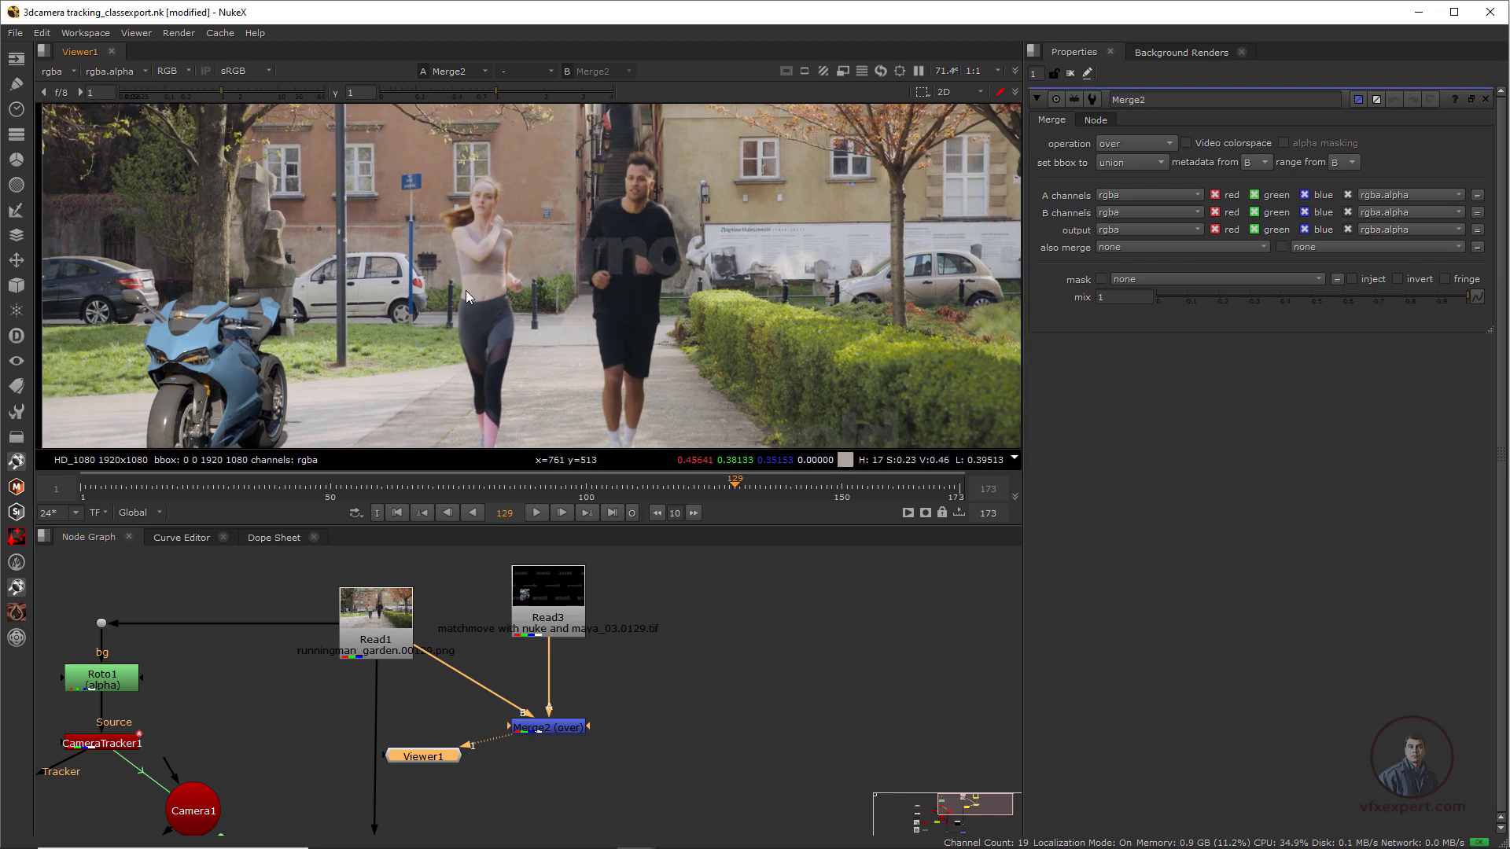
scroll(466, 296, "down", 2)
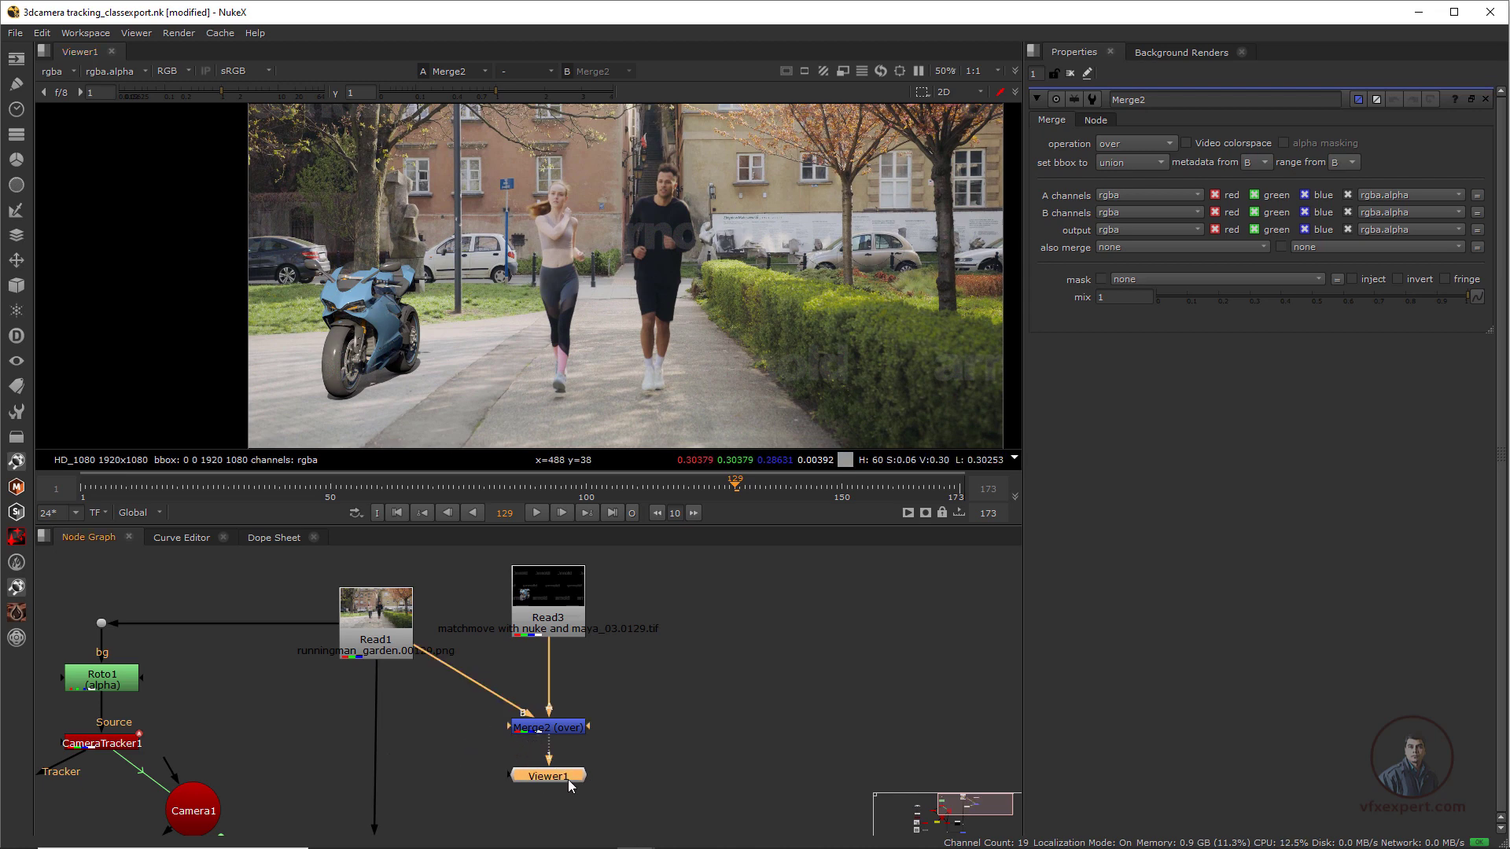
left_click_drag(568, 780, 568, 777)
Add a Roto node and draw a closed Bezier loosely around the motorcycle at frame 129, adjusting its upper points
left_click(605, 686)
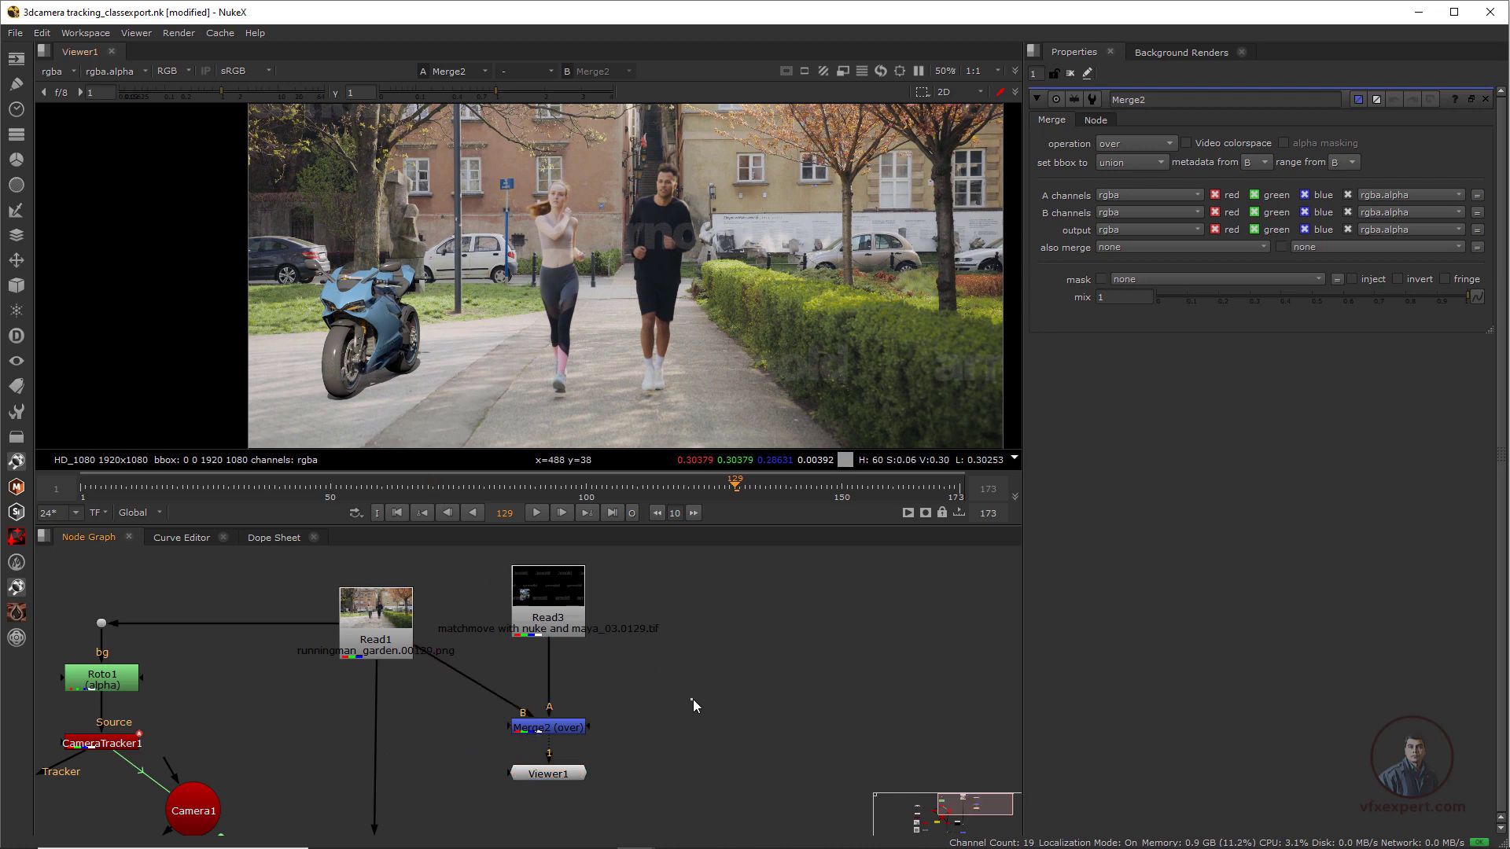
key("o")
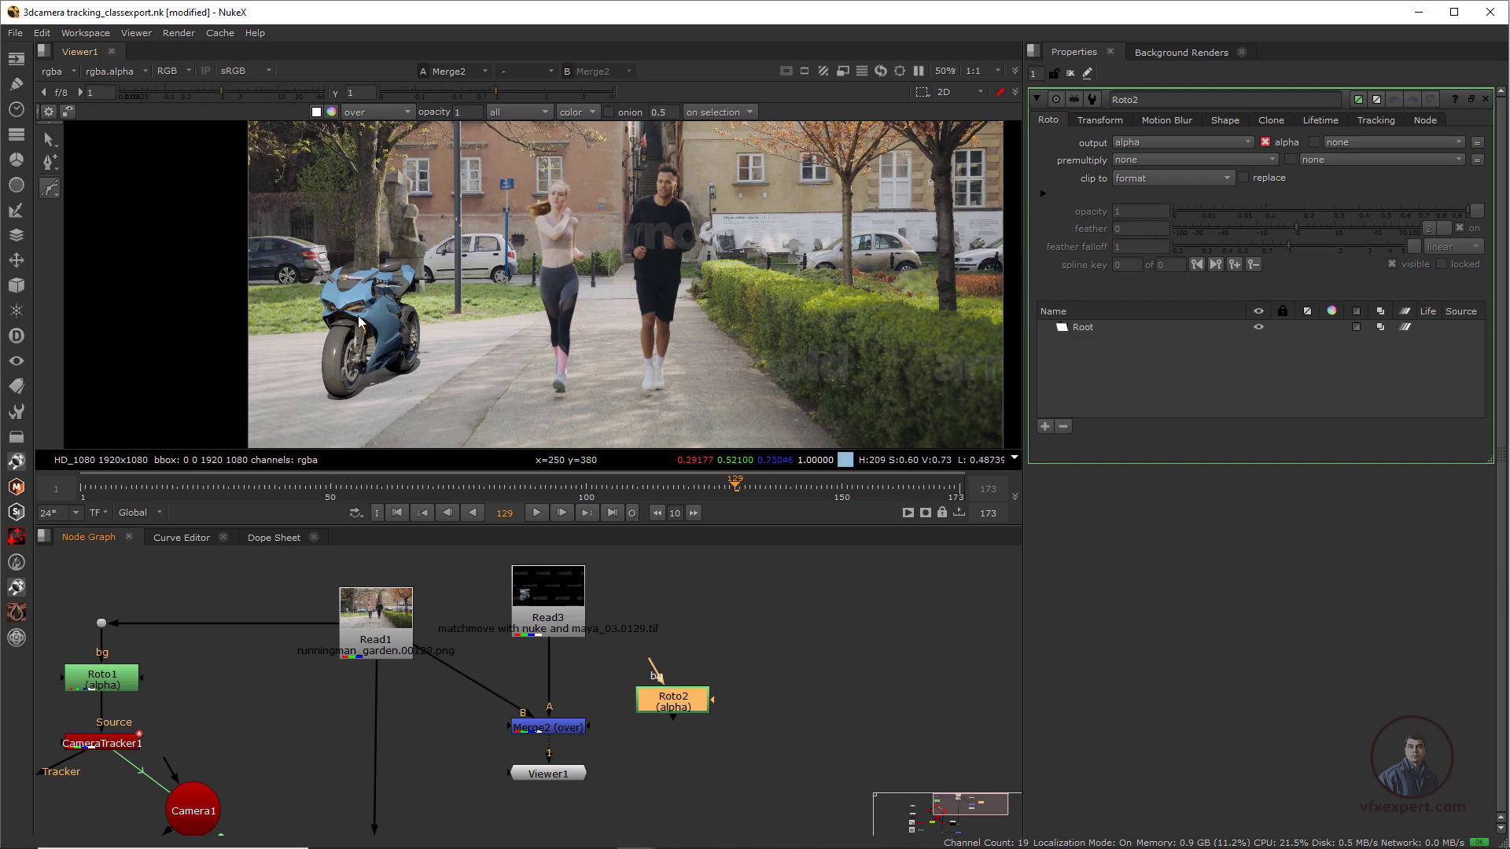
scroll(358, 321, "up", 2)
left_click_drag(339, 411, 352, 406)
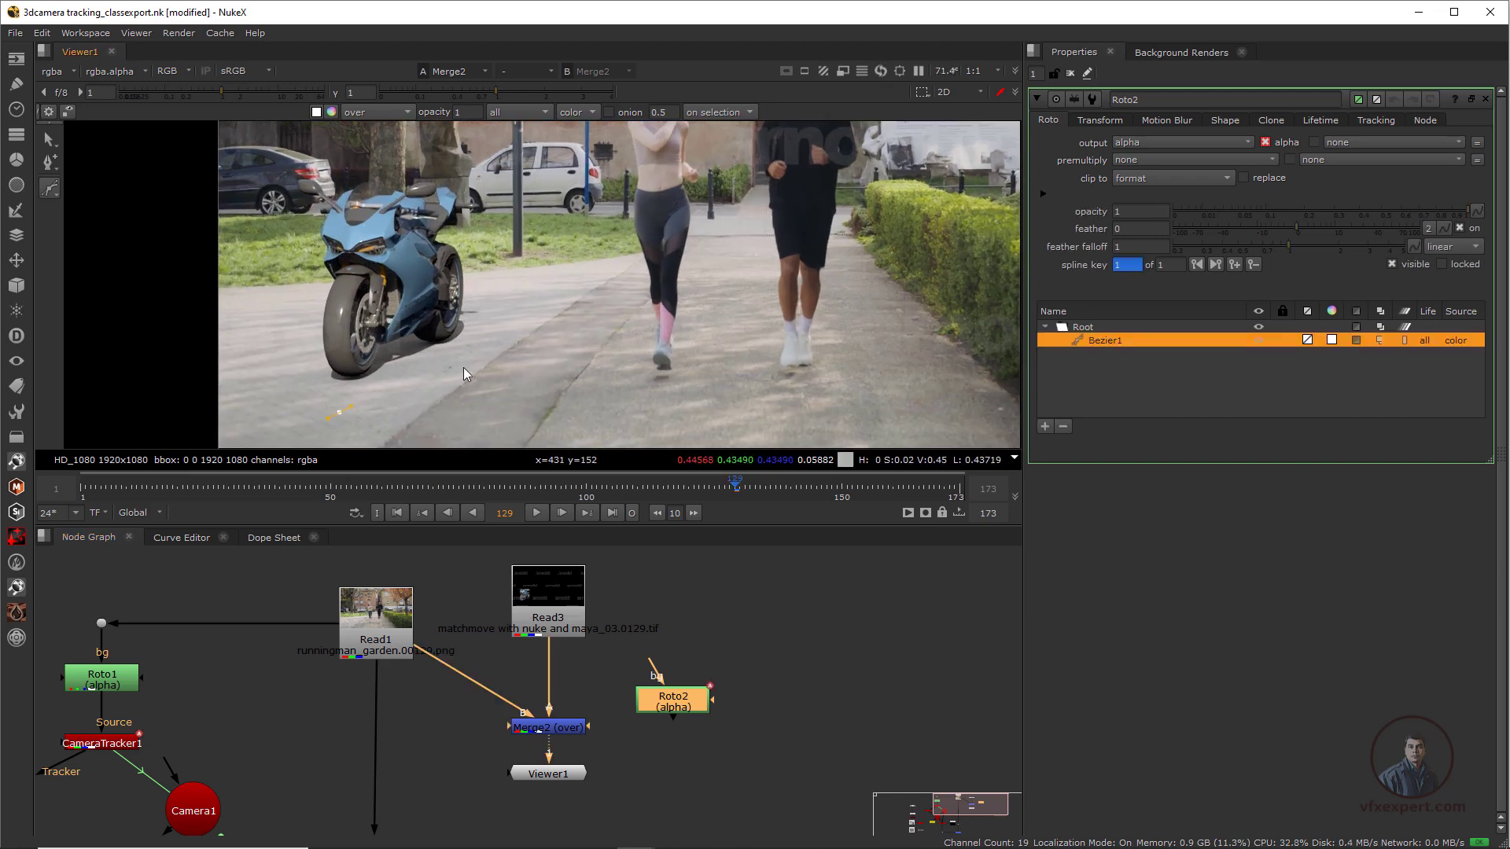
left_click(368, 365)
left_click_drag(350, 169, 473, 254)
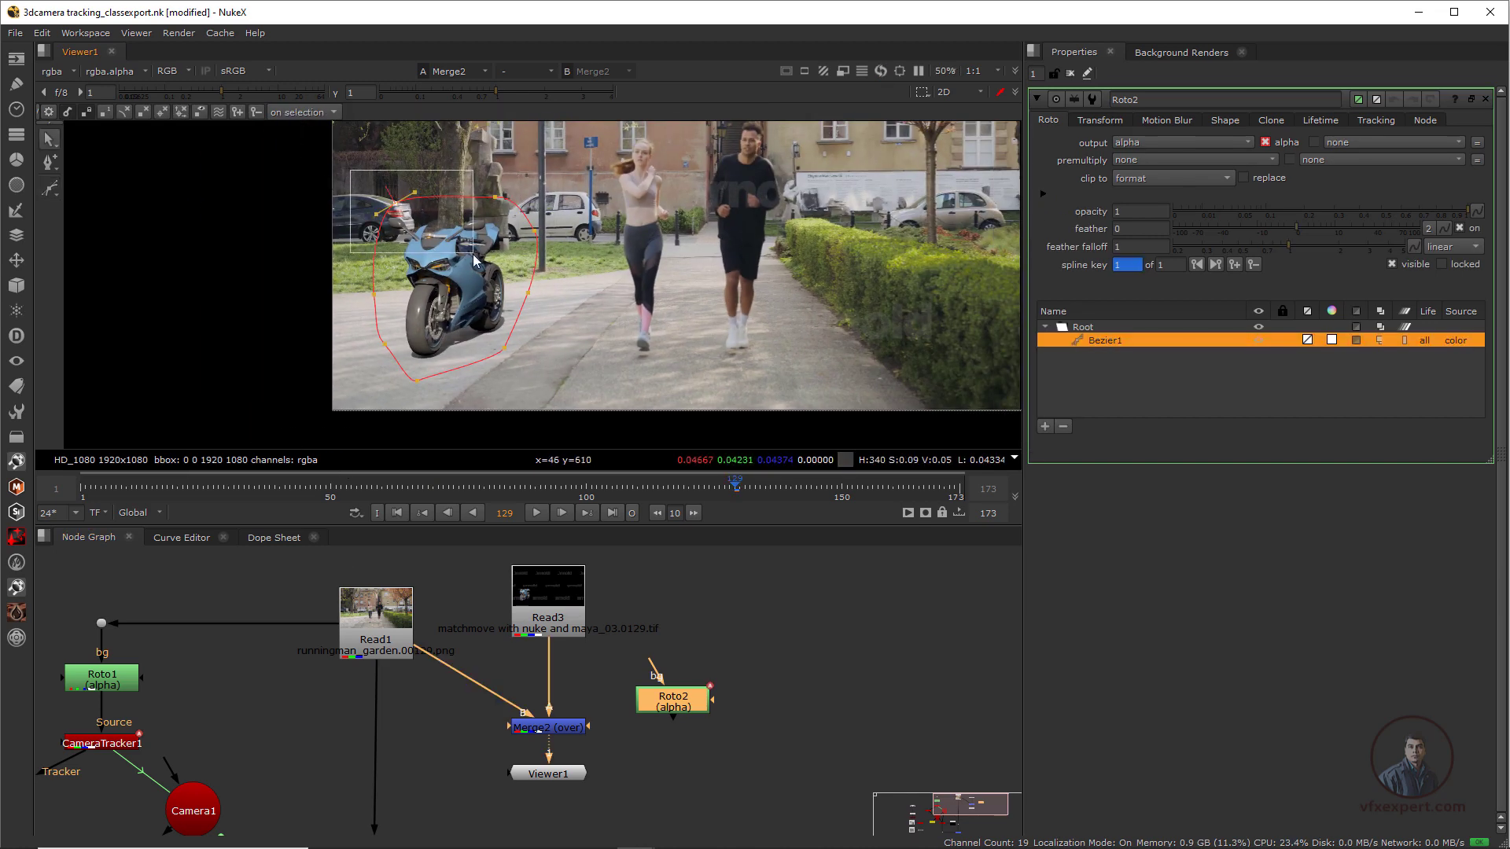
left_click_drag(395, 203, 380, 200)
mouse_move(441, 330)
middle_mouse_down()
mouse_move(429, 354)
mouse_move(462, 335)
middle_mouse_up()
Animate the whole Bezier to follow the motorcycle by repositioning and resizing it at frame 156 and moving it at frame 173
left_click_drag(735, 487, 872, 487)
left_click_drag(337, 161, 775, 503)
left_click_drag(474, 293, 492, 286)
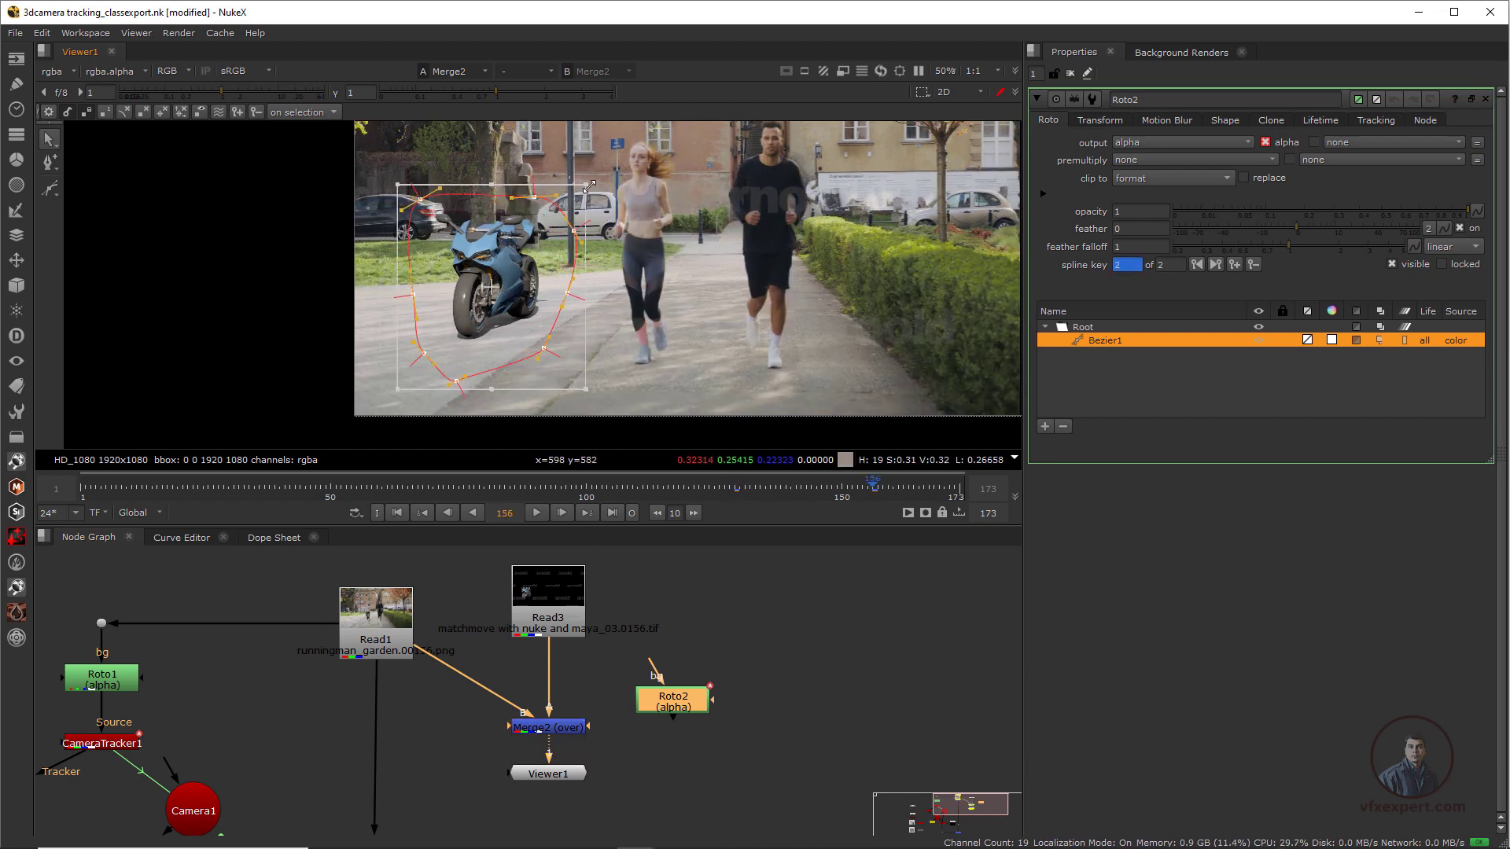
left_click_drag(589, 187, 576, 200)
left_click_drag(873, 488, 959, 487)
left_click_drag(526, 269, 549, 221)
Keyframe the Bezier around the motorcycle at frame 101 and at several earlier frames back to frame 1
left_click(591, 488)
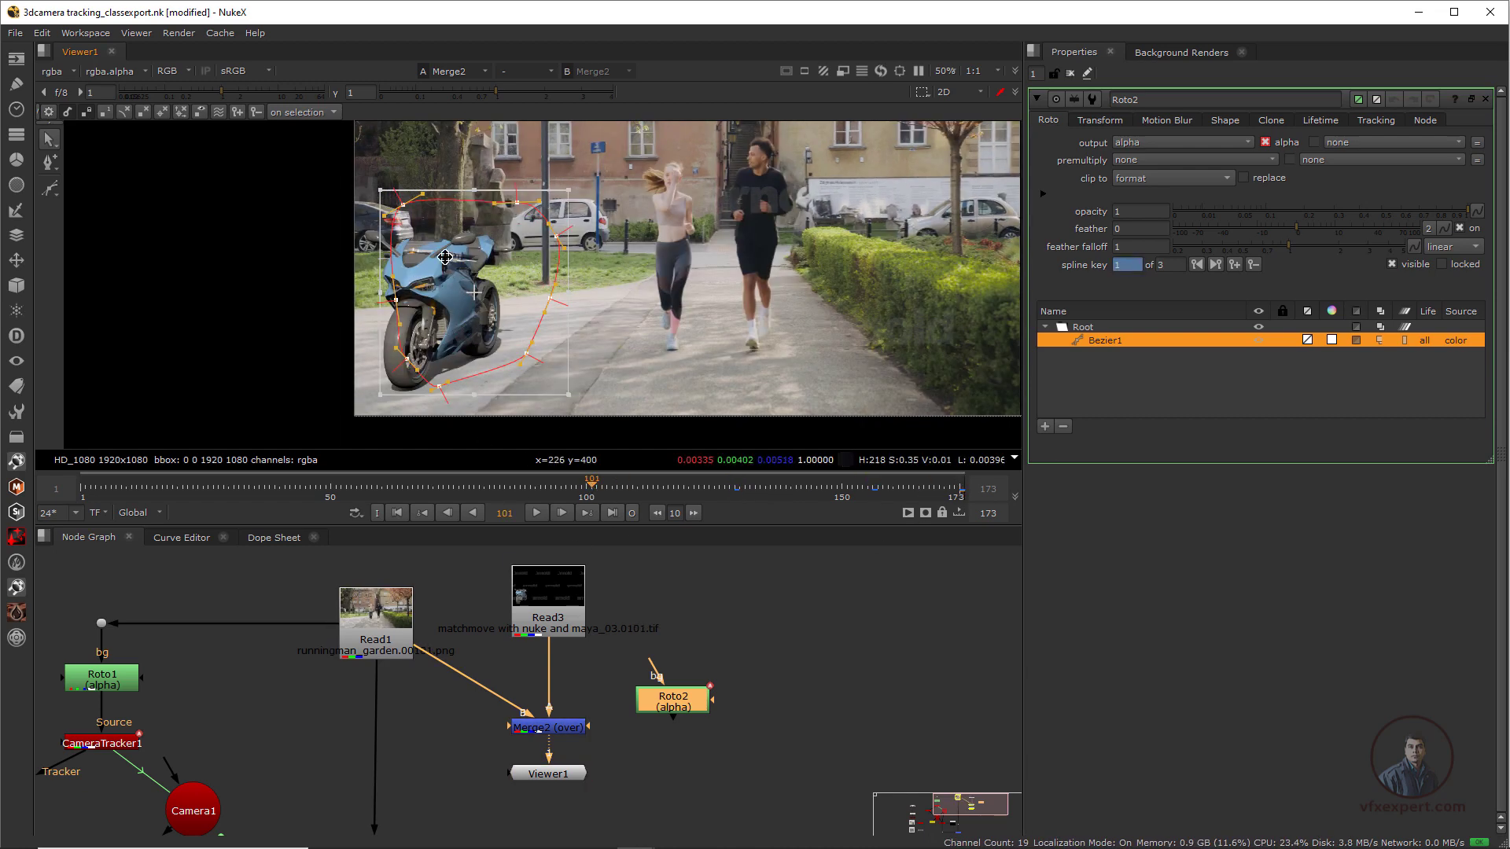
left_click_drag(445, 257, 384, 325)
left_click(381, 488)
left_click(296, 487)
left_click(207, 487)
left_click_drag(468, 419, 478, 441)
left_click(81, 488)
left_click_drag(390, 282, 363, 273)
left_click_drag(447, 428, 460, 447)
Scrub the timeline to check the mask and pull the Bezier's lower-left point outward at frame 86
left_click(172, 489)
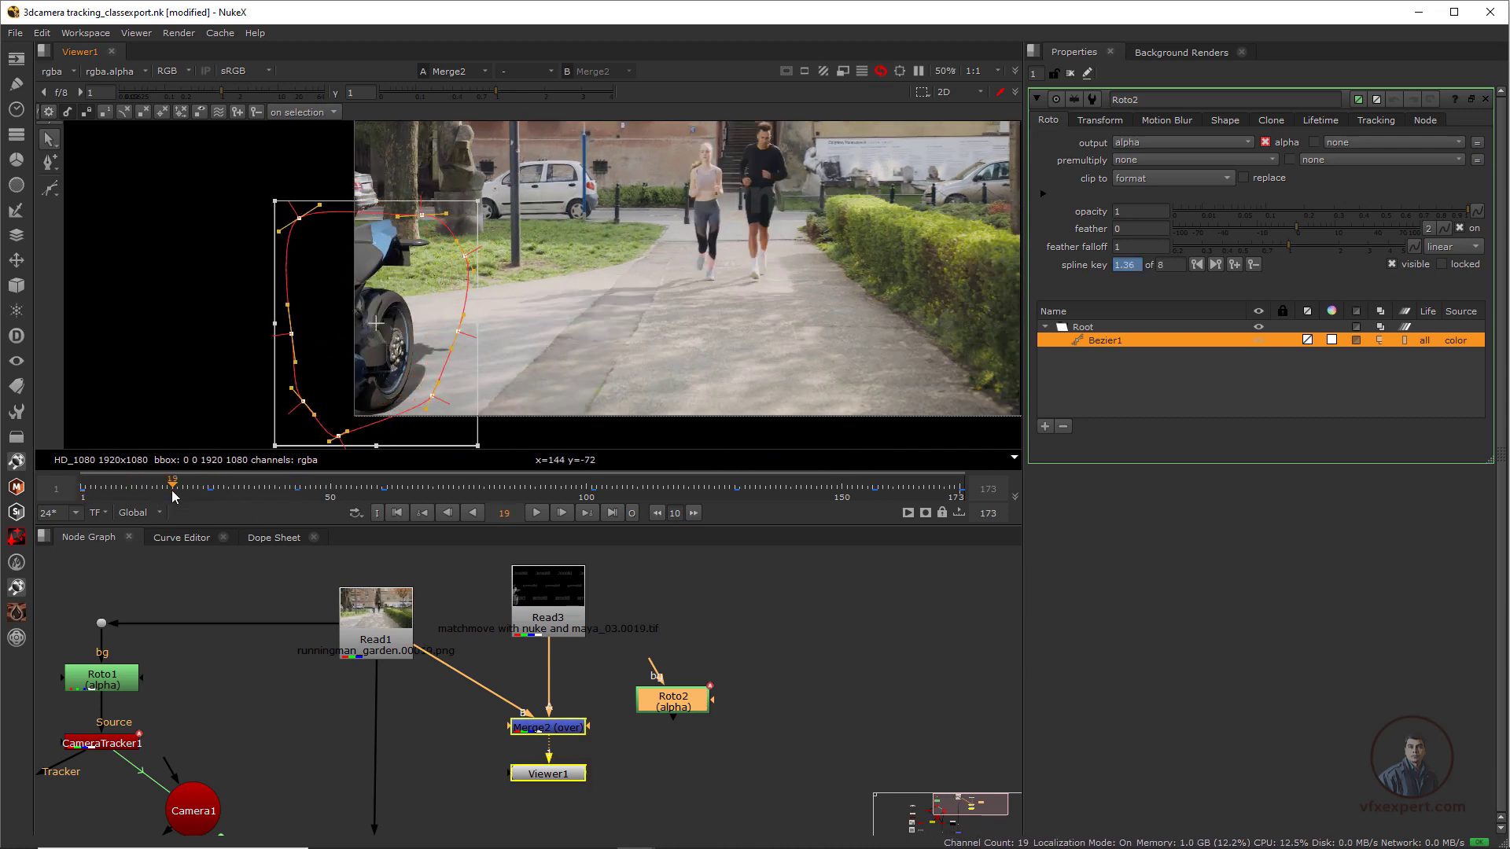
left_click_drag(171, 489, 516, 493)
left_click_drag(350, 401, 336, 403)
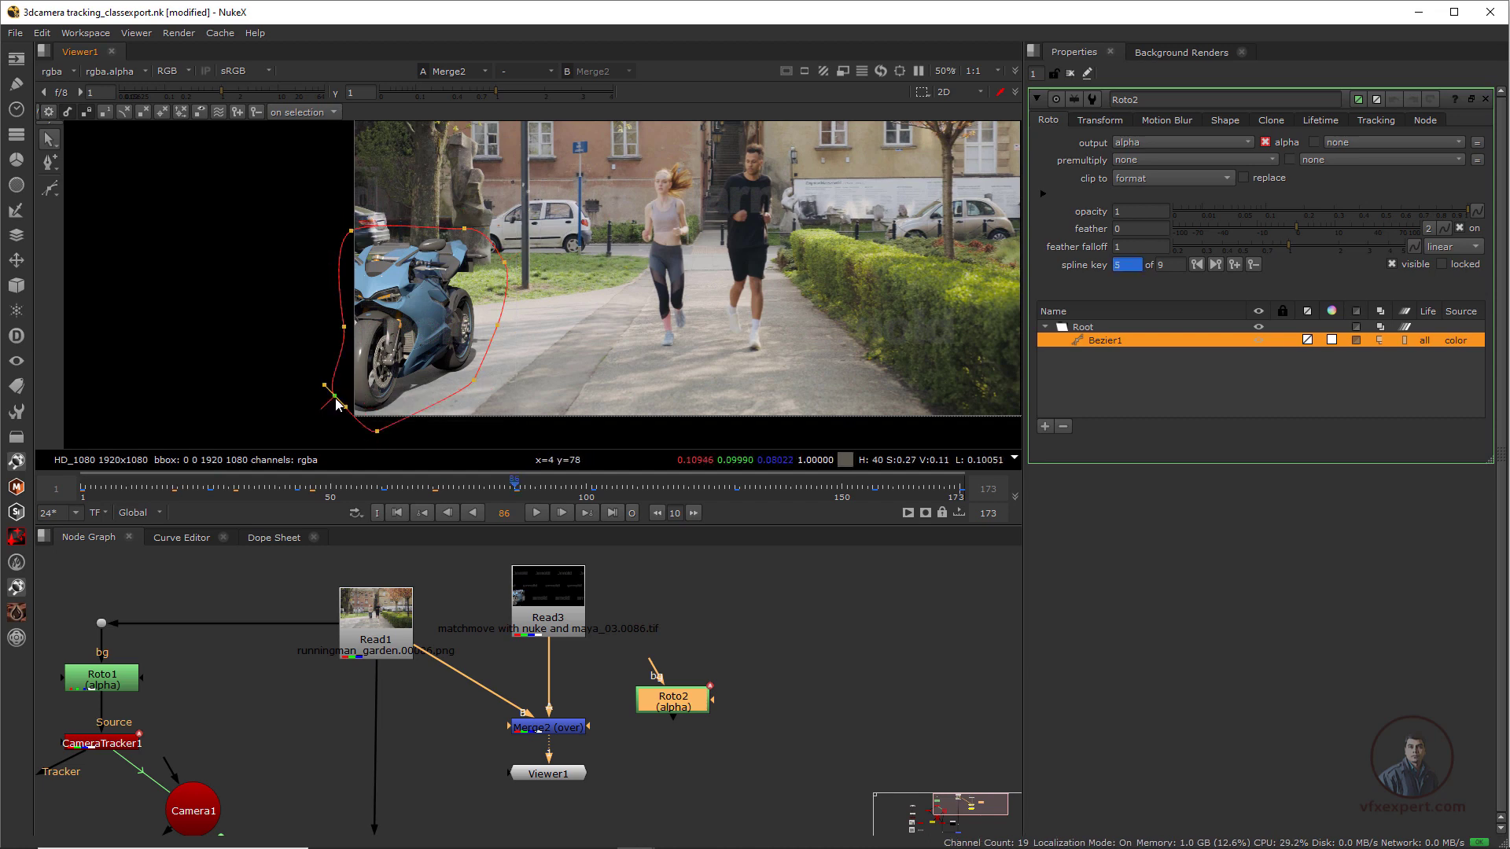
left_click_drag(516, 487, 701, 477)
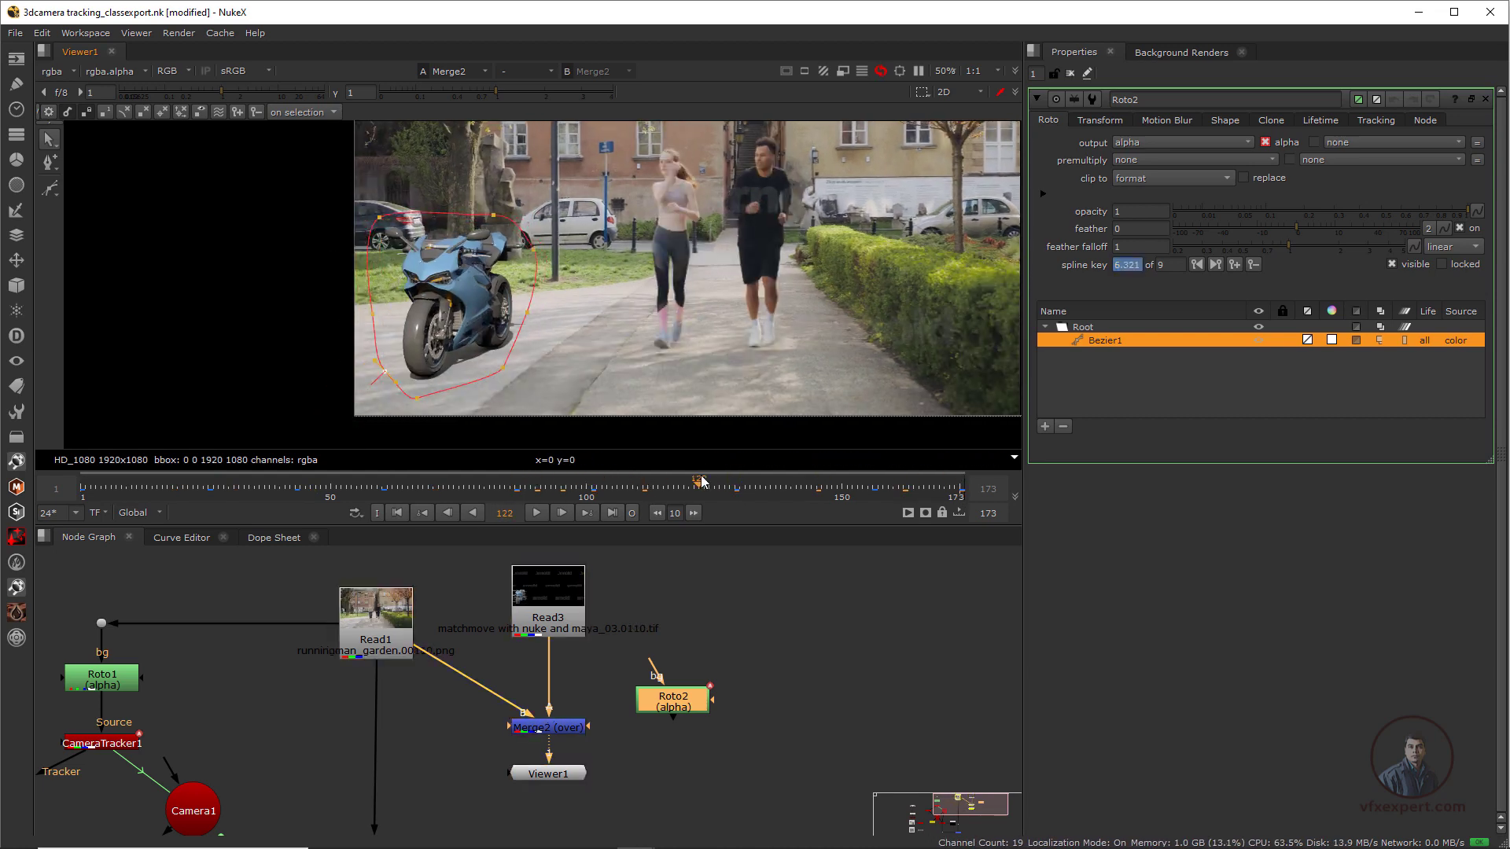
Connect Roto2 to the mask input of Merge2, collapse its properties and place the node beside the merge
left_click(790, 685)
mouse_move(670, 701)
left_mouse_down()
mouse_move(628, 700)
mouse_move(690, 696)
left_mouse_up()
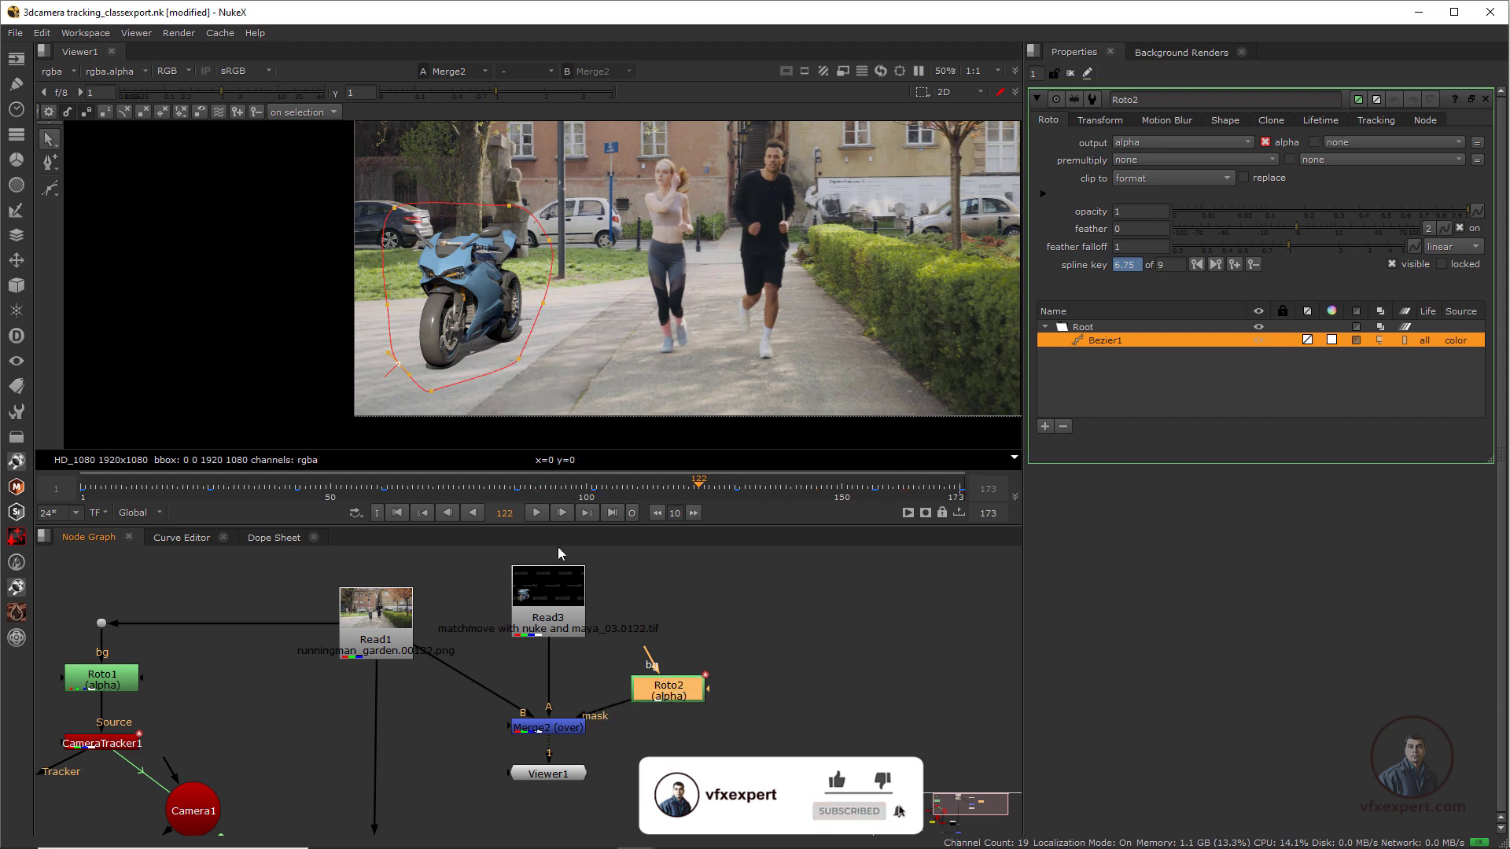
left_click(1036, 99)
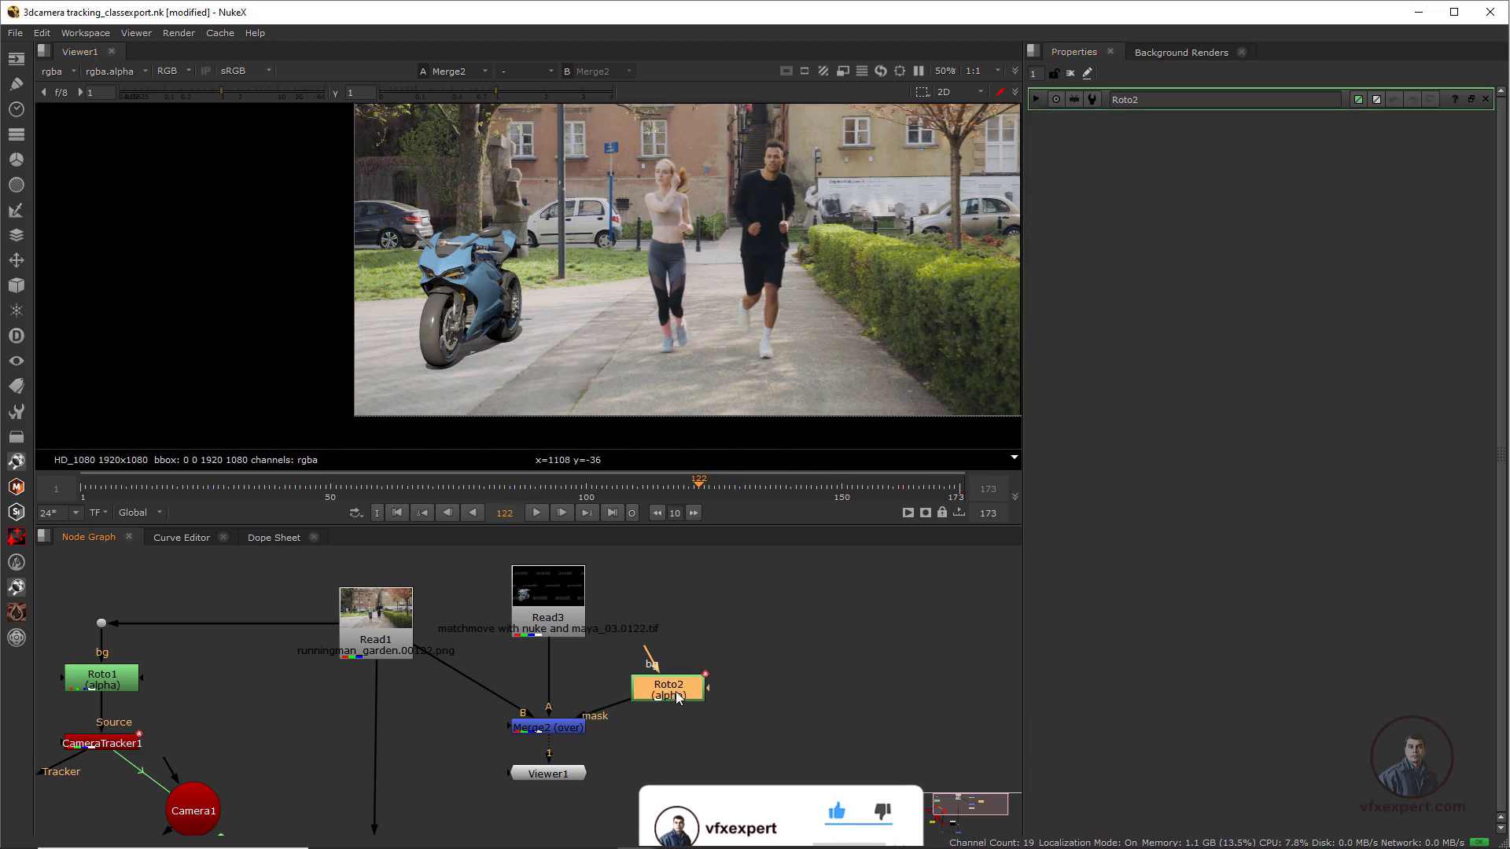
left_click_drag(678, 697, 676, 717)
Play the masked composite from frame 1 with the full image in view, and inspect the motorcycle up close
left_click(397, 513)
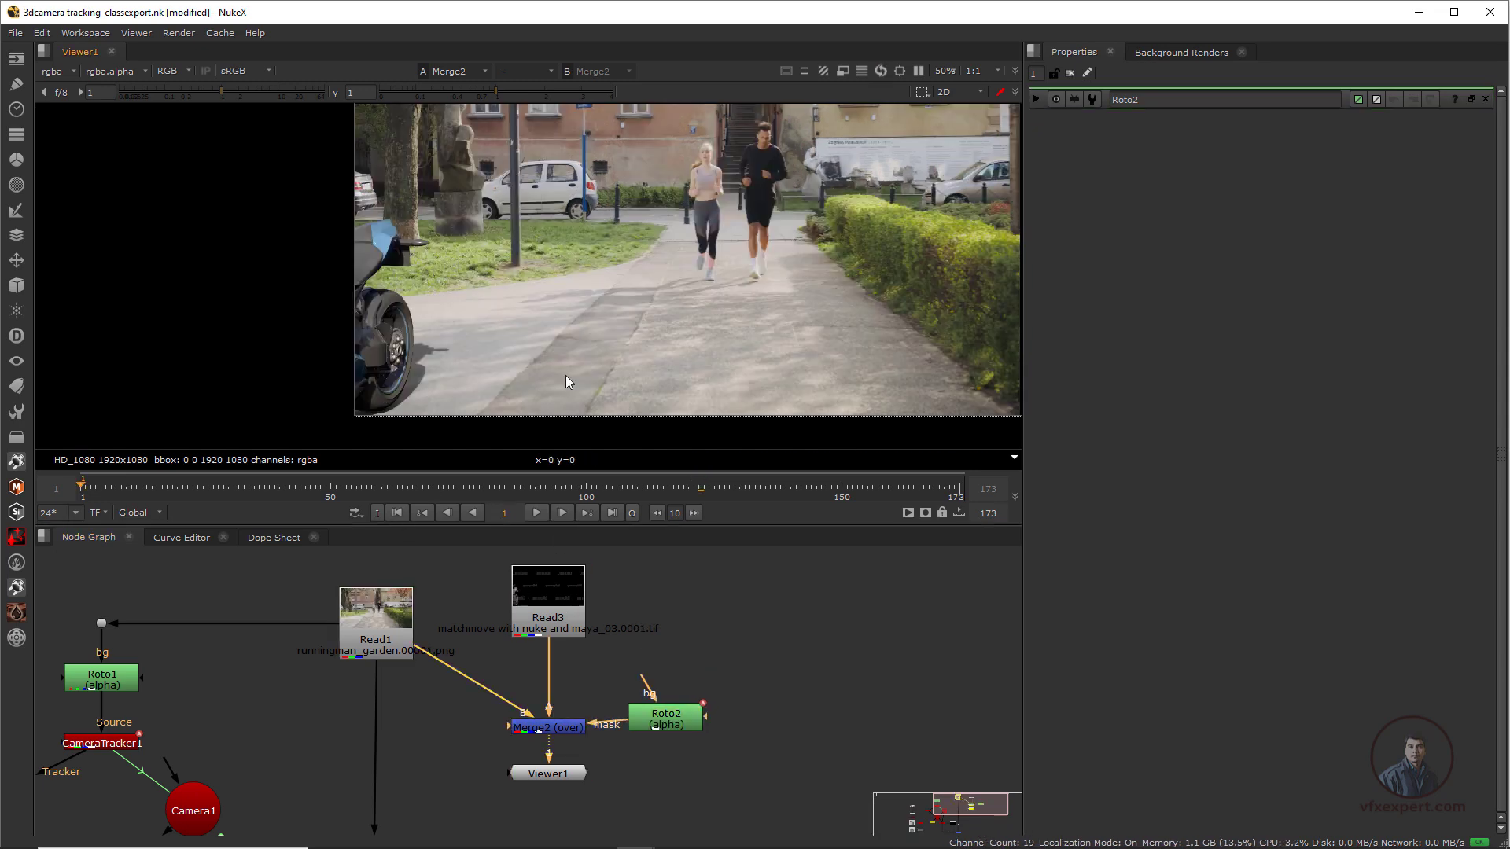
scroll(597, 319, "down", 2)
middle_click_drag(598, 319, 544, 353)
key("f")
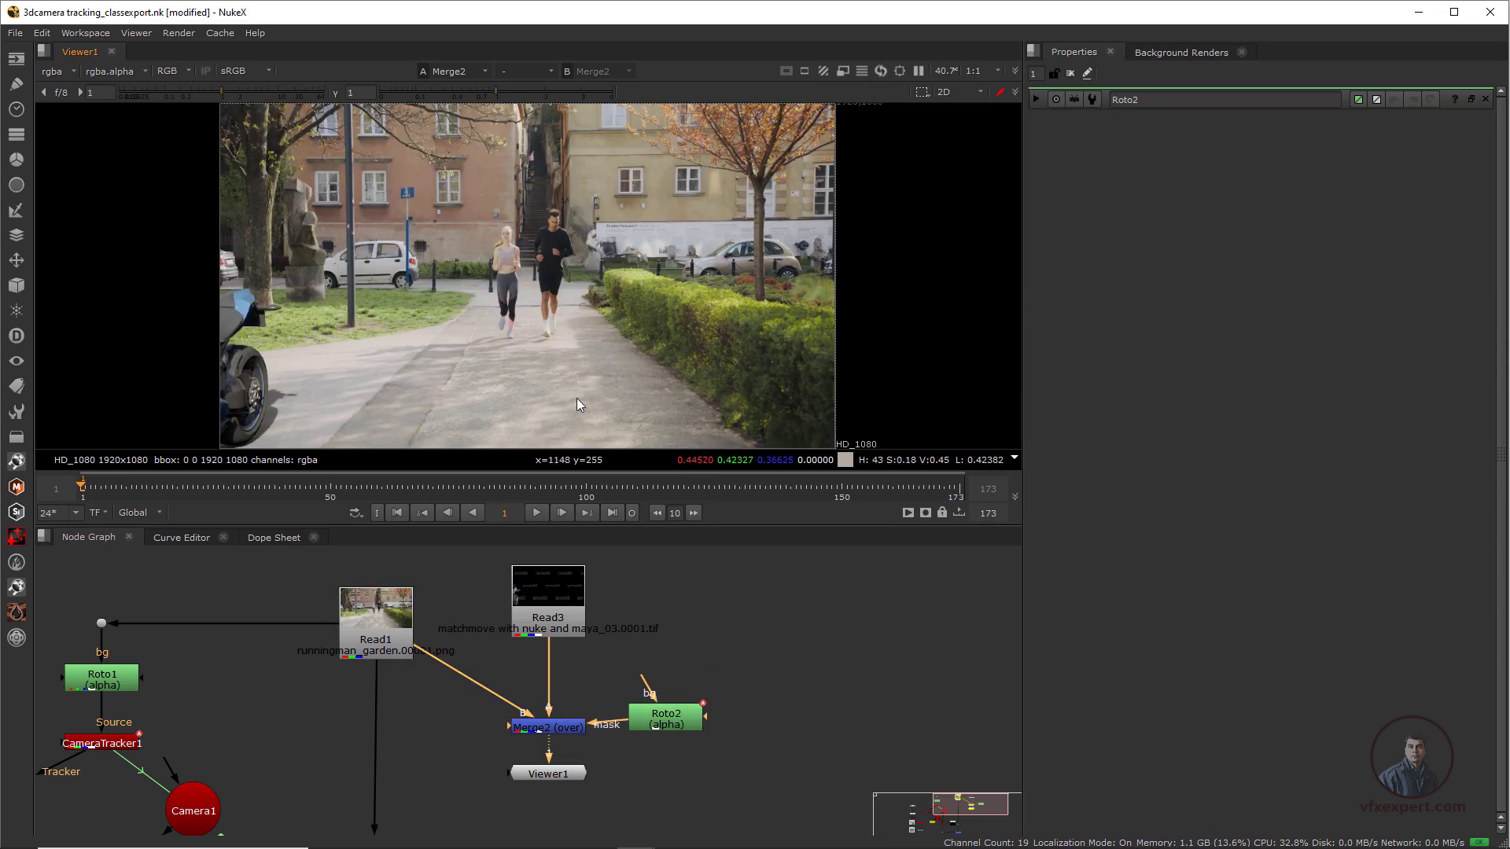
left_click(536, 513)
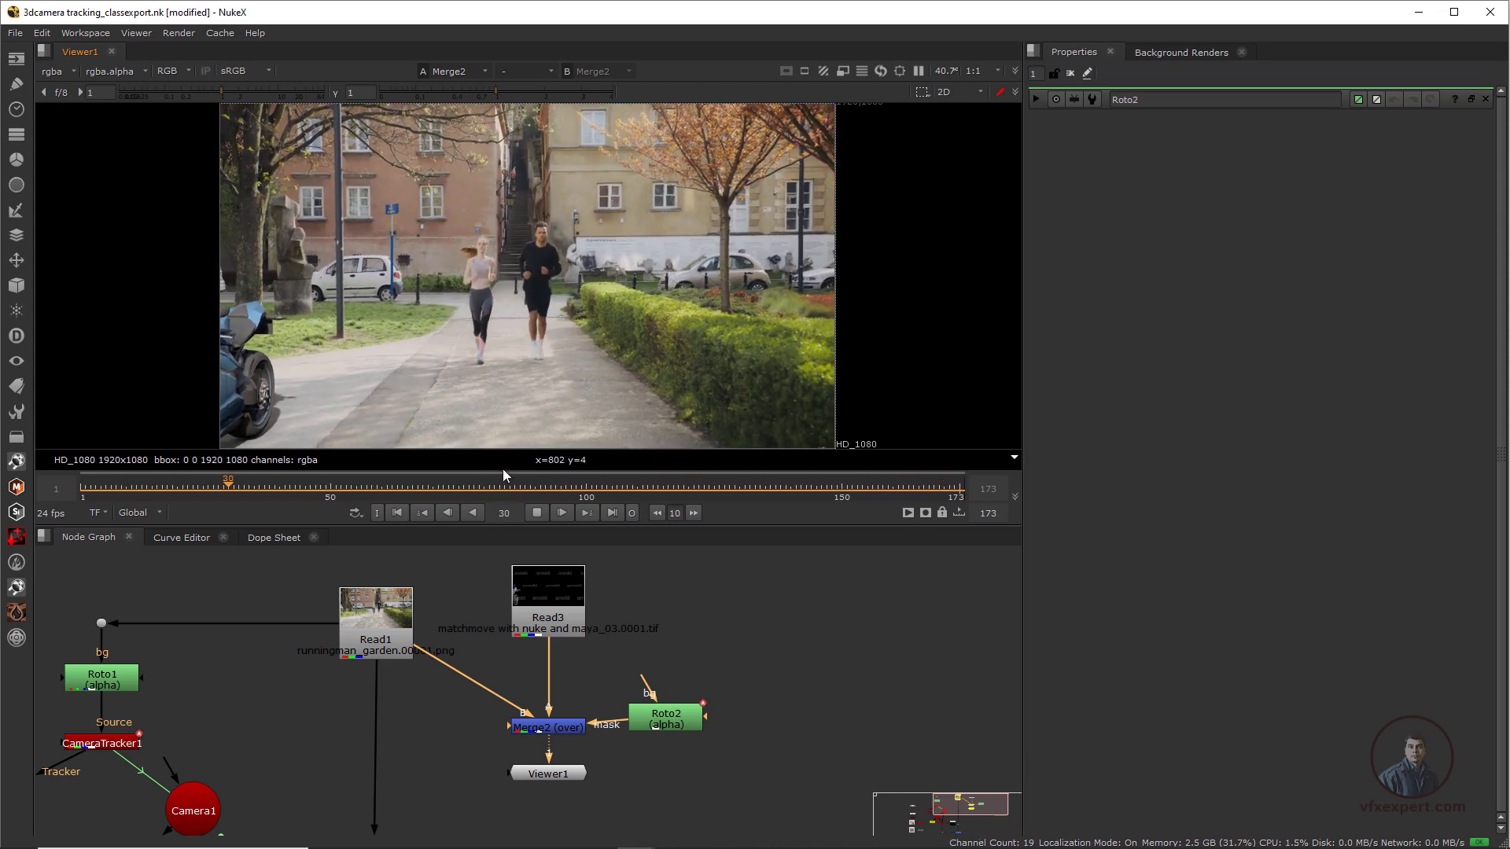
left_click_drag(828, 492, 683, 479)
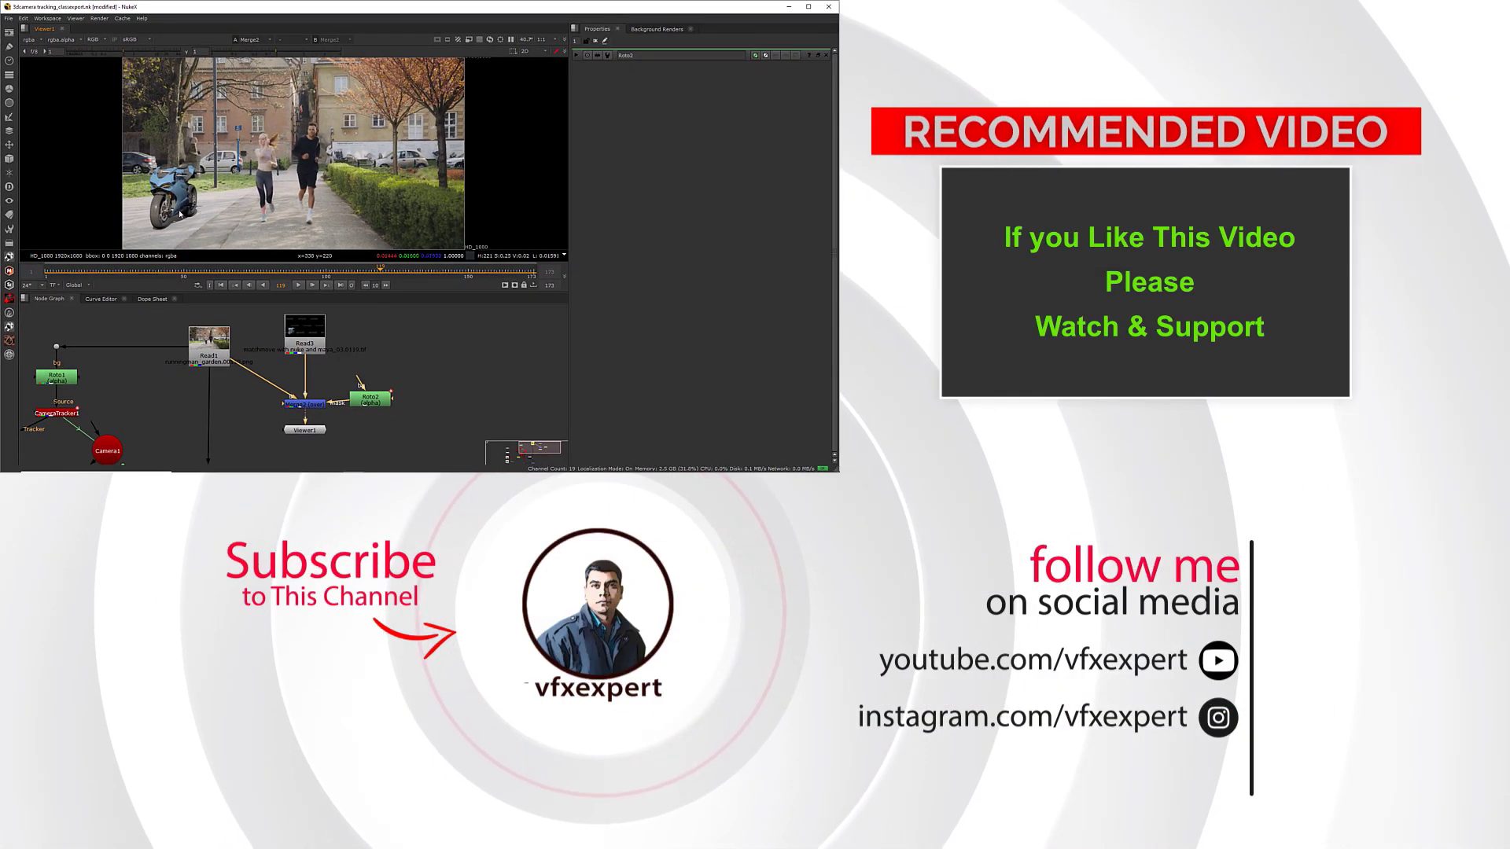
scroll(236, 247, "up", 3)
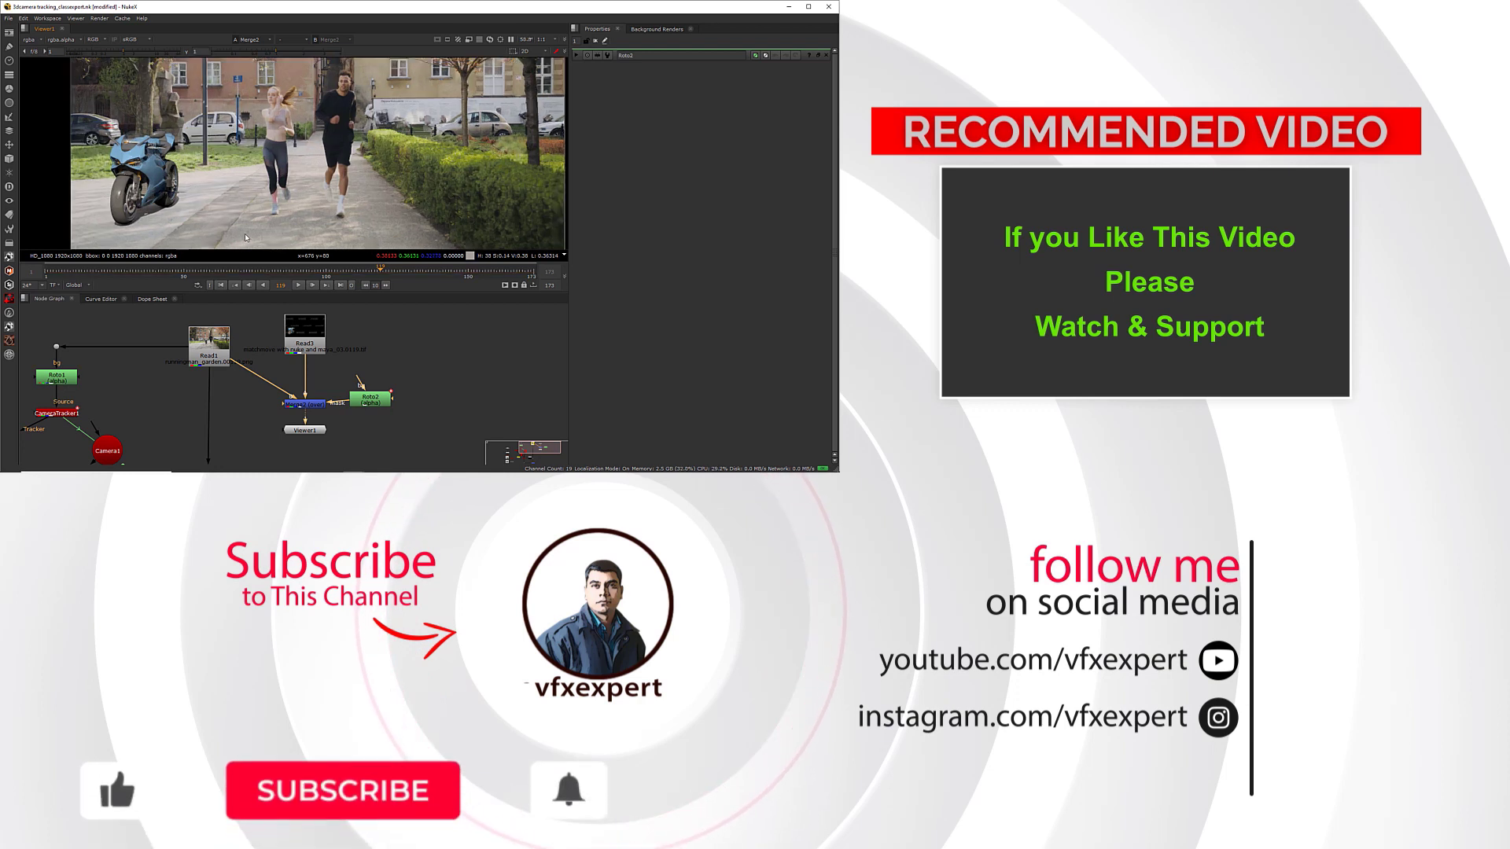